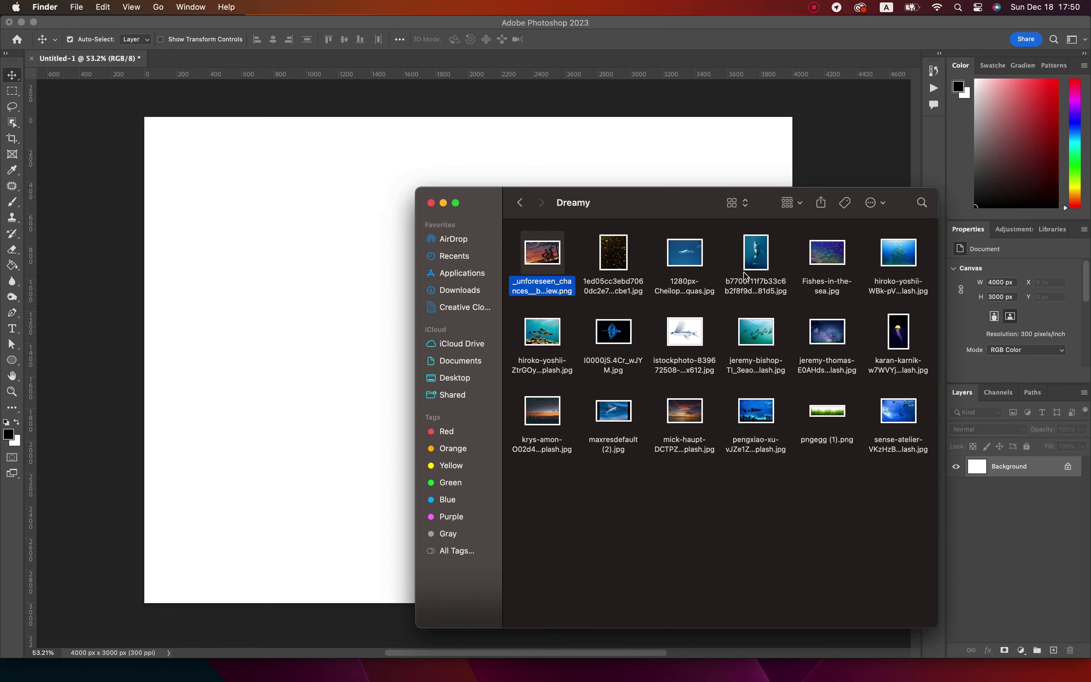
Step: Place the krys-amon sunset photo into the document and flip it horizontally
{"action": "key", "text": "Right"}
{"action": "key", "text": "Right"}
{"action": "left_click_drag", "start_coordinate": [543, 416], "coordinate": [463, 362]}
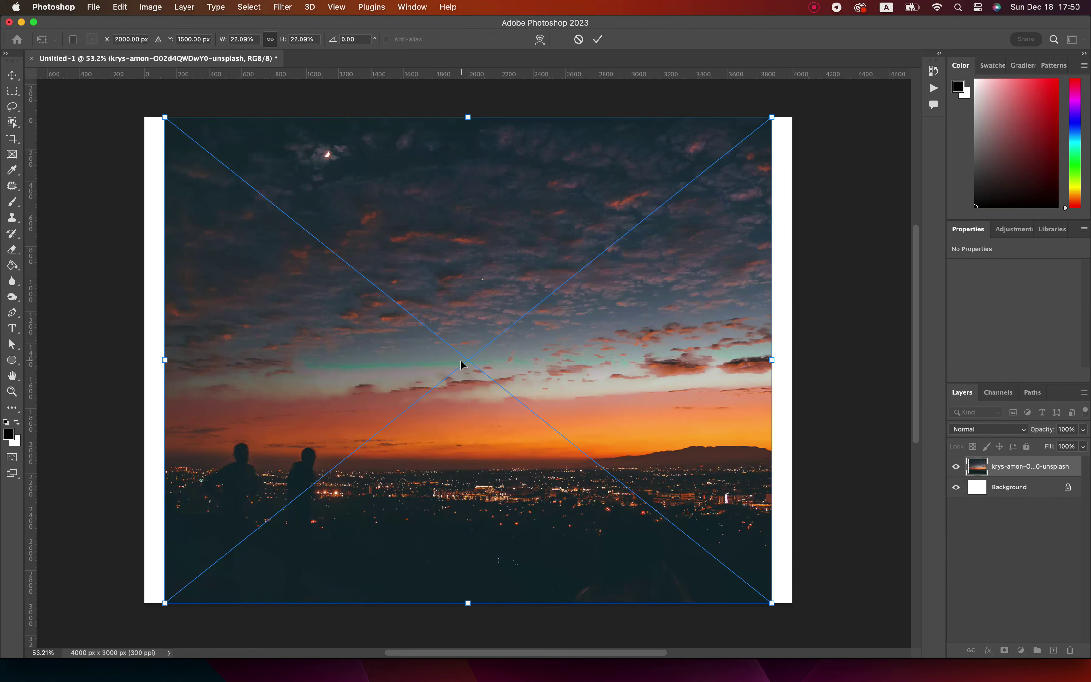
{"action": "right_click", "coordinate": [463, 362]}
{"action": "left_click", "coordinate": [494, 625]}
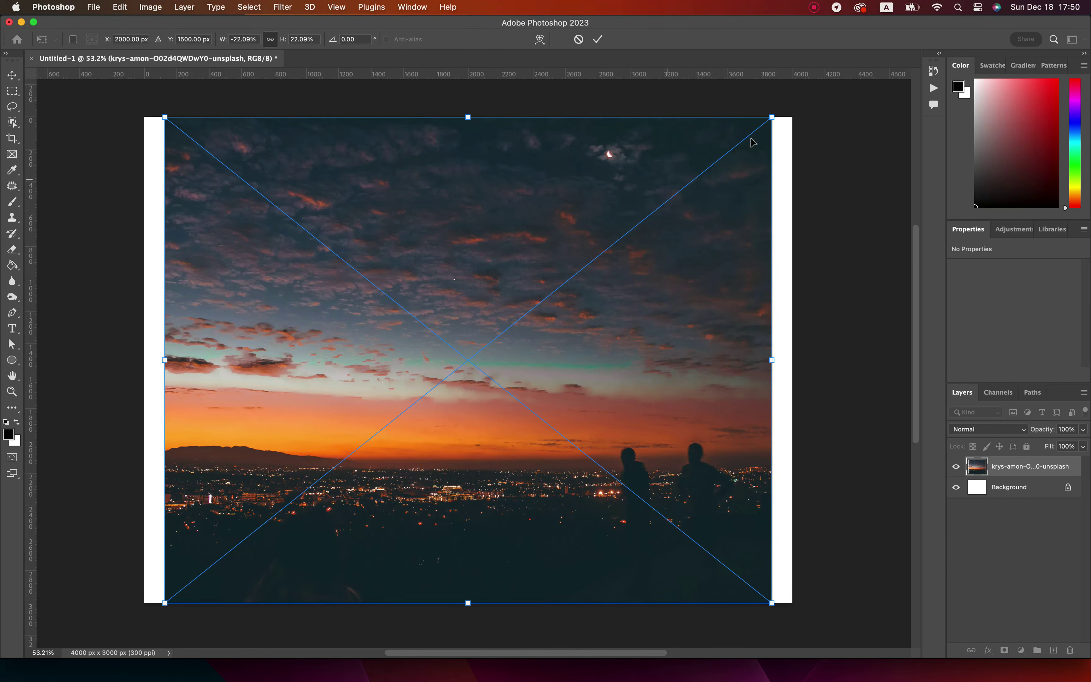
Step: Scale the sky photo to about 31 percent so mostly sky shows, then rasterize it
{"action": "left_click_drag", "start_coordinate": [225, 44], "coordinate": [216, 44]}
{"action": "mouse_move", "coordinate": [366, 324]}
{"action": "left_mouse_down"}
{"action": "mouse_move", "coordinate": [552, 345]}
{"action": "mouse_move", "coordinate": [536, 434]}
{"action": "left_mouse_up"}
{"action": "left_click_drag", "start_coordinate": [221, 43], "coordinate": [231, 44]}
{"action": "mouse_move", "coordinate": [500, 266]}
{"action": "left_mouse_down"}
{"action": "mouse_move", "coordinate": [359, 215]}
{"action": "mouse_move", "coordinate": [353, 203]}
{"action": "left_mouse_up"}
{"action": "left_click_drag", "start_coordinate": [224, 43], "coordinate": [229, 42]}
{"action": "mouse_move", "coordinate": [427, 184]}
{"action": "left_mouse_down"}
{"action": "mouse_move", "coordinate": [461, 266]}
{"action": "mouse_move", "coordinate": [490, 267]}
{"action": "left_mouse_up"}
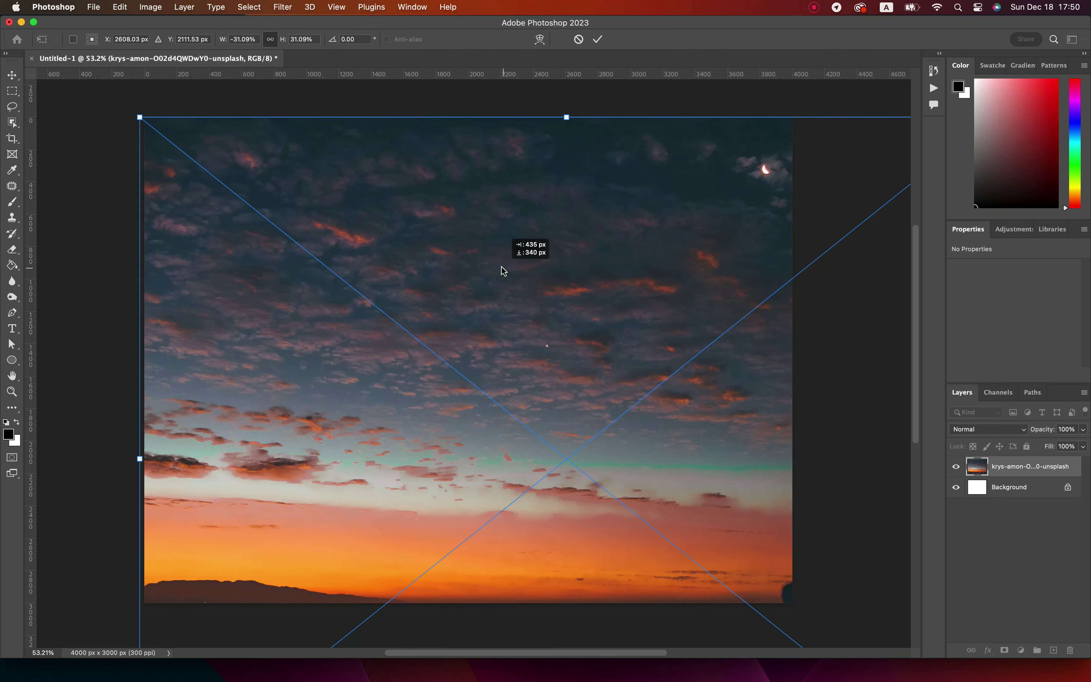
{"action": "left_click_drag", "start_coordinate": [490, 267], "coordinate": [502, 268]}
{"action": "key", "text": "Return"}
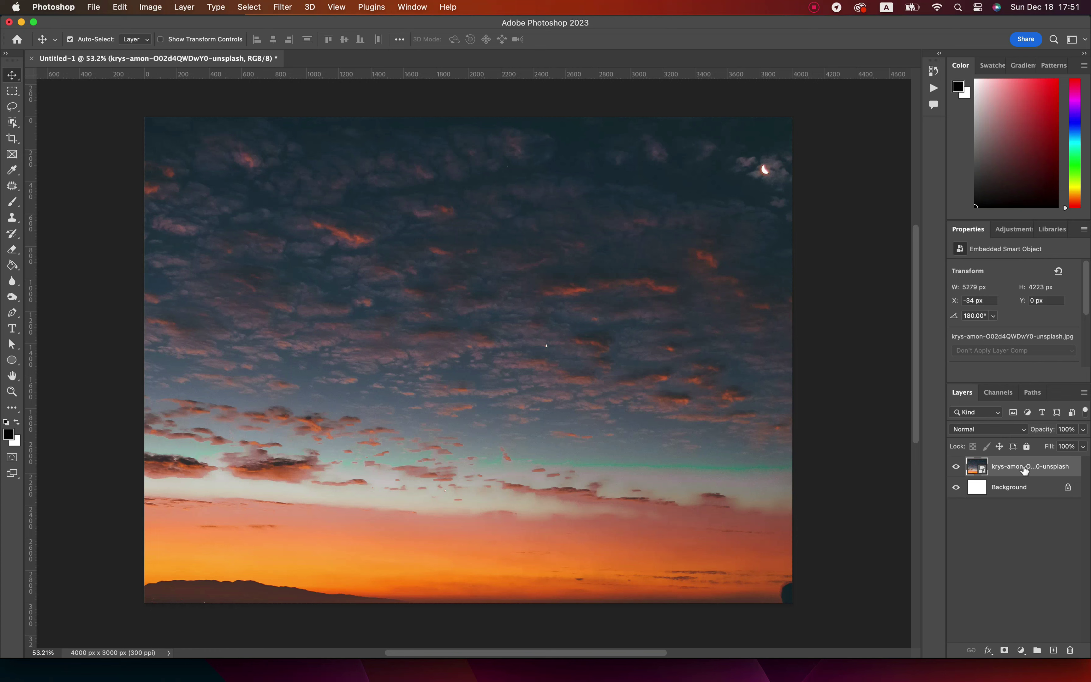
{"action": "right_click", "coordinate": [1024, 469]}
{"action": "left_click", "coordinate": [943, 316]}
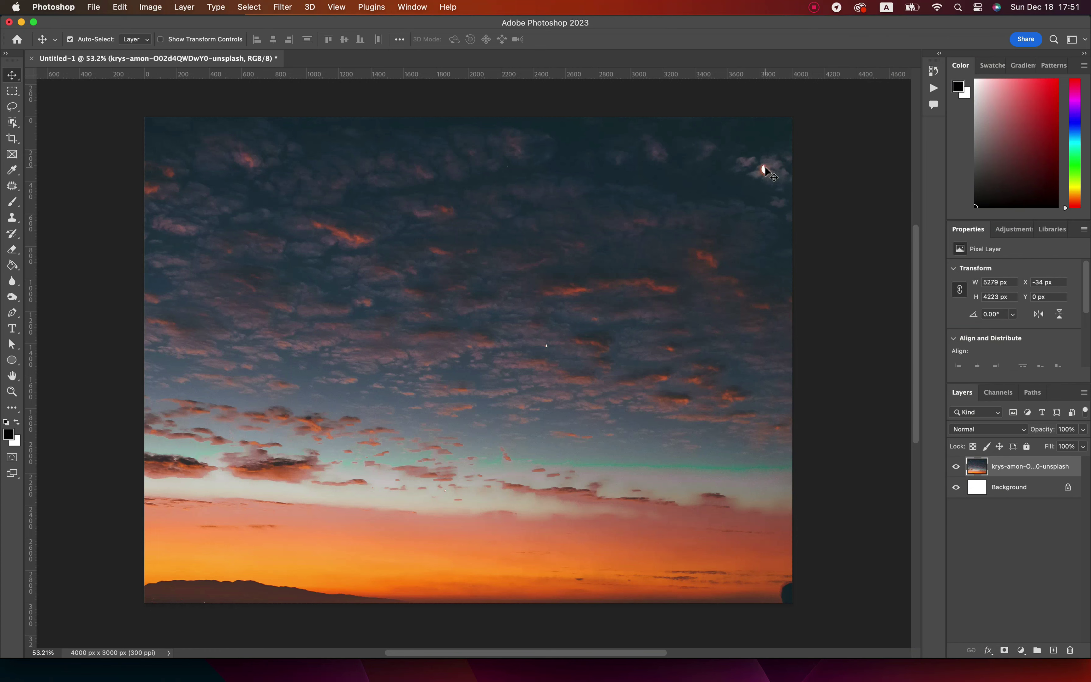
Step: Patch out the moon with surrounding clouds and content-aware fill the patched area
{"action": "key", "text": "j"}
{"action": "mouse_move", "coordinate": [758, 159]}
{"action": "left_mouse_down"}
{"action": "mouse_move", "coordinate": [769, 170]}
{"action": "mouse_move", "coordinate": [699, 183]}
{"action": "mouse_move", "coordinate": [728, 167]}
{"action": "left_mouse_up"}
{"action": "key", "text": "shift+BackSpace"}
{"action": "key", "text": "Return"}
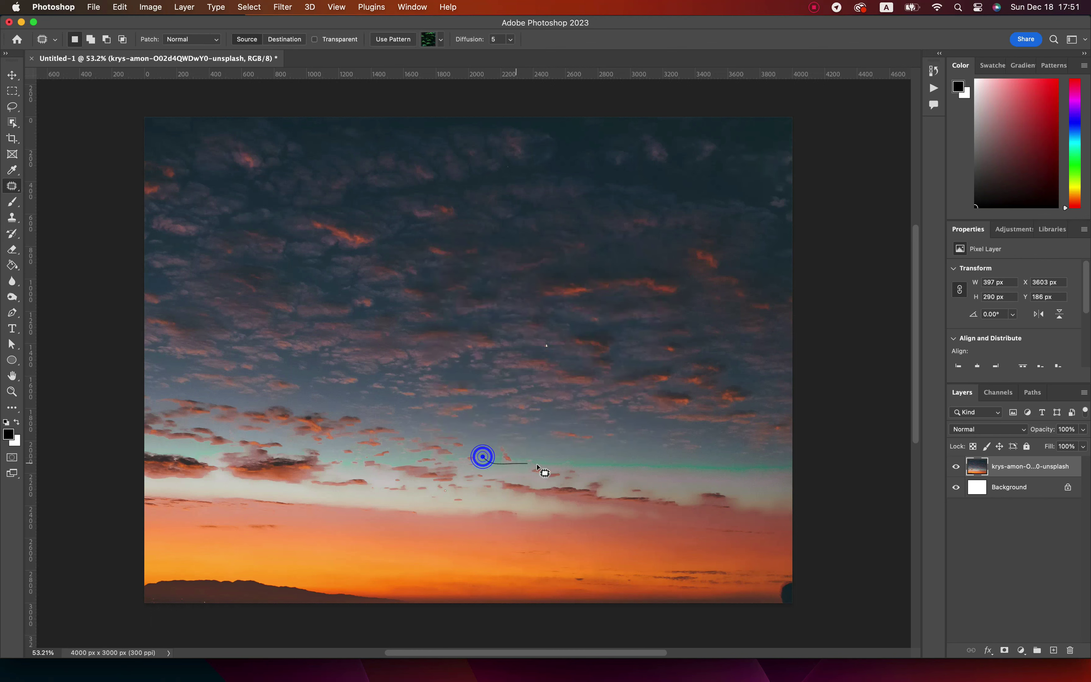
Step: Content-aware fill the teal streak near the horizon and deselect
{"action": "left_click_drag", "start_coordinate": [495, 459], "coordinate": [494, 458]}
{"action": "key", "text": "shift+BackSpace"}
{"action": "key", "text": "Return"}
{"action": "key", "text": "super+d"}
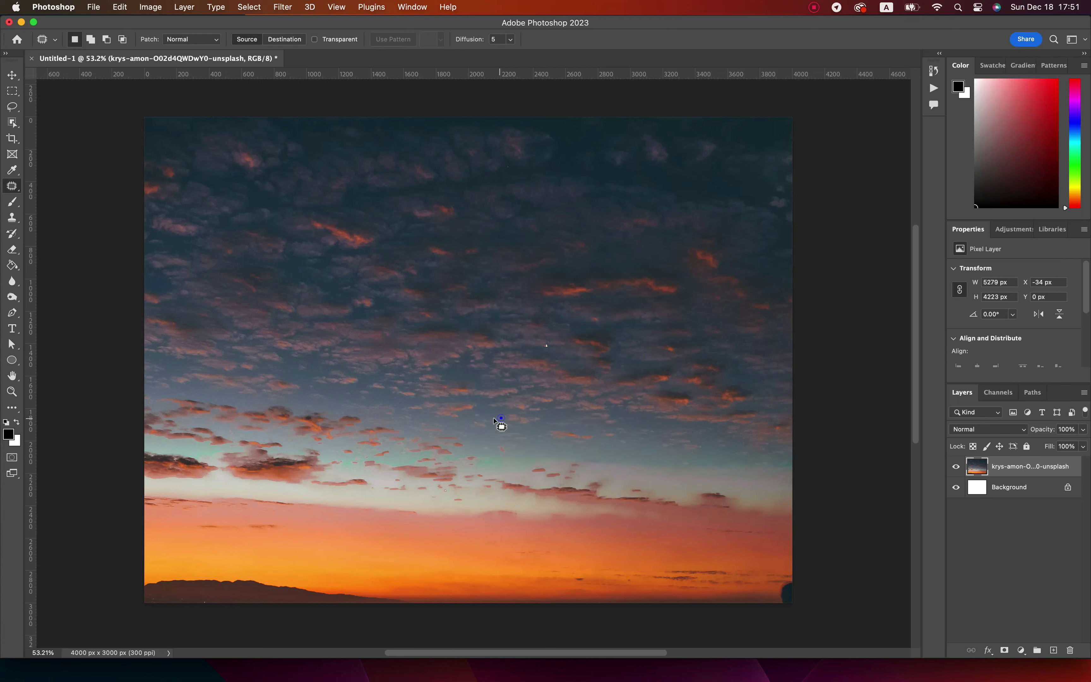
{"action": "key", "text": "v"}
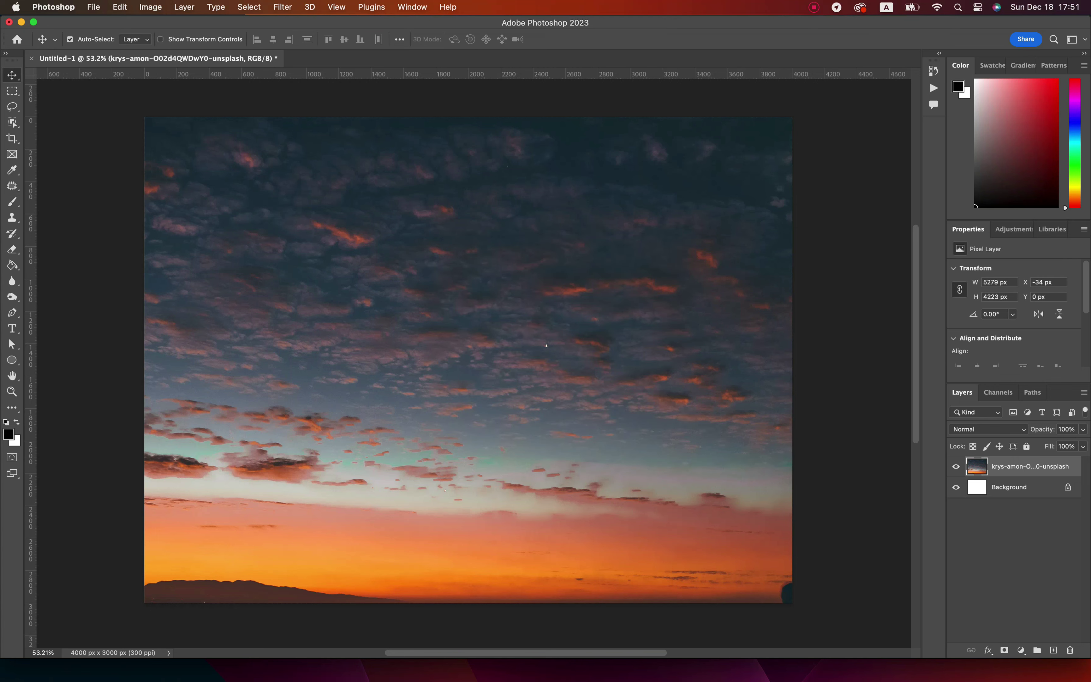
{"action": "key", "text": "super+Tab"}
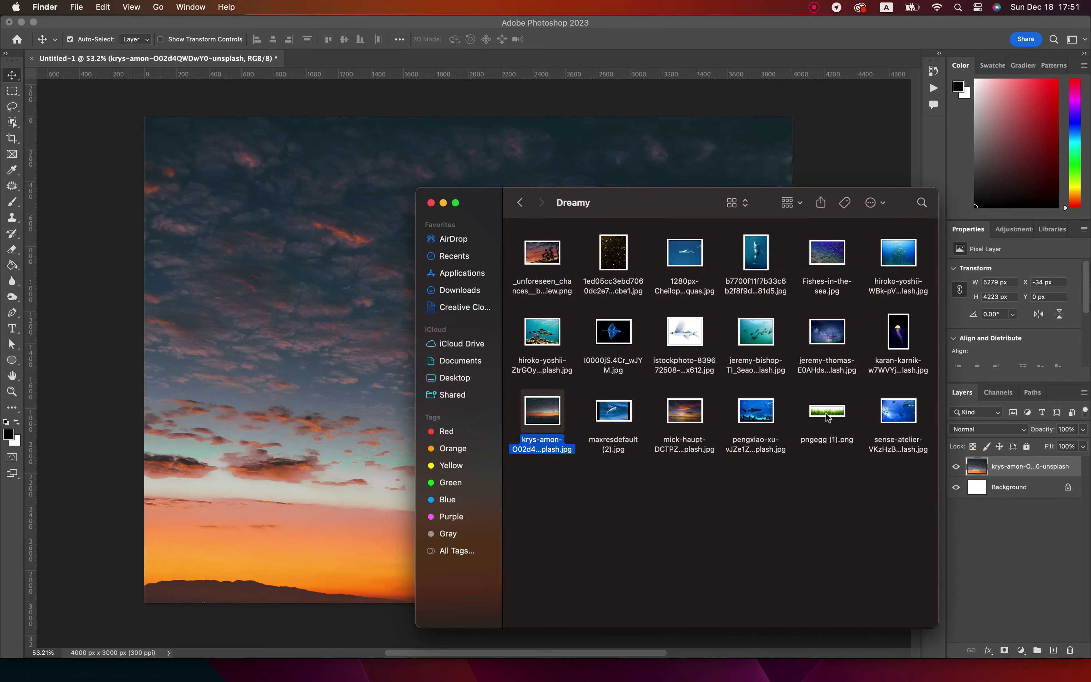
Step: Place the mick-haupt sunset photo at about 22 percent over the canvas
{"action": "left_click_drag", "start_coordinate": [688, 415], "coordinate": [390, 352]}
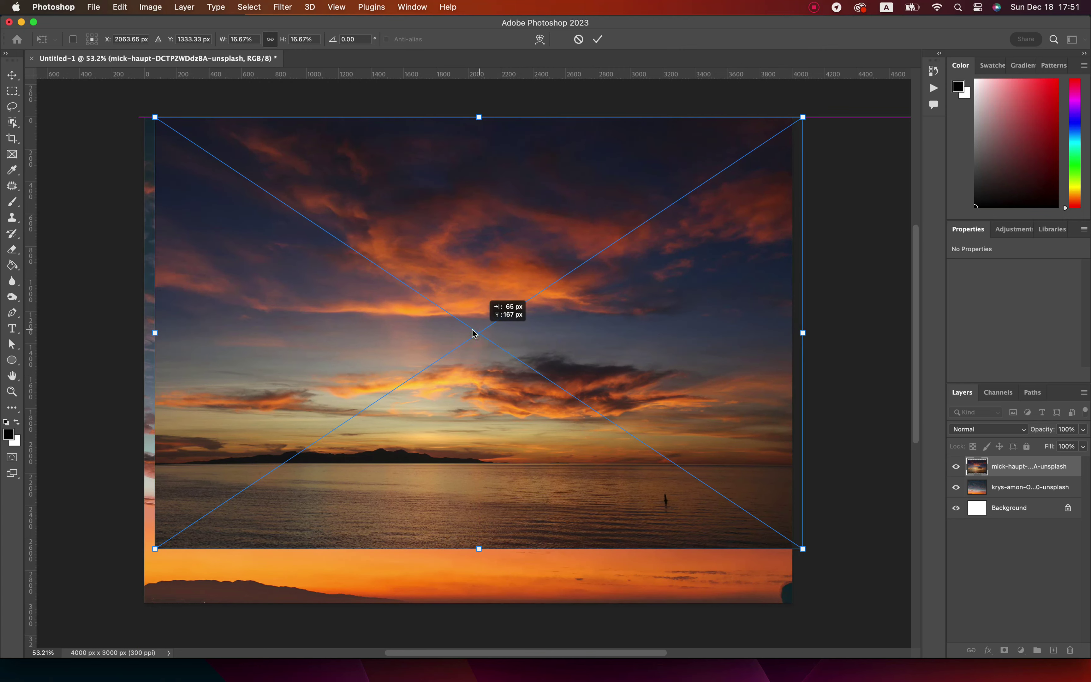
{"action": "left_click_drag", "start_coordinate": [465, 341], "coordinate": [468, 331]}
{"action": "left_click_drag", "start_coordinate": [784, 549], "coordinate": [937, 669]}
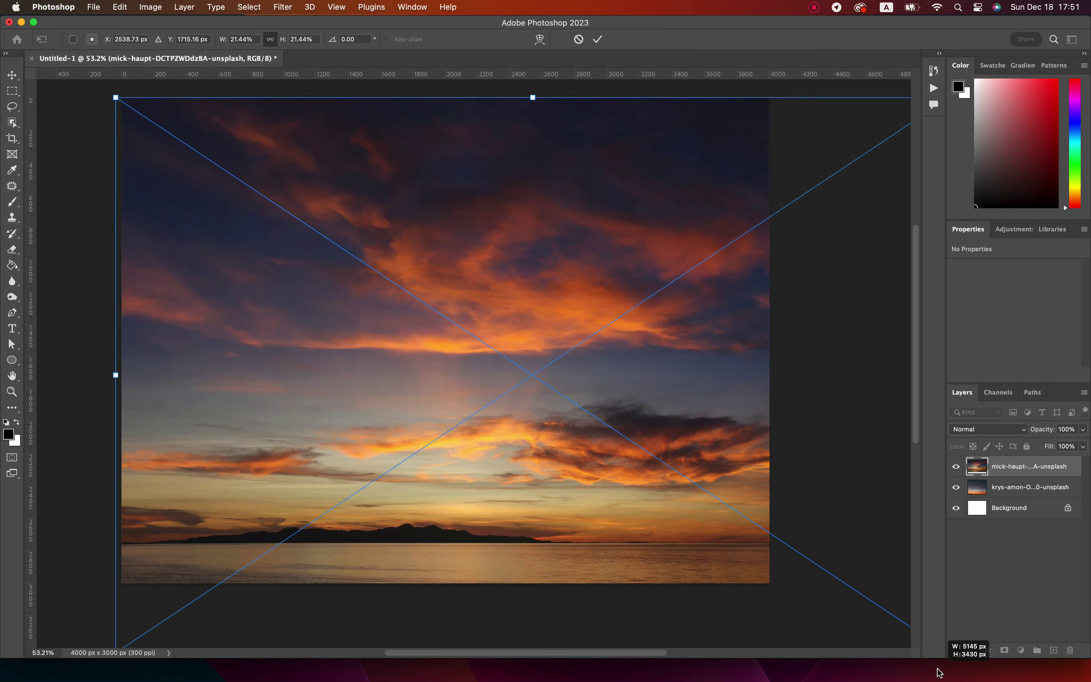
{"action": "left_click_drag", "start_coordinate": [549, 489], "coordinate": [463, 496]}
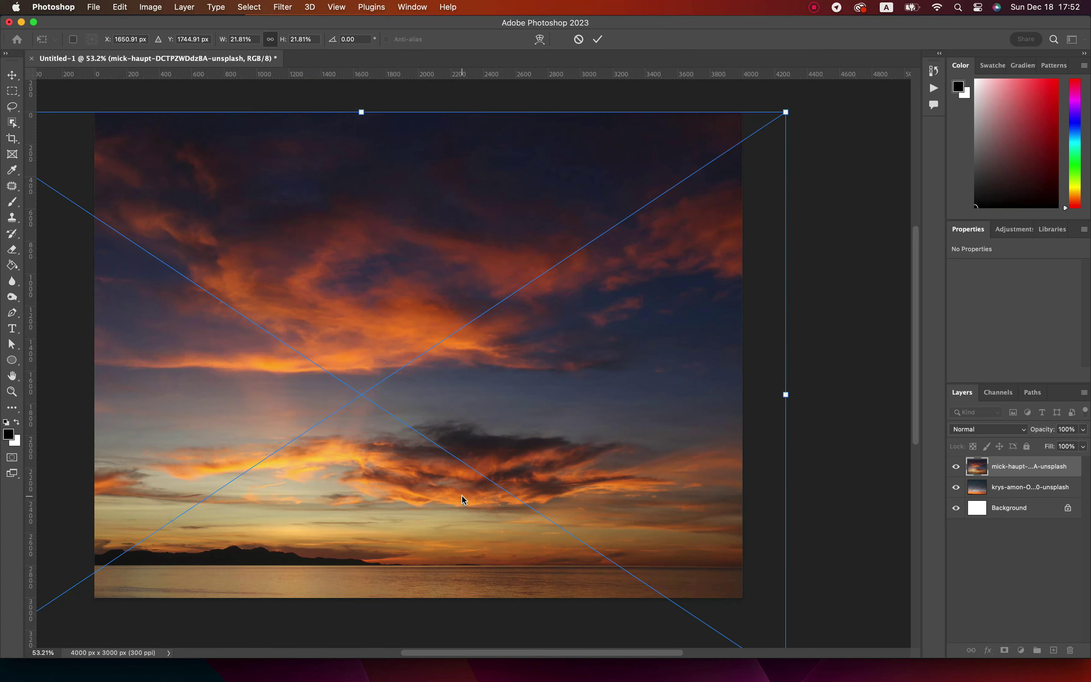
{"action": "key", "text": "Return"}
Step: Blend the mick-haupt layer in Linear Dodge (Add) and darken it with Levels: black 48, midtones 0.29
{"action": "left_click", "coordinate": [978, 434]}
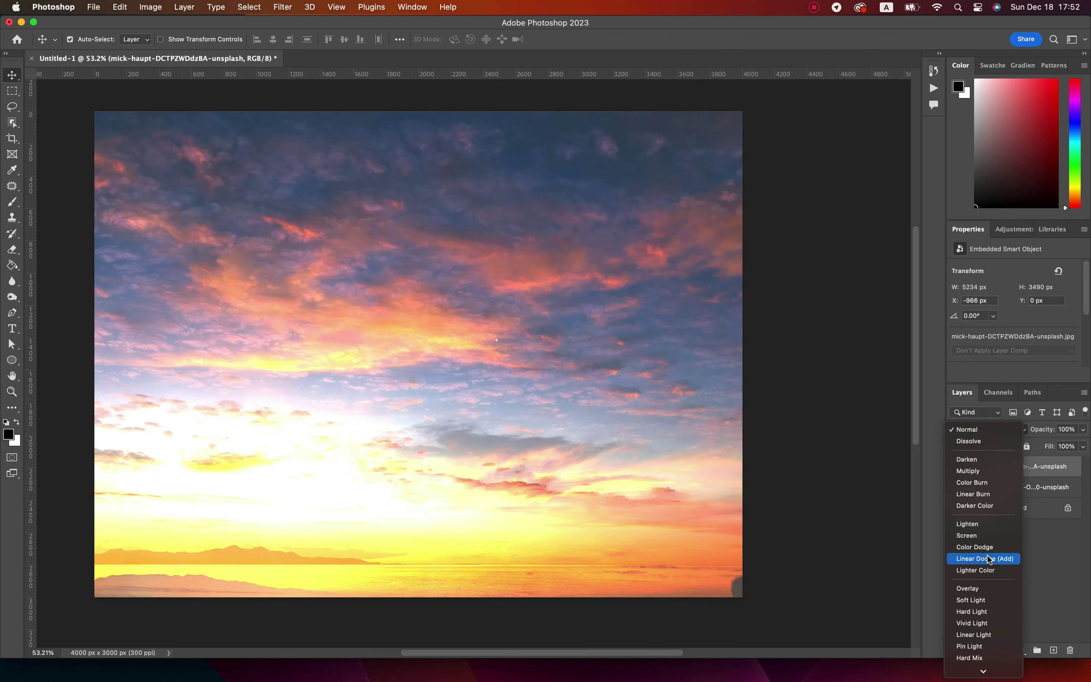
{"action": "left_click", "coordinate": [988, 559]}
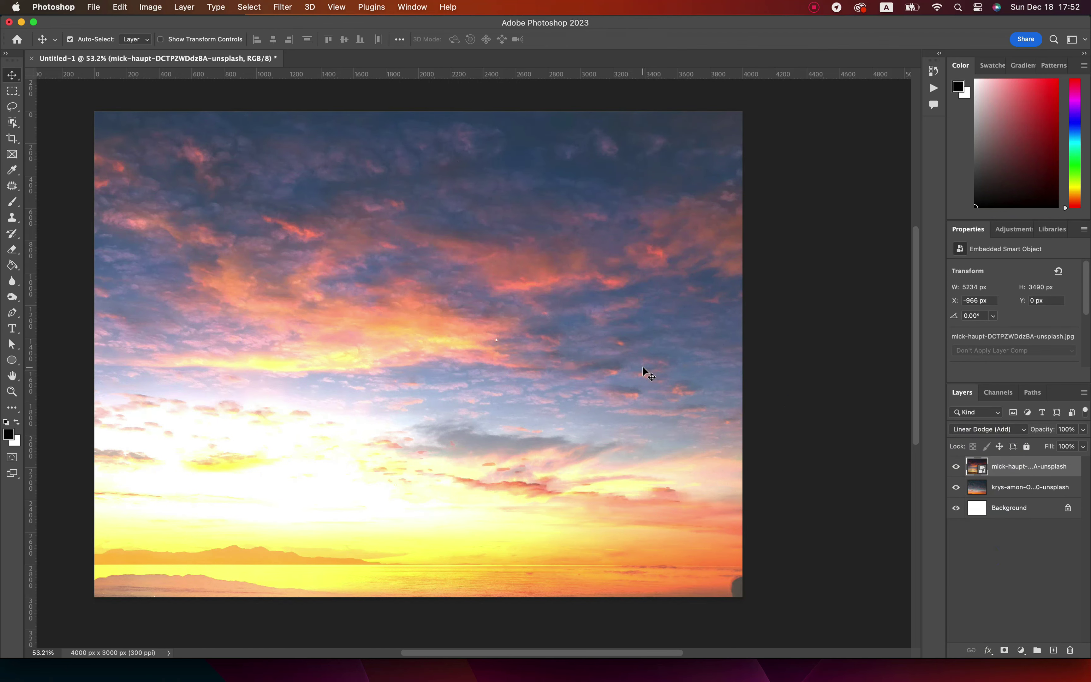
{"action": "key", "text": "super+l"}
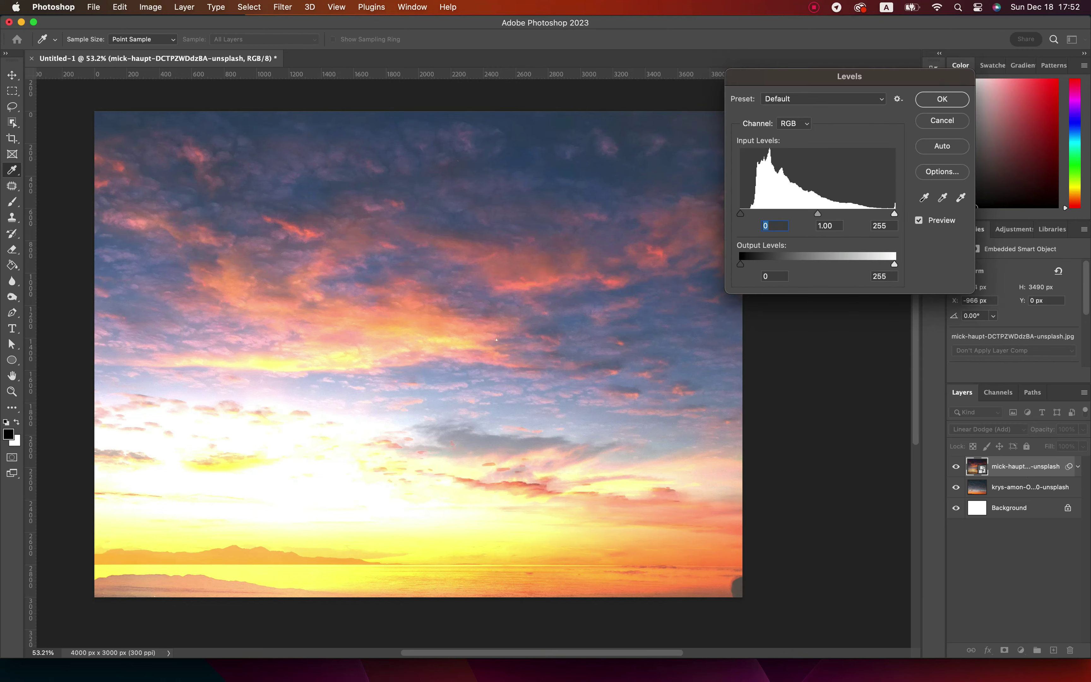
{"action": "left_click_drag", "start_coordinate": [818, 215], "coordinate": [866, 218]}
{"action": "left_click_drag", "start_coordinate": [741, 215], "coordinate": [771, 219]}
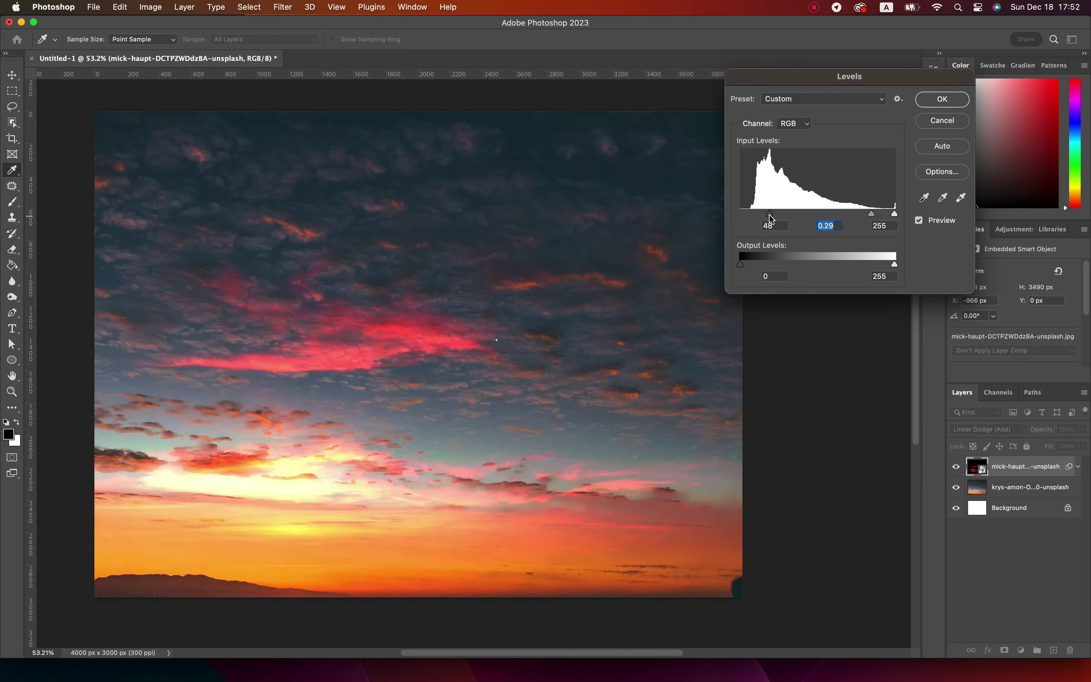
{"action": "key", "text": "Return"}
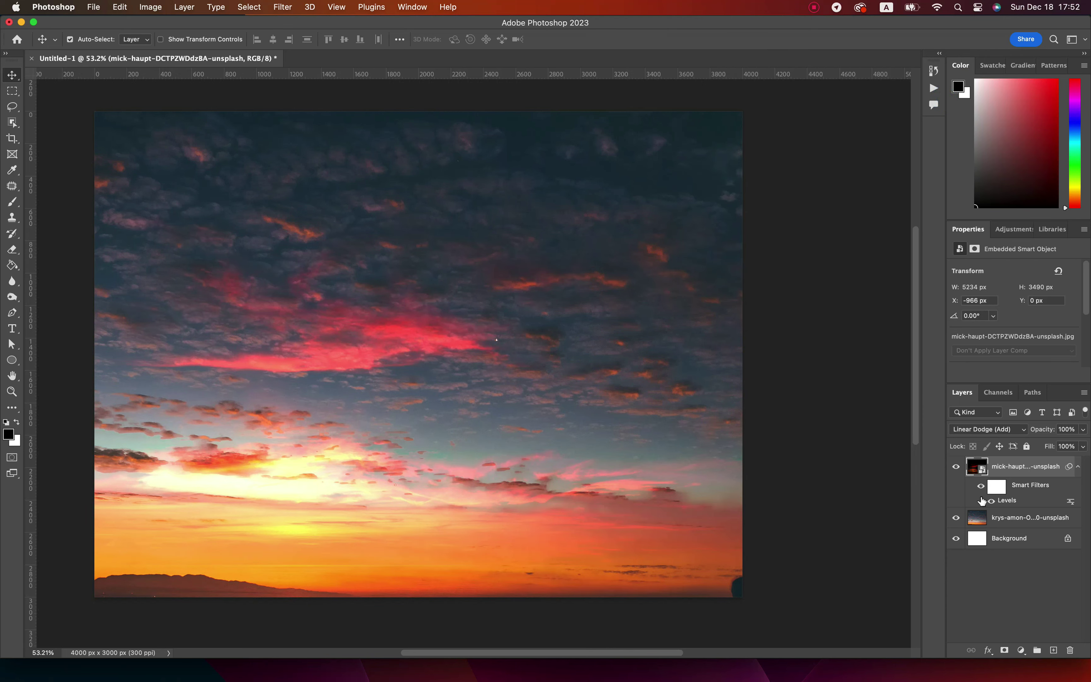
{"action": "left_click", "coordinate": [1077, 466]}
{"action": "key", "text": "super+Tab"}
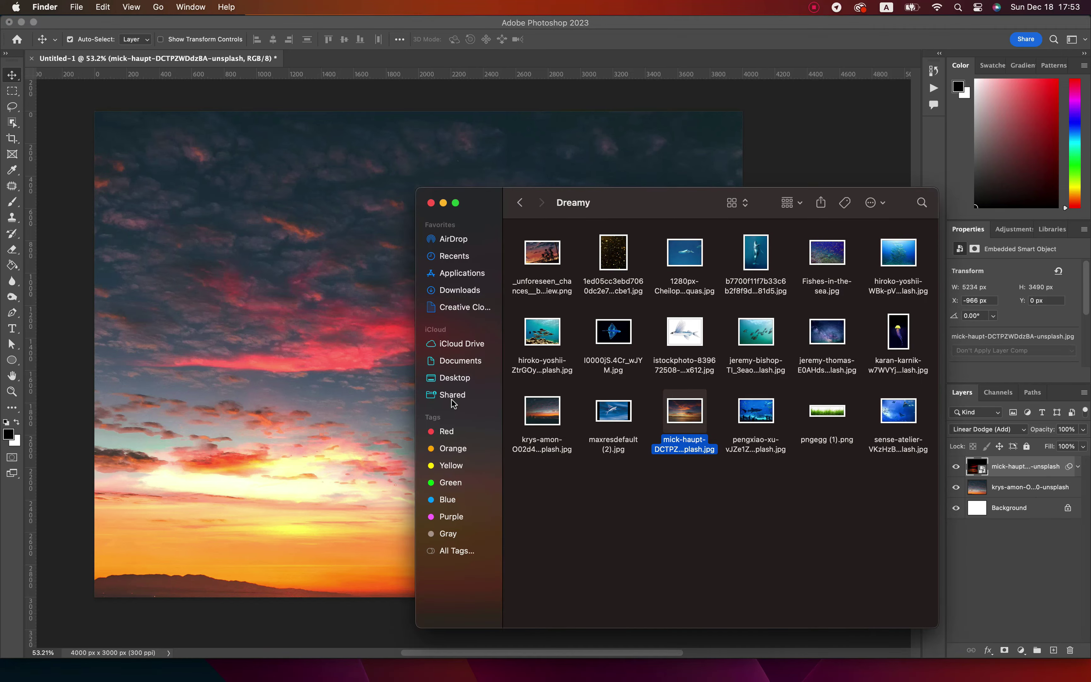
Step: Place the jeremy-thomas star photo, flipped horizontally and vertically, at the canvas top
{"action": "left_click_drag", "start_coordinate": [830, 328], "coordinate": [479, 325]}
{"action": "right_click", "coordinate": [495, 331]}
{"action": "left_click", "coordinate": [530, 593]}
{"action": "right_click", "coordinate": [517, 314]}
{"action": "left_click", "coordinate": [559, 594]}
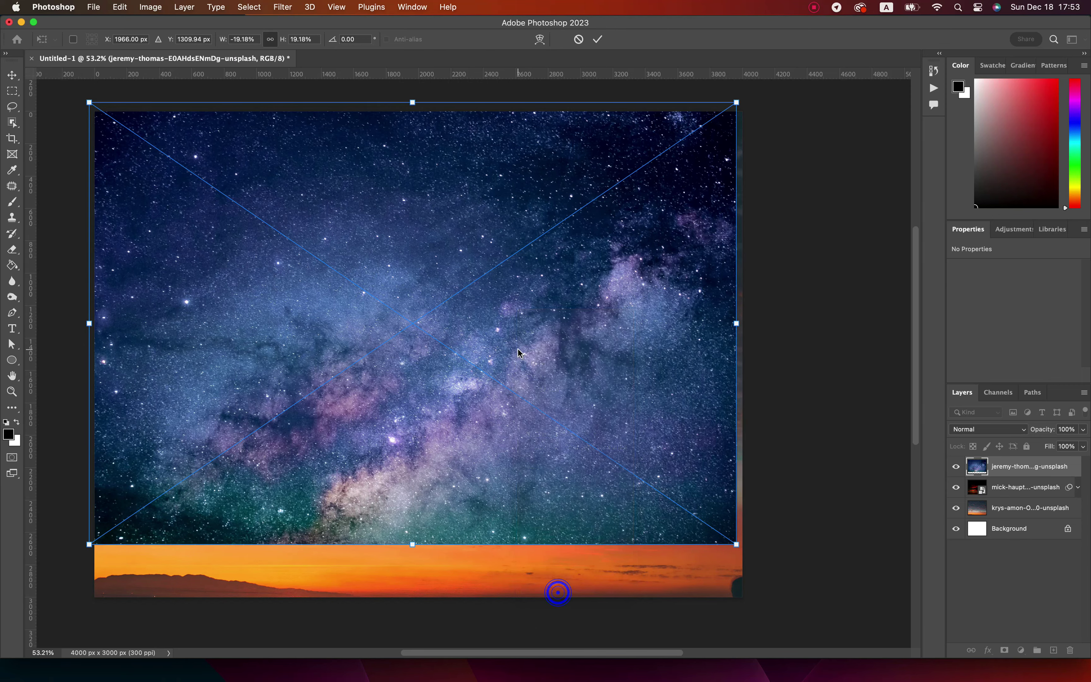
{"action": "left_click_drag", "start_coordinate": [508, 312], "coordinate": [514, 319]}
{"action": "key", "text": "Return"}
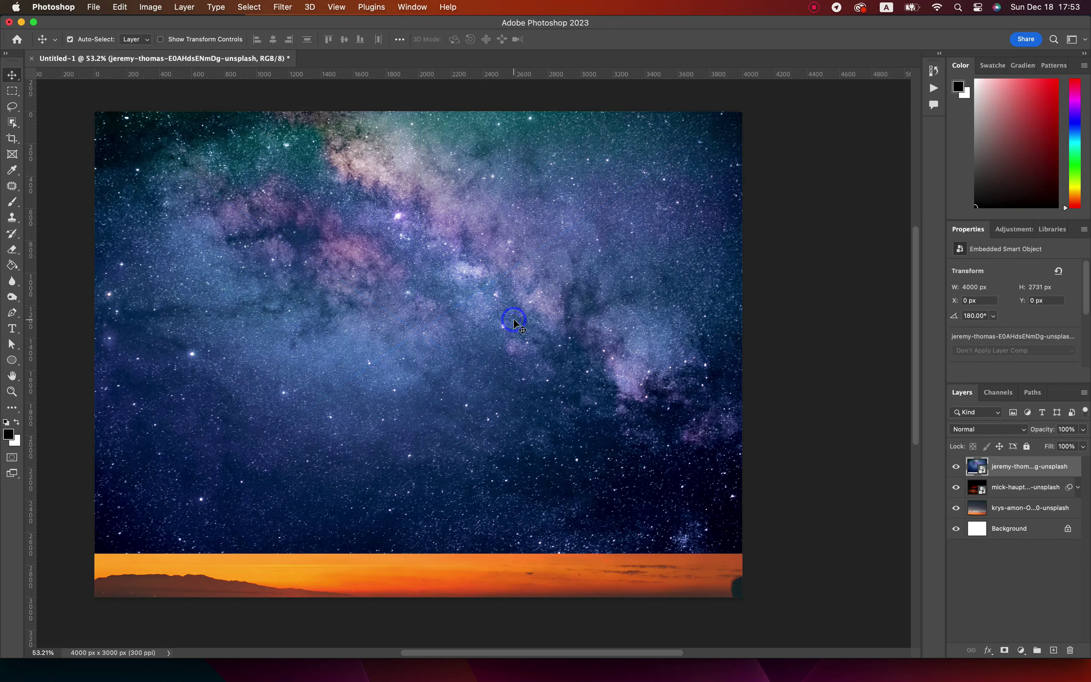
Step: Set the star layer to Screen, limit it with Underlying Layer Blend If sliders, and add a mask
{"action": "left_click", "coordinate": [988, 429]}
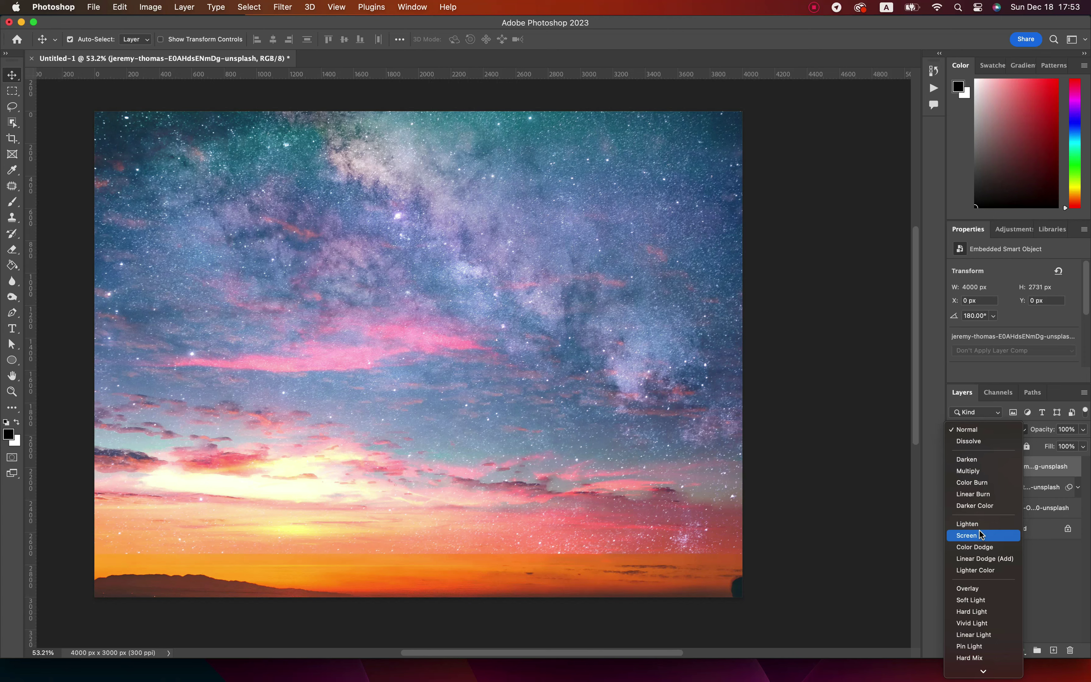
{"action": "left_click", "coordinate": [982, 535]}
{"action": "right_click", "coordinate": [1073, 471]}
{"action": "left_click", "coordinate": [965, 27]}
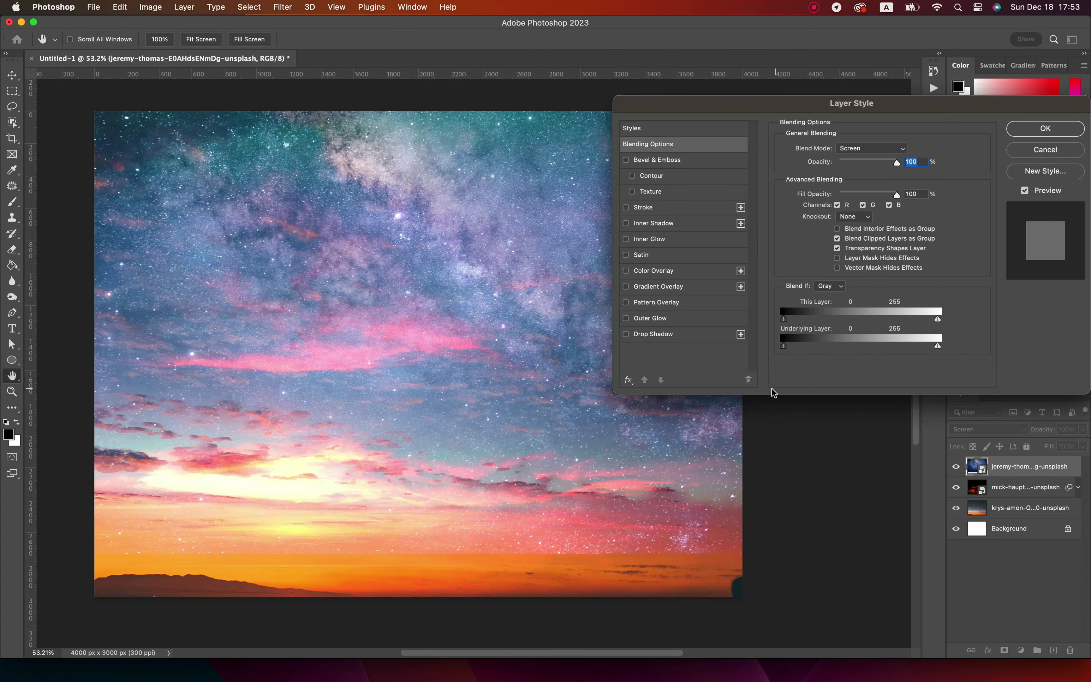
{"action": "left_click_drag", "start_coordinate": [784, 347], "coordinate": [860, 347]}
{"action": "left_click_drag", "start_coordinate": [938, 347], "coordinate": [843, 346]}
{"action": "mouse_move", "coordinate": [939, 346]}
{"action": "left_mouse_down"}
{"action": "mouse_move", "coordinate": [875, 347]}
{"action": "mouse_move", "coordinate": [889, 346]}
{"action": "left_mouse_up"}
{"action": "left_click_drag", "start_coordinate": [802, 346], "coordinate": [815, 346]}
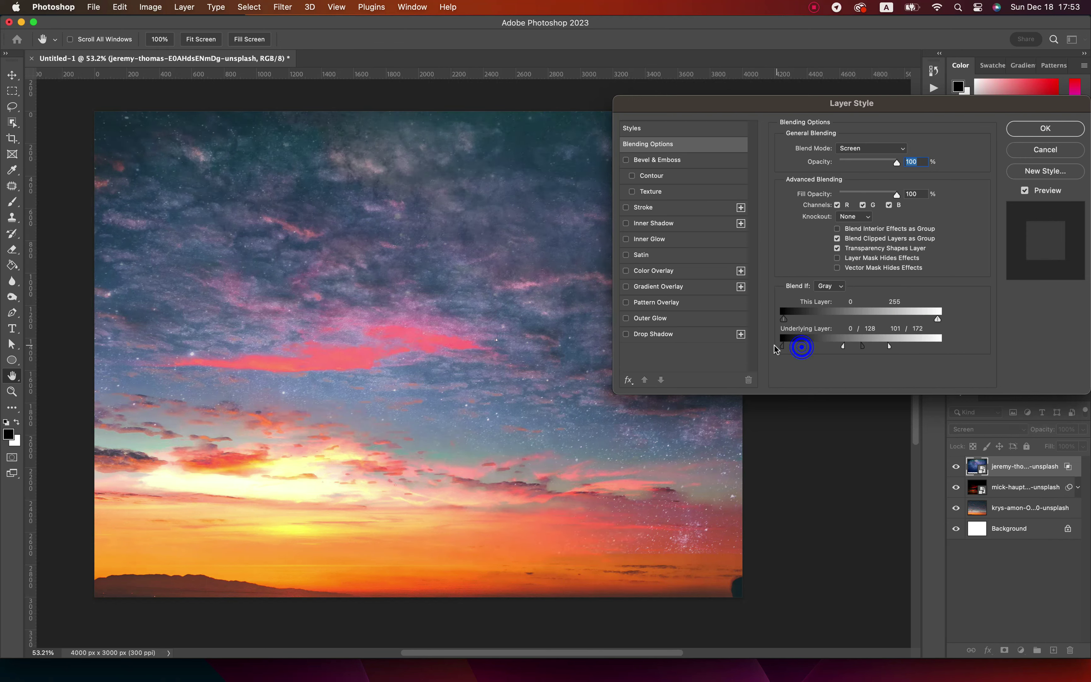
{"action": "key", "text": "Return"}
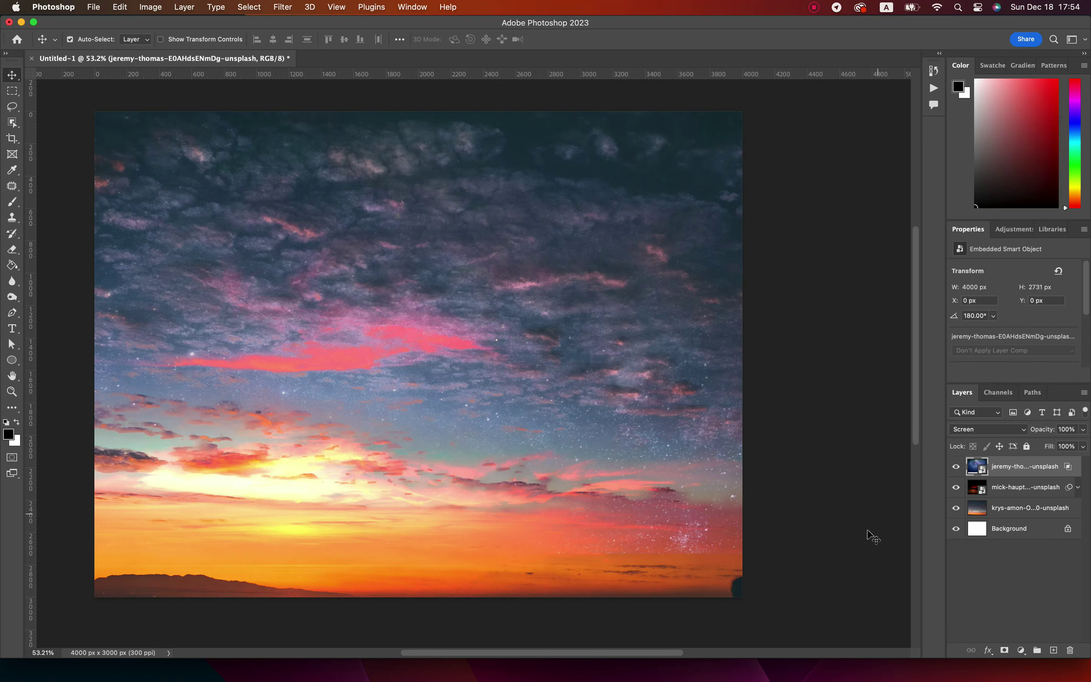
{"action": "left_click", "coordinate": [1004, 650]}
Step: Paint out the lower-right stars on the star mask and add a mask to the mick-haupt layer
{"action": "key", "text": "b"}
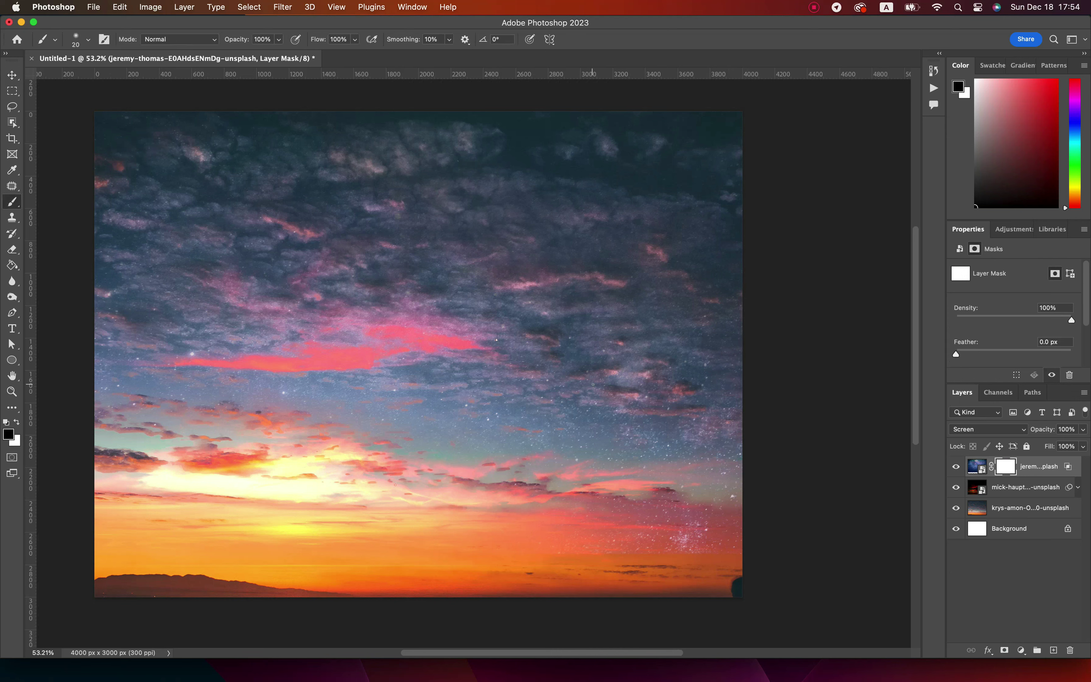
{"action": "left_click_drag", "start_coordinate": [674, 509], "coordinate": [735, 535]}
{"action": "key", "text": "bracketleft"}
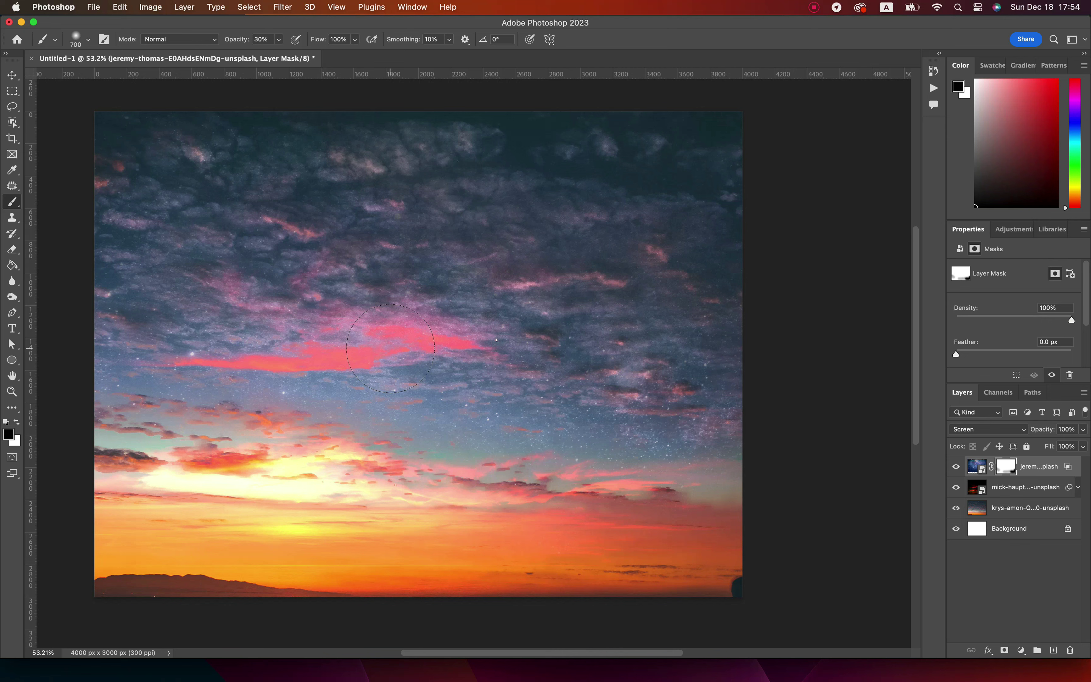
{"action": "left_click", "coordinate": [1024, 494]}
{"action": "left_click", "coordinate": [1005, 650]}
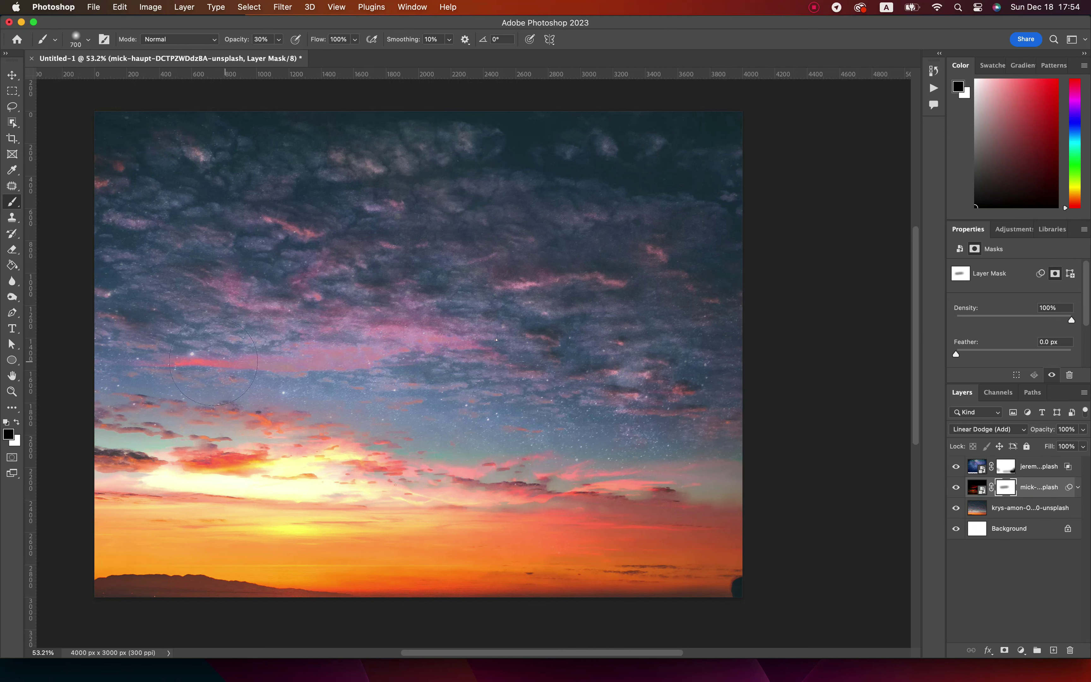
{"action": "key", "text": "v"}
{"action": "left_click", "coordinate": [956, 488]}
{"action": "left_click", "coordinate": [956, 487]}
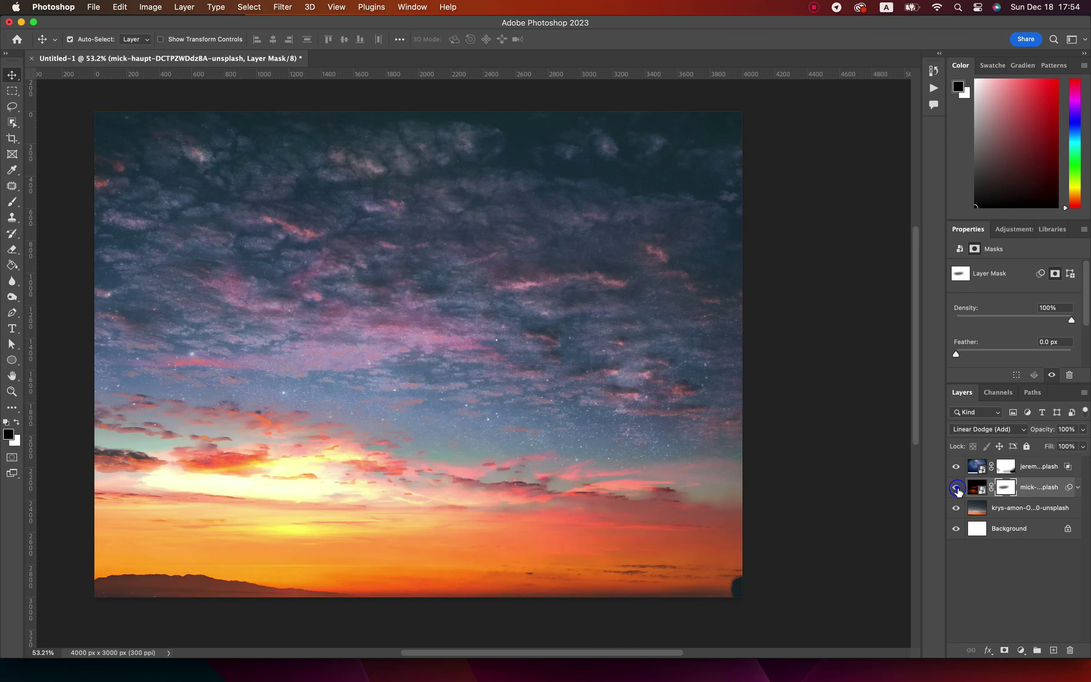
{"action": "left_click", "coordinate": [956, 487]}
Step: Move the mick-haupt sky layer down about 78 px
{"action": "key", "text": "super+t"}
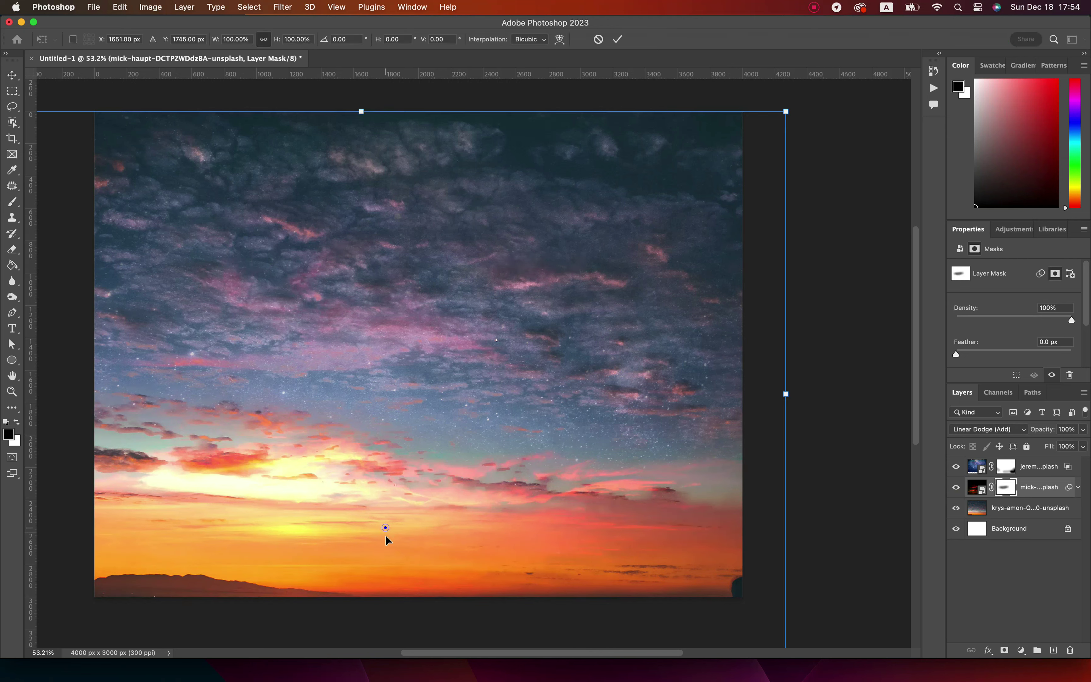
{"action": "left_click_drag", "start_coordinate": [385, 531], "coordinate": [384, 566]}
{"action": "key", "text": "Return"}
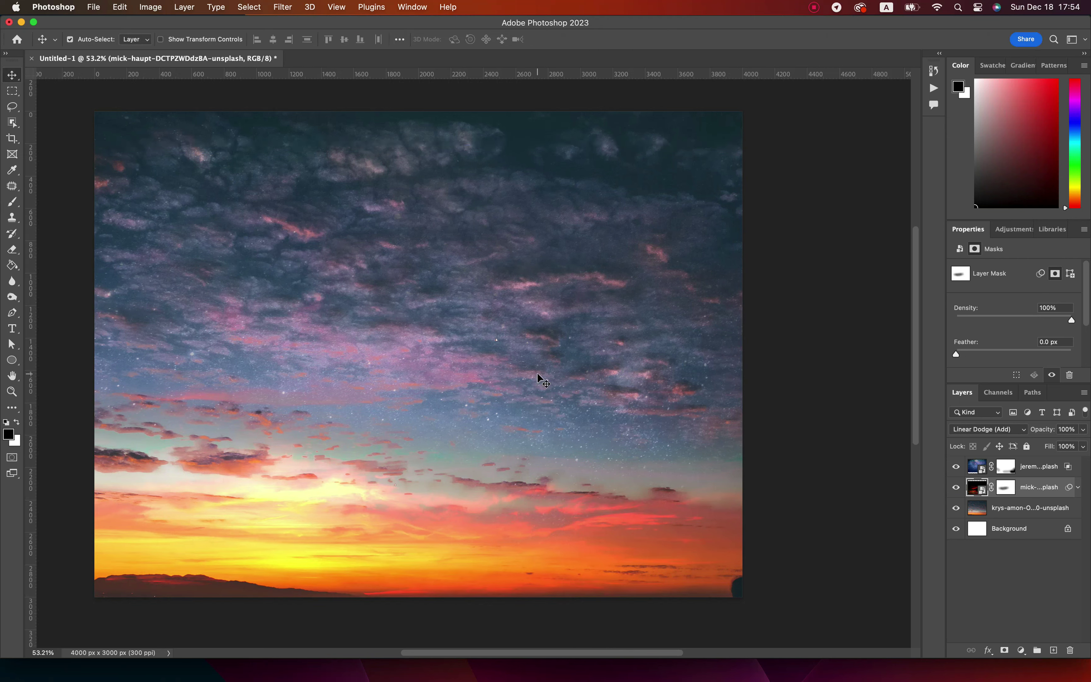
{"action": "left_click", "coordinate": [1036, 468]}
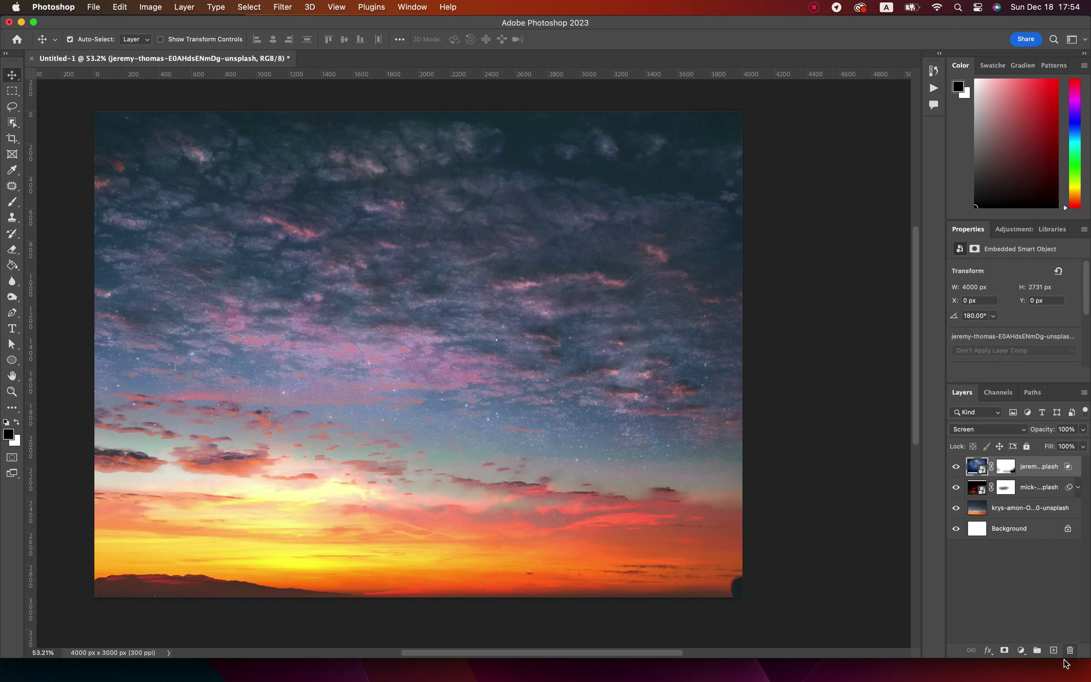
Step: Add a Color Lookup adjustment using the Moonlight.3DL look
{"action": "left_click", "coordinate": [1022, 650]}
{"action": "left_click", "coordinate": [1038, 593]}
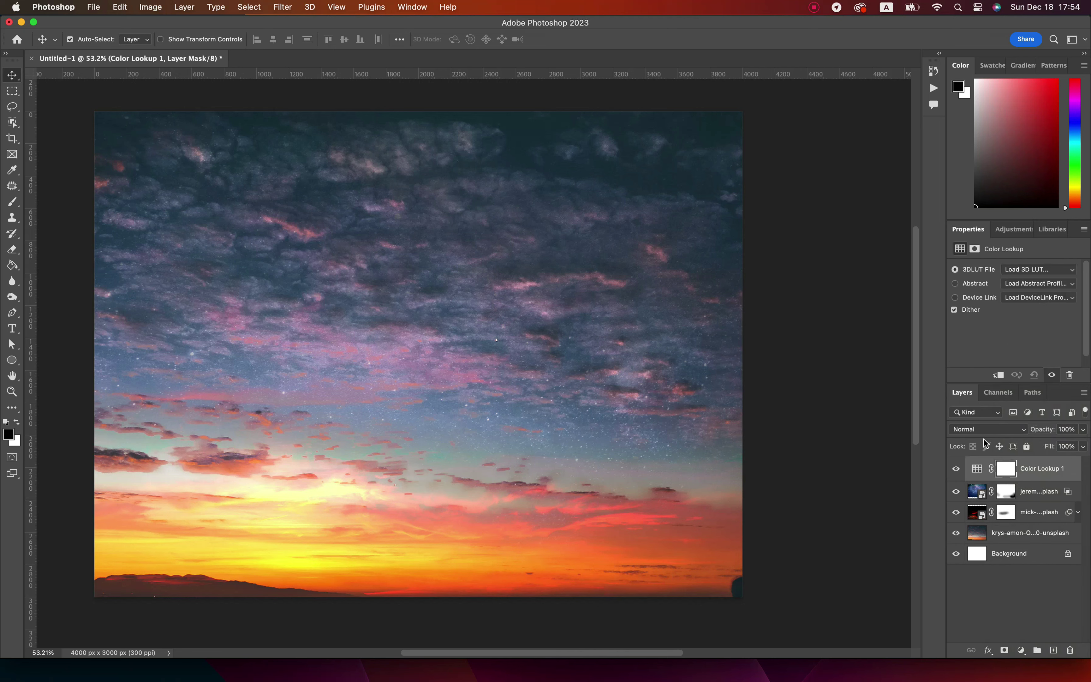
{"action": "left_click", "coordinate": [1039, 269]}
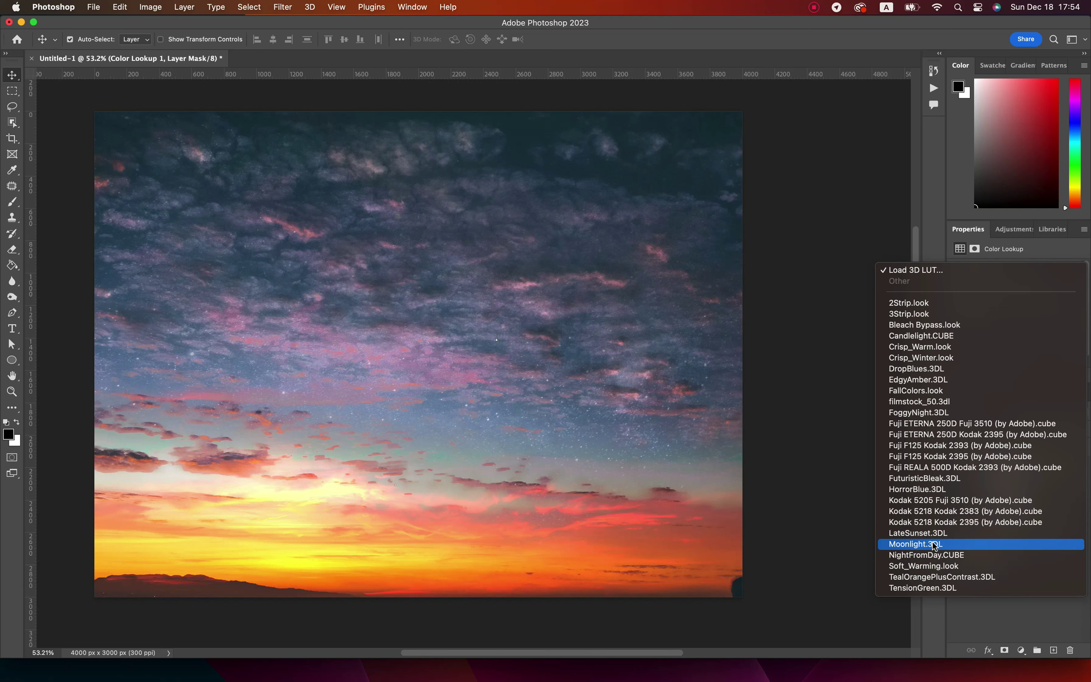
{"action": "left_click", "coordinate": [935, 545]}
Step: Brush the Color Lookup mask to restore the sunset glow along the horizon and mid sky
{"action": "left_click", "coordinate": [1006, 470]}
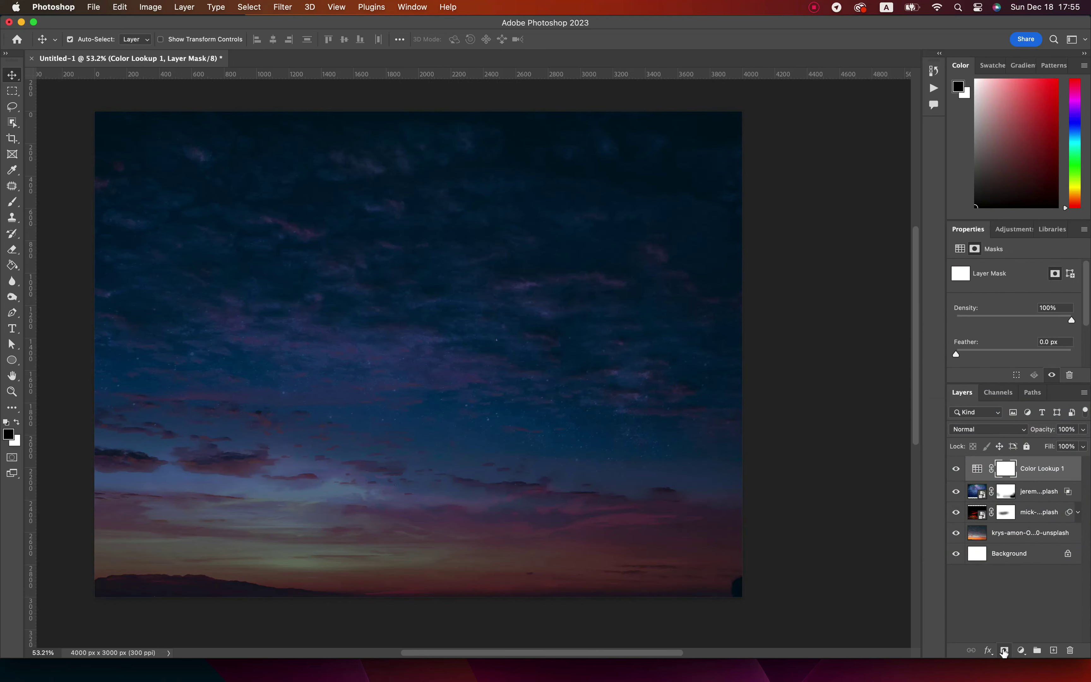
{"action": "key", "text": "b"}
{"action": "left_click", "coordinate": [402, 533]}
{"action": "mouse_move", "coordinate": [200, 522]}
{"action": "left_mouse_down"}
{"action": "mouse_move", "coordinate": [597, 546]}
{"action": "mouse_move", "coordinate": [161, 563]}
{"action": "mouse_move", "coordinate": [261, 592]}
{"action": "mouse_move", "coordinate": [235, 487]}
{"action": "left_mouse_up"}
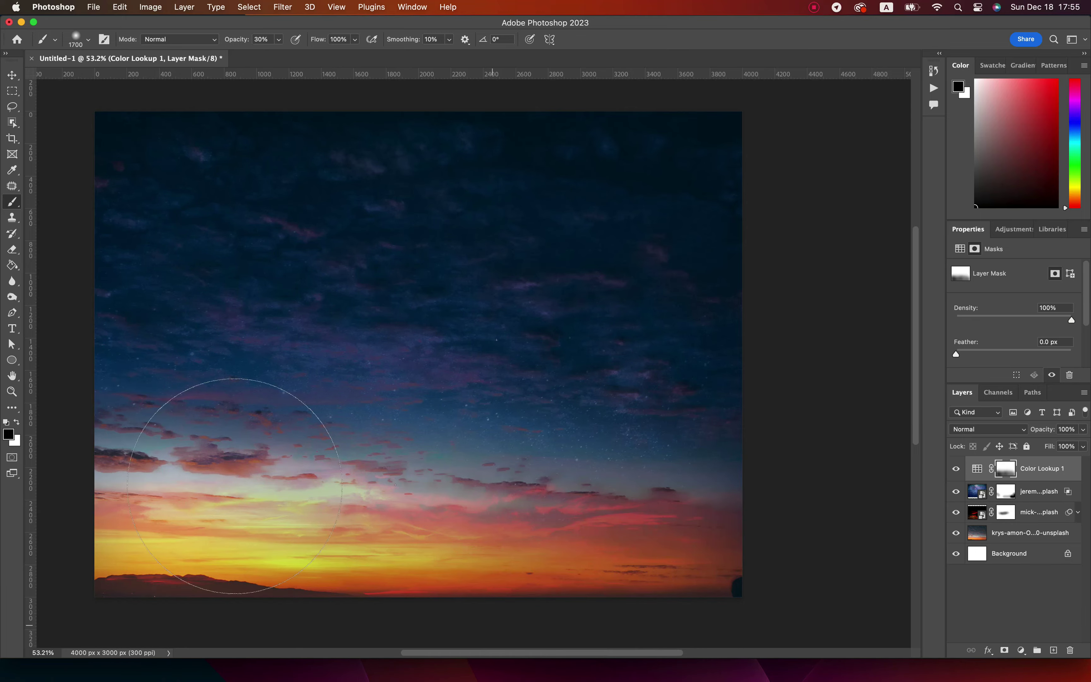
{"action": "key", "text": "bracketright"}
{"action": "key", "text": "bracketright"}
{"action": "key", "text": "bracketright"}
{"action": "key", "text": "bracketright"}
{"action": "key", "text": "bracketright"}
{"action": "key", "text": "bracketright"}
{"action": "key", "text": "bracketright"}
{"action": "key", "text": "2"}
{"action": "mouse_move", "coordinate": [419, 329]}
{"action": "left_mouse_down"}
{"action": "mouse_move", "coordinate": [285, 336]}
{"action": "mouse_move", "coordinate": [507, 346]}
{"action": "mouse_move", "coordinate": [279, 391]}
{"action": "mouse_move", "coordinate": [419, 450]}
{"action": "left_mouse_up"}
{"action": "key", "text": "bracketleft"}
{"action": "key", "text": "bracketleft"}
{"action": "key", "text": "bracketleft"}
{"action": "key", "text": "bracketleft"}
{"action": "key", "text": "bracketleft"}
{"action": "key", "text": "bracketleft"}
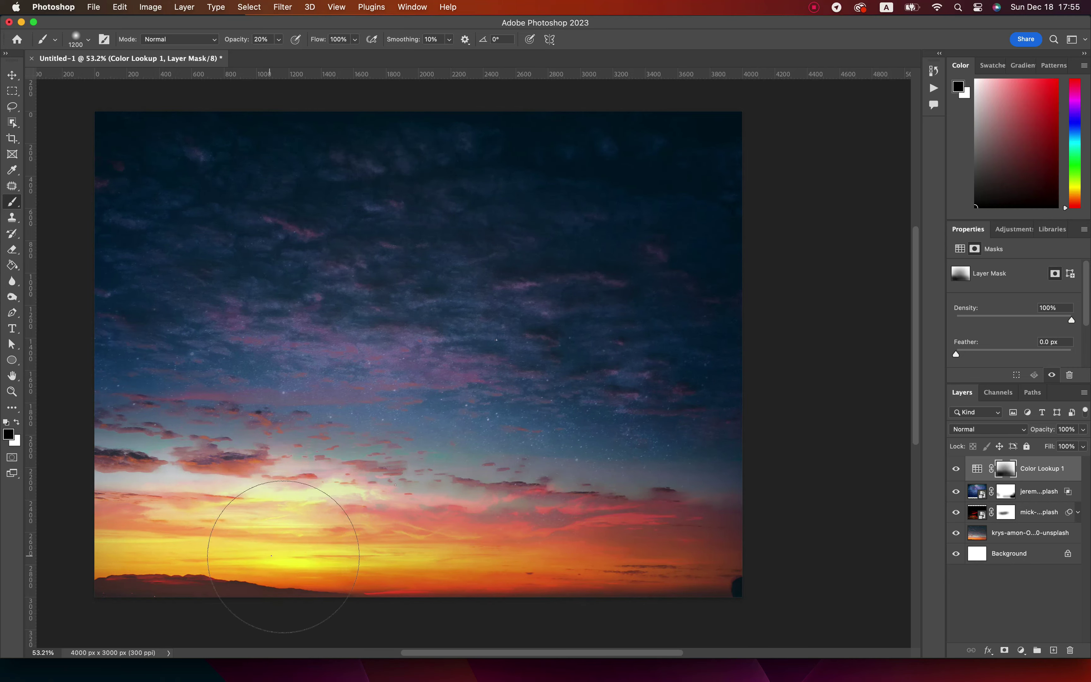
Step: Group the four sky layers into a group named BG
{"action": "key", "text": "v"}
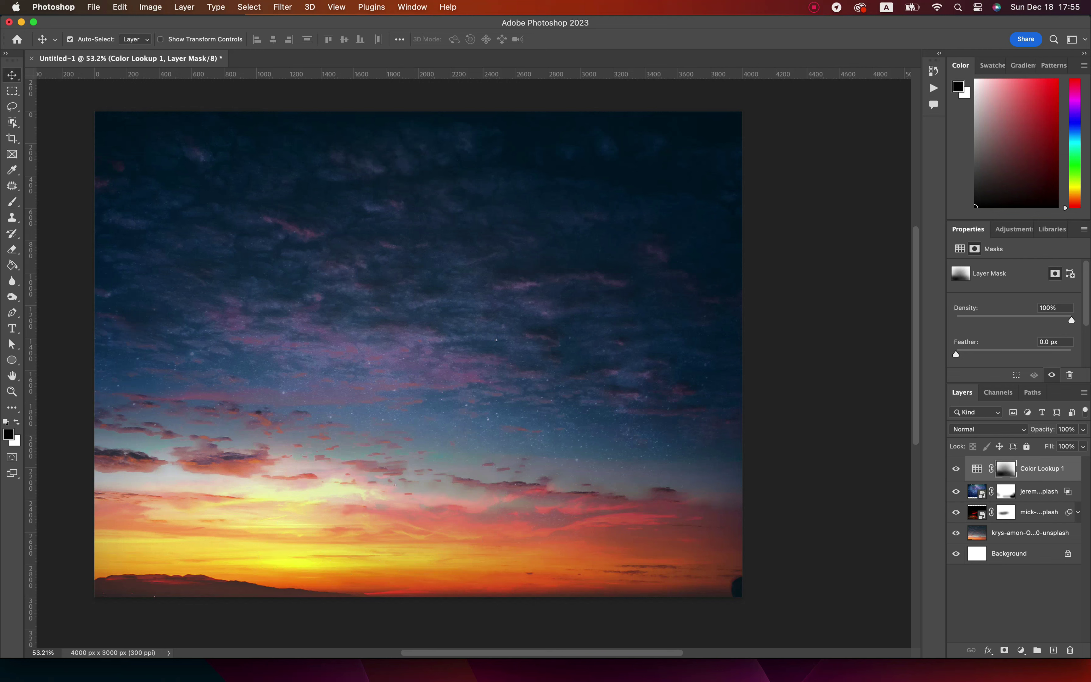
{"action": "left_click", "coordinate": [1038, 535], "text": "shift"}
{"action": "left_click_drag", "start_coordinate": [1033, 533], "coordinate": [1037, 650]}
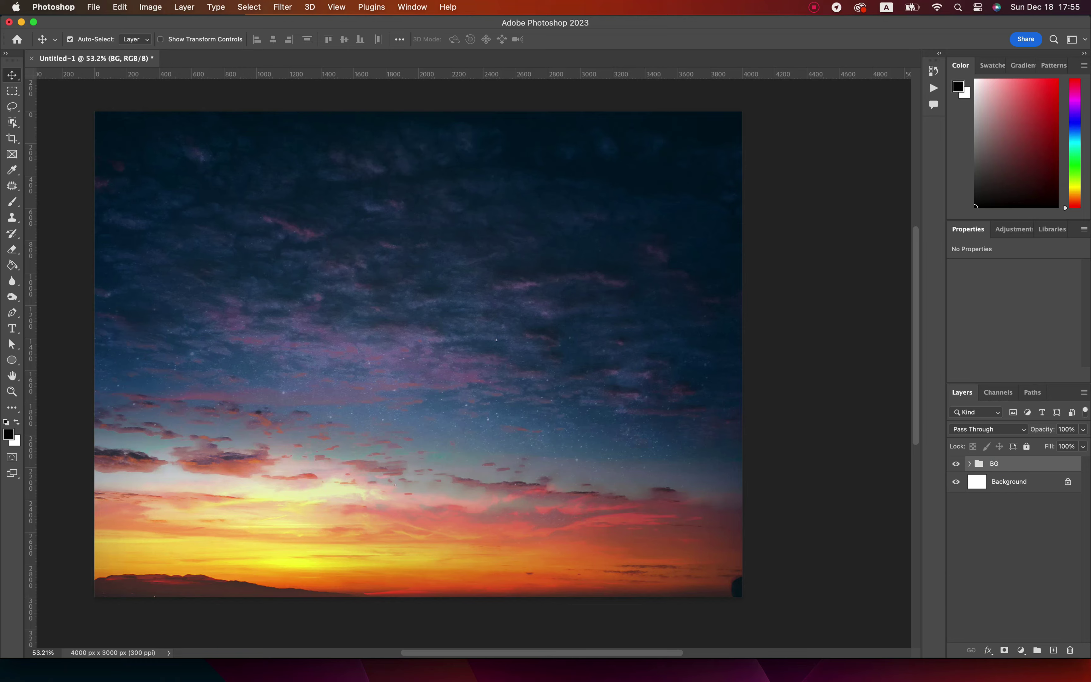
Step: Place the grass PNG and shrink it into a strip on the left side
{"action": "left_click_drag", "start_coordinate": [724, 168], "coordinate": [852, 180]}
{"action": "left_click_drag", "start_coordinate": [1023, 316], "coordinate": [672, 218]}
{"action": "left_click_drag", "start_coordinate": [622, 300], "coordinate": [369, 358]}
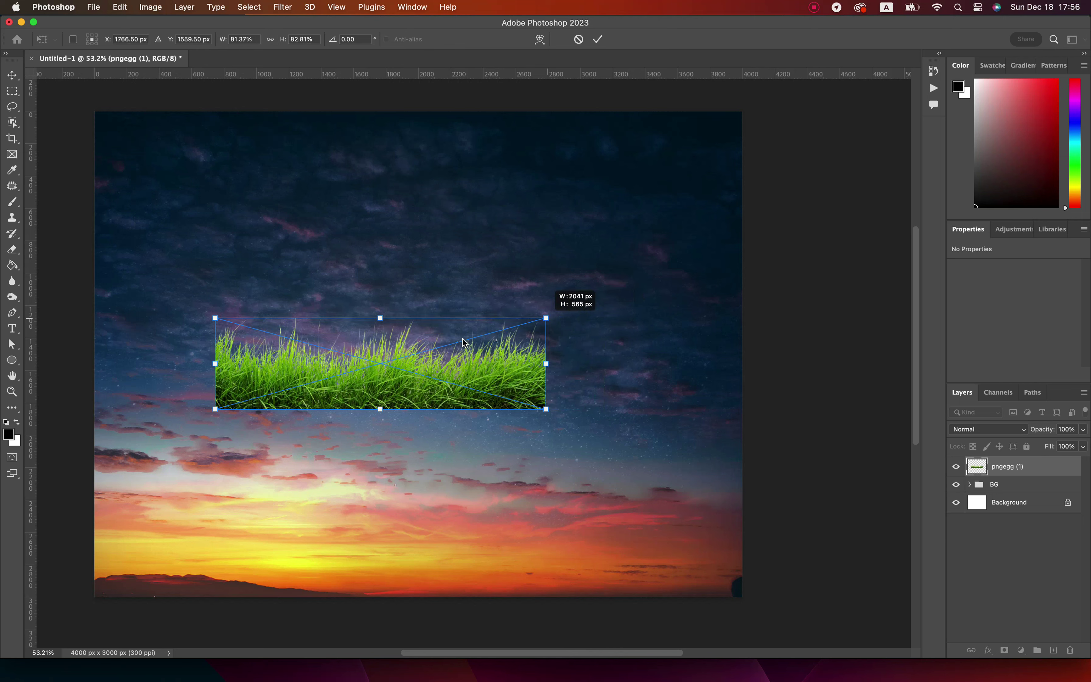
{"action": "mouse_move", "coordinate": [368, 359]}
{"action": "left_mouse_down"}
{"action": "mouse_move", "coordinate": [370, 373]}
{"action": "mouse_move", "coordinate": [261, 416]}
{"action": "left_mouse_up"}
{"action": "key", "text": "Return"}
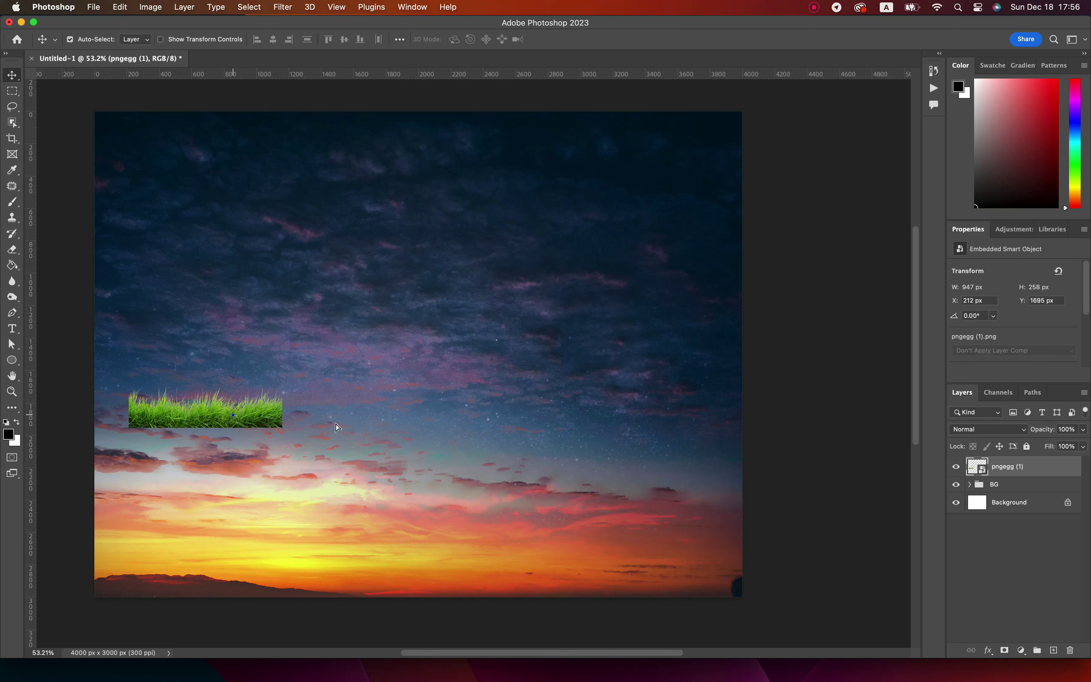
Step: Alt-drag copies of the grass strip side by side and mask the last copy
{"action": "left_click_drag", "start_coordinate": [252, 422], "coordinate": [582, 417], "text": "alt"}
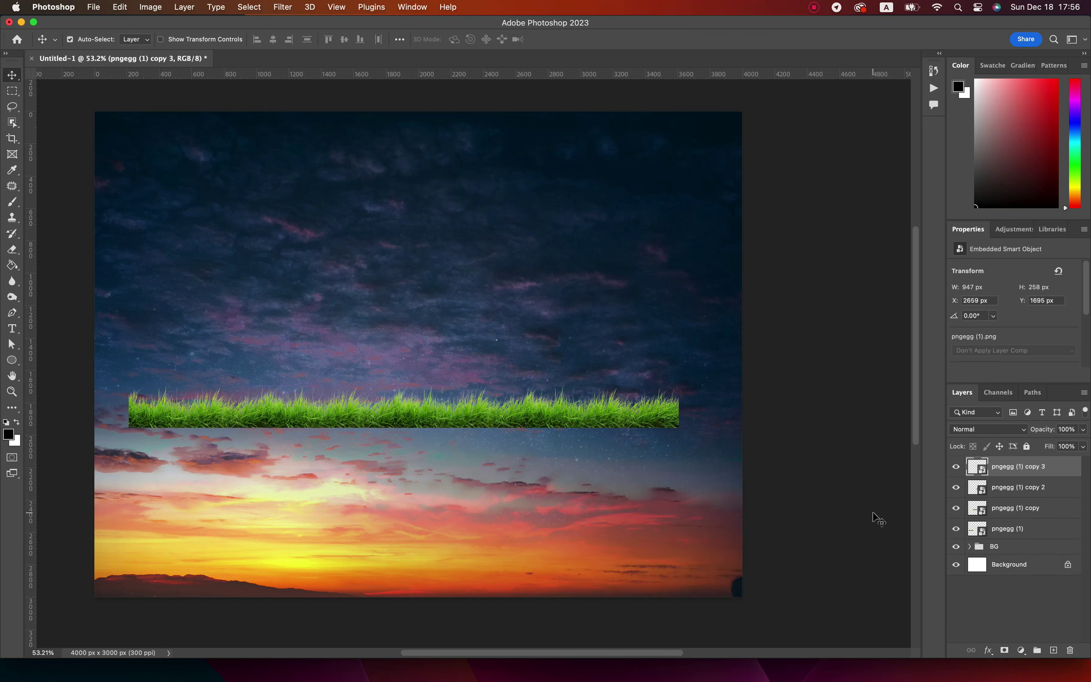
{"action": "key", "text": "b"}
{"action": "left_click", "coordinate": [956, 467]}
{"action": "left_click", "coordinate": [956, 467]}
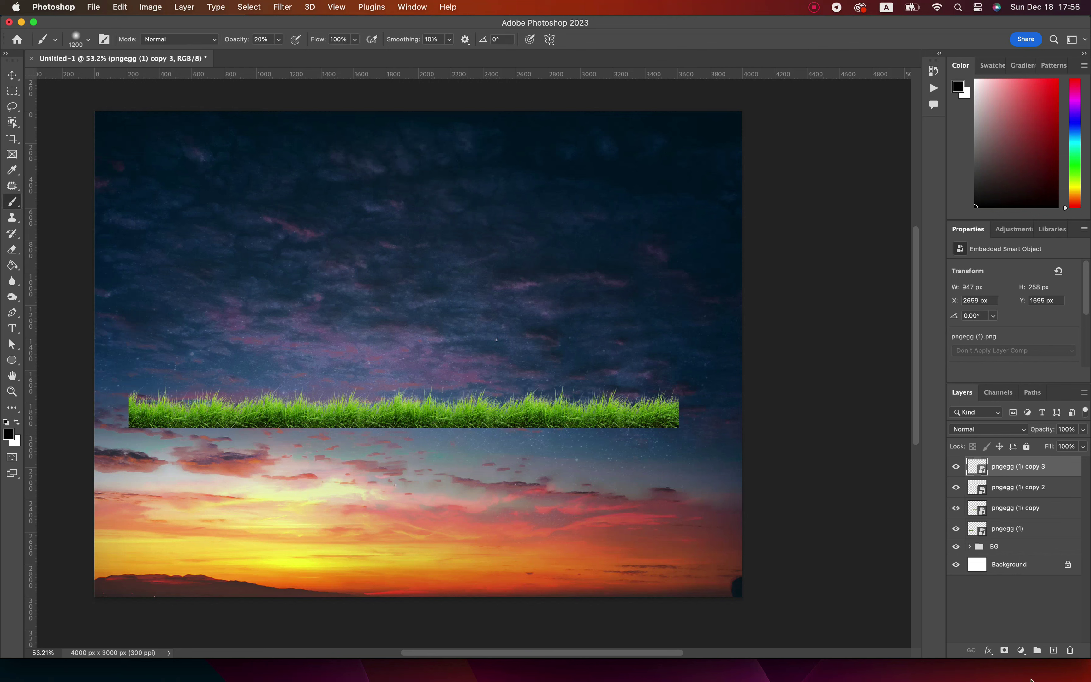
{"action": "left_click", "coordinate": [1005, 650]}
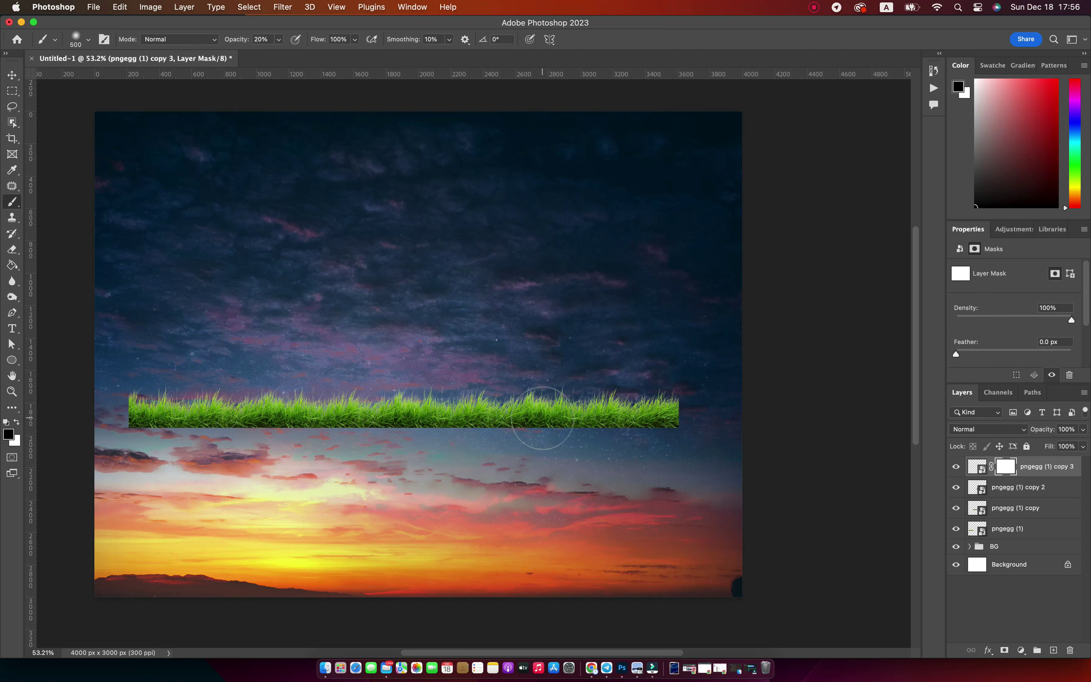
{"action": "left_click", "coordinate": [956, 467]}
{"action": "left_click", "coordinate": [956, 467]}
Step: Add layer masks to pngegg (1) copy 2 and pngegg (1) copy
{"action": "left_click", "coordinate": [977, 496]}
{"action": "left_click", "coordinate": [1005, 650]}
{"action": "left_click", "coordinate": [956, 488]}
{"action": "left_click", "coordinate": [956, 487]}
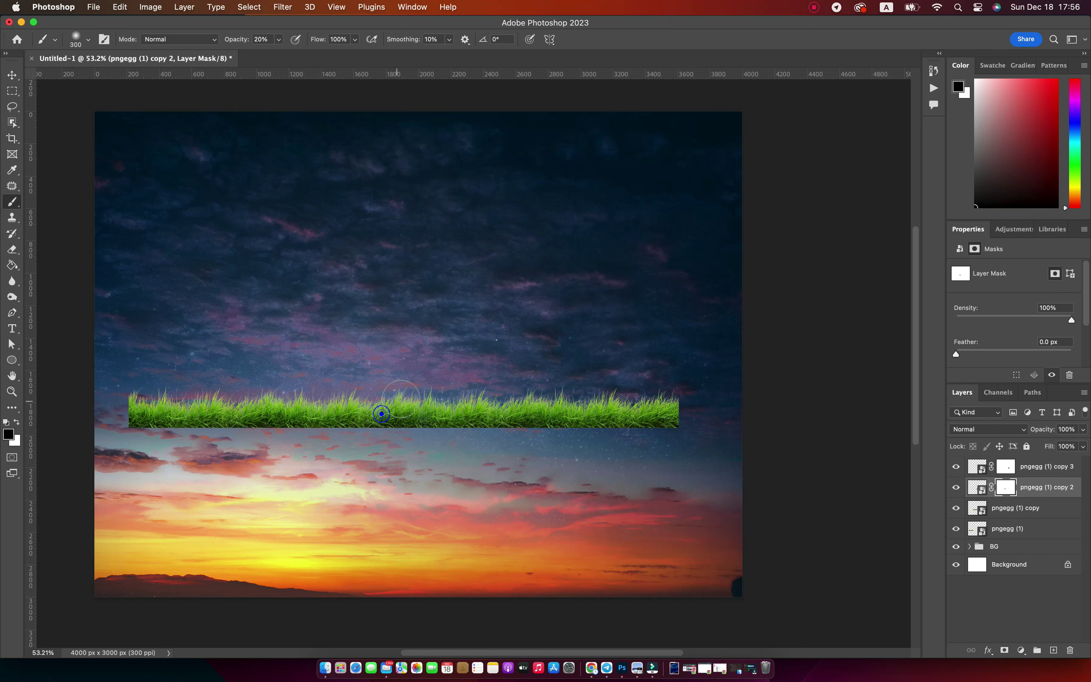
{"action": "left_click", "coordinate": [956, 487]}
{"action": "left_click", "coordinate": [956, 487]}
{"action": "left_click", "coordinate": [1015, 508]}
{"action": "left_click", "coordinate": [1005, 650]}
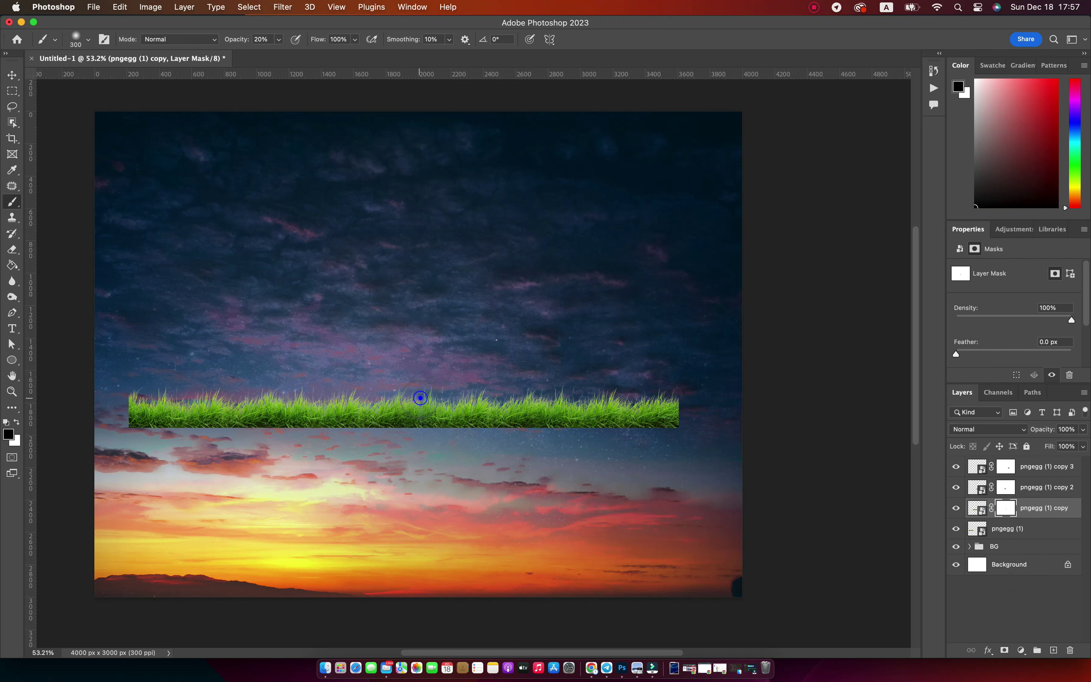
{"action": "left_click", "coordinate": [956, 508]}
{"action": "left_click", "coordinate": [956, 508]}
{"action": "left_click", "coordinate": [956, 508]}
Step: Select all four grass layers together
{"action": "key", "text": "v"}
{"action": "left_click", "coordinate": [1034, 529]}
{"action": "left_click", "coordinate": [1037, 470], "text": "shift"}
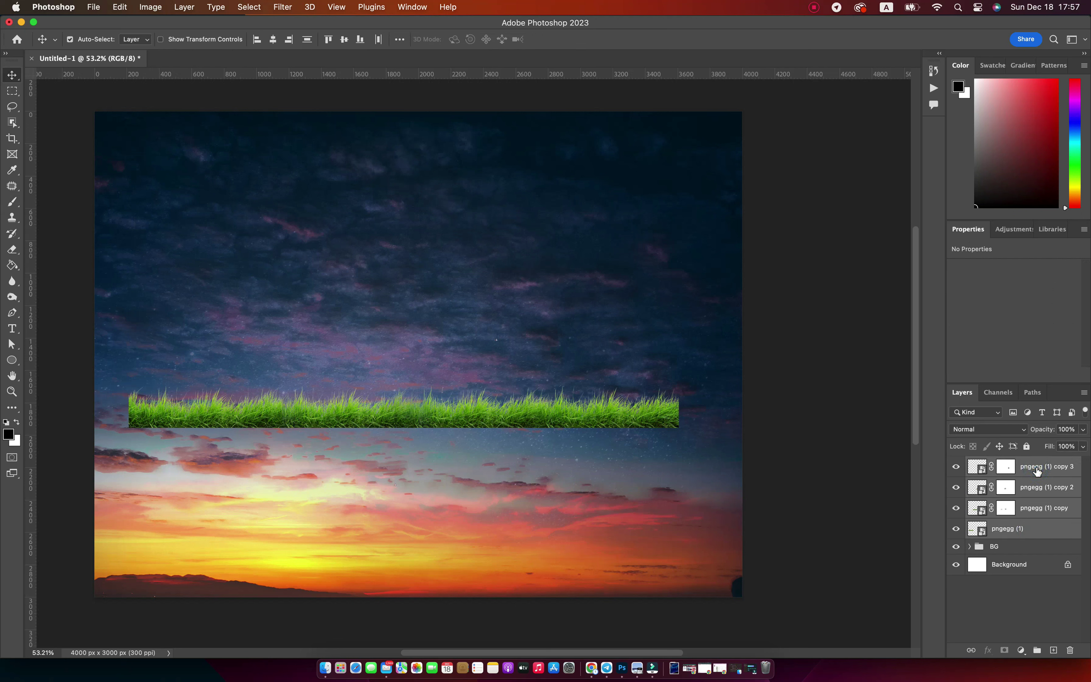
{"action": "right_click", "coordinate": [1037, 470]}
Step: Merge the grass into one smart object at the bottom, stretched full width with its right corner raised
{"action": "left_click", "coordinate": [927, 622]}
{"action": "left_click_drag", "start_coordinate": [531, 419], "coordinate": [523, 556]}
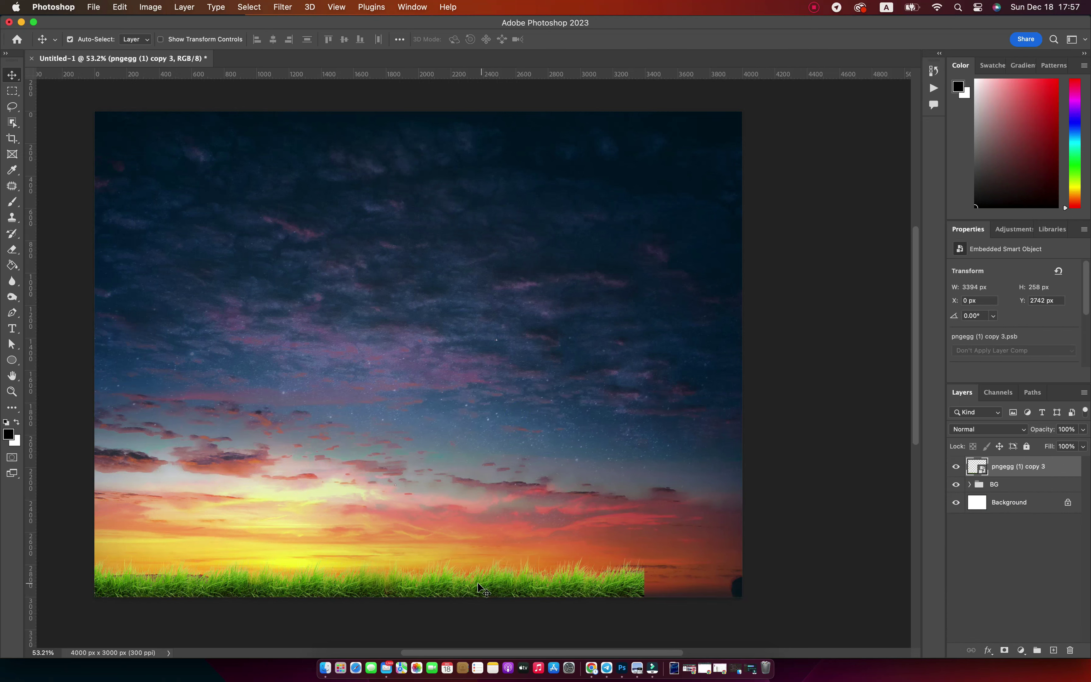
{"action": "key", "text": "super+t"}
{"action": "left_click_drag", "start_coordinate": [644, 555], "coordinate": [742, 502]}
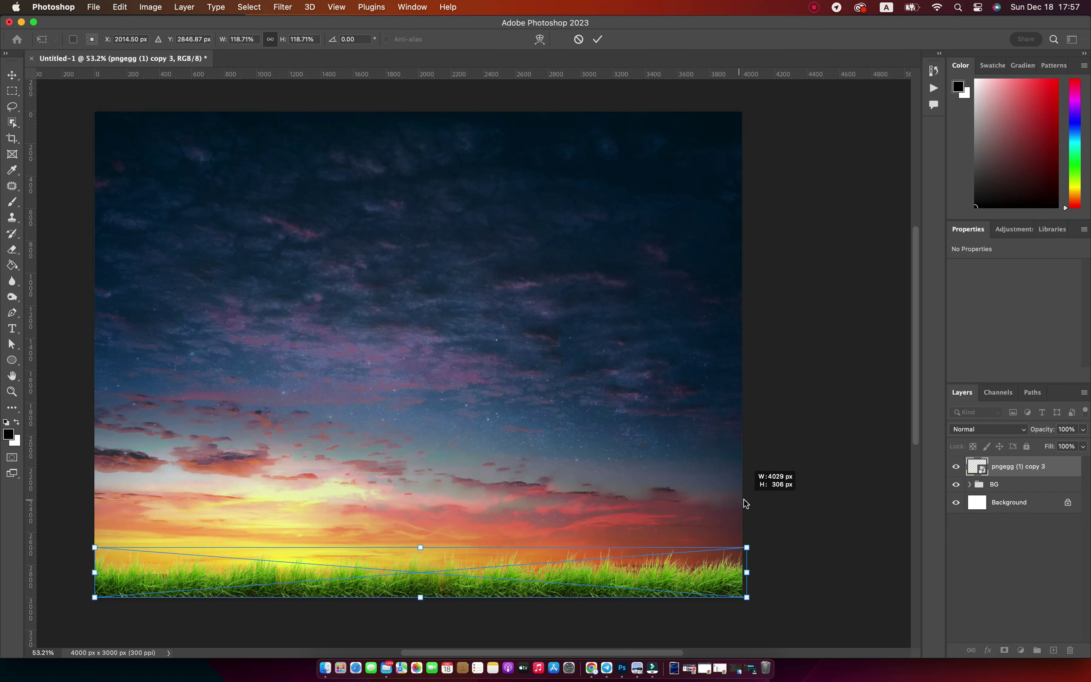
{"action": "right_click", "coordinate": [660, 578]}
{"action": "left_click", "coordinate": [685, 456]}
{"action": "left_click_drag", "start_coordinate": [744, 548], "coordinate": [743, 480]}
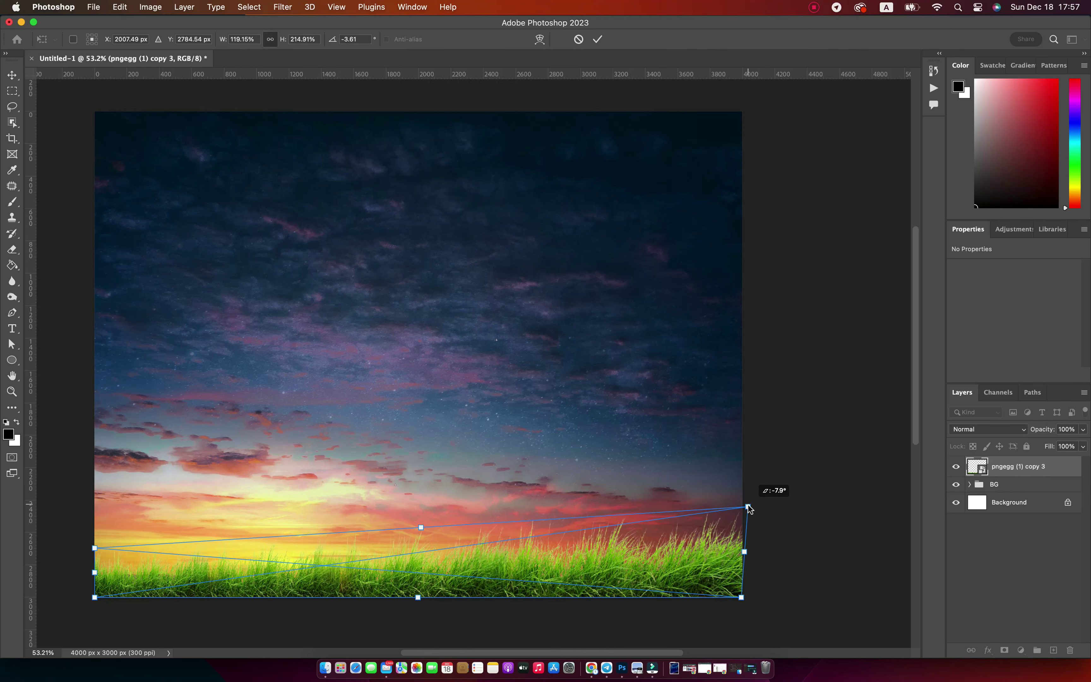
{"action": "double_click", "coordinate": [683, 558]}
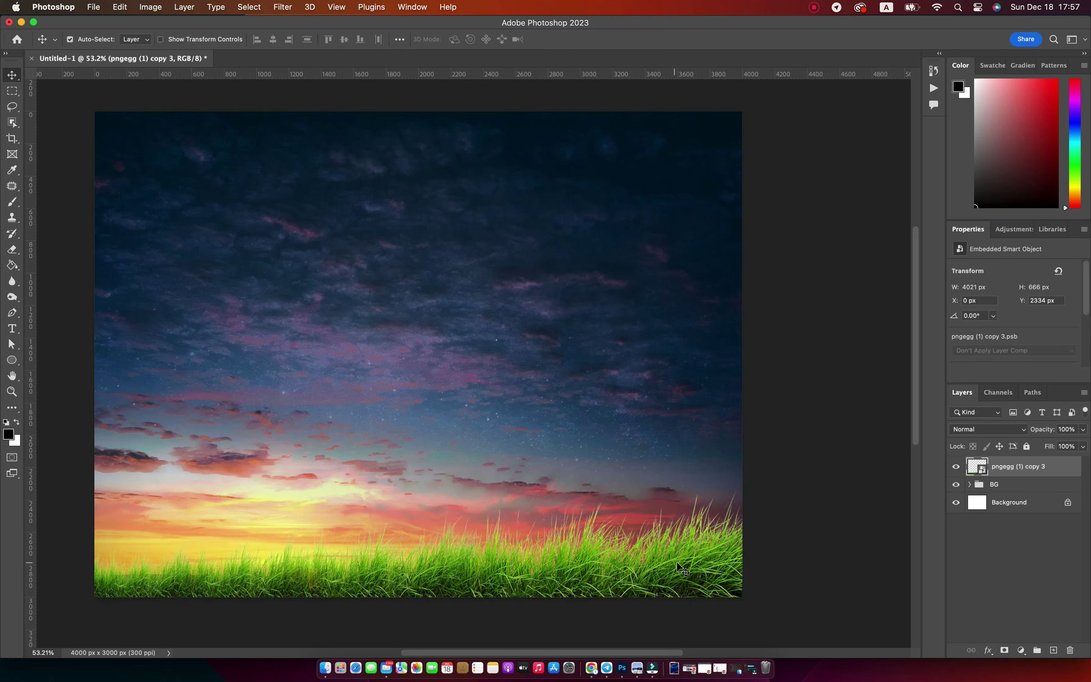
Step: Warp the grass so it dips on the left and rises toward the top right
{"action": "key", "text": "super+t"}
{"action": "mouse_move", "coordinate": [743, 480]}
{"action": "left_mouse_down"}
{"action": "mouse_move", "coordinate": [775, 408]}
{"action": "mouse_move", "coordinate": [777, 420]}
{"action": "left_mouse_up"}
{"action": "right_click", "coordinate": [643, 514]}
{"action": "left_click", "coordinate": [666, 637]}
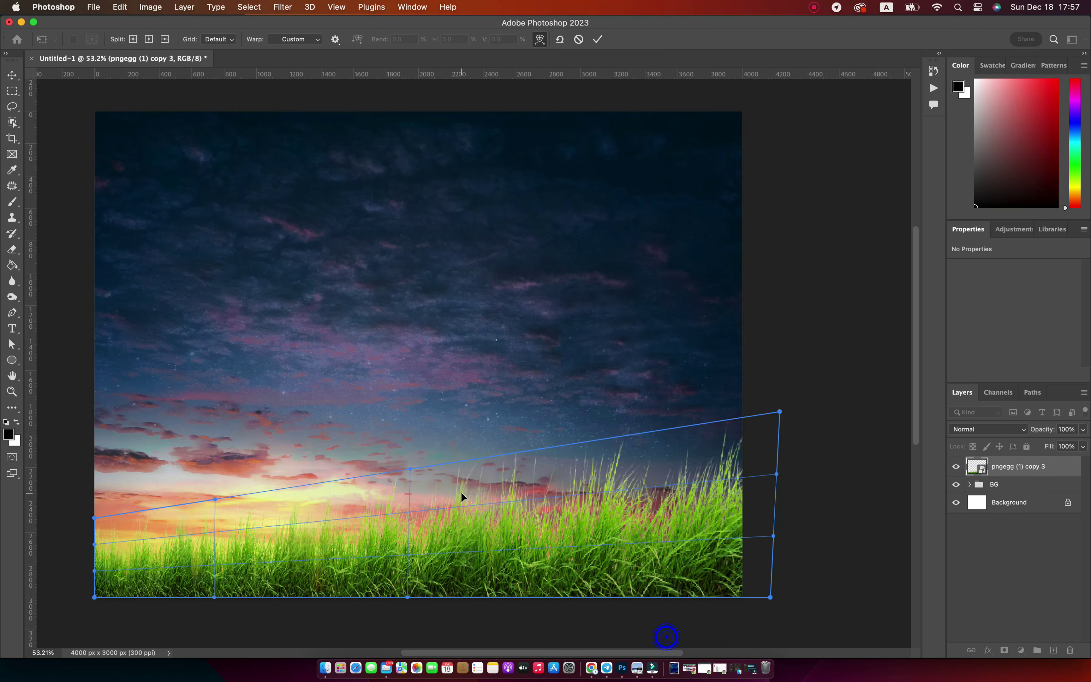
{"action": "mouse_move", "coordinate": [420, 524]}
{"action": "left_mouse_down"}
{"action": "mouse_move", "coordinate": [377, 504]}
{"action": "mouse_move", "coordinate": [309, 521]}
{"action": "mouse_move", "coordinate": [182, 517]}
{"action": "left_mouse_up"}
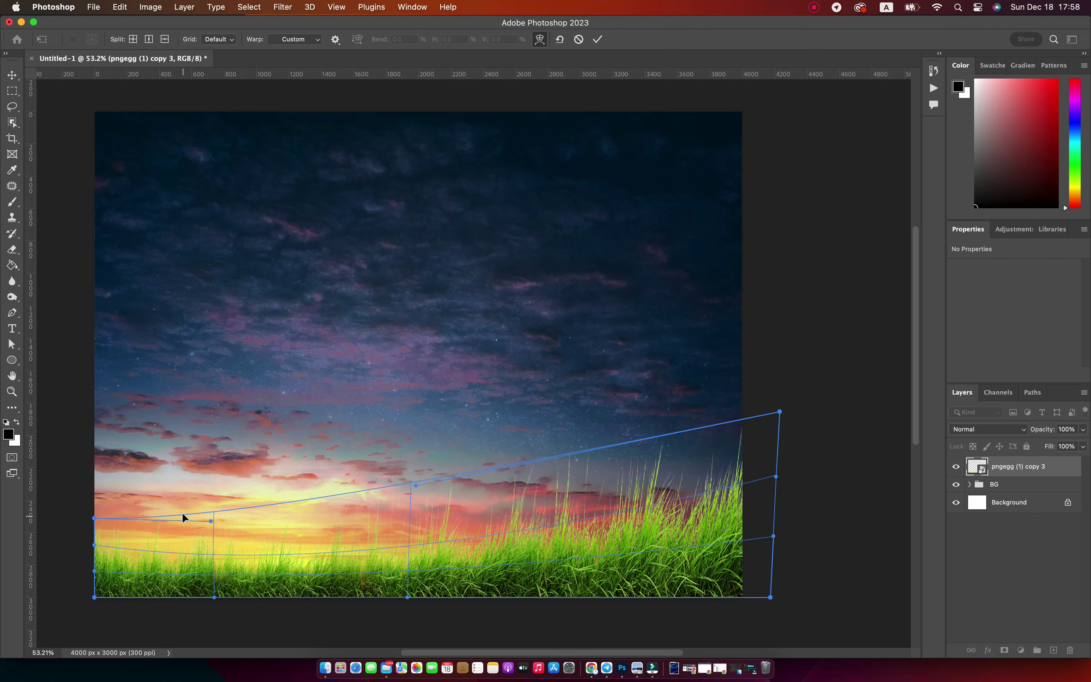
{"action": "left_click_drag", "start_coordinate": [94, 519], "coordinate": [90, 540]}
{"action": "left_click_drag", "start_coordinate": [210, 521], "coordinate": [216, 542]}
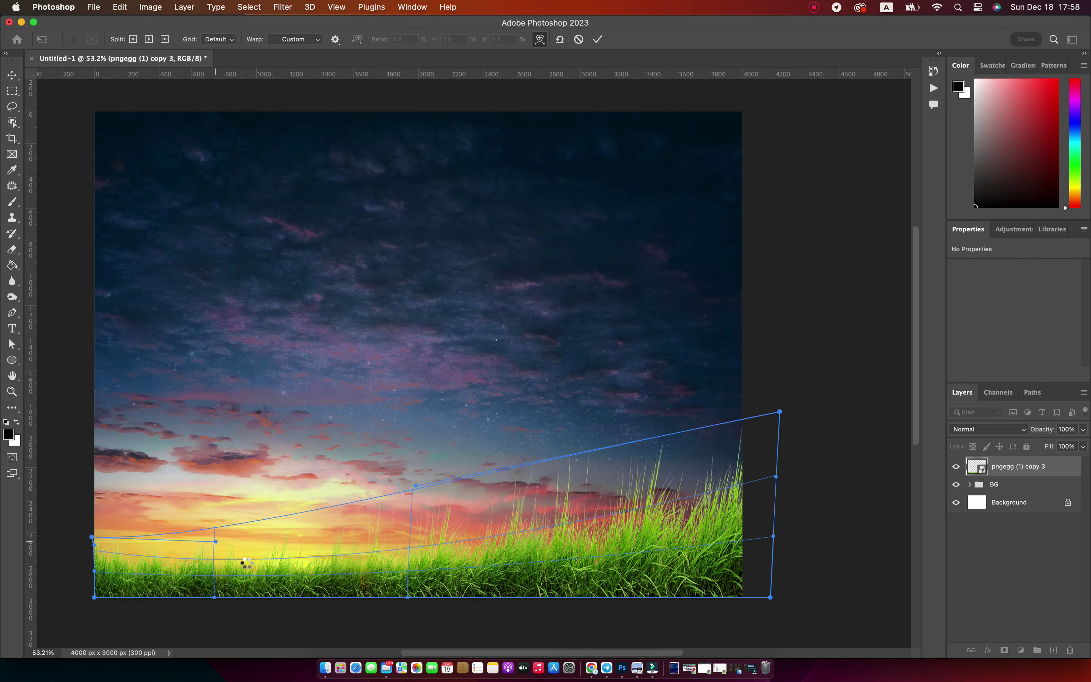
{"action": "left_click_drag", "start_coordinate": [690, 548], "coordinate": [690, 516]}
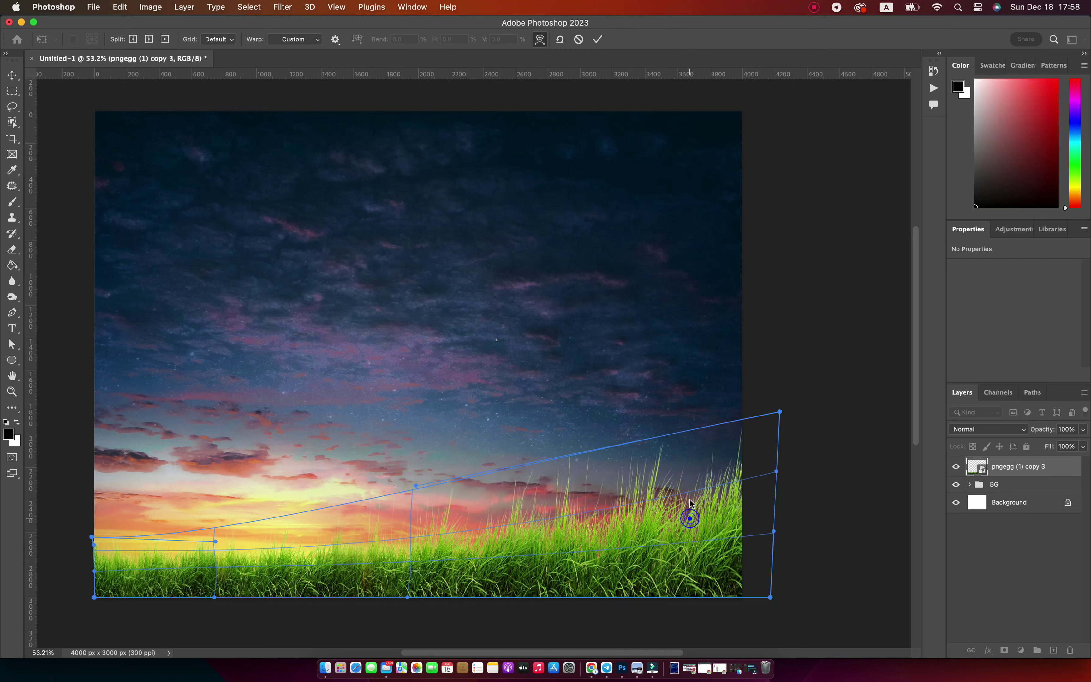
{"action": "left_click_drag", "start_coordinate": [660, 445], "coordinate": [708, 480]}
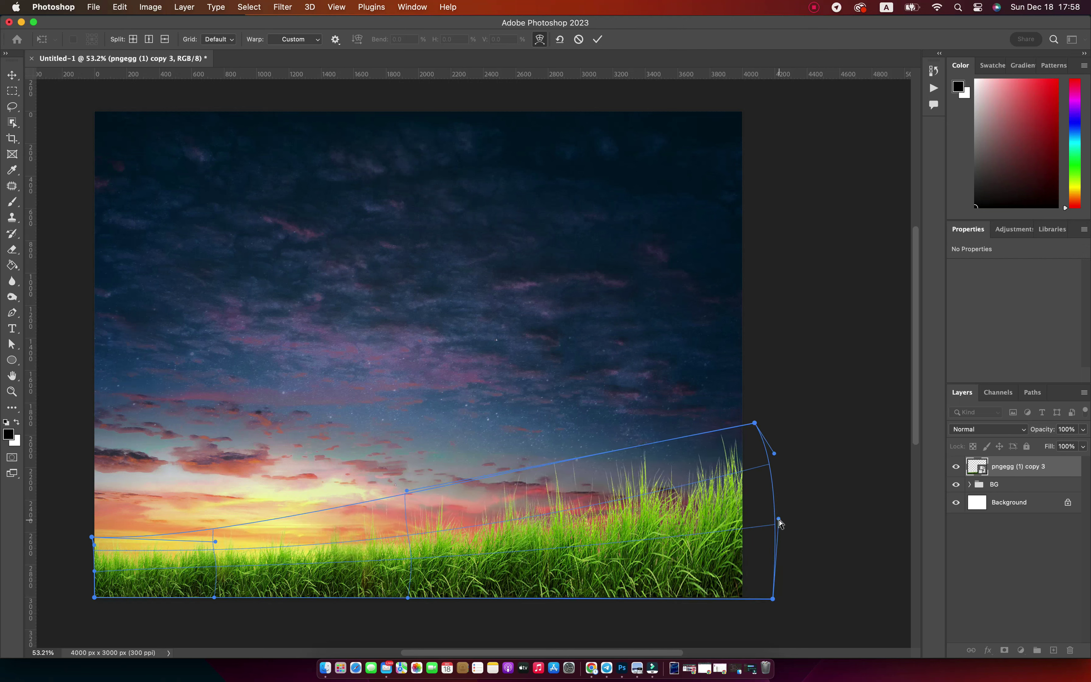
{"action": "left_click_drag", "start_coordinate": [779, 519], "coordinate": [731, 517]}
{"action": "left_click_drag", "start_coordinate": [754, 424], "coordinate": [768, 419]}
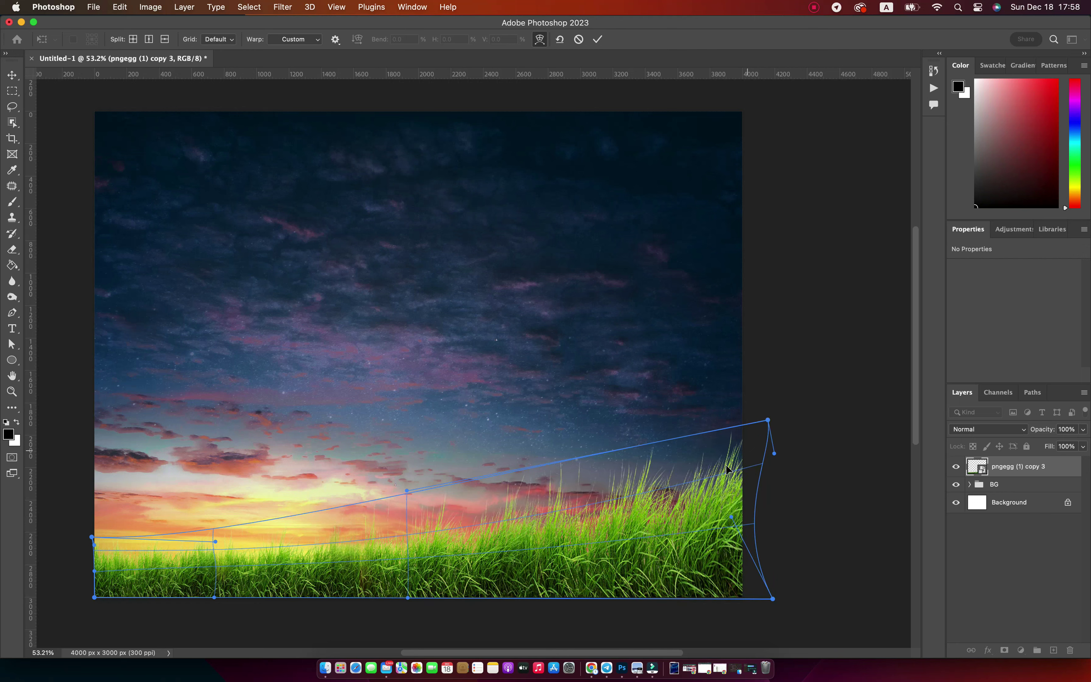
{"action": "left_click_drag", "start_coordinate": [568, 543], "coordinate": [608, 545]}
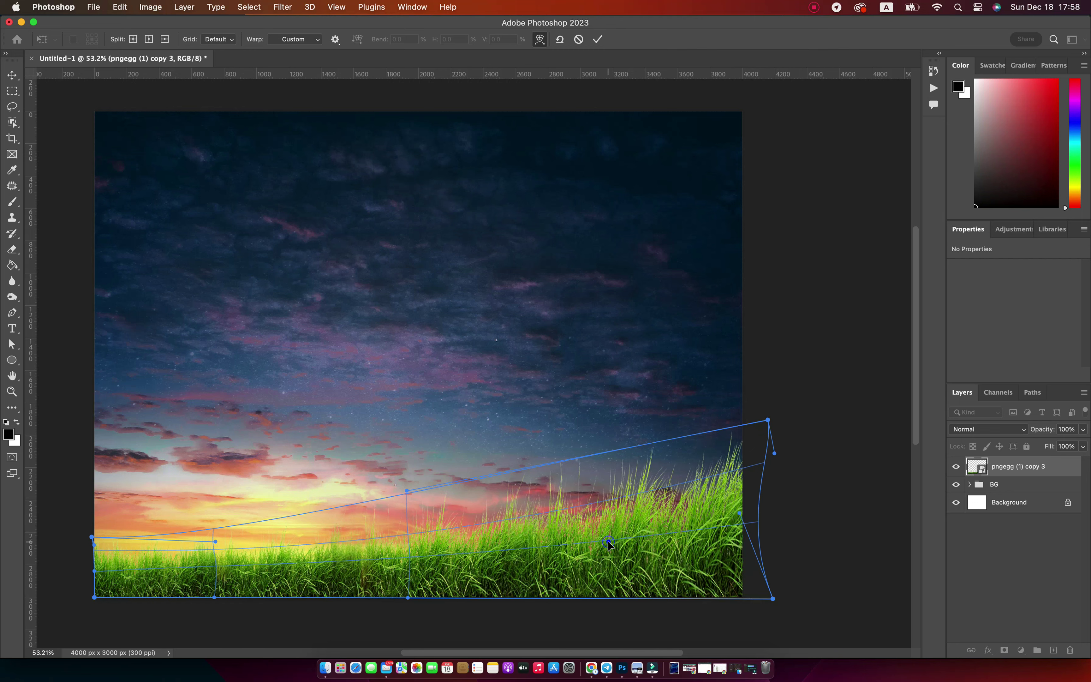
{"action": "left_click", "coordinate": [598, 40]}
Step: Enlarge the grass from its top-right corner
{"action": "key", "text": "ctrl+t"}
{"action": "mouse_move", "coordinate": [782, 419]}
{"action": "left_mouse_down"}
{"action": "mouse_move", "coordinate": [804, 412]}
{"action": "mouse_move", "coordinate": [823, 347]}
{"action": "left_mouse_up"}
{"action": "key", "text": "Return"}
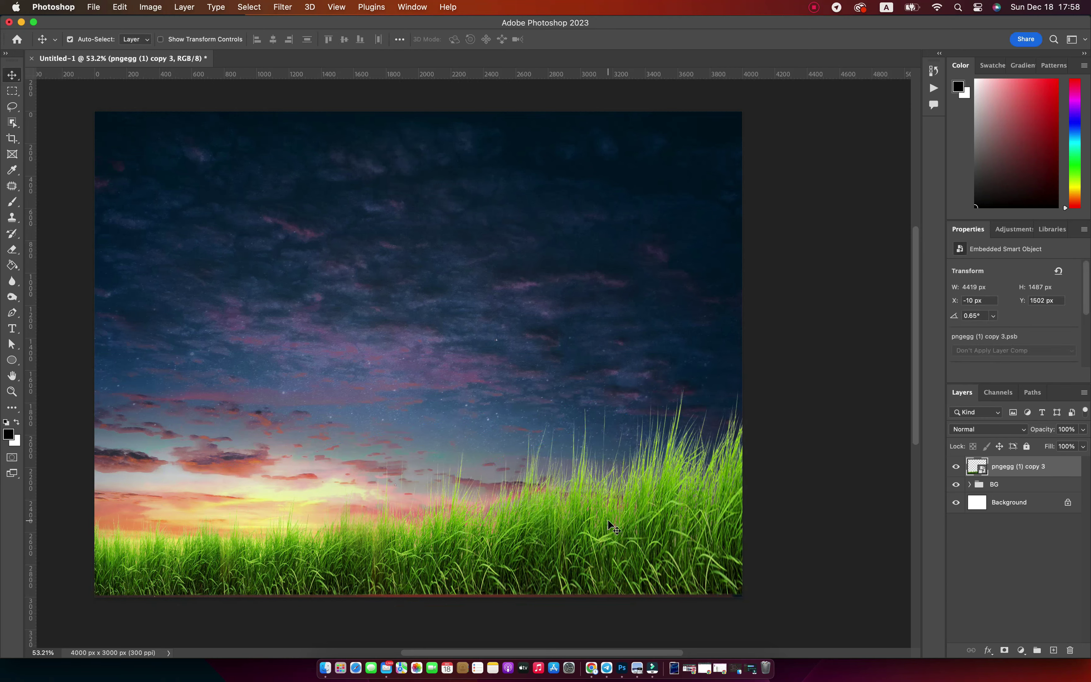
Step: Duplicate the grass as pngegg (1) copy 4, then stretch copy 3 taller and wider toward the right
{"action": "left_click_drag", "start_coordinate": [514, 562], "coordinate": [508, 565]}
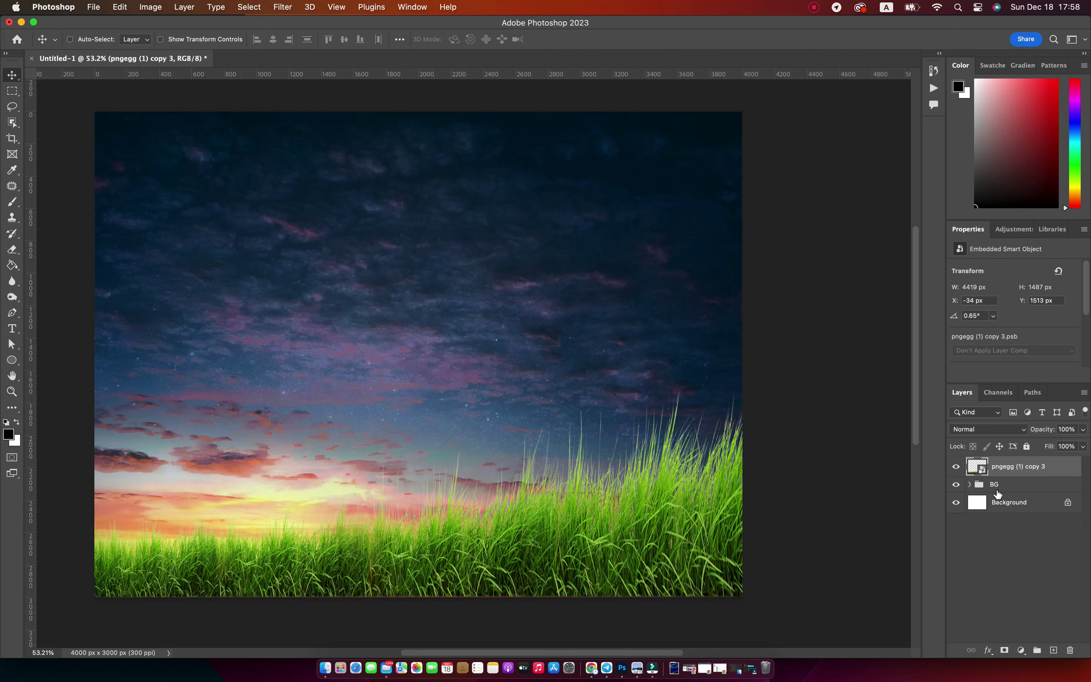
{"action": "left_click_drag", "start_coordinate": [1019, 466], "coordinate": [1054, 650]}
{"action": "left_click", "coordinate": [1028, 488]}
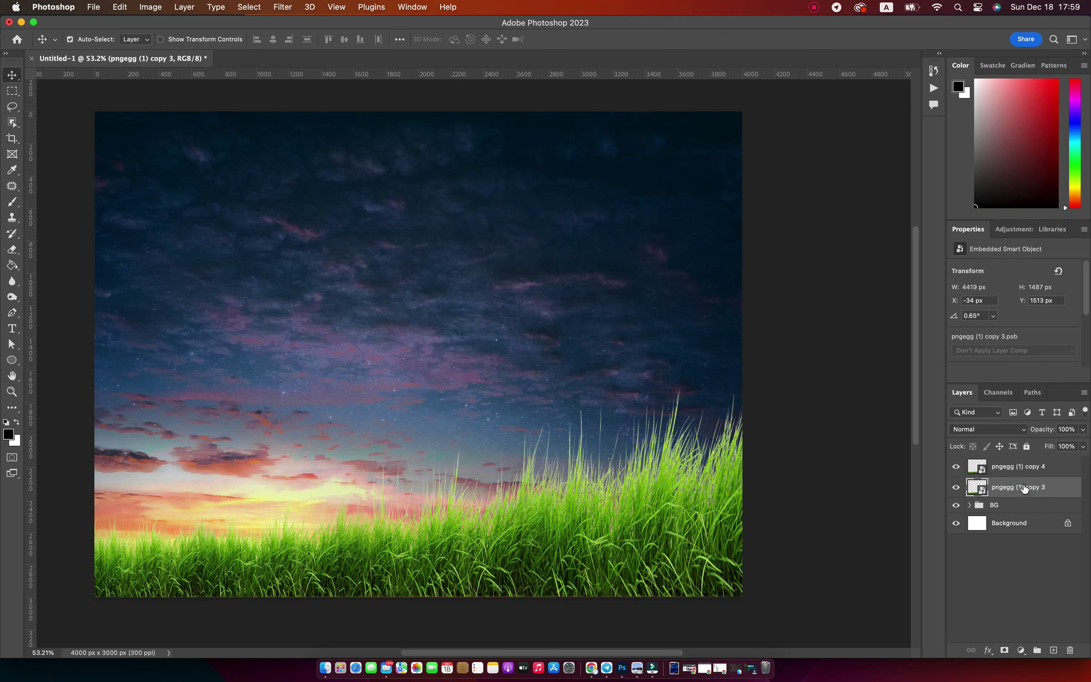
{"action": "key", "text": "ctrl+t"}
{"action": "left_click_drag", "start_coordinate": [828, 350], "coordinate": [895, 317]}
{"action": "left_click_drag", "start_coordinate": [491, 404], "coordinate": [487, 387]}
{"action": "left_click_drag", "start_coordinate": [601, 460], "coordinate": [496, 472]}
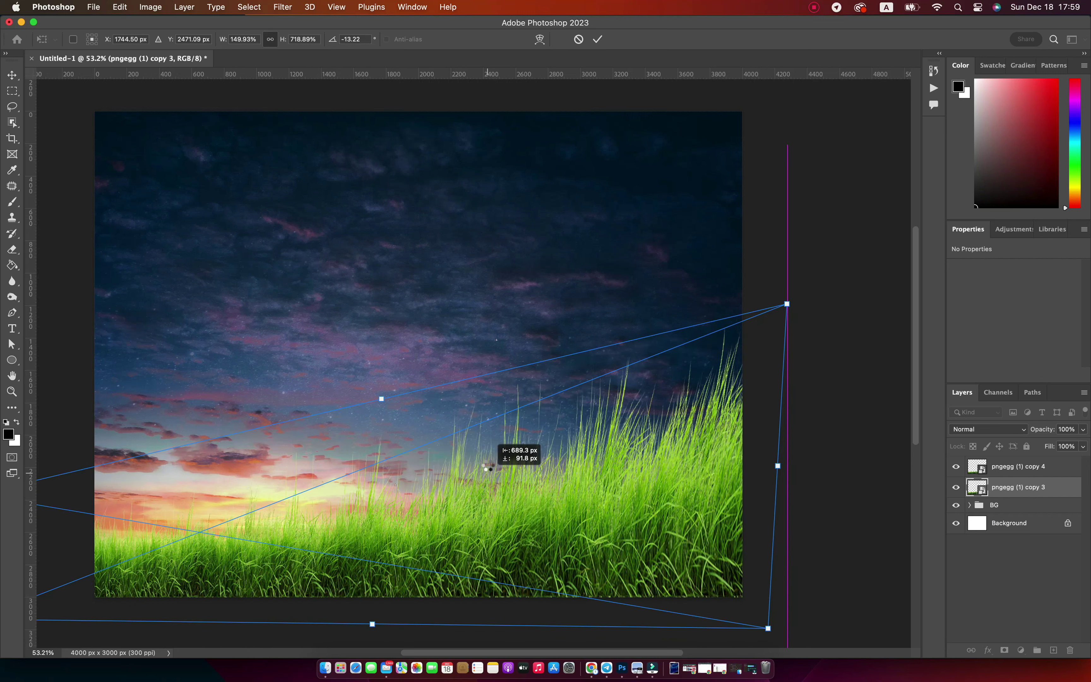
{"action": "left_click_drag", "start_coordinate": [496, 473], "coordinate": [489, 468]}
{"action": "left_click_drag", "start_coordinate": [787, 296], "coordinate": [780, 298]}
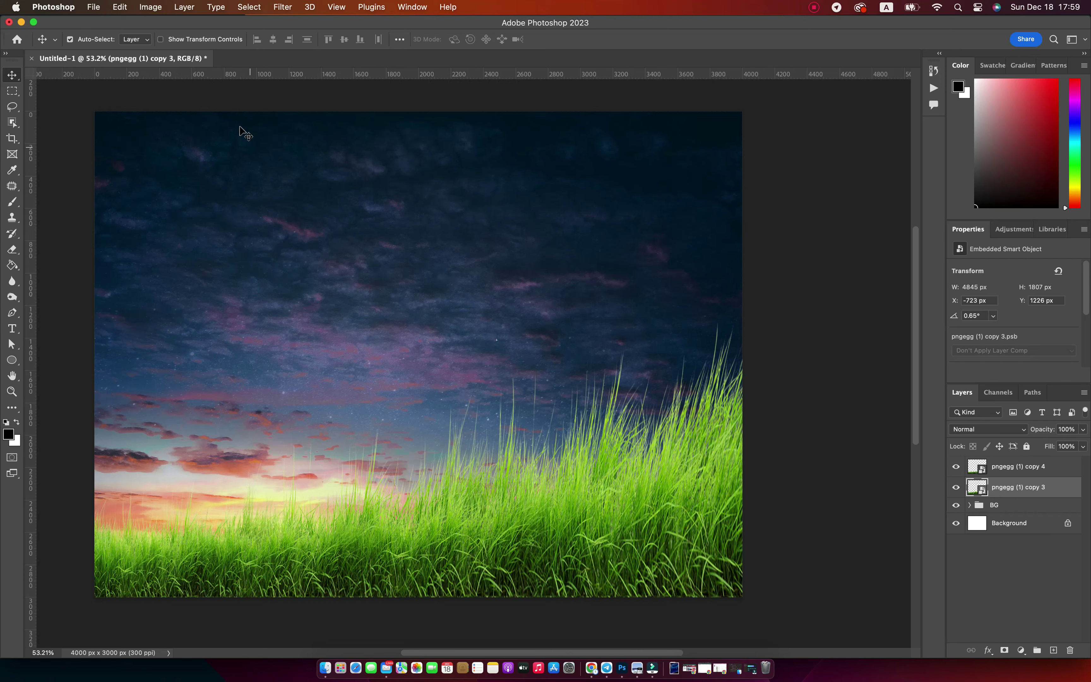
Step: Blur the lower grass copy 3 with a Gaussian Blur of about 5.6 radius
{"action": "left_click", "coordinate": [283, 7]}
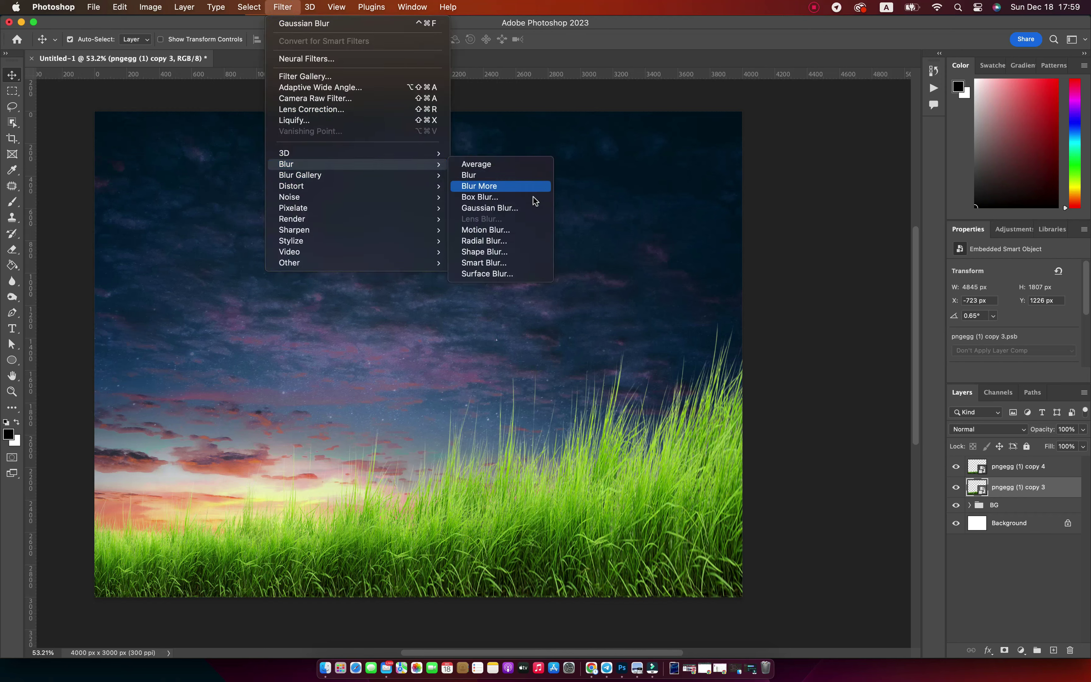
{"action": "left_click", "coordinate": [500, 205]}
{"action": "left_click_drag", "start_coordinate": [244, 277], "coordinate": [251, 276]}
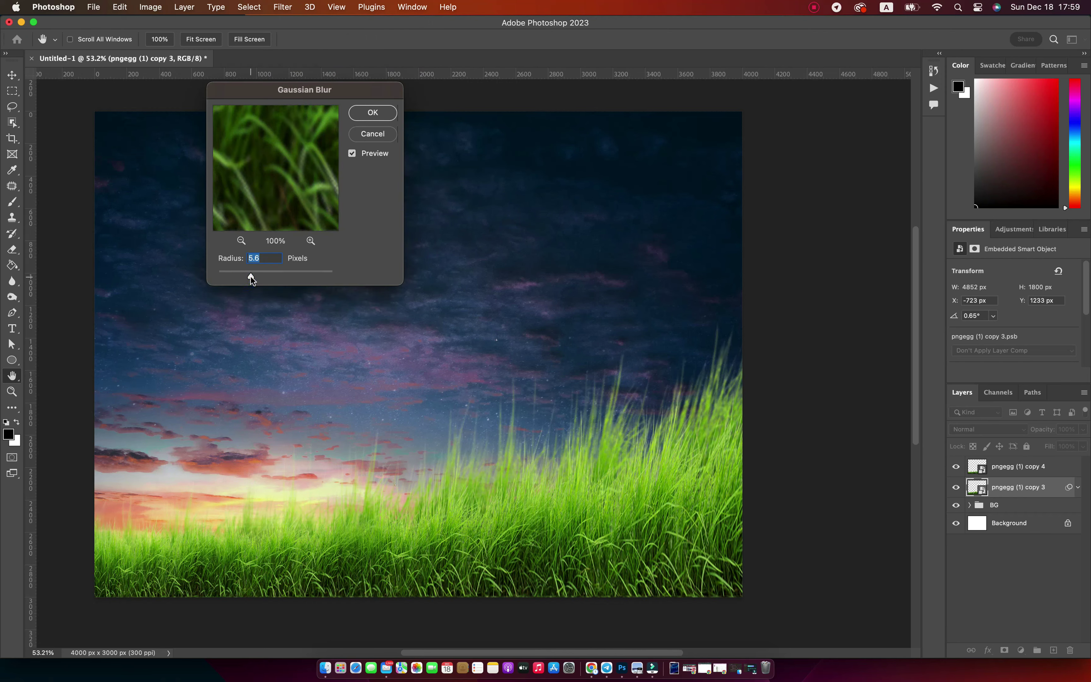
{"action": "left_click", "coordinate": [367, 112]}
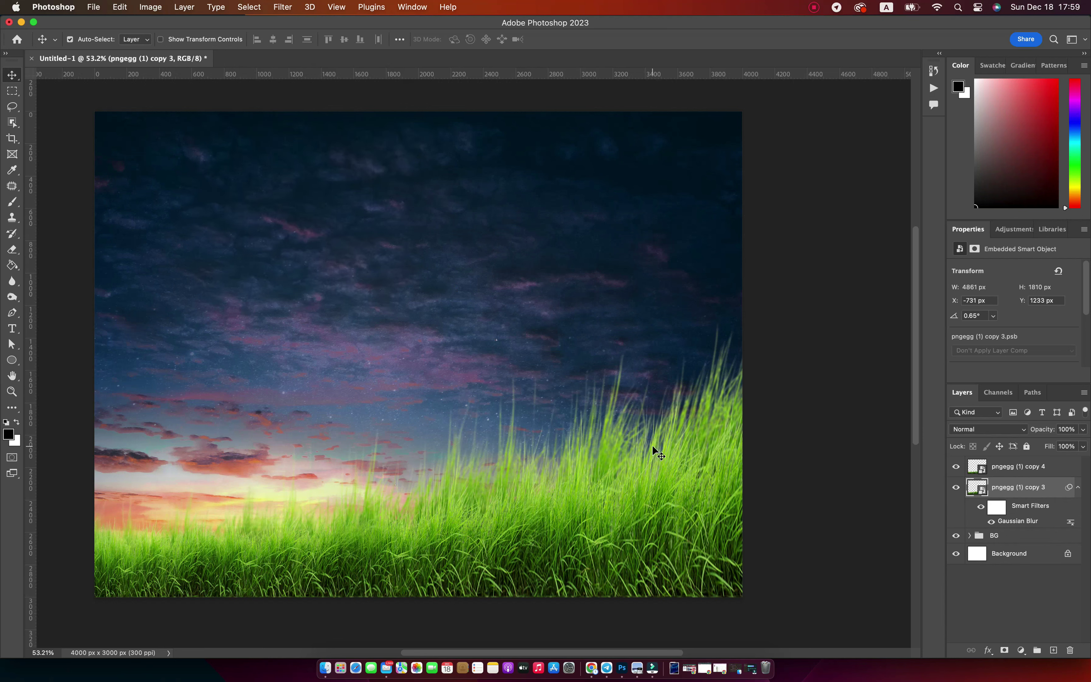
Step: Apply a one-generator Wave distortion to upper grass copy 4, tuning wavelength and amplitude
{"action": "left_click", "coordinate": [656, 496]}
{"action": "left_click", "coordinate": [282, 7]}
{"action": "mouse_move", "coordinate": [291, 186]}
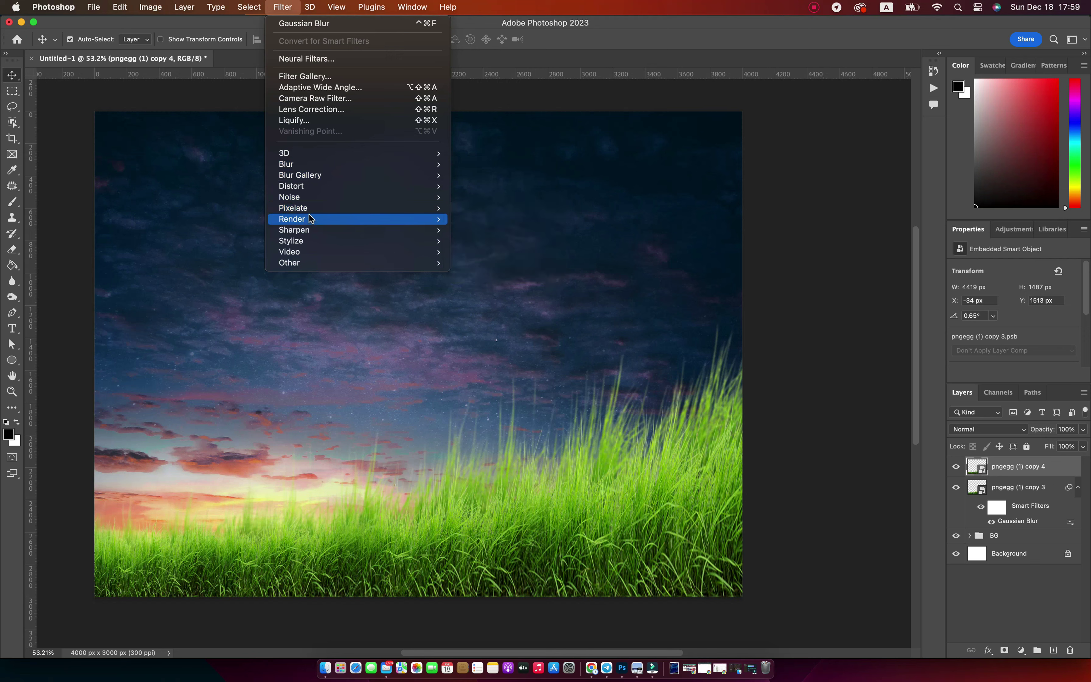
{"action": "left_click", "coordinate": [512, 262]}
{"action": "left_click_drag", "start_coordinate": [406, 244], "coordinate": [396, 248]}
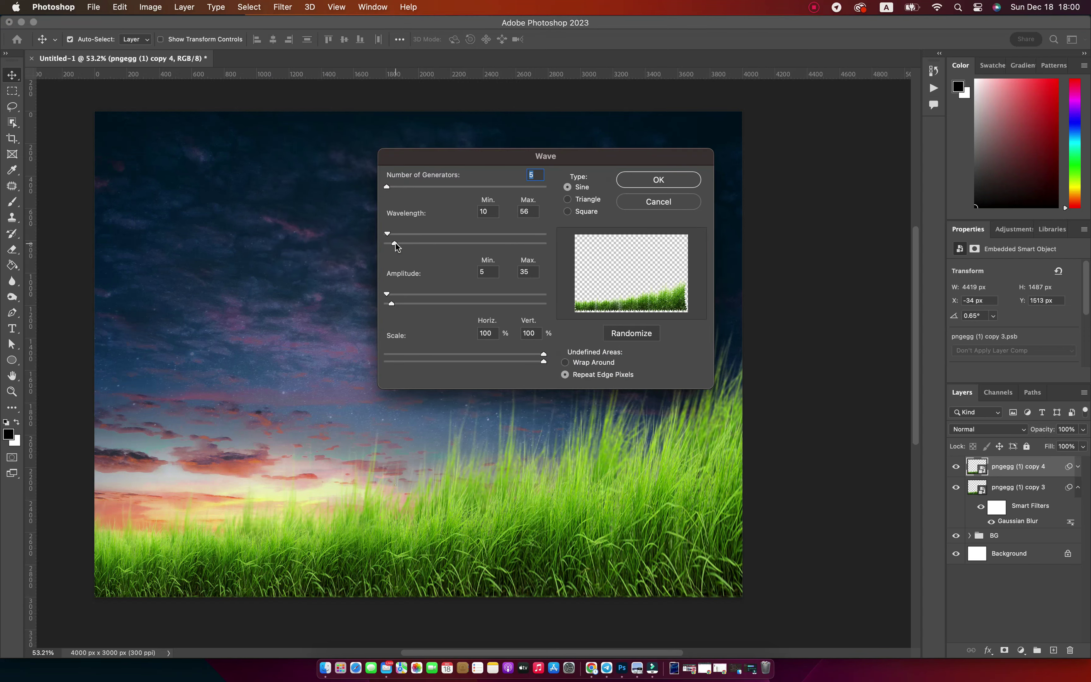
{"action": "left_click_drag", "start_coordinate": [395, 182], "coordinate": [376, 191]}
{"action": "left_click_drag", "start_coordinate": [387, 233], "coordinate": [441, 234]}
{"action": "left_click_drag", "start_coordinate": [392, 304], "coordinate": [399, 303]}
{"action": "left_click_drag", "start_coordinate": [544, 361], "coordinate": [540, 362]}
{"action": "left_click_drag", "start_coordinate": [423, 234], "coordinate": [391, 233]}
{"action": "left_click_drag", "start_coordinate": [490, 243], "coordinate": [458, 243]}
{"action": "left_click", "coordinate": [672, 184]}
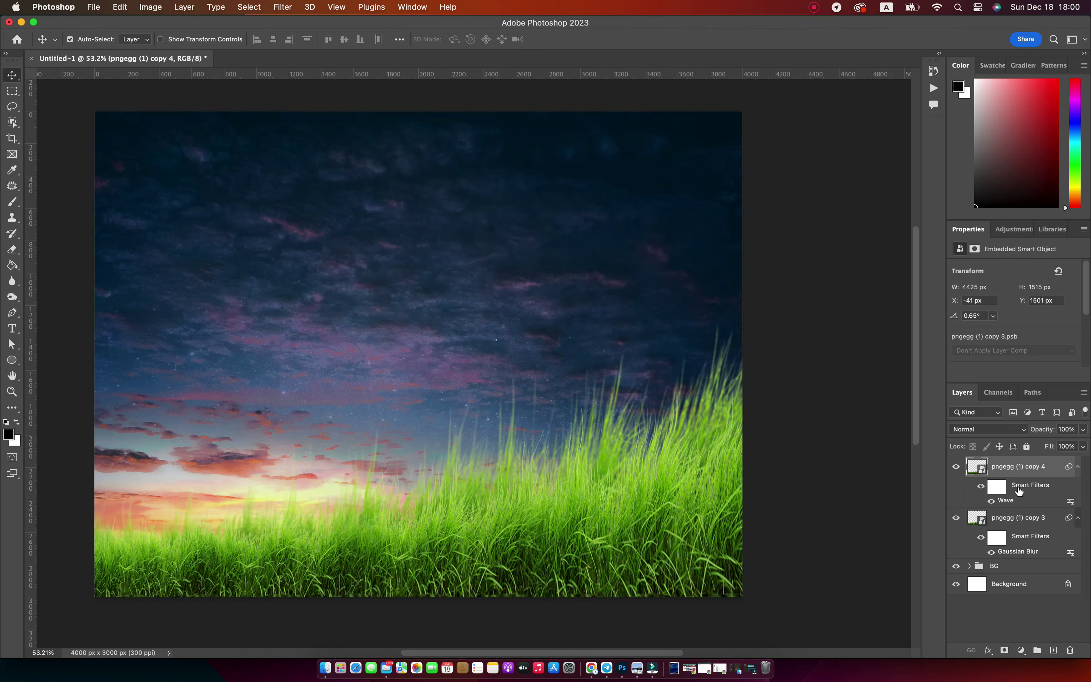
Step: Tidy the Layers panel by collapsing the upper grass copy's filter list
{"action": "right_click", "coordinate": [1040, 470]}
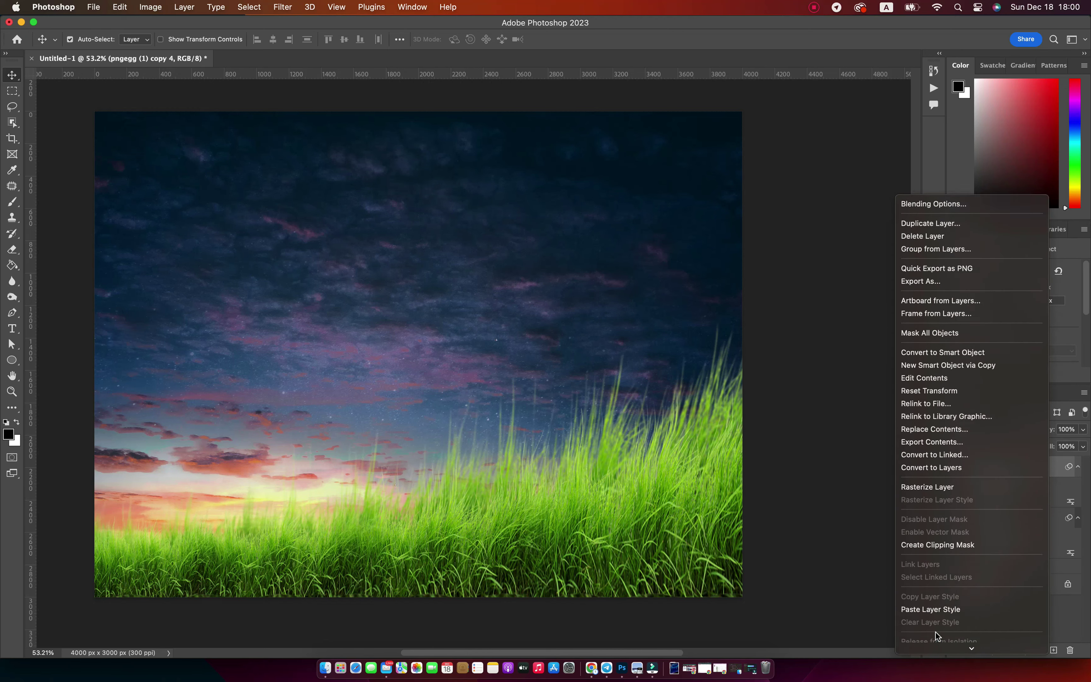
{"action": "scroll", "coordinate": [933, 622], "scroll_direction": "down", "scroll_amount": 2}
{"action": "left_click", "coordinate": [1061, 486]}
{"action": "left_click", "coordinate": [1078, 466]}
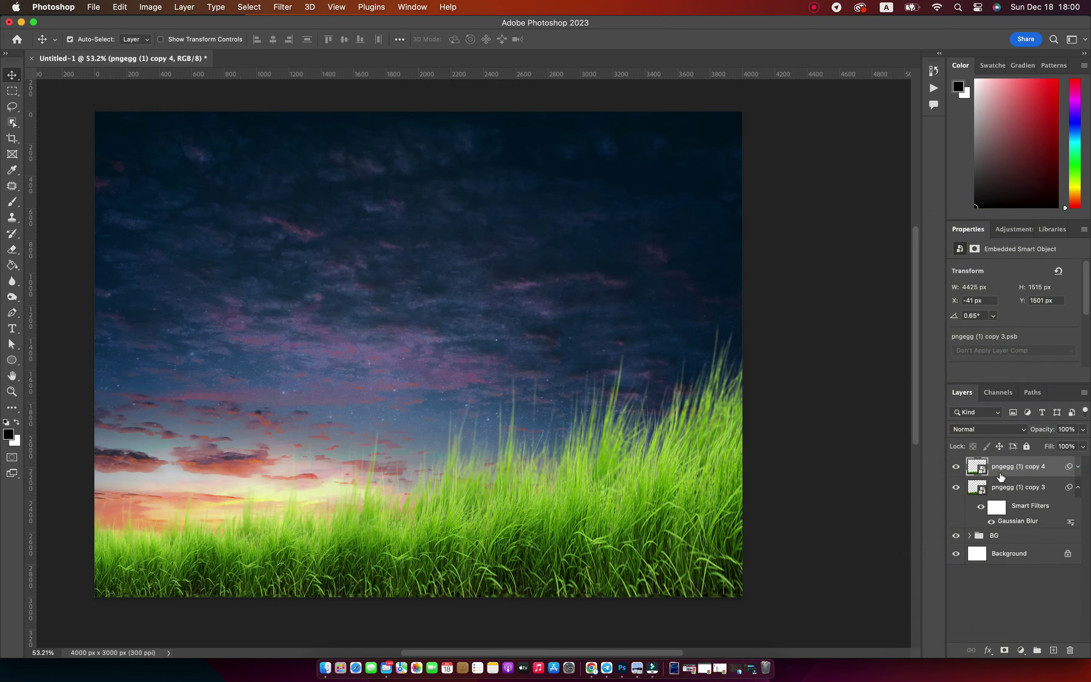
{"action": "right_click", "coordinate": [1010, 467]}
{"action": "scroll", "coordinate": [948, 564], "scroll_direction": "down", "scroll_amount": 4}
{"action": "left_click", "coordinate": [1037, 486]}
Step: Add the Wave filter to lower grass copy 3 and nudge it down and right
{"action": "left_click", "coordinate": [1018, 492]}
{"action": "left_click", "coordinate": [283, 6]}
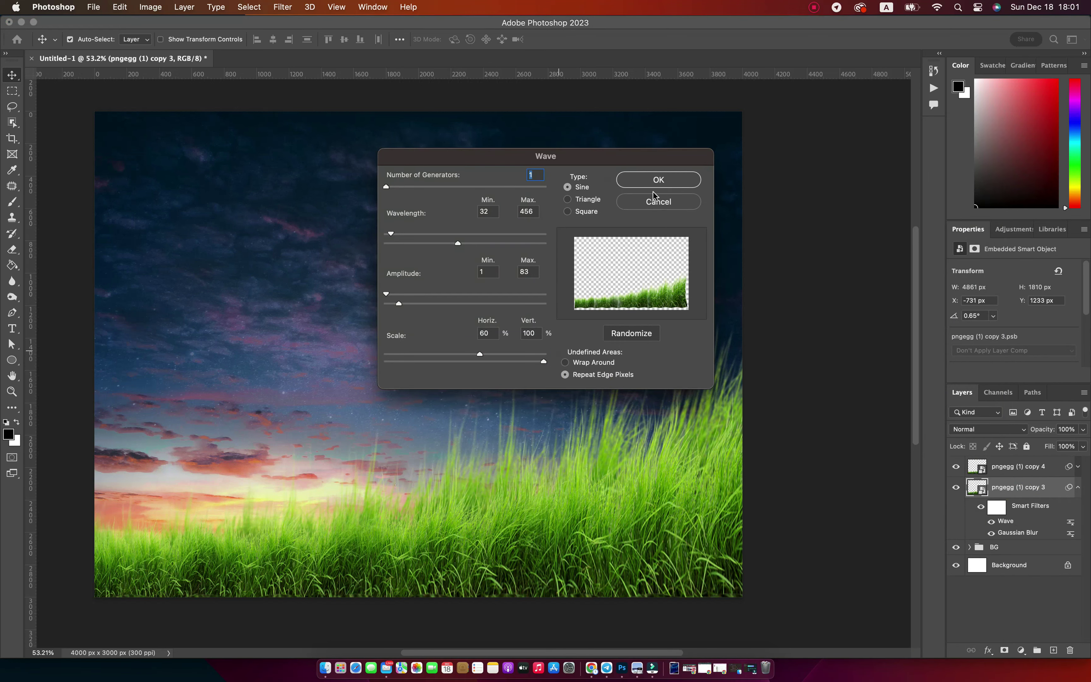
{"action": "left_click", "coordinate": [658, 180]}
{"action": "left_click_drag", "start_coordinate": [609, 395], "coordinate": [613, 420]}
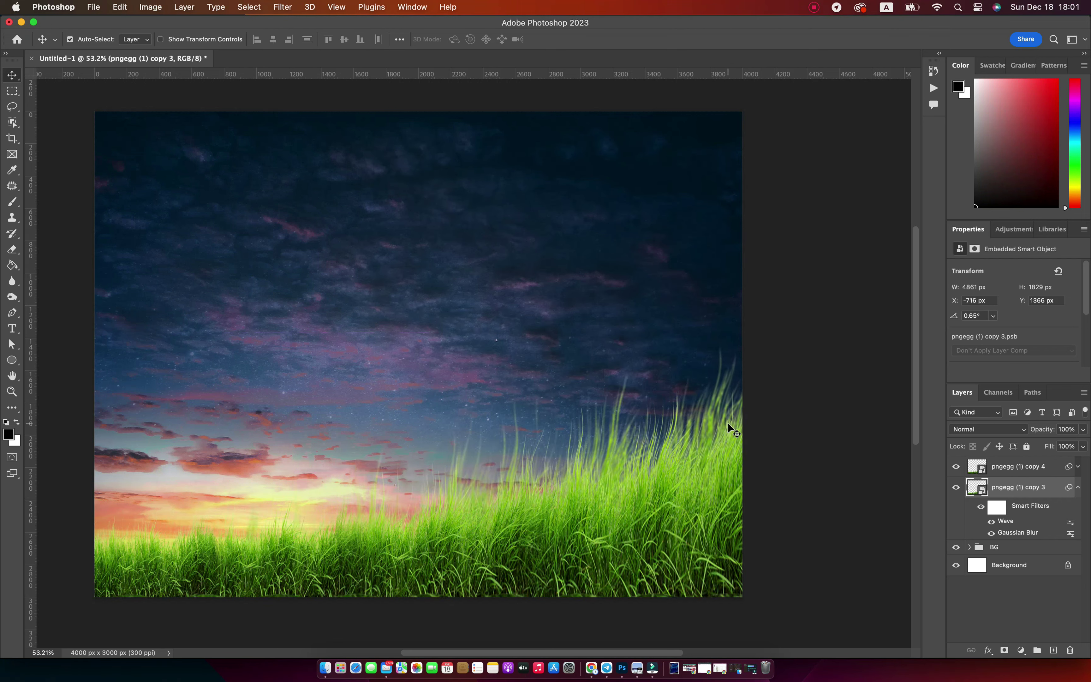
{"action": "left_click", "coordinate": [1078, 488]}
{"action": "left_click", "coordinate": [1024, 470], "text": "shift"}
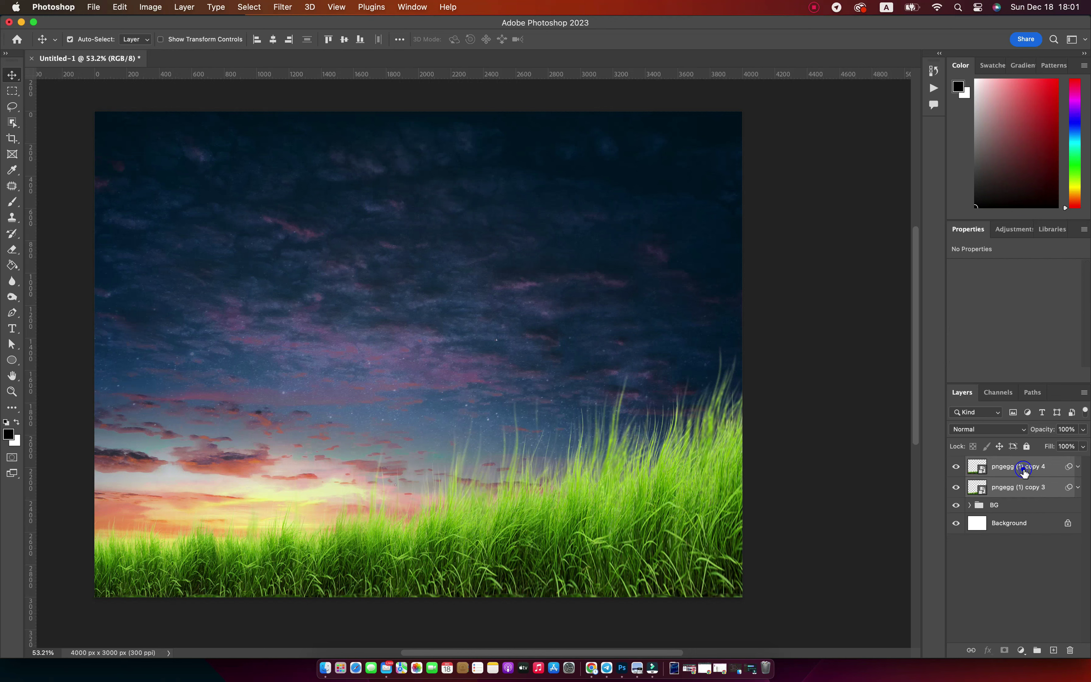
Step: Combine both grass copies into a single smart object
{"action": "right_click", "coordinate": [1020, 493]}
{"action": "left_click", "coordinate": [1024, 487]}
{"action": "left_click", "coordinate": [1022, 469], "text": "shift"}
{"action": "right_click", "coordinate": [1022, 469]}
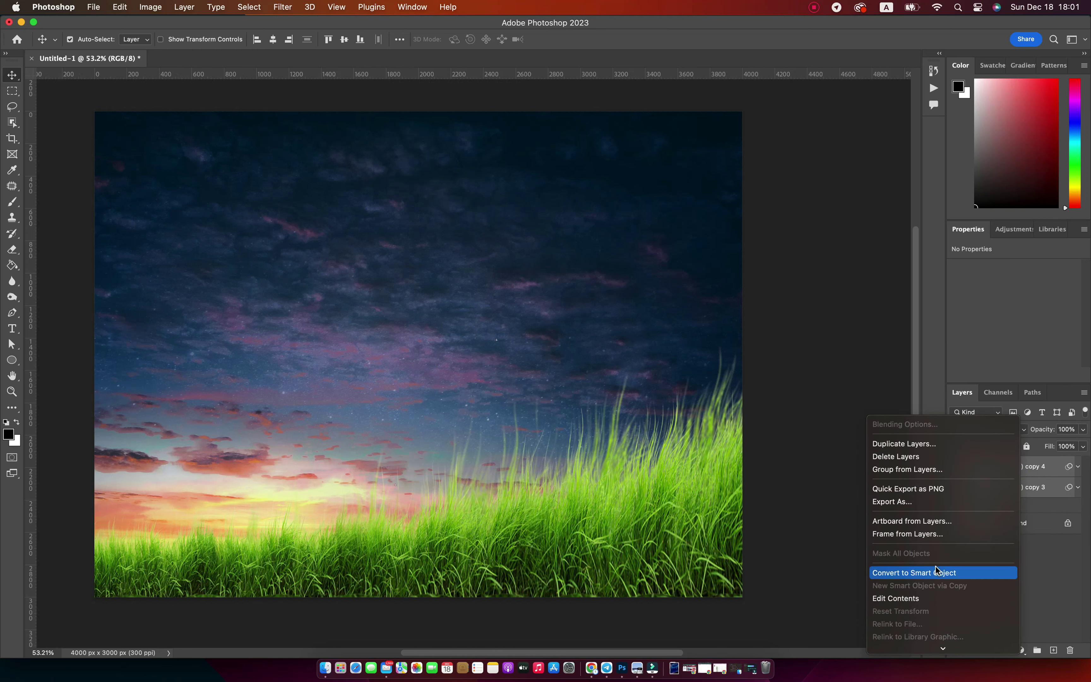
{"action": "left_click", "coordinate": [943, 572]}
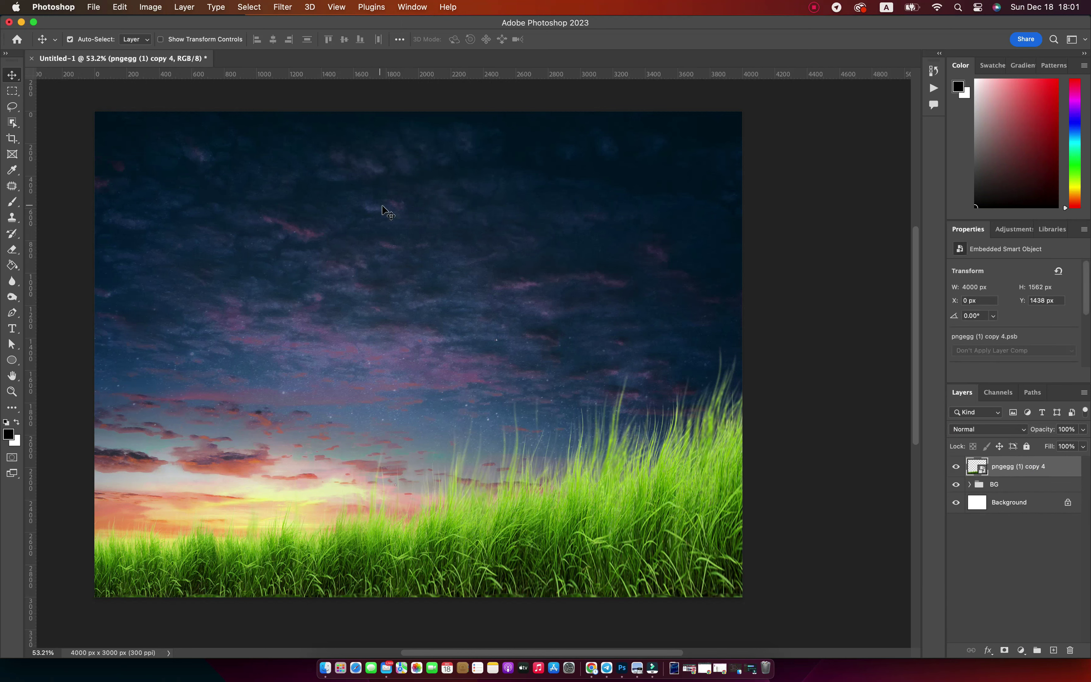
Step: Desaturate and darken the grass smart object with Hue/Saturation
{"action": "left_click", "coordinate": [150, 6]}
{"action": "left_click", "coordinate": [352, 105]}
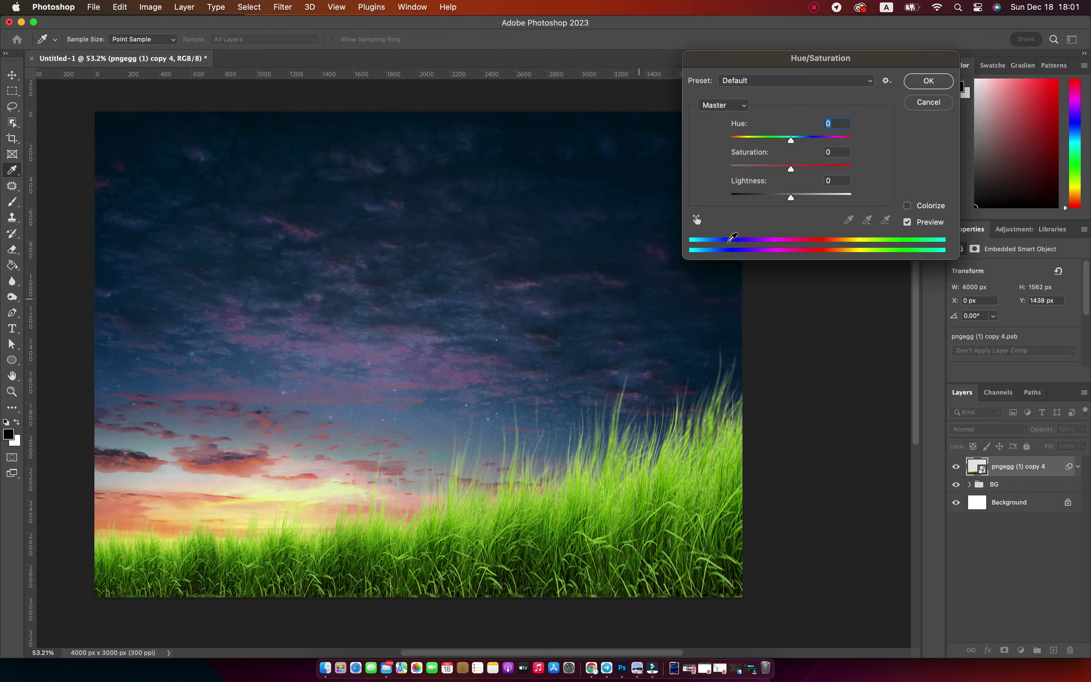
{"action": "mouse_move", "coordinate": [792, 167]}
{"action": "left_mouse_down"}
{"action": "mouse_move", "coordinate": [756, 168]}
{"action": "mouse_move", "coordinate": [752, 198]}
{"action": "mouse_move", "coordinate": [738, 201]}
{"action": "mouse_move", "coordinate": [753, 169]}
{"action": "left_mouse_up"}
{"action": "left_click", "coordinate": [790, 140]}
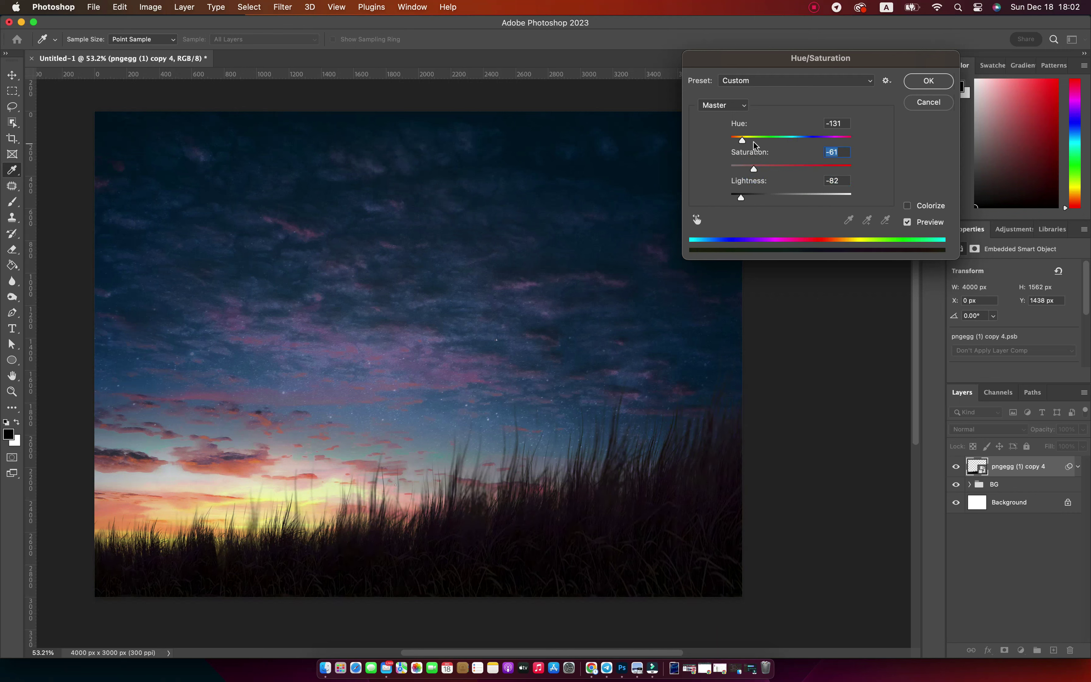
{"action": "left_click", "coordinate": [761, 142]}
{"action": "left_click", "coordinate": [930, 81]}
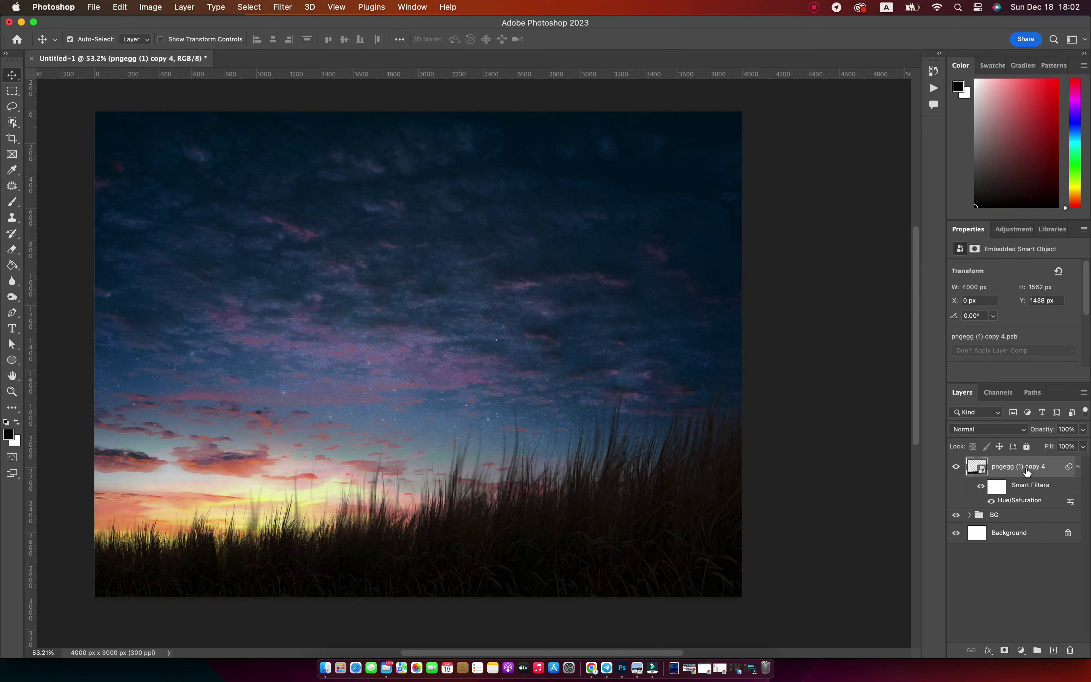
Step: Duplicate the dark grass and retint the copy's Hue/Saturation to a brighter reddish-brown
{"action": "key", "text": "super+j"}
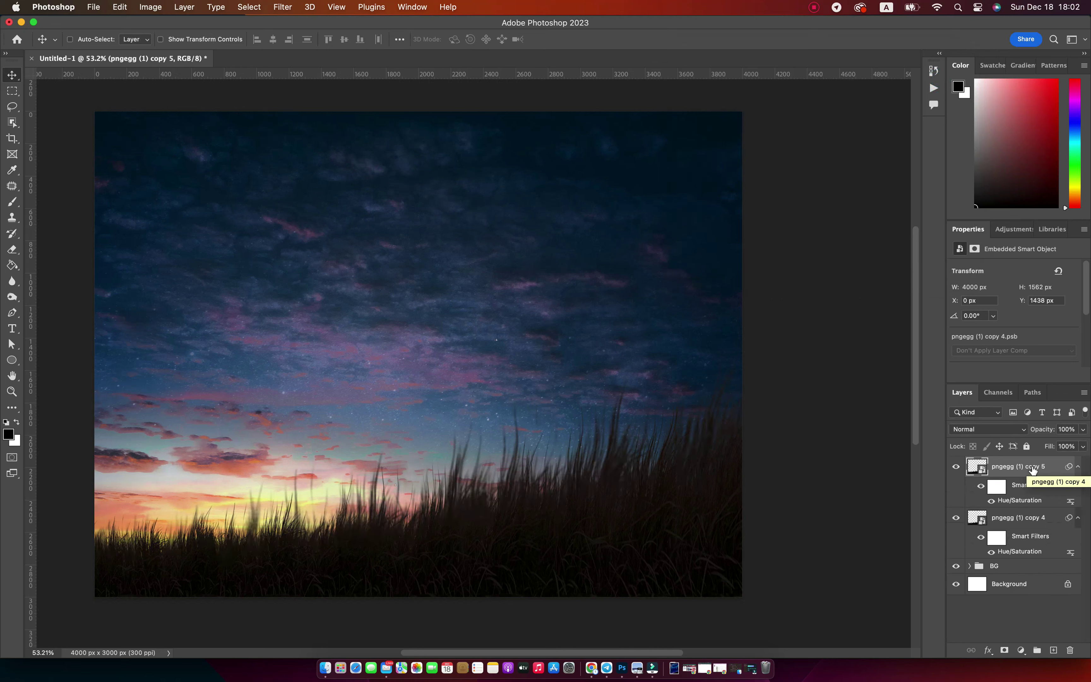
{"action": "left_click", "coordinate": [1077, 470]}
{"action": "left_click", "coordinate": [1078, 467]}
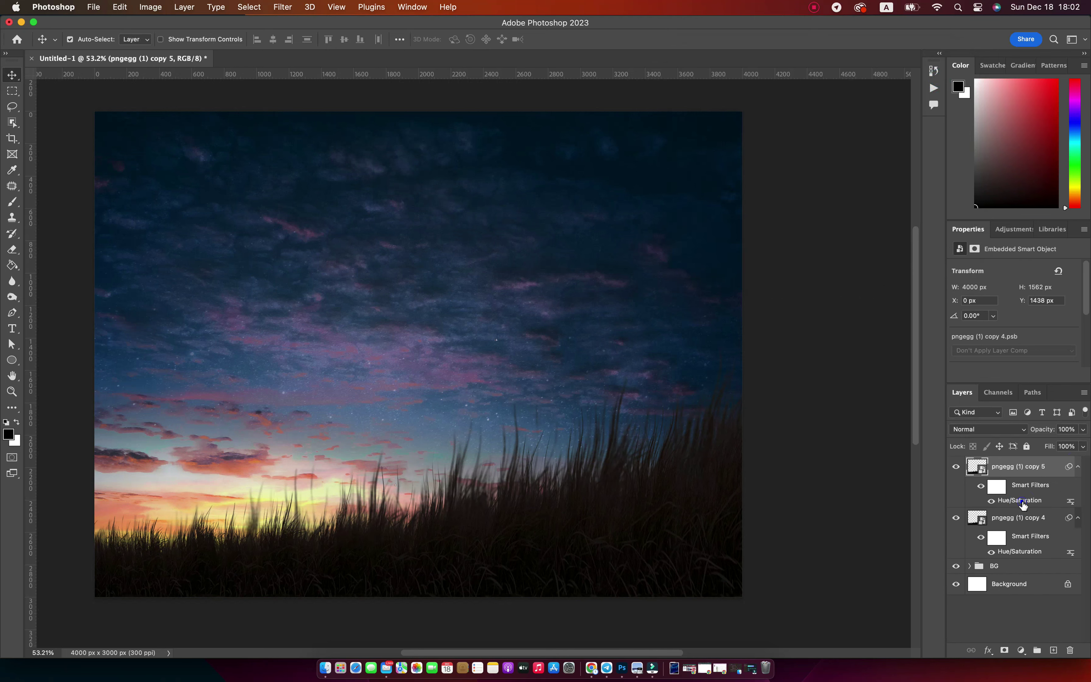
{"action": "double_click", "coordinate": [1020, 500]}
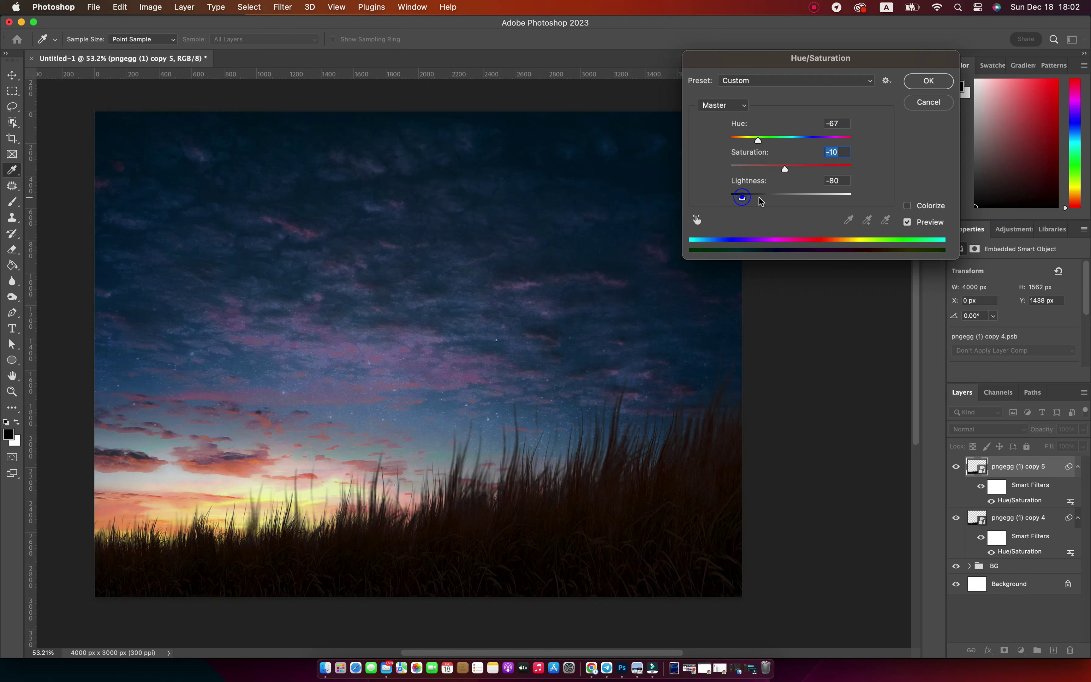
{"action": "left_click_drag", "start_coordinate": [761, 201], "coordinate": [756, 197]}
{"action": "left_click_drag", "start_coordinate": [759, 140], "coordinate": [789, 164]}
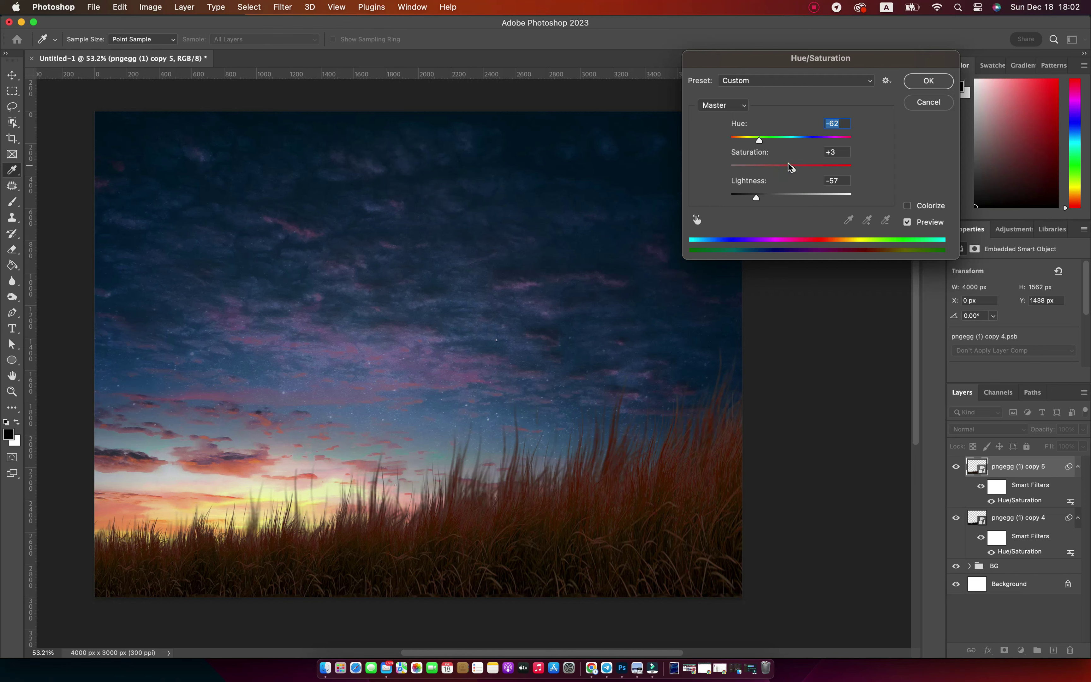
{"action": "key", "text": "Return"}
{"action": "right_click", "coordinate": [1080, 471]}
{"action": "left_click", "coordinate": [999, 470]}
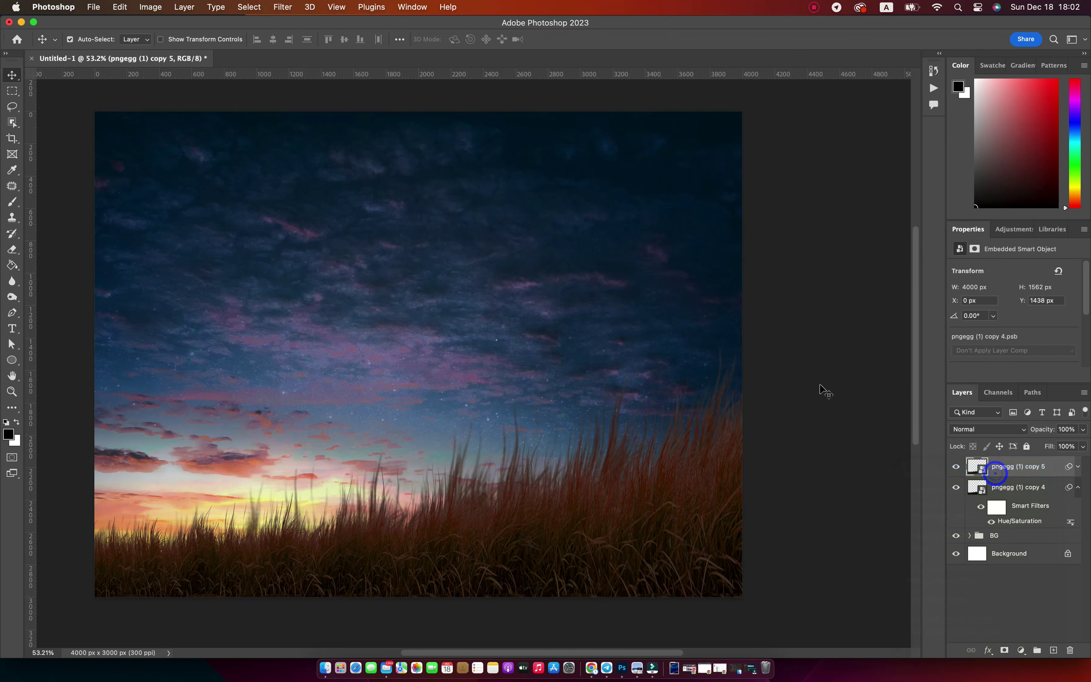
Step: Use Blend If in the blending options to hide the top grass over dark underlying areas
{"action": "left_click_drag", "start_coordinate": [784, 346], "coordinate": [809, 346]}
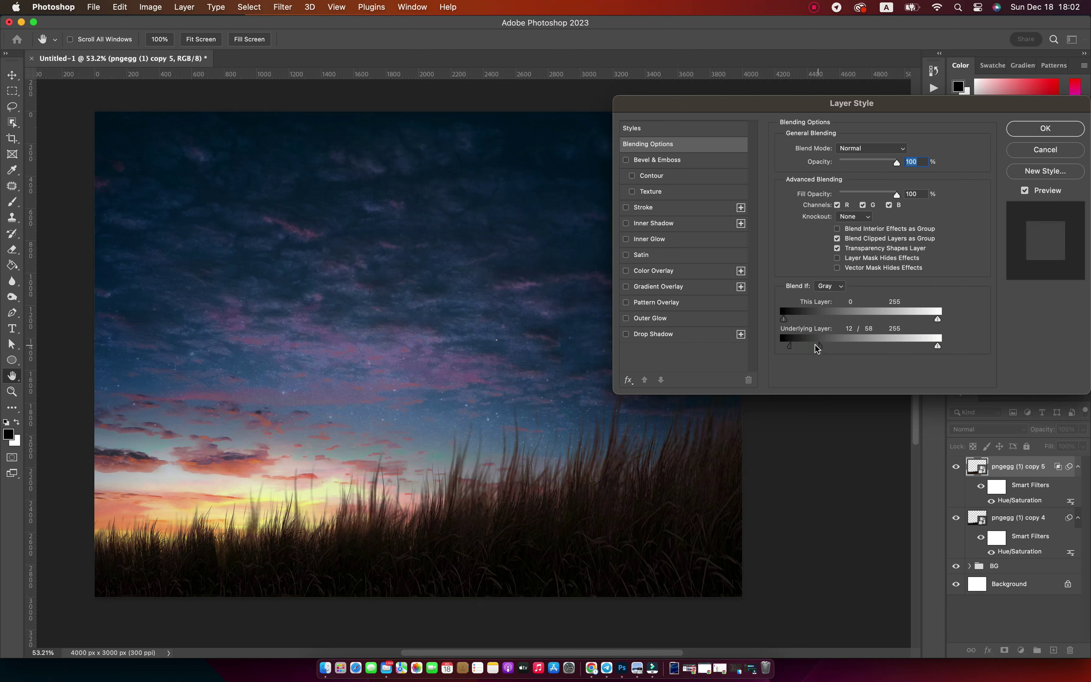
{"action": "left_click_drag", "start_coordinate": [809, 346], "coordinate": [820, 346]}
{"action": "key", "text": "Return"}
{"action": "left_click", "coordinate": [1077, 467]}
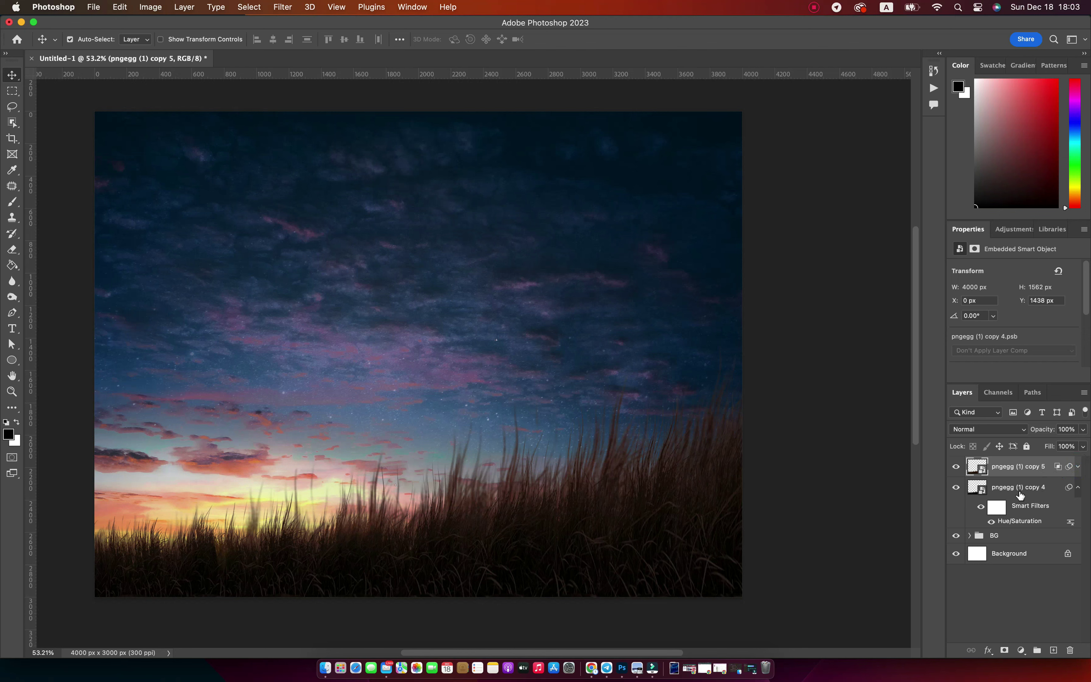
{"action": "left_click", "coordinate": [1077, 488]}
Step: Add a layer mask to the top grass and paint along the bottom with a 500 px, 100% brush
{"action": "left_click", "coordinate": [1005, 651]}
{"action": "key", "text": "b"}
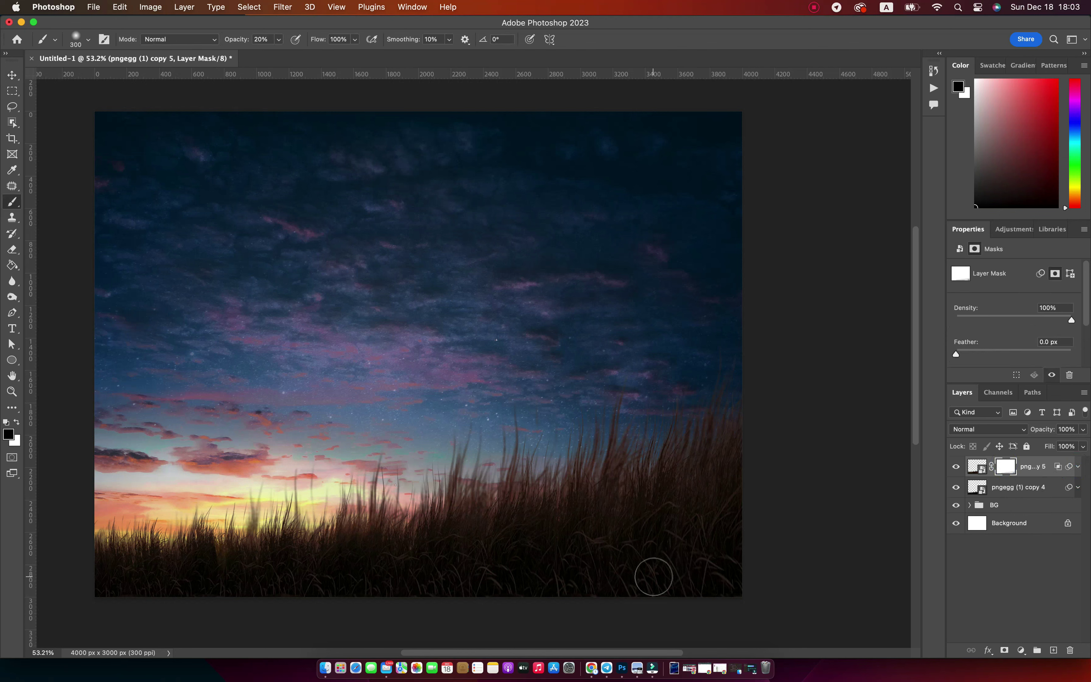
{"action": "key", "text": "0"}
{"action": "key", "text": "bracketright"}
{"action": "key", "text": "bracketright"}
{"action": "mouse_move", "coordinate": [714, 536]}
{"action": "left_mouse_down"}
{"action": "mouse_move", "coordinate": [472, 587]}
{"action": "mouse_move", "coordinate": [126, 596]}
{"action": "left_mouse_up"}
{"action": "left_click_drag", "start_coordinate": [699, 565], "coordinate": [420, 600]}
{"action": "left_click_drag", "start_coordinate": [125, 598], "coordinate": [429, 601]}
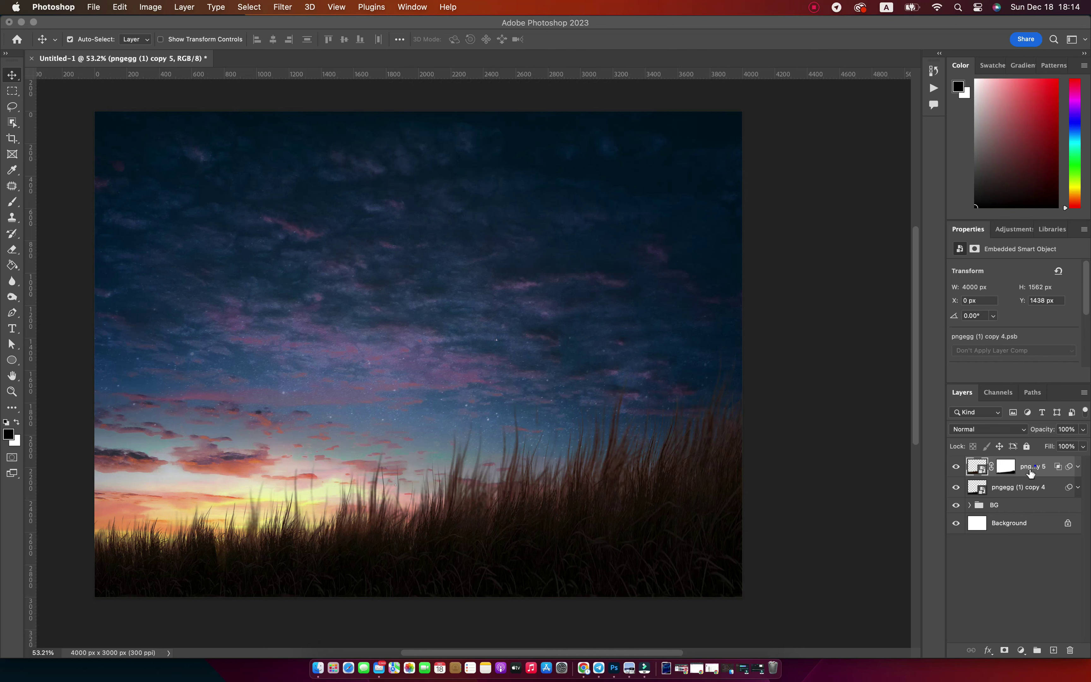
Step: Set the top grass layer to Linear Dodge (Add), toggling visibility to compare
{"action": "left_click", "coordinate": [955, 467]}
{"action": "left_click", "coordinate": [956, 467]}
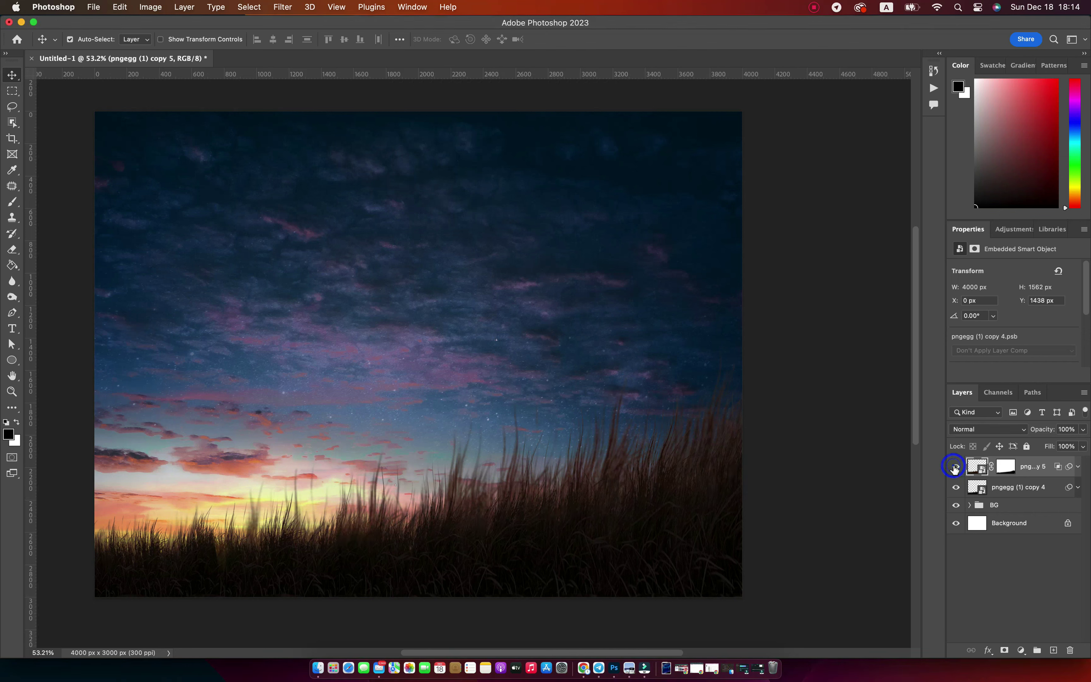
{"action": "left_click", "coordinate": [981, 433]}
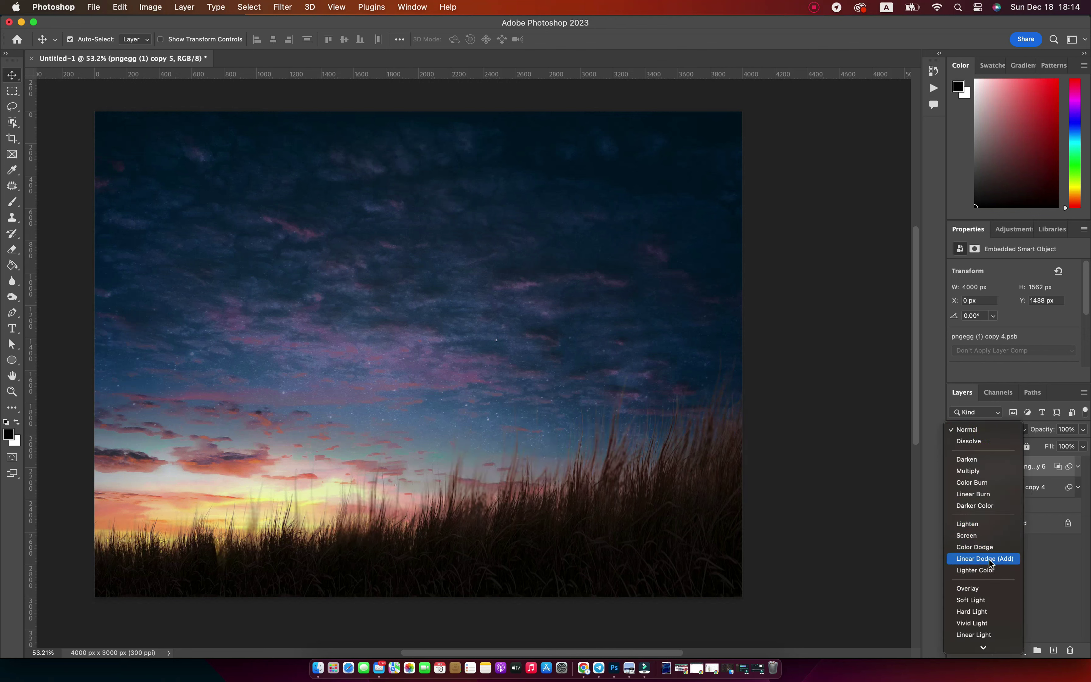
{"action": "left_click", "coordinate": [989, 559]}
{"action": "left_click", "coordinate": [955, 467]}
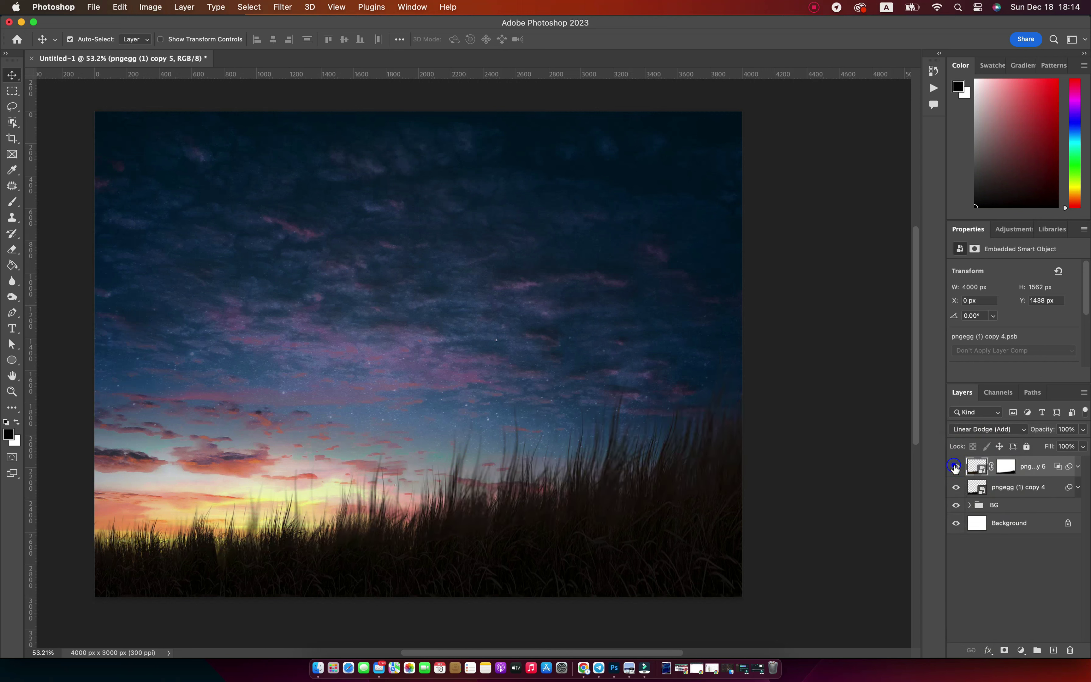
Step: Squash both grass layers to about 79% height with Free Transform
{"action": "left_click", "coordinate": [956, 467]}
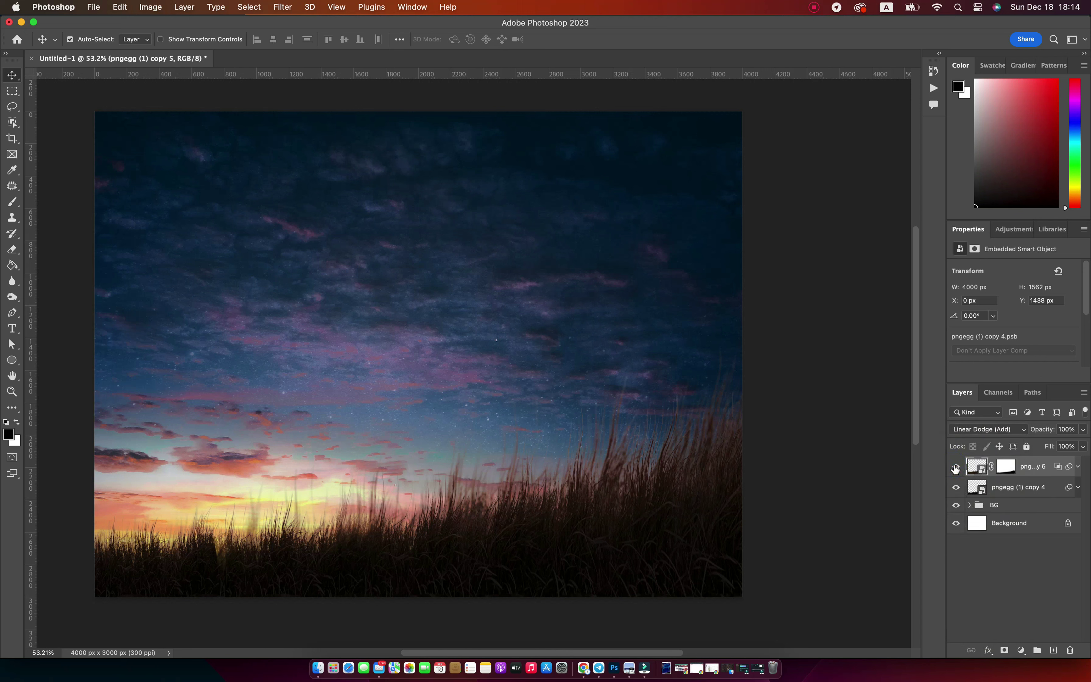
{"action": "left_click", "coordinate": [1030, 491], "text": "super"}
{"action": "key", "text": "super+t"}
{"action": "left_click_drag", "start_coordinate": [743, 345], "coordinate": [743, 398]}
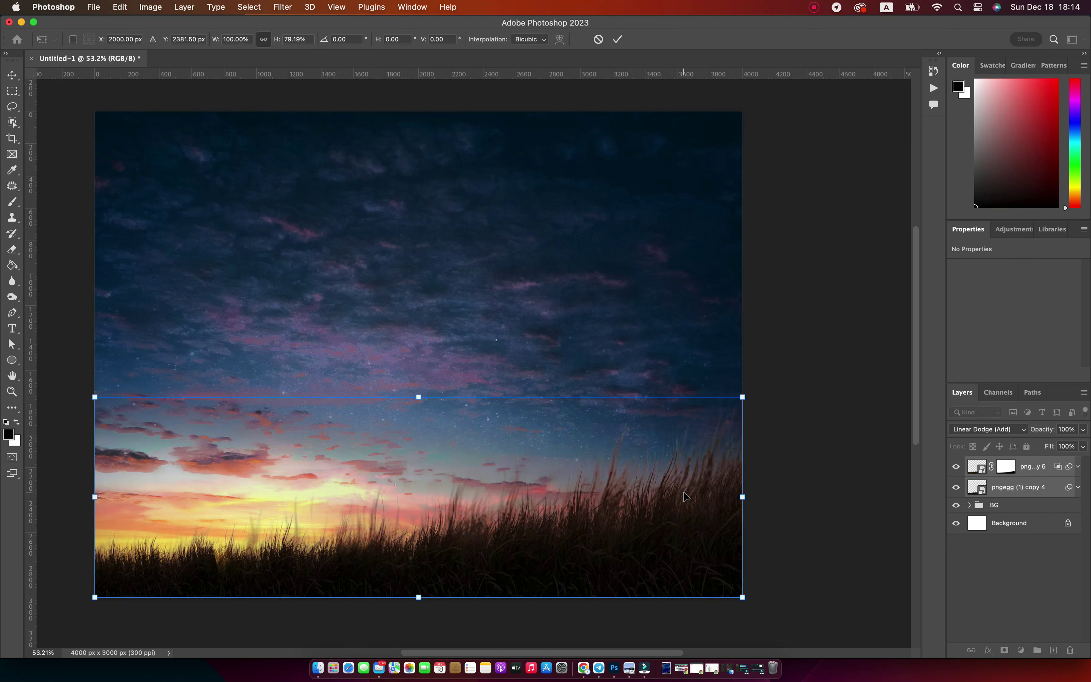
{"action": "key", "text": "Return"}
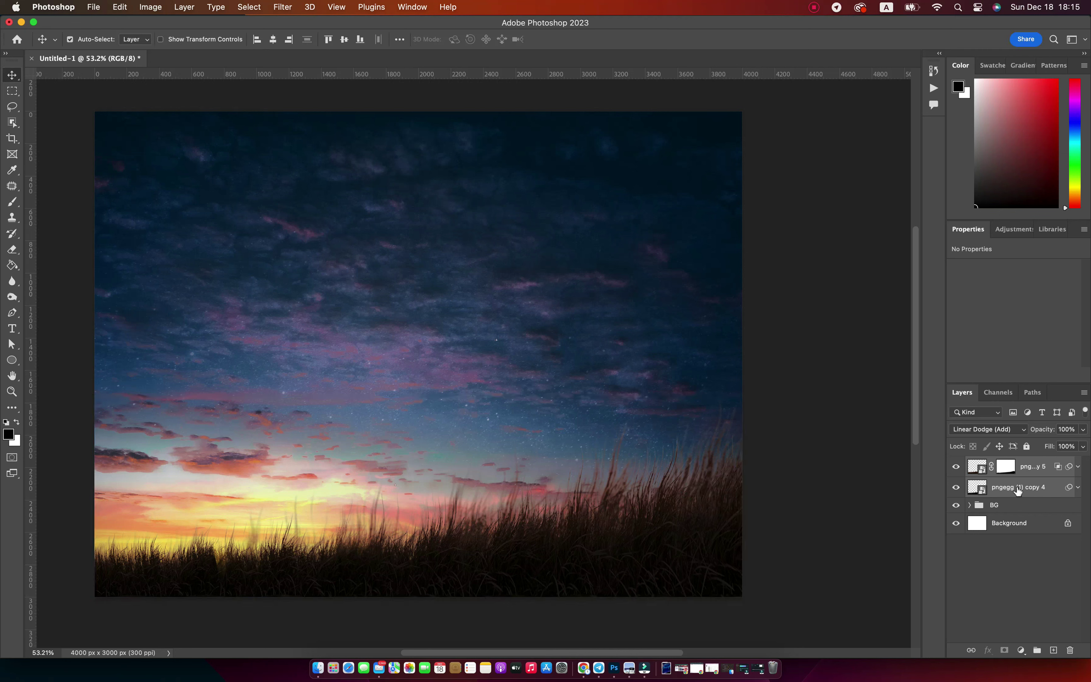
Step: Group the grass layers into a folder named Grass and drag in the anime bicycle image
{"action": "key", "text": "super+g"}
{"action": "double_click", "coordinate": [1001, 464]}
{"action": "type", "text": "Grass"}
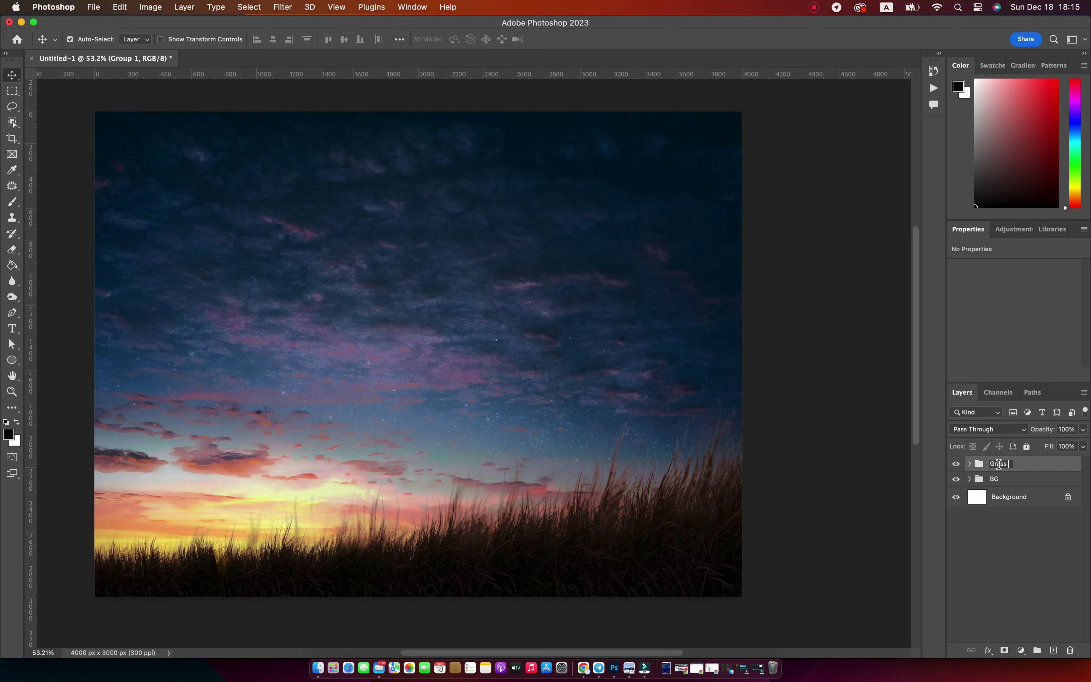
{"action": "key", "text": "Return"}
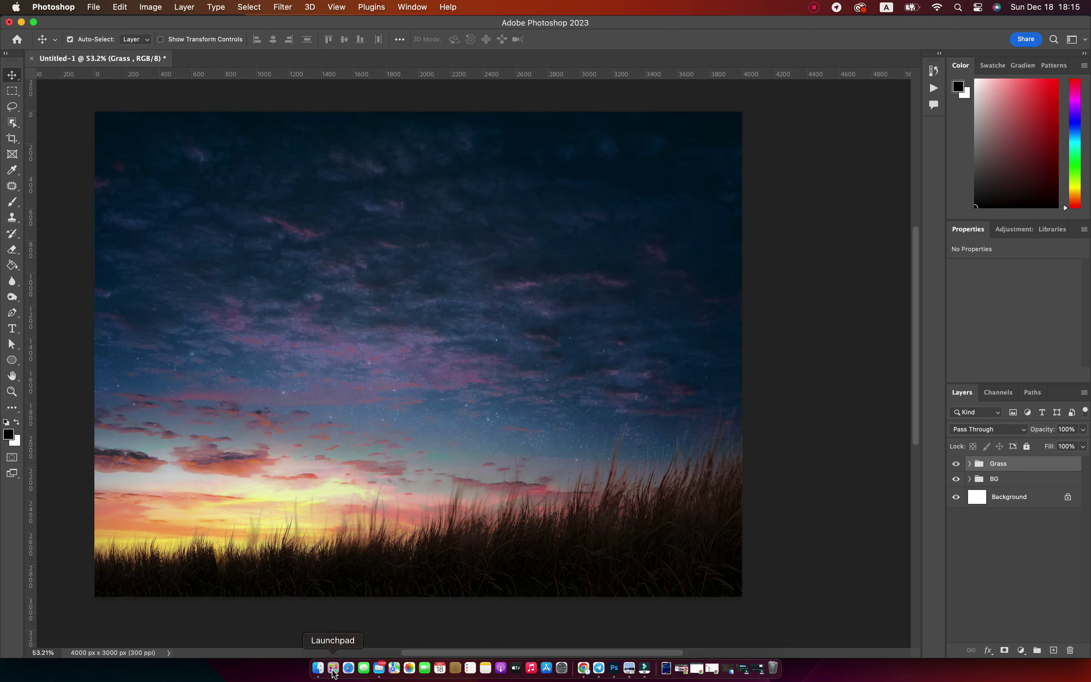
{"action": "left_click", "coordinate": [318, 667]}
{"action": "mouse_move", "coordinate": [707, 248]}
{"action": "left_mouse_down"}
{"action": "mouse_move", "coordinate": [473, 353]}
{"action": "mouse_move", "coordinate": [638, 442]}
{"action": "left_mouse_up"}
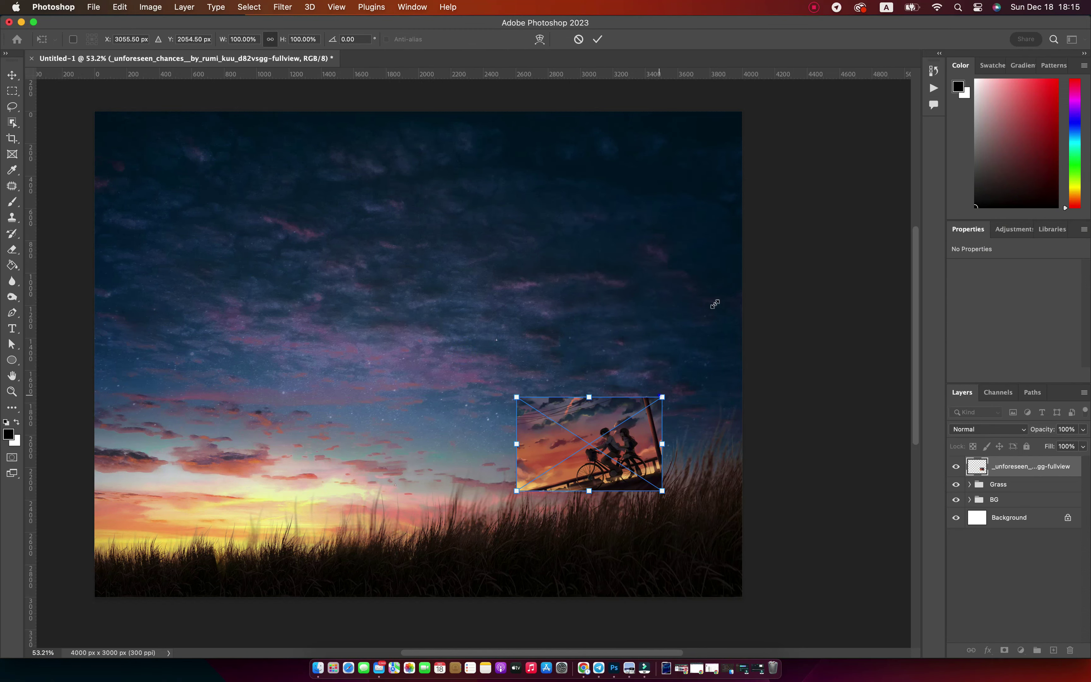
Step: Enlarge the bicycle image, move it lower-left over the grass, and commit the placement
{"action": "left_click_drag", "start_coordinate": [662, 397], "coordinate": [804, 304]}
{"action": "left_click_drag", "start_coordinate": [699, 378], "coordinate": [626, 419]}
{"action": "double_click", "coordinate": [626, 418]}
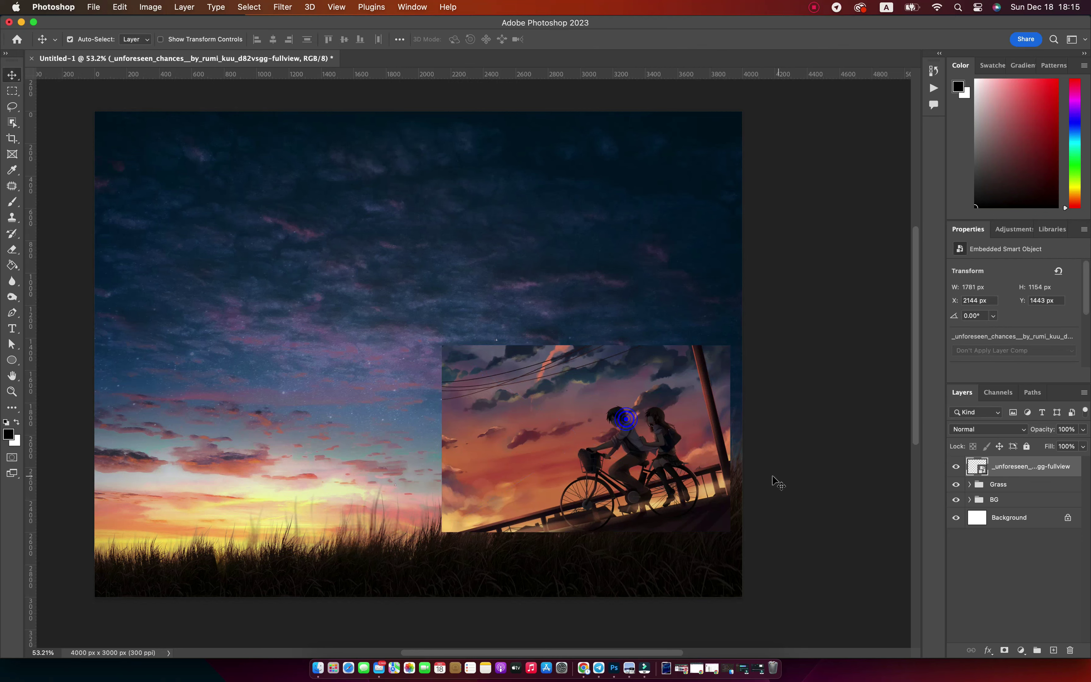
Step: Open the bicycle smart object's contents in its own document and zoom in on the cyclists
{"action": "double_click", "coordinate": [982, 472]}
{"action": "key", "text": "z"}
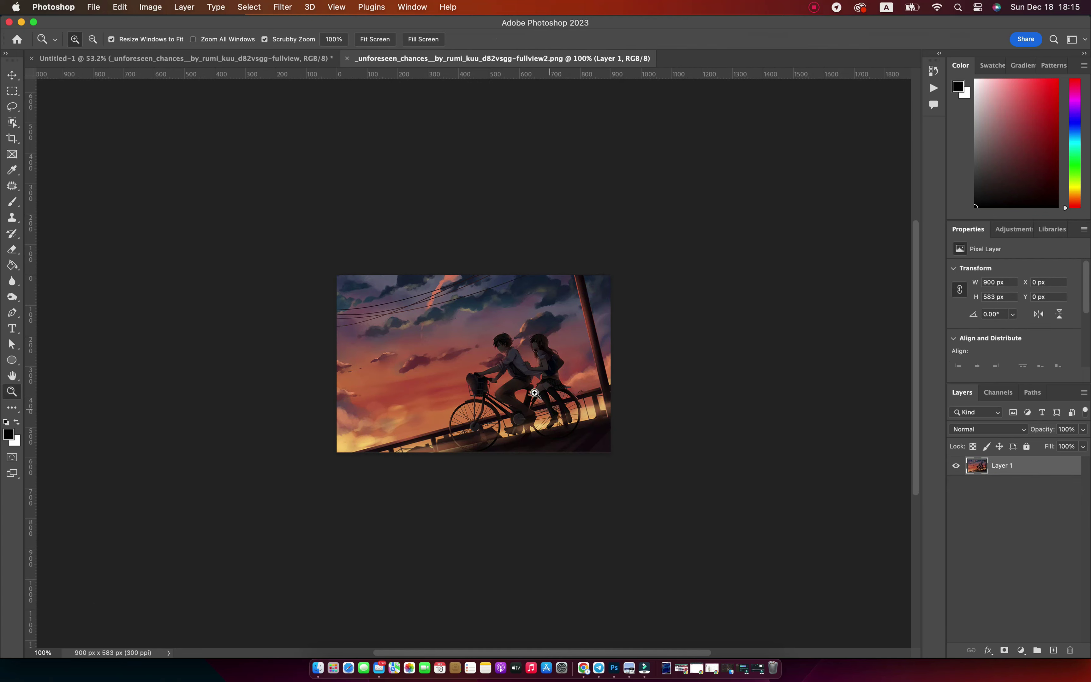
{"action": "left_click_drag", "start_coordinate": [564, 425], "coordinate": [595, 384]}
{"action": "key", "text": "m"}
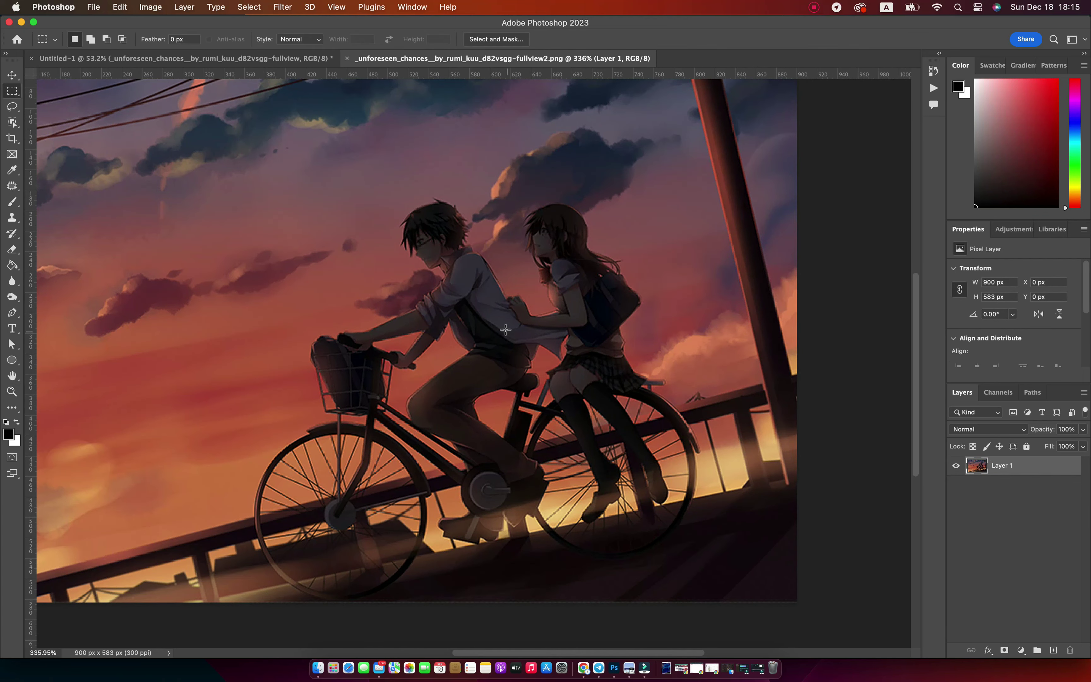
Step: Select the girl, the front bicycle and the rear wheel with the Object Selection tool
{"action": "key", "text": "w"}
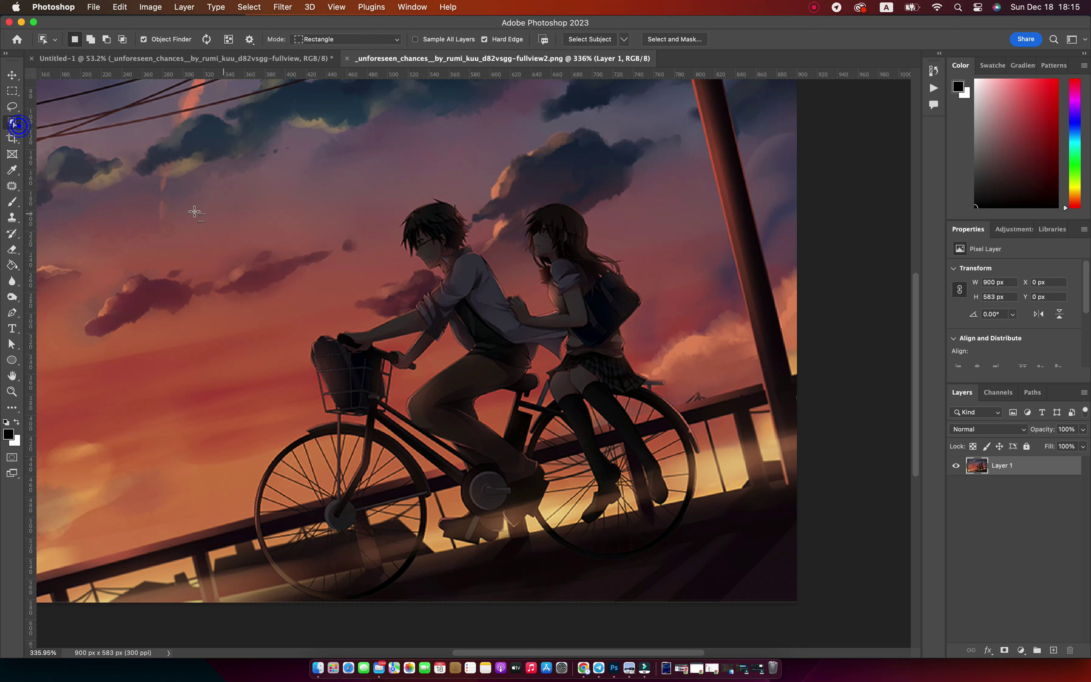
{"action": "left_click_drag", "start_coordinate": [166, 176], "coordinate": [746, 613]}
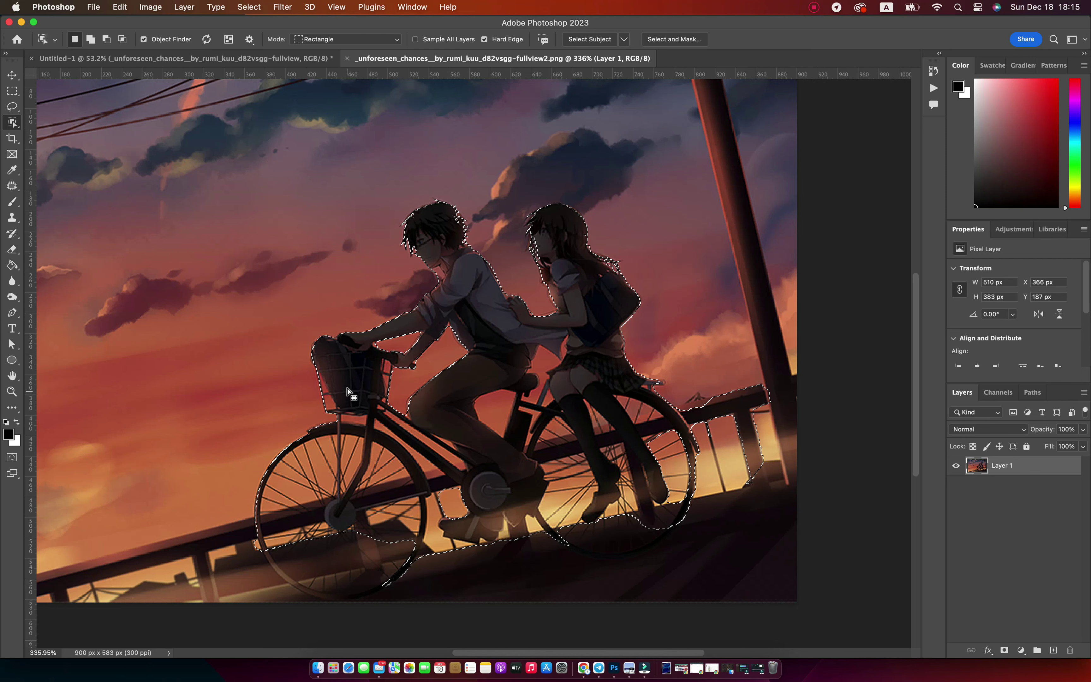
{"action": "key", "text": "super+d"}
{"action": "left_click", "coordinate": [580, 307]}
{"action": "left_click", "coordinate": [499, 317], "text": "shift"}
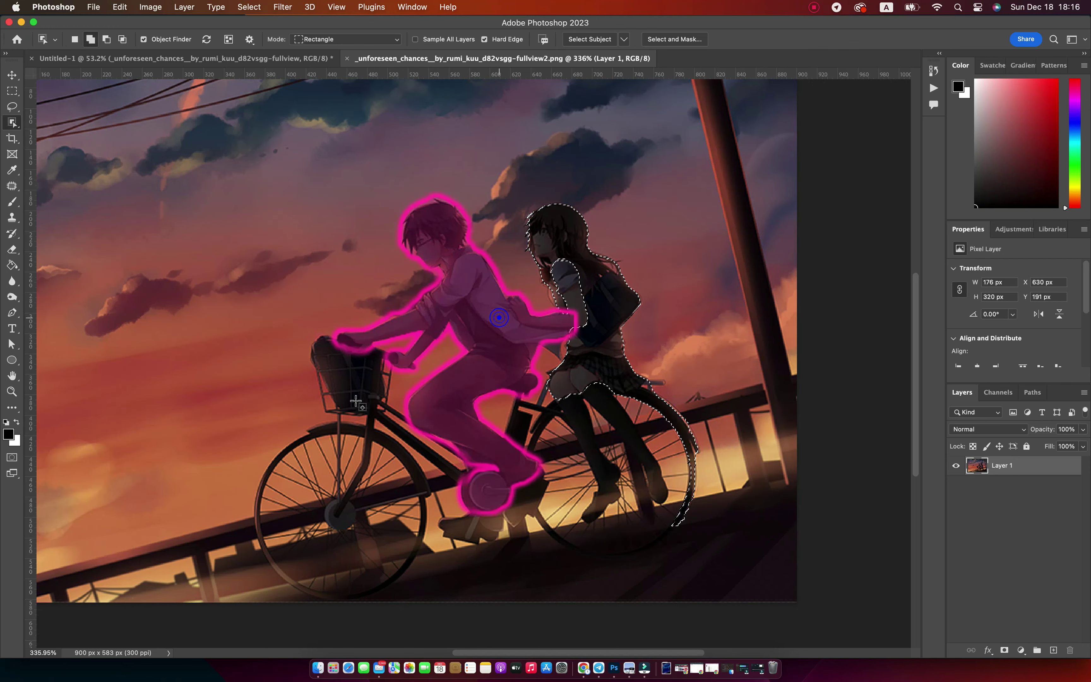
{"action": "left_click", "coordinate": [414, 447]}
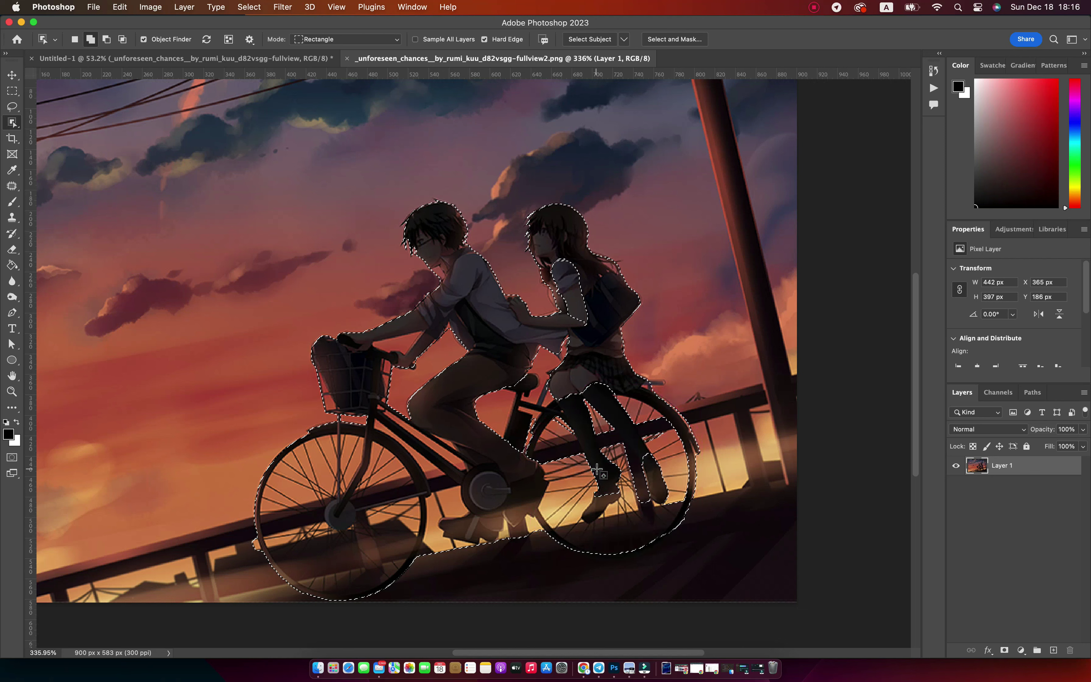
{"action": "left_click", "coordinate": [581, 458]}
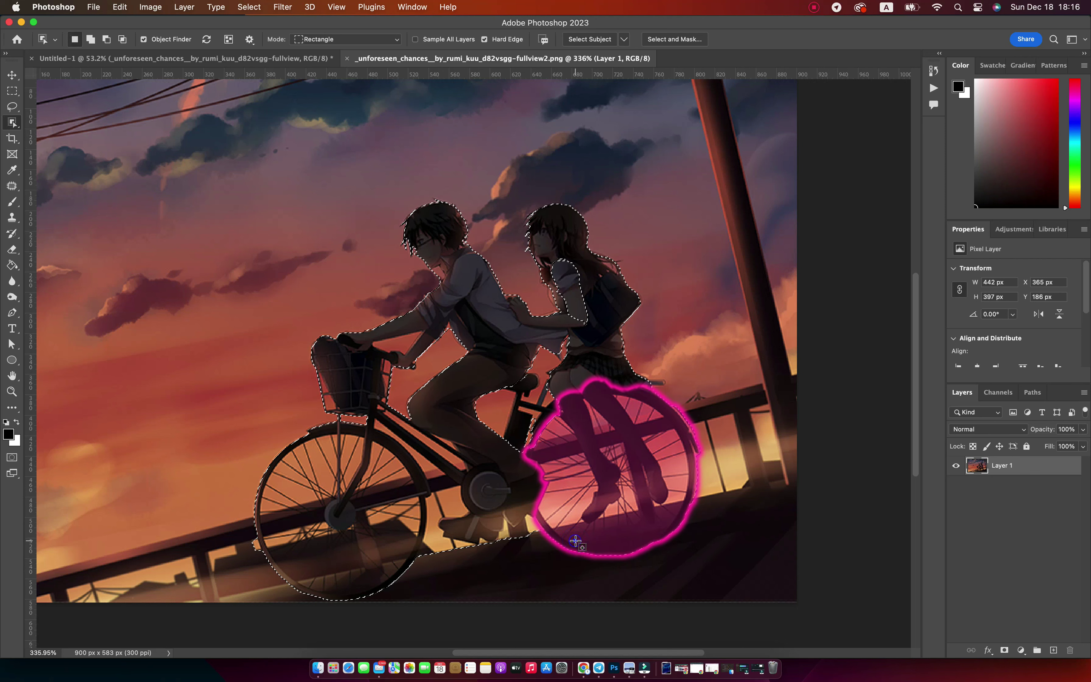
Step: Add missed areas near the rear wheel, girl's arm, boy's hand and girl's bag
{"action": "mouse_move", "coordinate": [609, 372]}
{"action": "left_mouse_down"}
{"action": "mouse_move", "coordinate": [574, 301]}
{"action": "mouse_move", "coordinate": [627, 390]}
{"action": "left_mouse_up"}
{"action": "left_click_drag", "start_coordinate": [566, 297], "coordinate": [584, 325]}
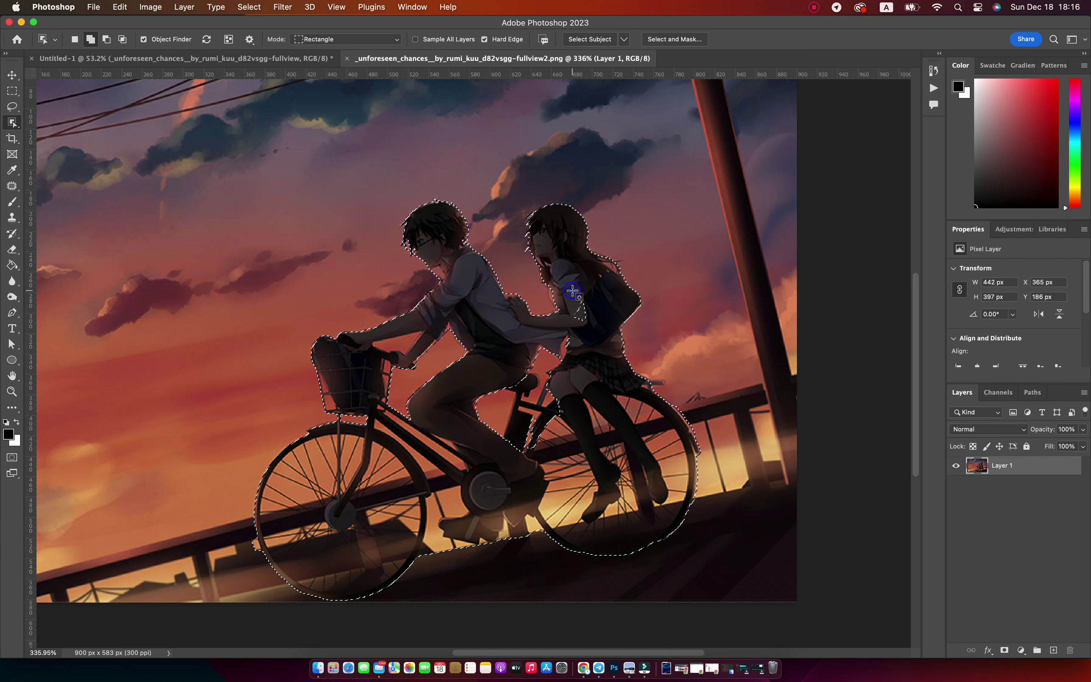
{"action": "left_click", "coordinate": [559, 297]}
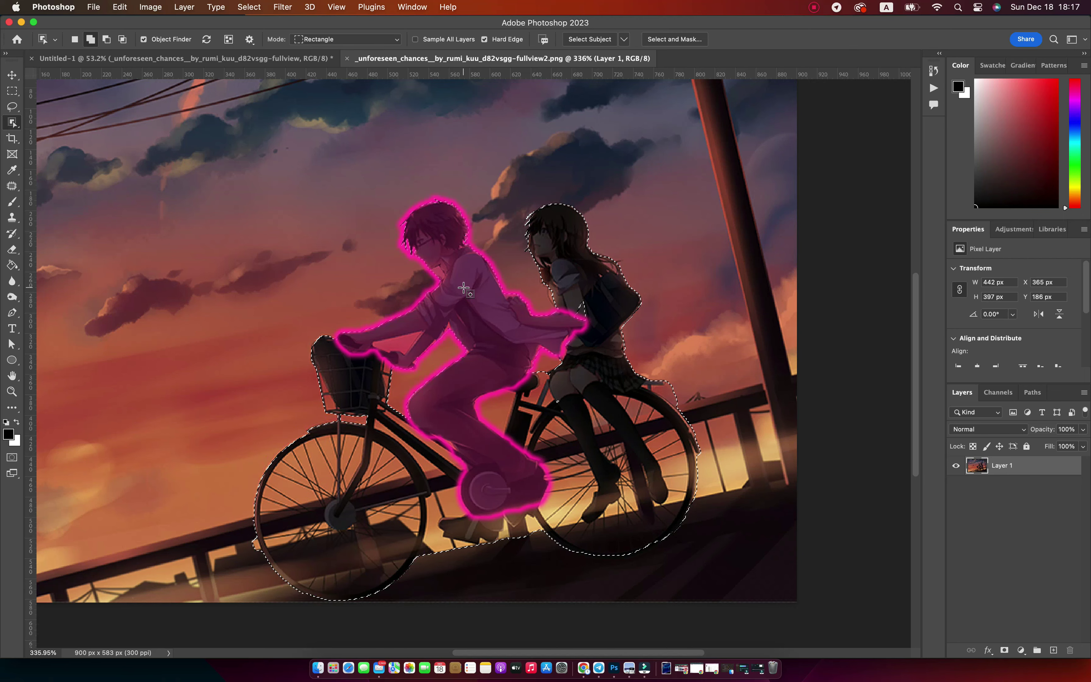
{"action": "left_click_drag", "start_coordinate": [555, 338], "coordinate": [594, 380]}
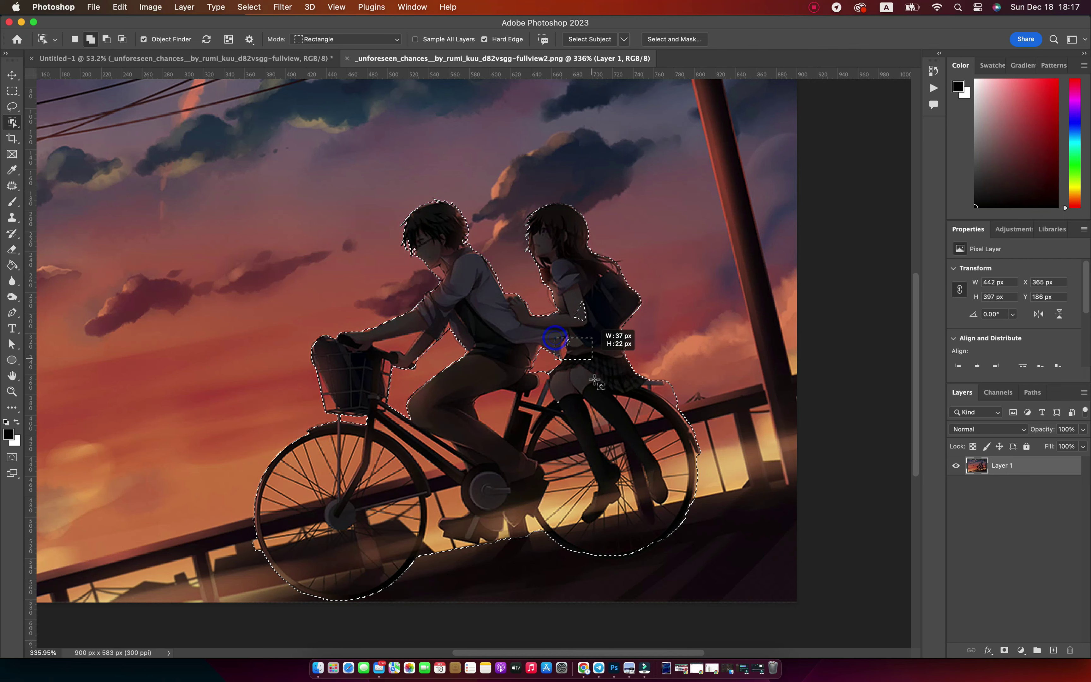
{"action": "left_click_drag", "start_coordinate": [566, 286], "coordinate": [630, 318]}
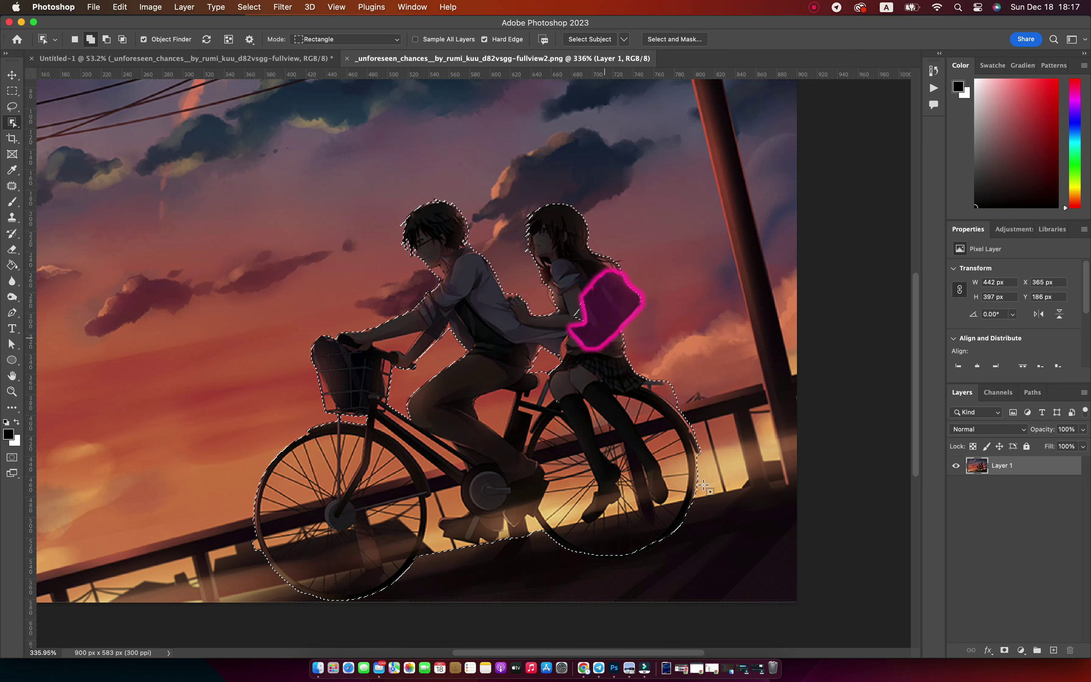
{"action": "right_click", "coordinate": [12, 122]}
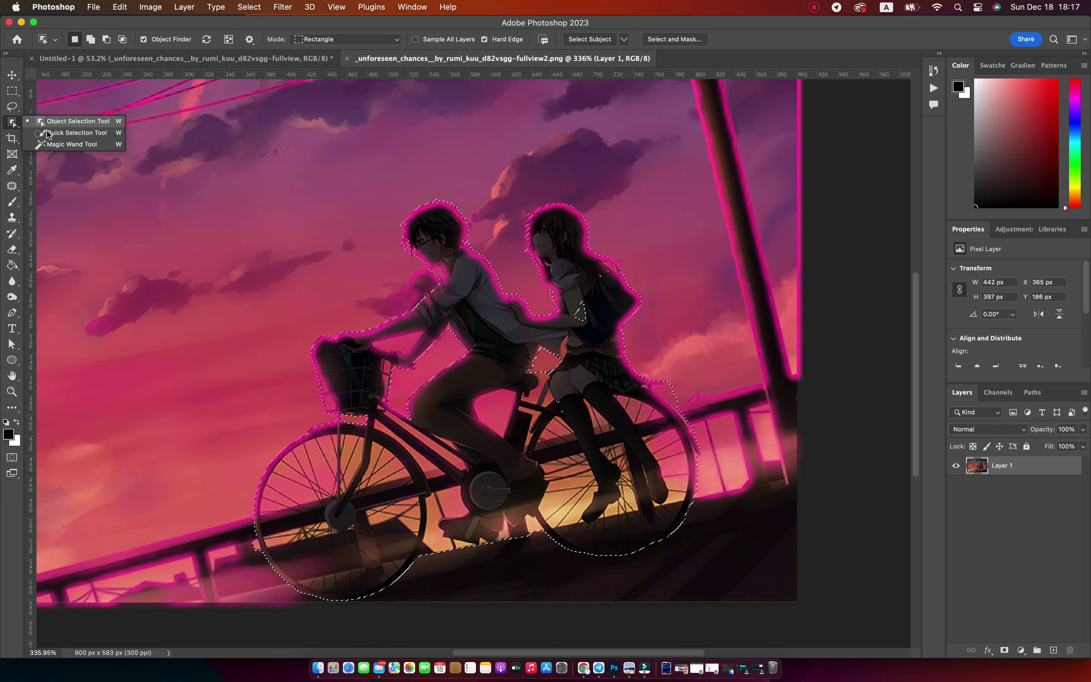
{"action": "left_click", "coordinate": [46, 131]}
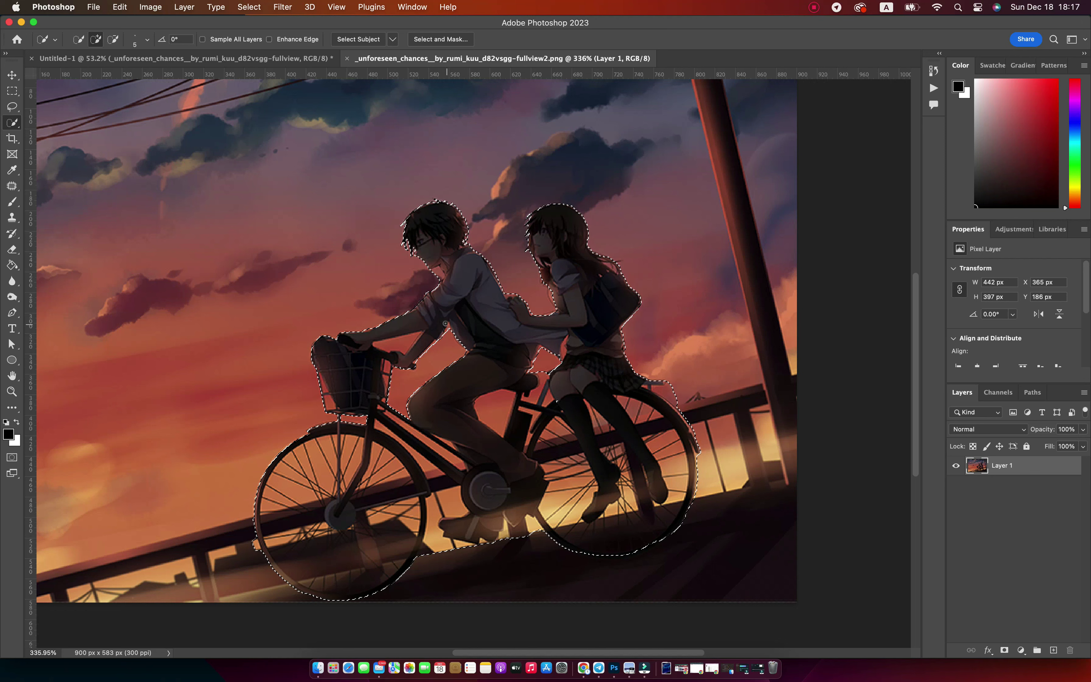
Step: Test the cyclists cut-out on a new layer, then undo to restore the selection
{"action": "key", "text": "ctrl+j"}
{"action": "key", "text": "v"}
{"action": "left_click", "coordinate": [956, 484]}
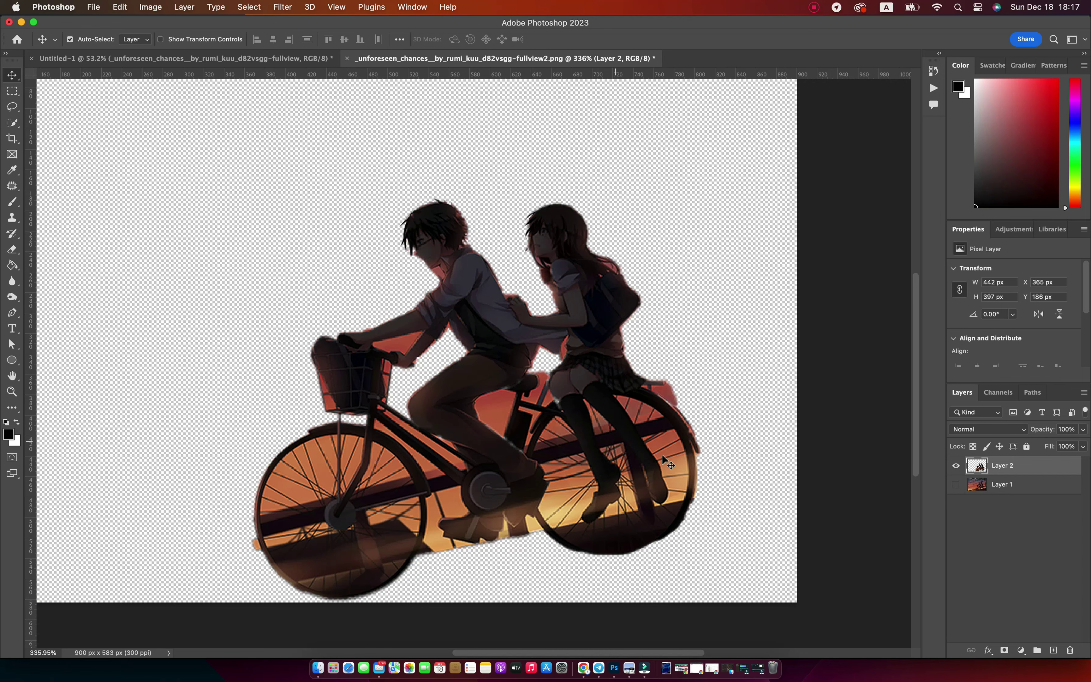
{"action": "key", "text": "super+z"}
{"action": "key", "text": "super+z"}
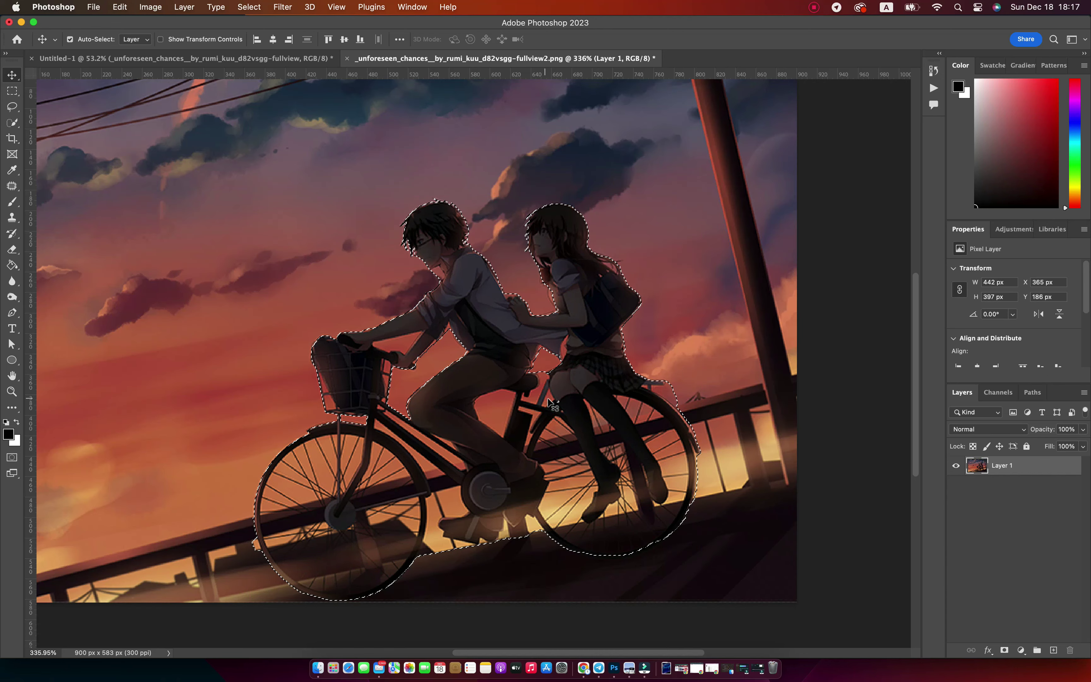
{"action": "key", "text": "w"}
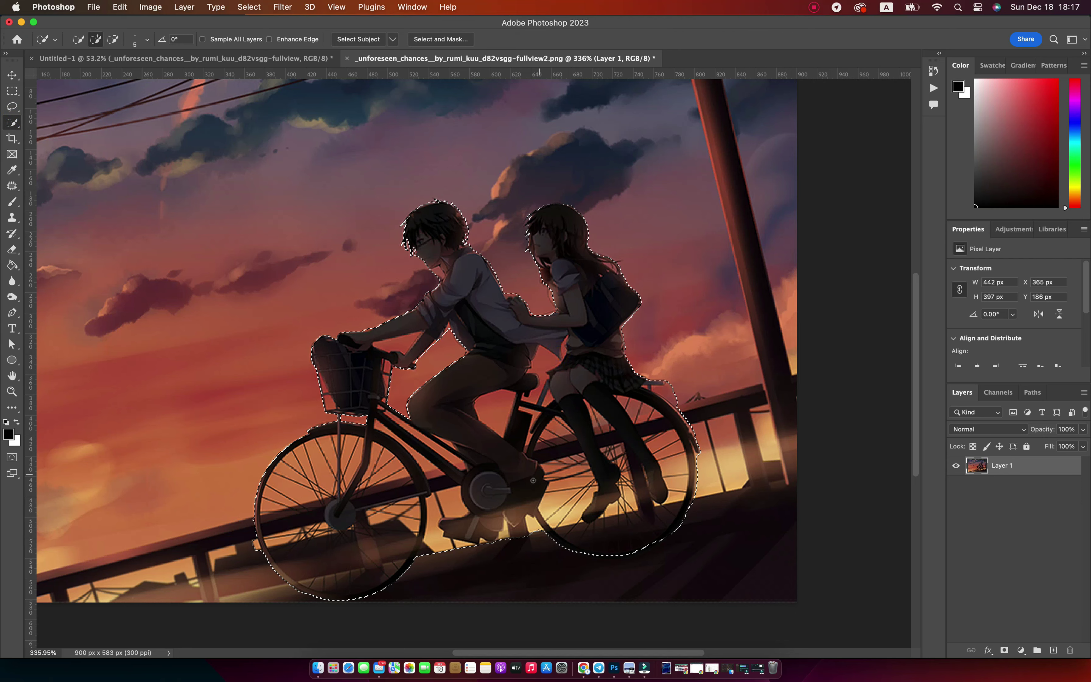
Step: Refine the selection edges with about 23% contrast and a slight outward shift
{"action": "left_click", "coordinate": [440, 39]}
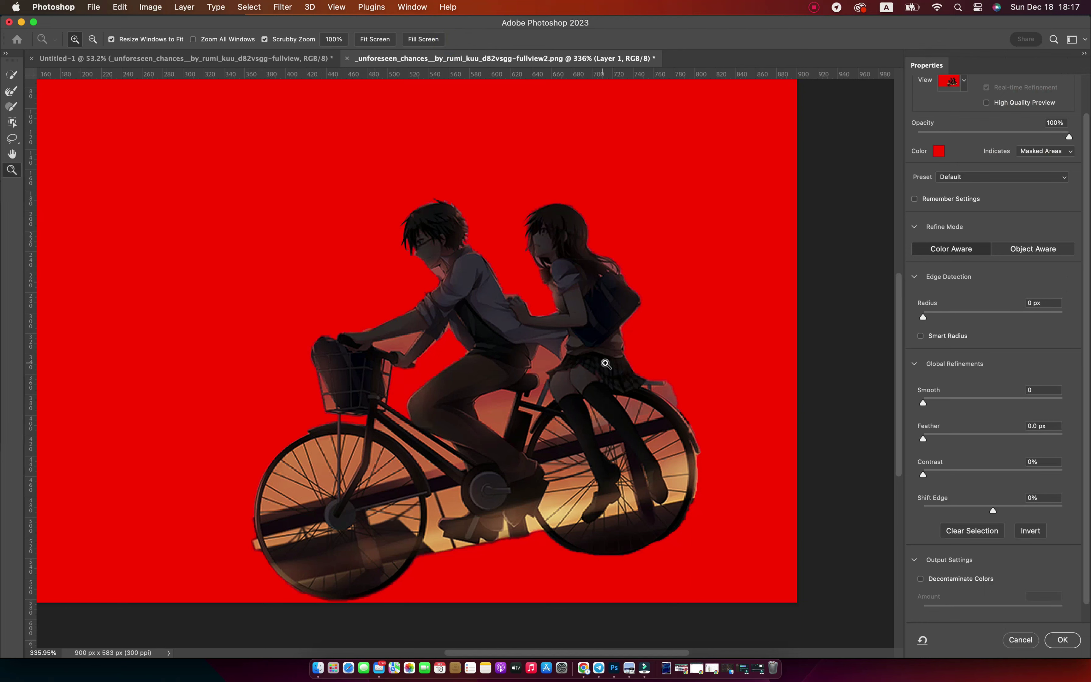
{"action": "mouse_move", "coordinate": [923, 475]}
{"action": "left_mouse_down"}
{"action": "mouse_move", "coordinate": [976, 471]}
{"action": "mouse_move", "coordinate": [963, 464]}
{"action": "left_mouse_up"}
{"action": "left_click_drag", "start_coordinate": [992, 512], "coordinate": [1013, 508]}
{"action": "left_click", "coordinate": [1063, 639]}
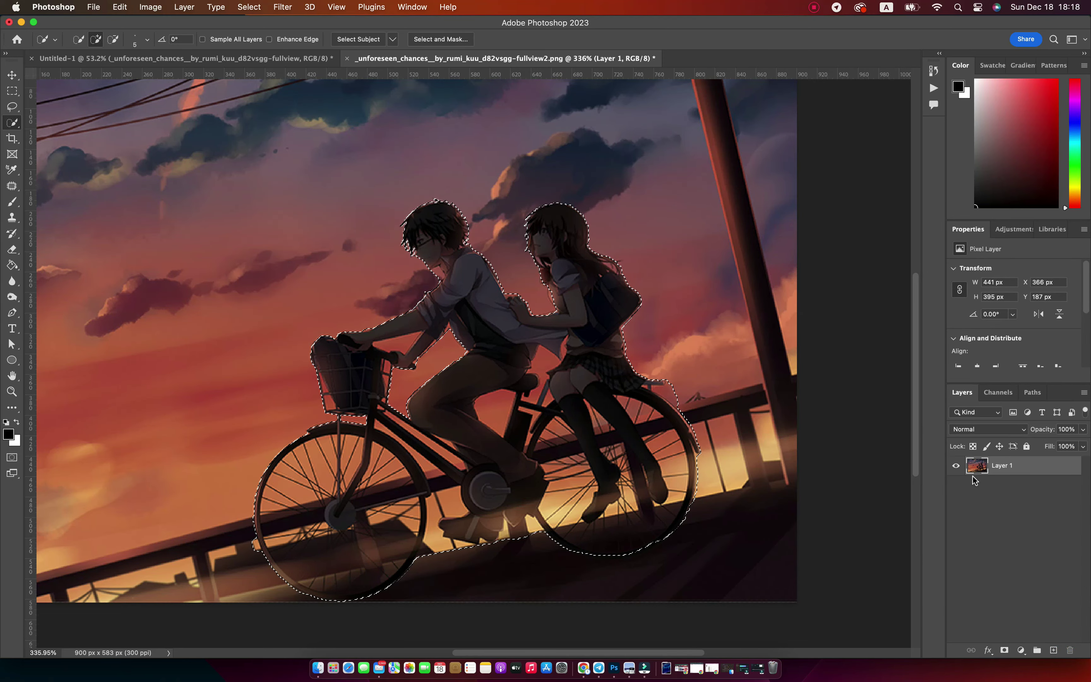
Step: Copy the refined cyclists to Layer 2, hide Layer 1, and duplicate Layer 2
{"action": "key", "text": "ctrl+j"}
{"action": "left_click", "coordinate": [956, 484]}
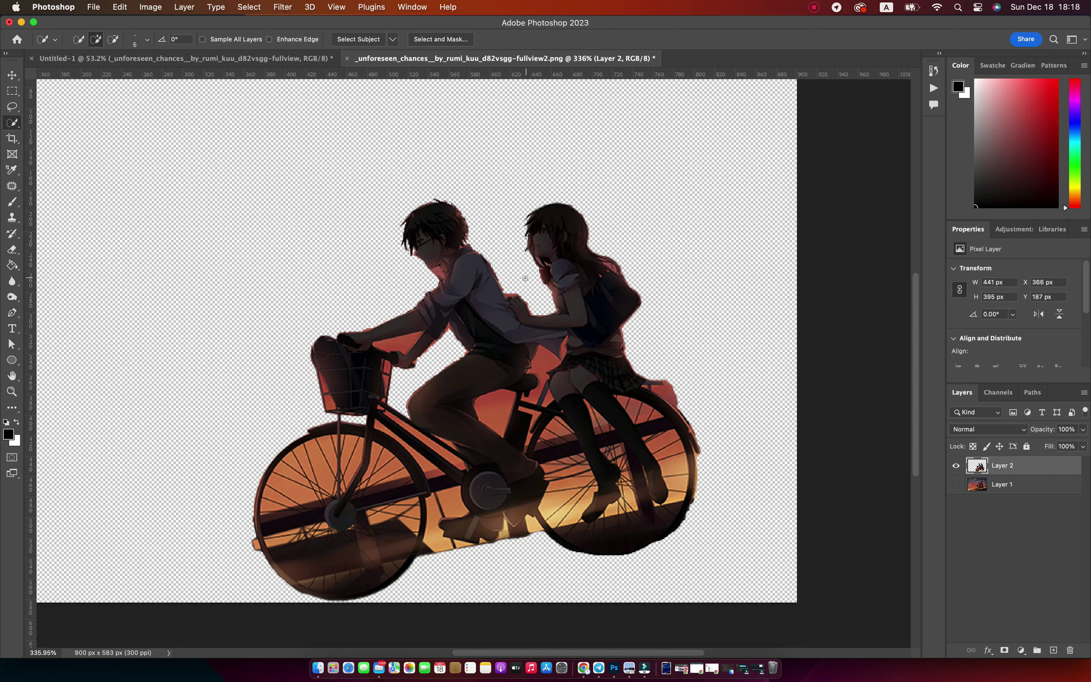
{"action": "key", "text": "v"}
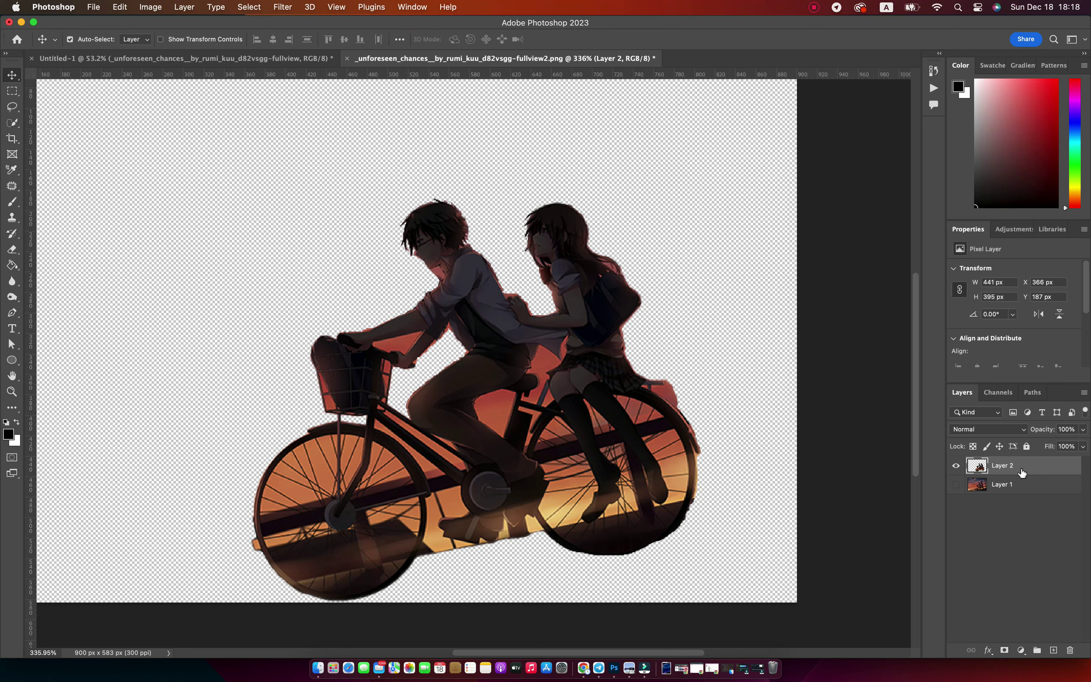
{"action": "key", "text": "ctrl+j"}
Step: Convert Layer 2 copy to black and white with the Auto mix, and zoom in on the couple
{"action": "key", "text": "ctrl+alt+shift+b"}
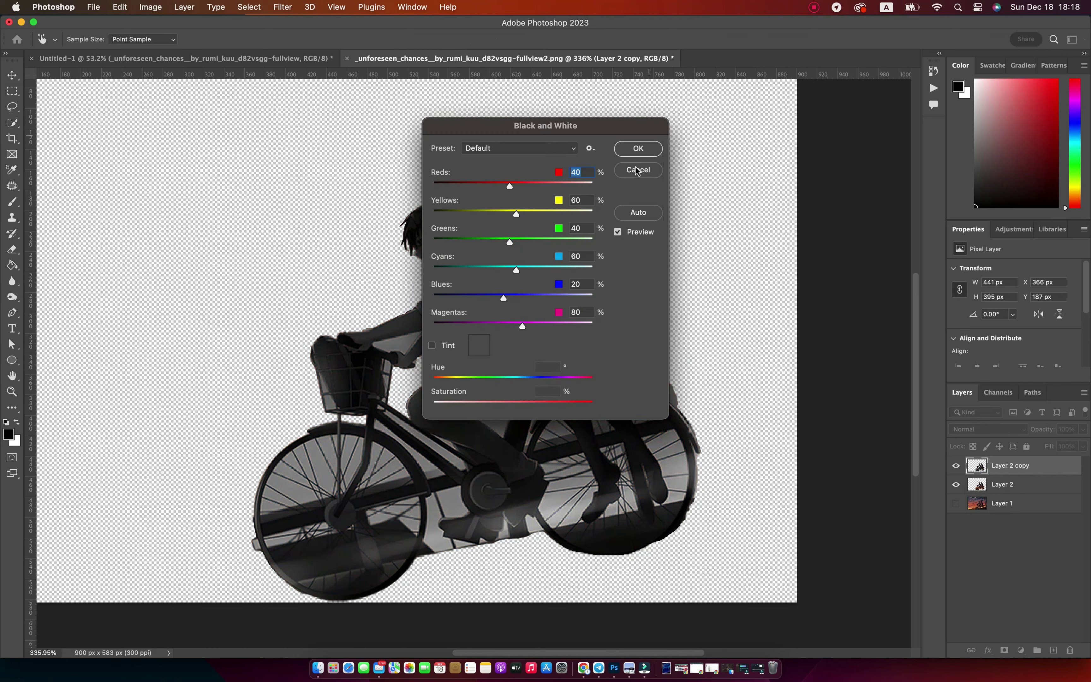
{"action": "left_click", "coordinate": [638, 212]}
{"action": "left_click", "coordinate": [638, 149]}
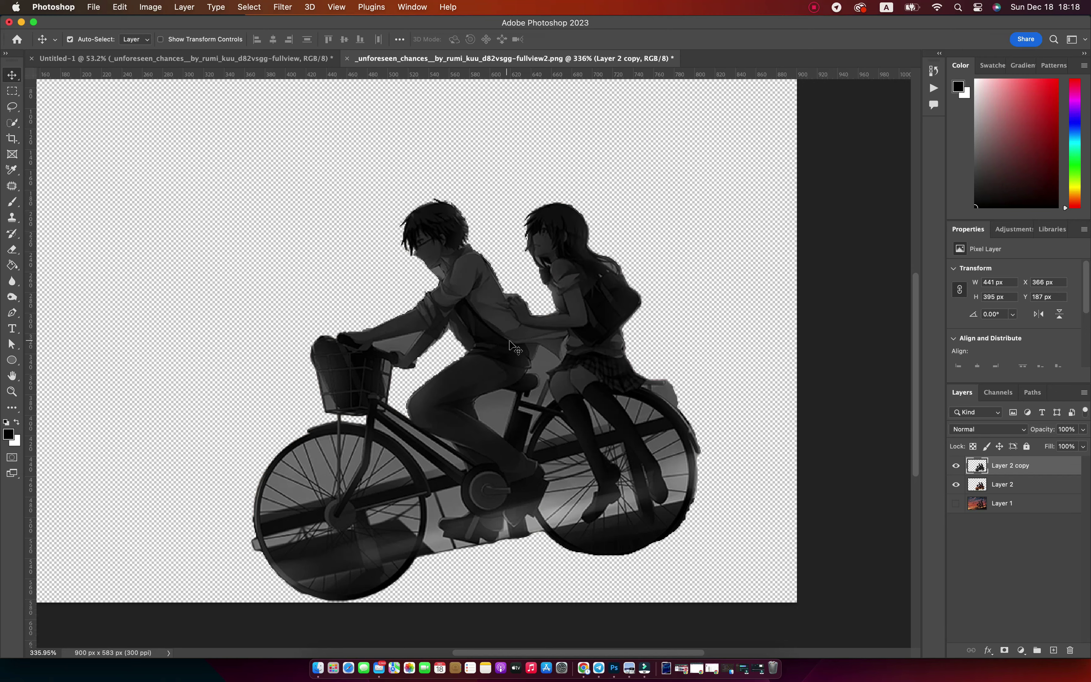
{"action": "key", "text": "z"}
{"action": "left_click", "coordinate": [509, 343]}
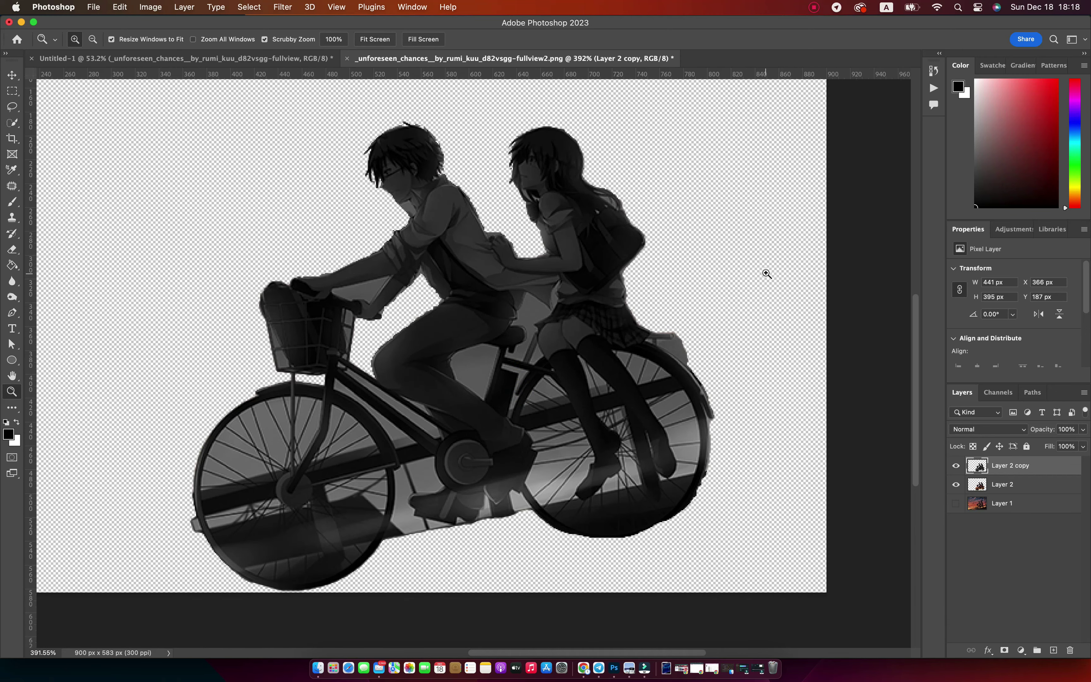
{"action": "left_click", "coordinate": [464, 409]}
{"action": "key", "text": "v"}
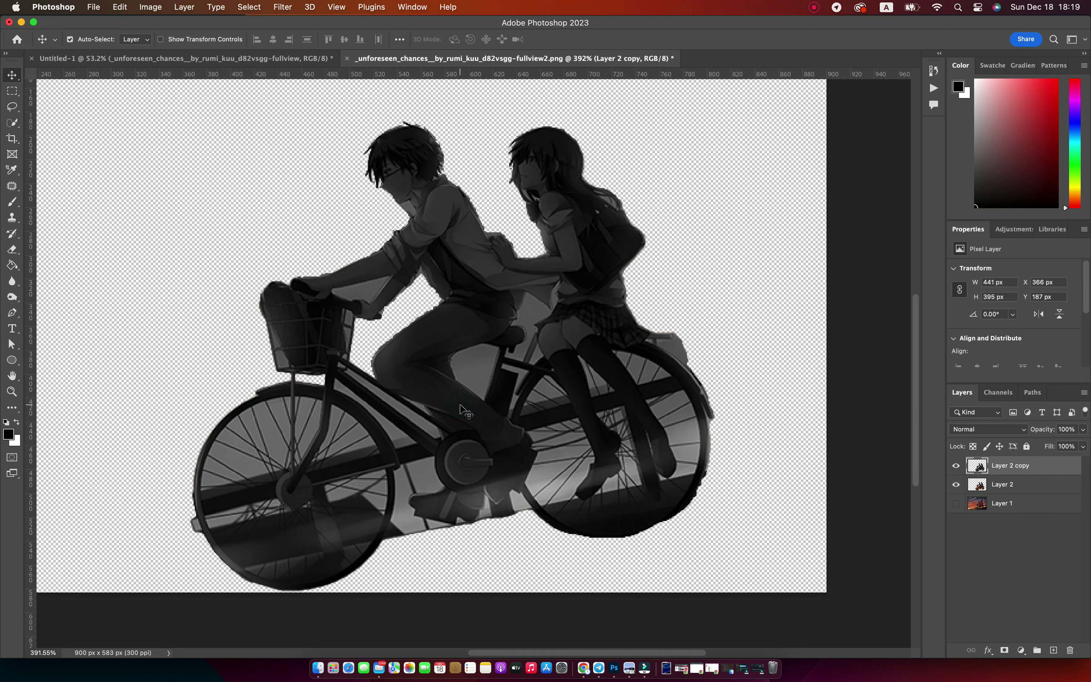
Step: Crush Layer 2 copy into a black silhouette with Levels input values 80 and 82
{"action": "key", "text": "super+l"}
{"action": "left_click_drag", "start_coordinate": [820, 230], "coordinate": [749, 230]}
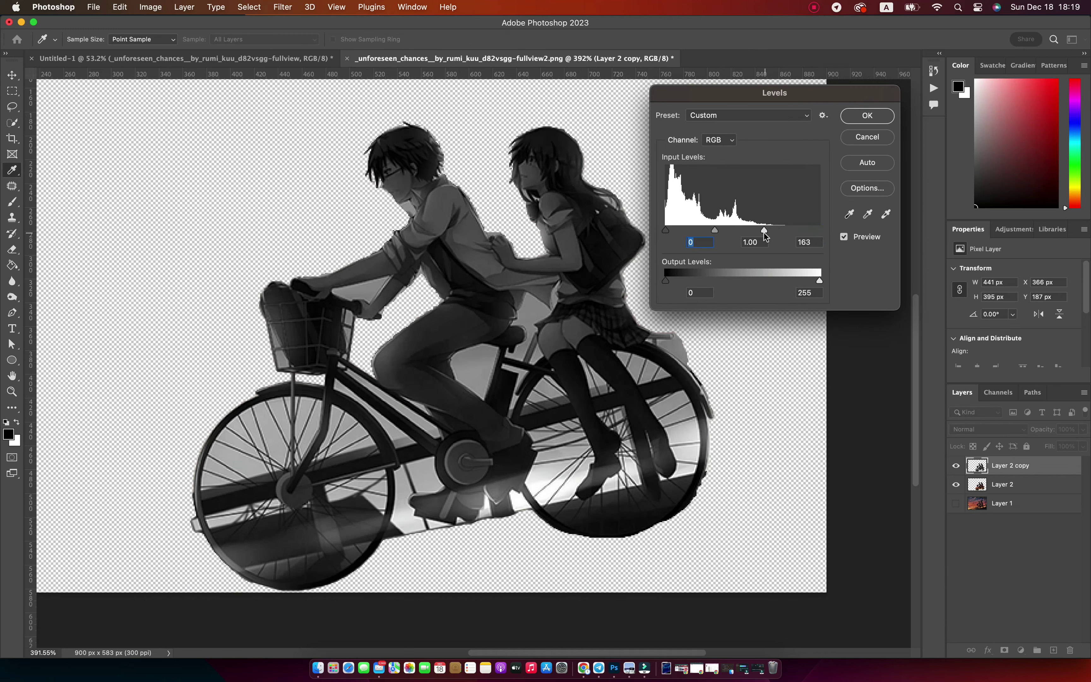
{"action": "left_click_drag", "start_coordinate": [666, 230], "coordinate": [675, 230]}
{"action": "left_click_drag", "start_coordinate": [748, 231], "coordinate": [678, 232]}
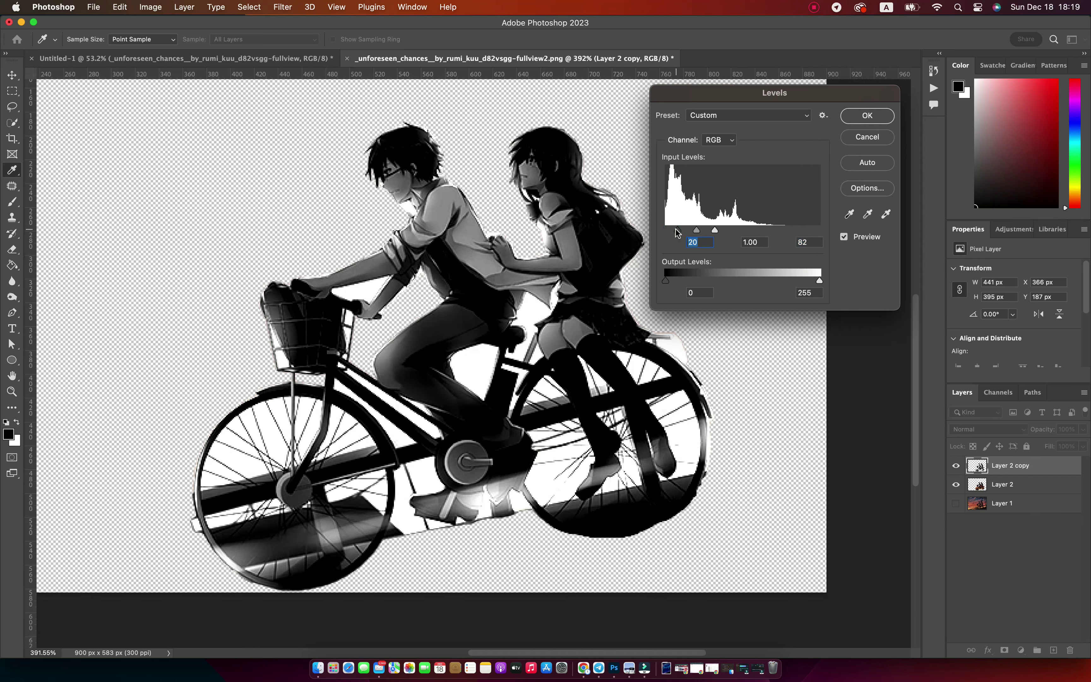
{"action": "left_click_drag", "start_coordinate": [677, 233], "coordinate": [728, 236]}
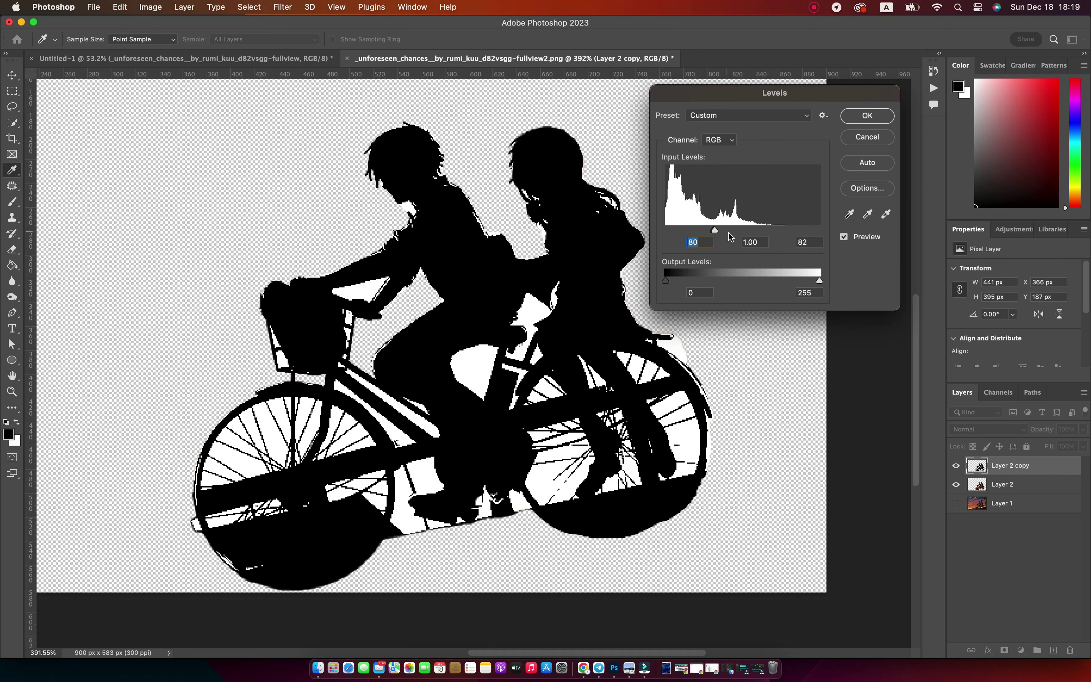
{"action": "left_click_drag", "start_coordinate": [665, 281], "coordinate": [666, 281]}
{"action": "mouse_move", "coordinate": [819, 281]}
{"action": "left_mouse_down"}
{"action": "mouse_move", "coordinate": [770, 282]}
{"action": "mouse_move", "coordinate": [819, 281]}
{"action": "left_mouse_up"}
{"action": "left_click", "coordinate": [868, 116]}
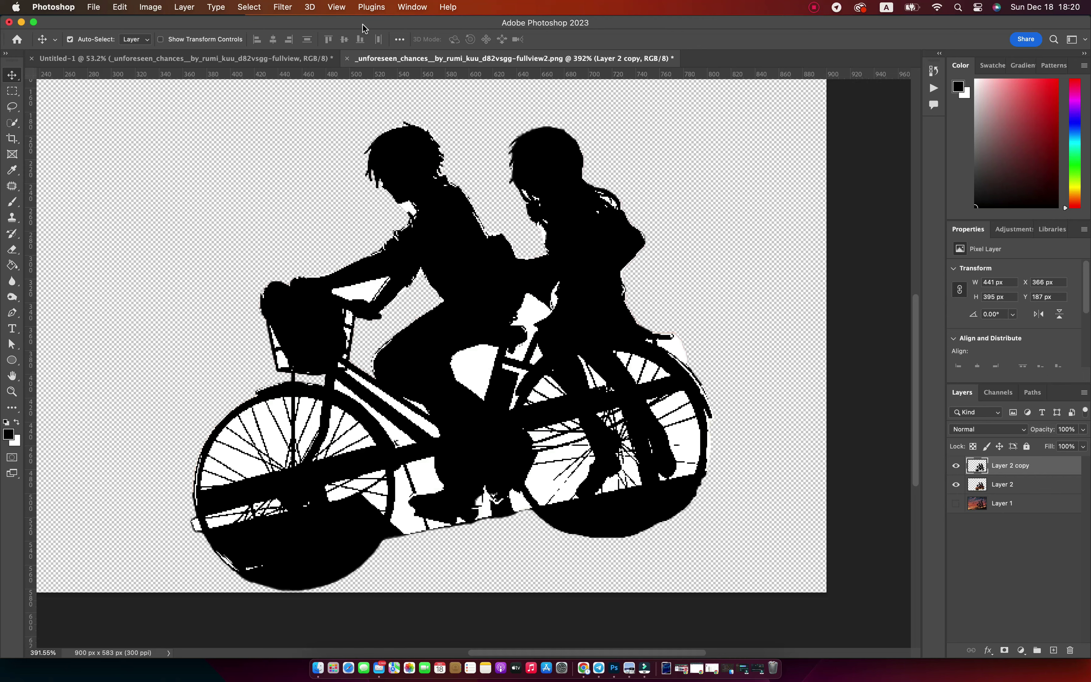
Step: Select the silhouette's Highlights with a widened Color Range, then hide Layer 2 copy
{"action": "left_click", "coordinate": [249, 7]}
{"action": "left_click", "coordinate": [270, 119]}
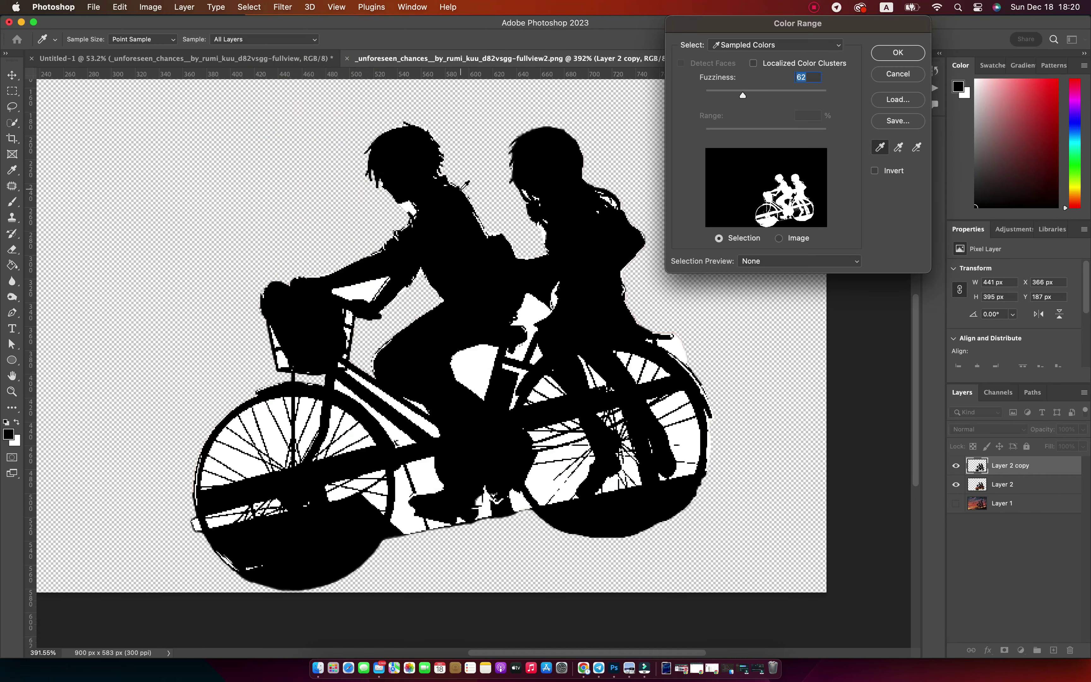
{"action": "left_click", "coordinate": [775, 45]}
{"action": "left_click", "coordinate": [750, 153]}
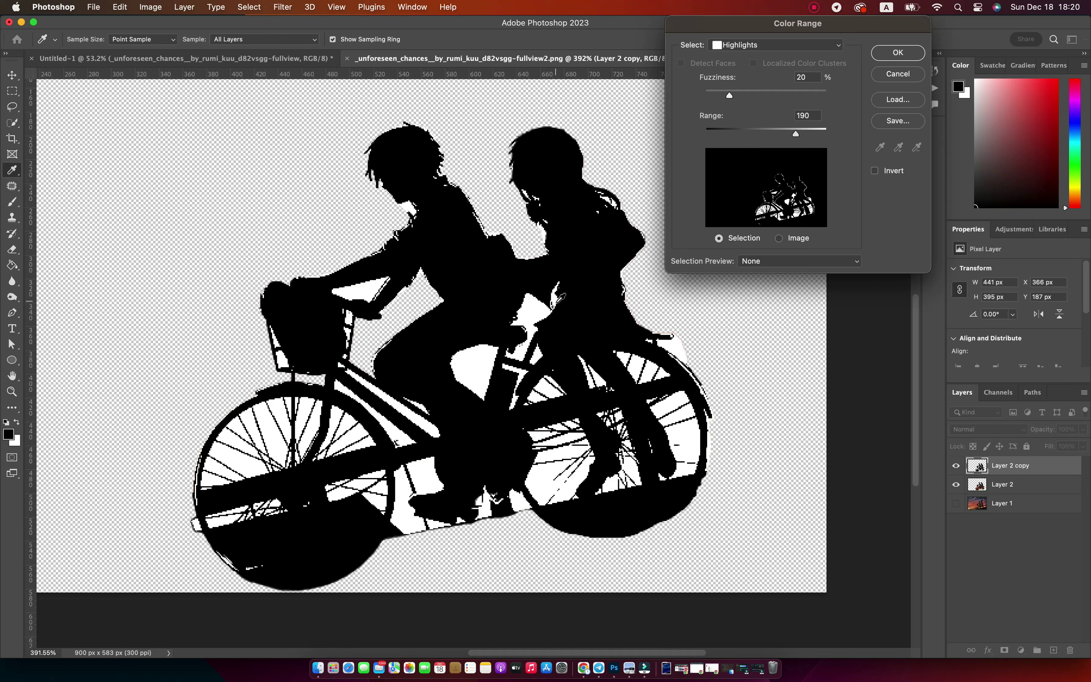
{"action": "mouse_move", "coordinate": [827, 131]}
{"action": "left_mouse_down"}
{"action": "mouse_move", "coordinate": [740, 131]}
{"action": "mouse_move", "coordinate": [813, 128]}
{"action": "left_mouse_up"}
{"action": "key", "text": "Return"}
{"action": "key", "text": "z"}
{"action": "left_click", "coordinate": [546, 224]}
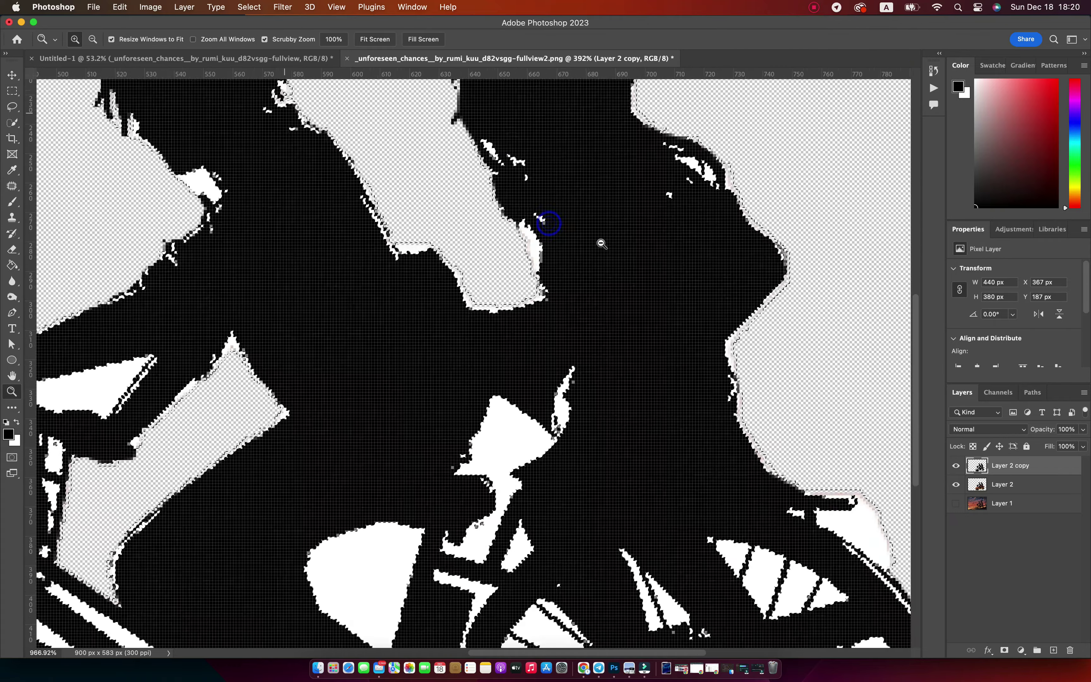
{"action": "left_click", "coordinate": [956, 465]}
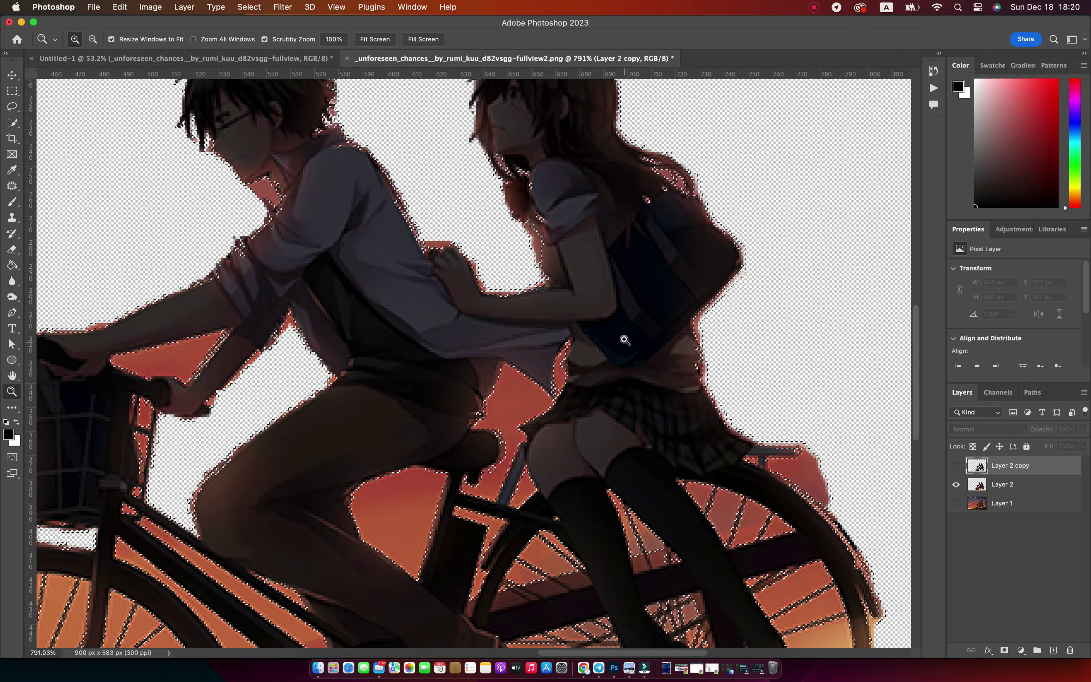
Step: Add the girl's face and hair edge to the highlight selection with Quick Selection
{"action": "left_click", "coordinate": [12, 123]}
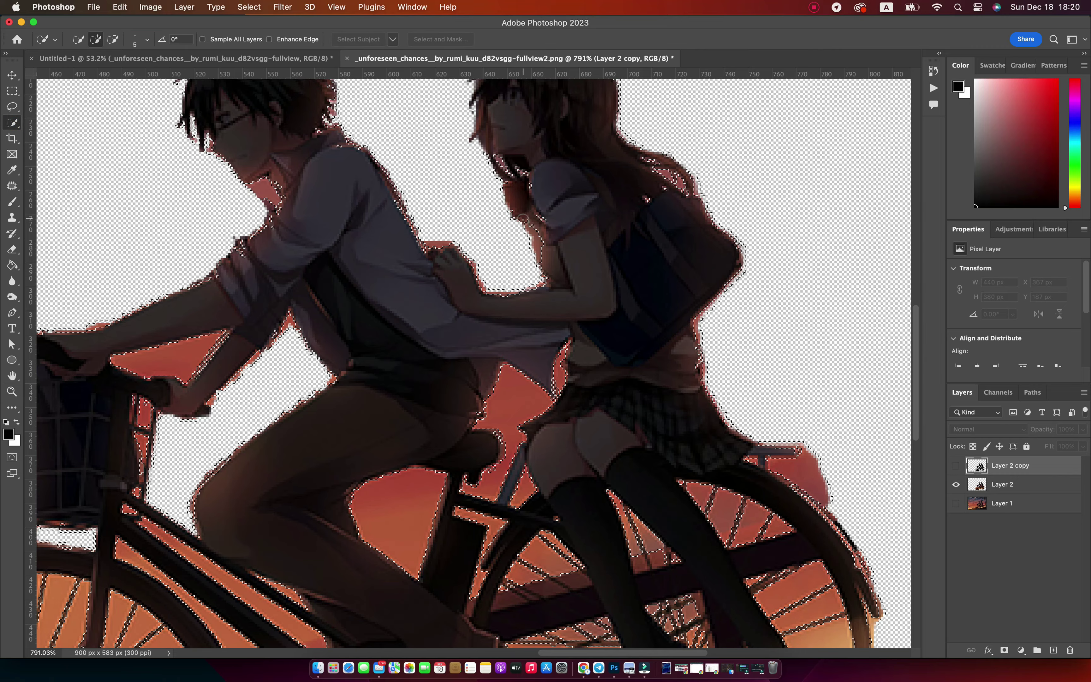
{"action": "left_click", "coordinate": [511, 163], "text": "alt"}
{"action": "left_click_drag", "start_coordinate": [510, 163], "coordinate": [640, 197]}
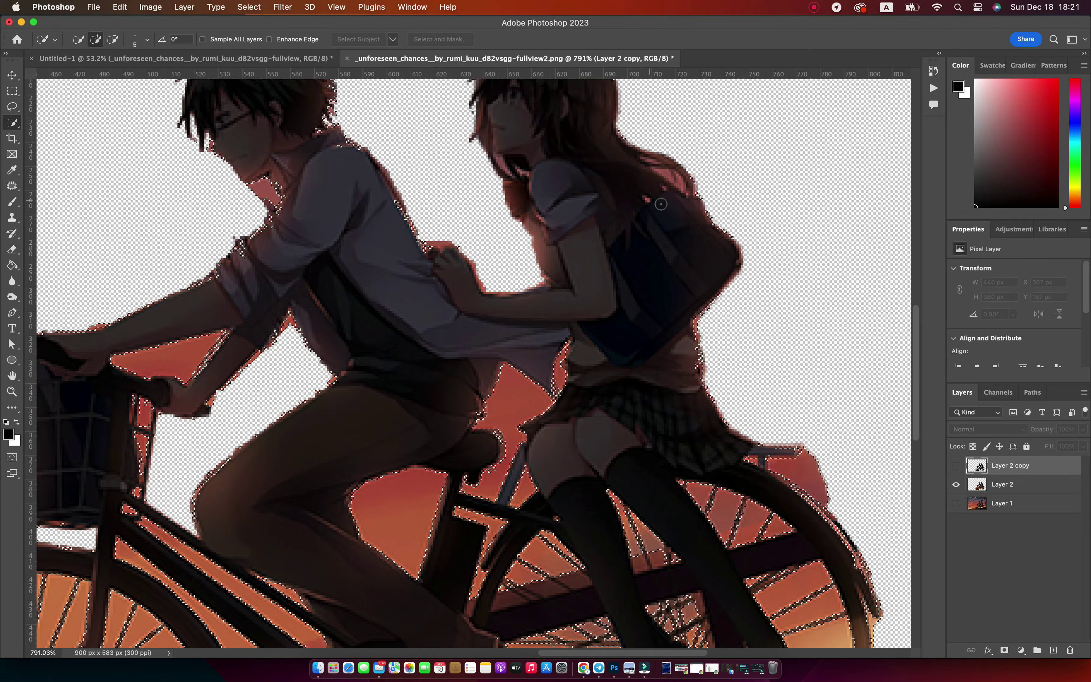
{"action": "scroll", "coordinate": [600, 240], "scroll_direction": "up", "scroll_amount": 3}
{"action": "scroll", "coordinate": [600, 240], "scroll_direction": "down", "scroll_amount": 4}
{"action": "scroll", "coordinate": [584, 219], "scroll_direction": "down", "scroll_amount": 3}
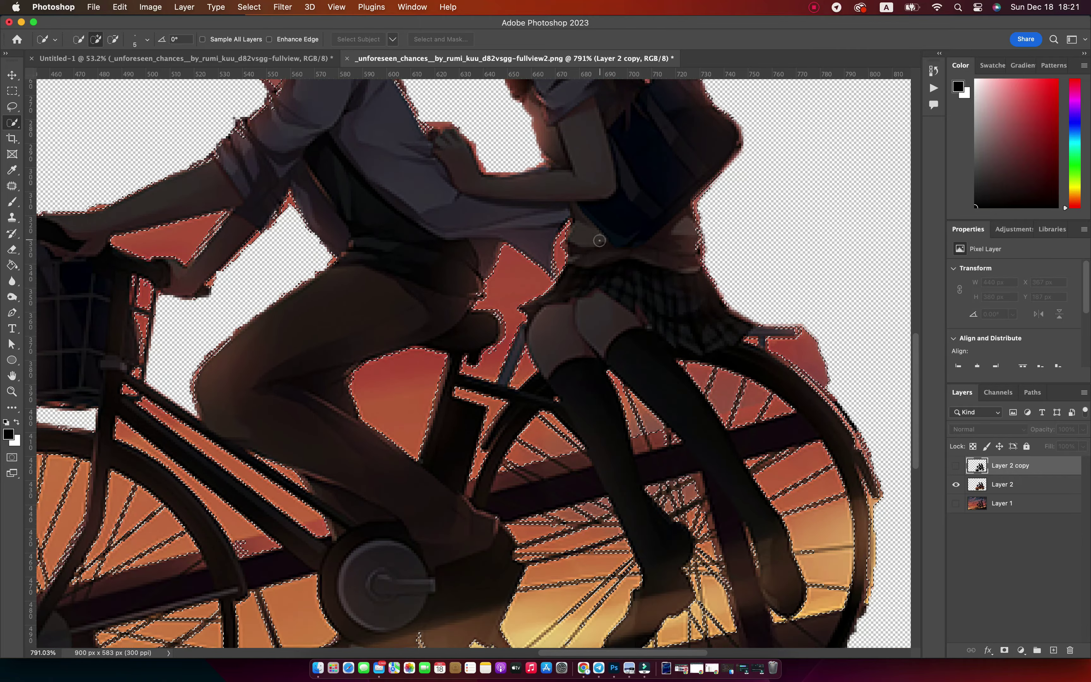
{"action": "scroll", "coordinate": [507, 358], "scroll_direction": "down", "scroll_amount": 5}
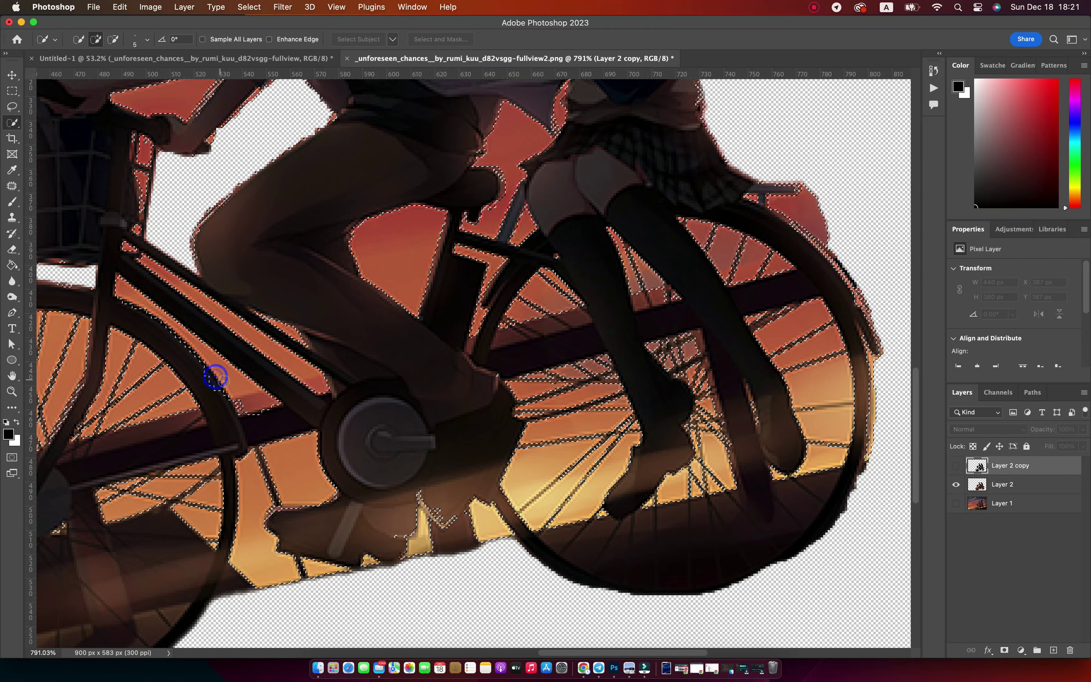
{"action": "scroll", "coordinate": [206, 378], "scroll_direction": "left", "scroll_amount": 10}
{"action": "scroll", "coordinate": [207, 378], "scroll_direction": "down", "scroll_amount": 4}
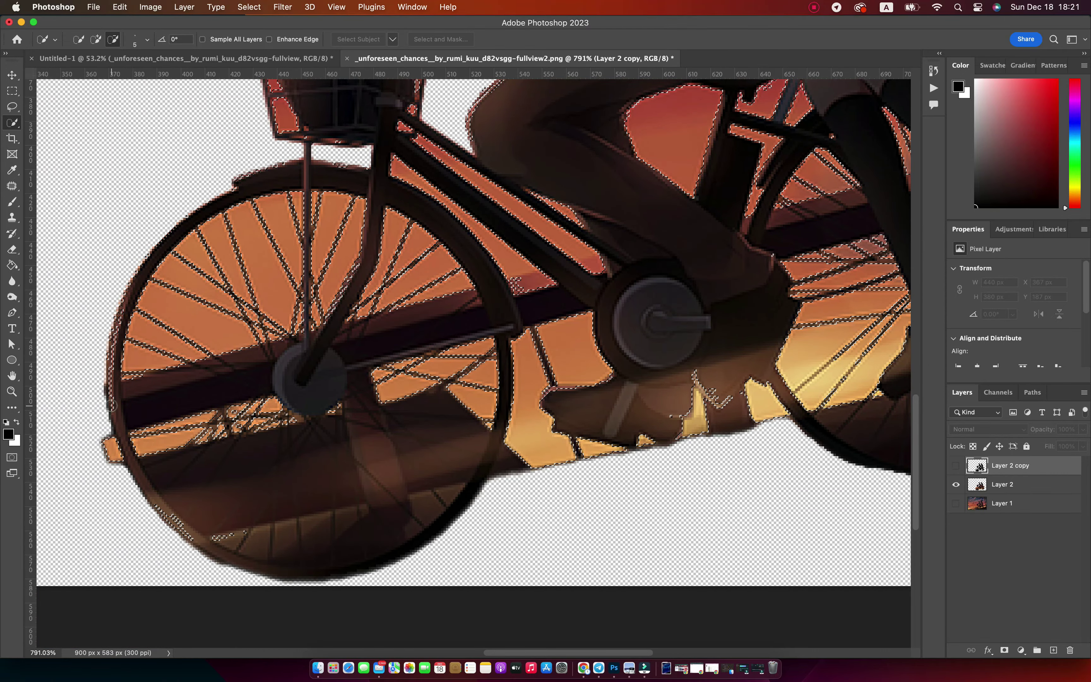
Step: Subtract the front wheel's upper and lower-left outer rim from the selection
{"action": "left_click", "coordinate": [109, 340], "text": "alt"}
{"action": "left_click_drag", "start_coordinate": [108, 340], "coordinate": [282, 166]}
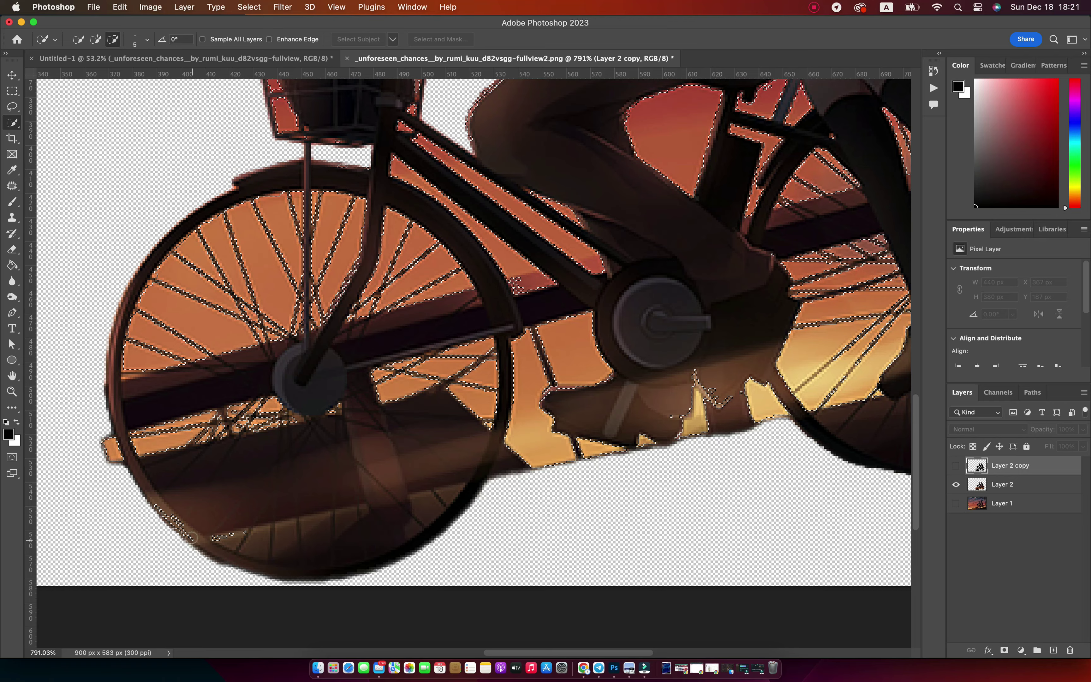
{"action": "left_click_drag", "start_coordinate": [192, 538], "coordinate": [165, 519]}
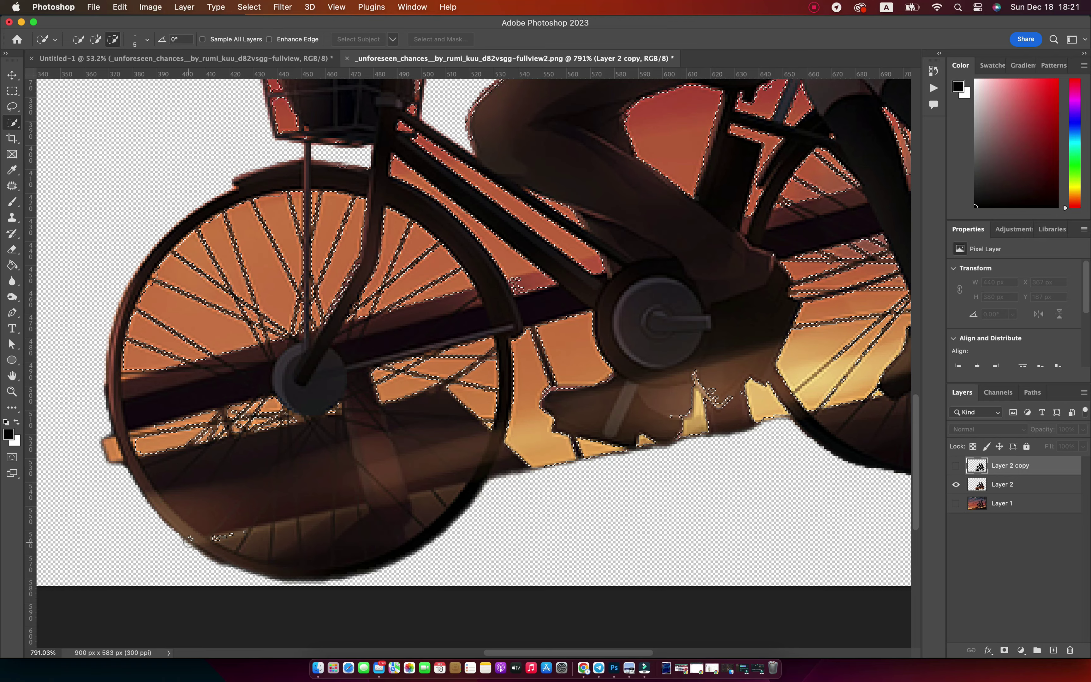
{"action": "scroll", "coordinate": [634, 470], "scroll_direction": "up", "scroll_amount": 3}
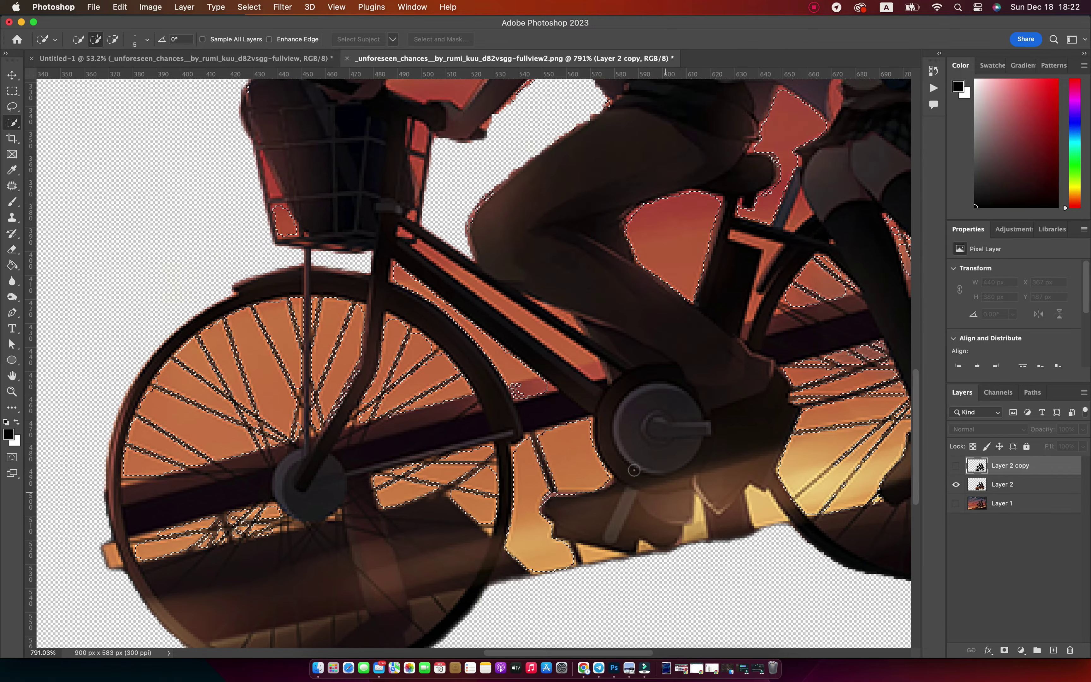
{"action": "scroll", "coordinate": [634, 471], "scroll_direction": "up", "scroll_amount": 1}
Step: Briefly show Layer 2 copy to check the bike, then hide it and select Layer 2
{"action": "left_click", "coordinate": [956, 465]}
{"action": "left_click", "coordinate": [572, 374]}
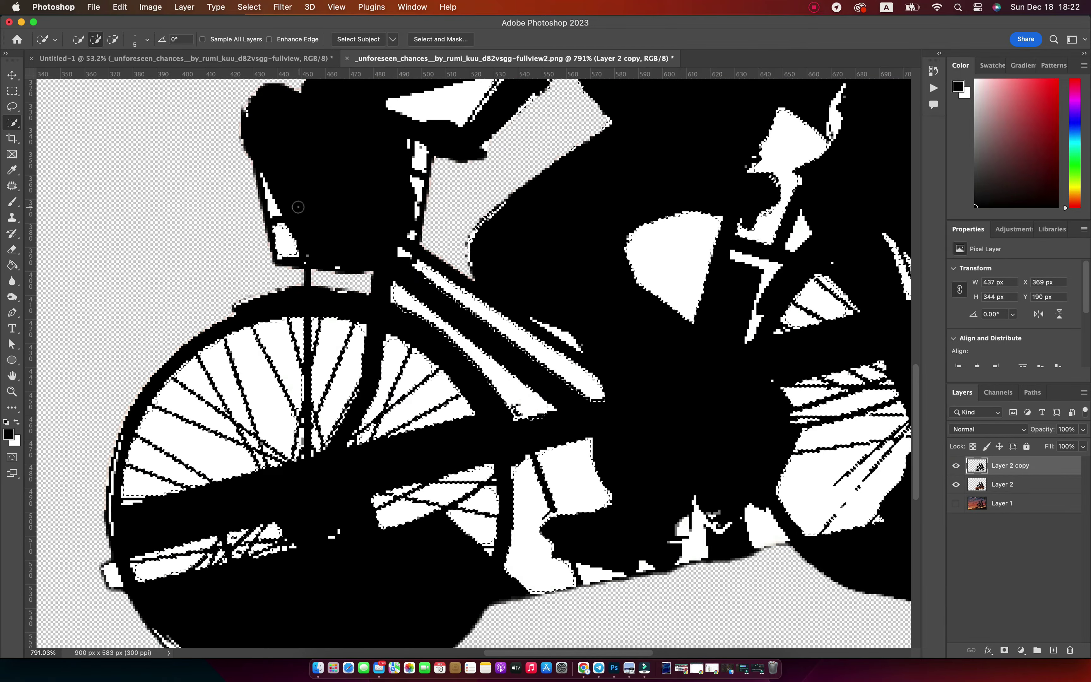
{"action": "left_click_drag", "start_coordinate": [298, 207], "coordinate": [458, 179]}
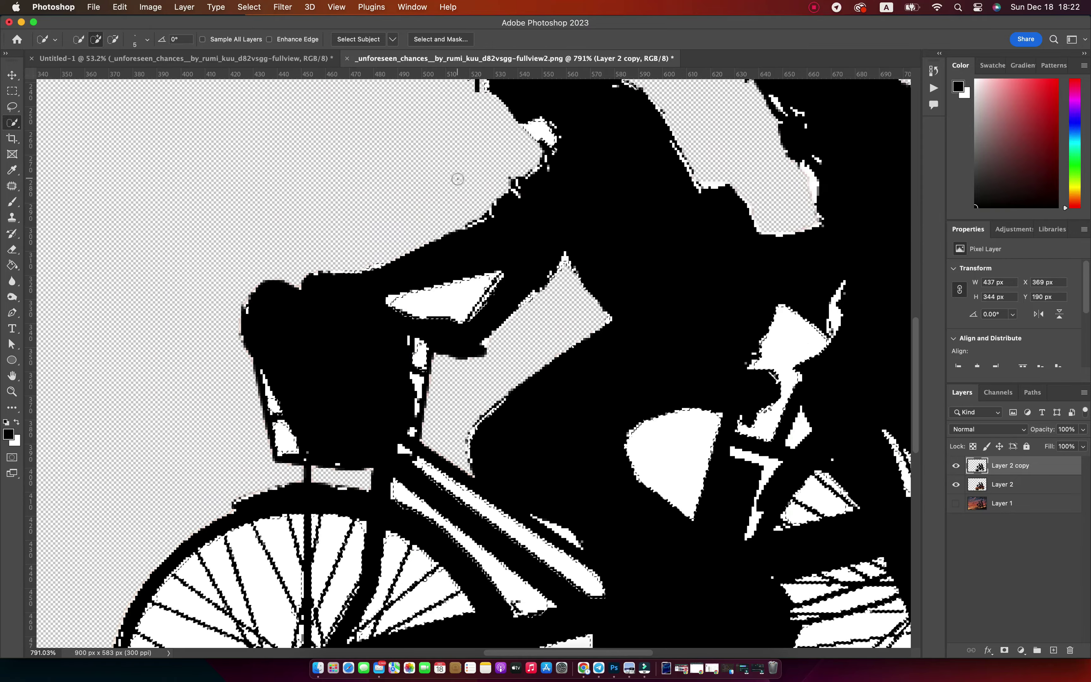
{"action": "left_click", "coordinate": [956, 465]}
{"action": "left_click", "coordinate": [1002, 484]}
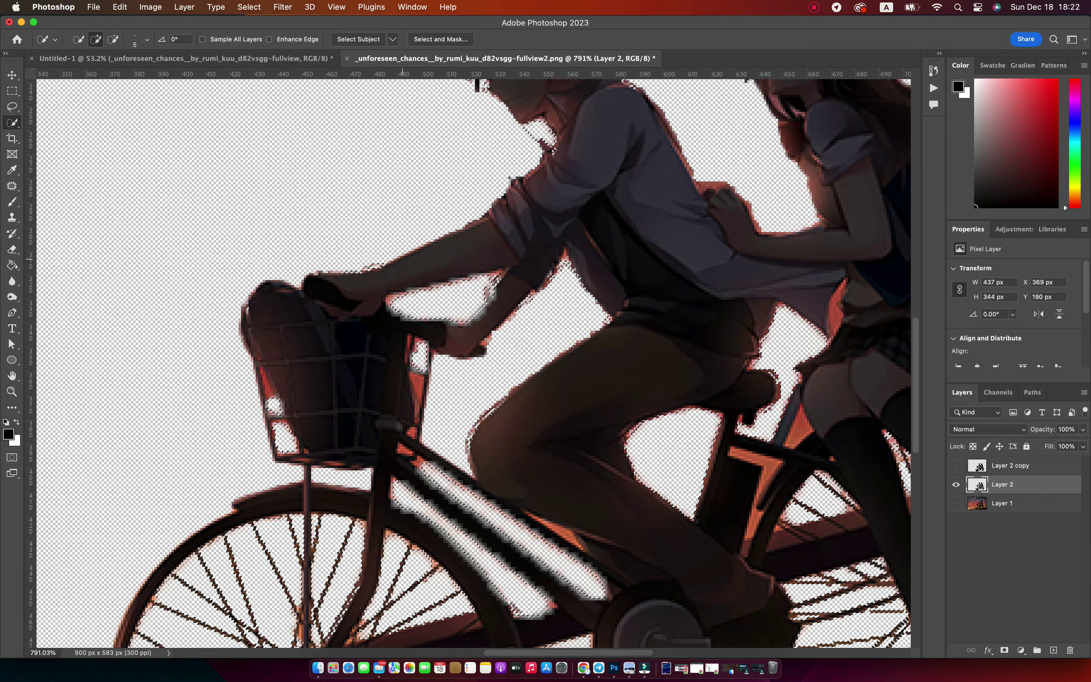
Step: Zoom out and lasso-delete the leftover bar pieces inside the front wheel near the hub
{"action": "key", "text": "z"}
{"action": "mouse_move", "coordinate": [360, 267]}
{"action": "left_mouse_down"}
{"action": "mouse_move", "coordinate": [539, 383]}
{"action": "mouse_move", "coordinate": [285, 507]}
{"action": "mouse_move", "coordinate": [340, 386]}
{"action": "mouse_move", "coordinate": [364, 397]}
{"action": "left_mouse_up"}
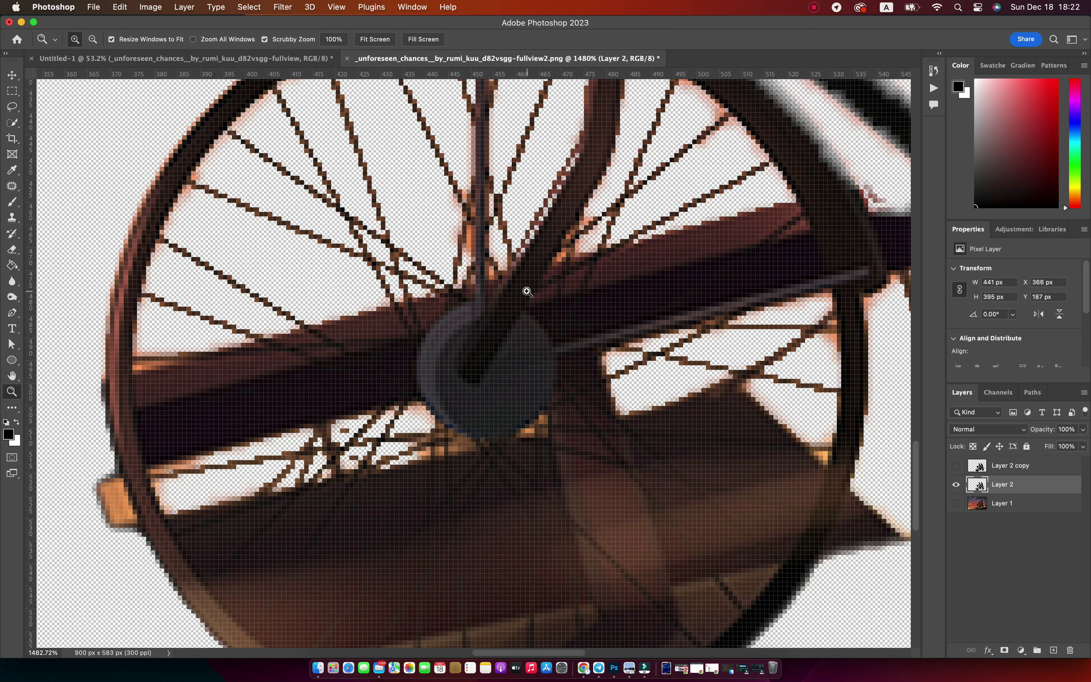
{"action": "key", "text": "l"}
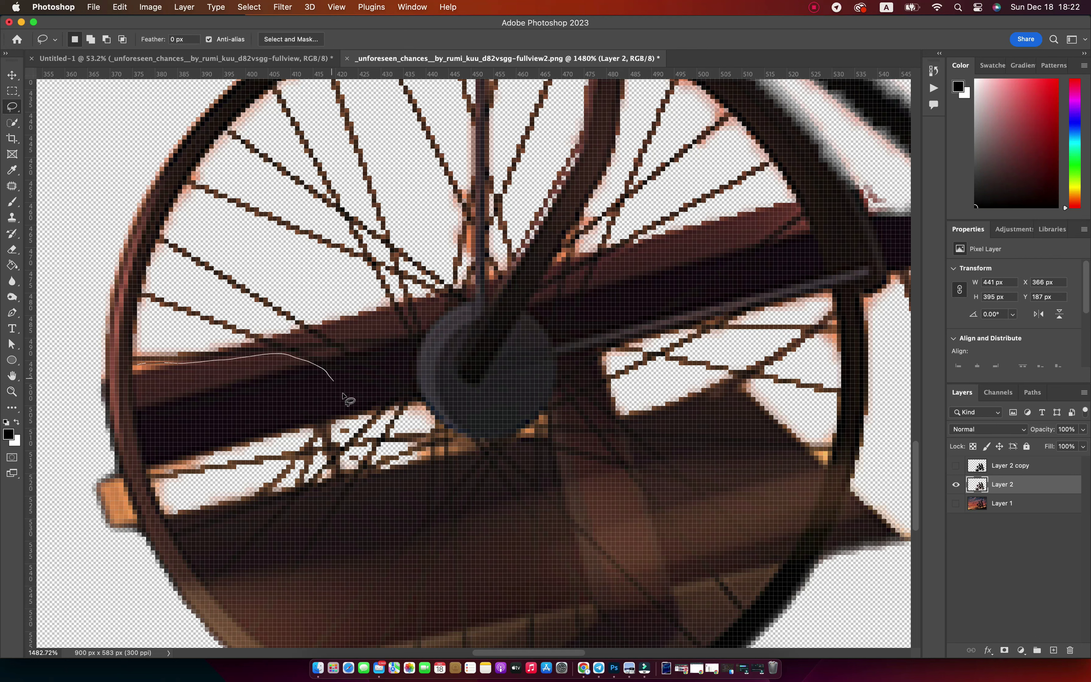
{"action": "left_click_drag", "start_coordinate": [142, 421], "coordinate": [135, 365]}
{"action": "key", "text": "Delete"}
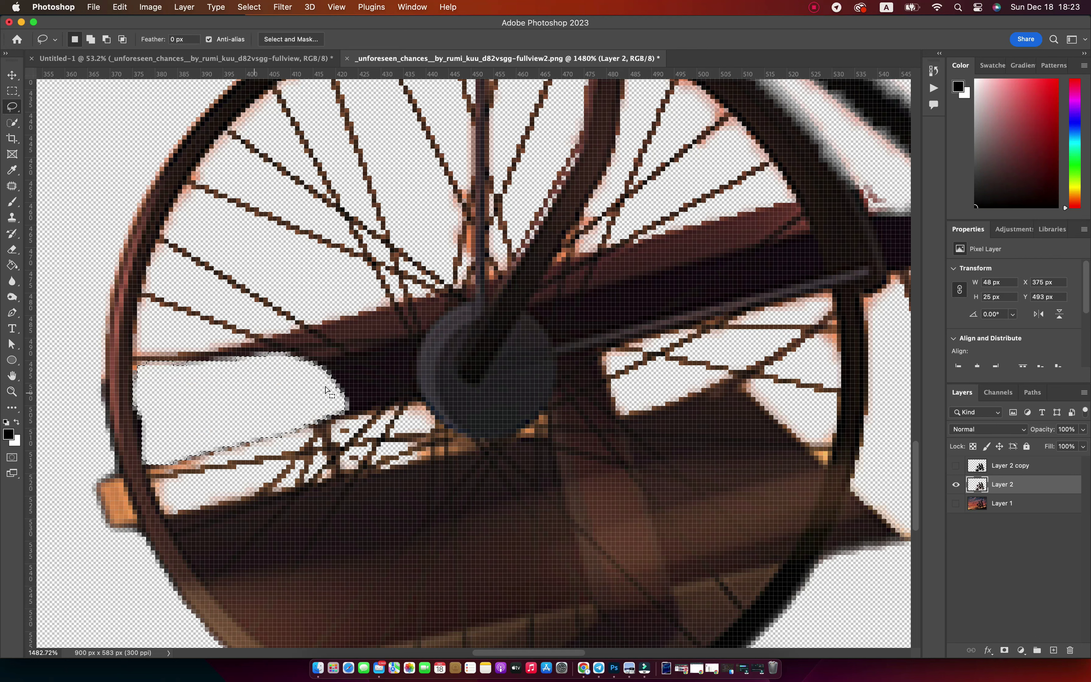
{"action": "left_click_drag", "start_coordinate": [219, 356], "coordinate": [314, 329]}
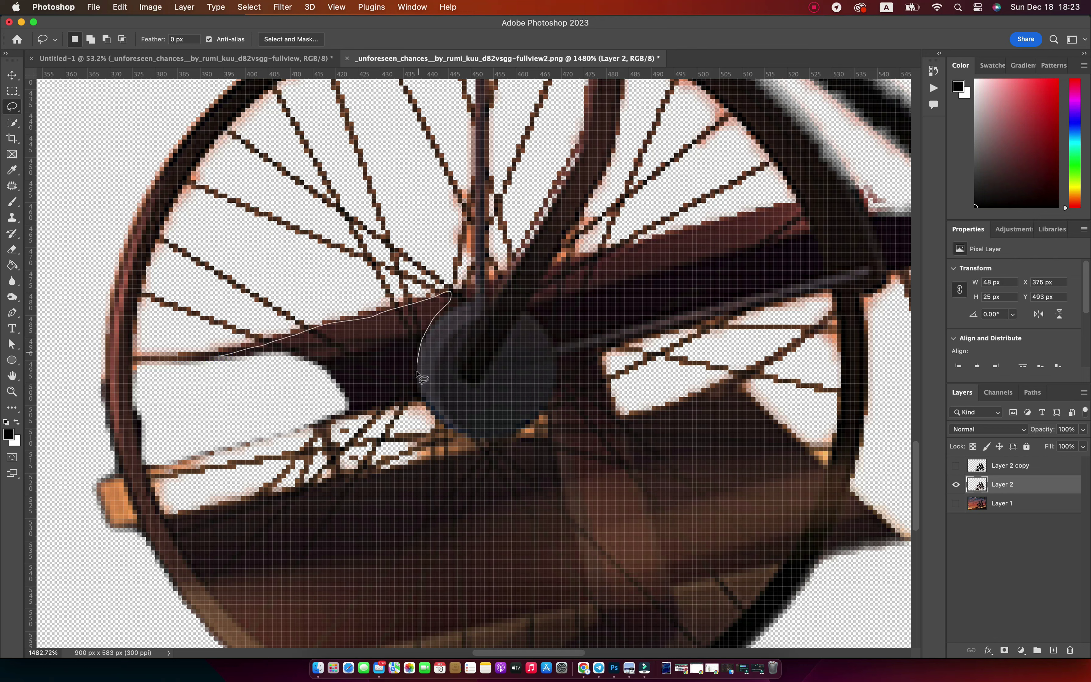
{"action": "left_click_drag", "start_coordinate": [210, 382], "coordinate": [212, 380]}
{"action": "key", "text": "Delete"}
Step: Lasso-delete the remaining bar sections and the small patch below the hub
{"action": "left_click_drag", "start_coordinate": [602, 256], "coordinate": [697, 217]}
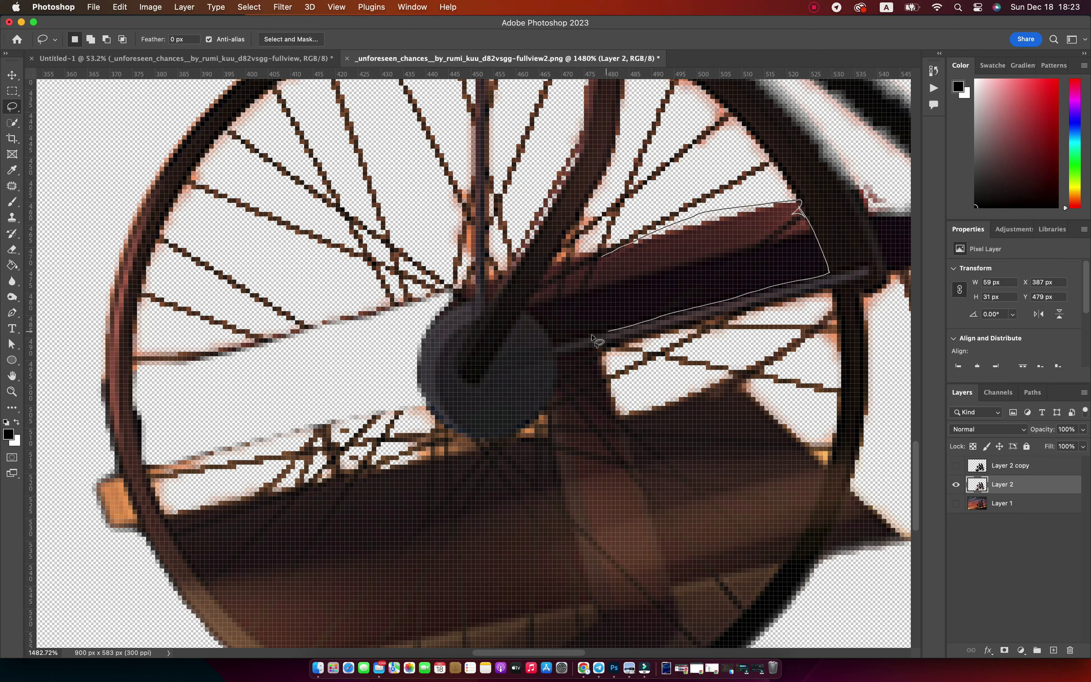
{"action": "left_click_drag", "start_coordinate": [535, 305], "coordinate": [535, 301]}
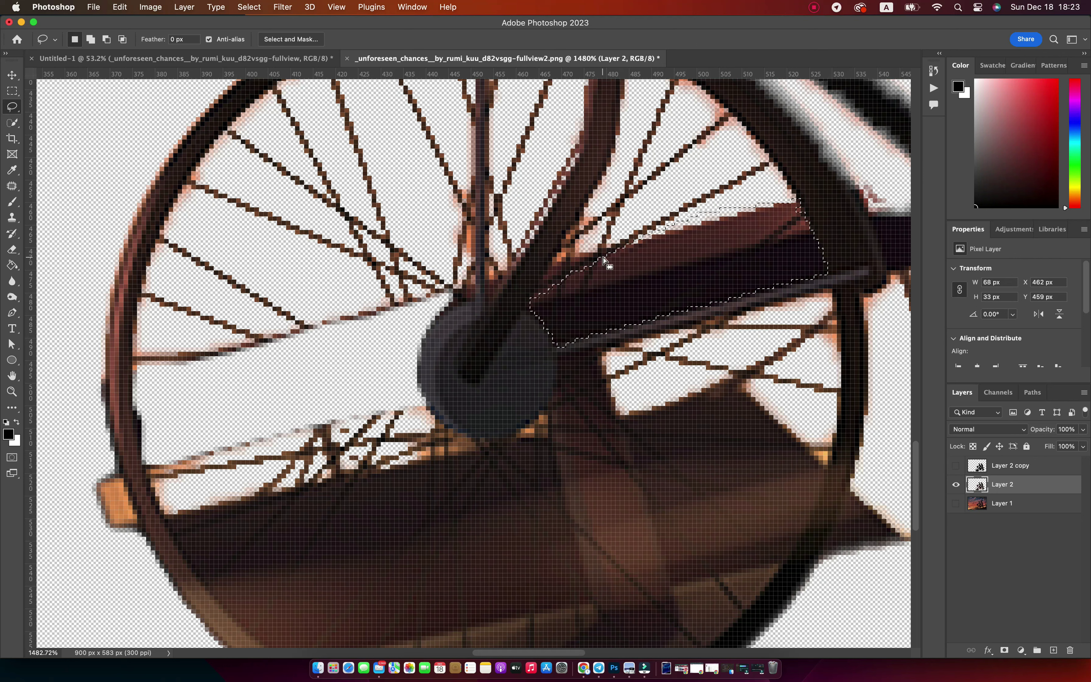
{"action": "key", "text": "Delete"}
{"action": "left_click", "coordinate": [731, 237]}
{"action": "left_click_drag", "start_coordinate": [587, 239], "coordinate": [555, 273]}
{"action": "key", "text": "Delete"}
{"action": "left_click_drag", "start_coordinate": [598, 370], "coordinate": [580, 363]}
{"action": "key", "text": "Delete"}
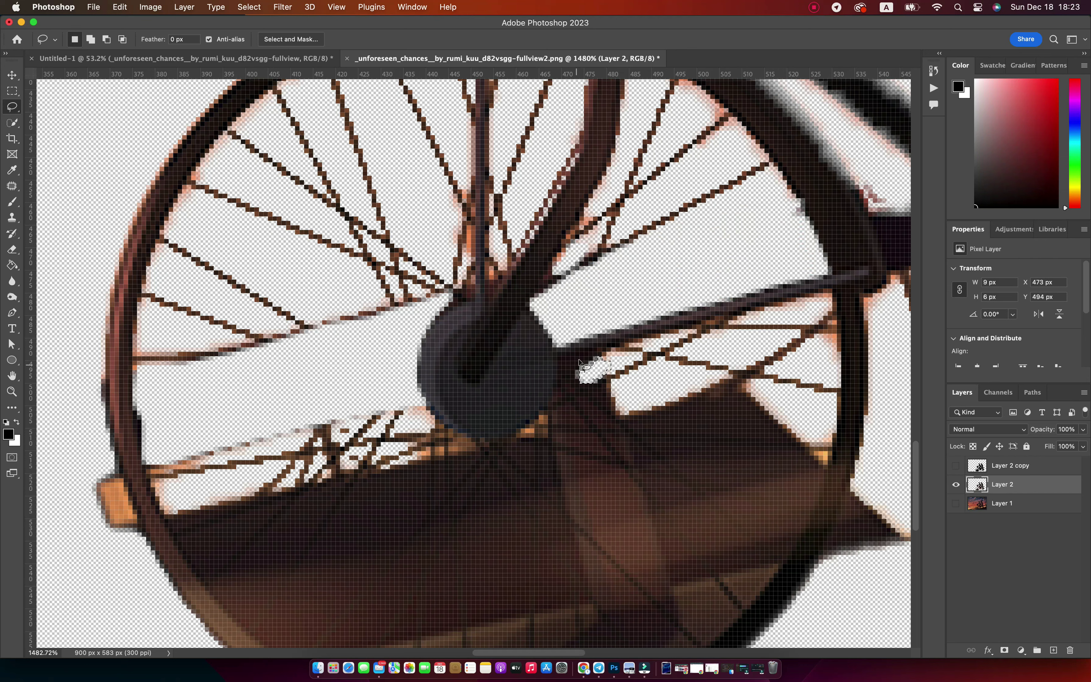
Step: Erase the leftover background patches near the crank and inside the wheel
{"action": "scroll", "coordinate": [631, 348], "scroll_direction": "right", "scroll_amount": 10}
{"action": "scroll", "coordinate": [332, 356], "scroll_direction": "right", "scroll_amount": 5}
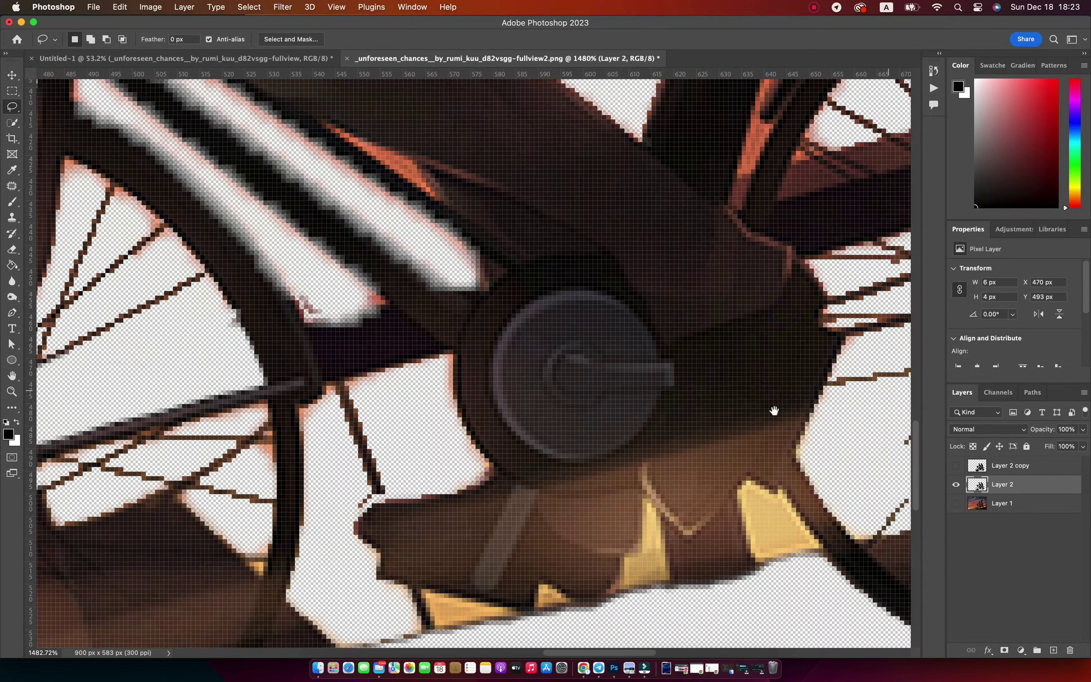
{"action": "scroll", "coordinate": [772, 409], "scroll_direction": "right", "scroll_amount": 5}
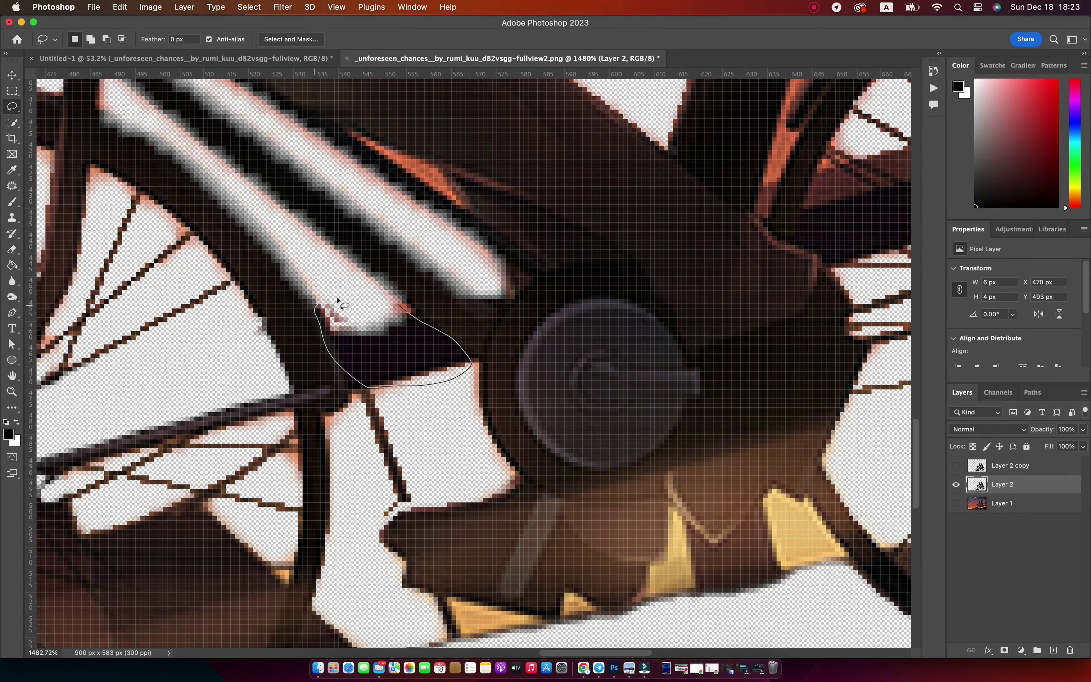
{"action": "left_click_drag", "start_coordinate": [338, 300], "coordinate": [318, 306]}
{"action": "key", "text": "Delete"}
{"action": "scroll", "coordinate": [315, 392], "scroll_direction": "right", "scroll_amount": 10}
{"action": "scroll", "coordinate": [316, 392], "scroll_direction": "up", "scroll_amount": 3}
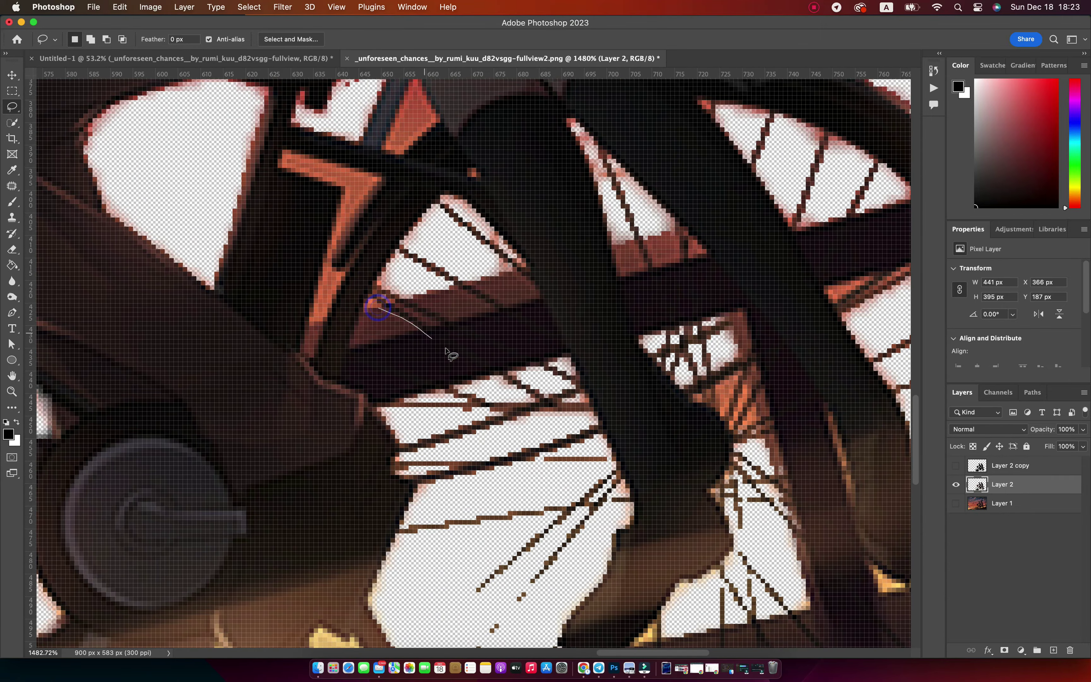
{"action": "left_click_drag", "start_coordinate": [369, 310], "coordinate": [366, 308]}
{"action": "key", "text": "Delete"}
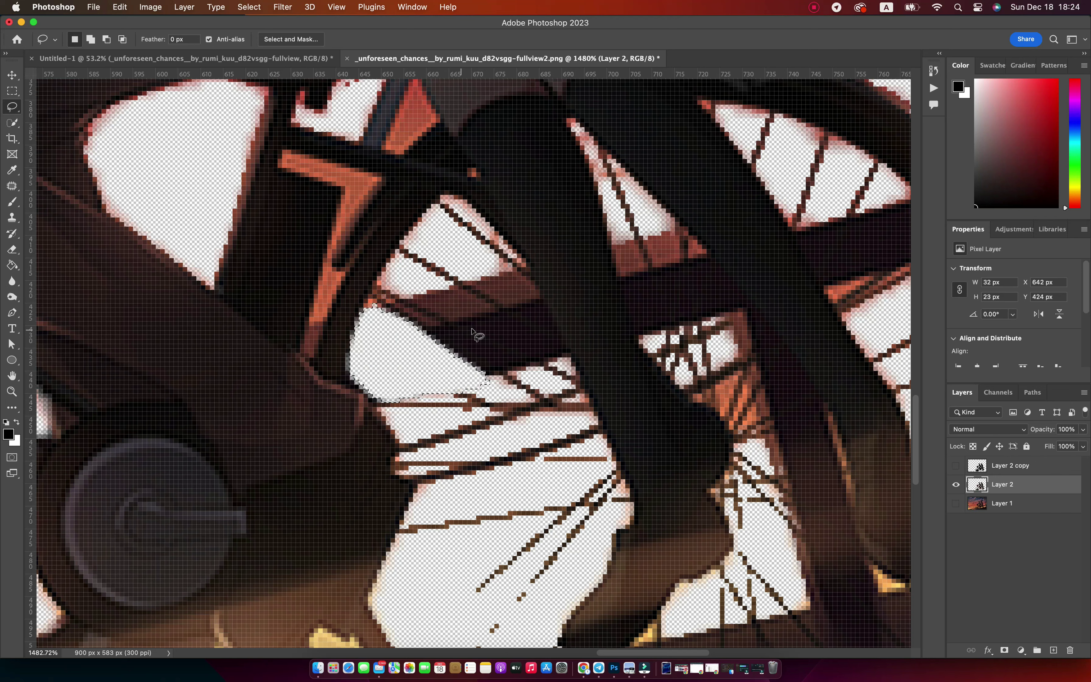
Step: Erase the patches between the spokes and beside the frame tube
{"action": "left_click_drag", "start_coordinate": [447, 281], "coordinate": [532, 373]}
{"action": "left_click_drag", "start_coordinate": [444, 336], "coordinate": [446, 341]}
{"action": "key", "text": "Delete"}
{"action": "left_click_drag", "start_coordinate": [565, 351], "coordinate": [507, 323]}
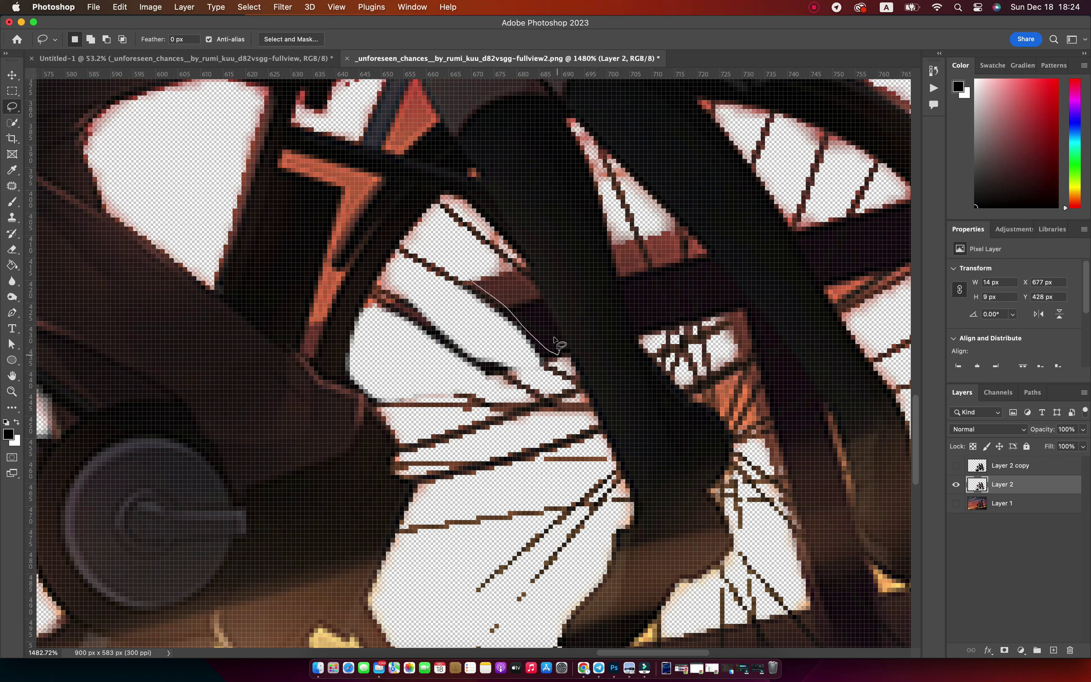
{"action": "left_click_drag", "start_coordinate": [495, 273], "coordinate": [473, 279]}
{"action": "key", "text": "Delete"}
Step: Erase the last spoke gaps and the rear-wheel patch, then deselect
{"action": "left_click_drag", "start_coordinate": [614, 244], "coordinate": [631, 313]}
{"action": "mouse_move", "coordinate": [638, 246]}
{"action": "left_mouse_down"}
{"action": "mouse_move", "coordinate": [615, 245]}
{"action": "mouse_move", "coordinate": [718, 316]}
{"action": "left_mouse_up"}
{"action": "key", "text": "Delete"}
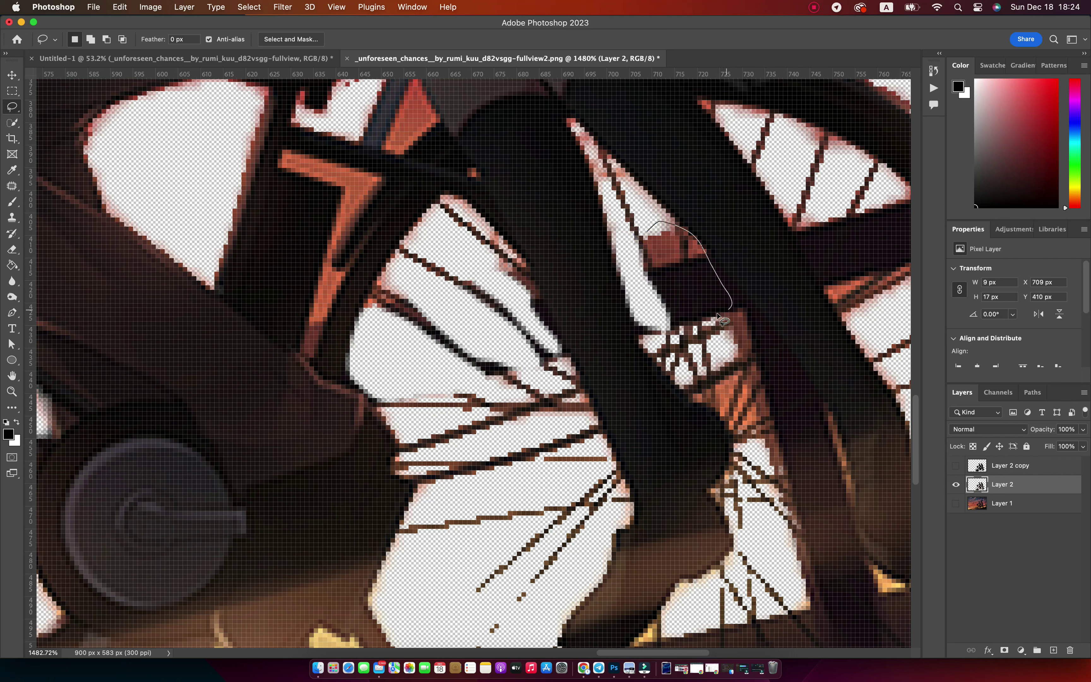
{"action": "left_click_drag", "start_coordinate": [648, 234], "coordinate": [649, 233]}
{"action": "key", "text": "Delete"}
{"action": "key", "text": "ctrl+d"}
{"action": "scroll", "coordinate": [575, 270], "scroll_direction": "right", "scroll_amount": 5}
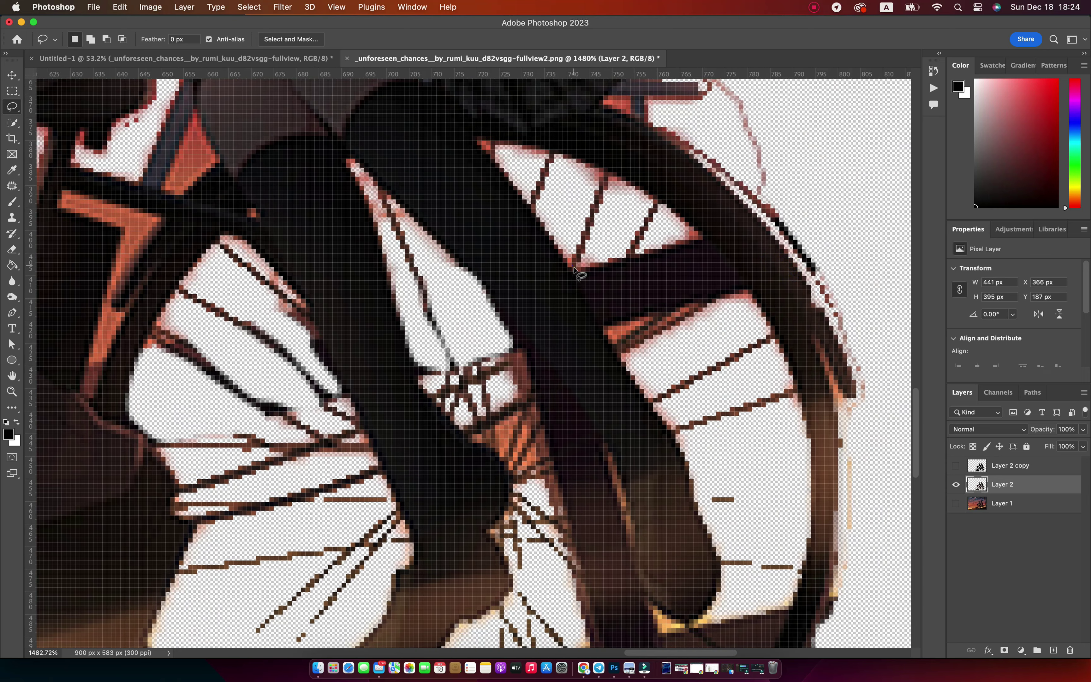
{"action": "left_click_drag", "start_coordinate": [579, 271], "coordinate": [577, 268]}
{"action": "key", "text": "Delete"}
{"action": "key", "text": "ctrl+d"}
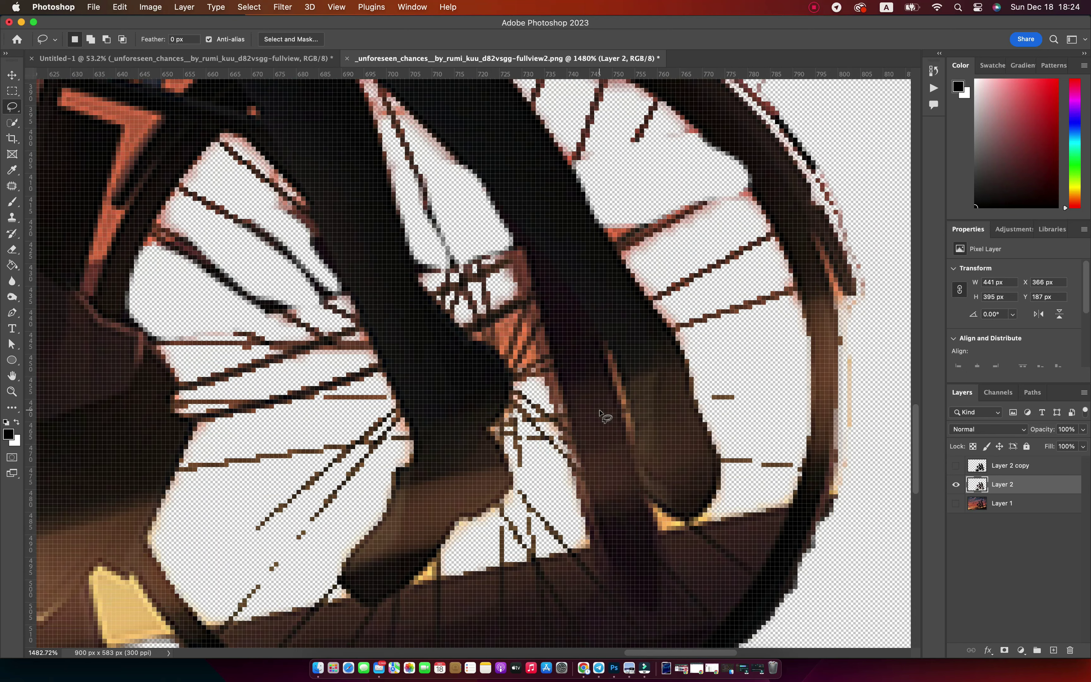
{"action": "left_click_drag", "start_coordinate": [674, 285], "coordinate": [635, 317]}
Step: Zoom out to the whole bicycle and duplicate Layer 2 as Layer 2 copy 2
{"action": "key", "text": "z"}
{"action": "scroll", "coordinate": [635, 317], "scroll_direction": "down", "scroll_amount": 5}
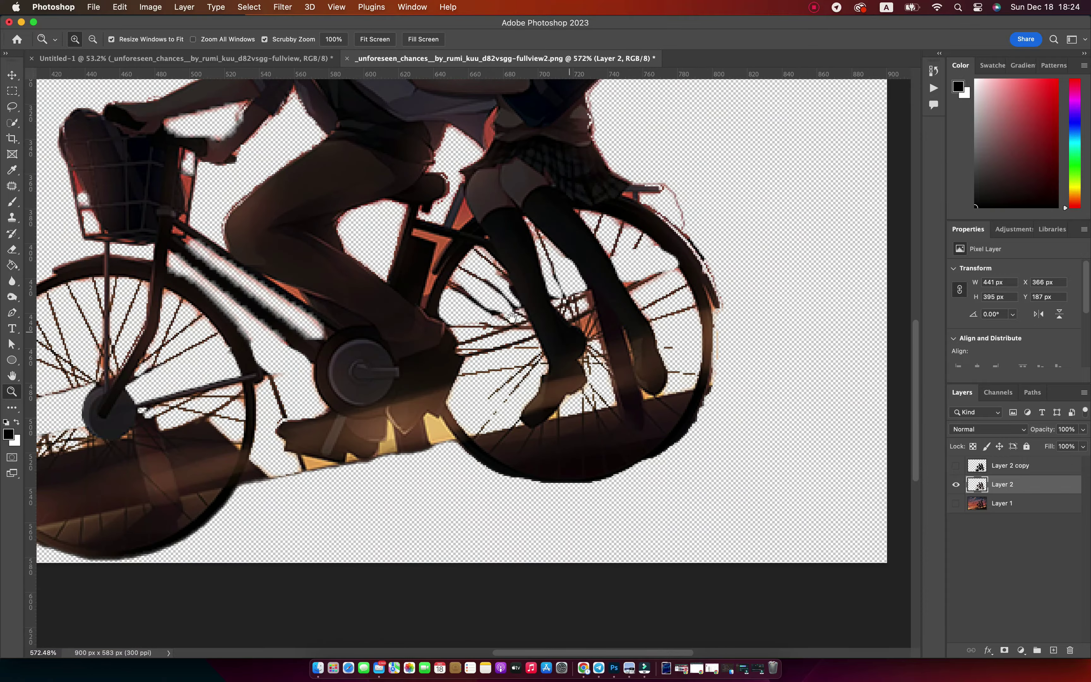
{"action": "left_click", "coordinate": [687, 256], "text": "alt"}
{"action": "scroll", "coordinate": [663, 276], "scroll_direction": "up", "scroll_amount": 2}
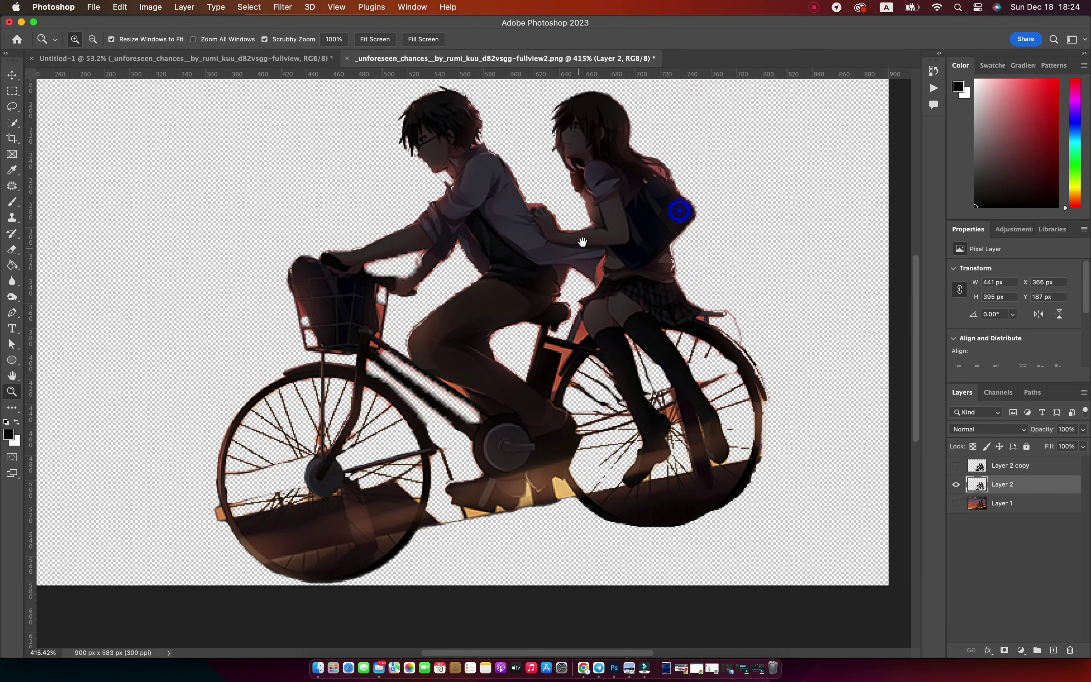
{"action": "key", "text": "v"}
{"action": "key", "text": "ctrl+j"}
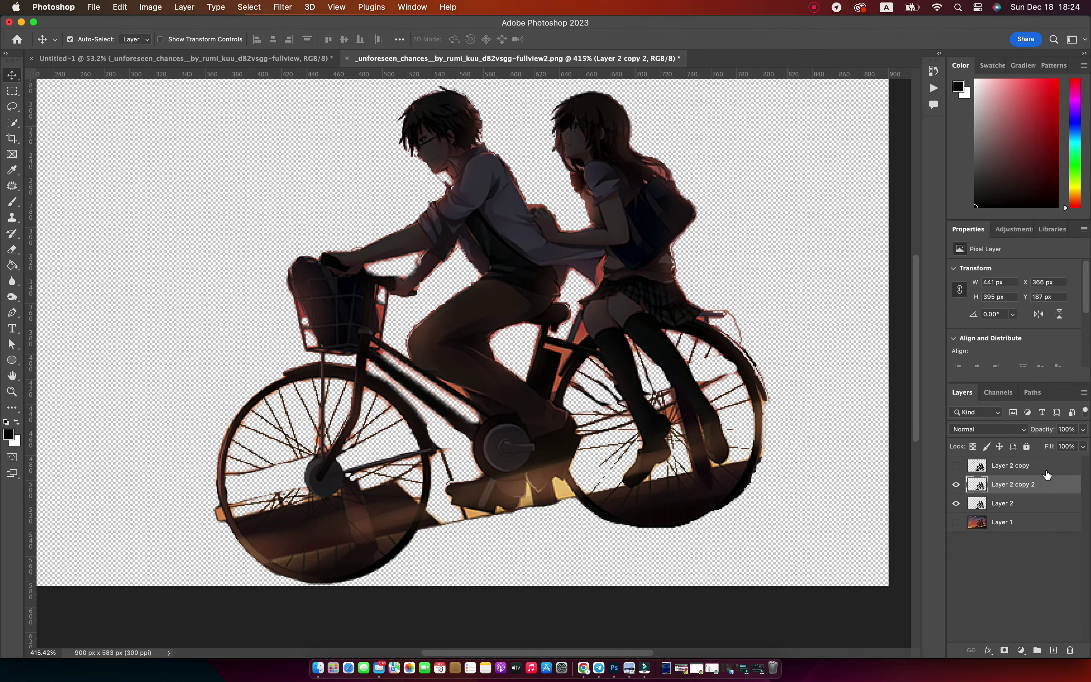
Step: Apply Levels with inputs 40 / 0.38 / 214 to turn the duplicate into a silhouette
{"action": "key", "text": "ctrl+l"}
{"action": "left_click_drag", "start_coordinate": [742, 230], "coordinate": [780, 231]}
{"action": "mouse_move", "coordinate": [665, 230]}
{"action": "left_mouse_down"}
{"action": "mouse_move", "coordinate": [717, 232]}
{"action": "mouse_move", "coordinate": [690, 233]}
{"action": "left_mouse_up"}
{"action": "left_click_drag", "start_coordinate": [820, 231], "coordinate": [795, 232]}
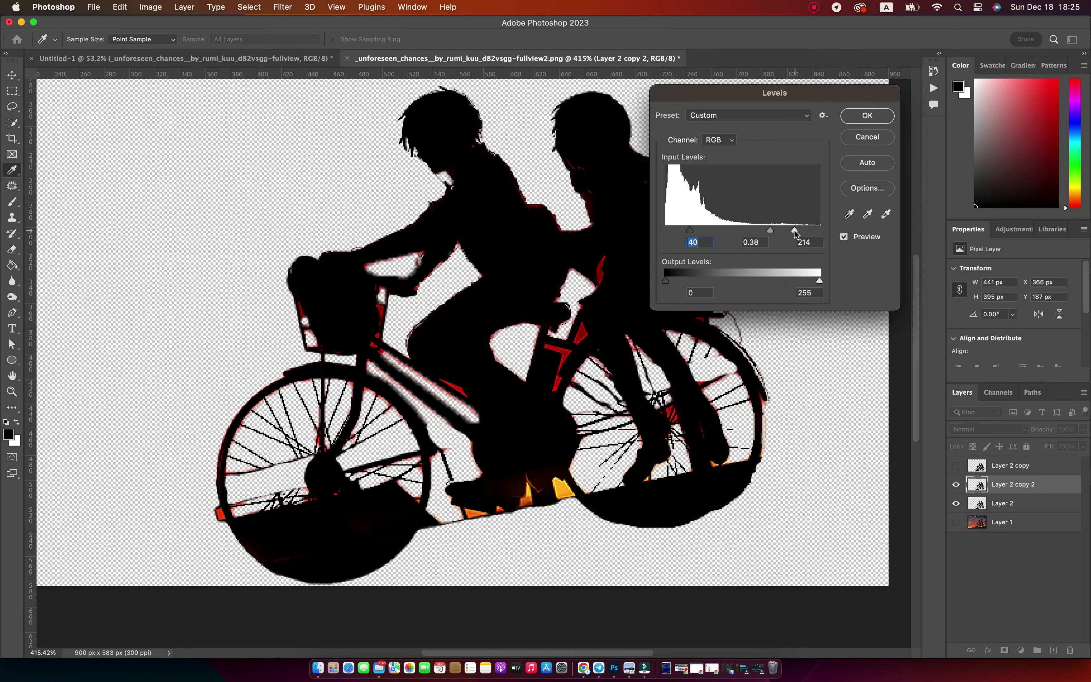
{"action": "left_click", "coordinate": [867, 115]}
Step: Toggle the silhouette layer to compare with the coloured original, leaving it visible
{"action": "key", "text": "v"}
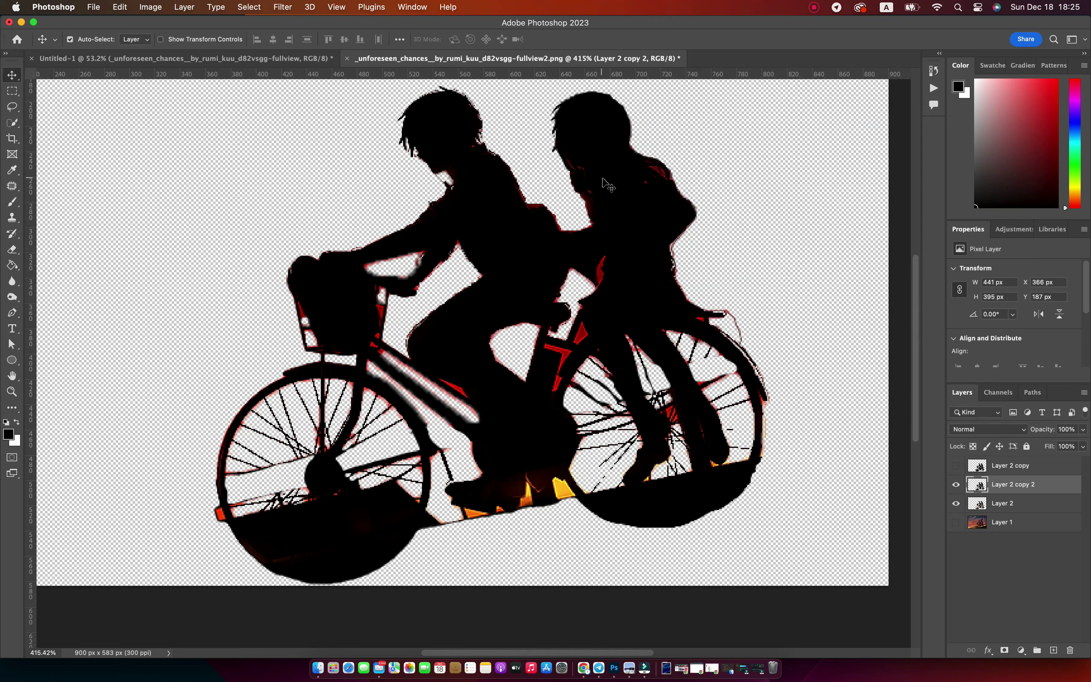
{"action": "key", "text": "b"}
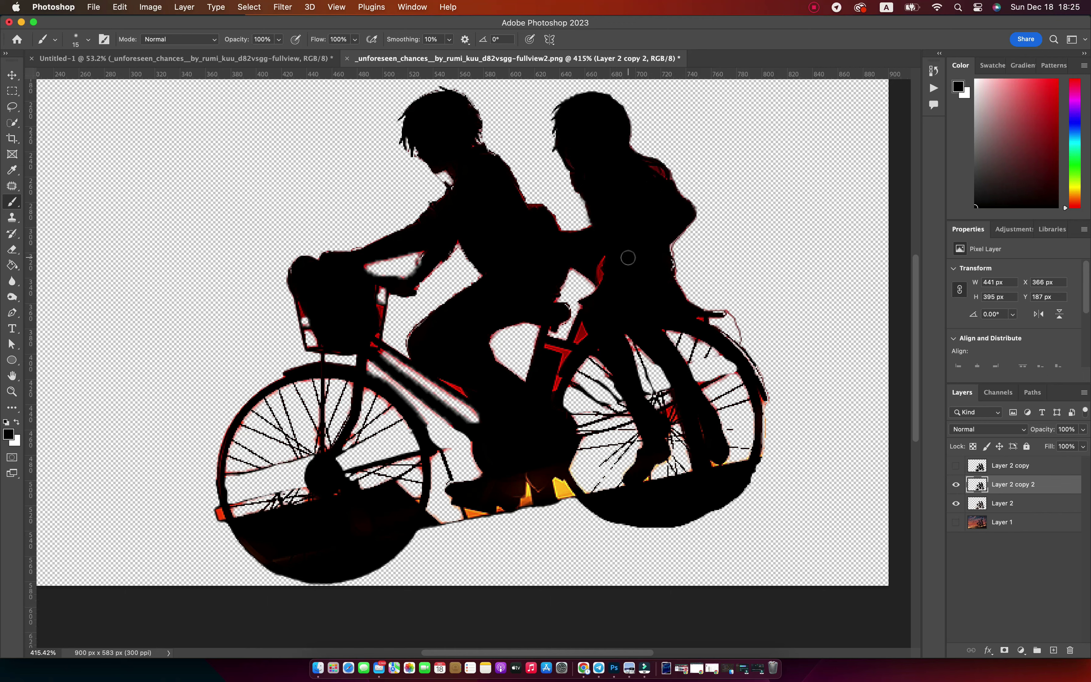
{"action": "left_click", "coordinate": [956, 485]}
{"action": "left_click", "coordinate": [956, 484]}
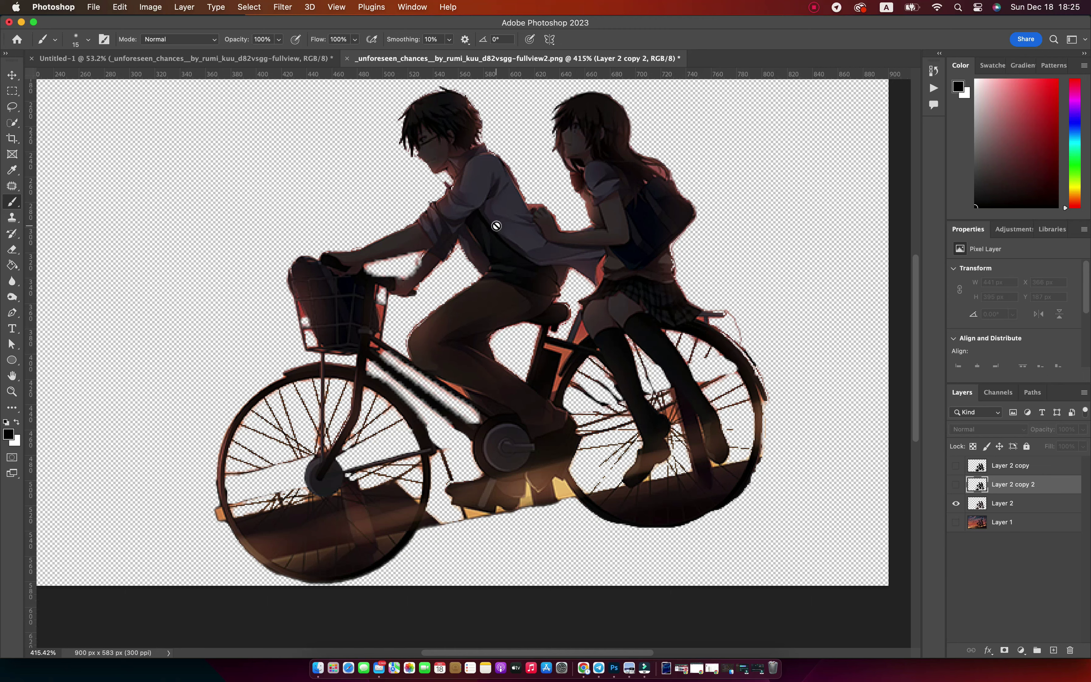
{"action": "left_click", "coordinate": [956, 485]}
{"action": "left_click", "coordinate": [956, 485]}
{"action": "left_click", "coordinate": [956, 486]}
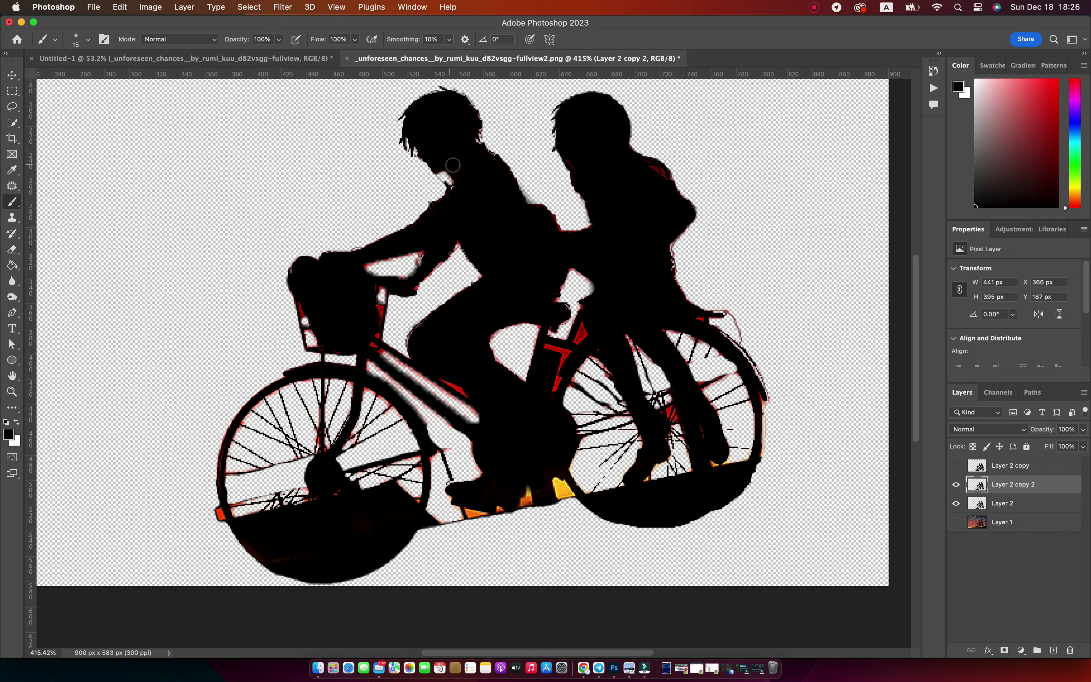
{"action": "left_click", "coordinate": [956, 465]}
{"action": "left_click", "coordinate": [956, 485]}
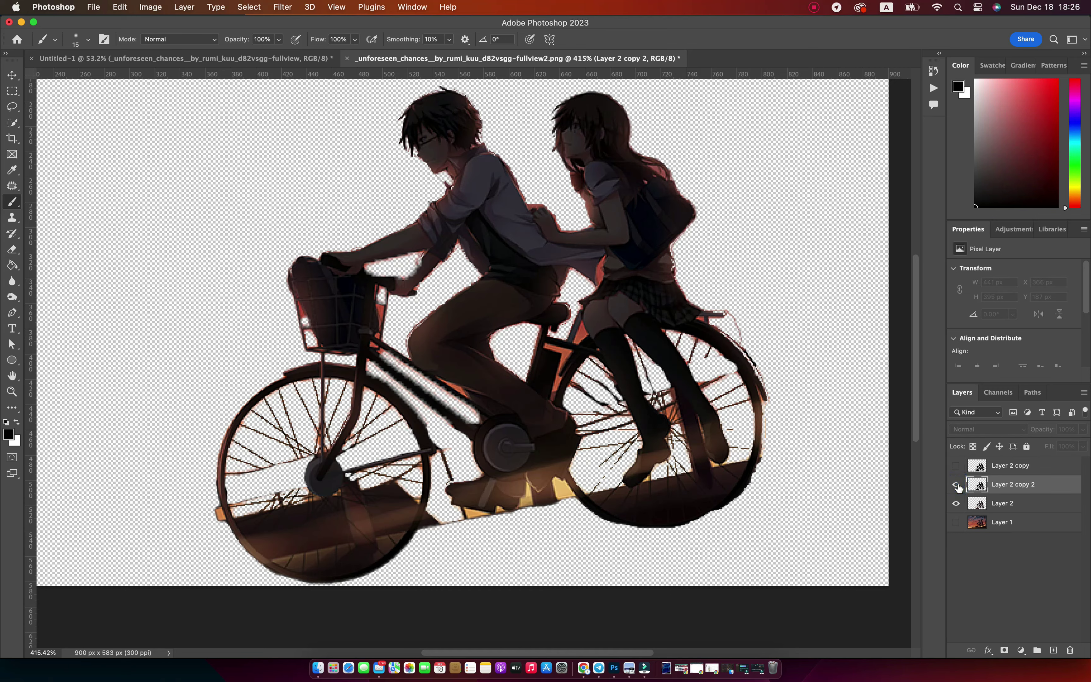
{"action": "left_click", "coordinate": [956, 484]}
{"action": "left_click", "coordinate": [956, 484]}
{"action": "left_click", "coordinate": [957, 484]}
{"action": "left_click", "coordinate": [956, 484]}
{"action": "left_click", "coordinate": [249, 7]}
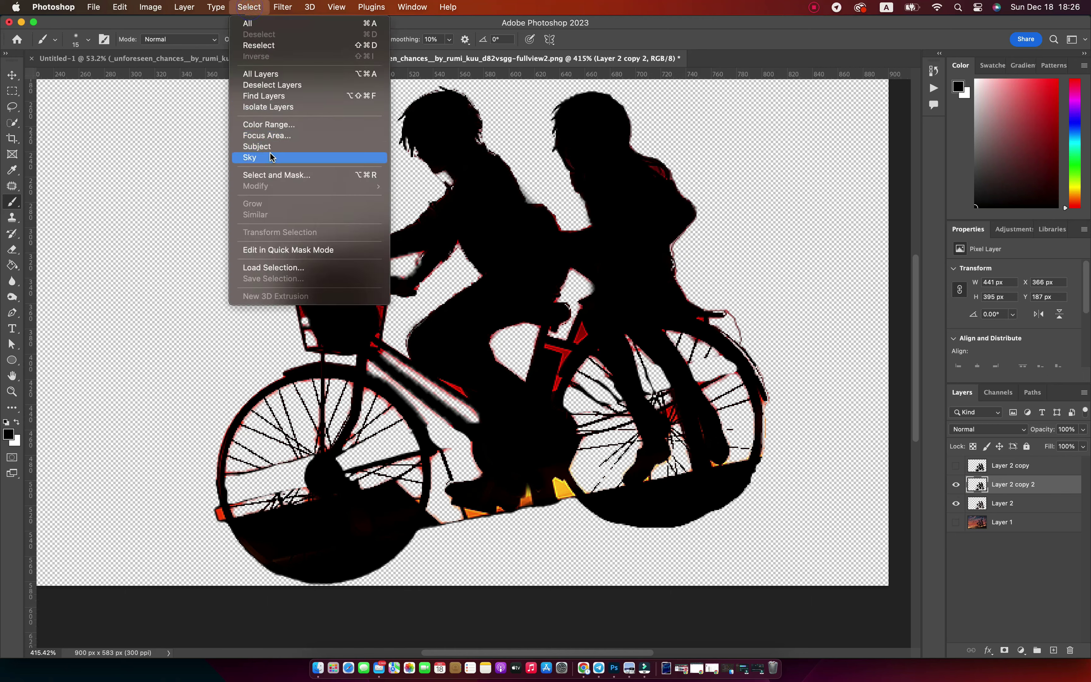
Step: Select the Shadows colour range with a widened range and lower fuzziness
{"action": "left_click", "coordinate": [266, 139]}
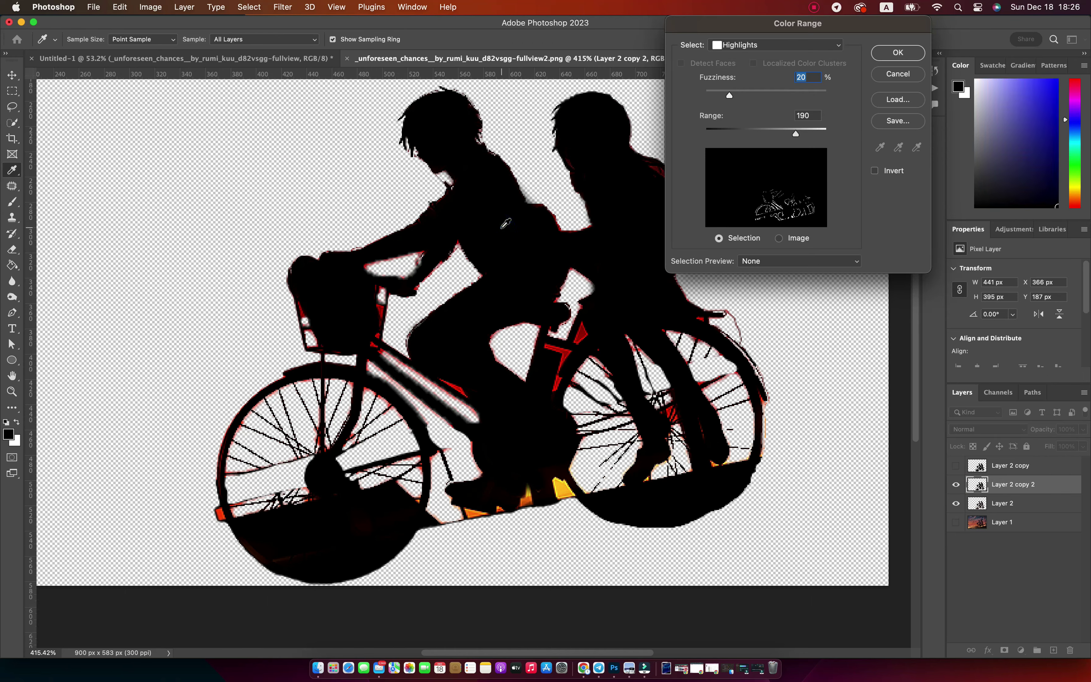
{"action": "left_click", "coordinate": [775, 45]}
{"action": "left_click", "coordinate": [740, 66]}
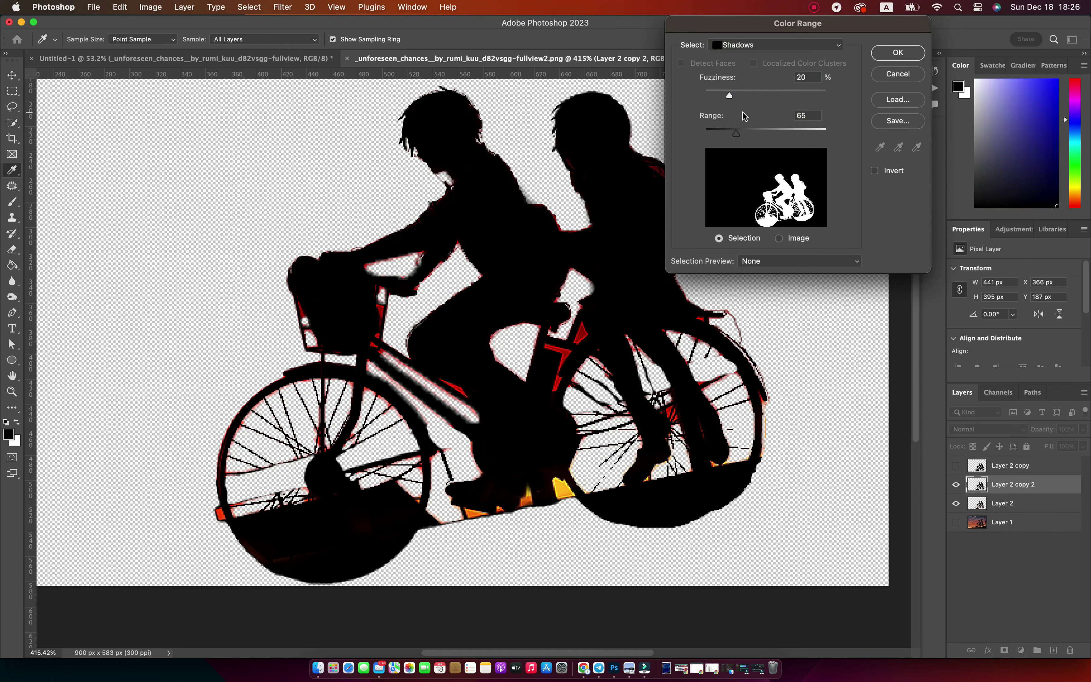
{"action": "left_click_drag", "start_coordinate": [746, 135], "coordinate": [785, 135]}
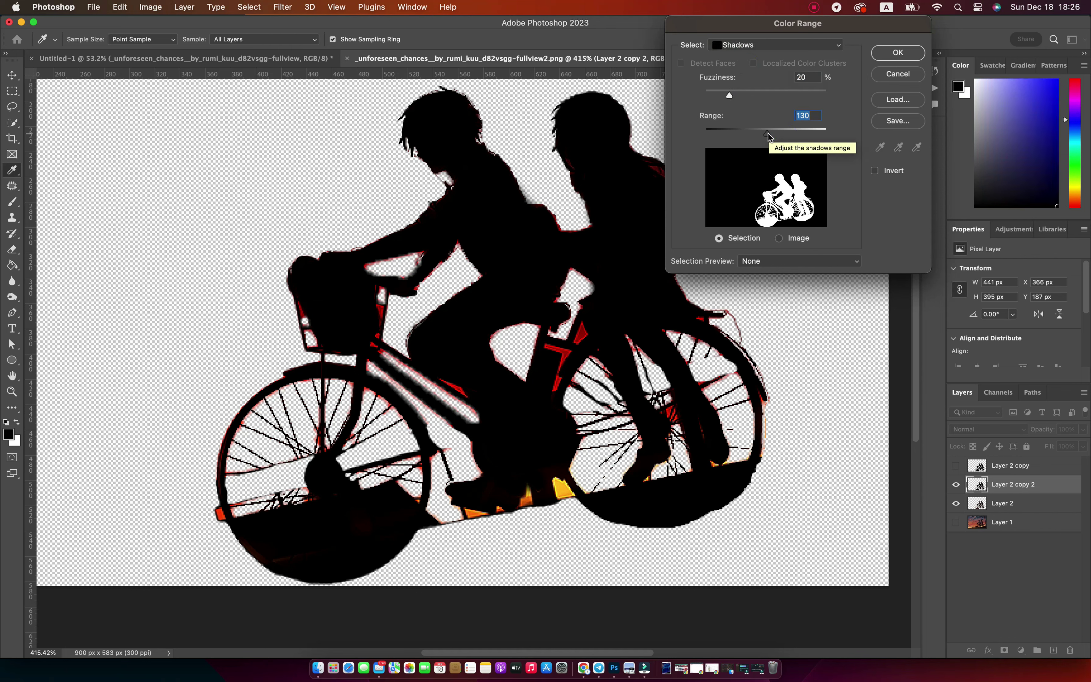
{"action": "left_click_drag", "start_coordinate": [729, 95], "coordinate": [715, 95]}
{"action": "left_click_drag", "start_coordinate": [767, 134], "coordinate": [792, 134]}
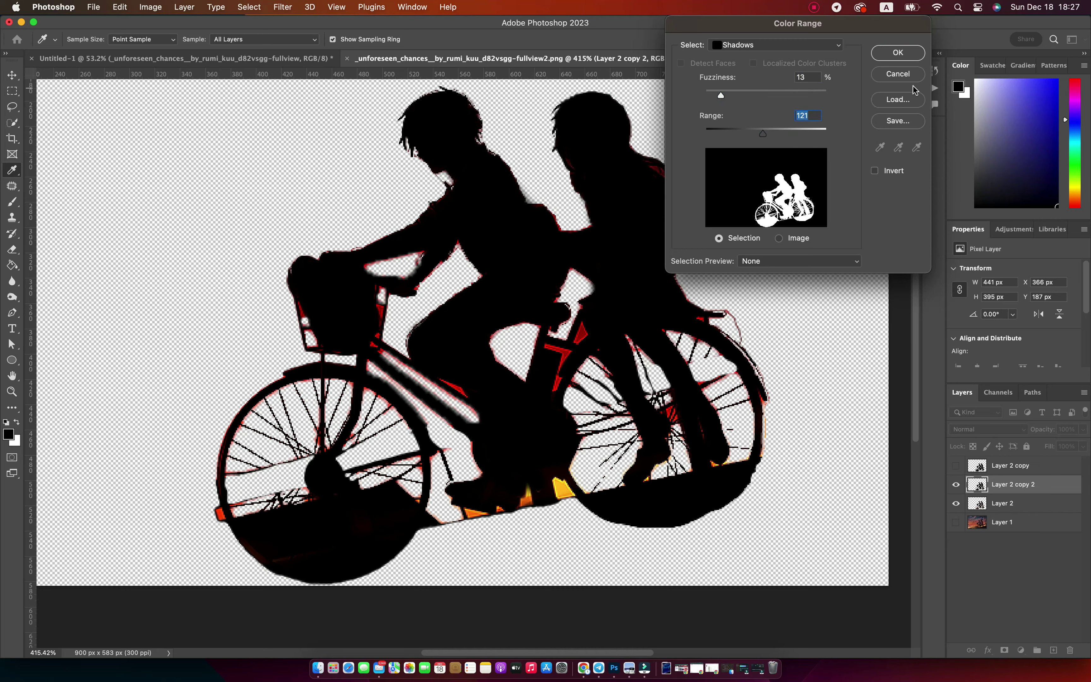
{"action": "left_click", "coordinate": [899, 54]}
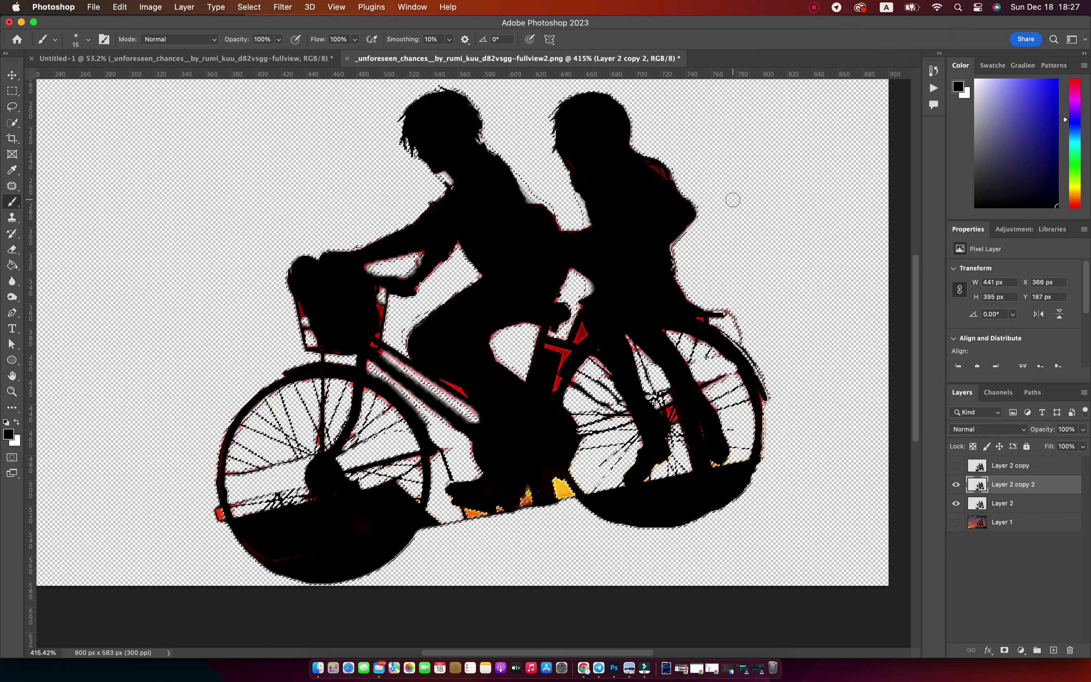
Step: Copy the shadows from Layer 2 to a new Layer 3 and show it alone
{"action": "left_click", "coordinate": [1007, 502]}
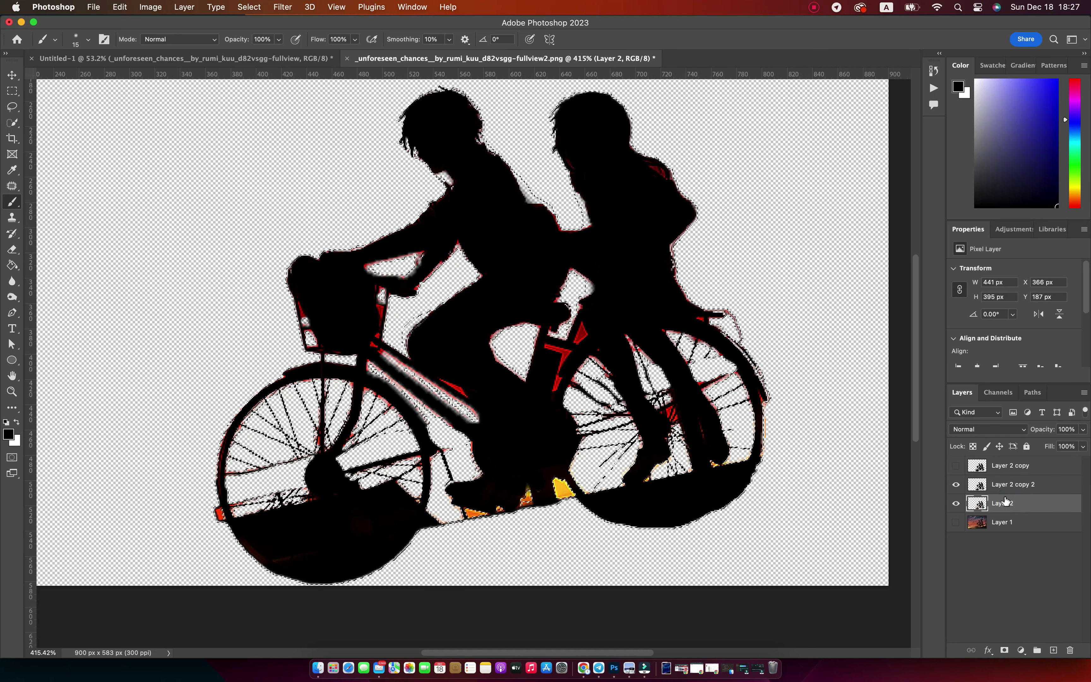
{"action": "key", "text": "super+j"}
{"action": "left_click", "coordinate": [956, 484]}
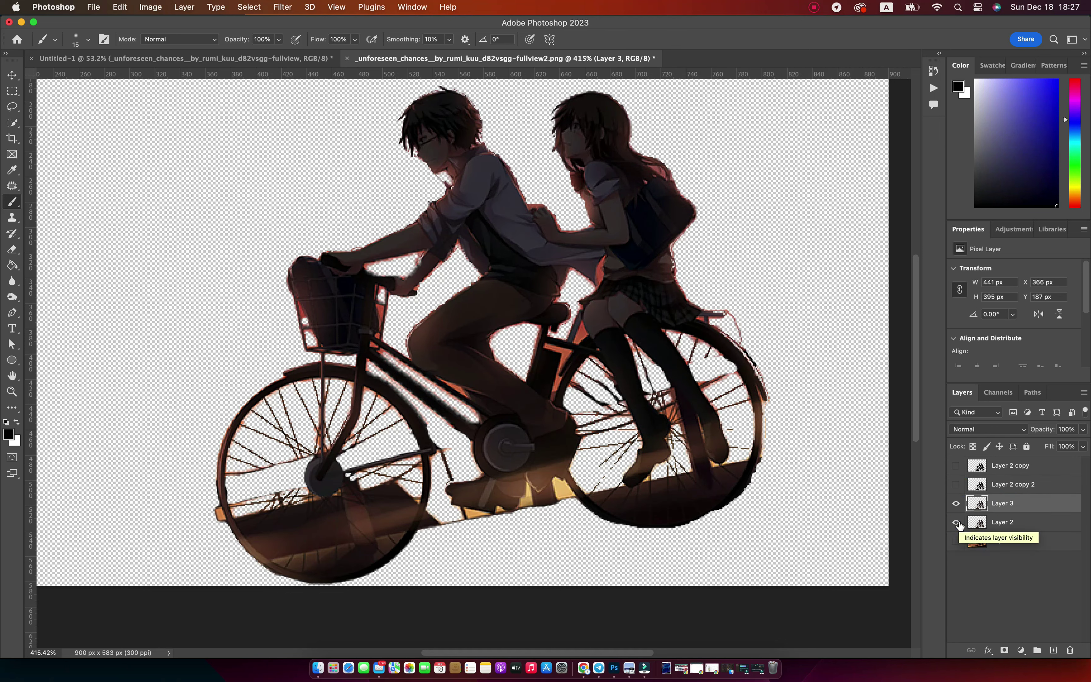
{"action": "left_click", "coordinate": [956, 522]}
{"action": "left_click", "coordinate": [956, 522]}
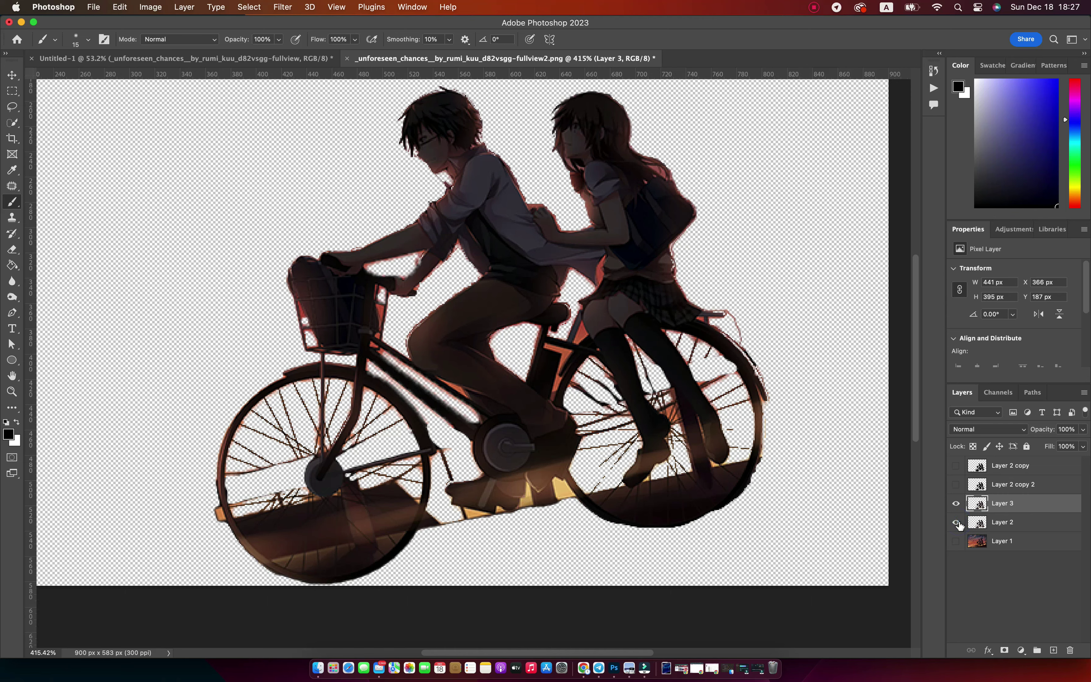
{"action": "left_click", "coordinate": [956, 523]}
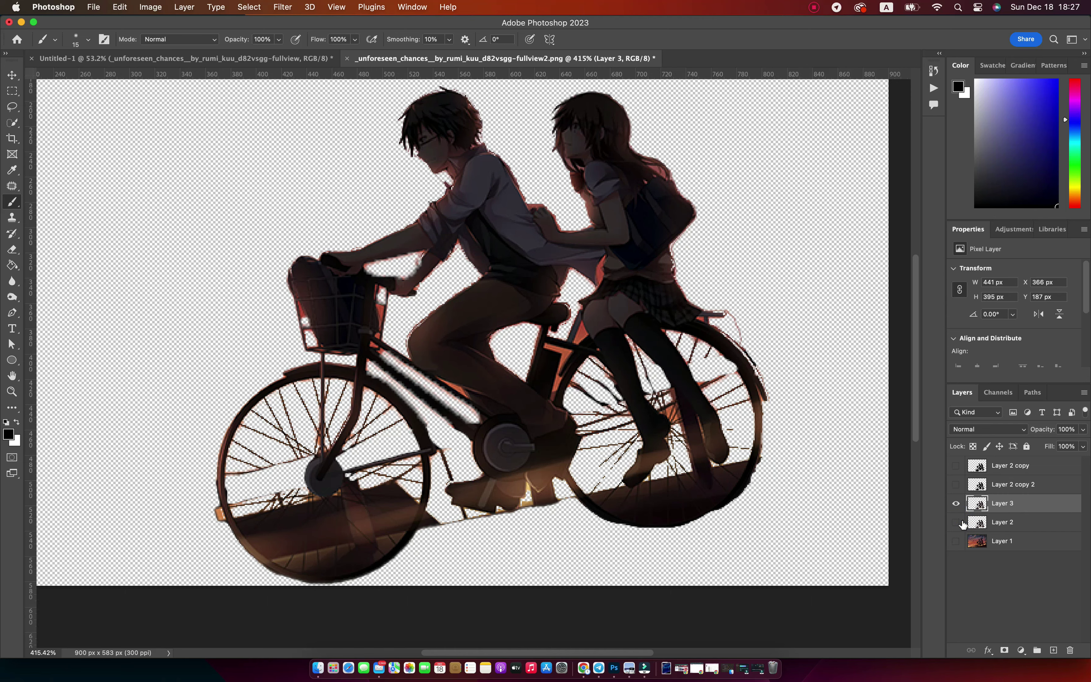
Step: Lasso and delete the stray orange strips on the bicycle's upper and lower frame
{"action": "key", "text": "v"}
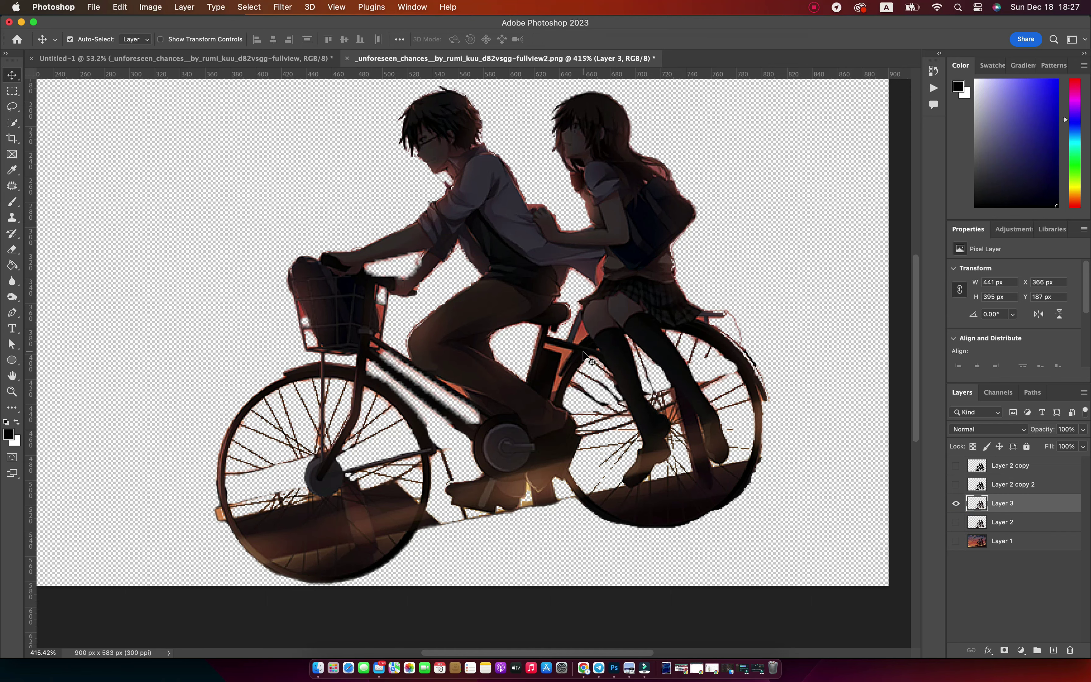
{"action": "key", "text": "l"}
{"action": "scroll", "coordinate": [586, 325], "scroll_direction": "up", "scroll_amount": 5}
{"action": "scroll", "coordinate": [633, 297], "scroll_direction": "up", "scroll_amount": 5}
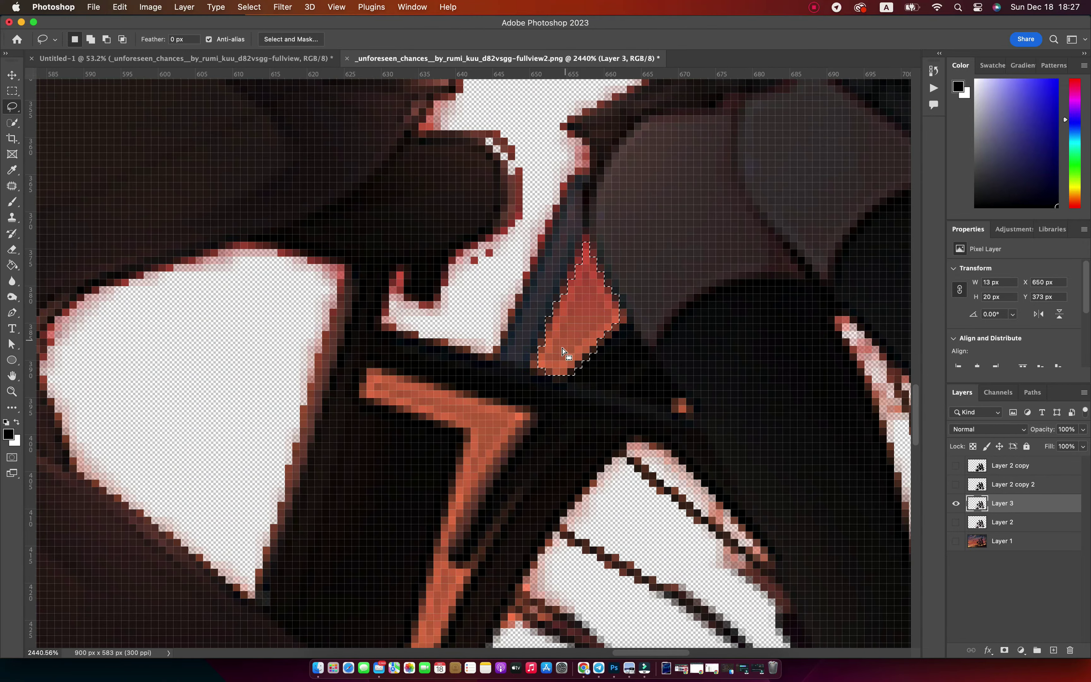
{"action": "key", "text": "Delete"}
{"action": "left_click_drag", "start_coordinate": [370, 367], "coordinate": [534, 414]}
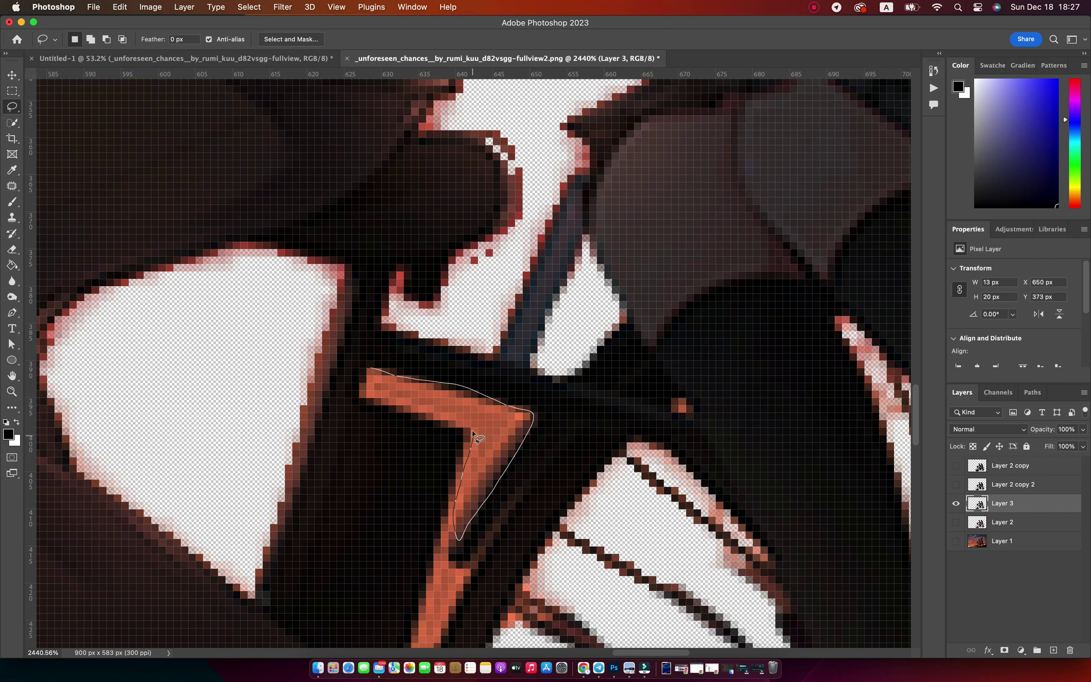
{"action": "left_click_drag", "start_coordinate": [361, 397], "coordinate": [368, 369]}
{"action": "key", "text": "Delete"}
{"action": "scroll", "coordinate": [361, 397], "scroll_direction": "down", "scroll_amount": 5}
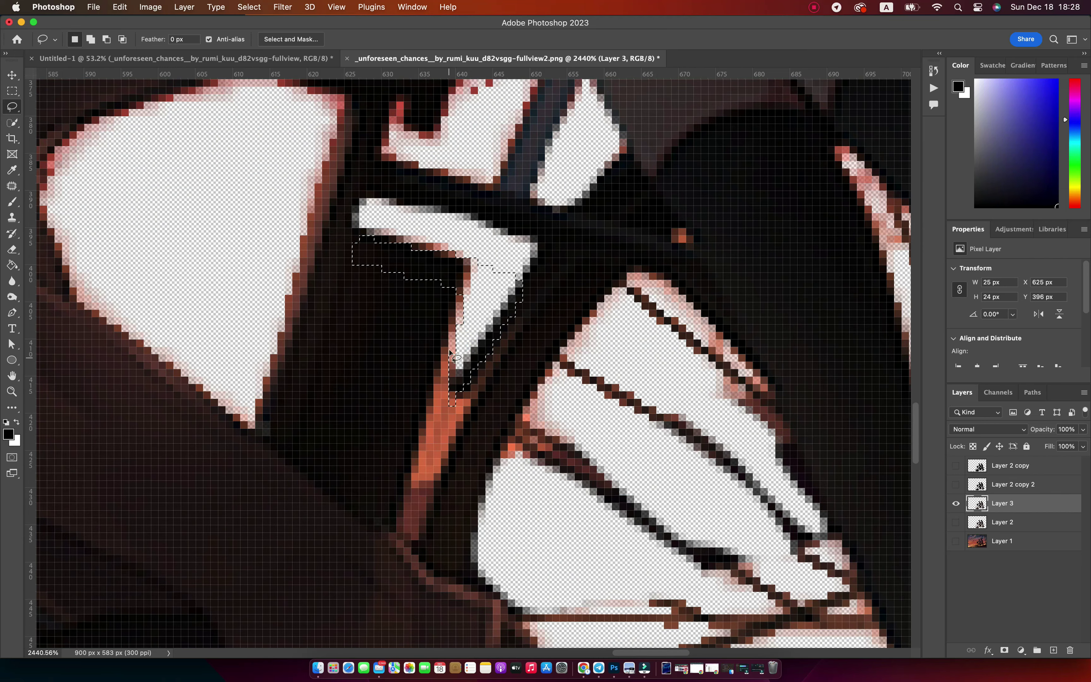
{"action": "left_click_drag", "start_coordinate": [417, 547], "coordinate": [412, 466]}
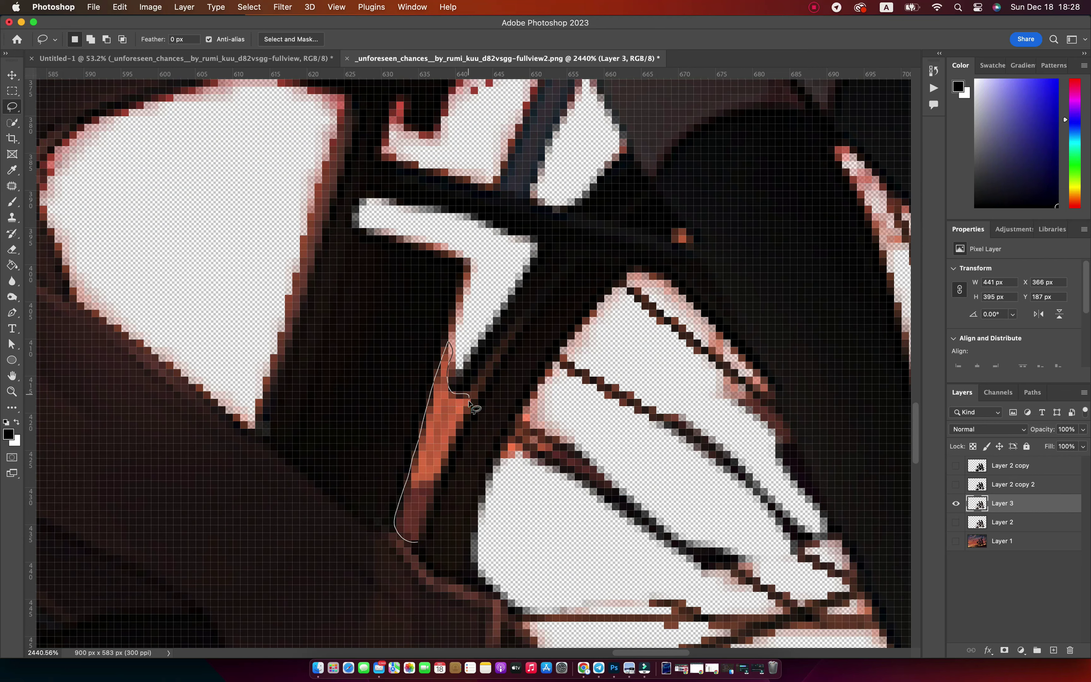
{"action": "left_click_drag", "start_coordinate": [423, 543], "coordinate": [419, 544]}
{"action": "key", "text": "Delete"}
Step: Lasso and delete the left and right red rim strips on the bicycle
{"action": "key", "text": "z"}
{"action": "mouse_move", "coordinate": [585, 370]}
{"action": "left_mouse_down"}
{"action": "mouse_move", "coordinate": [522, 386]}
{"action": "mouse_move", "coordinate": [226, 309]}
{"action": "mouse_move", "coordinate": [256, 268]}
{"action": "mouse_move", "coordinate": [276, 273]}
{"action": "mouse_move", "coordinate": [256, 284]}
{"action": "left_mouse_up"}
{"action": "key", "text": "l"}
{"action": "left_click_drag", "start_coordinate": [113, 237], "coordinate": [142, 286]}
{"action": "left_click_drag", "start_coordinate": [128, 339], "coordinate": [131, 346]}
{"action": "key", "text": "Delete"}
{"action": "mouse_move", "coordinate": [637, 240]}
{"action": "left_mouse_down"}
{"action": "mouse_move", "coordinate": [690, 281]}
{"action": "mouse_move", "coordinate": [681, 235]}
{"action": "left_mouse_up"}
{"action": "key", "text": "Delete"}
Step: Delete the small red triangle, a nearby red patch and another orange stripe
{"action": "scroll", "coordinate": [669, 332], "scroll_direction": "up", "scroll_amount": 2}
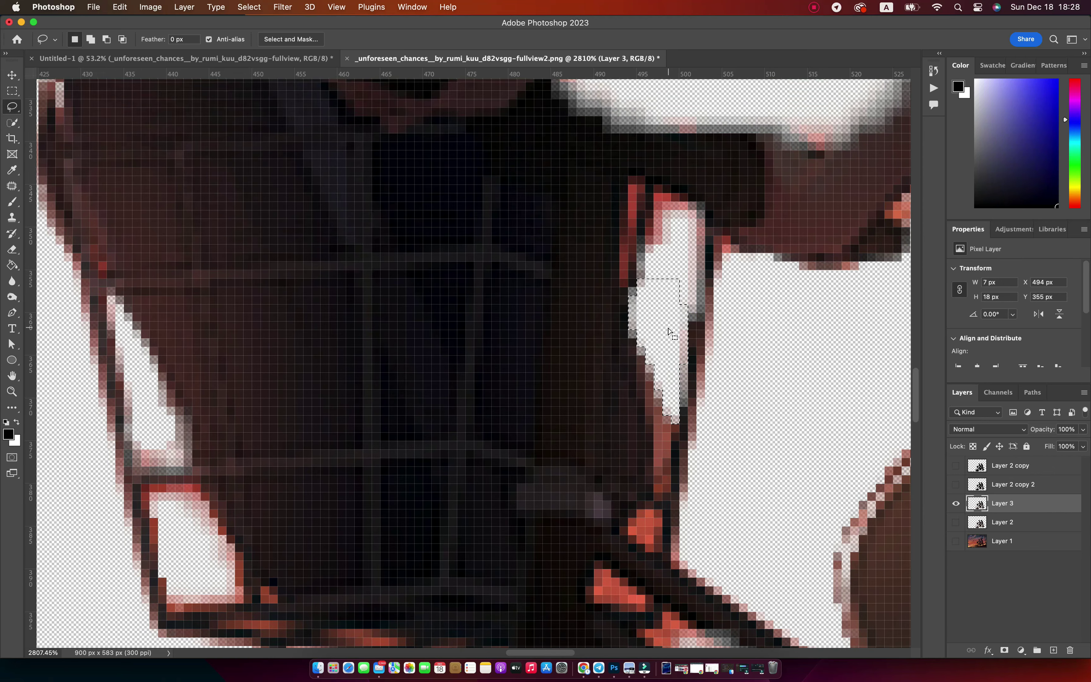
{"action": "scroll", "coordinate": [668, 333], "scroll_direction": "down", "scroll_amount": 5}
{"action": "left_click_drag", "start_coordinate": [632, 309], "coordinate": [645, 349]}
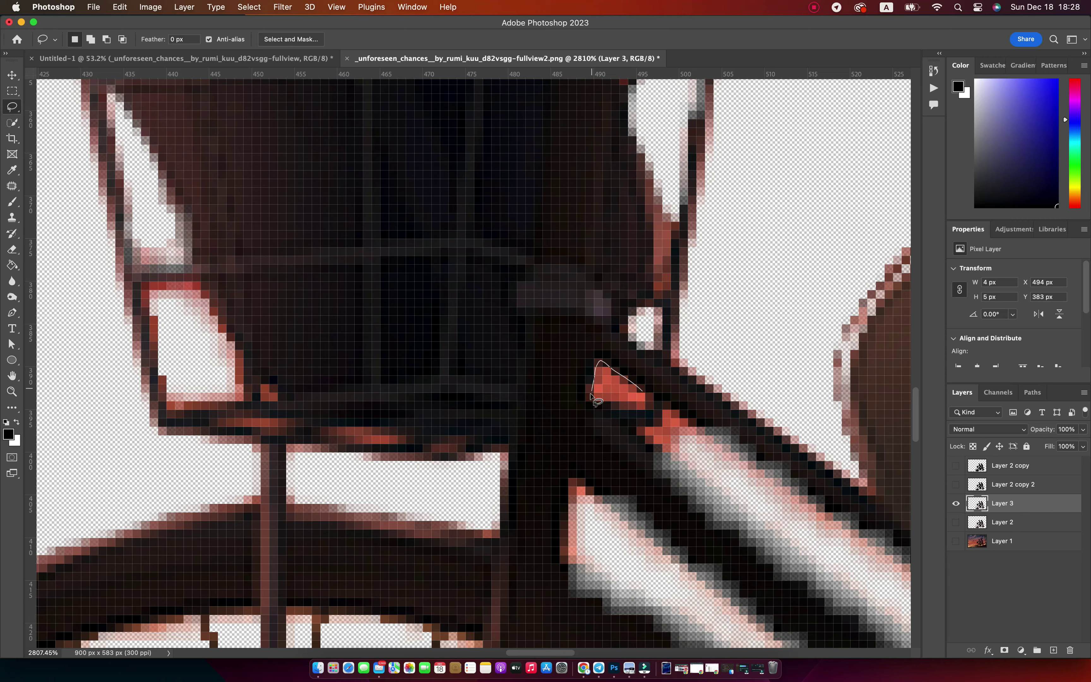
{"action": "mouse_move", "coordinate": [591, 396]}
{"action": "left_mouse_down"}
{"action": "mouse_move", "coordinate": [640, 406]}
{"action": "mouse_move", "coordinate": [684, 439]}
{"action": "mouse_move", "coordinate": [498, 316]}
{"action": "mouse_move", "coordinate": [565, 329]}
{"action": "left_mouse_up"}
{"action": "key", "text": "Delete"}
{"action": "key", "text": "Delete"}
{"action": "key", "text": "z"}
{"action": "key", "text": "l"}
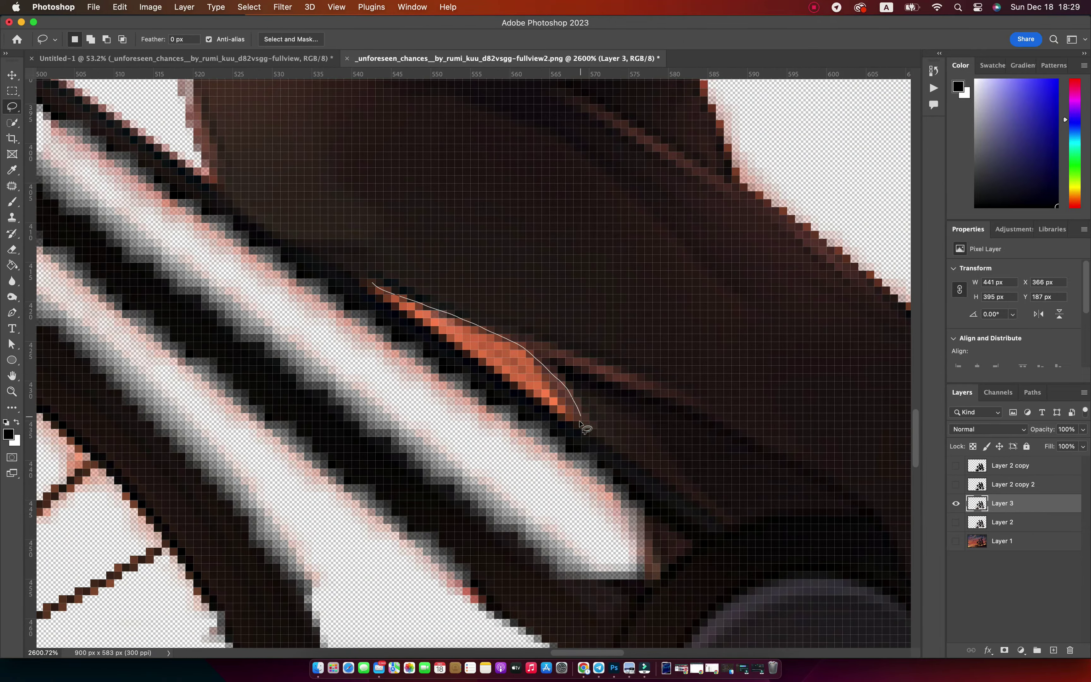
{"action": "key", "text": "Delete"}
Step: Erase the stray edge beside the girl's face and deselect
{"action": "key", "text": "z"}
{"action": "mouse_move", "coordinate": [499, 334]}
{"action": "left_mouse_down"}
{"action": "mouse_move", "coordinate": [569, 373]}
{"action": "mouse_move", "coordinate": [662, 273]}
{"action": "left_mouse_up"}
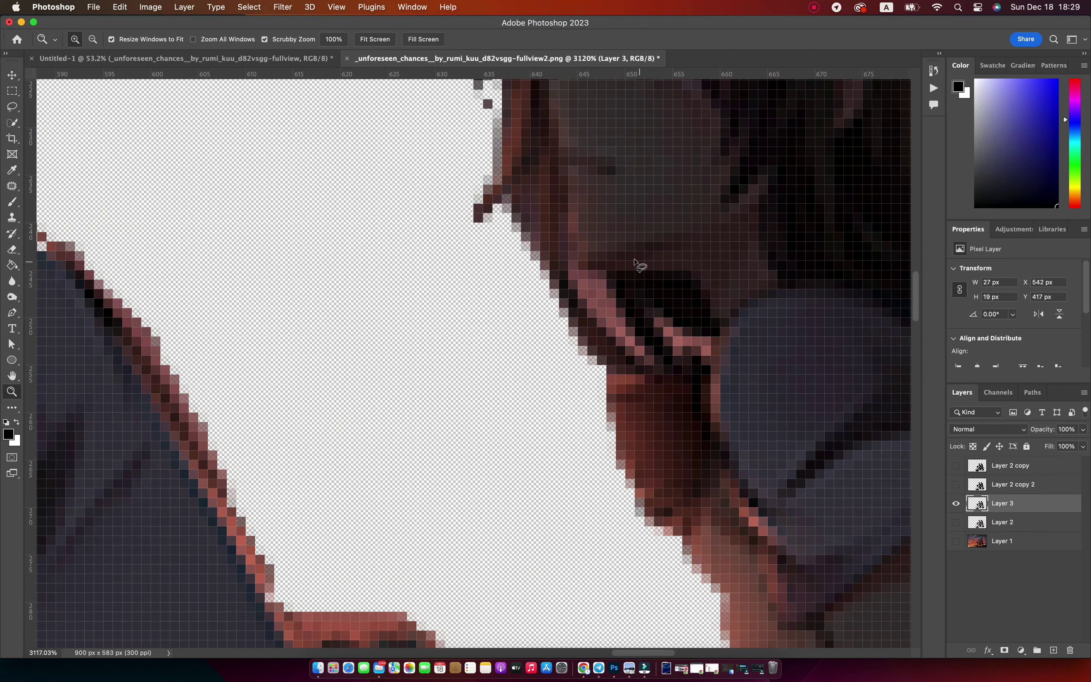
{"action": "key", "text": "l"}
{"action": "left_click_drag", "start_coordinate": [569, 262], "coordinate": [645, 354]}
{"action": "key", "text": "Delete"}
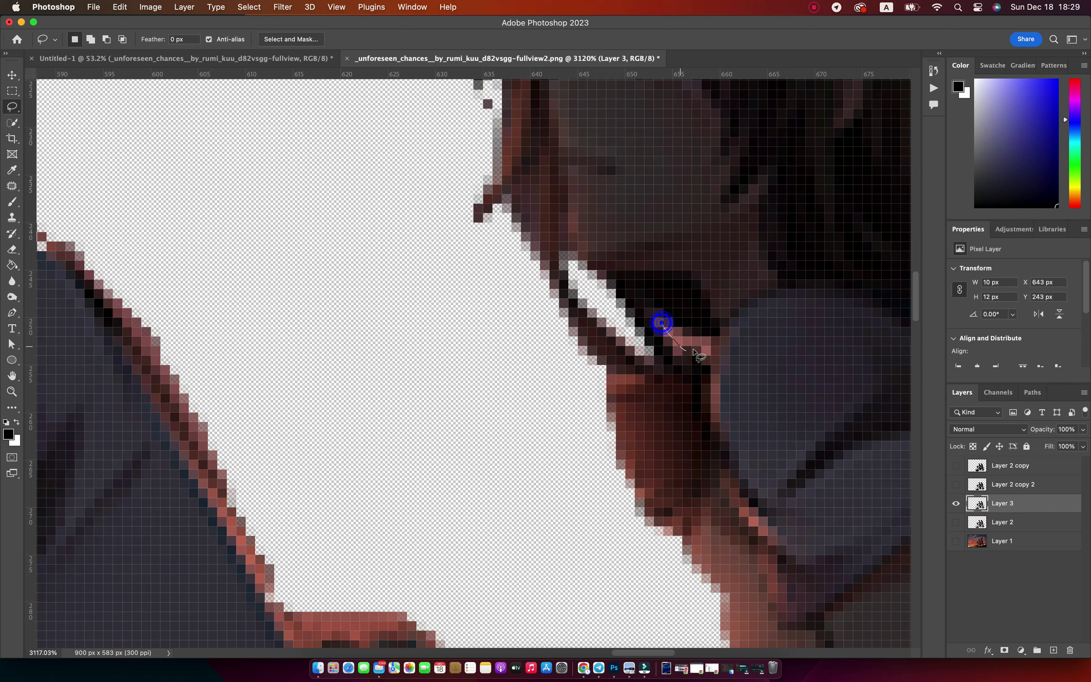
{"action": "key", "text": "ctrl+d"}
Step: Outline the pink rim on the girl's hair, then save and dismiss the can't-save warning
{"action": "left_click_drag", "start_coordinate": [694, 365], "coordinate": [452, 220]}
{"action": "scroll", "coordinate": [452, 220], "scroll_direction": "right", "scroll_amount": 10}
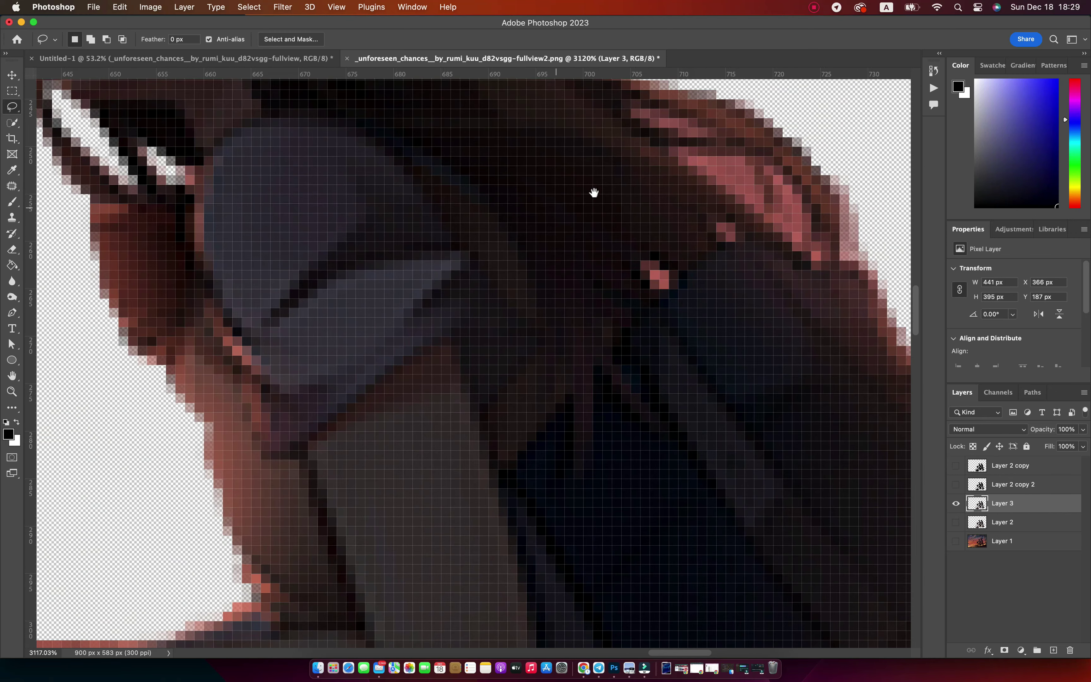
{"action": "scroll", "coordinate": [594, 189], "scroll_direction": "up", "scroll_amount": 5}
{"action": "left_click_drag", "start_coordinate": [576, 231], "coordinate": [723, 311]}
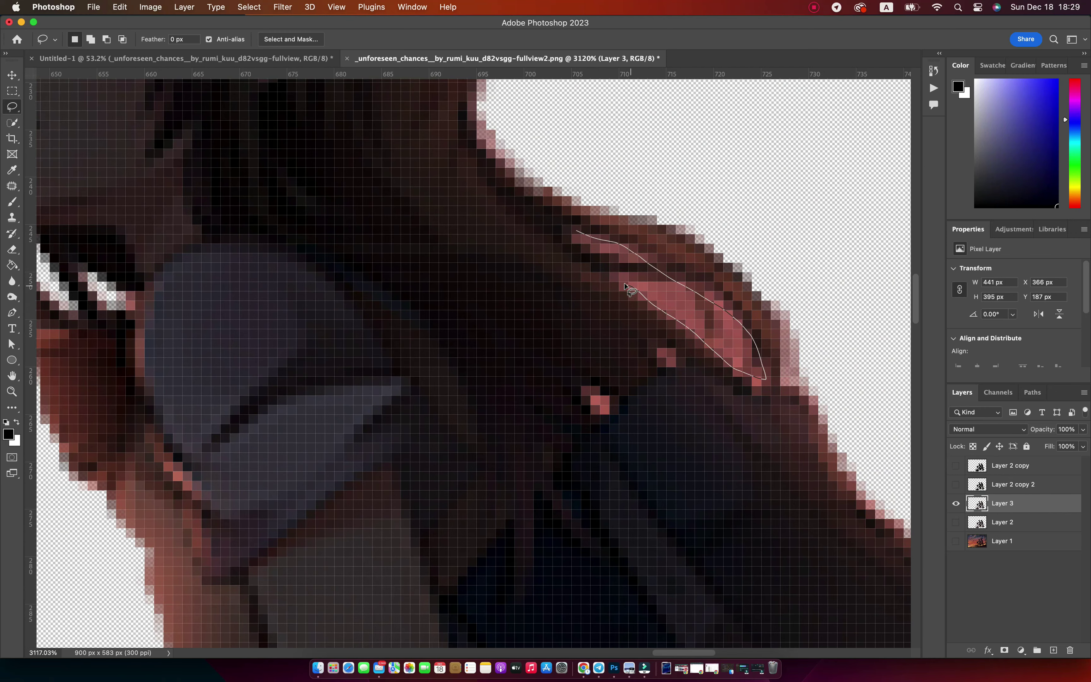
{"action": "scroll", "coordinate": [716, 189], "scroll_direction": "down", "scroll_amount": 5}
{"action": "key", "text": "z"}
{"action": "scroll", "coordinate": [753, 195], "scroll_direction": "down", "scroll_amount": 10}
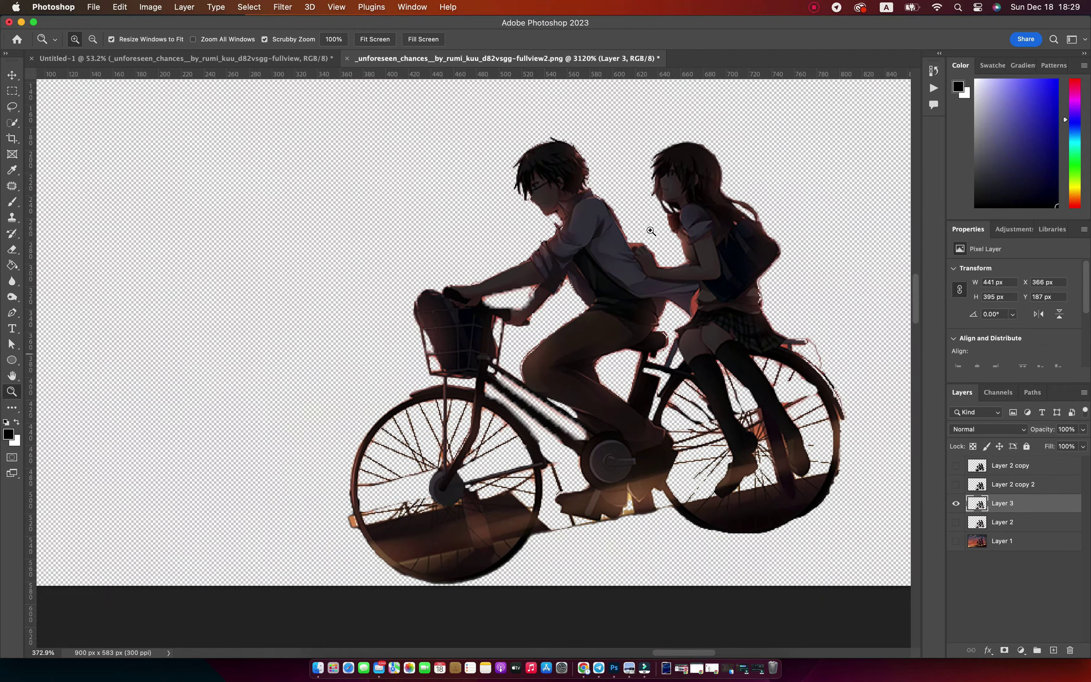
{"action": "scroll", "coordinate": [640, 331], "scroll_direction": "down", "scroll_amount": 3}
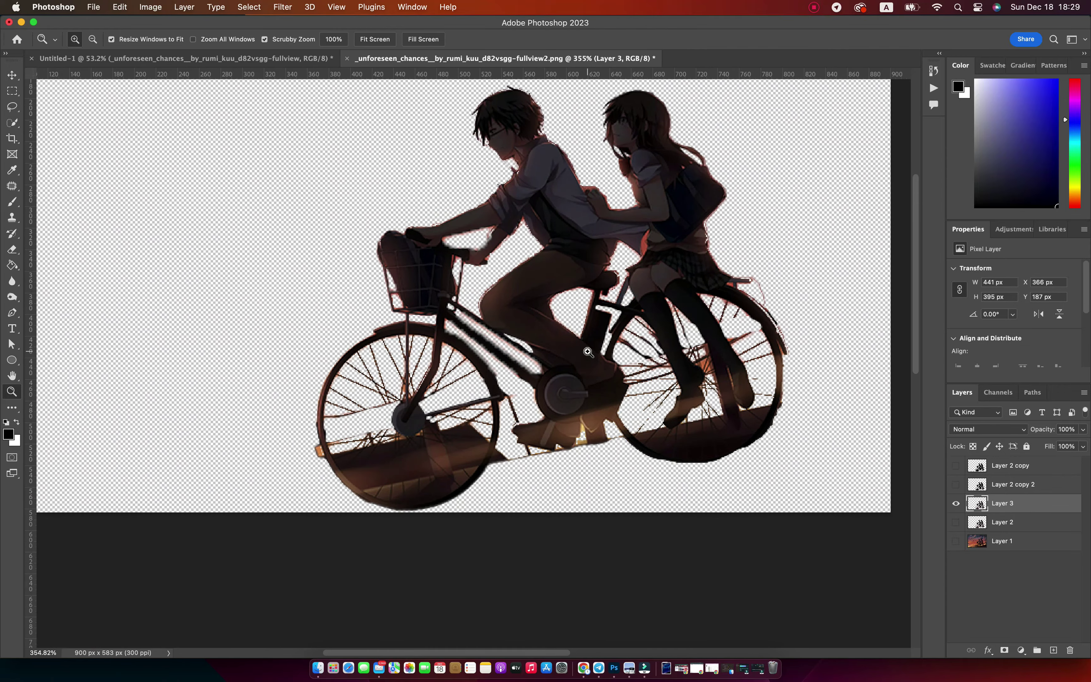
{"action": "key", "text": "v"}
{"action": "key", "text": "super+s"}
{"action": "key", "text": "Return"}
Step: Convert the cut-out layers into one smart object and close the PNG document
{"action": "left_click", "coordinate": [1002, 503], "text": "shift"}
{"action": "right_click", "coordinate": [1003, 493]}
{"action": "left_click", "coordinate": [884, 237]}
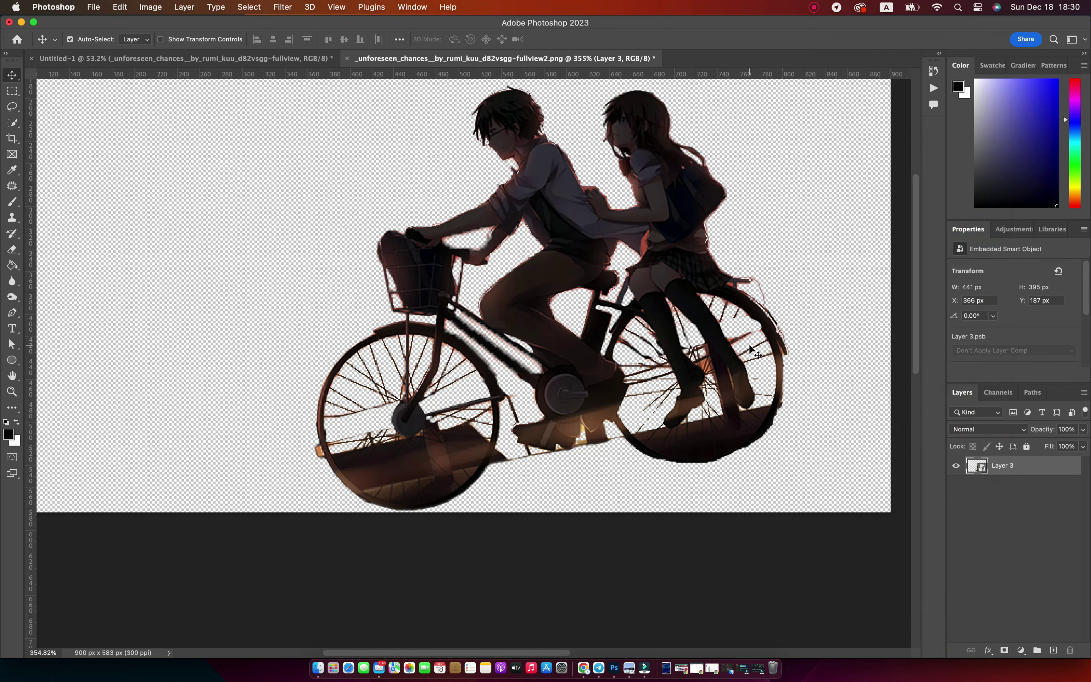
{"action": "key", "text": "super+w"}
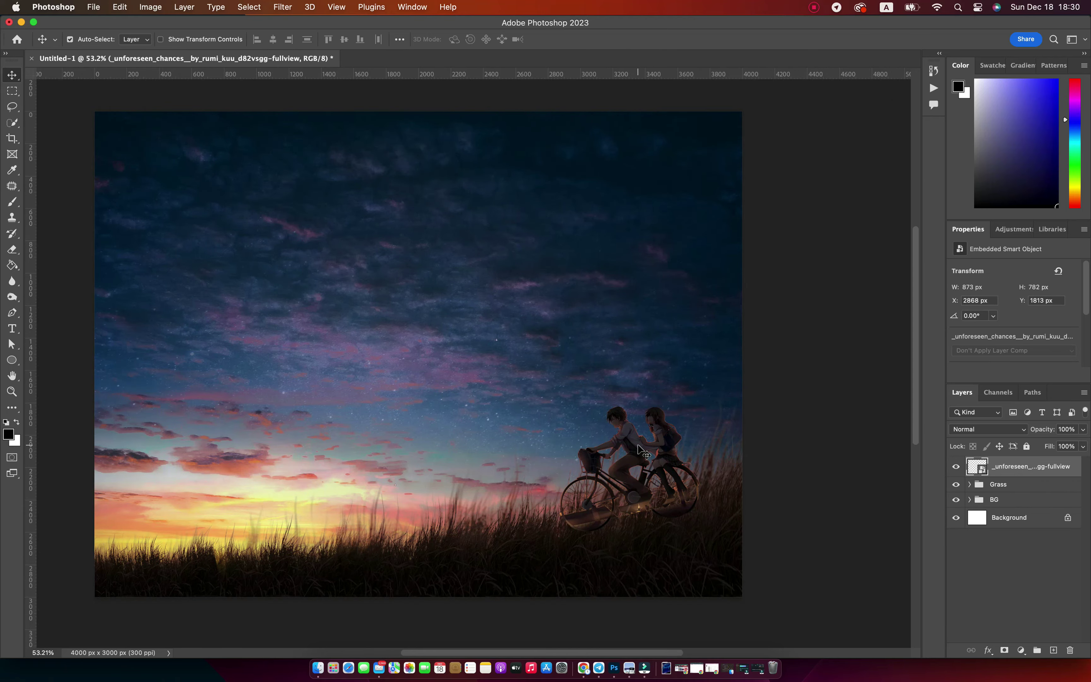
Step: Enlarge the couple to 1207 × 1081 px at lower right, below the Grass group
{"action": "mouse_move", "coordinate": [632, 444]}
{"action": "left_mouse_down"}
{"action": "mouse_move", "coordinate": [282, 305]}
{"action": "mouse_move", "coordinate": [291, 295]}
{"action": "left_mouse_up"}
{"action": "key", "text": "super+t"}
{"action": "left_click_drag", "start_coordinate": [575, 410], "coordinate": [628, 439]}
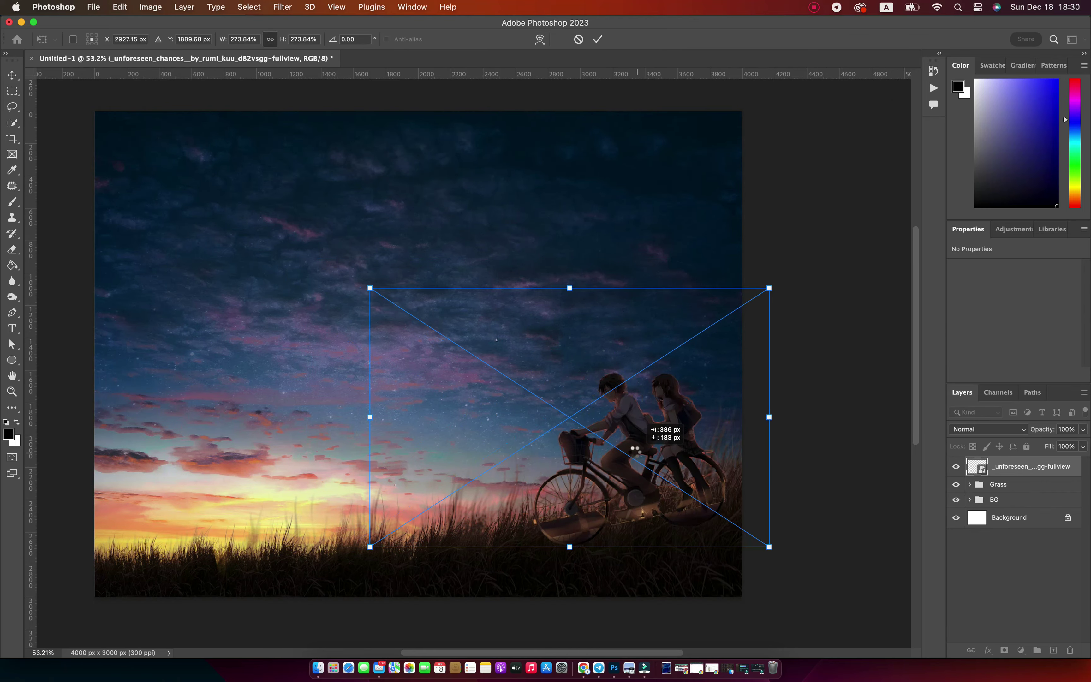
{"action": "key", "text": "Return"}
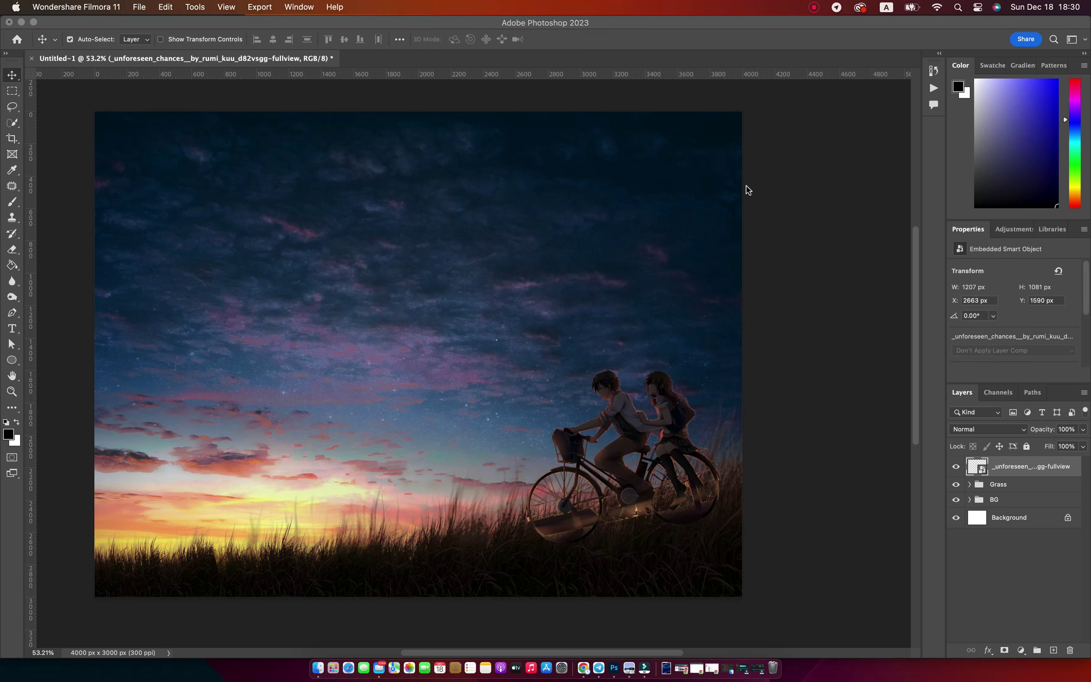
{"action": "left_click_drag", "start_coordinate": [1017, 467], "coordinate": [1014, 492]}
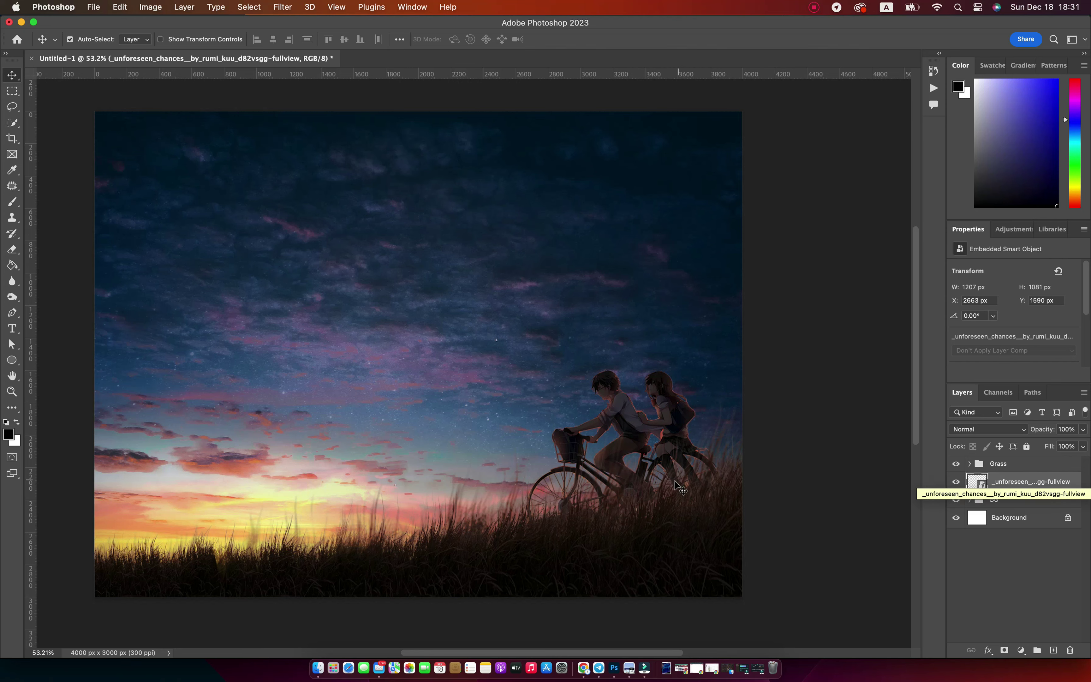
Step: Test the couple layer inside the Grass group around pngegg (1) copy 4, then move it back out
{"action": "key", "text": "z"}
{"action": "mouse_move", "coordinate": [624, 446]}
{"action": "left_mouse_down"}
{"action": "mouse_move", "coordinate": [667, 424]}
{"action": "mouse_move", "coordinate": [887, 483]}
{"action": "left_mouse_up"}
{"action": "left_click", "coordinate": [969, 464]}
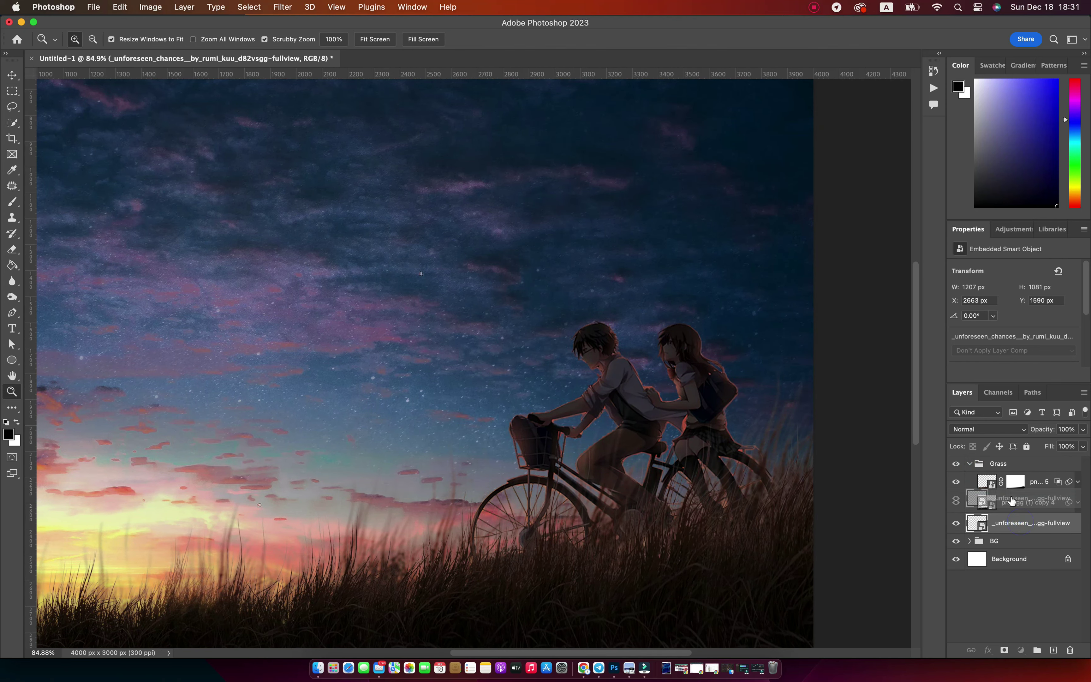
{"action": "left_click_drag", "start_coordinate": [1022, 524], "coordinate": [1032, 494]}
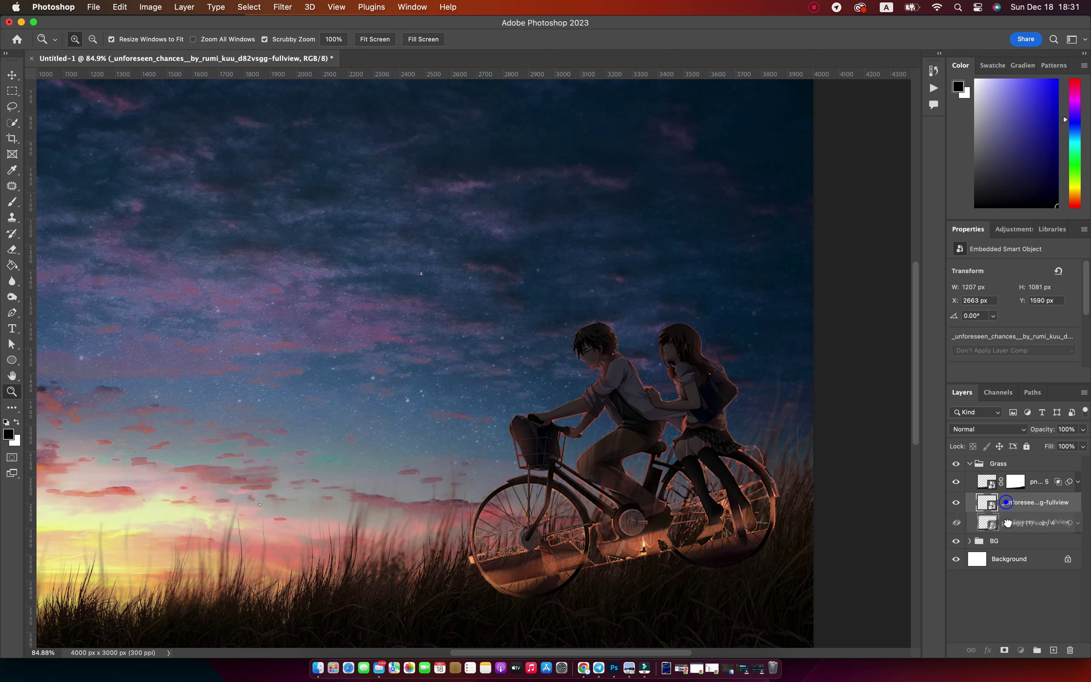
{"action": "left_click_drag", "start_coordinate": [1005, 509], "coordinate": [1009, 528]}
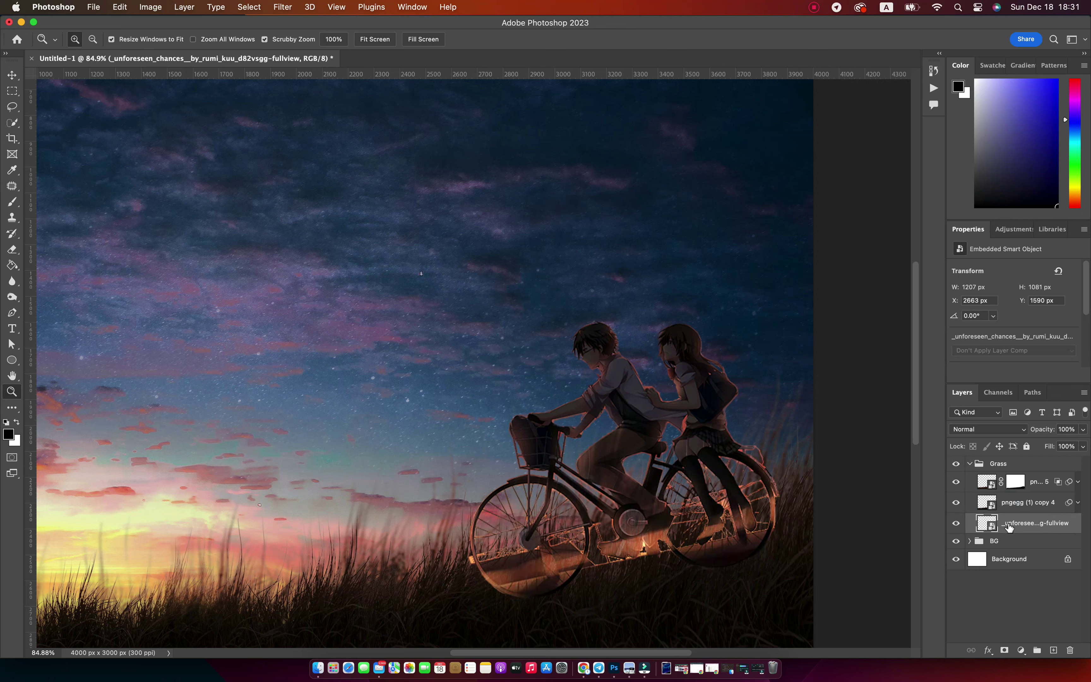
{"action": "left_click", "coordinate": [956, 524]}
{"action": "left_click", "coordinate": [956, 502]}
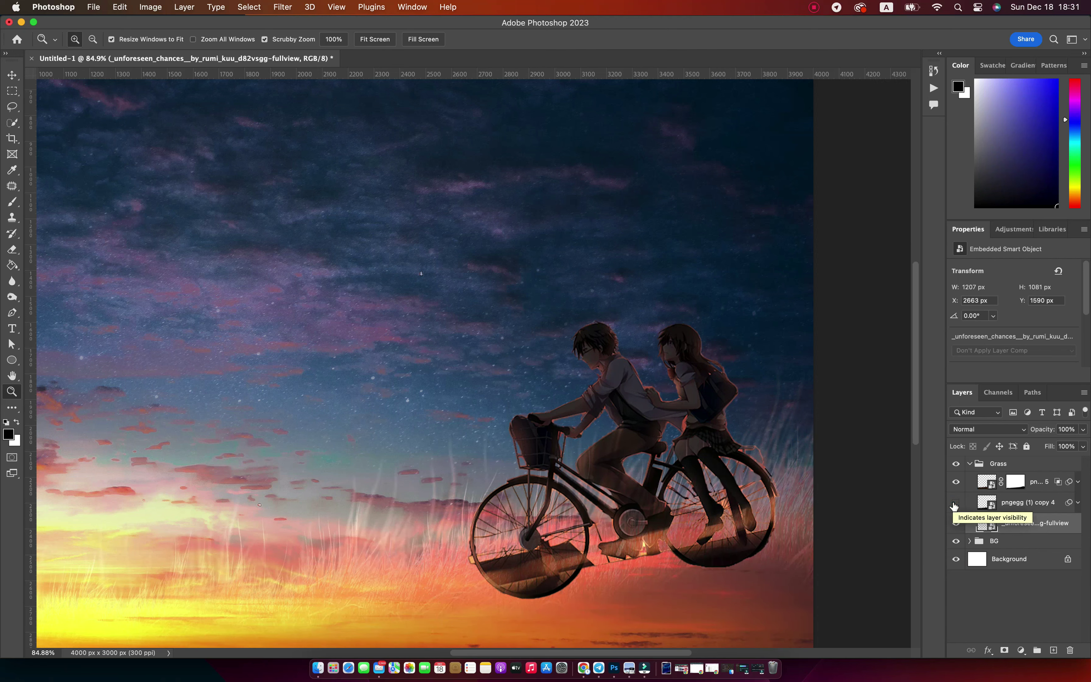
{"action": "left_click", "coordinate": [956, 502]}
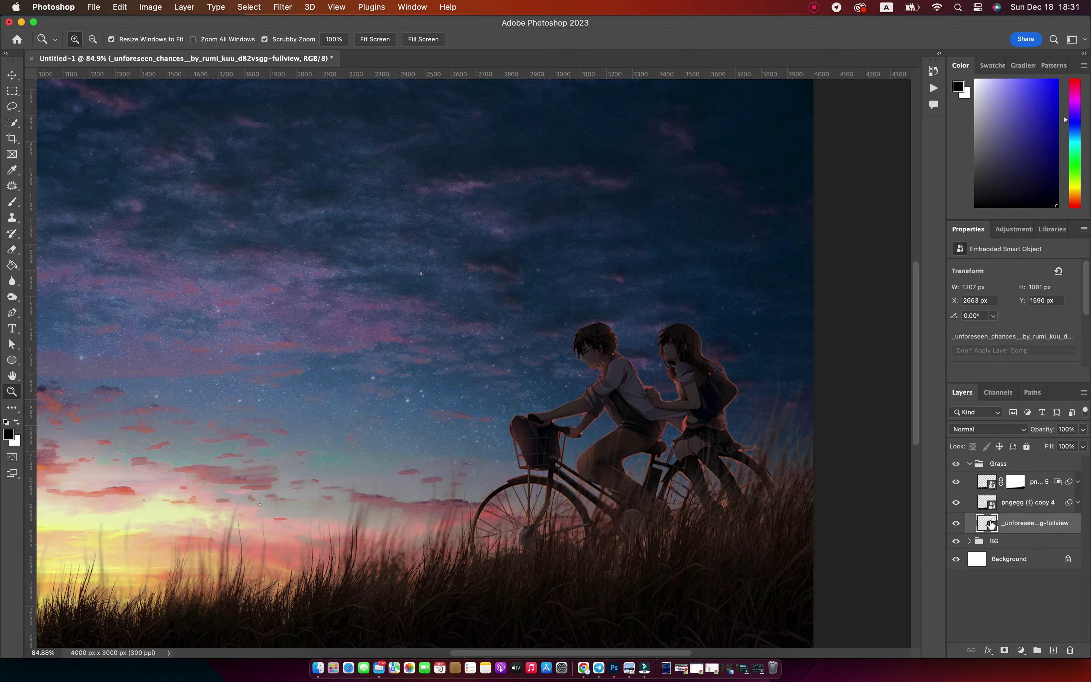
{"action": "left_click_drag", "start_coordinate": [1001, 523], "coordinate": [998, 504]}
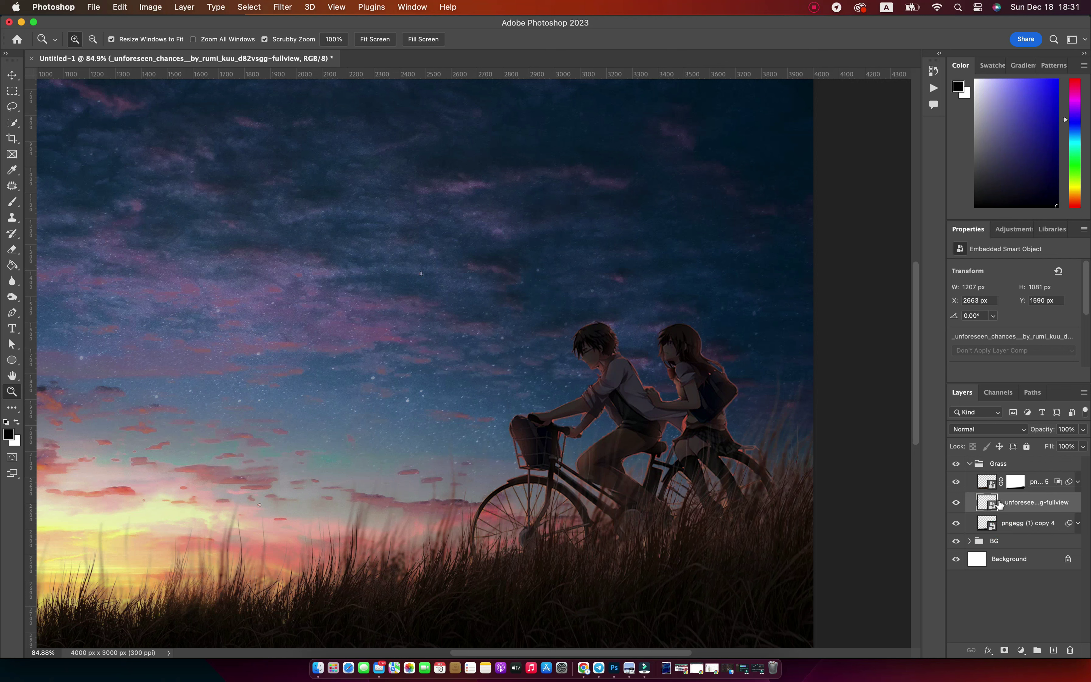
{"action": "left_click", "coordinate": [985, 483]}
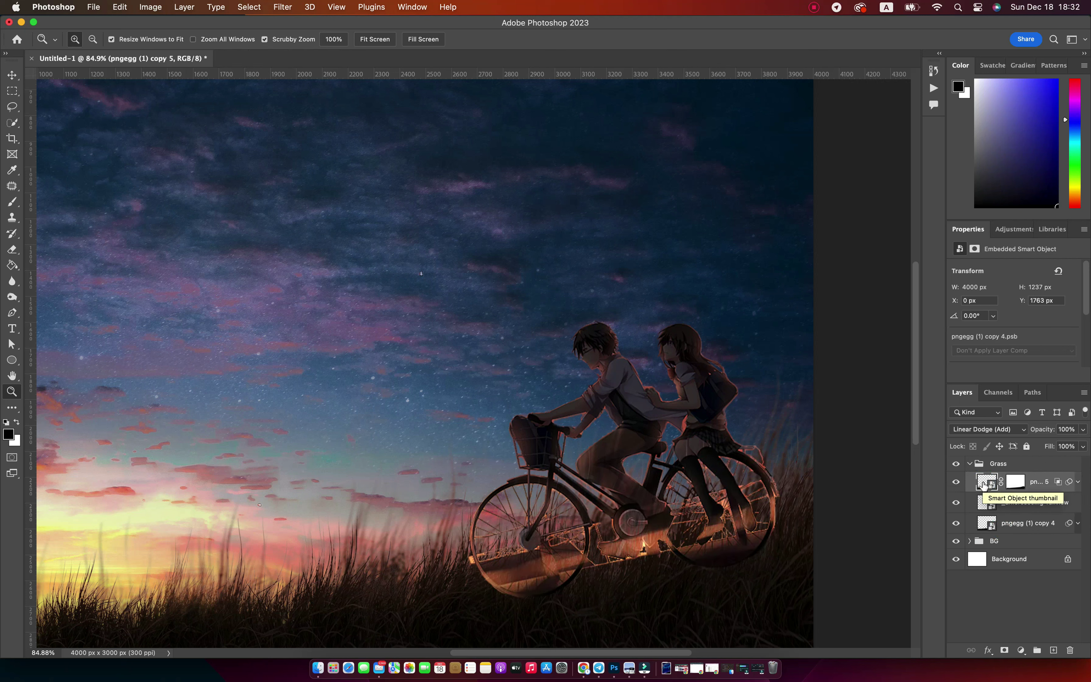
{"action": "left_click_drag", "start_coordinate": [1015, 503], "coordinate": [1005, 536]}
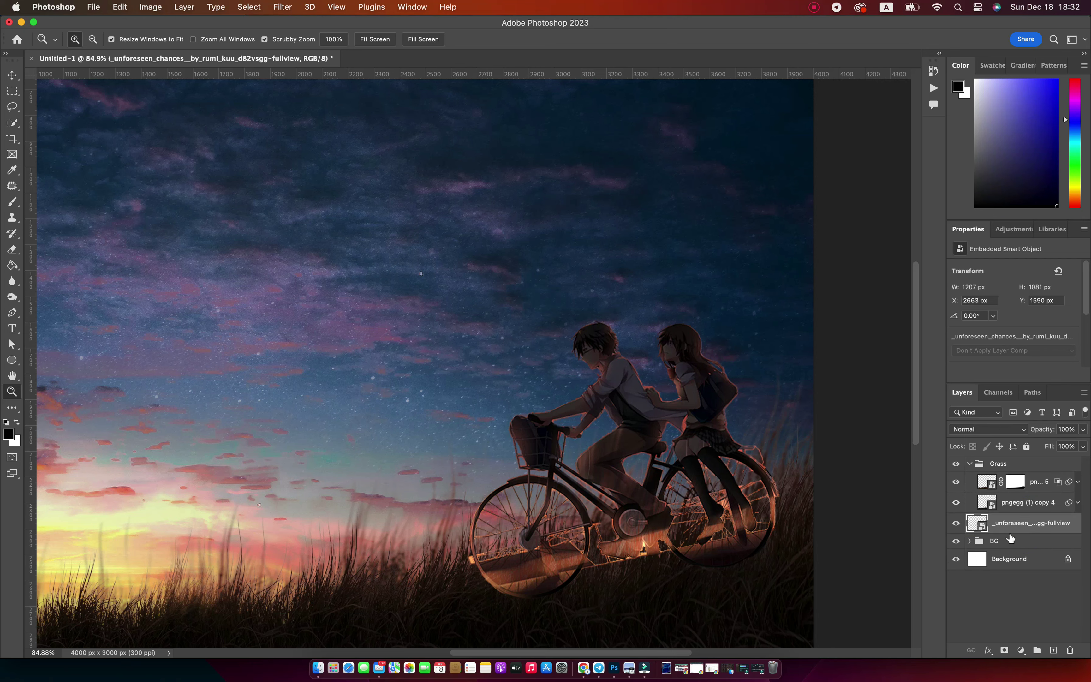
{"action": "left_click", "coordinate": [970, 464]}
Step: Nudge the couple into the right-hand grass at X 2512 px, Y 1650 px
{"action": "mouse_move", "coordinate": [675, 418]}
{"action": "left_mouse_down"}
{"action": "mouse_move", "coordinate": [544, 453]}
{"action": "mouse_move", "coordinate": [592, 450]}
{"action": "left_mouse_up"}
{"action": "key", "text": "v"}
{"action": "left_click_drag", "start_coordinate": [694, 398], "coordinate": [671, 409]}
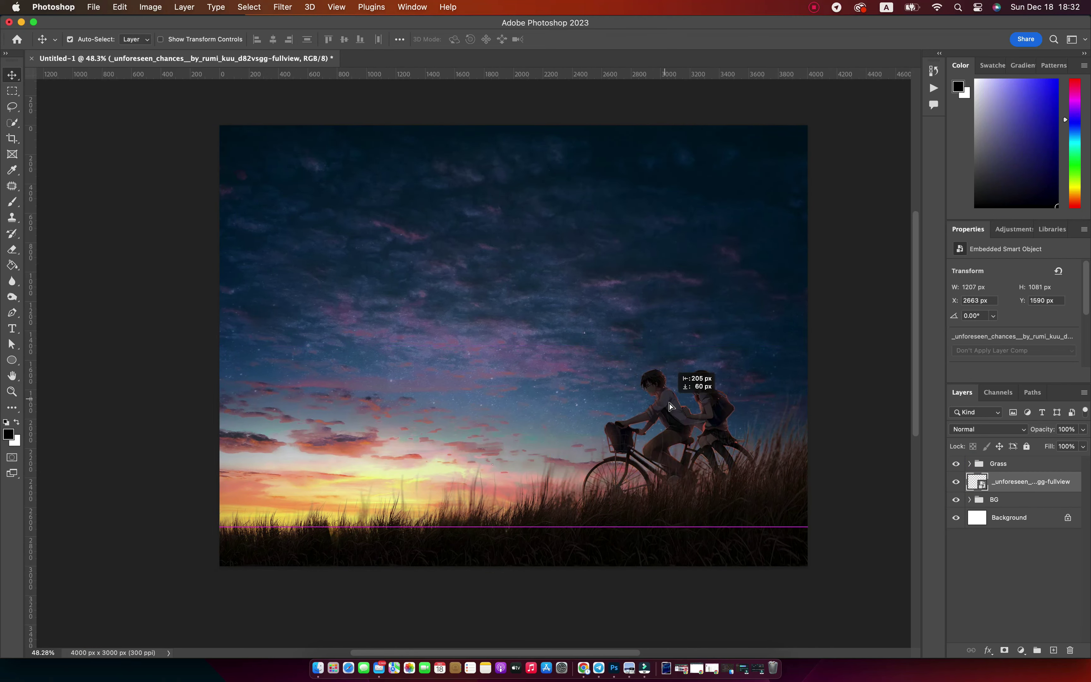
{"action": "key", "text": "z"}
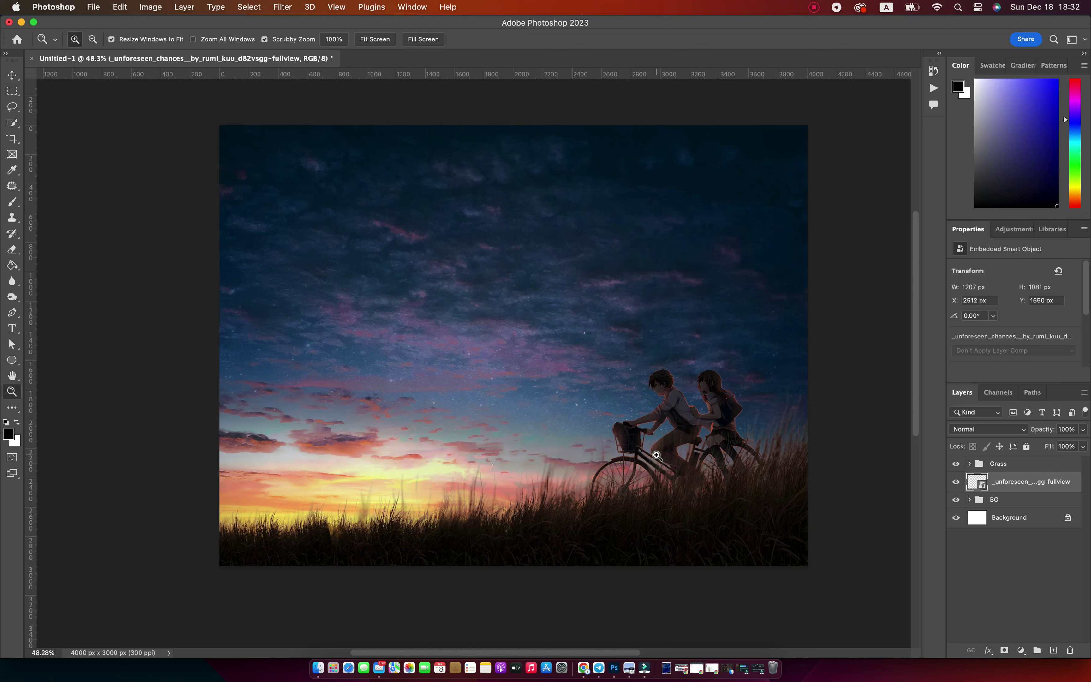
{"action": "left_click_drag", "start_coordinate": [656, 451], "coordinate": [672, 415]}
Step: Mask the Grass group using the couple's selection, brushing black at sizes 400/200 and 20% opacity
{"action": "key", "text": "v"}
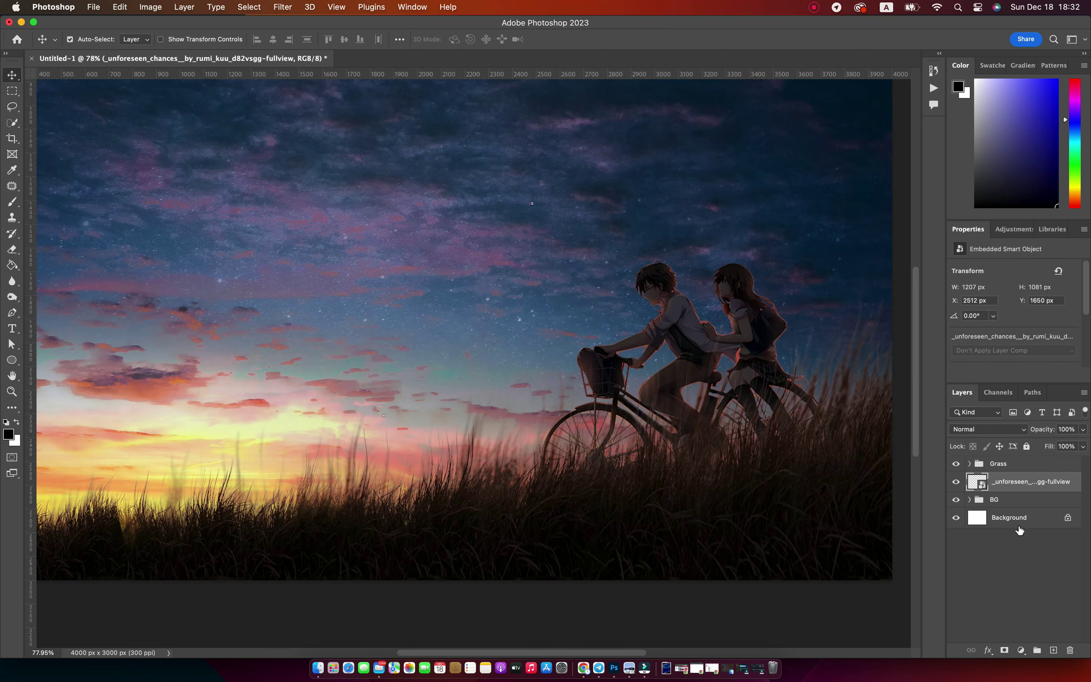
{"action": "left_click", "coordinate": [998, 463]}
{"action": "left_click", "coordinate": [1005, 650]}
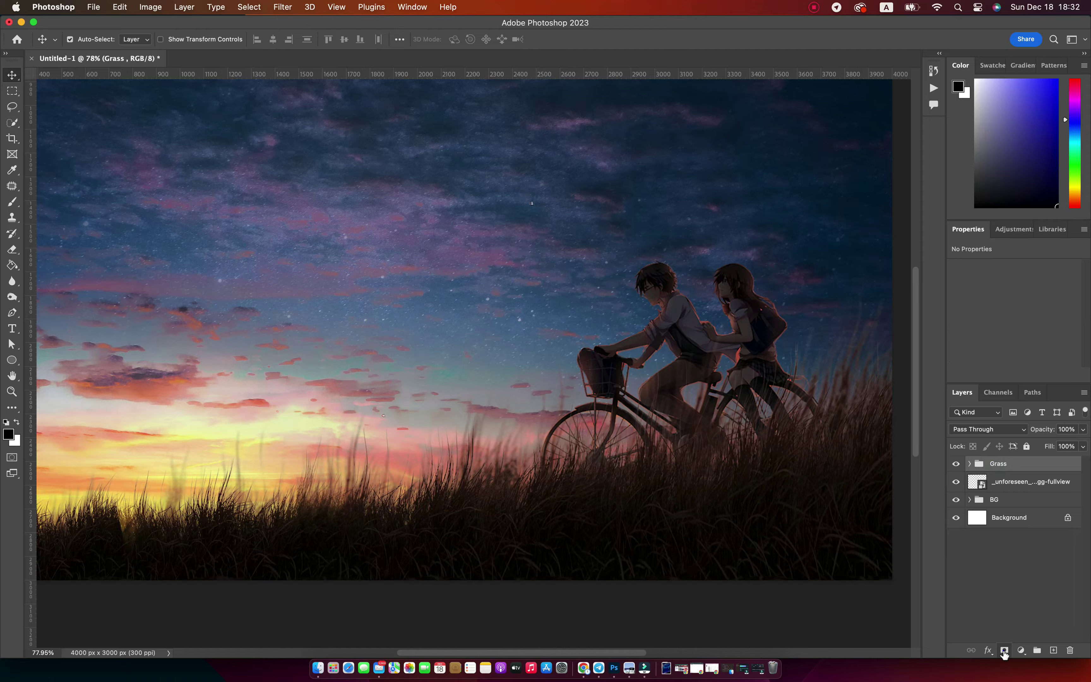
{"action": "left_click", "coordinate": [974, 489], "text": "super"}
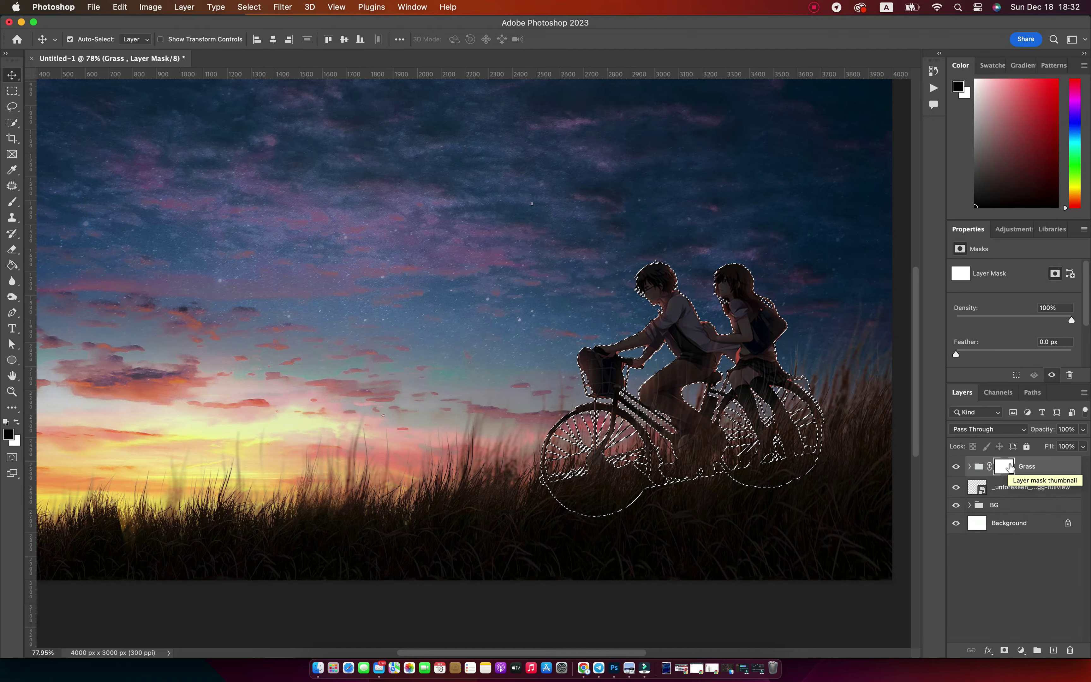
{"action": "key", "text": "b"}
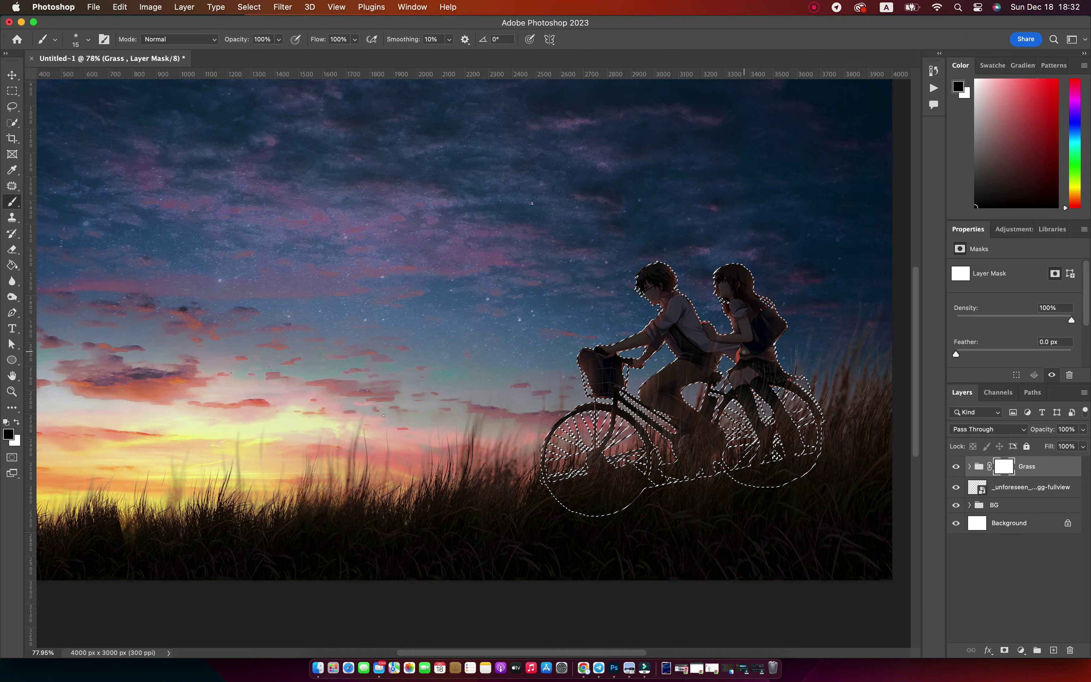
{"action": "key", "text": "bracketright"}
{"action": "key", "text": "bracketright"}
{"action": "key", "text": "bracketright"}
{"action": "key", "text": "super+d"}
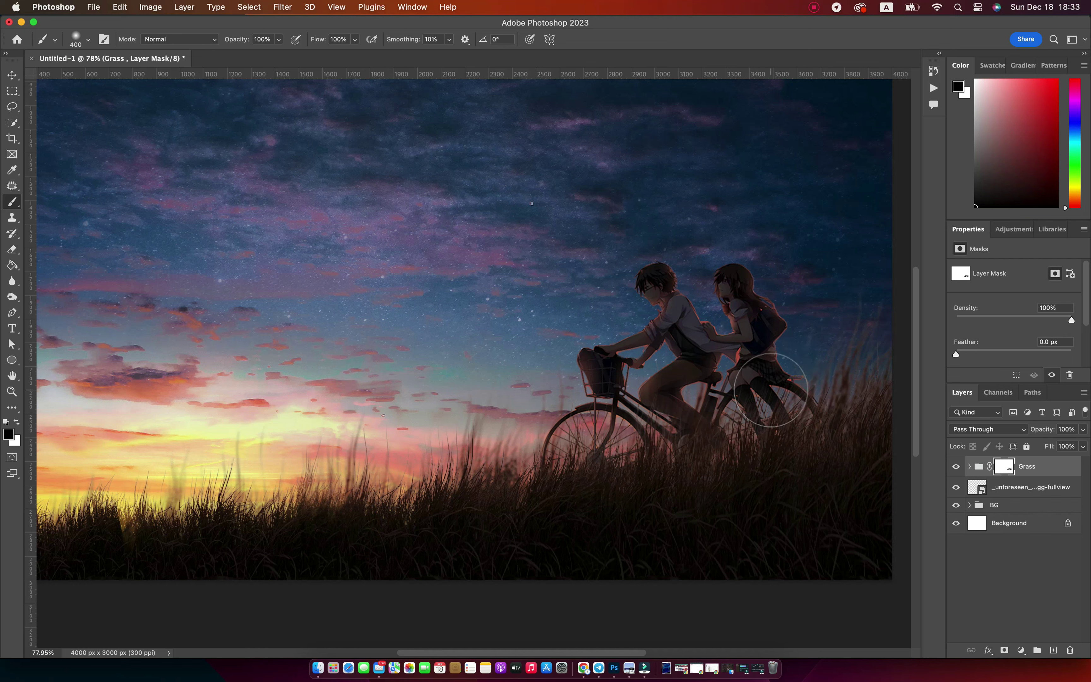
{"action": "key", "text": "bracketleft"}
{"action": "key", "text": "bracketleft"}
{"action": "key", "text": "bracketleft"}
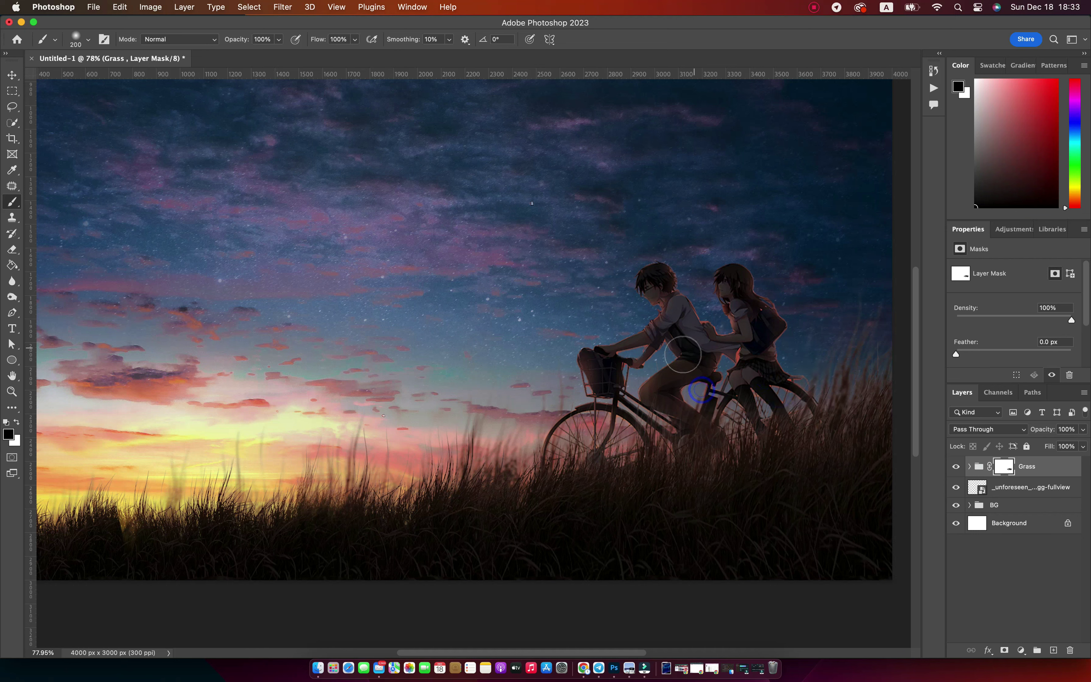
{"action": "key", "text": "2"}
{"action": "left_click", "coordinate": [1037, 487]}
Step: Apply a Levels smart filter of 28 / 1.00 / 183 to the couple smart object
{"action": "key", "text": "super+l"}
{"action": "left_click_drag", "start_coordinate": [894, 214], "coordinate": [850, 215]}
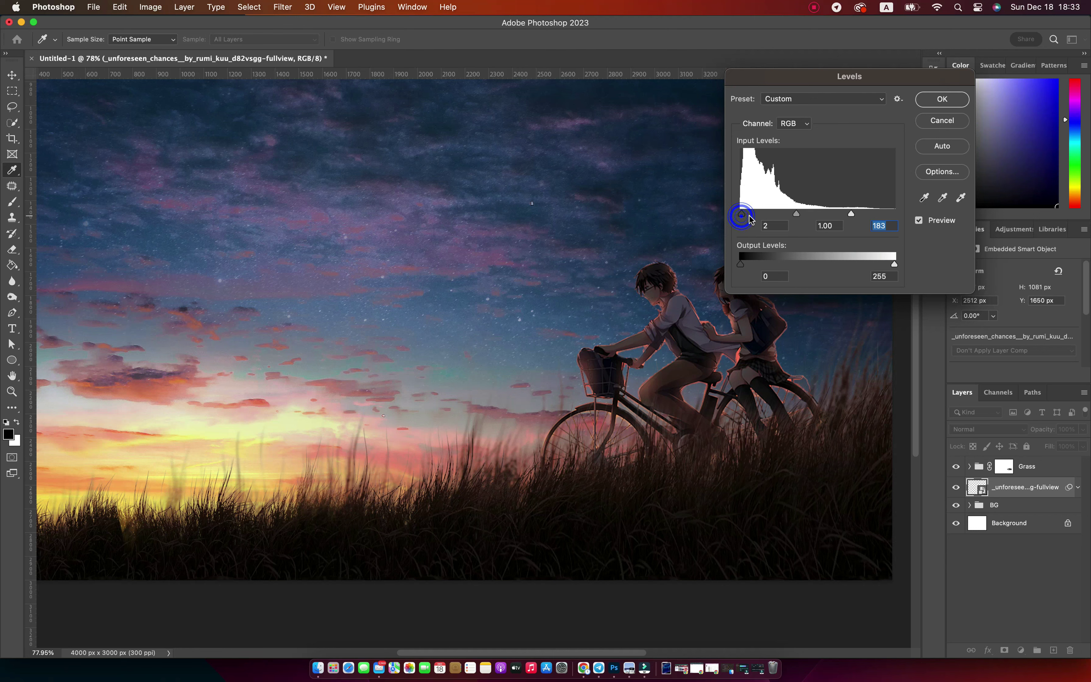
{"action": "left_click_drag", "start_coordinate": [750, 216], "coordinate": [757, 218]}
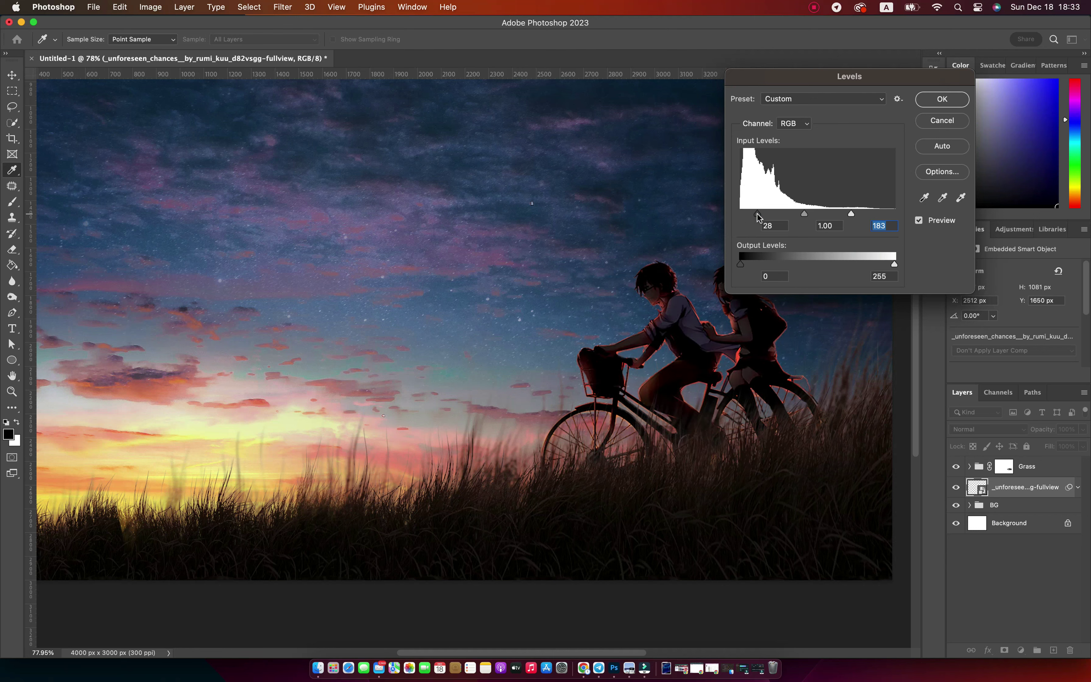
{"action": "key", "text": "Return"}
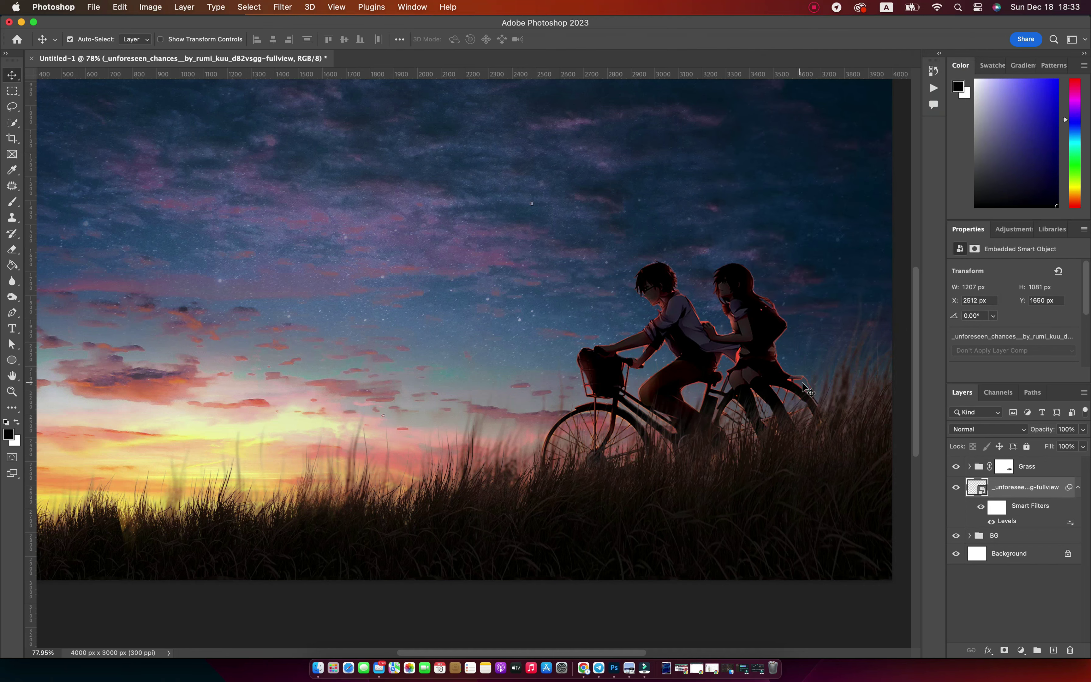
Step: Add a layer mask to the couple and paint it along the girl's back
{"action": "key", "text": "z"}
{"action": "scroll", "coordinate": [818, 389], "scroll_direction": "up", "scroll_amount": 5}
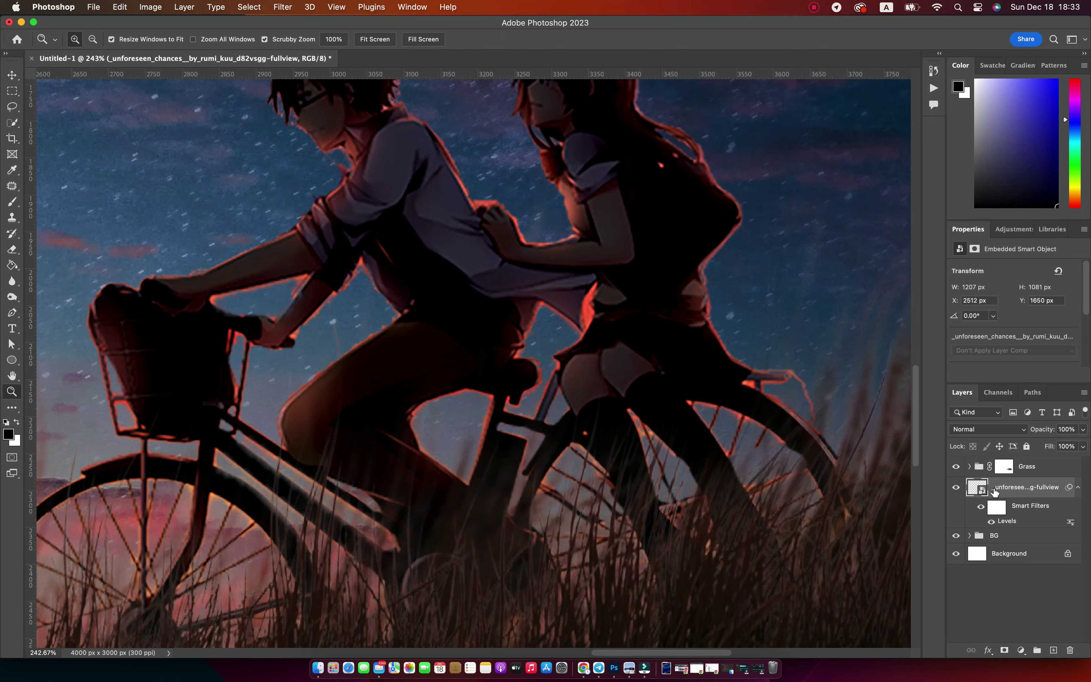
{"action": "left_click", "coordinate": [1005, 650]}
{"action": "key", "text": "b"}
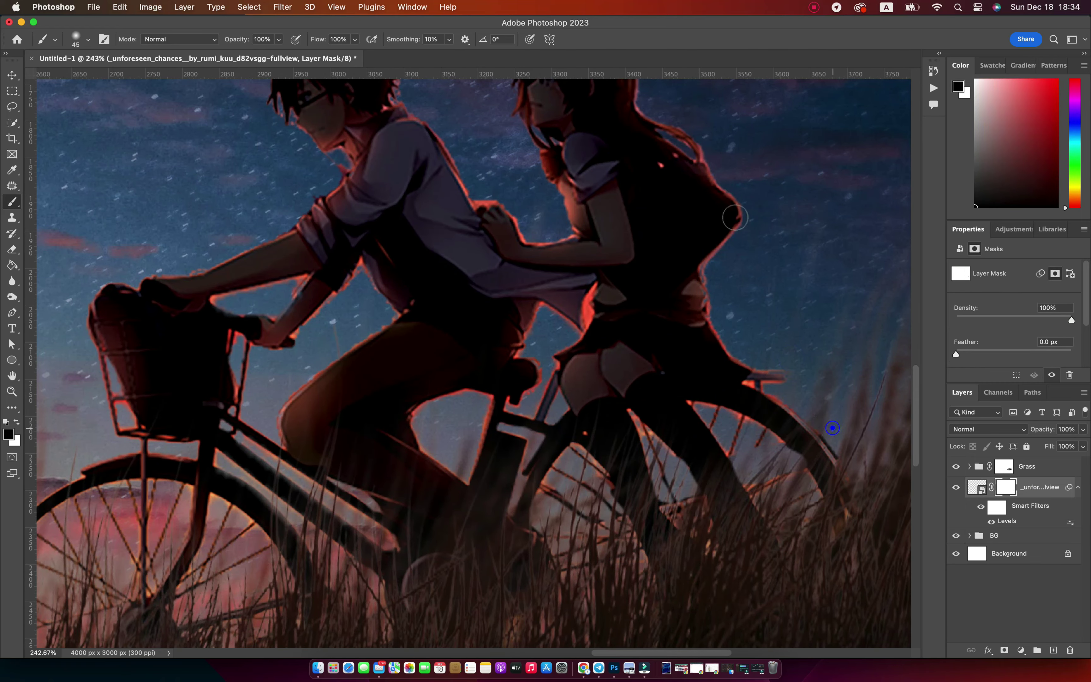
{"action": "left_click", "coordinate": [660, 166]}
{"action": "key", "text": "h"}
{"action": "left_click_drag", "start_coordinate": [718, 464], "coordinate": [516, 445]}
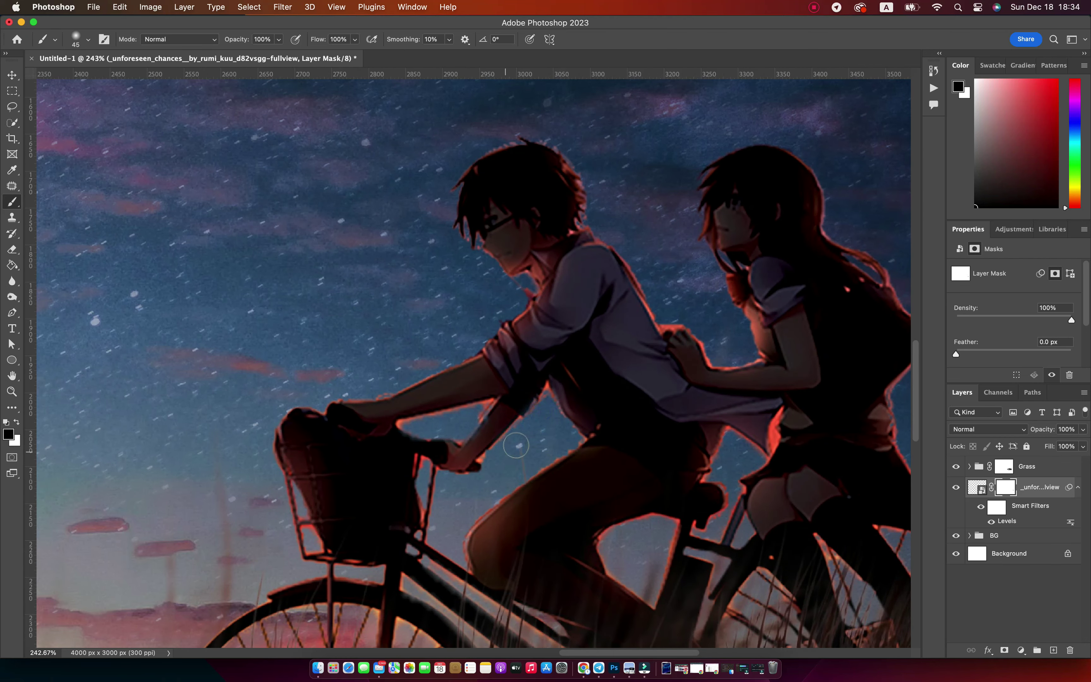
{"action": "scroll", "coordinate": [659, 281], "scroll_direction": "down", "scroll_amount": 5}
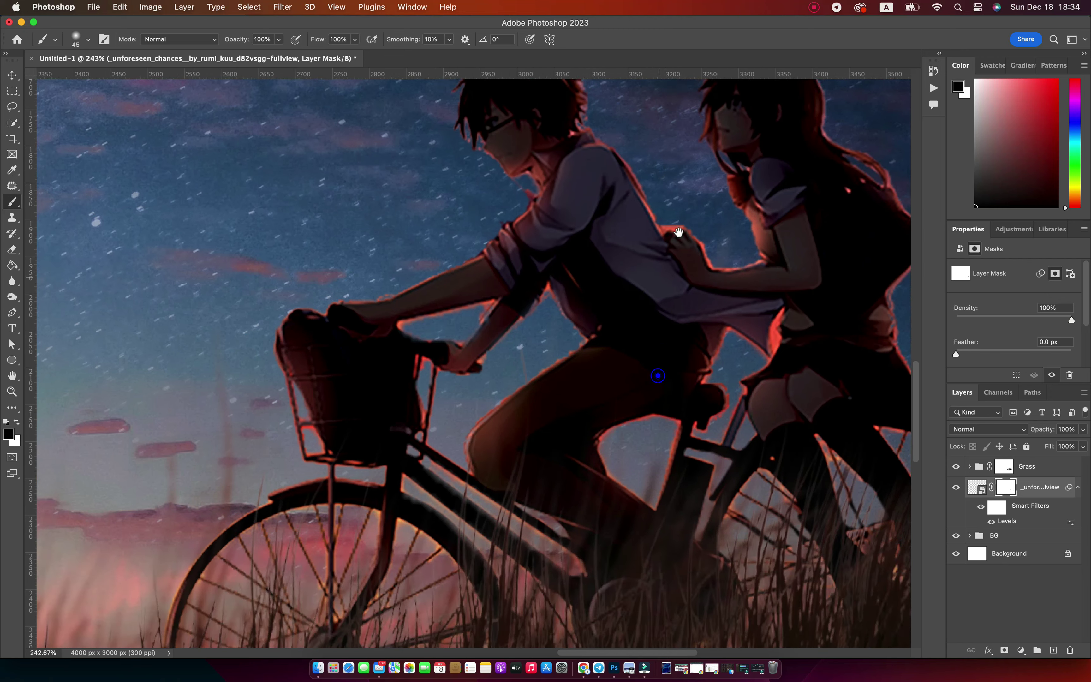
Step: Target the couple layer itself rather than its mask and duplicate it
{"action": "key", "text": "v"}
{"action": "scroll", "coordinate": [576, 422], "scroll_direction": "down", "scroll_amount": 5}
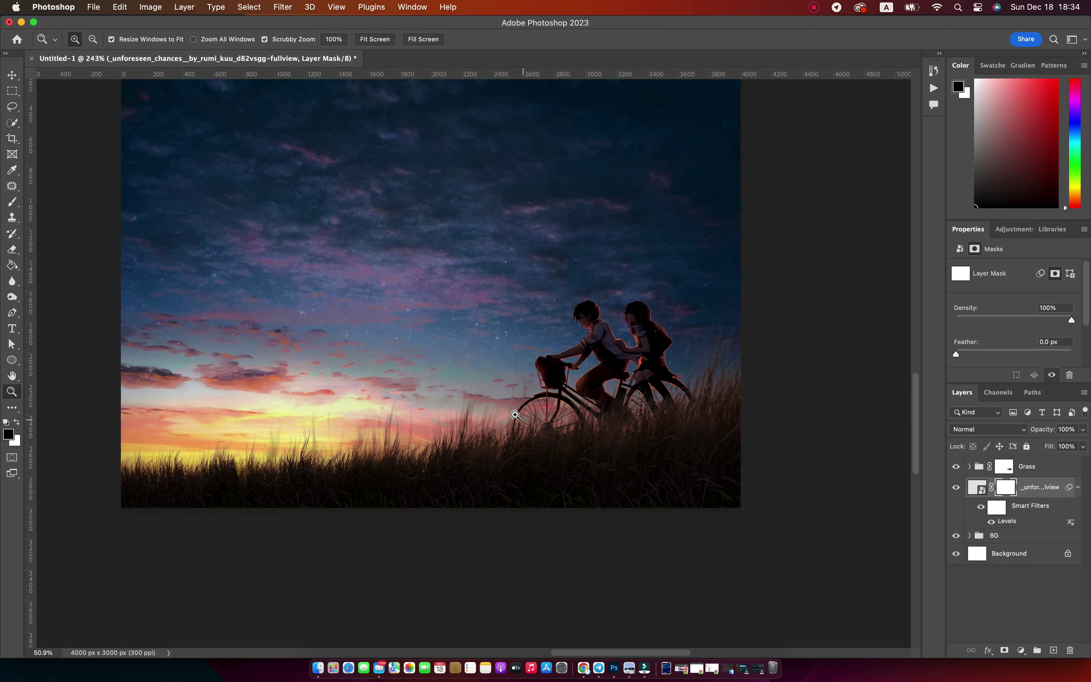
{"action": "scroll", "coordinate": [576, 421], "scroll_direction": "up", "scroll_amount": 2}
{"action": "left_click", "coordinate": [987, 494]}
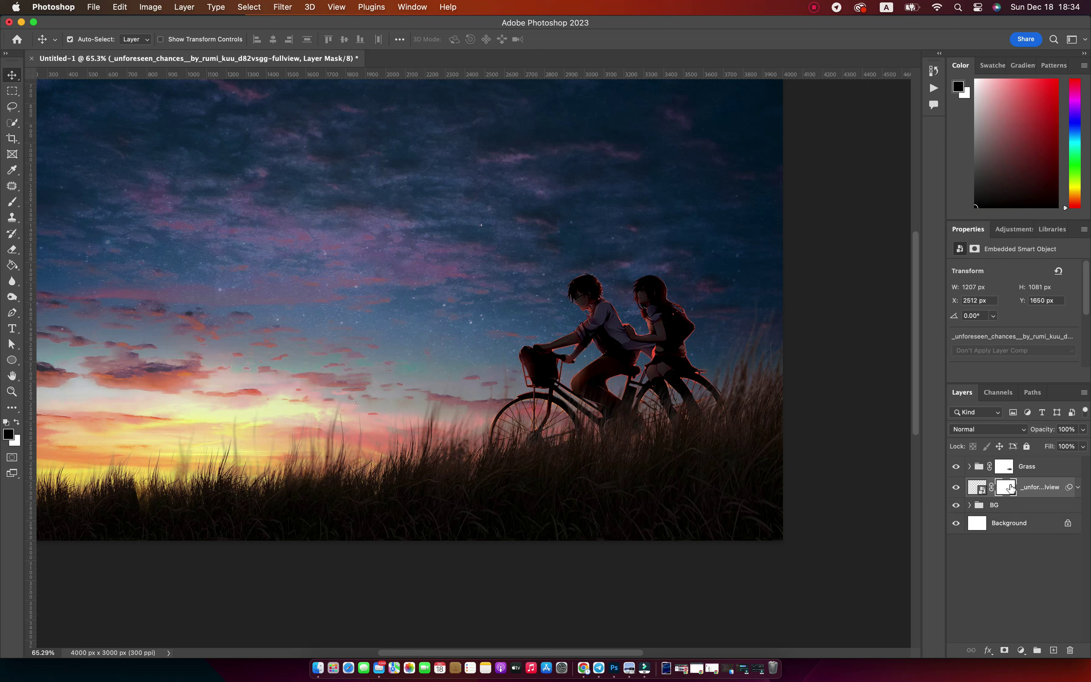
{"action": "key", "text": "super+j"}
Step: Brighten the couple copy with Levels 19 / 1.48 / 164 and target its mask for brushing
{"action": "key", "text": "super+l"}
{"action": "left_click_drag", "start_coordinate": [818, 214], "coordinate": [752, 213]}
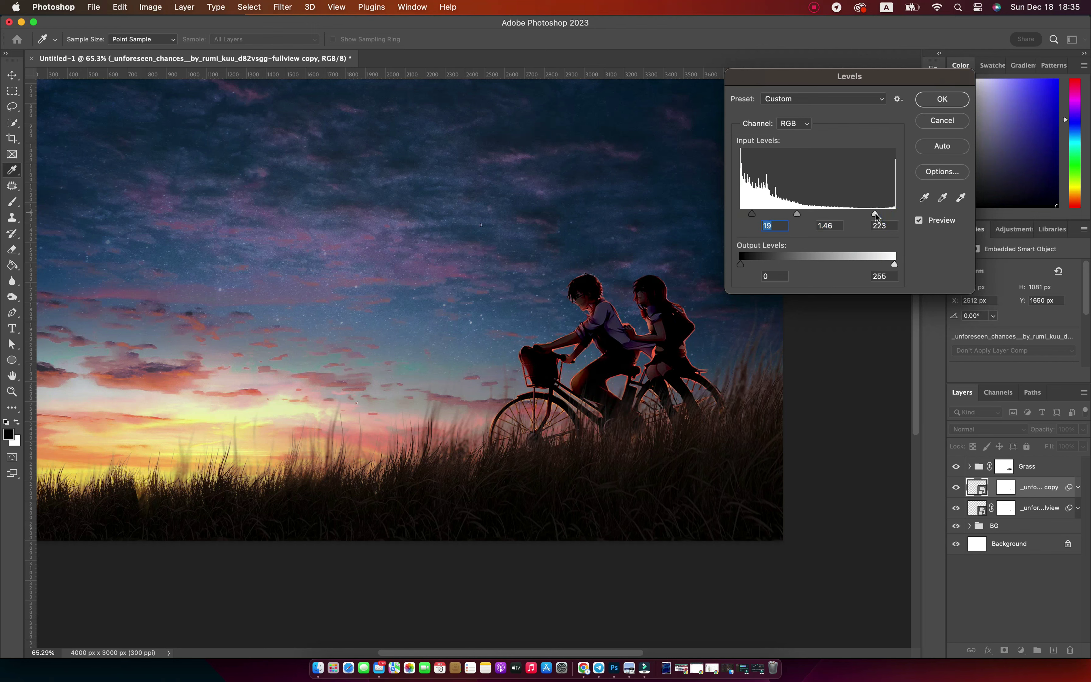
{"action": "left_click_drag", "start_coordinate": [843, 213], "coordinate": [777, 215]}
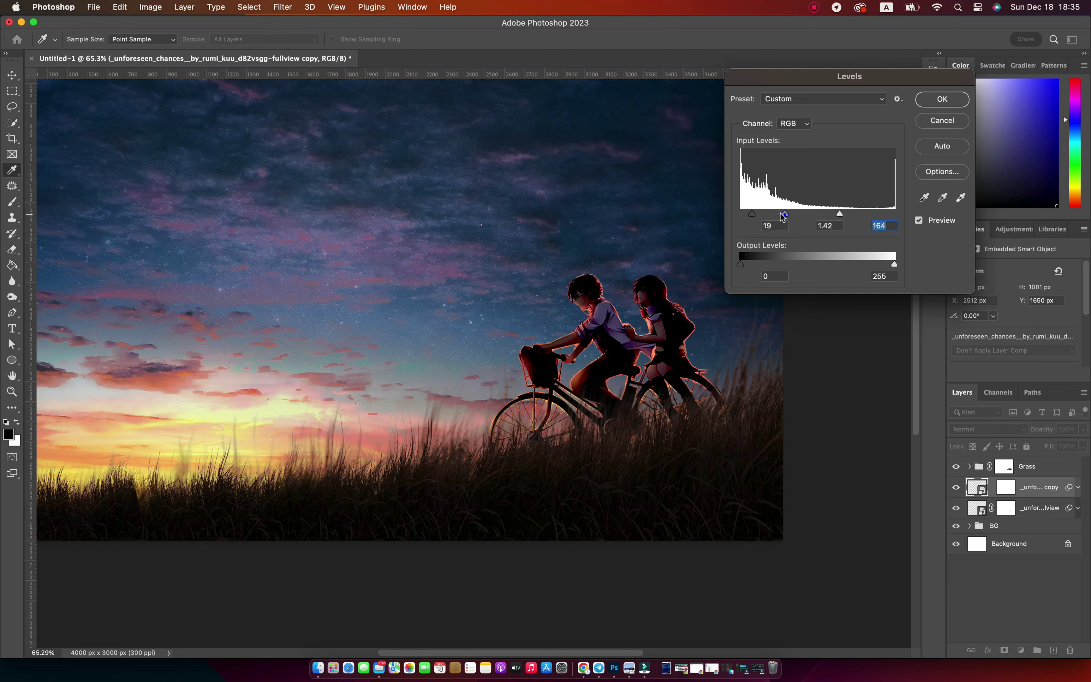
{"action": "left_click", "coordinate": [782, 213]}
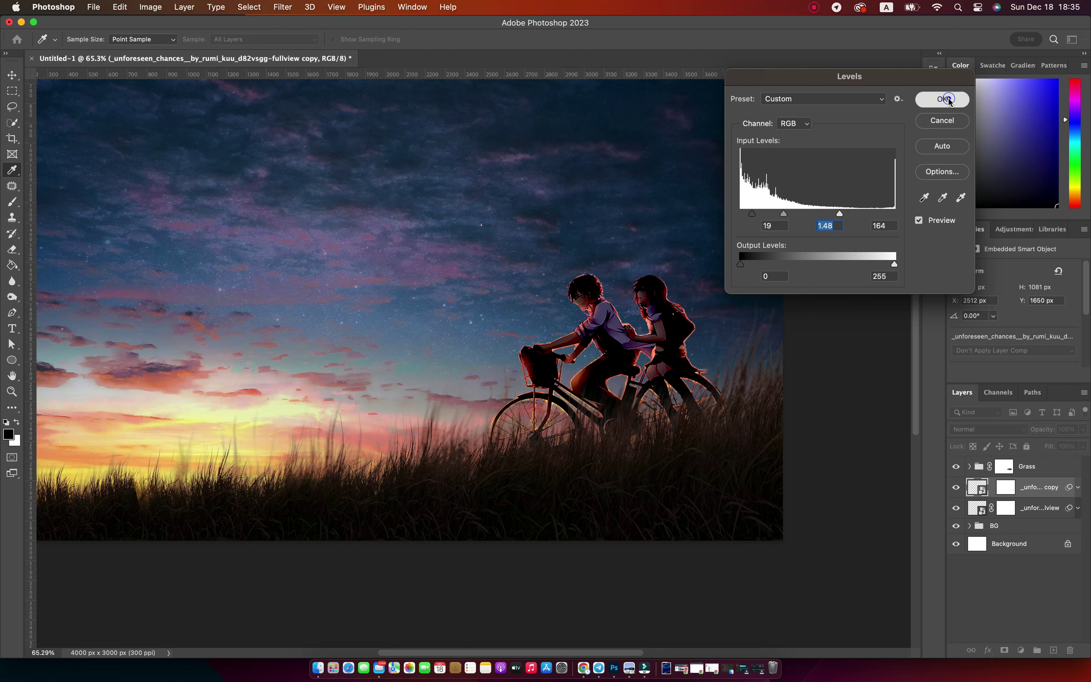
{"action": "left_click", "coordinate": [942, 98]}
{"action": "left_click", "coordinate": [1006, 487]}
{"action": "key", "text": "b"}
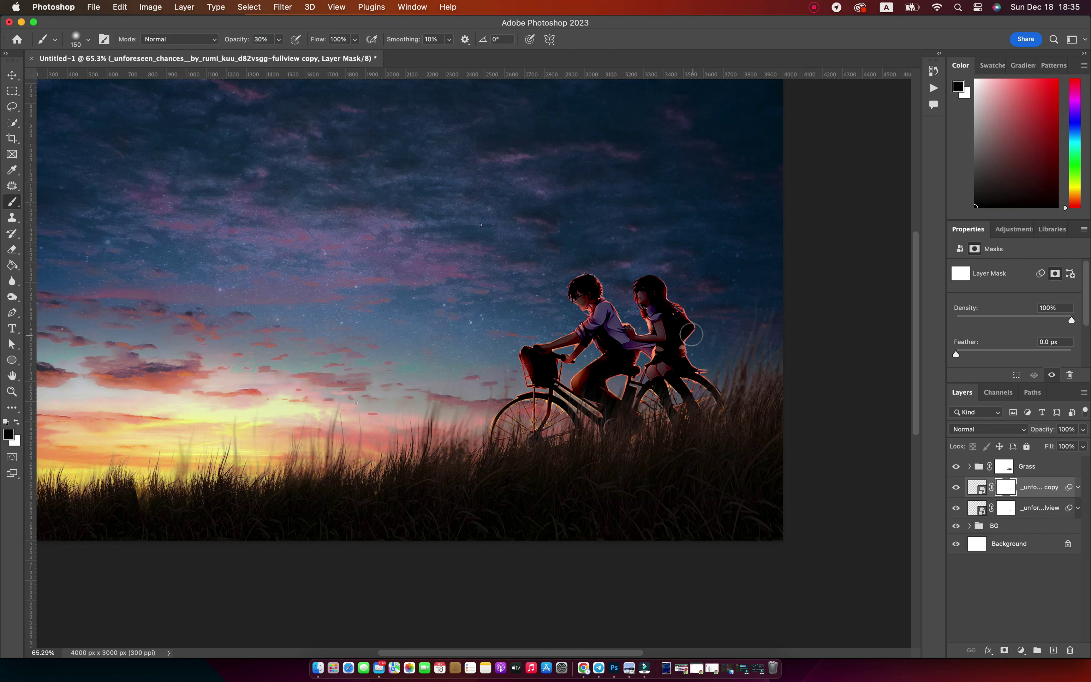
Step: Paint the copy's mask at 30% over the girl's back, boy's hair and front wheel
{"action": "left_click", "coordinate": [686, 349]}
{"action": "left_click", "coordinate": [597, 275]}
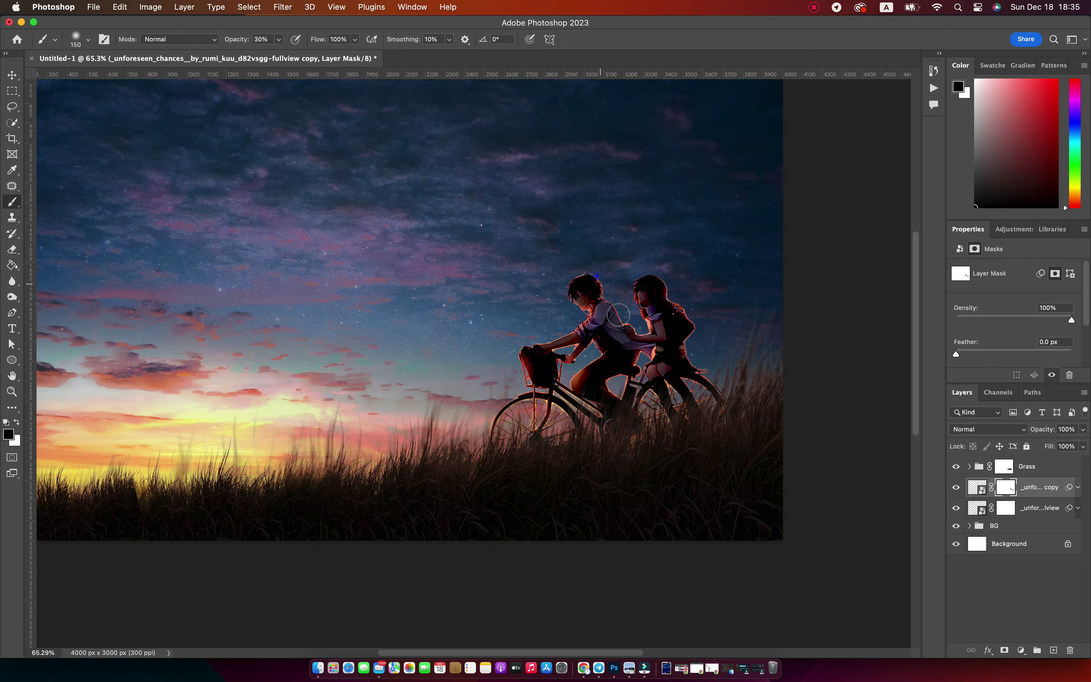
{"action": "left_click", "coordinate": [543, 408]}
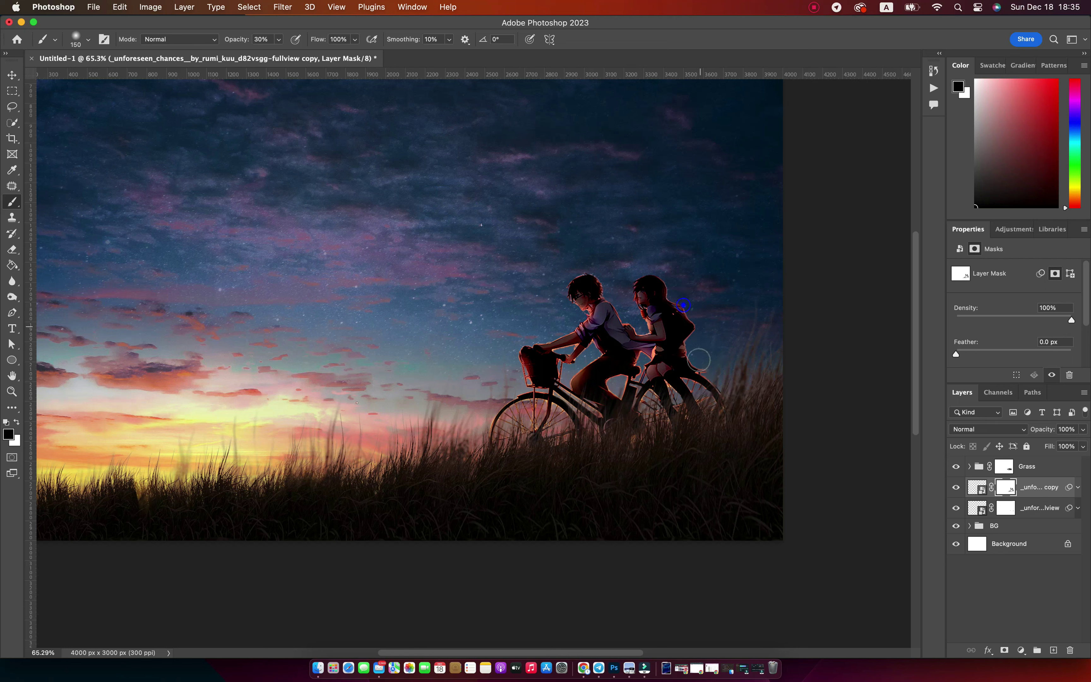
Step: Combine the two riders layers into one smart object and duplicate it
{"action": "left_click", "coordinate": [599, 397]}
{"action": "key", "text": "v"}
{"action": "left_click", "coordinate": [1036, 508], "text": "shift"}
{"action": "right_click", "coordinate": [1036, 508]}
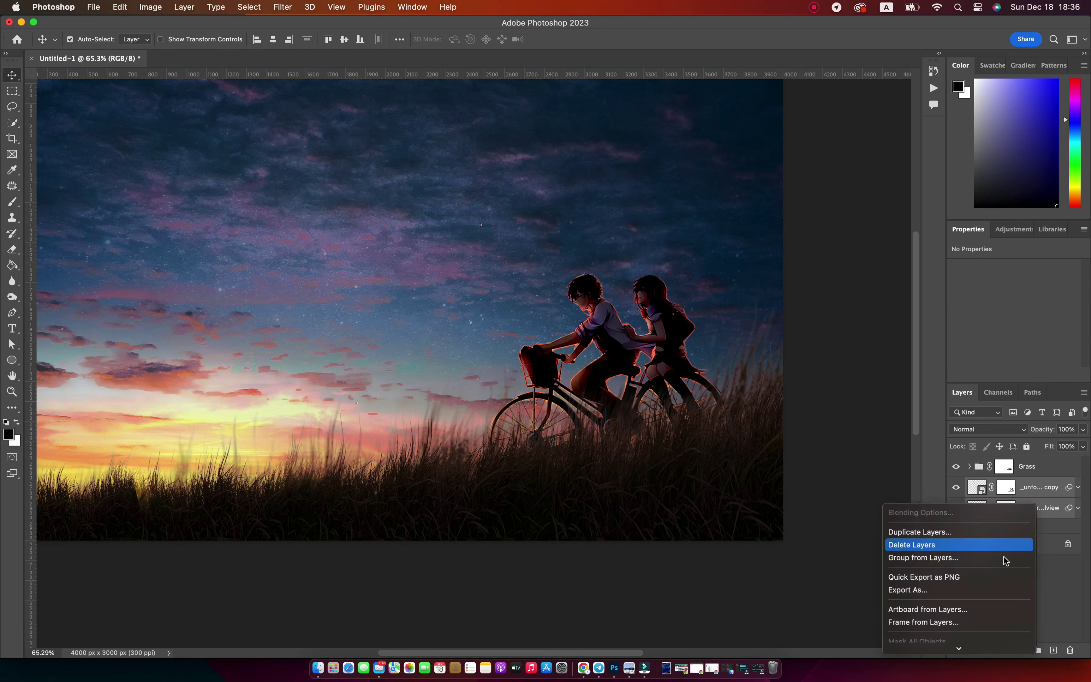
{"action": "left_click", "coordinate": [929, 597]}
{"action": "key", "text": "super+j"}
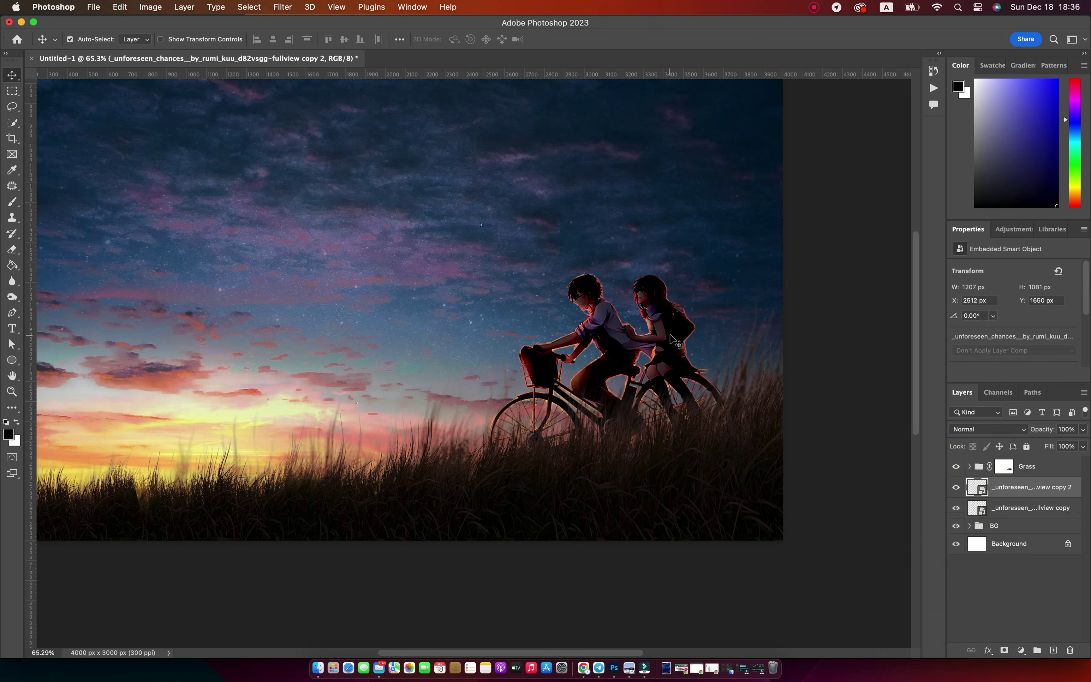
Step: Give the riders copy a Motion Blur at 7° angle and 27 px distance, plus a layer mask
{"action": "left_click", "coordinate": [282, 7]}
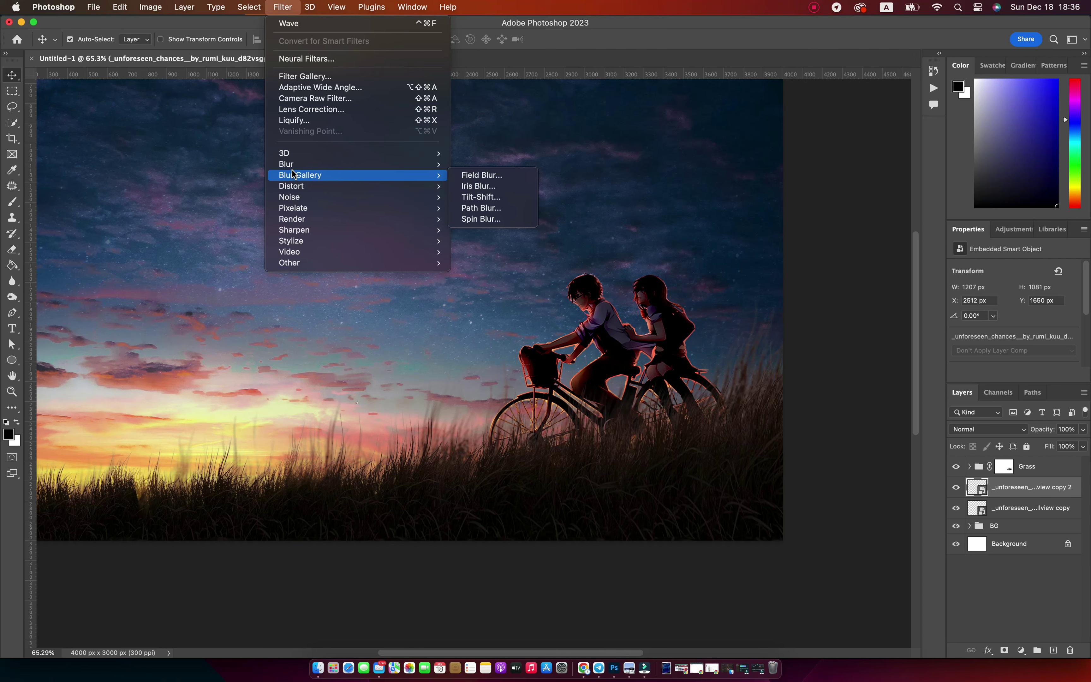
{"action": "mouse_move", "coordinate": [286, 163]}
{"action": "left_click", "coordinate": [478, 229]}
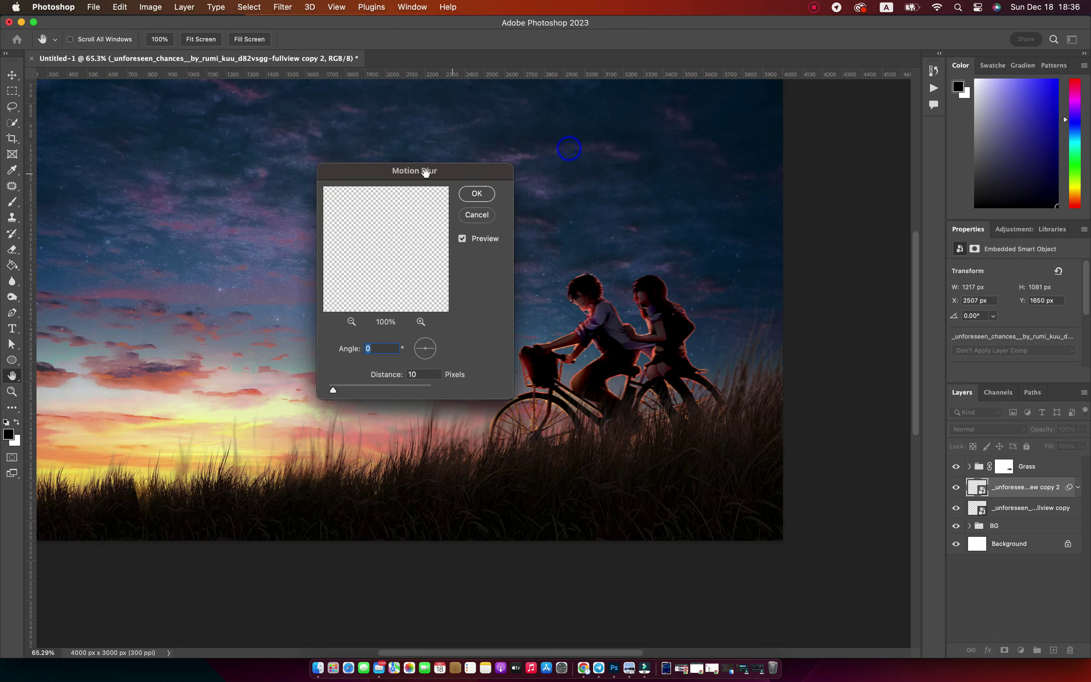
{"action": "left_click_drag", "start_coordinate": [426, 172], "coordinate": [380, 198]}
{"action": "left_click_drag", "start_coordinate": [388, 376], "coordinate": [387, 374]}
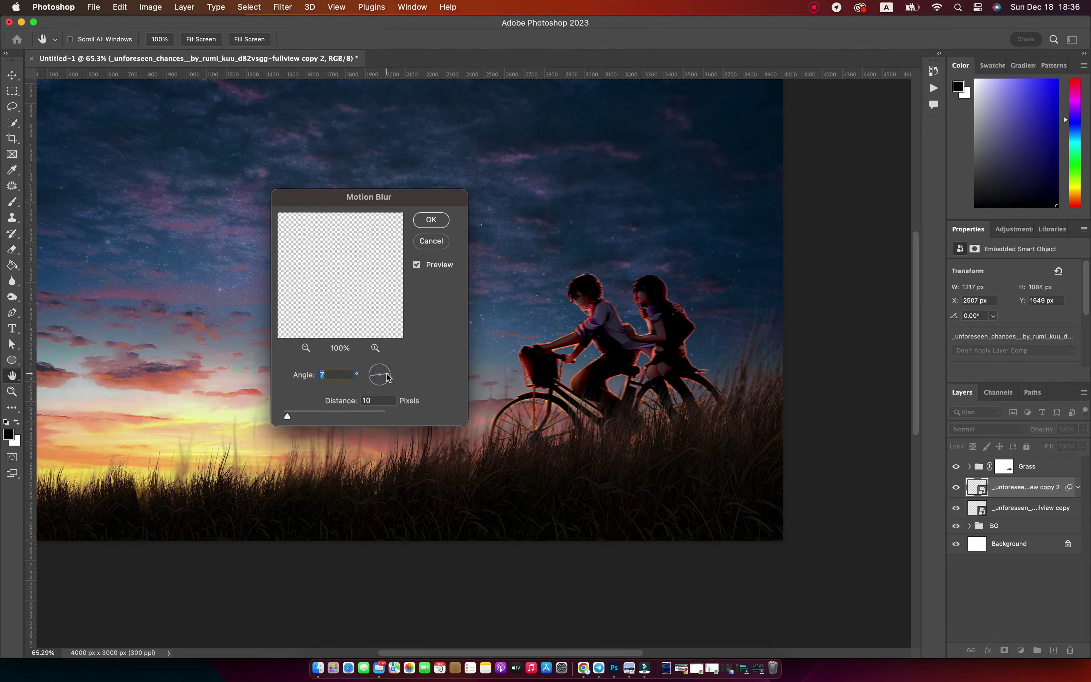
{"action": "left_click_drag", "start_coordinate": [310, 412], "coordinate": [297, 413]}
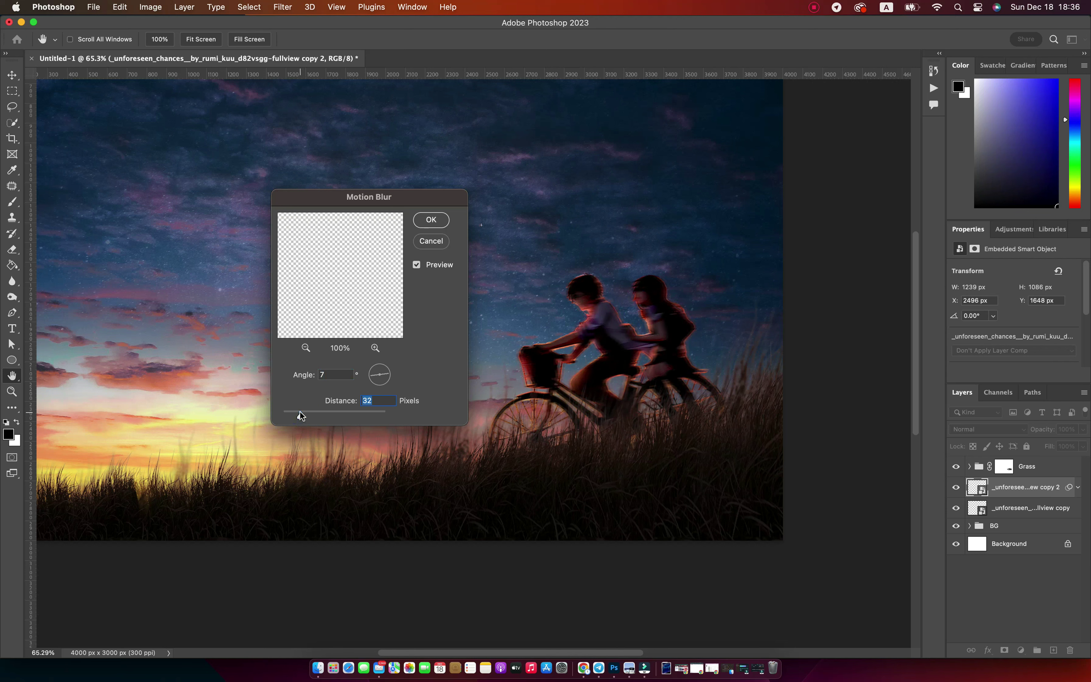
{"action": "left_click", "coordinate": [430, 220]}
{"action": "left_click", "coordinate": [1005, 651]}
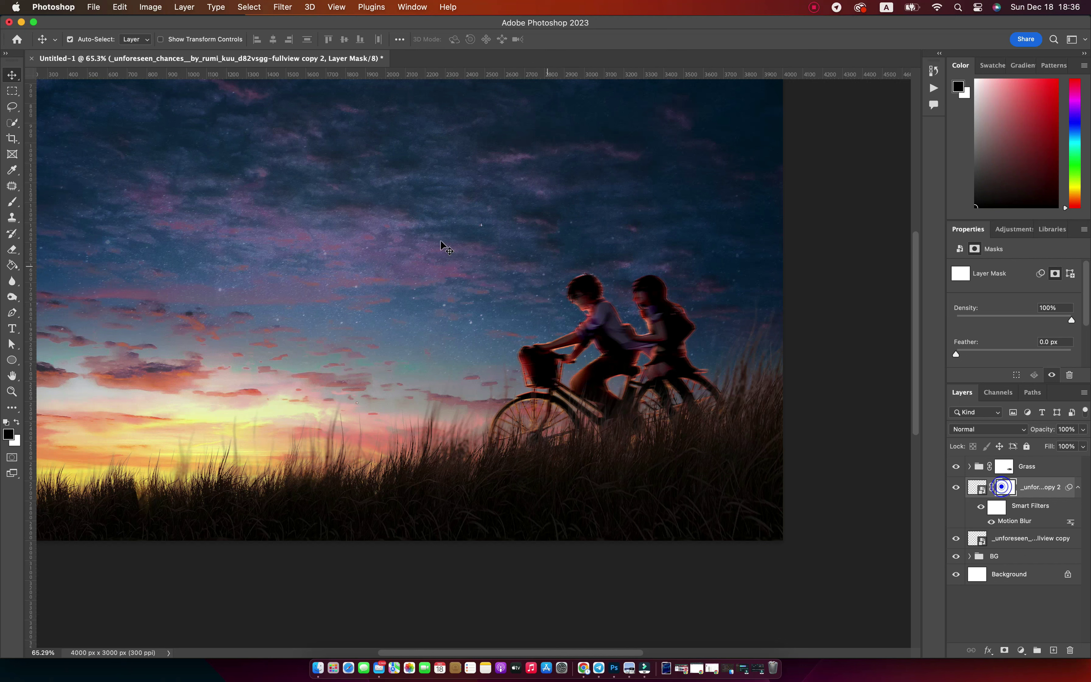
Step: Paint black on the mask to restore the riders' sharp faces, arms and bodies
{"action": "key", "text": "b"}
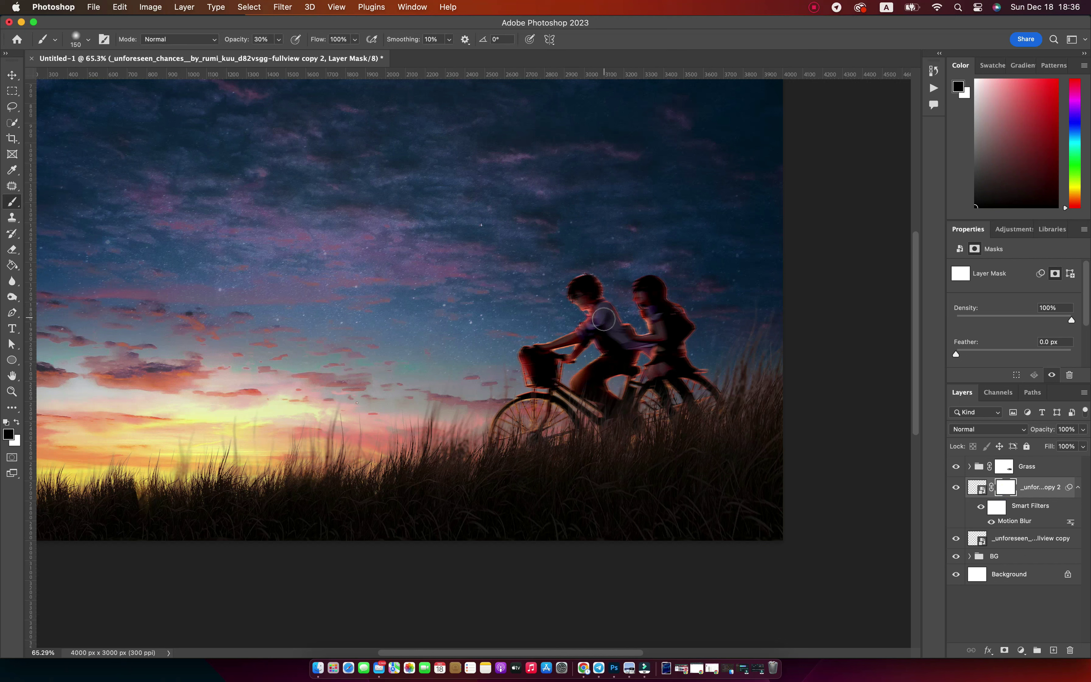
{"action": "key", "text": "bracketleft"}
{"action": "key", "text": "bracketleft"}
{"action": "key", "text": "bracketleft"}
{"action": "left_click_drag", "start_coordinate": [572, 301], "coordinate": [657, 333]}
{"action": "left_click_drag", "start_coordinate": [656, 334], "coordinate": [658, 282]}
{"action": "mouse_move", "coordinate": [616, 314]}
{"action": "left_mouse_down"}
{"action": "mouse_move", "coordinate": [630, 332]}
{"action": "mouse_move", "coordinate": [581, 384]}
{"action": "left_mouse_up"}
{"action": "left_click_drag", "start_coordinate": [665, 371], "coordinate": [658, 365]}
Step: Motion-blur the mask itself with a distance of 183
{"action": "left_click", "coordinate": [281, 8]}
{"action": "mouse_move", "coordinate": [286, 163]}
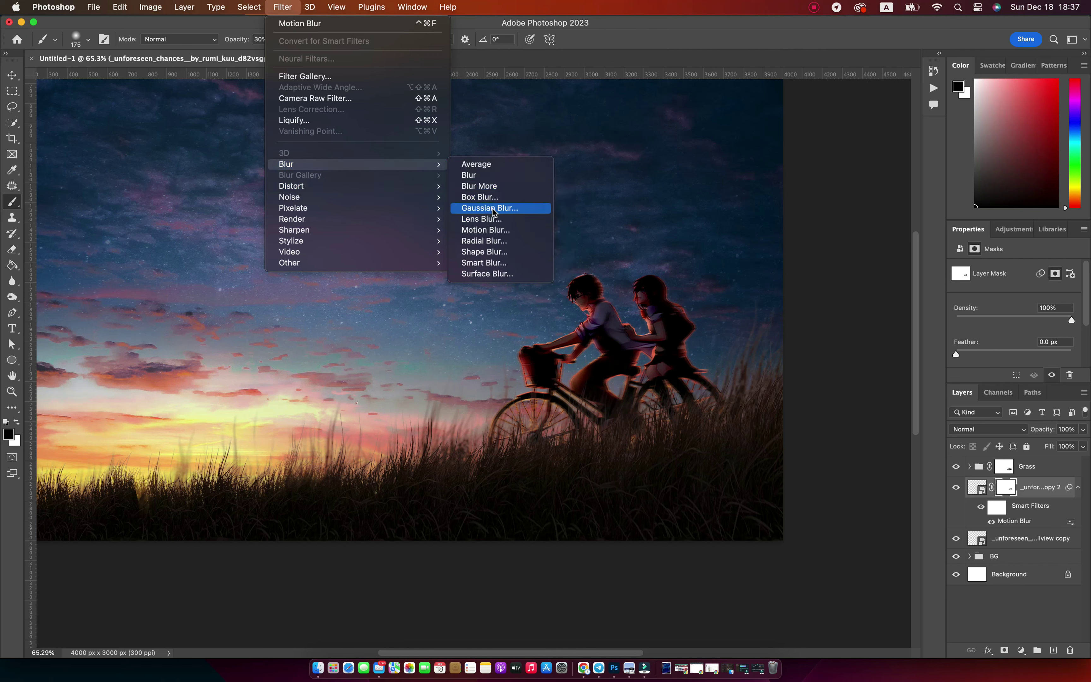
{"action": "left_click", "coordinate": [486, 229]}
{"action": "left_click", "coordinate": [312, 414]}
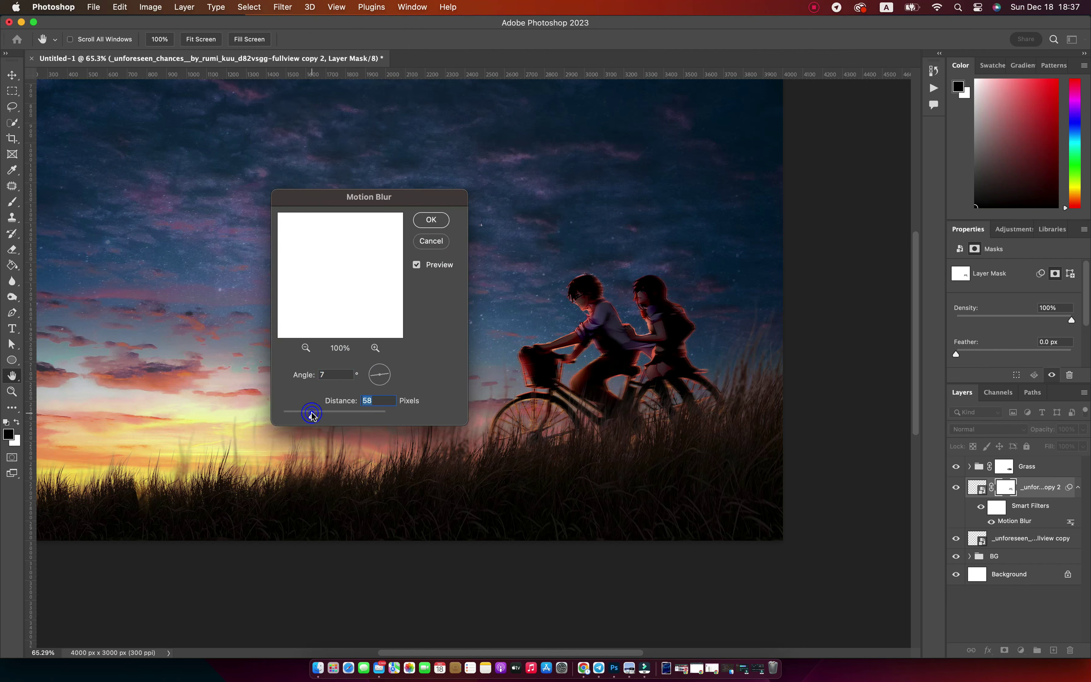
{"action": "left_click_drag", "start_coordinate": [328, 417], "coordinate": [334, 414]}
{"action": "left_click", "coordinate": [431, 240]}
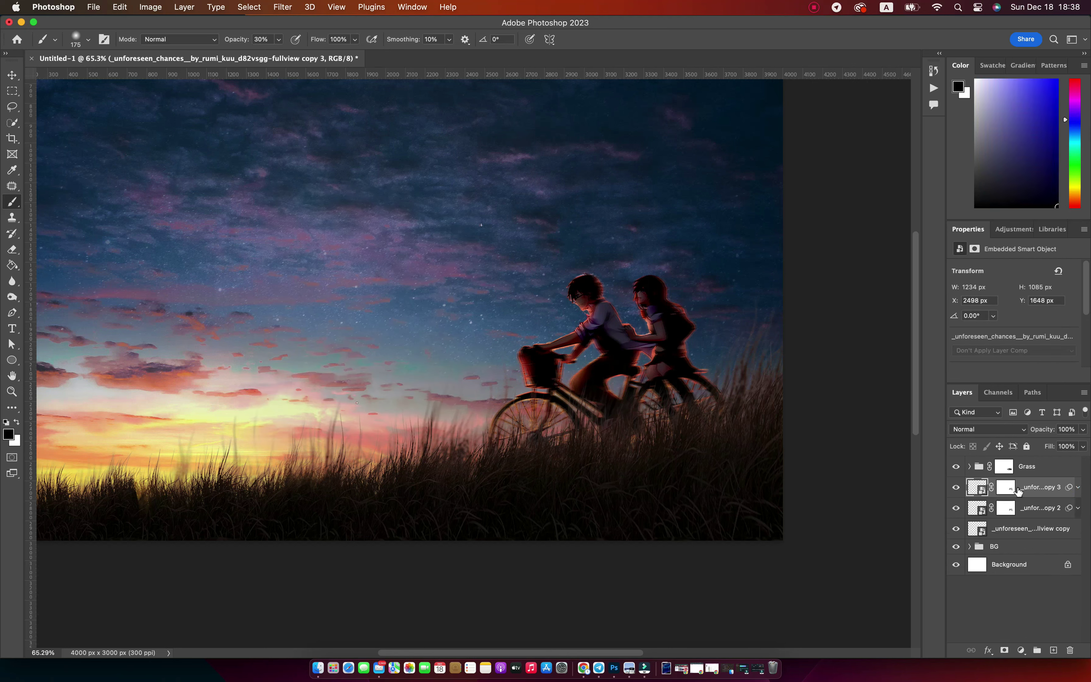
Step: Apply a Tilt-Shift blur with the focus band lowered and slanted through the bicycle
{"action": "left_click", "coordinate": [283, 6]}
{"action": "mouse_move", "coordinate": [300, 175]}
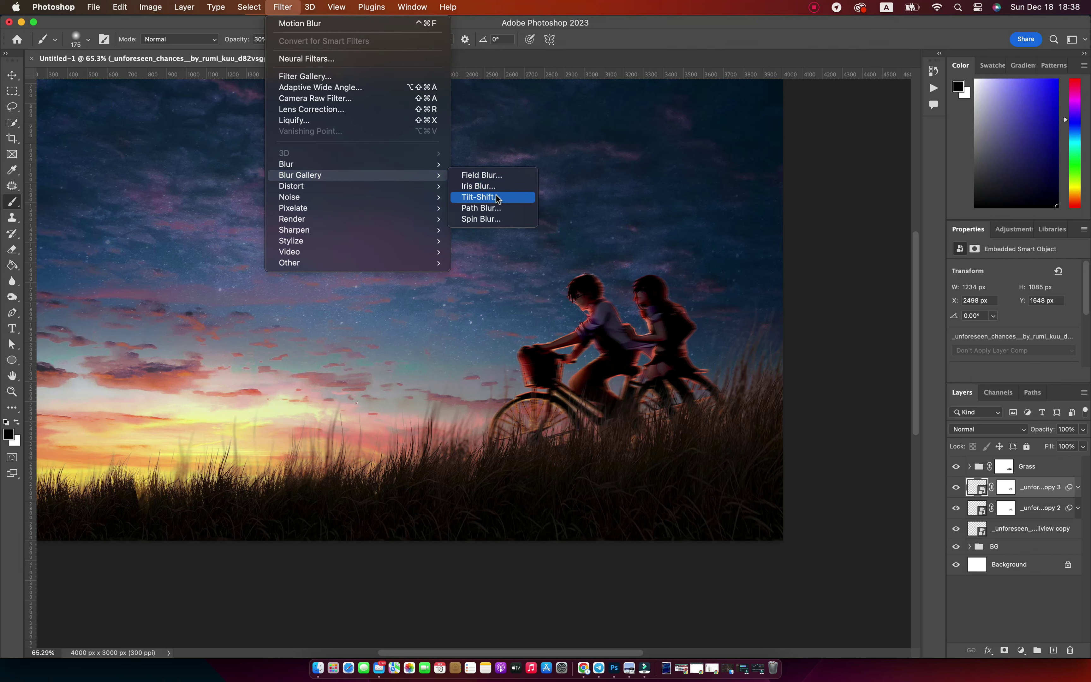
{"action": "left_click", "coordinate": [498, 197]}
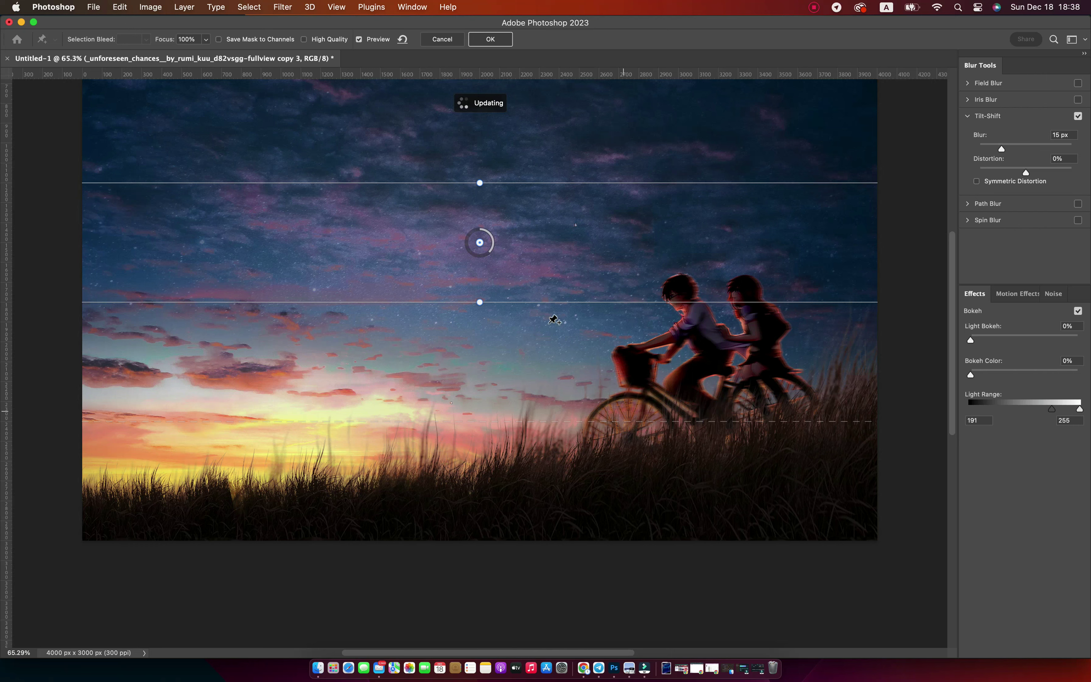
{"action": "left_click_drag", "start_coordinate": [480, 243], "coordinate": [638, 427]}
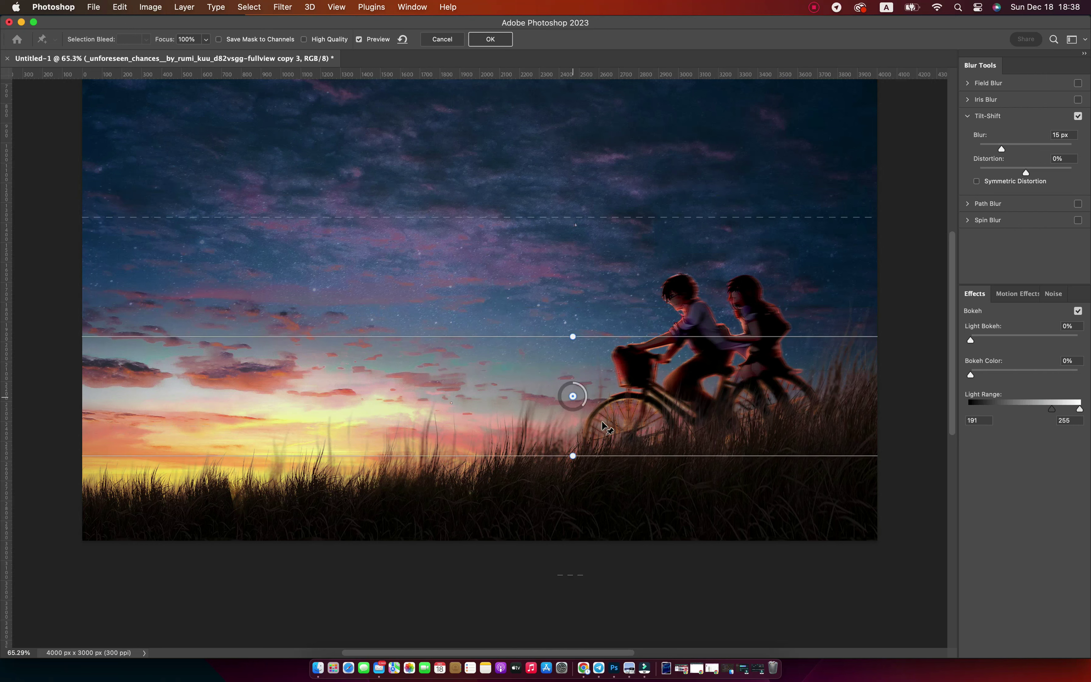
{"action": "left_click_drag", "start_coordinate": [638, 490], "coordinate": [650, 486]}
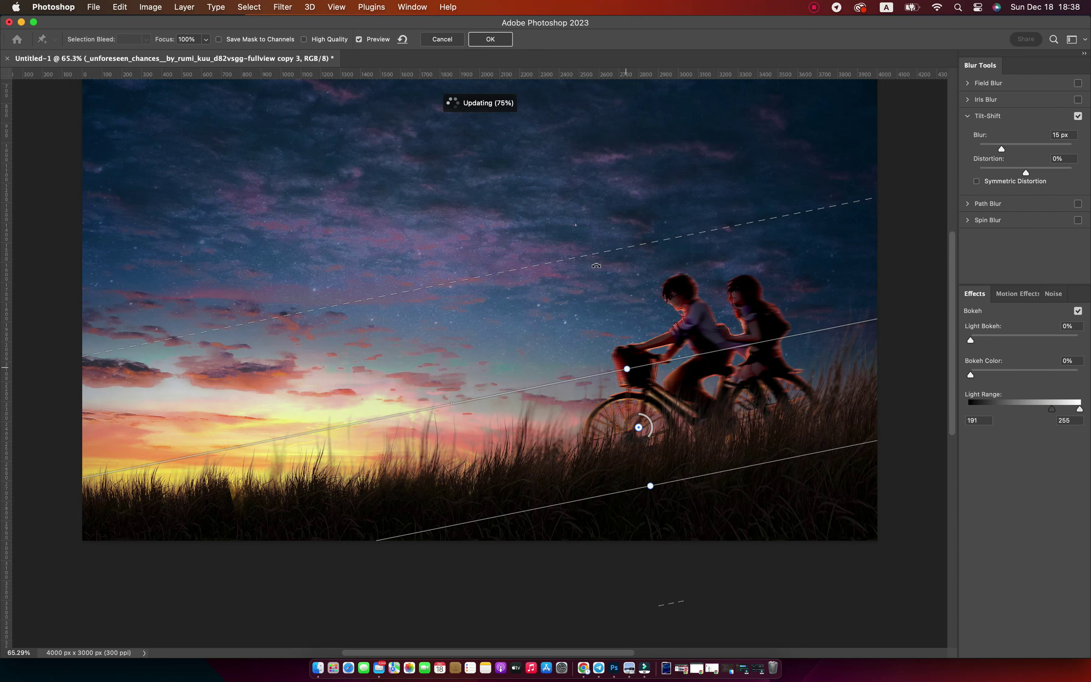
{"action": "left_click_drag", "start_coordinate": [596, 254], "coordinate": [609, 291]}
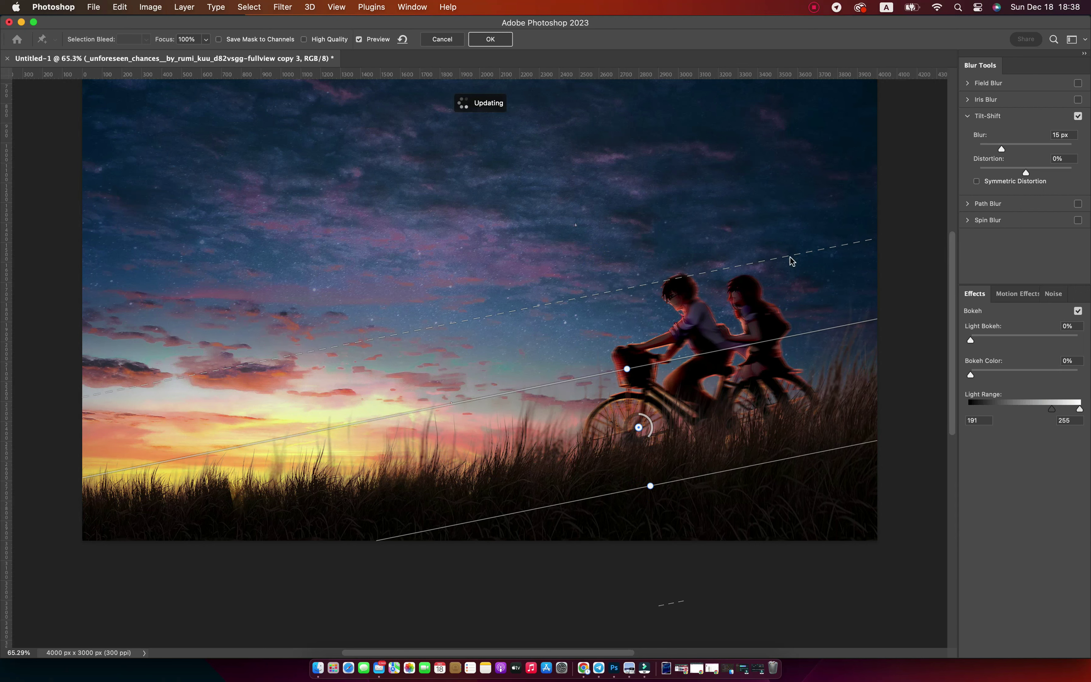
{"action": "left_click", "coordinate": [492, 40]}
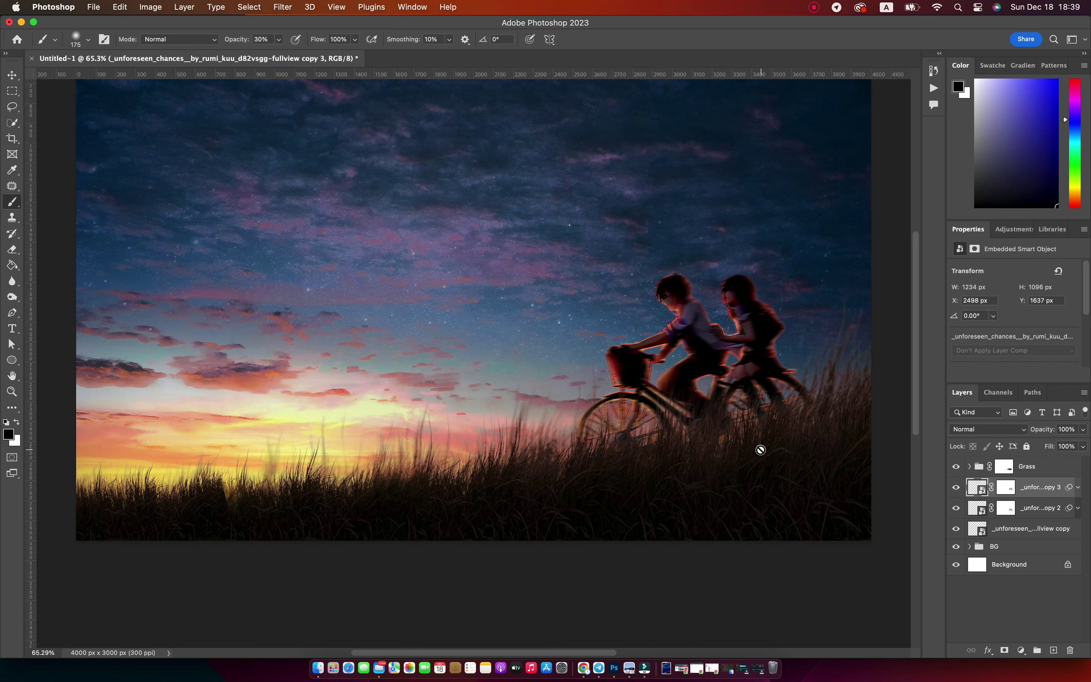
Step: Paint the copy 3 mask at 51% brush opacity over the girl's waist, back and basket
{"action": "key", "text": "v"}
{"action": "left_click", "coordinate": [1004, 488]}
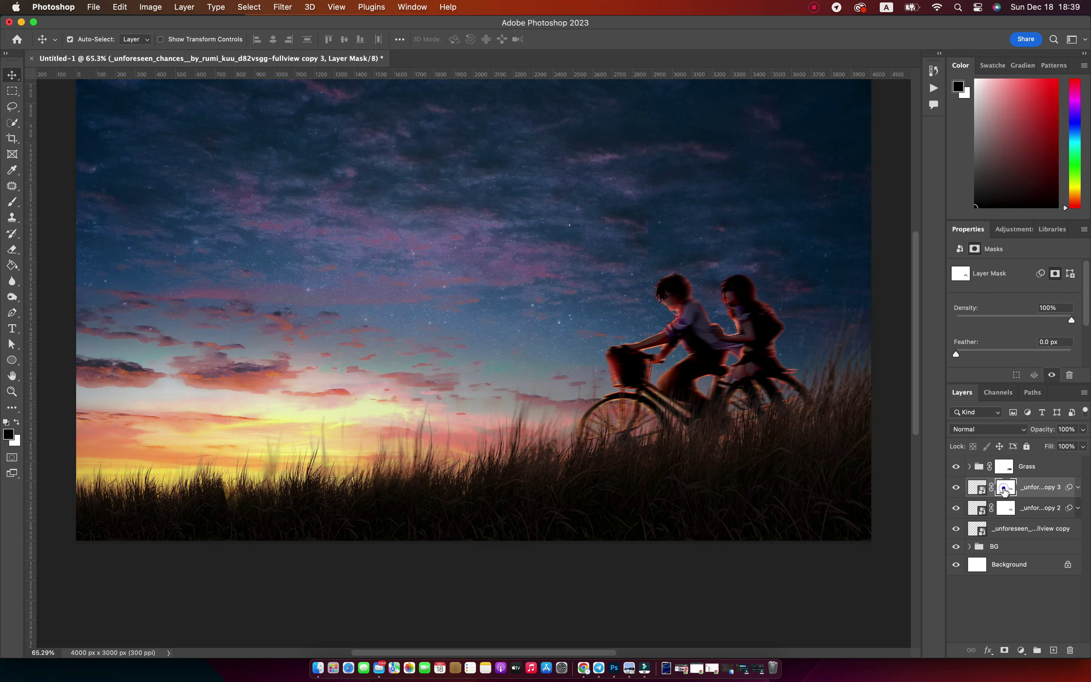
{"action": "key", "text": "b"}
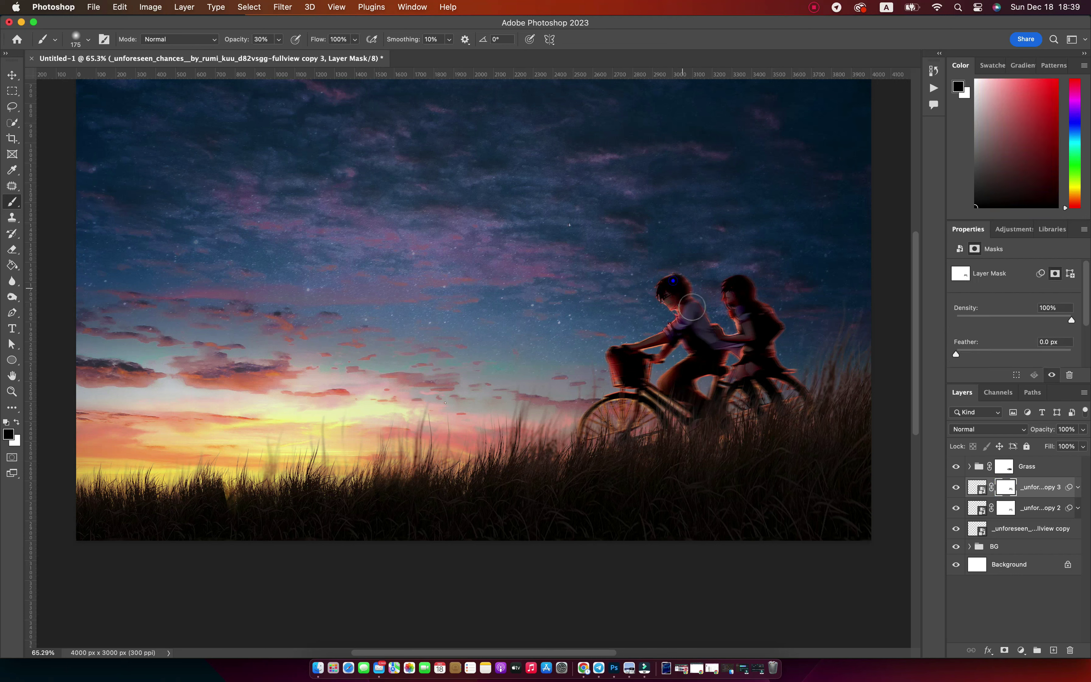
{"action": "left_click_drag", "start_coordinate": [237, 44], "coordinate": [252, 44]}
{"action": "left_click", "coordinate": [715, 350]}
{"action": "left_click_drag", "start_coordinate": [762, 345], "coordinate": [785, 354]}
{"action": "left_click_drag", "start_coordinate": [616, 351], "coordinate": [684, 330]}
{"action": "key", "text": "v"}
{"action": "left_click", "coordinate": [1039, 508], "text": "shift"}
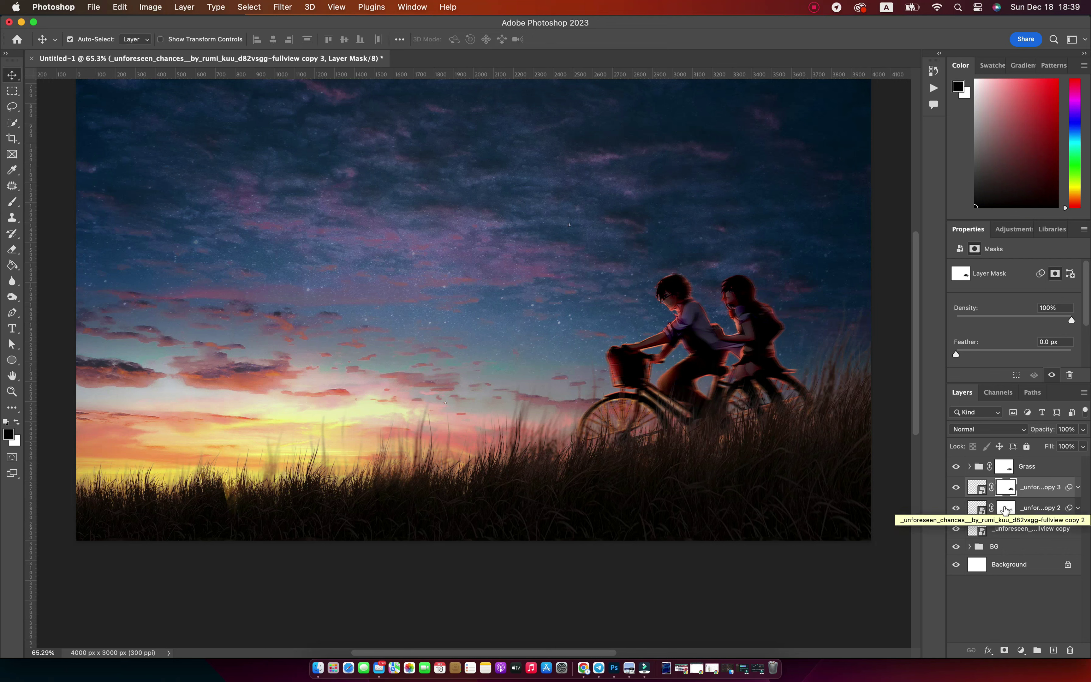
Step: Combine pngegg (1) copy 4 and copy 5 into one smart object
{"action": "left_click", "coordinate": [764, 415]}
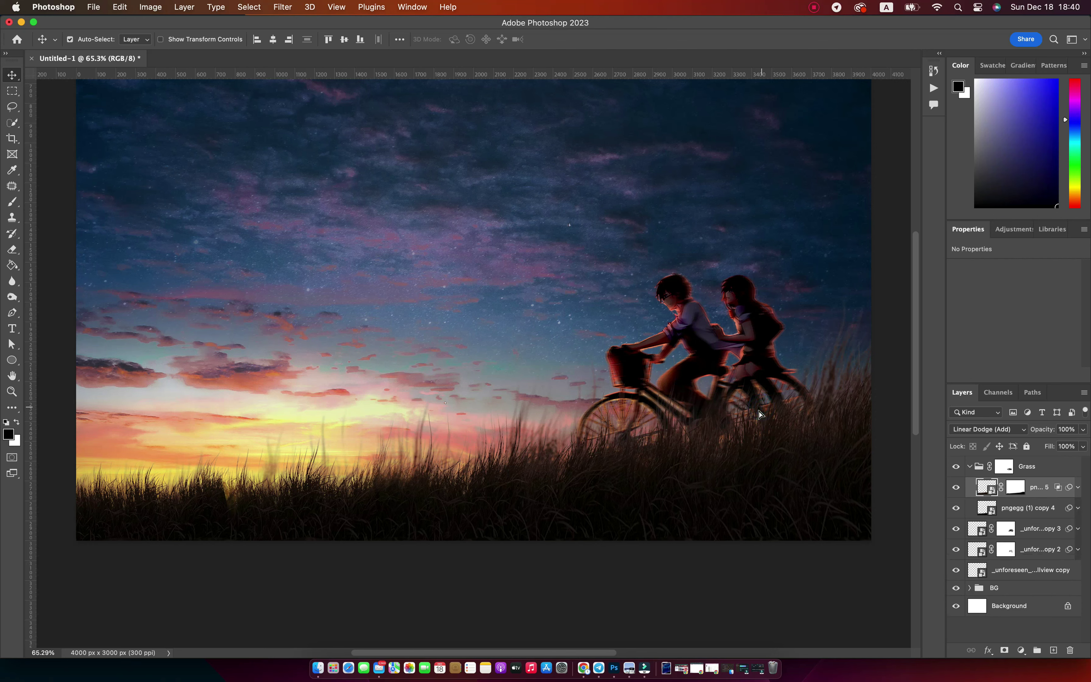
{"action": "key", "text": "z"}
{"action": "left_click_drag", "start_coordinate": [745, 382], "coordinate": [572, 388]}
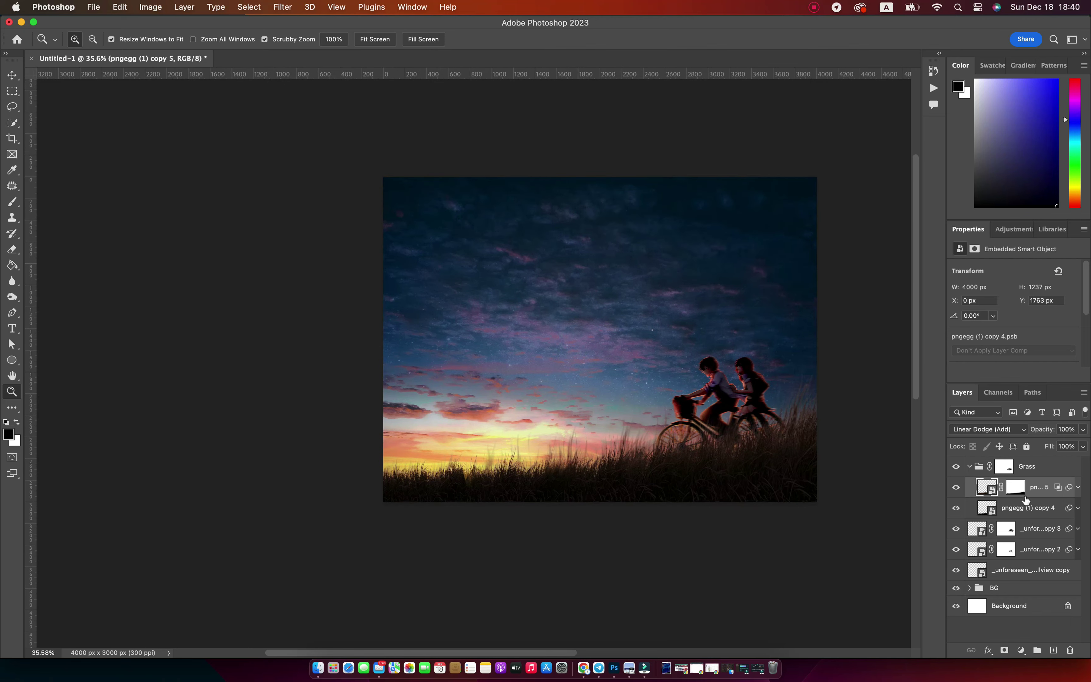
{"action": "left_click", "coordinate": [1024, 507], "text": "shift"}
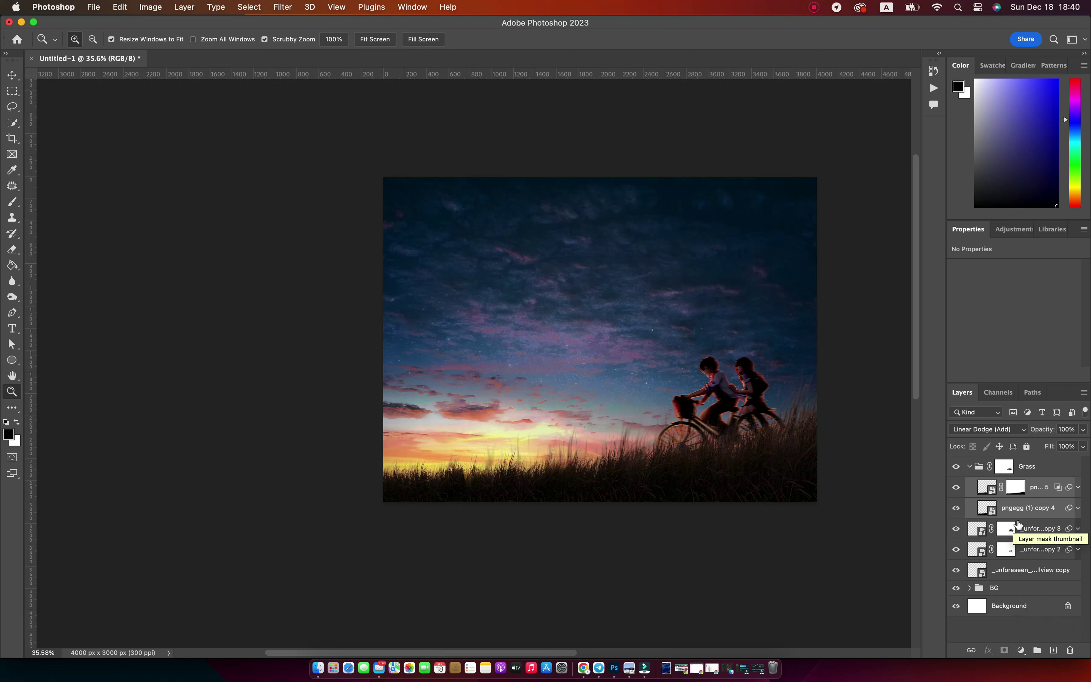
{"action": "right_click", "coordinate": [1021, 509]}
{"action": "left_click", "coordinate": [916, 532]}
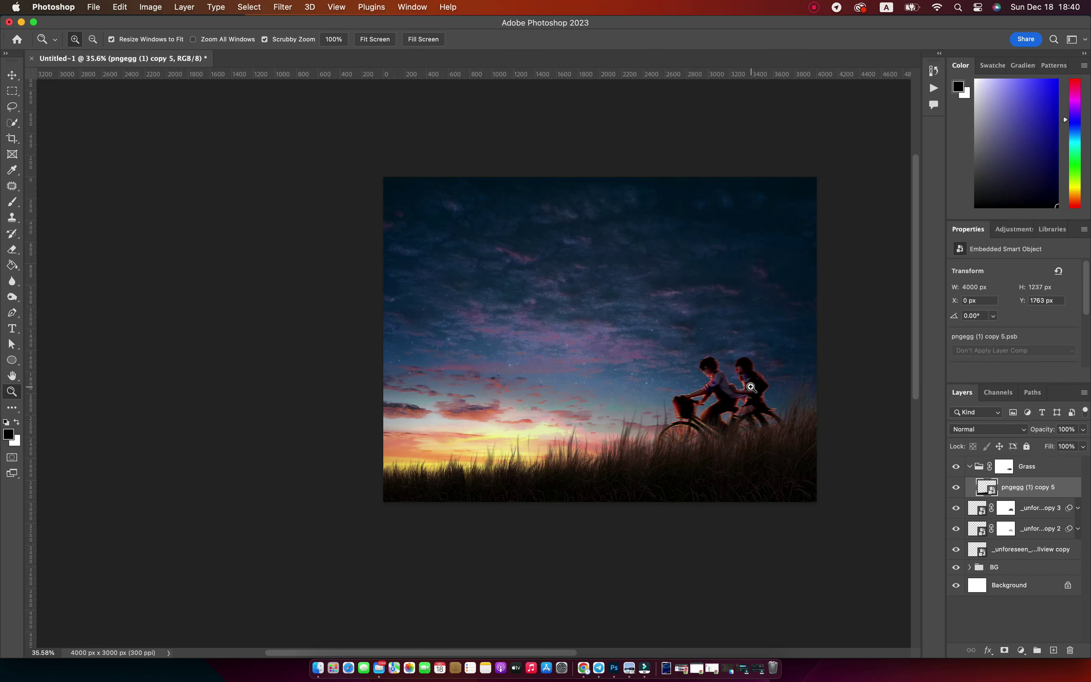
Step: Delete the combined pngegg overlay and merge riders copy 2 and copy 3 into a smart object
{"action": "left_click_drag", "start_coordinate": [724, 395], "coordinate": [832, 372]}
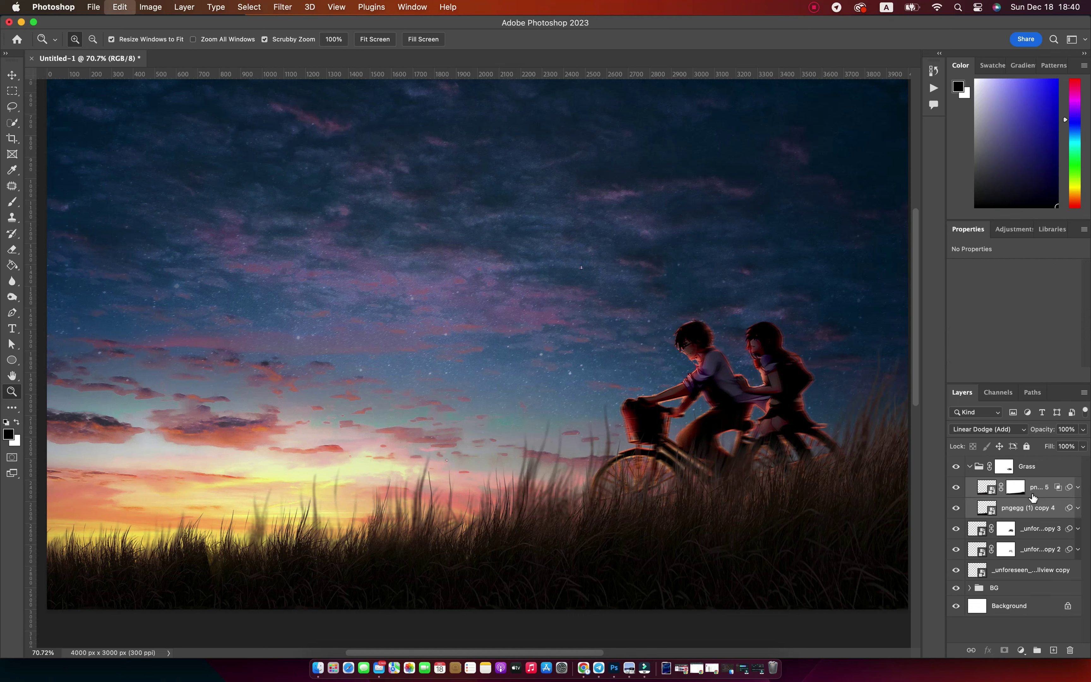
{"action": "key", "text": "Delete"}
{"action": "right_click", "coordinate": [1030, 509]}
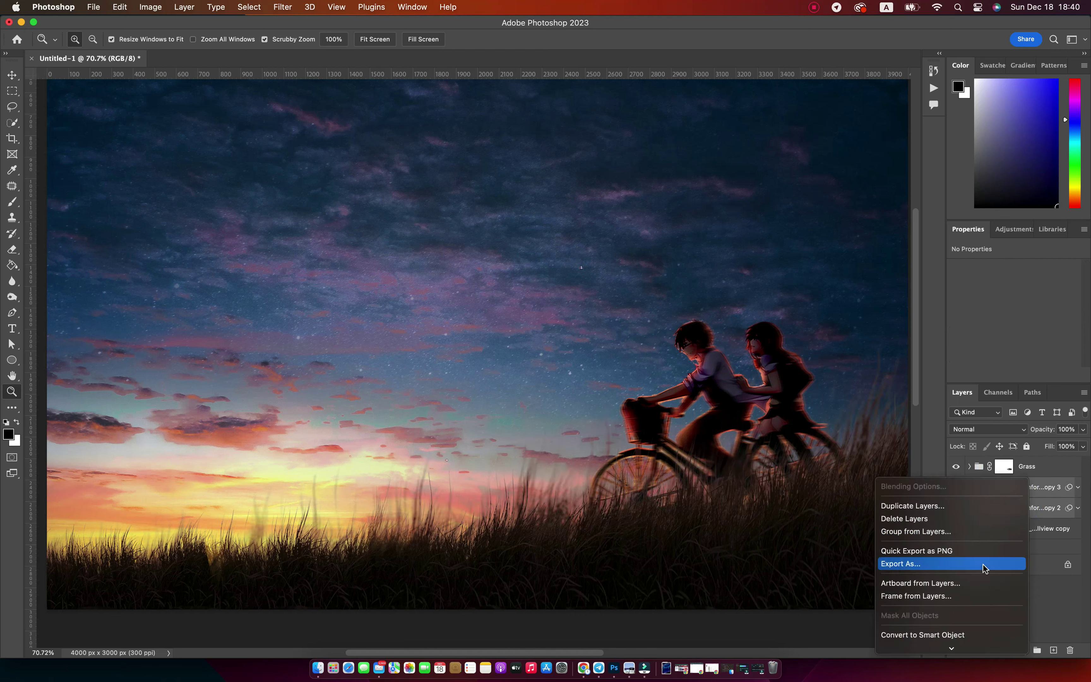
{"action": "left_click", "coordinate": [937, 621]}
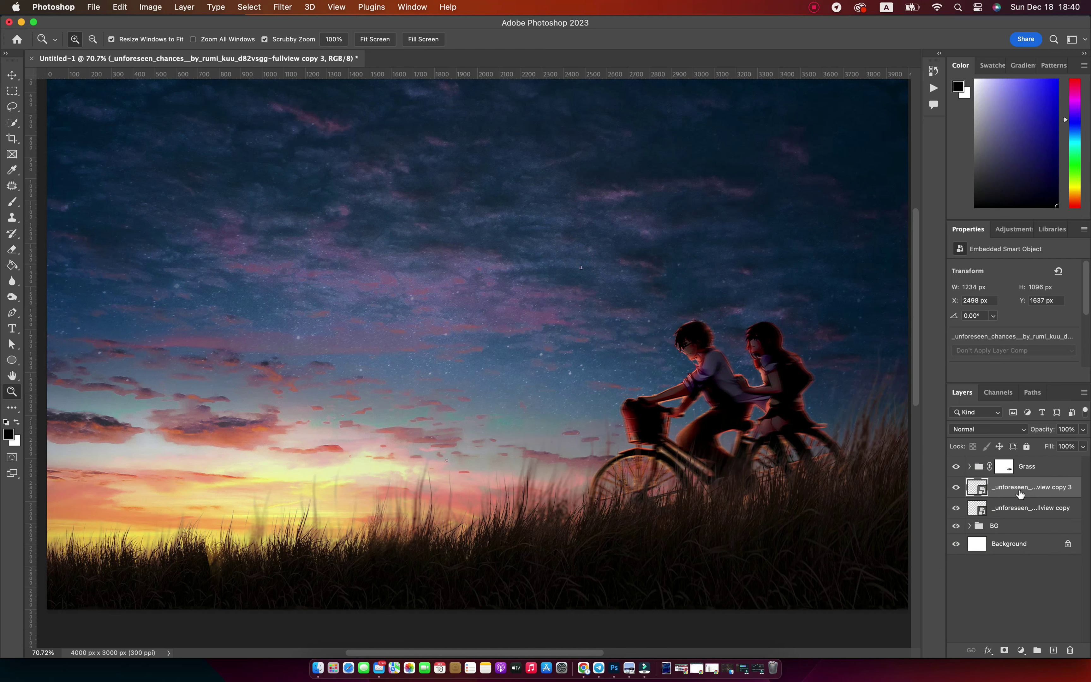
Step: Apply a Levels filter to the couple, lowering the white point to brighten highlights
{"action": "key", "text": "super+l"}
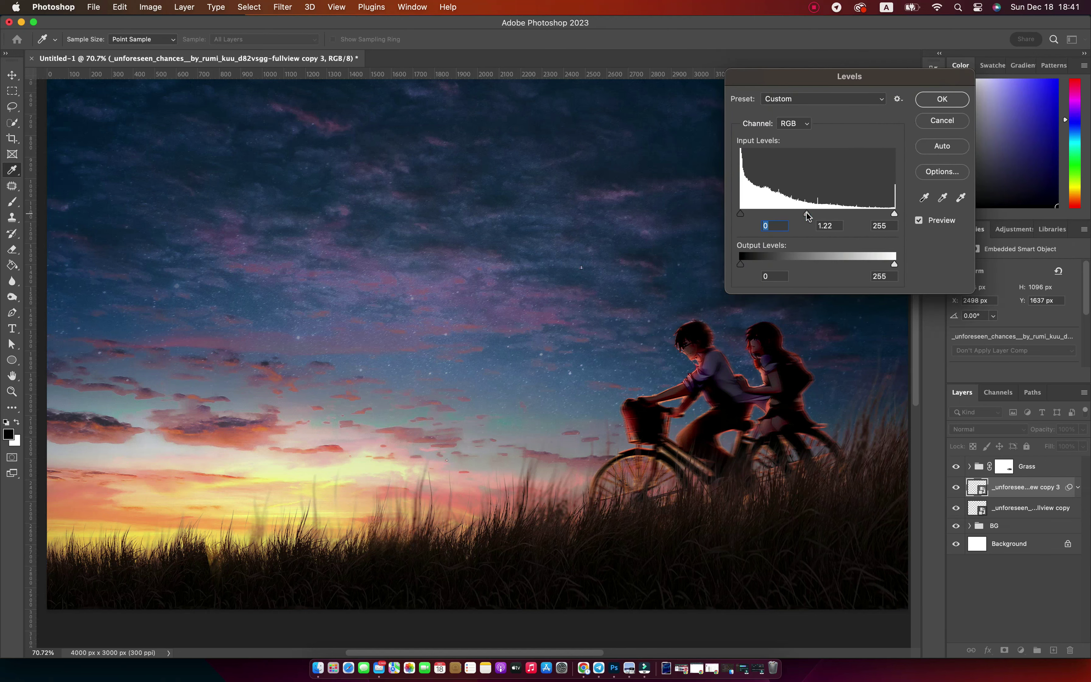
{"action": "left_click_drag", "start_coordinate": [836, 213], "coordinate": [807, 212]}
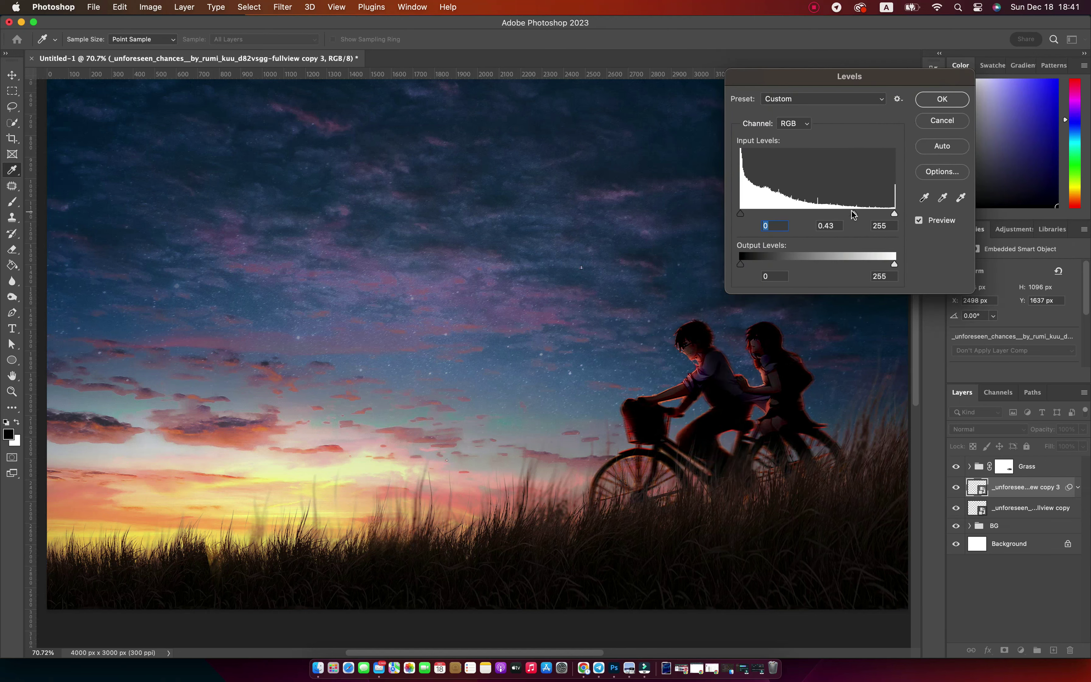
{"action": "left_click_drag", "start_coordinate": [741, 264], "coordinate": [757, 264]}
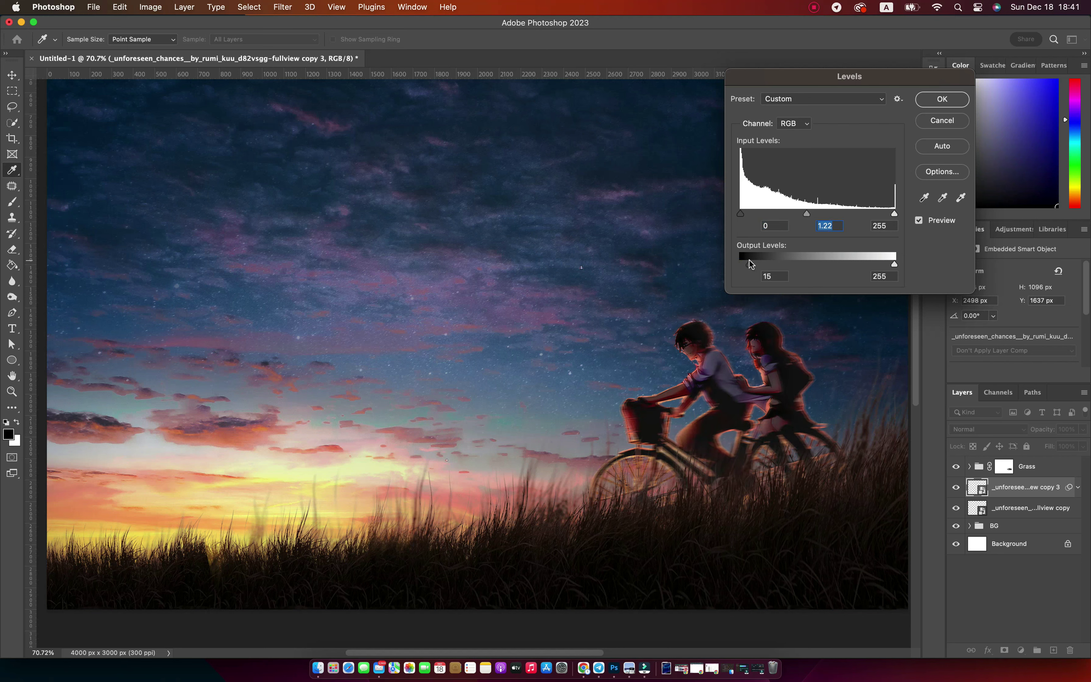
{"action": "left_click_drag", "start_coordinate": [742, 262], "coordinate": [742, 264]}
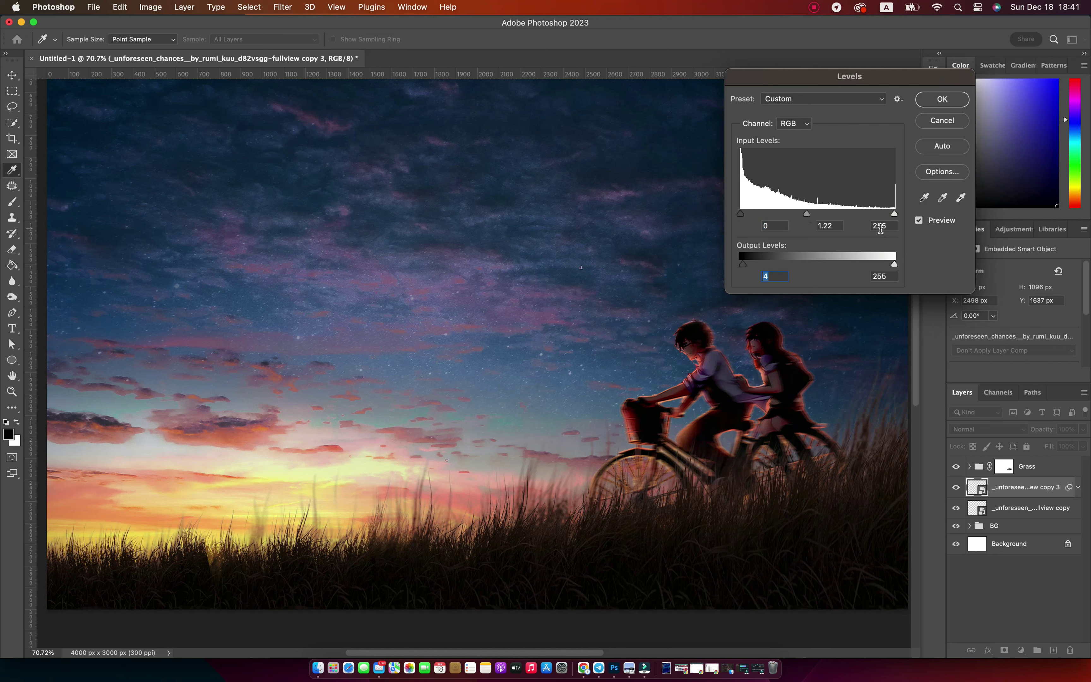
{"action": "left_click_drag", "start_coordinate": [895, 214], "coordinate": [868, 213]}
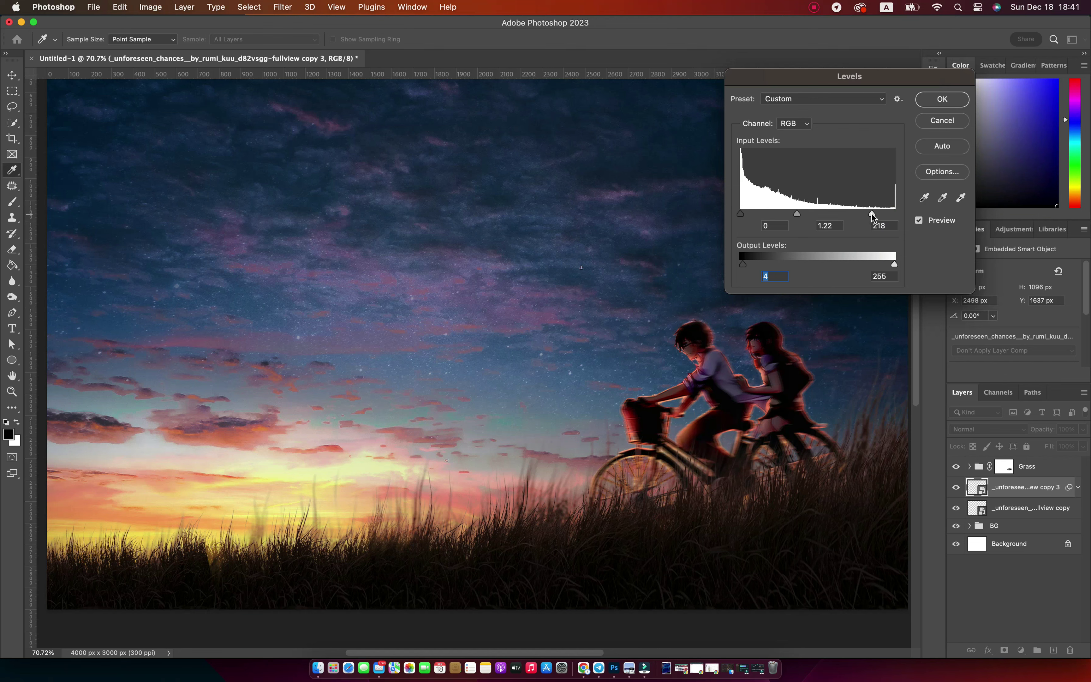
{"action": "left_click_drag", "start_coordinate": [794, 213], "coordinate": [807, 213]}
{"action": "left_click", "coordinate": [942, 99]}
Step: Apply Hue/Saturation to the couple with Hue -4, Saturation -47, Lightness -31
{"action": "key", "text": "z"}
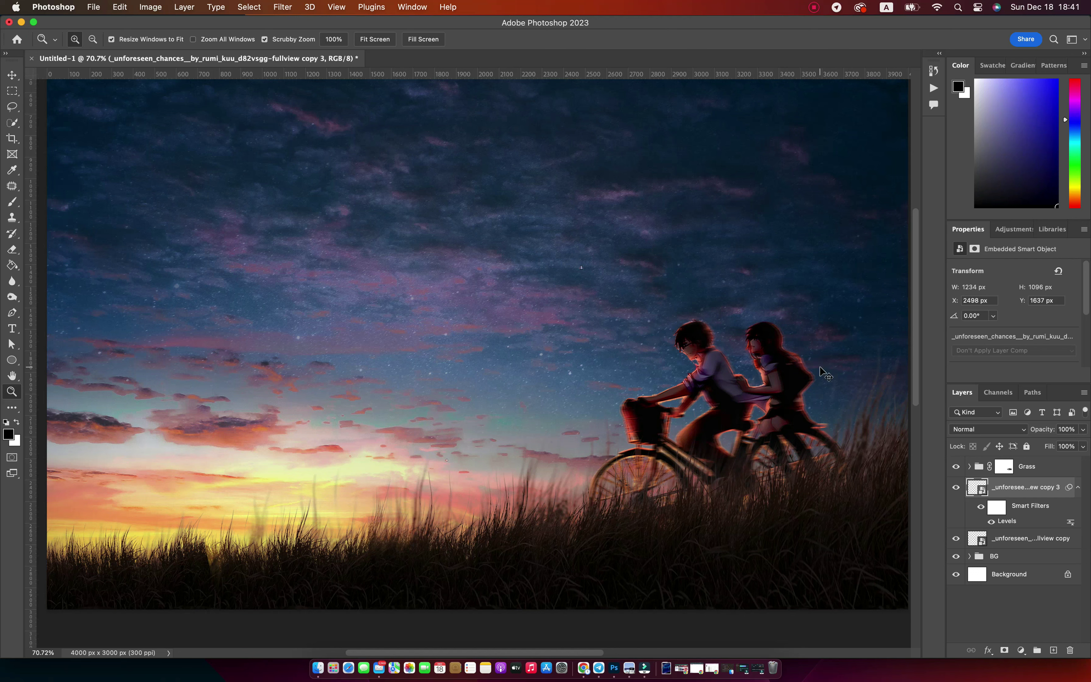
{"action": "key", "text": "ctrl+u"}
{"action": "mouse_move", "coordinate": [791, 170]}
{"action": "left_mouse_down"}
{"action": "mouse_move", "coordinate": [766, 168]}
{"action": "mouse_move", "coordinate": [776, 141]}
{"action": "mouse_move", "coordinate": [789, 141]}
{"action": "left_mouse_up"}
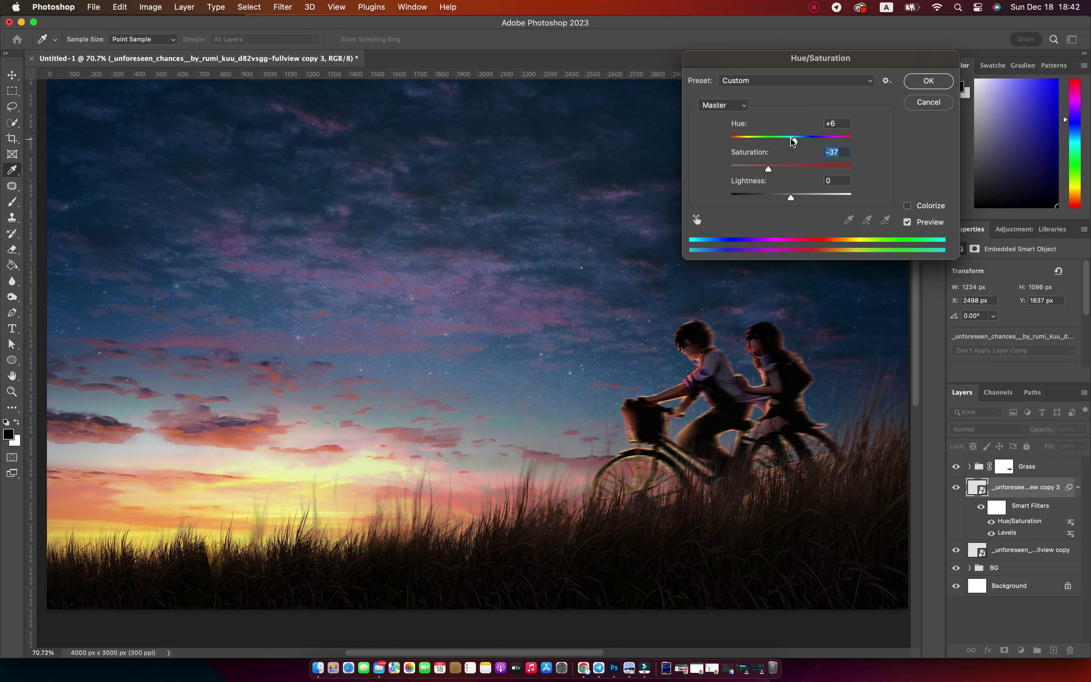
{"action": "mouse_move", "coordinate": [790, 197]}
{"action": "left_mouse_down"}
{"action": "mouse_move", "coordinate": [767, 192]}
{"action": "mouse_move", "coordinate": [763, 170]}
{"action": "left_mouse_up"}
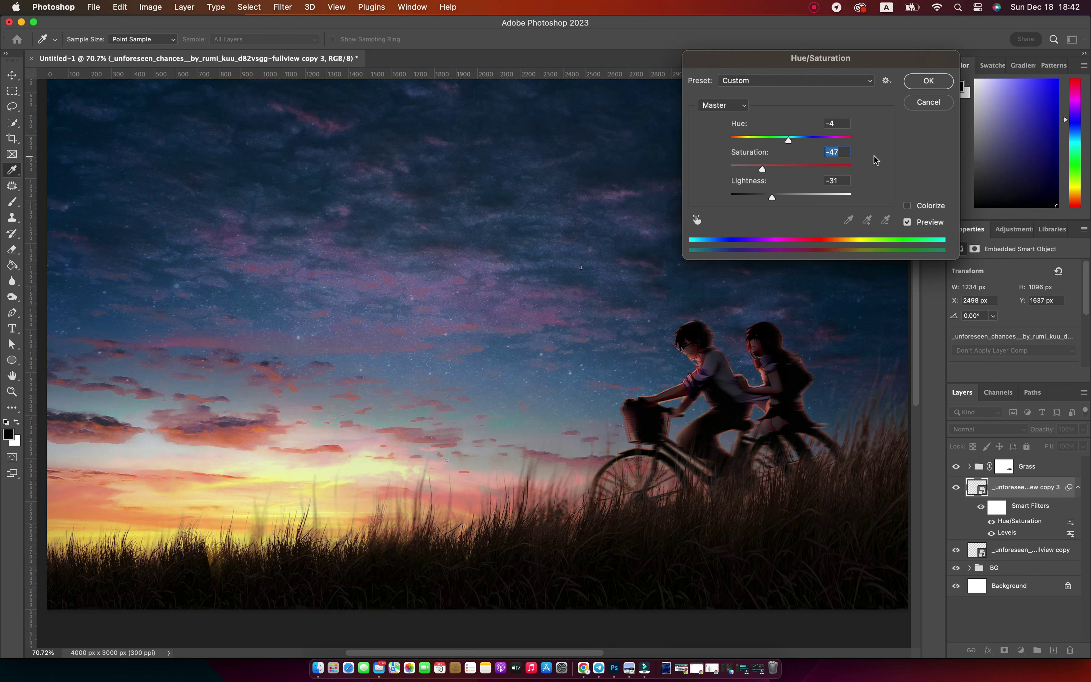
{"action": "left_click", "coordinate": [931, 87]}
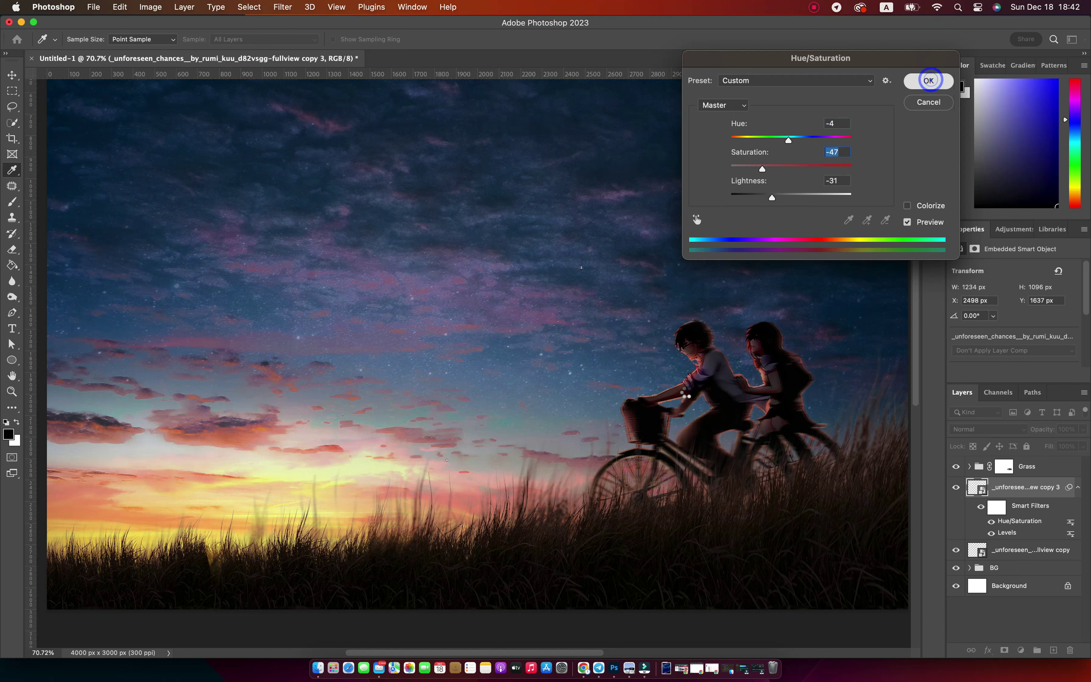
{"action": "left_click", "coordinate": [757, 368], "text": "alt"}
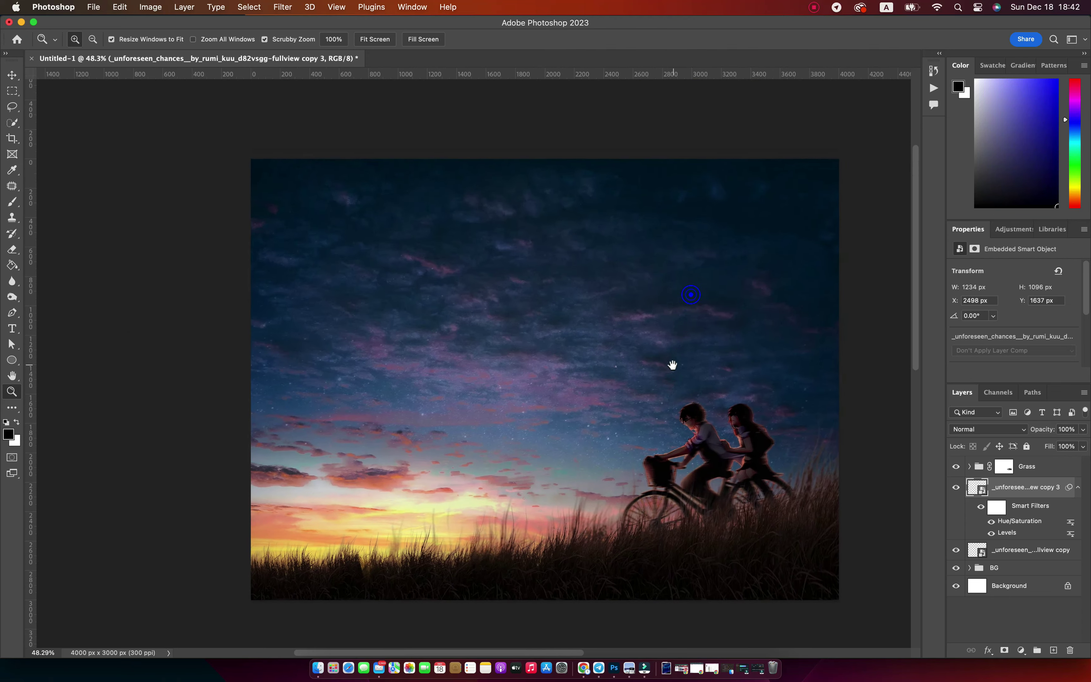
Step: Place the golden bokeh image from the Dreamy folder, rotated about 90 degrees
{"action": "left_click_drag", "start_coordinate": [681, 430], "coordinate": [584, 434]}
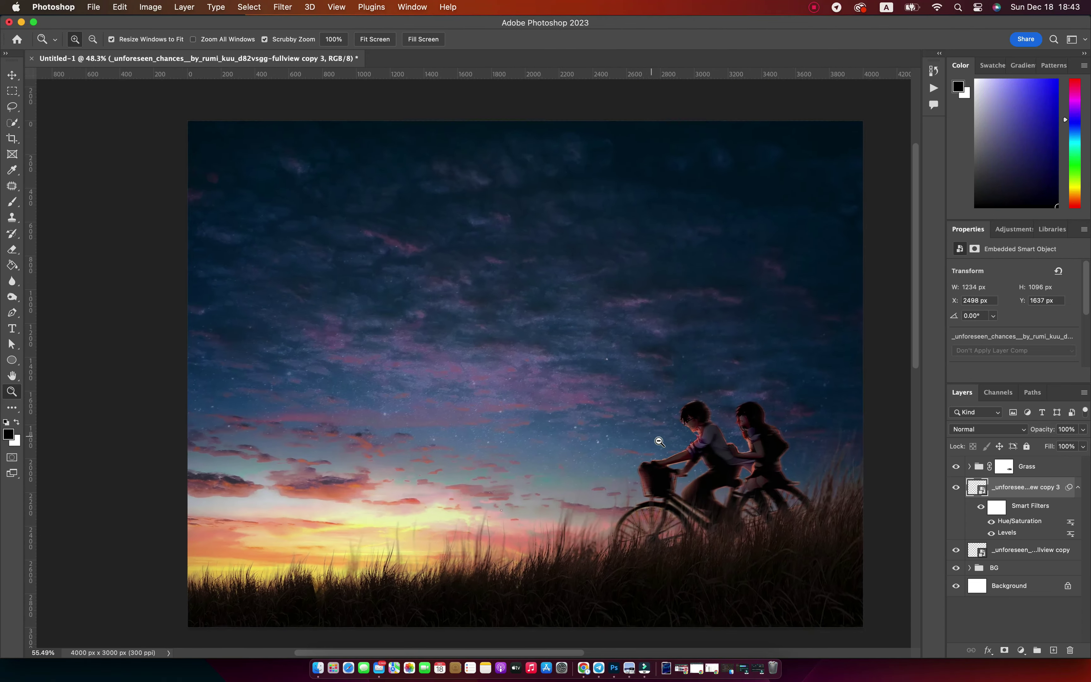
{"action": "left_click", "coordinate": [318, 667]}
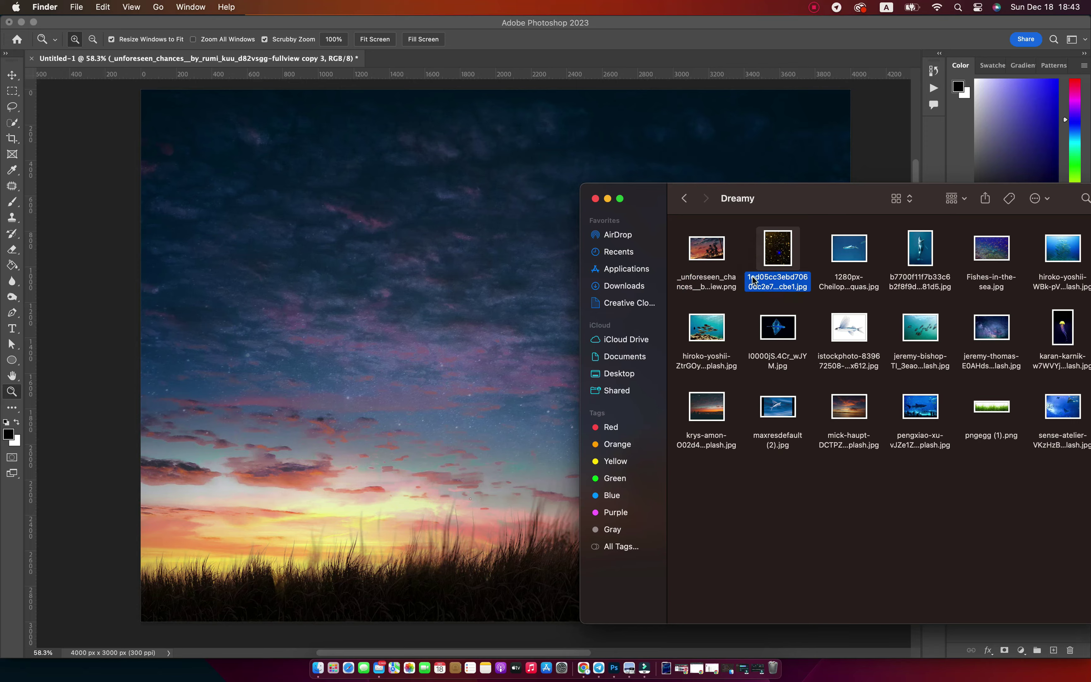
{"action": "left_click_drag", "start_coordinate": [774, 257], "coordinate": [495, 369]}
{"action": "left_click_drag", "start_coordinate": [731, 588], "coordinate": [670, 177]}
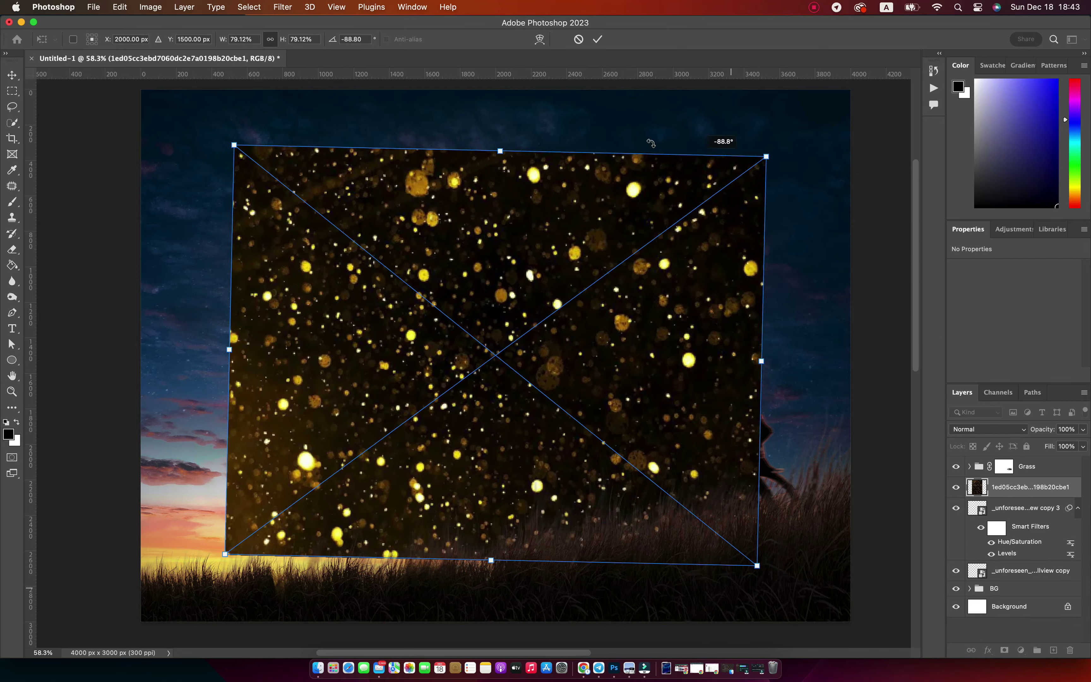
{"action": "key", "text": "Return"}
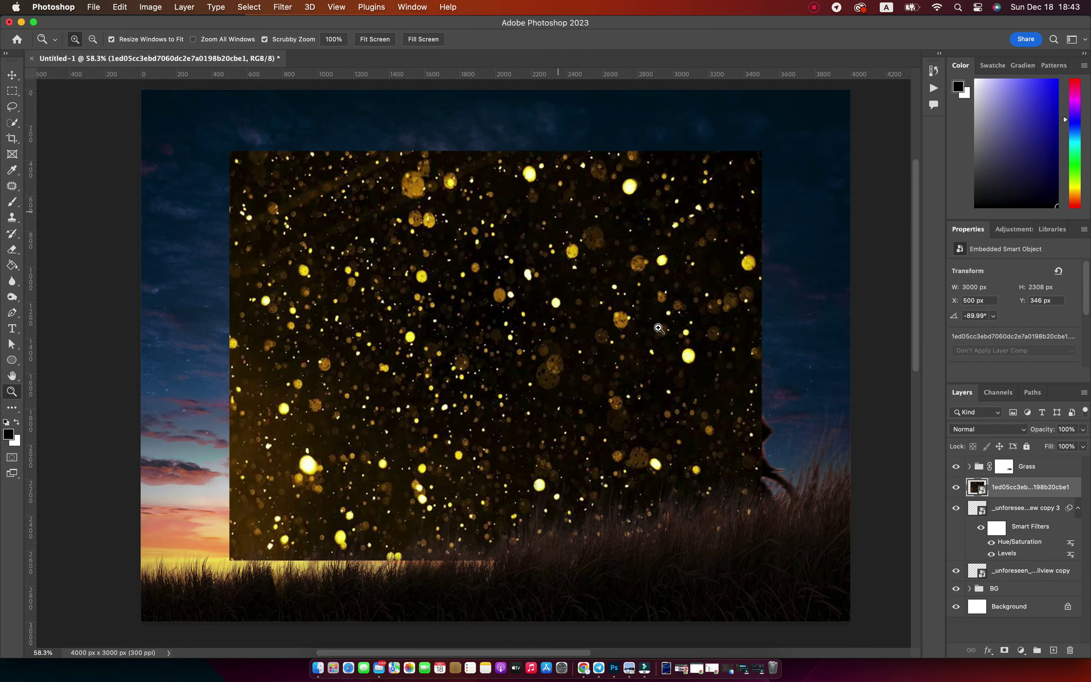
Step: Hide the bokeh layer and group the two couple layers as Couple
{"action": "left_click", "coordinate": [956, 487]}
{"action": "left_click", "coordinate": [998, 507]}
{"action": "left_click", "coordinate": [1077, 509]}
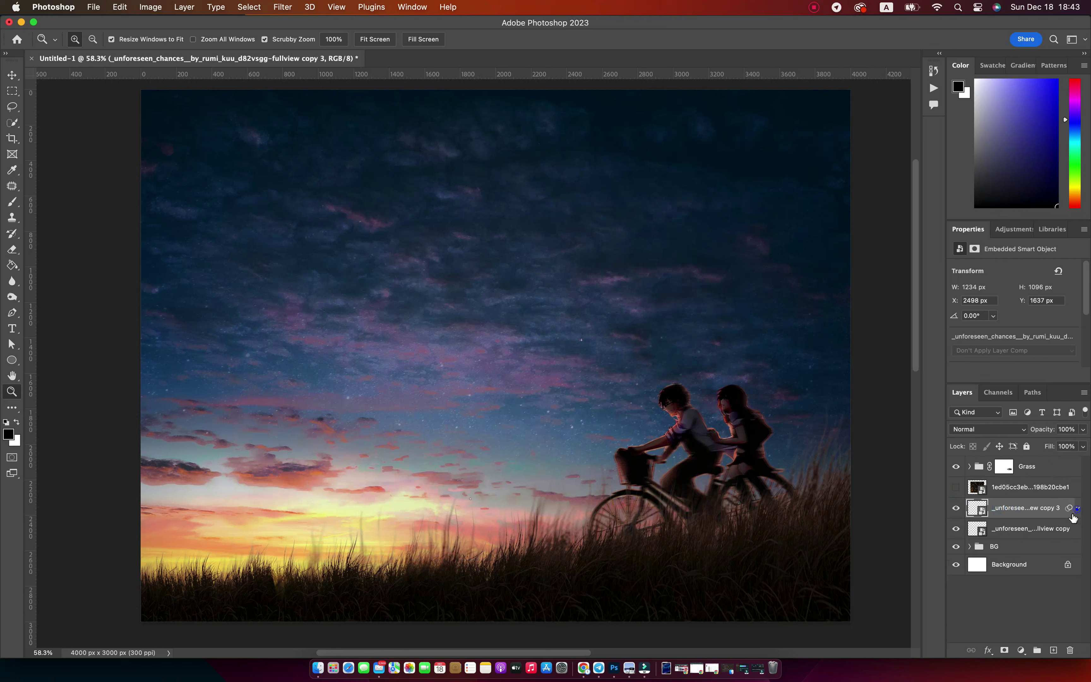
{"action": "left_click", "coordinate": [1006, 531], "text": "shift"}
{"action": "key", "text": "super+g"}
{"action": "type", "text": "Couple"}
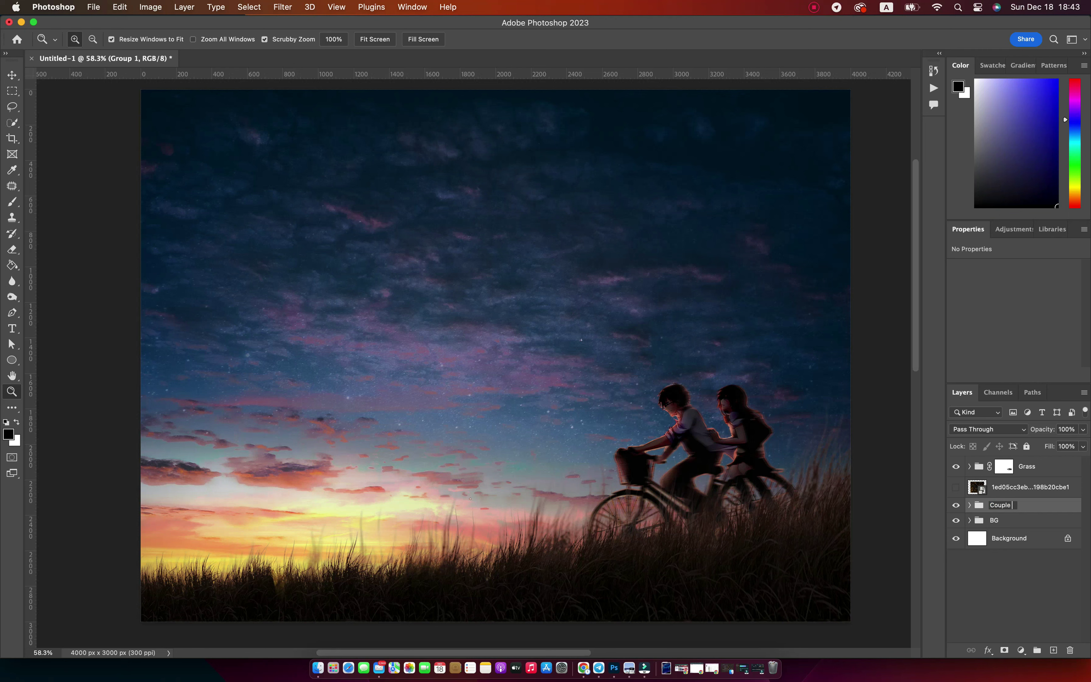
{"action": "key", "text": "Return"}
Step: Move the bokeh layer above Grass and shrink it into the lower-left canvas
{"action": "left_click_drag", "start_coordinate": [1032, 487], "coordinate": [1005, 469]}
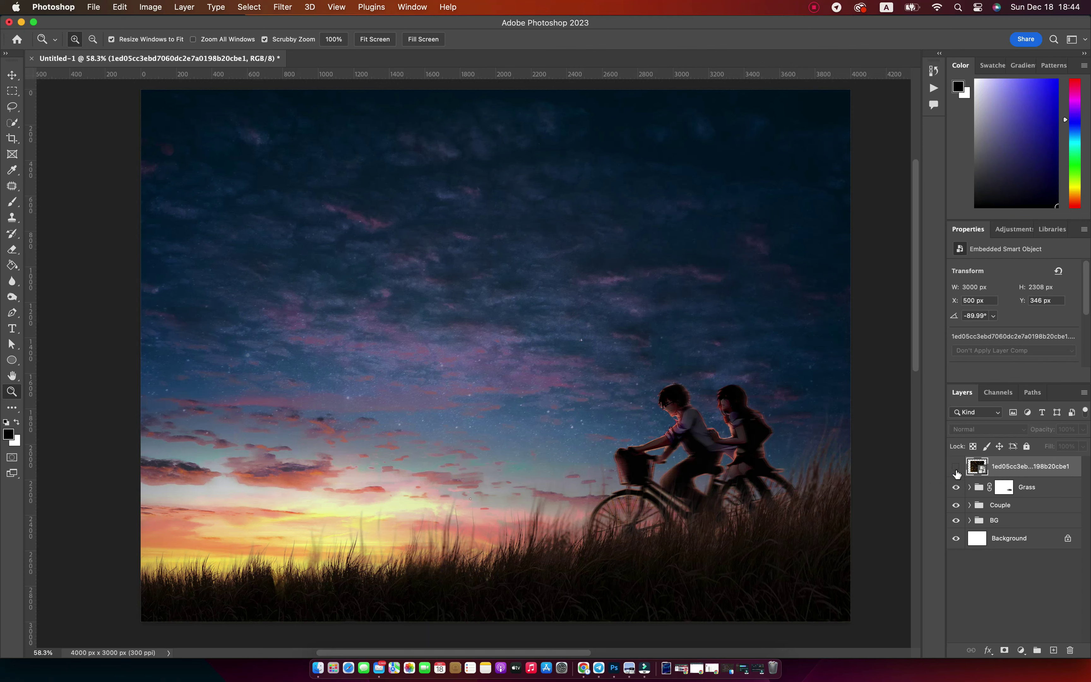
{"action": "left_click", "coordinate": [956, 468]}
{"action": "key", "text": "v"}
{"action": "left_click_drag", "start_coordinate": [582, 443], "coordinate": [541, 456]}
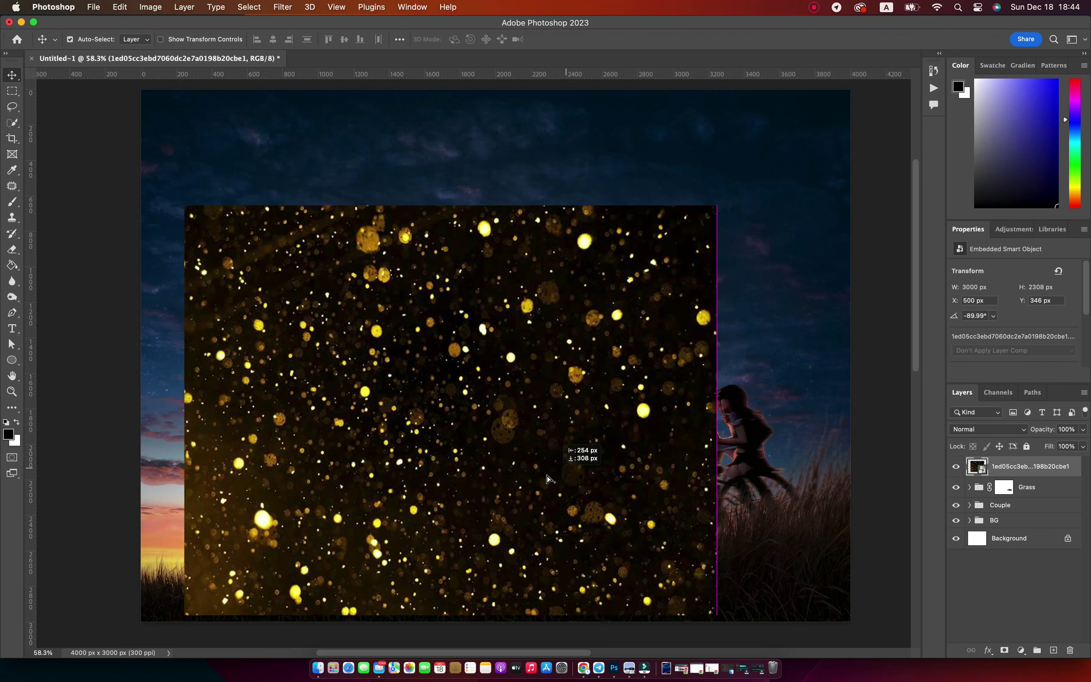
{"action": "key", "text": "super+t"}
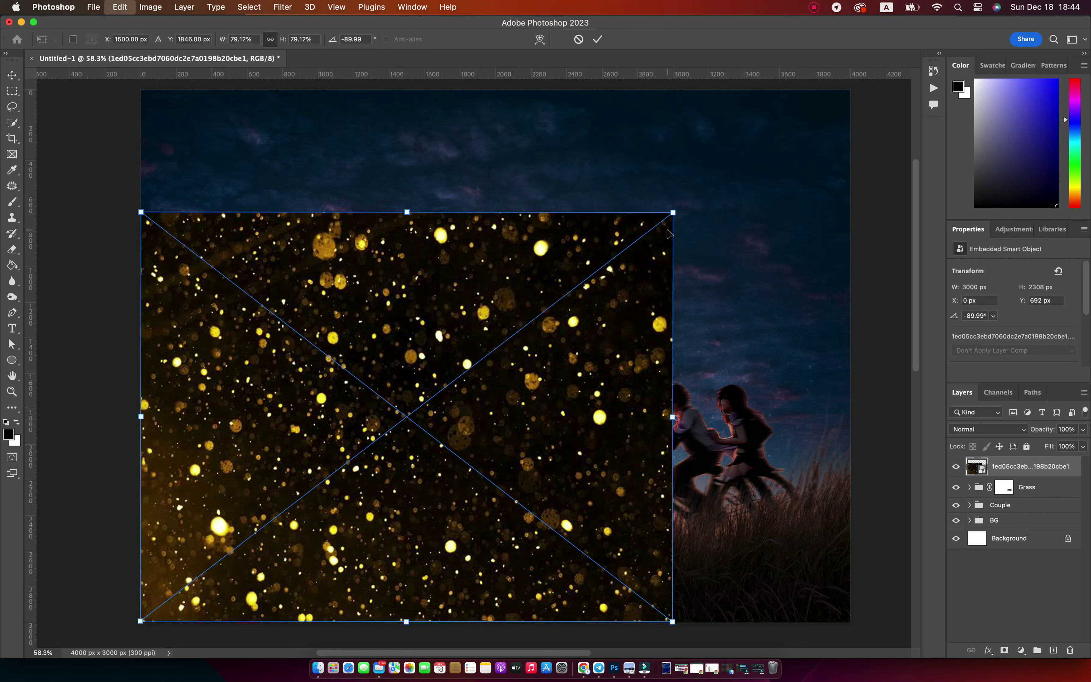
{"action": "left_click_drag", "start_coordinate": [674, 214], "coordinate": [542, 312]}
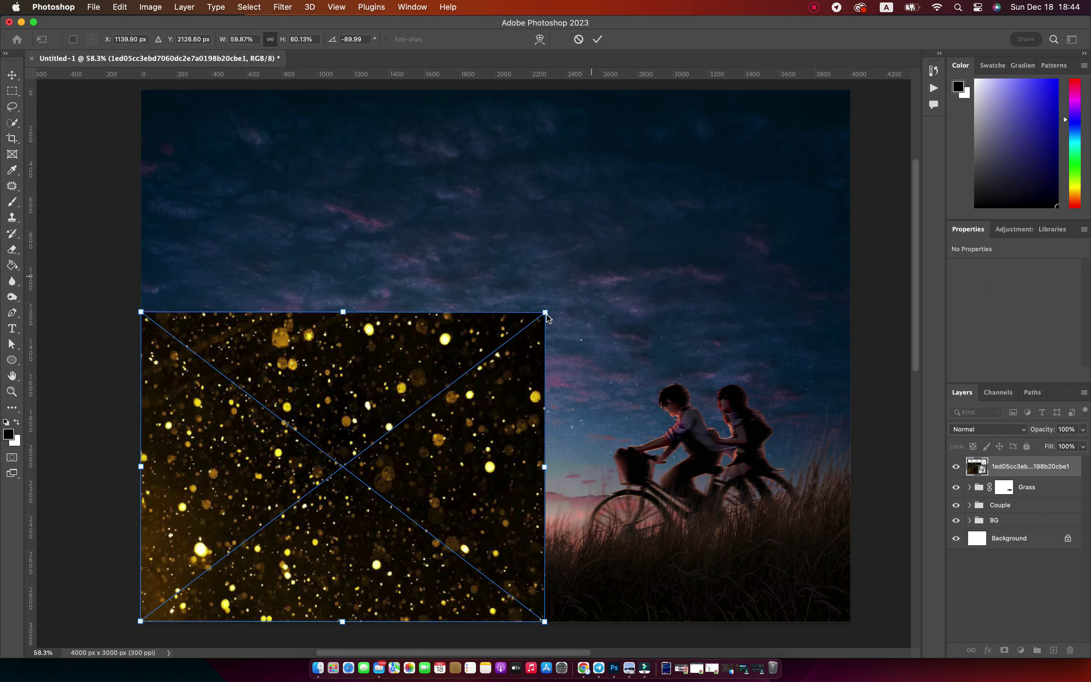
{"action": "key", "text": "Return"}
Step: Add a horizontally flipped copy of the bokeh on the right side
{"action": "mouse_move", "coordinate": [422, 443]}
{"action": "left_mouse_down"}
{"action": "mouse_move", "coordinate": [582, 434]}
{"action": "mouse_move", "coordinate": [621, 404]}
{"action": "left_mouse_up"}
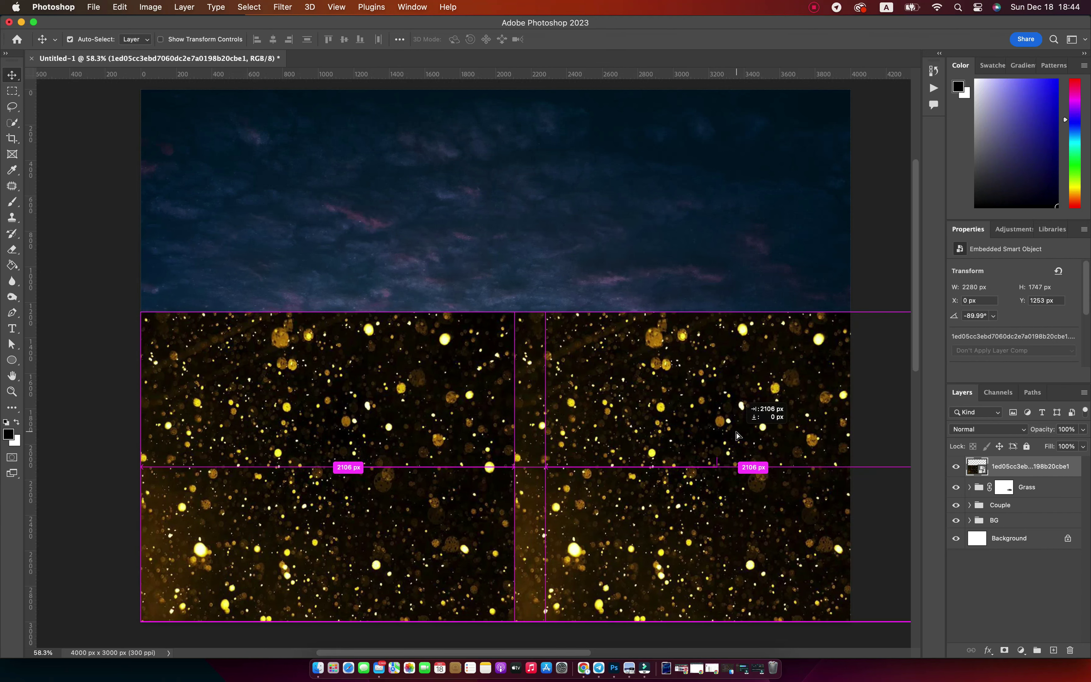
{"action": "key", "text": "super+t"}
{"action": "right_click", "coordinate": [620, 401]}
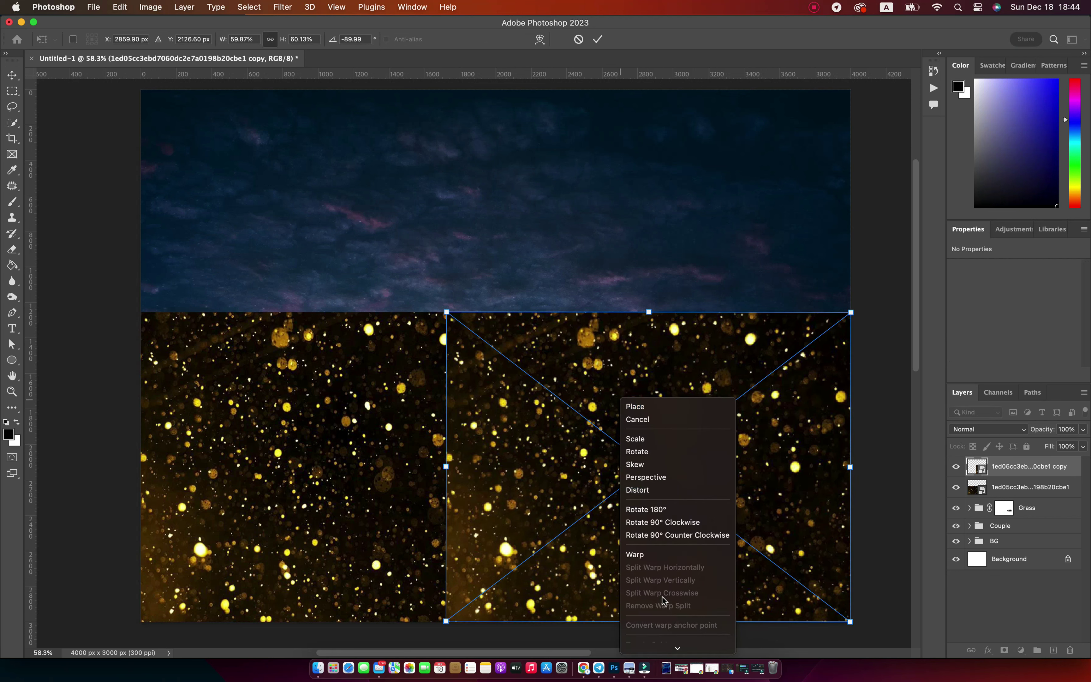
{"action": "left_click", "coordinate": [636, 631]}
{"action": "left_click_drag", "start_coordinate": [676, 502], "coordinate": [744, 502]}
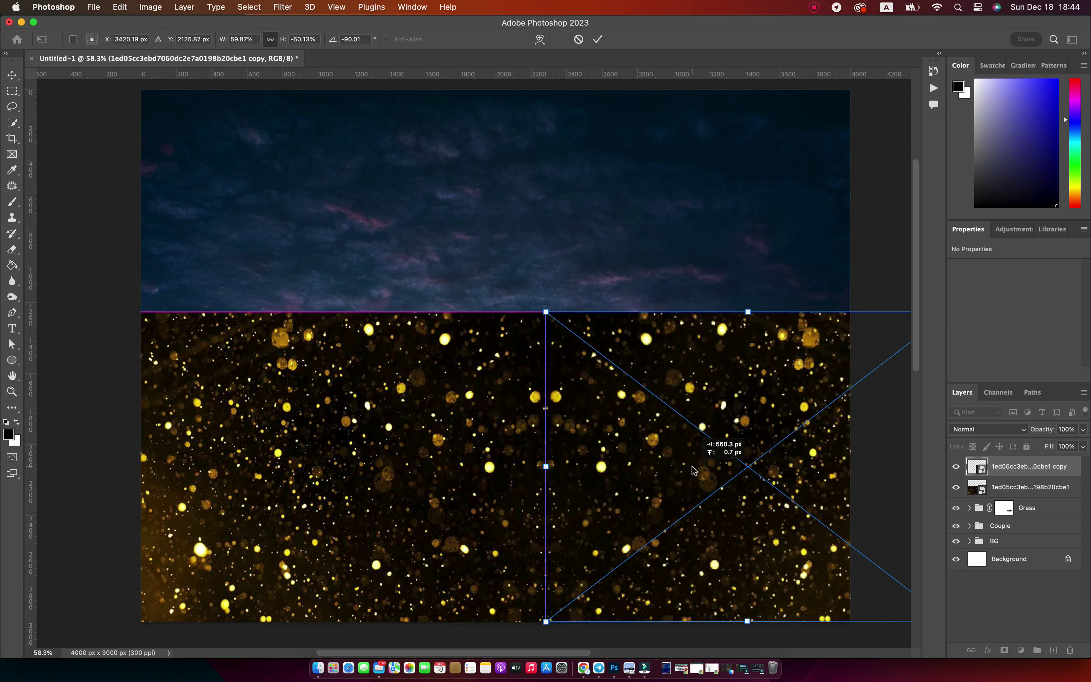
{"action": "key", "text": "Return"}
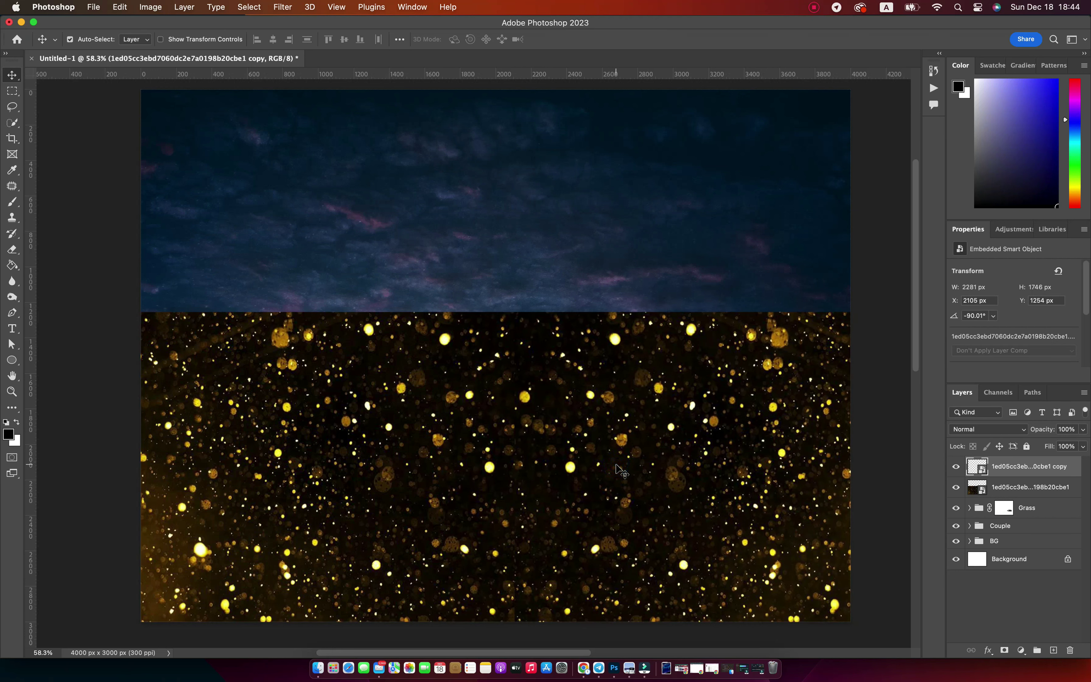
Step: Stretch both bokeh layers 4102 px wide across the lower canvas and merge into a smart object
{"action": "left_click", "coordinate": [379, 408], "text": "shift"}
{"action": "key", "text": "super+t"}
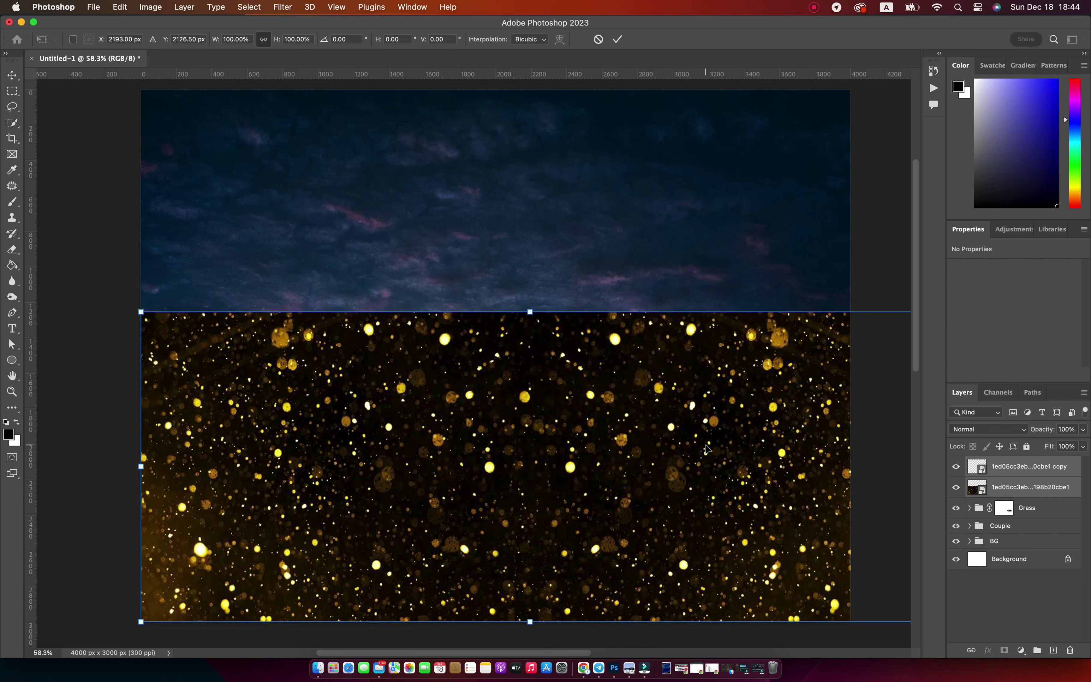
{"action": "left_click_drag", "start_coordinate": [149, 312], "coordinate": [191, 347]}
{"action": "left_click_drag", "start_coordinate": [541, 435], "coordinate": [495, 437]}
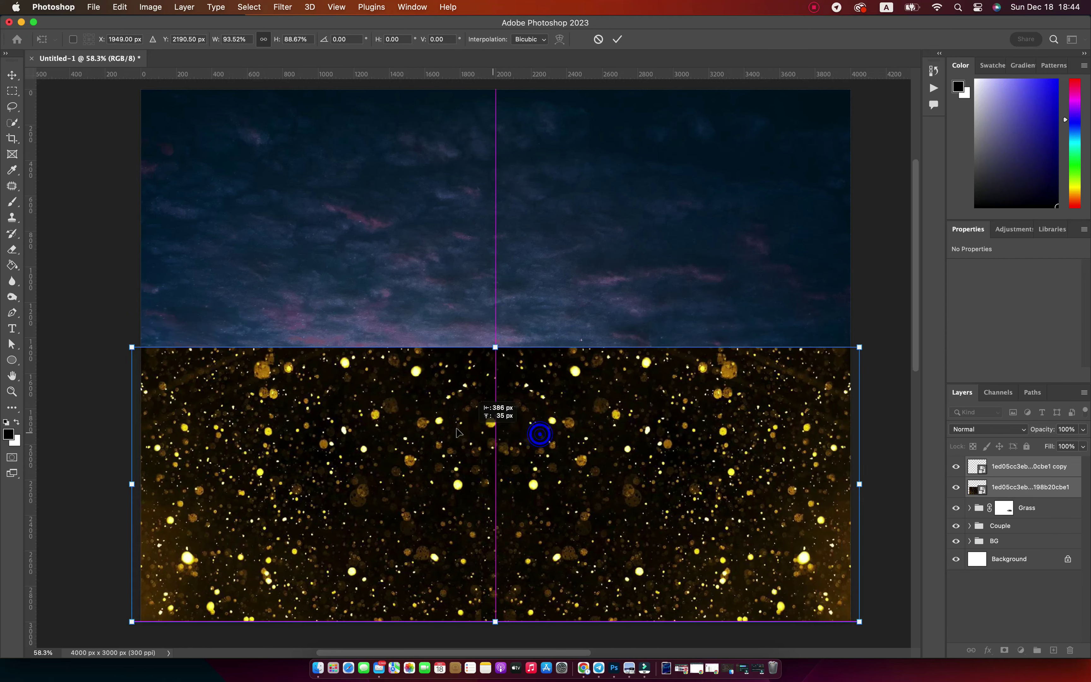
{"action": "key", "text": "Return"}
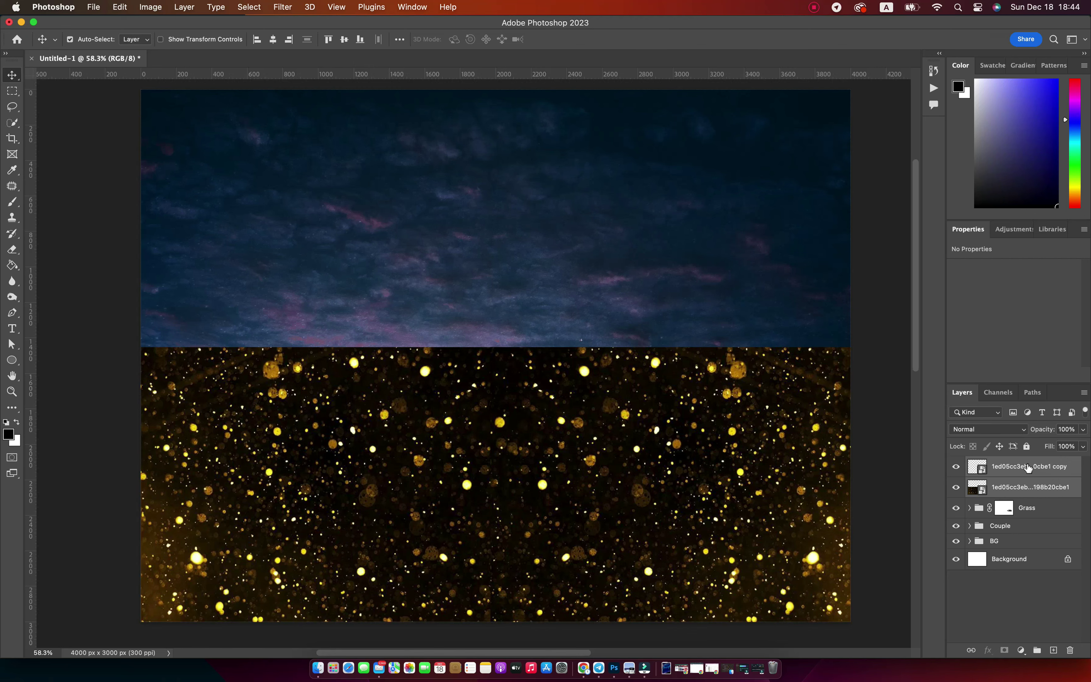
{"action": "right_click", "coordinate": [1028, 468]}
{"action": "left_click", "coordinate": [938, 607]}
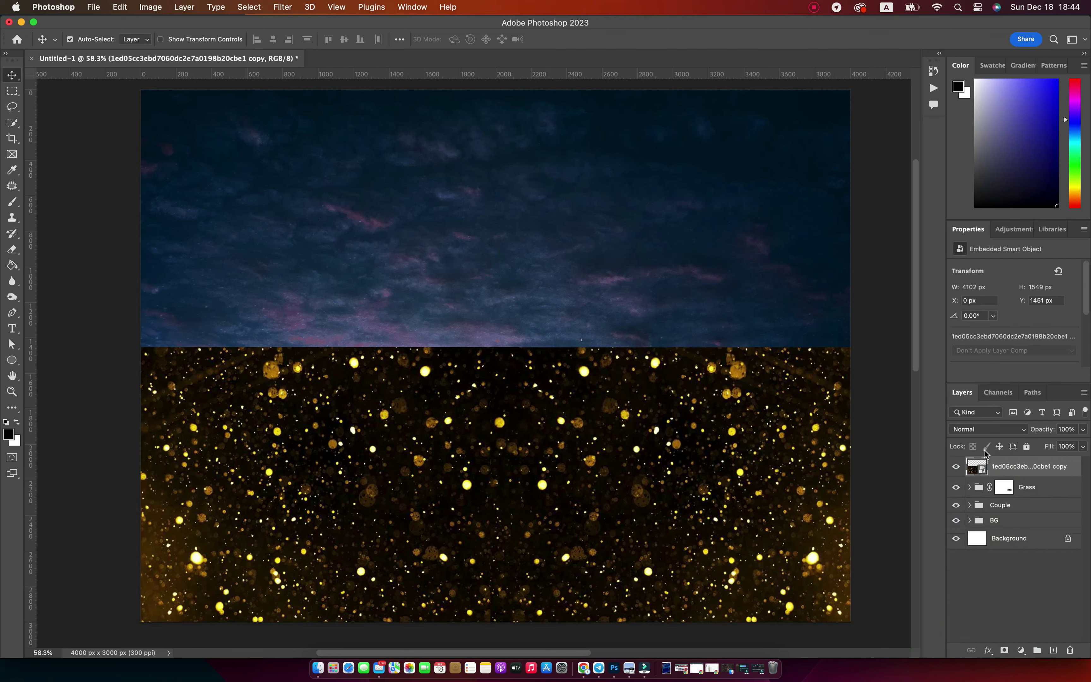
Step: Set the bokeh layer to Color Dodge with Underlying Layer blend-if split at 0/33 and 175/228
{"action": "left_click", "coordinate": [988, 429]}
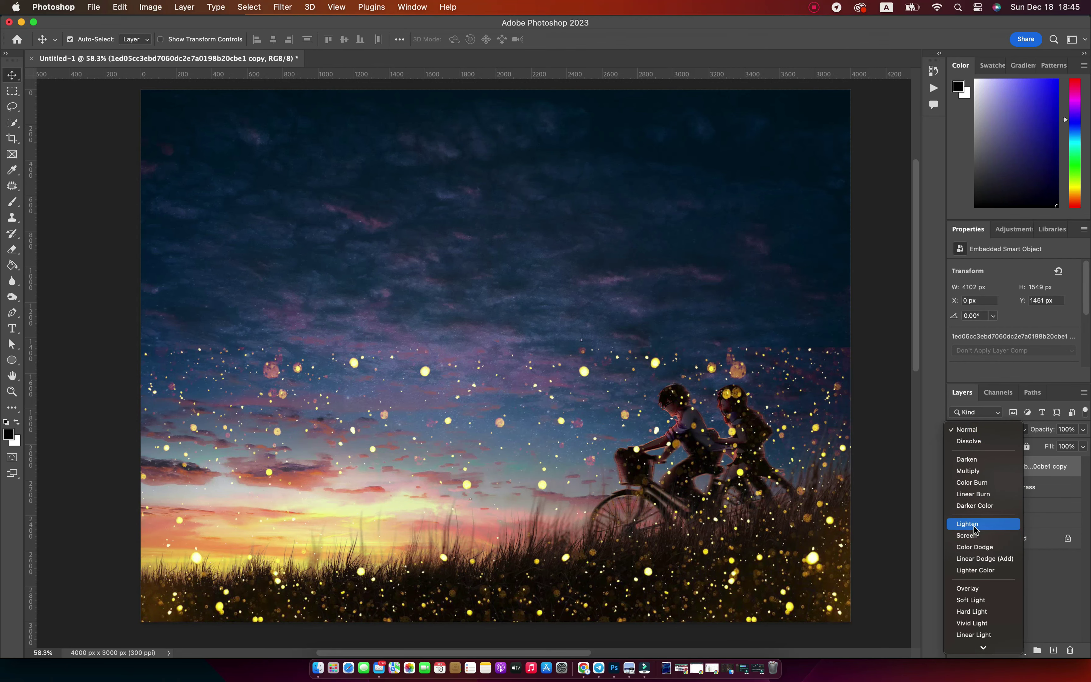
{"action": "left_click", "coordinate": [982, 548]}
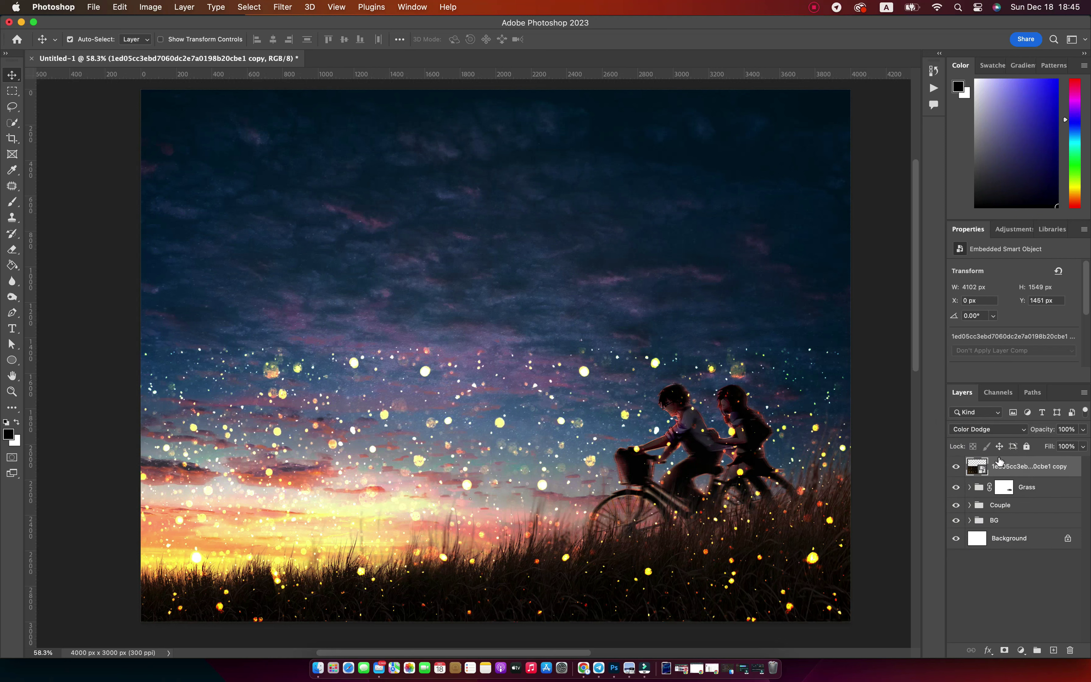
{"action": "double_click", "coordinate": [1073, 469]}
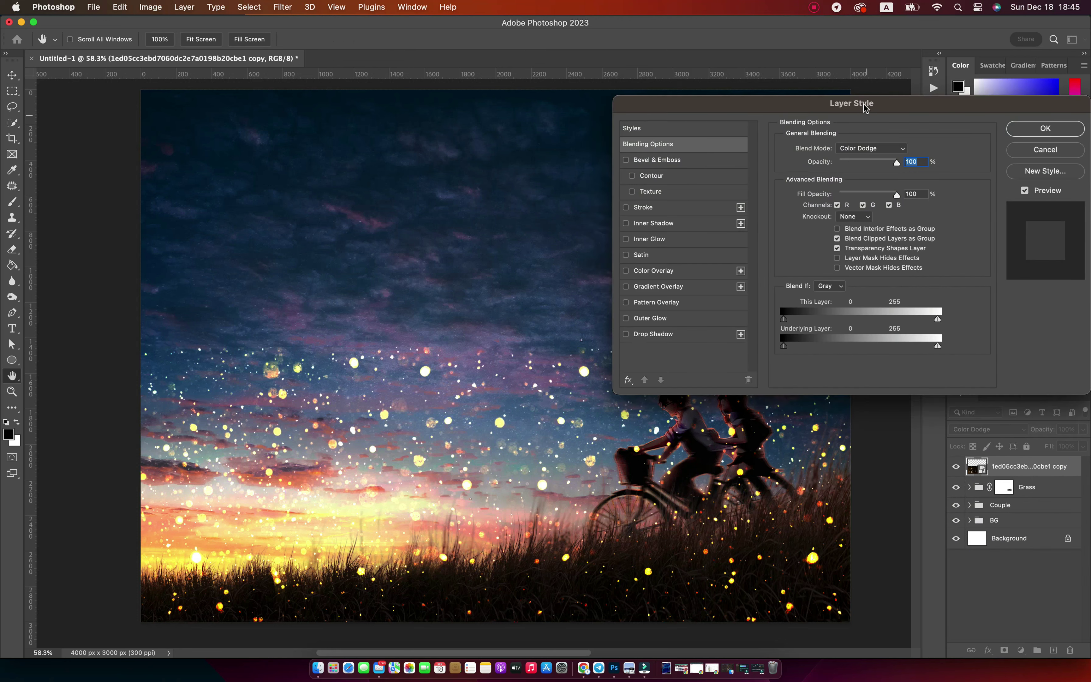
{"action": "mouse_move", "coordinate": [528, 298]}
{"action": "left_mouse_down"}
{"action": "mouse_move", "coordinate": [589, 299]}
{"action": "mouse_move", "coordinate": [567, 298]}
{"action": "left_mouse_up"}
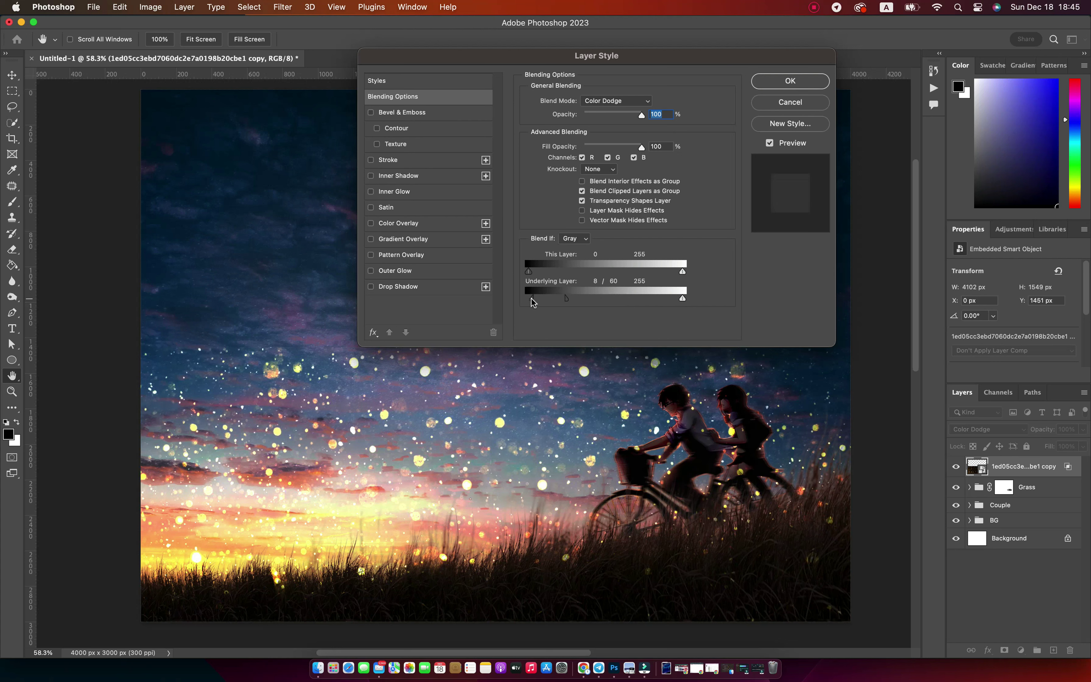
{"action": "mouse_move", "coordinate": [687, 300]}
{"action": "left_mouse_down"}
{"action": "mouse_move", "coordinate": [545, 300]}
{"action": "mouse_move", "coordinate": [633, 298]}
{"action": "left_mouse_up"}
{"action": "mouse_move", "coordinate": [566, 298]}
{"action": "left_mouse_down"}
{"action": "mouse_move", "coordinate": [595, 301]}
{"action": "mouse_move", "coordinate": [527, 298]}
{"action": "mouse_move", "coordinate": [561, 298]}
{"action": "left_mouse_up"}
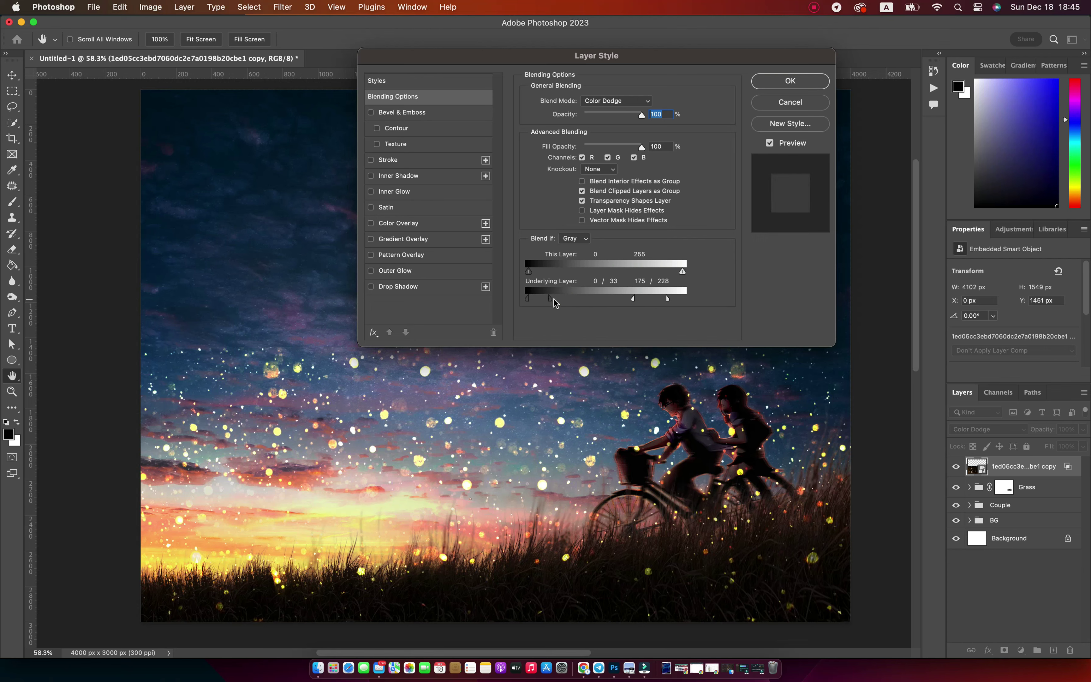
{"action": "left_click", "coordinate": [790, 80]}
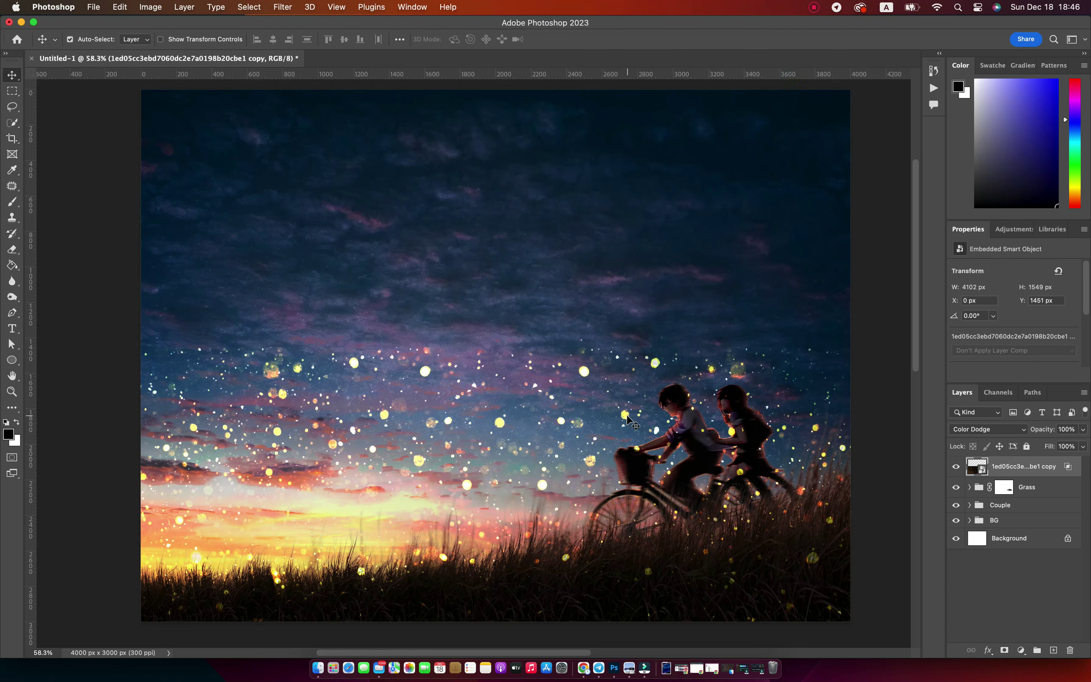
Step: Lower the firefly overlay about 312 px, add a mask, and paint out sky bokeh with a 300 px brush
{"action": "left_click_drag", "start_coordinate": [627, 420], "coordinate": [623, 484]}
{"action": "left_click", "coordinate": [1005, 650]}
{"action": "key", "text": "b"}
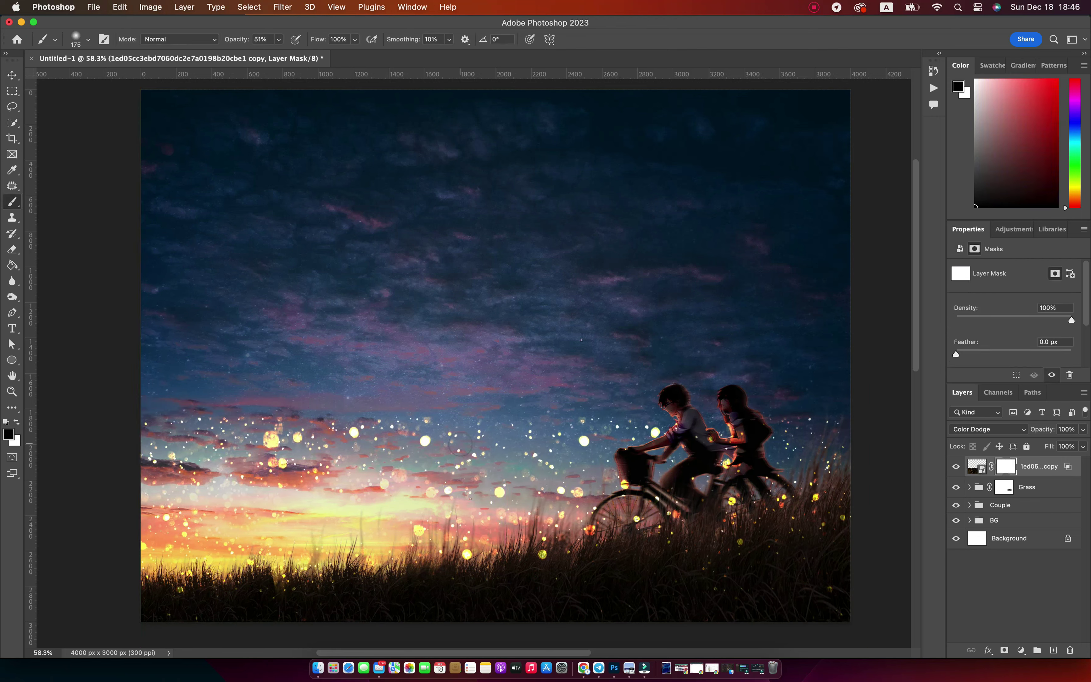
{"action": "key", "text": "]"}
{"action": "key", "text": "]"}
{"action": "left_click", "coordinate": [469, 426]}
{"action": "left_click_drag", "start_coordinate": [586, 435], "coordinate": [425, 440]}
{"action": "left_click_drag", "start_coordinate": [271, 436], "coordinate": [269, 410]}
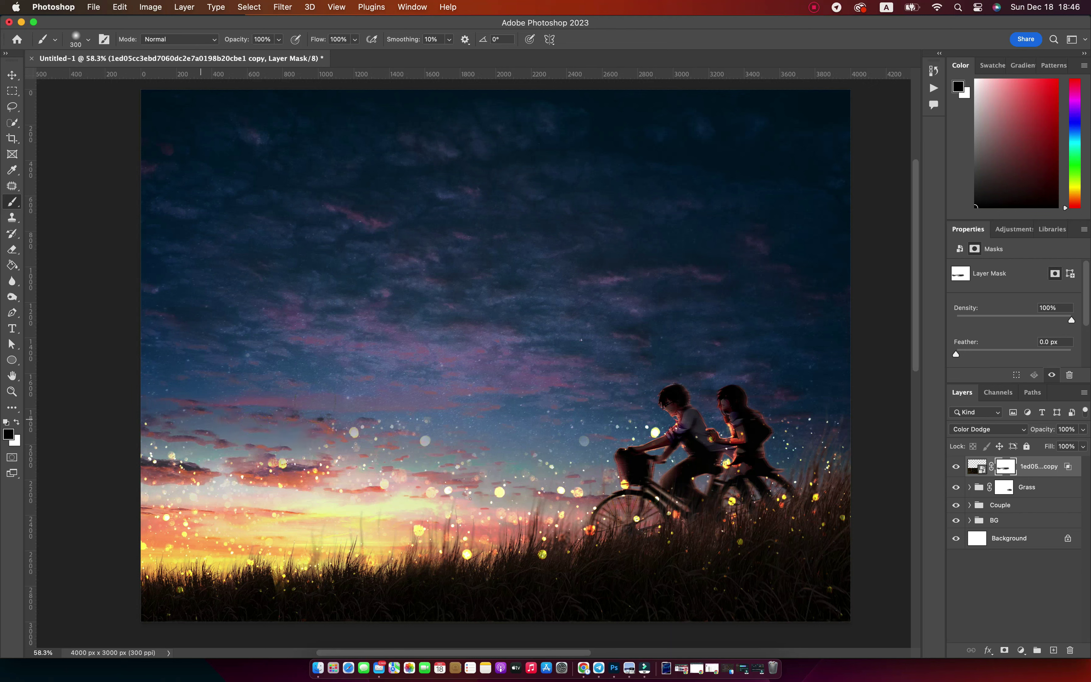
Step: Mask out remaining bokeh lights by the boy's arm, in the lower-left sunset and near the horizon
{"action": "left_click", "coordinate": [660, 437]}
{"action": "left_click", "coordinate": [864, 441]}
{"action": "left_click", "coordinate": [375, 485]}
{"action": "left_click", "coordinate": [282, 464]}
{"action": "left_click", "coordinate": [225, 445]}
{"action": "left_click", "coordinate": [151, 437]}
{"action": "left_click", "coordinate": [353, 494]}
{"action": "left_click", "coordinate": [457, 458]}
{"action": "left_click", "coordinate": [563, 422]}
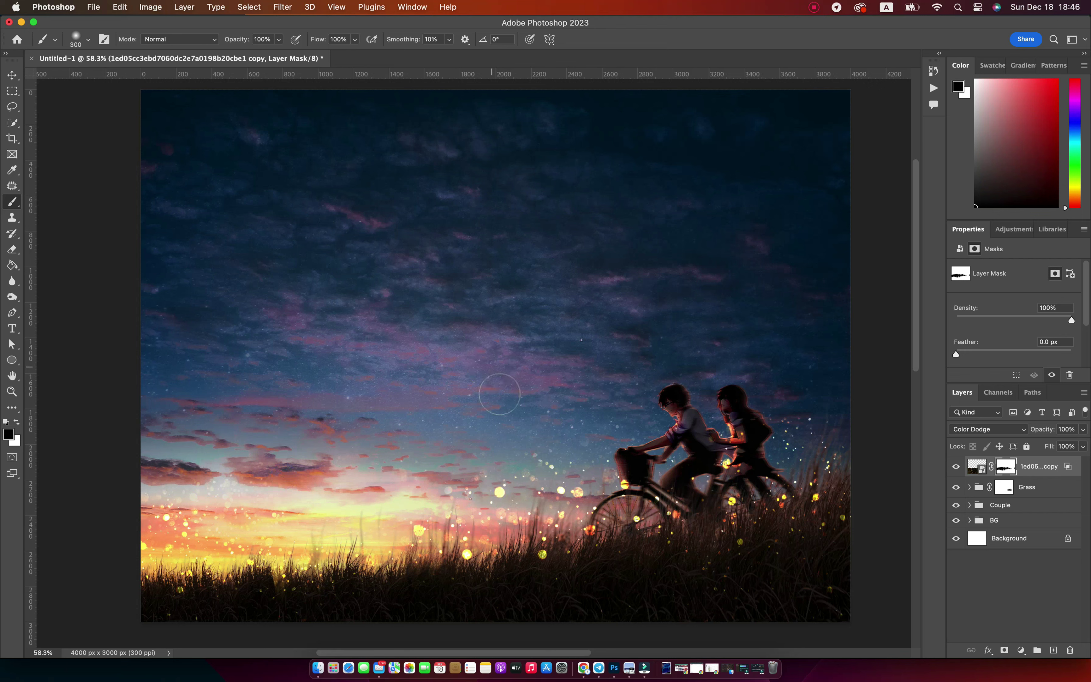
{"action": "key", "text": "v"}
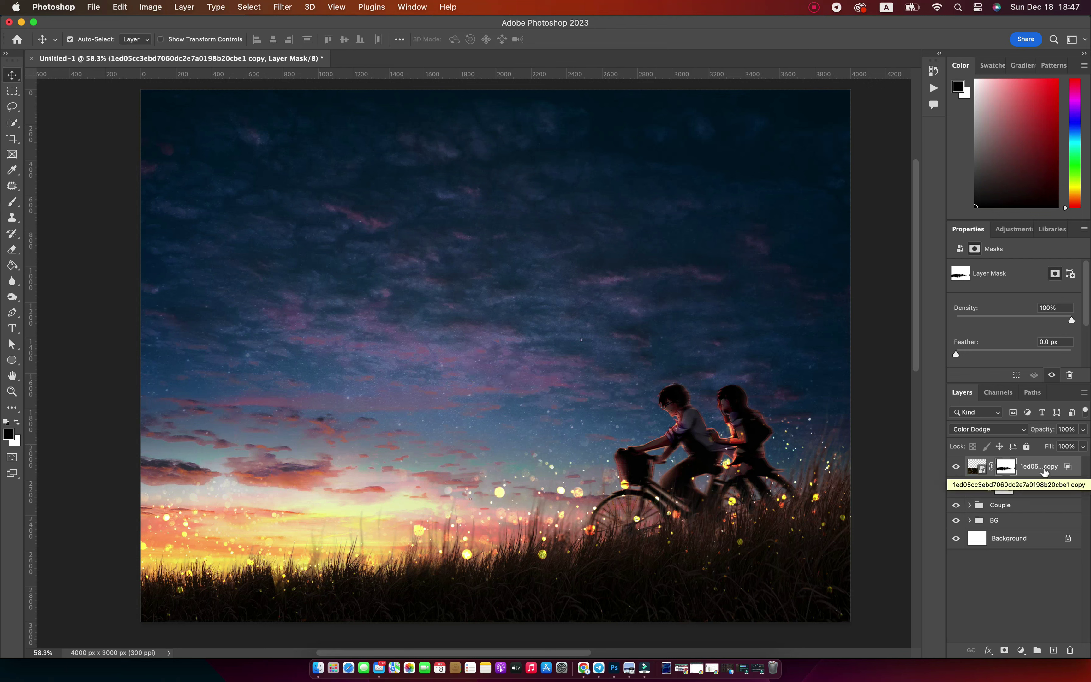
Step: Duplicate the firefly overlay as a smart object and scale it down
{"action": "key", "text": "super+j"}
{"action": "right_click", "coordinate": [1042, 467]}
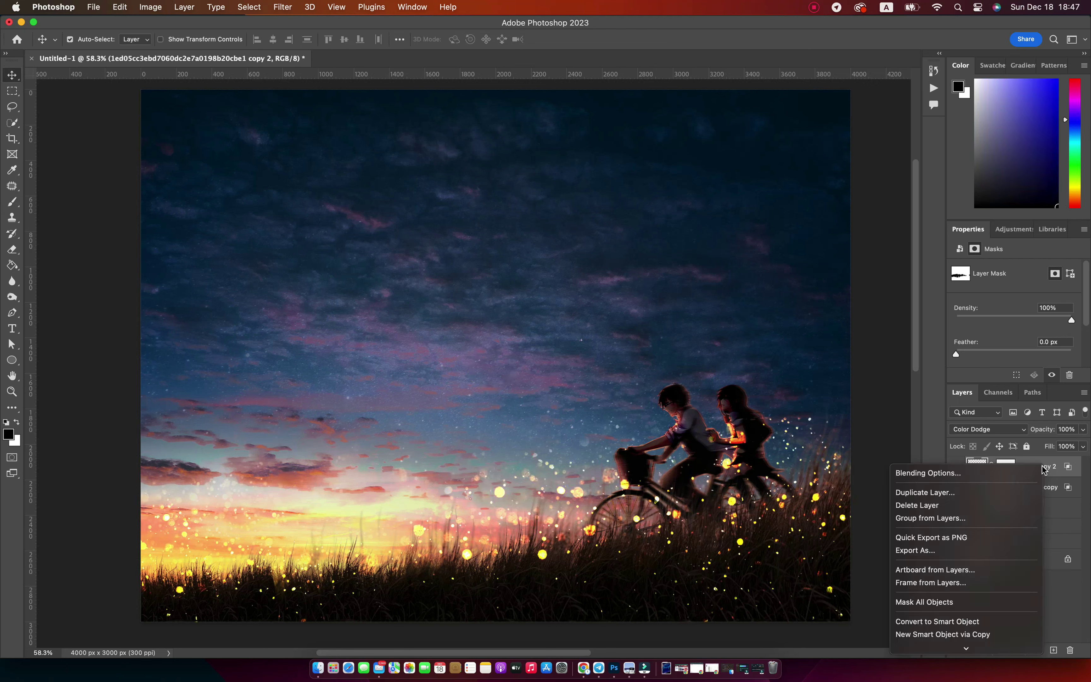
{"action": "left_click", "coordinate": [954, 558]}
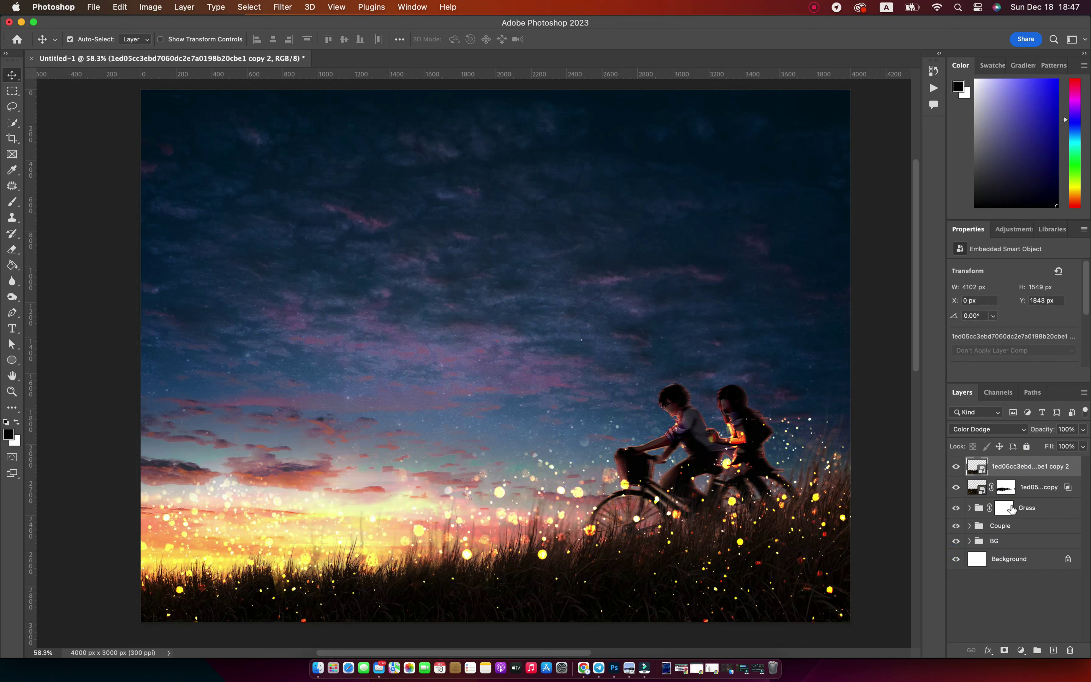
{"action": "key", "text": "super+t"}
{"action": "mouse_move", "coordinate": [863, 416]}
{"action": "left_mouse_down"}
{"action": "mouse_move", "coordinate": [819, 447]}
{"action": "mouse_move", "coordinate": [627, 521]}
{"action": "mouse_move", "coordinate": [681, 514]}
{"action": "mouse_move", "coordinate": [812, 530]}
{"action": "left_mouse_up"}
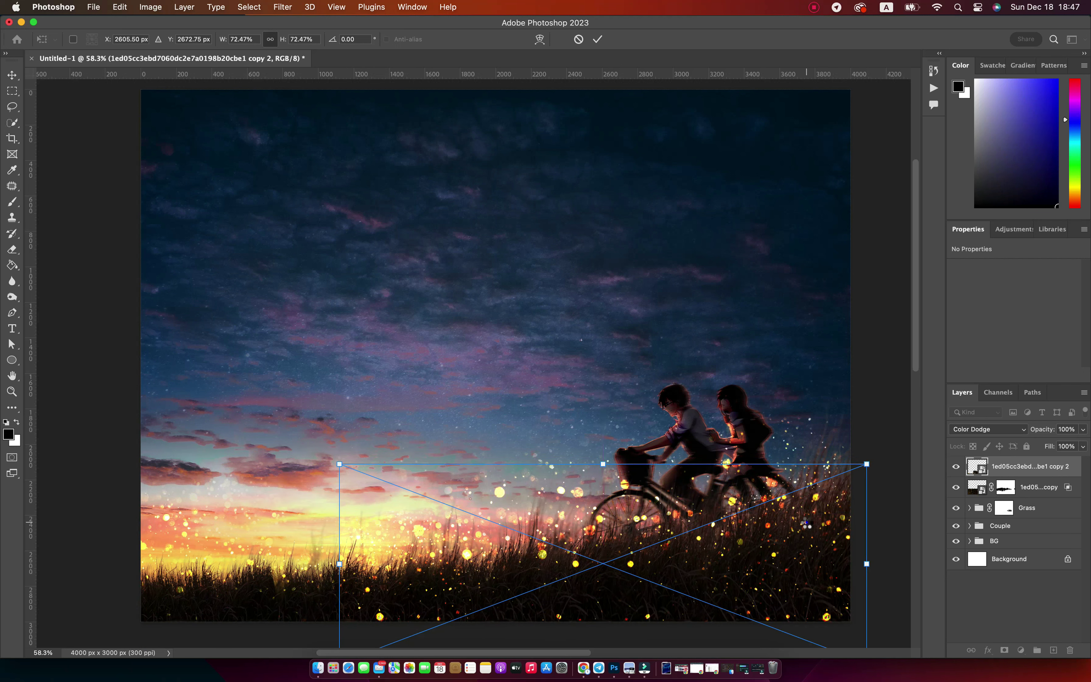
{"action": "key", "text": "Return"}
Step: Set the duplicate to Lighten with blend-if ranges 0/58 and 4/49
{"action": "left_click", "coordinate": [977, 431]}
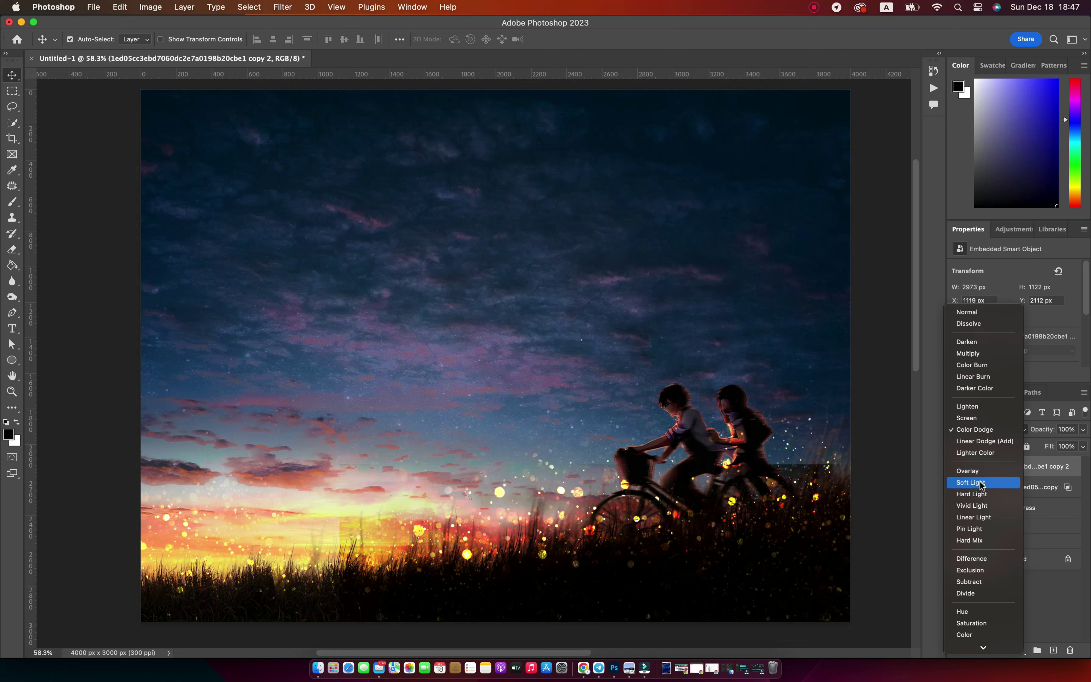
{"action": "left_click", "coordinate": [973, 407]}
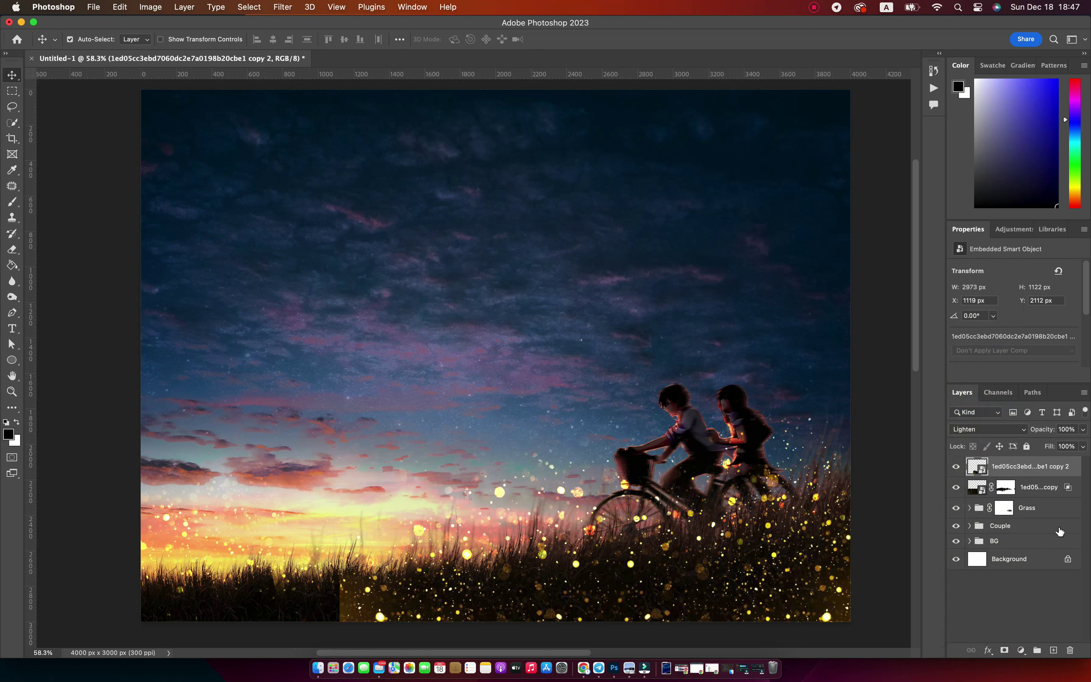
{"action": "double_click", "coordinate": [1080, 471]}
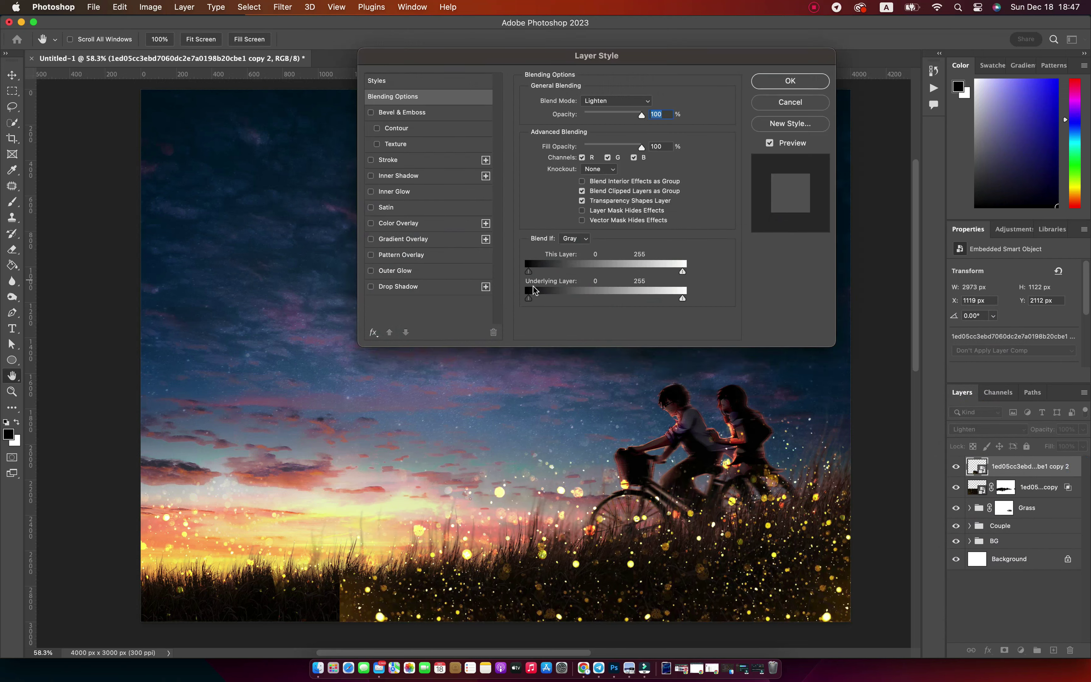
{"action": "mouse_move", "coordinate": [527, 298]}
{"action": "left_mouse_down"}
{"action": "mouse_move", "coordinate": [558, 298]}
{"action": "mouse_move", "coordinate": [530, 298]}
{"action": "left_mouse_up"}
{"action": "left_click_drag", "start_coordinate": [683, 298], "coordinate": [682, 298]}
{"action": "mouse_move", "coordinate": [528, 271]}
{"action": "left_mouse_down"}
{"action": "mouse_move", "coordinate": [582, 271]}
{"action": "mouse_move", "coordinate": [565, 271]}
{"action": "left_mouse_up"}
{"action": "left_click_drag", "start_coordinate": [683, 271], "coordinate": [656, 271]}
{"action": "left_click", "coordinate": [790, 80]}
Step: Shrink the duplicate to 57.83% on the lower-right grass and copy it to the lower-left
{"action": "key", "text": "ctrl+t"}
{"action": "mouse_move", "coordinate": [340, 465]}
{"action": "left_mouse_down"}
{"action": "mouse_move", "coordinate": [478, 516]}
{"action": "mouse_move", "coordinate": [446, 506]}
{"action": "left_mouse_up"}
{"action": "left_click_drag", "start_coordinate": [723, 565], "coordinate": [731, 496]}
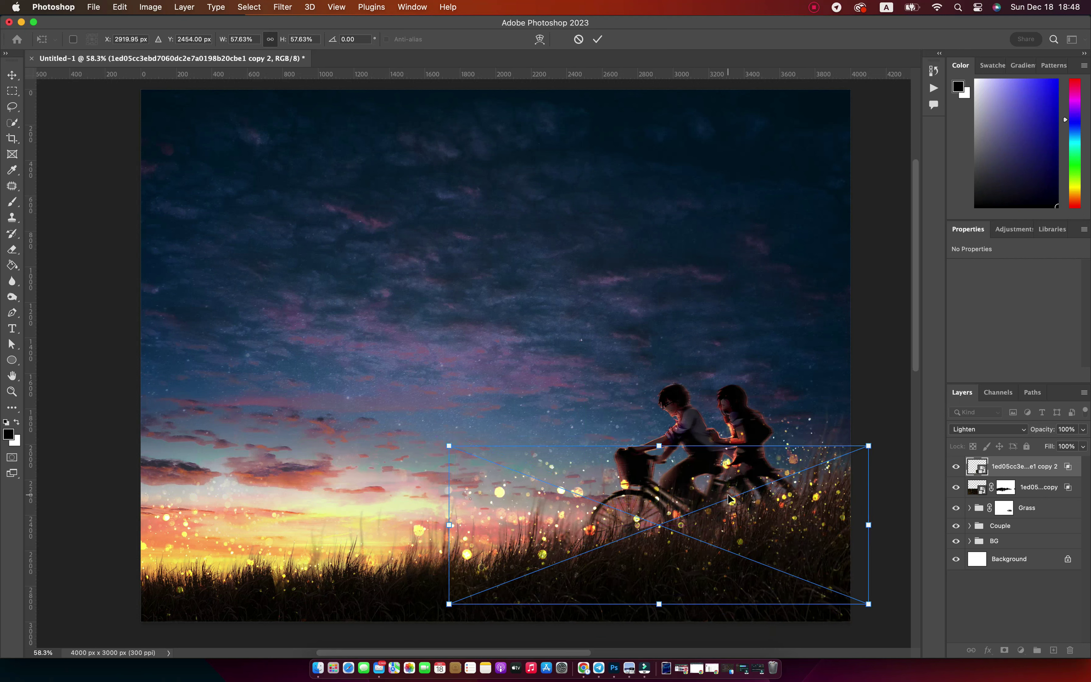
{"action": "key", "text": "Return"}
{"action": "left_click_drag", "start_coordinate": [784, 531], "coordinate": [449, 559]}
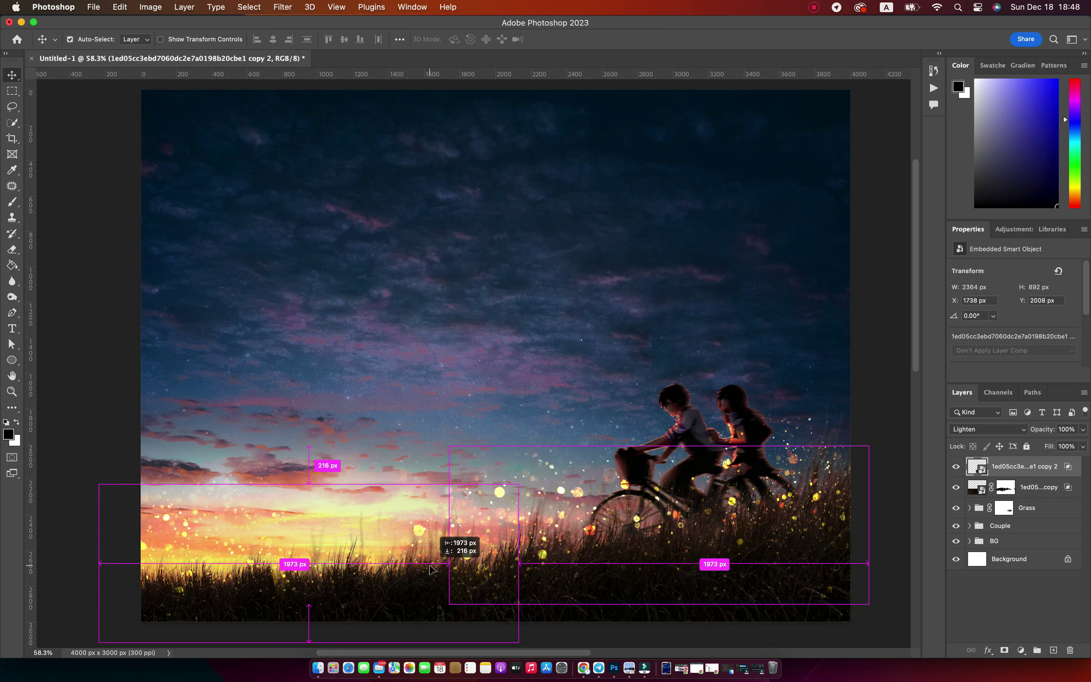
{"action": "left_click", "coordinate": [1036, 487], "text": "super"}
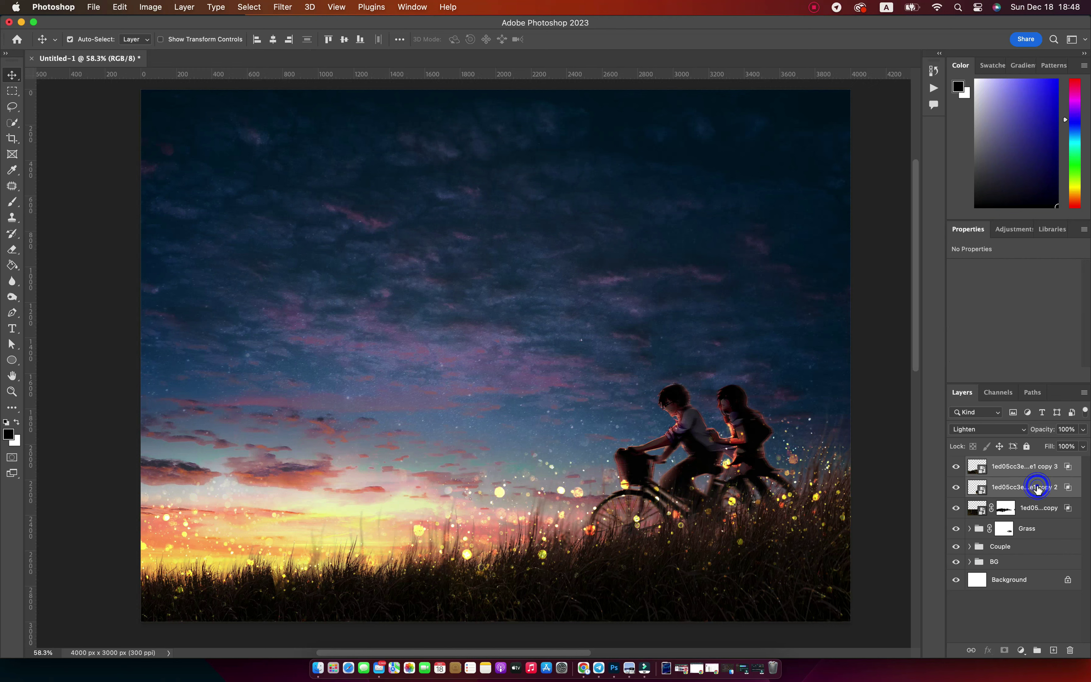
Step: Lower the Fill of the two small firefly overlay copies
{"action": "left_click_drag", "start_coordinate": [1053, 447], "coordinate": [1005, 454]}
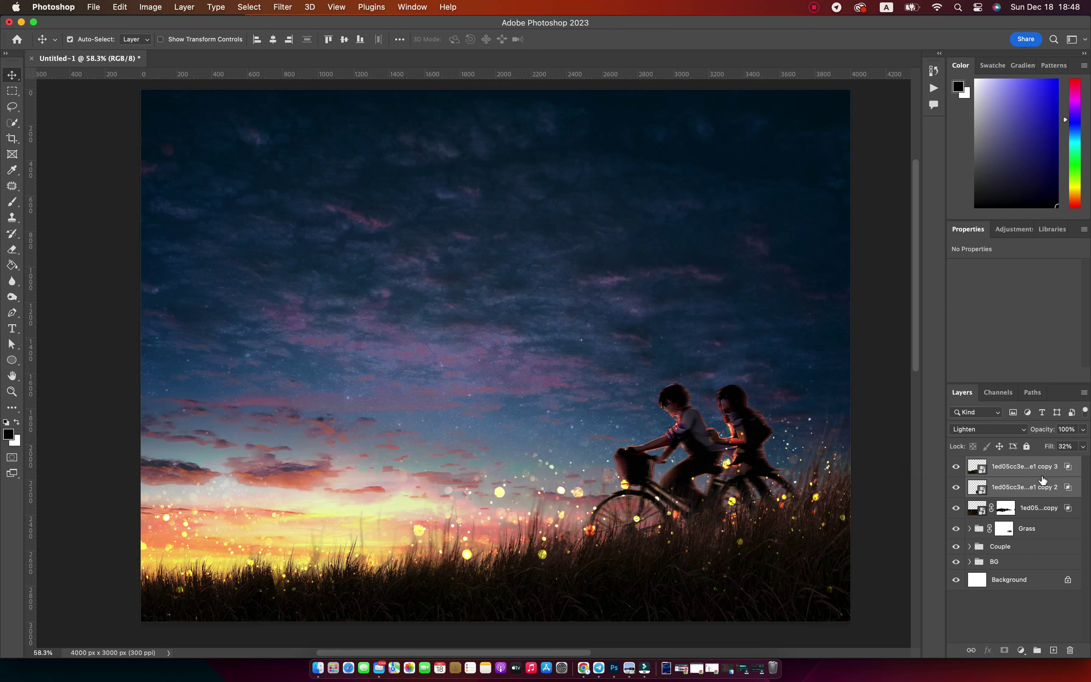
{"action": "left_click", "coordinate": [1031, 508]}
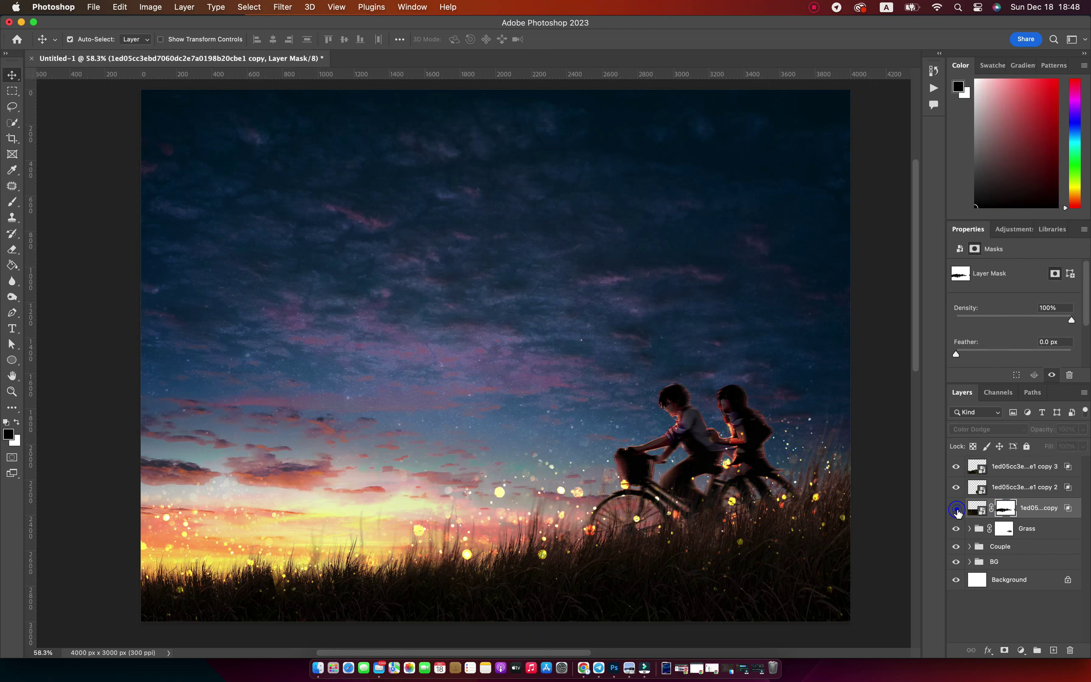
{"action": "left_click", "coordinate": [1030, 471]}
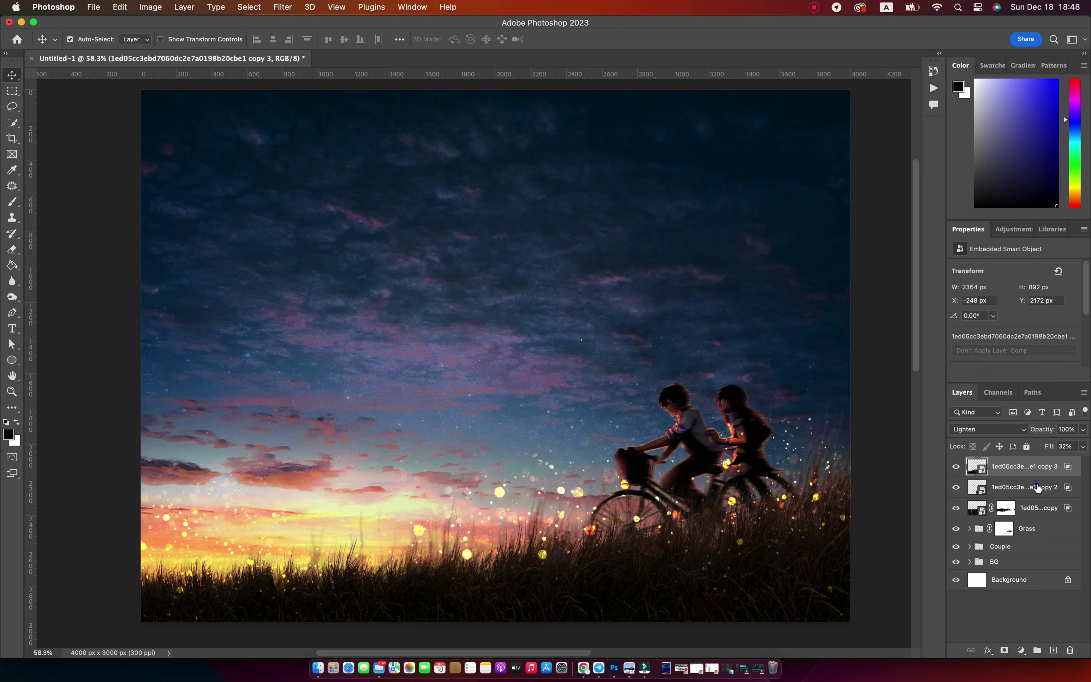
{"action": "left_click", "coordinate": [1037, 487], "text": "shift"}
{"action": "left_click", "coordinate": [1051, 446]}
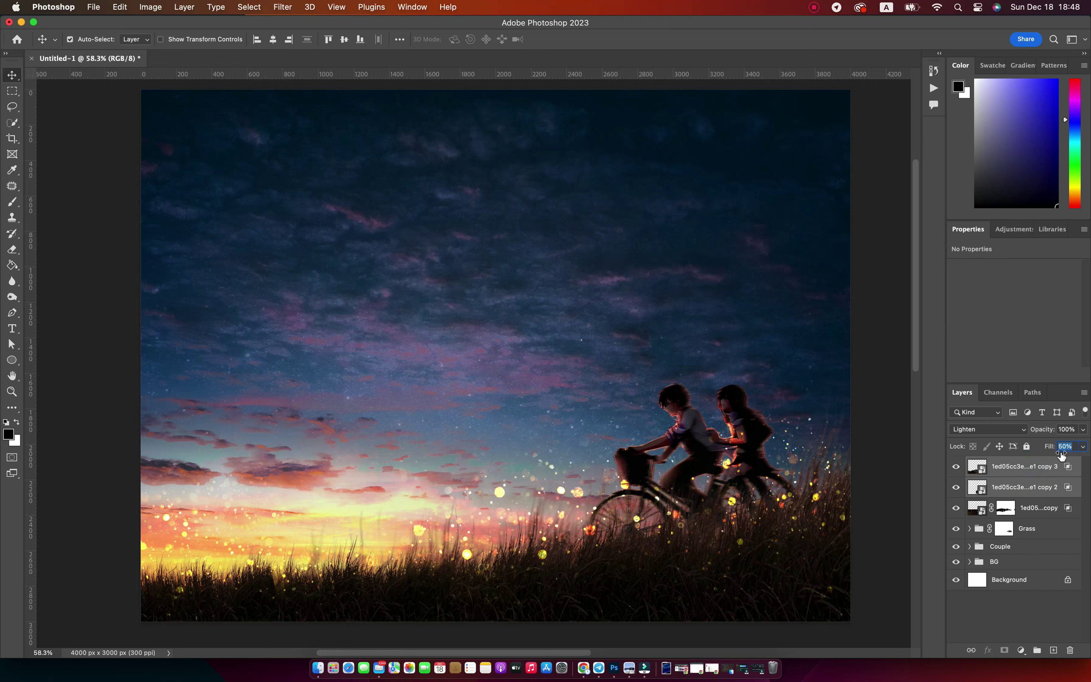
Step: Brush out the glowing dots left of and beside the bicycle on the original overlay's mask
{"action": "left_click", "coordinate": [1031, 508]}
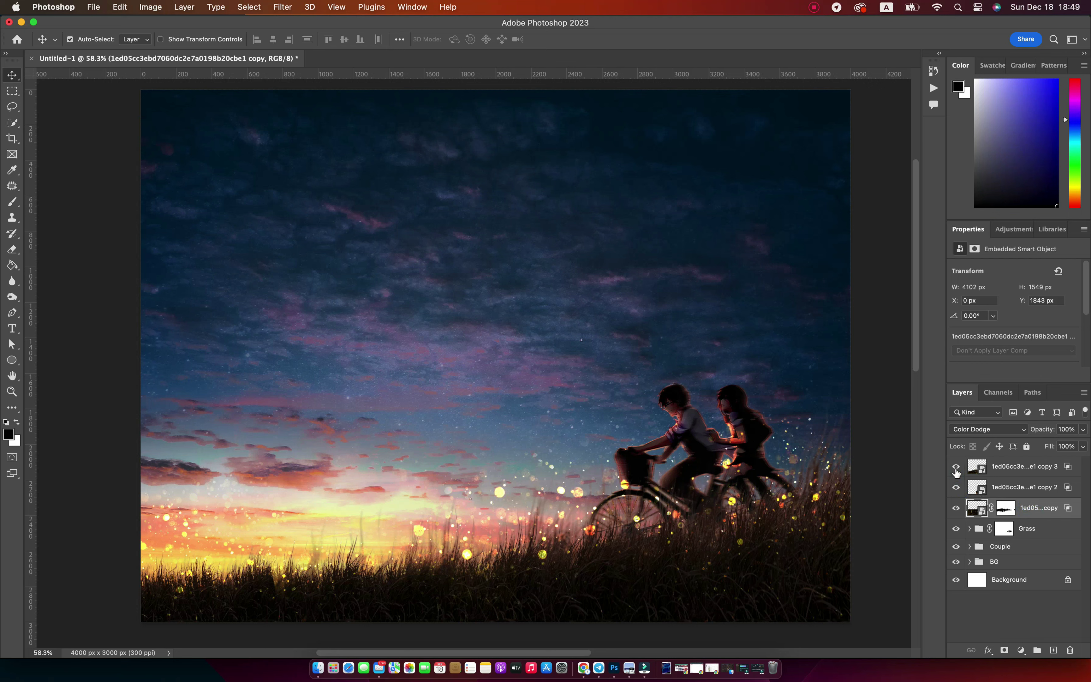
{"action": "left_click", "coordinate": [957, 508]}
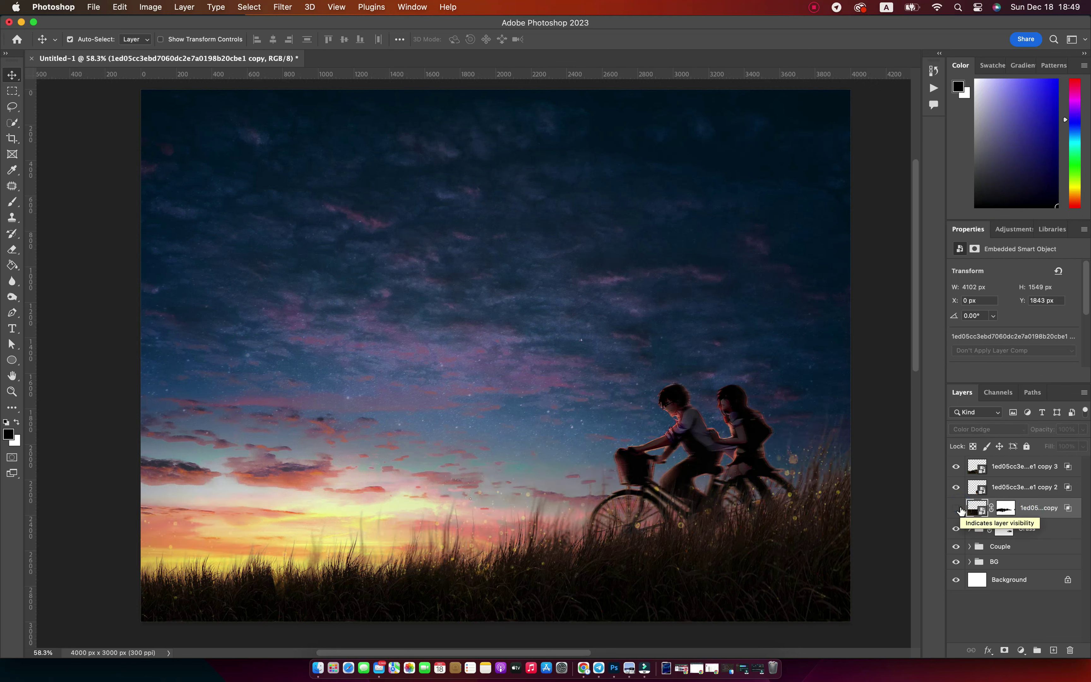
{"action": "left_click", "coordinate": [956, 508]}
{"action": "left_click", "coordinate": [1005, 508]}
{"action": "key", "text": "b"}
{"action": "left_click", "coordinate": [499, 492]}
{"action": "left_click", "coordinate": [448, 490]}
{"action": "left_click", "coordinate": [418, 530]}
{"action": "left_click", "coordinate": [580, 491]}
{"action": "left_click", "coordinate": [554, 481]}
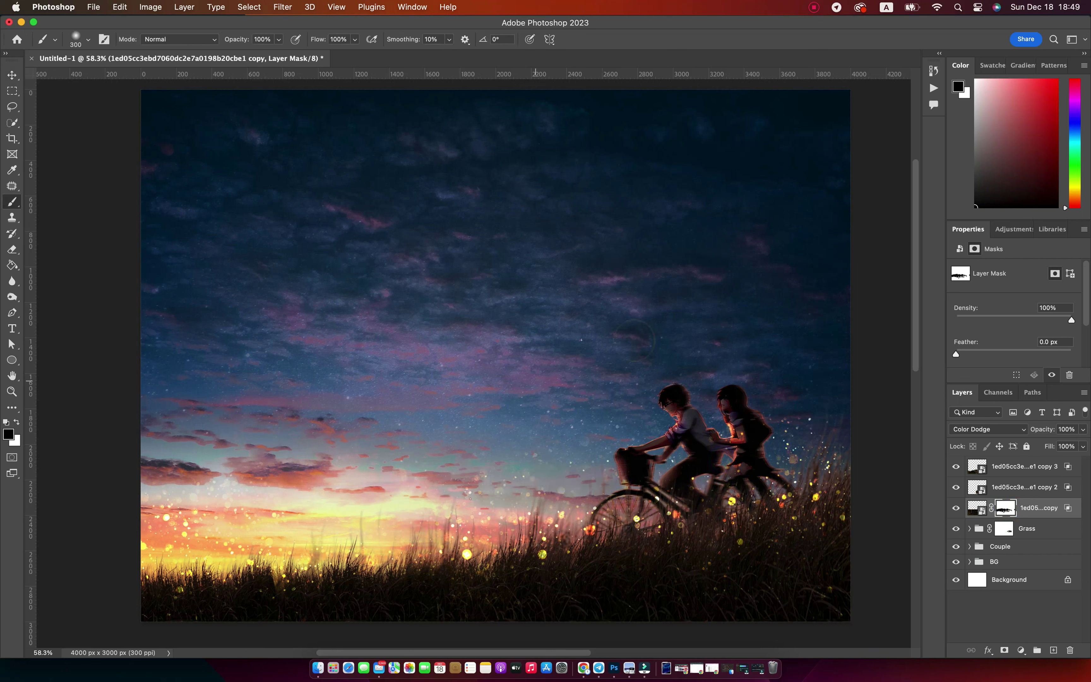
Step: Group the three firefly overlay layers as Sparkle
{"action": "key", "text": "v"}
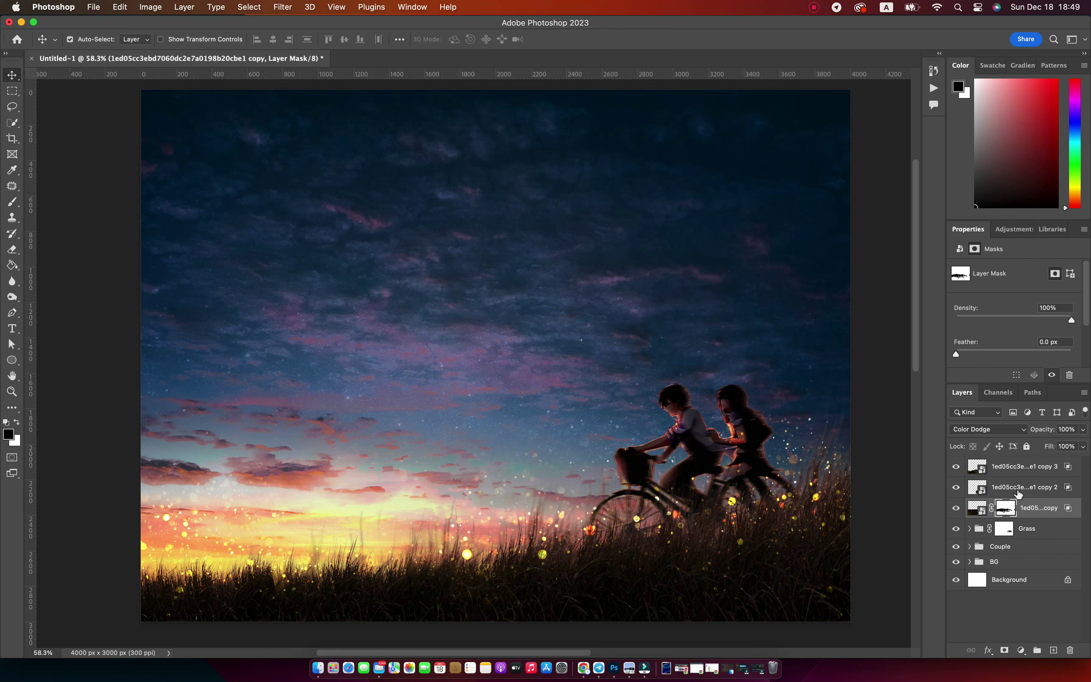
{"action": "left_click", "coordinate": [1022, 470], "text": "shift"}
{"action": "key", "text": "super+g"}
{"action": "type", "text": "Sparkle"}
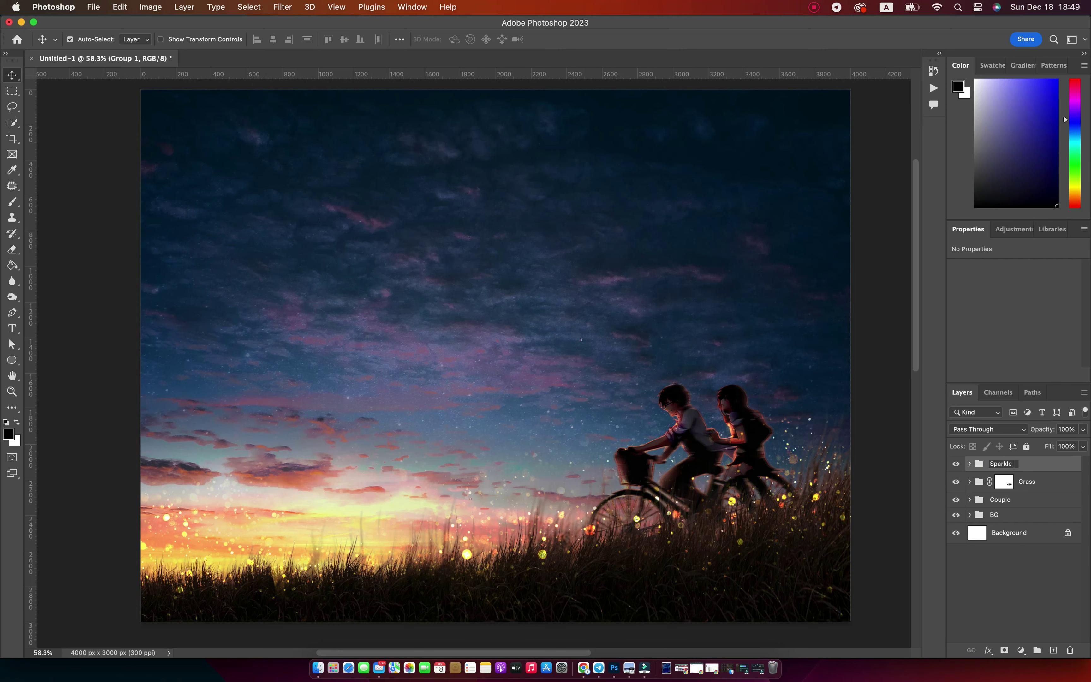
{"action": "key", "text": "Return"}
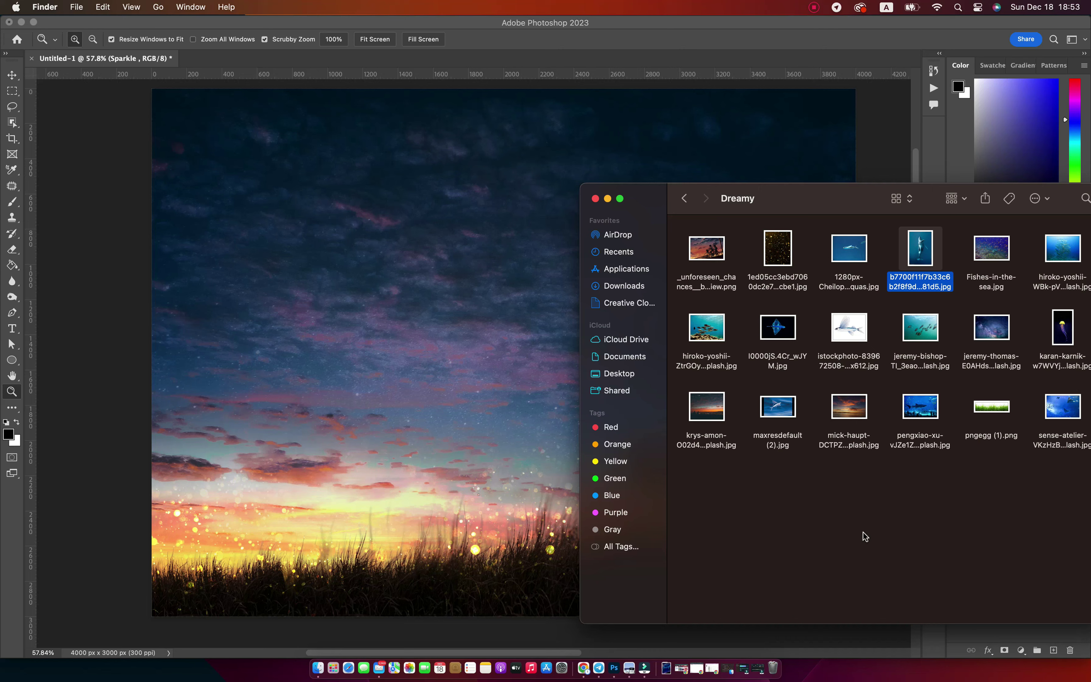
Step: Open the whale photo and copy the refined, object-selected whale to its own layer
{"action": "left_click", "coordinate": [917, 250]}
{"action": "right_click", "coordinate": [919, 248]}
{"action": "left_click", "coordinate": [974, 313]}
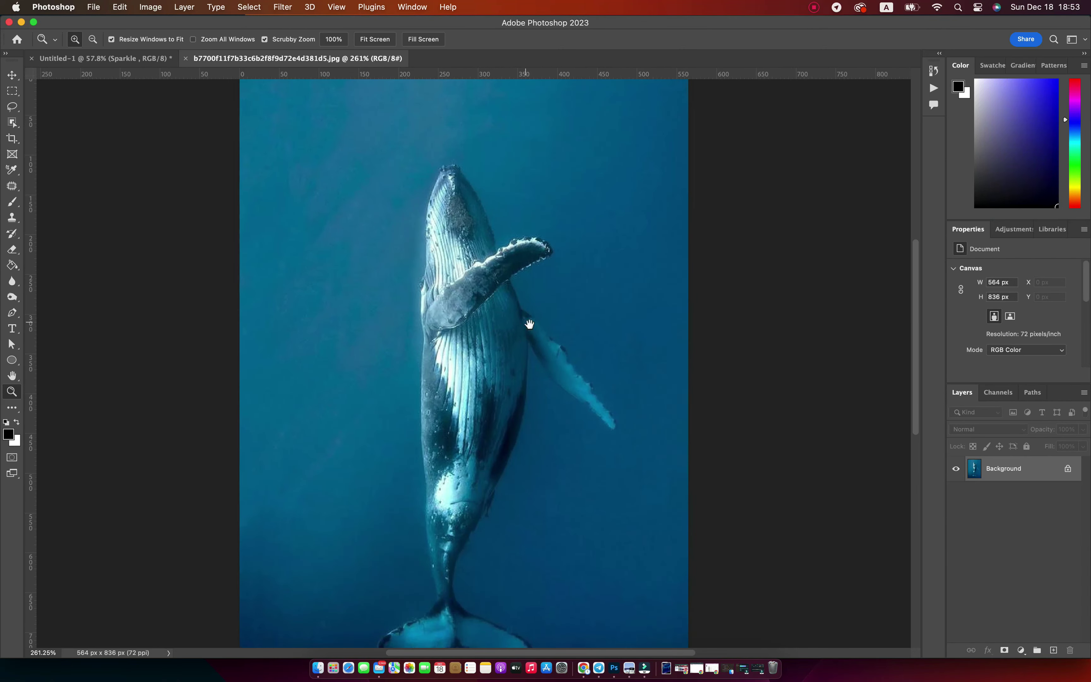
{"action": "key", "text": "w"}
{"action": "left_click_drag", "start_coordinate": [352, 128], "coordinate": [627, 644]}
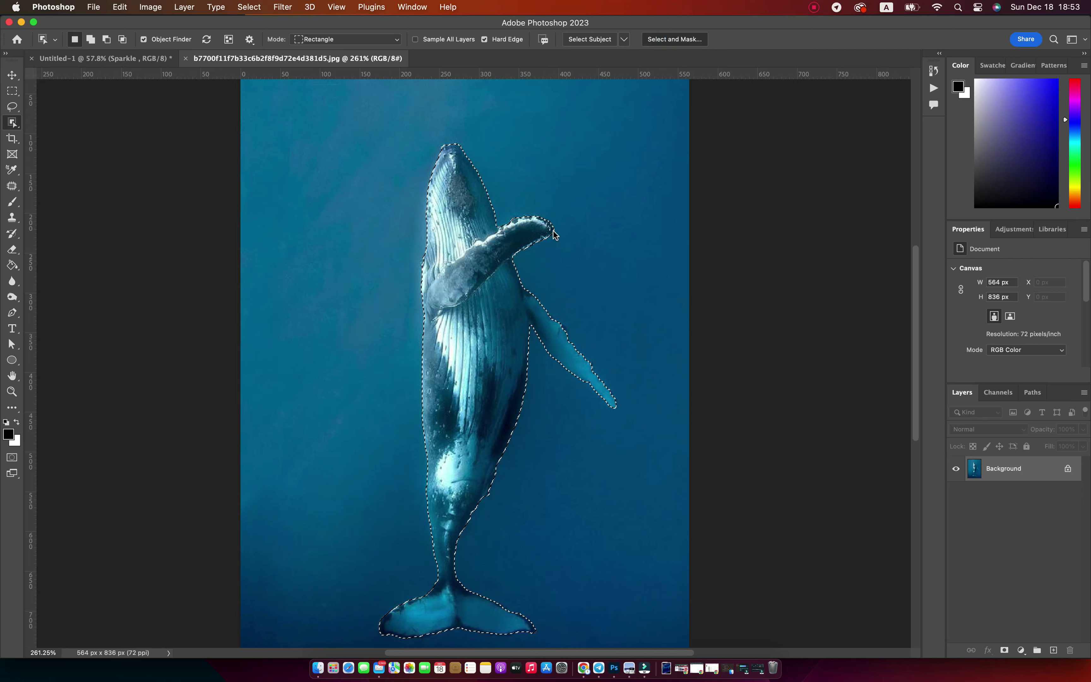
{"action": "key", "text": "super+alt+r"}
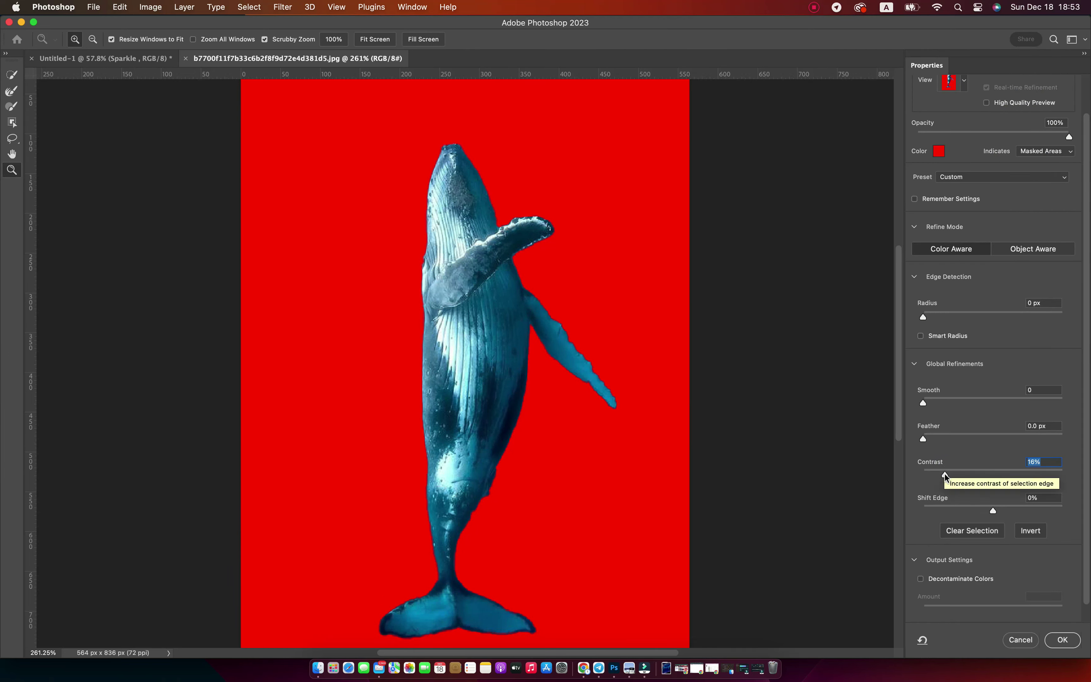
{"action": "left_click", "coordinate": [1068, 641]}
{"action": "key", "text": "super+j"}
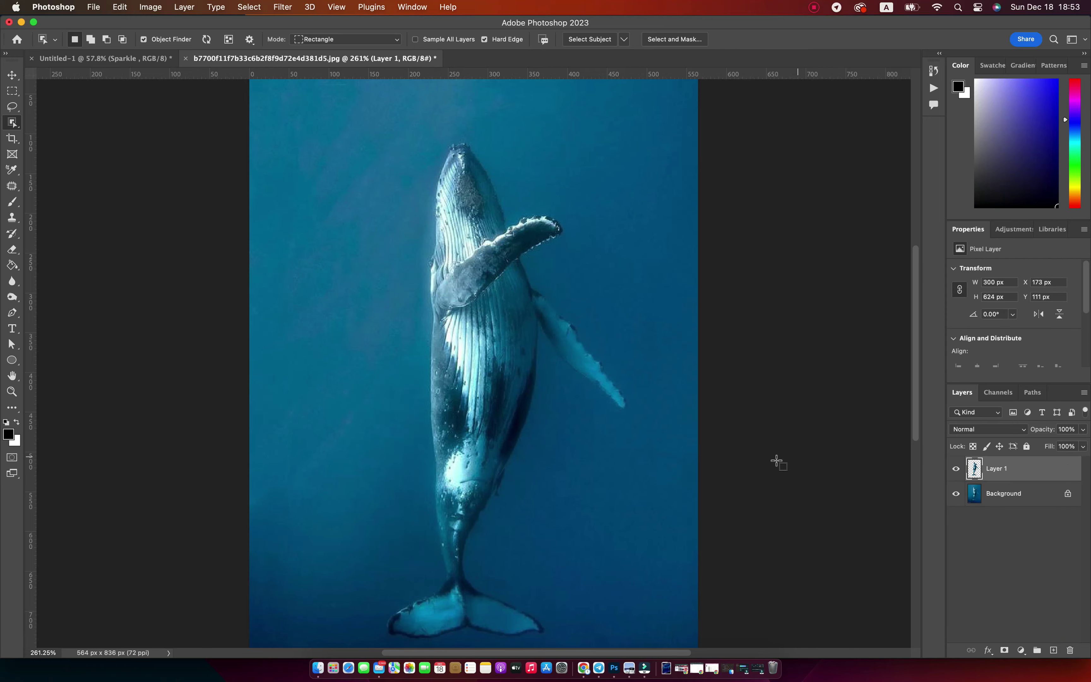
Step: Bring the whale into the sunset composition and convert it to a Smart Object
{"action": "key", "text": "v"}
{"action": "left_click", "coordinate": [956, 493]}
{"action": "left_click", "coordinate": [505, 342]}
{"action": "left_click_drag", "start_coordinate": [505, 342], "coordinate": [532, 330]}
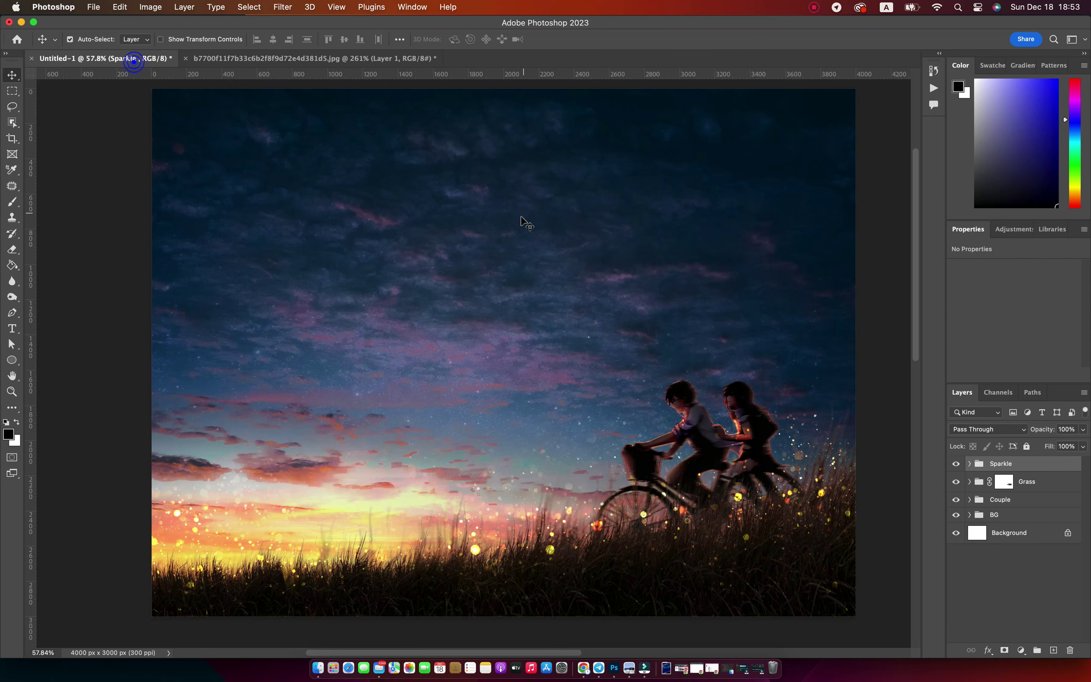
{"action": "right_click", "coordinate": [1009, 469]}
{"action": "left_click", "coordinate": [902, 240]}
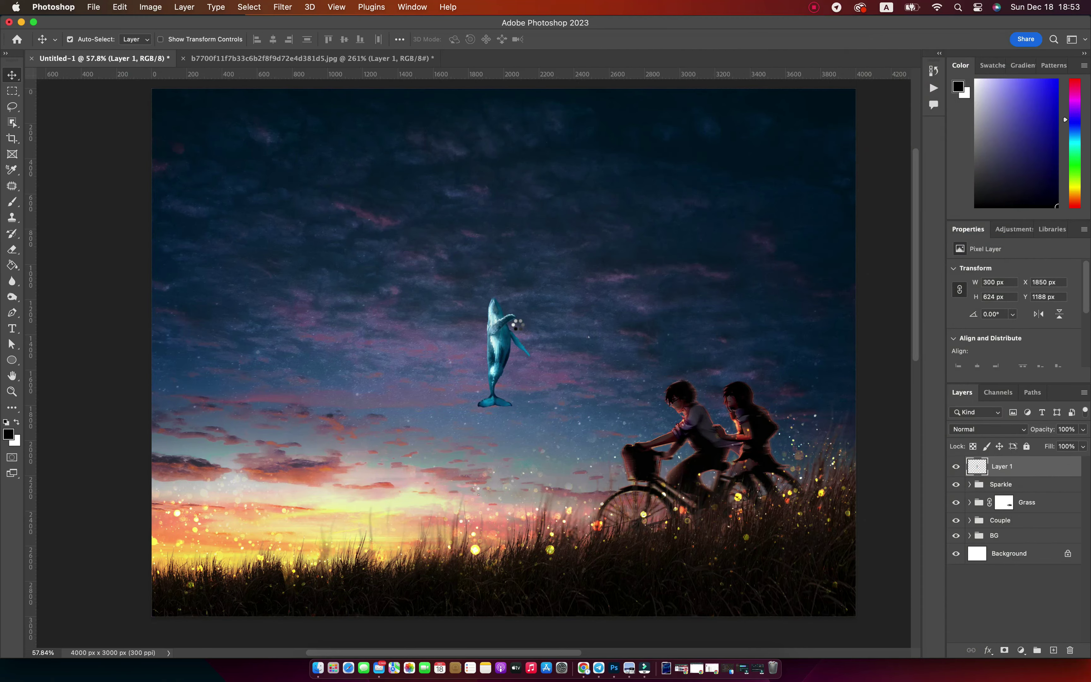
Step: Rotate the whale 90°, flip it horizontally, and enlarge it across the upper-right sky
{"action": "key", "text": "super+t"}
{"action": "left_click_drag", "start_coordinate": [543, 333], "coordinate": [581, 444]}
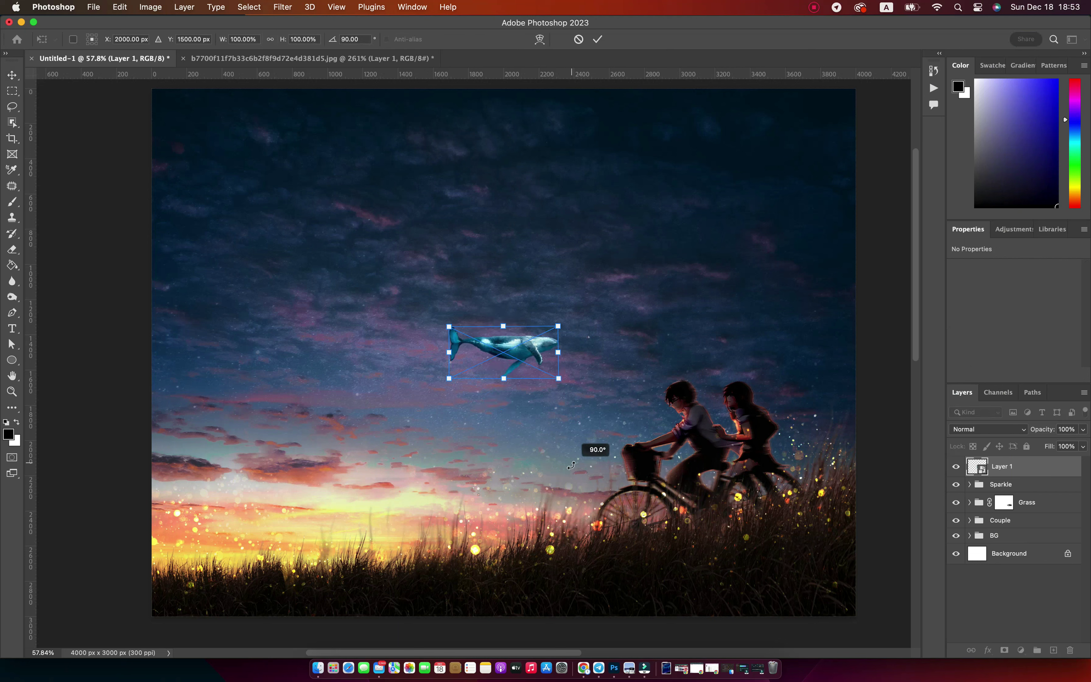
{"action": "right_click", "coordinate": [516, 341]}
{"action": "left_click", "coordinate": [570, 601]}
{"action": "left_click_drag", "start_coordinate": [503, 352], "coordinate": [648, 202]}
{"action": "left_click_drag", "start_coordinate": [595, 231], "coordinate": [365, 336]}
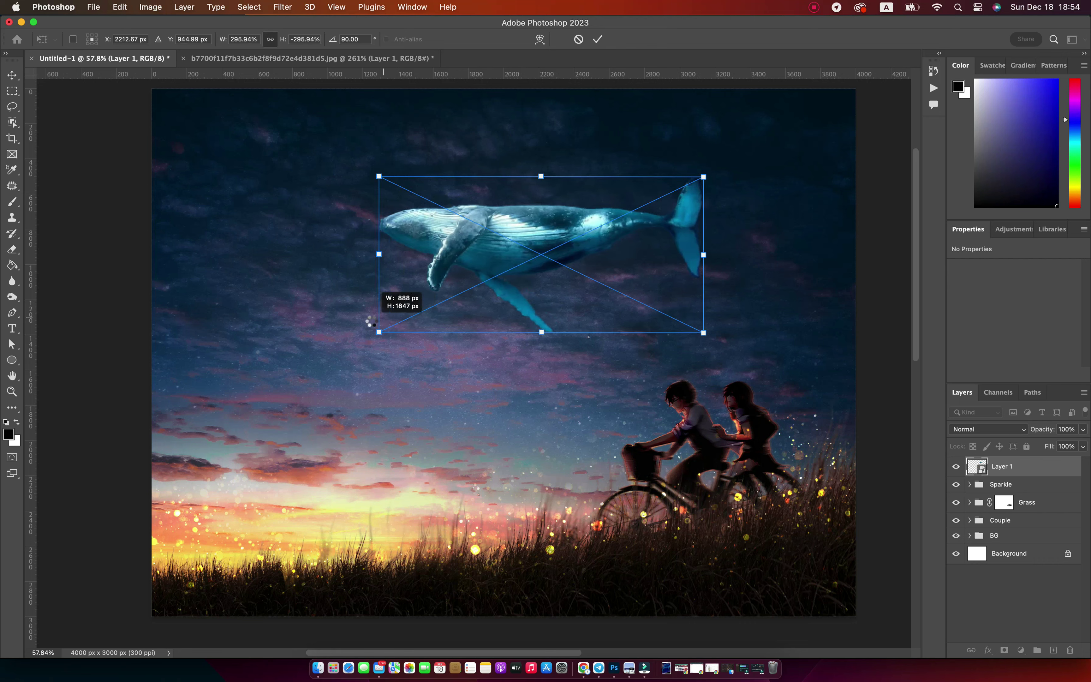
{"action": "left_click_drag", "start_coordinate": [540, 221], "coordinate": [673, 142]}
{"action": "left_click_drag", "start_coordinate": [506, 262], "coordinate": [458, 280]}
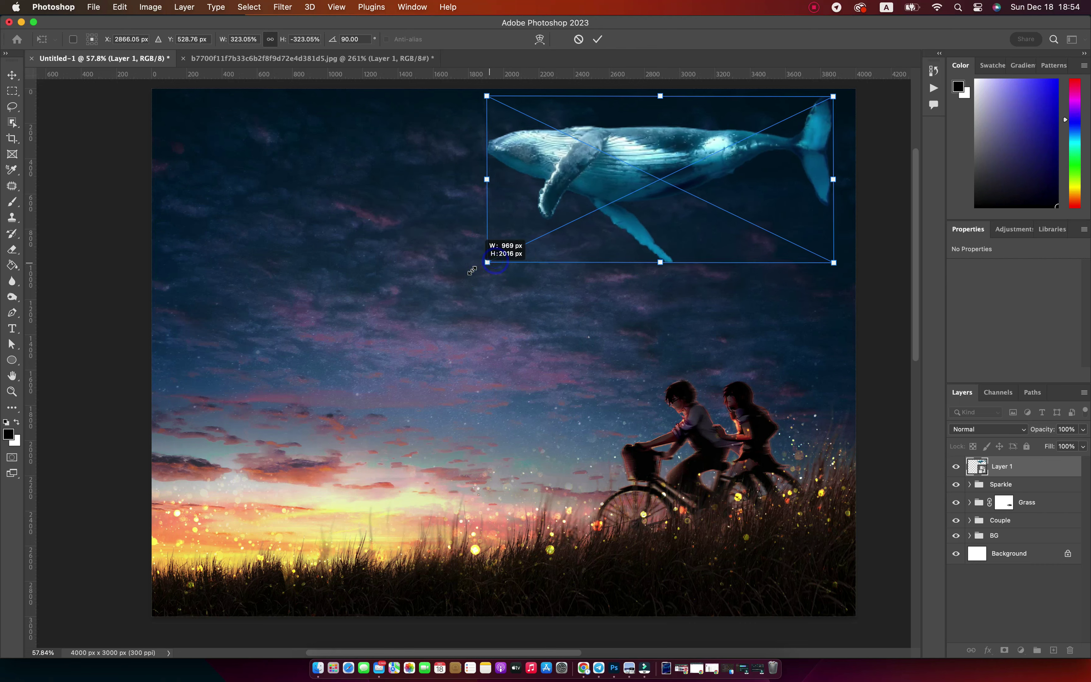
{"action": "double_click", "coordinate": [601, 184]}
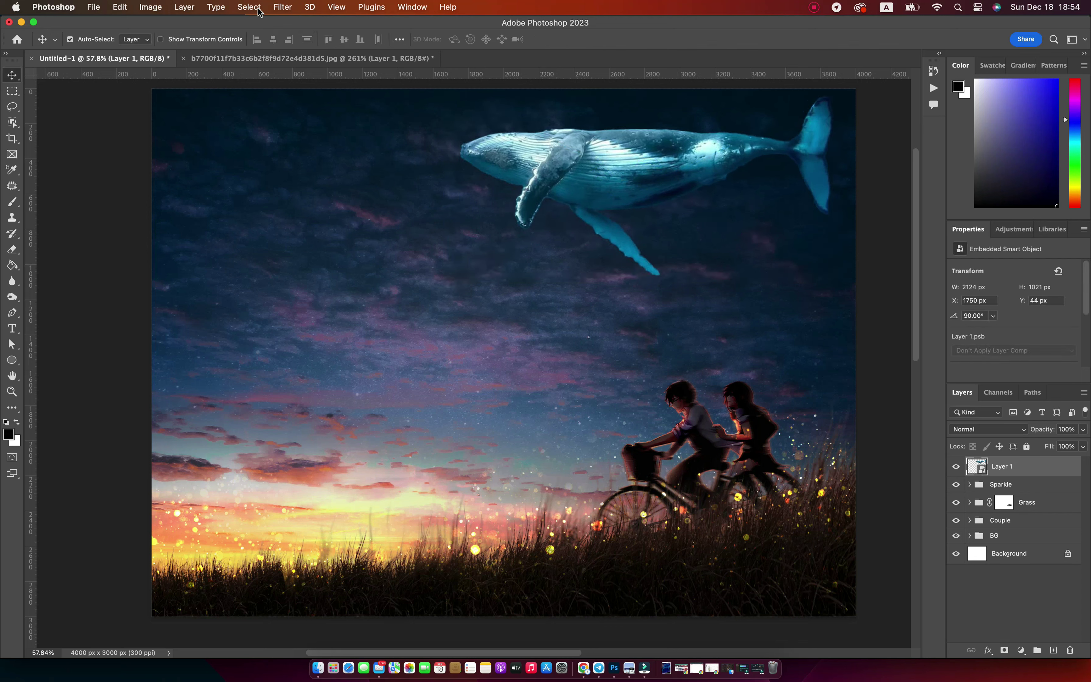
{"action": "left_click", "coordinate": [283, 7]}
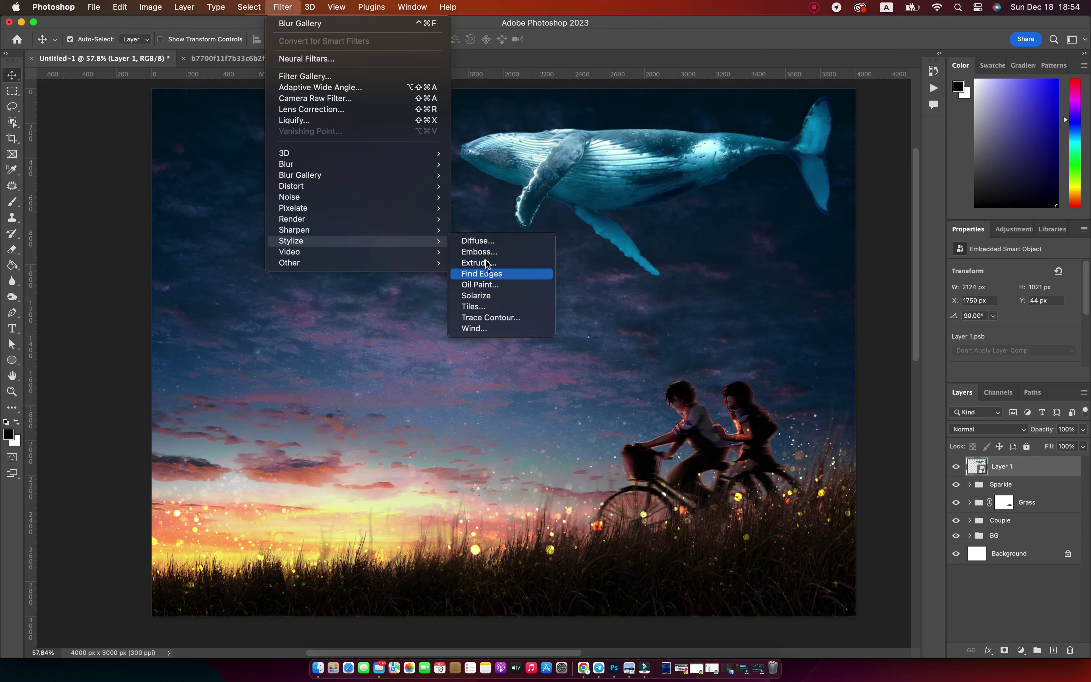
Step: Apply Find Edges to the whale and zoom in on it
{"action": "left_click", "coordinate": [487, 275]}
{"action": "key", "text": "z"}
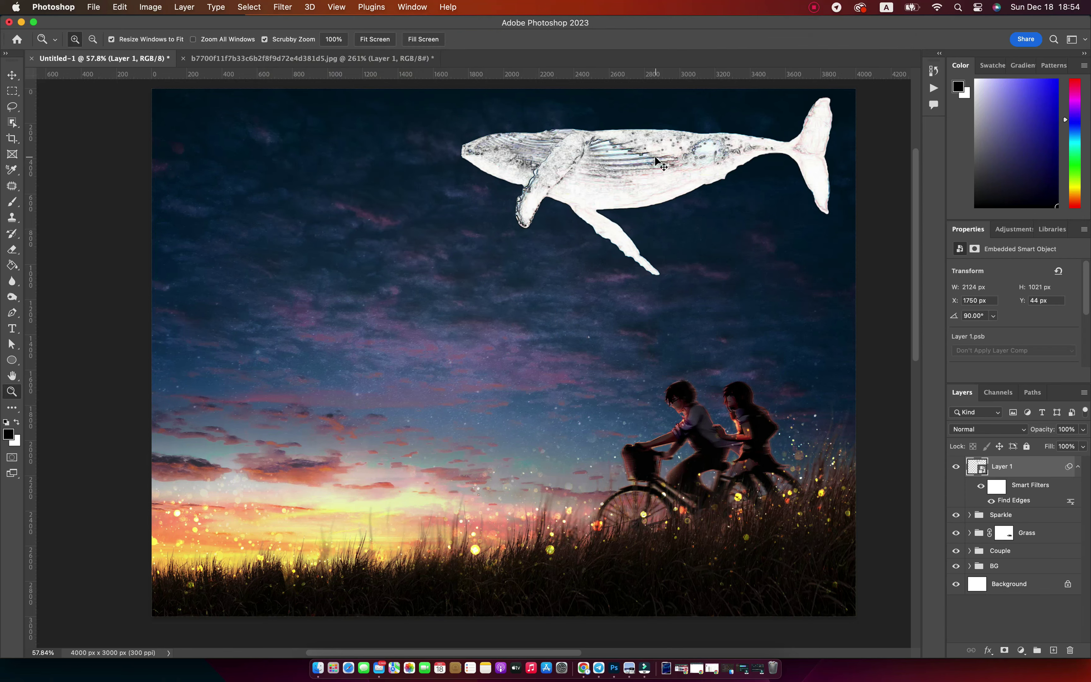
{"action": "scroll", "coordinate": [647, 150], "scroll_direction": "up", "scroll_amount": 3}
{"action": "left_click_drag", "start_coordinate": [648, 150], "coordinate": [521, 200]}
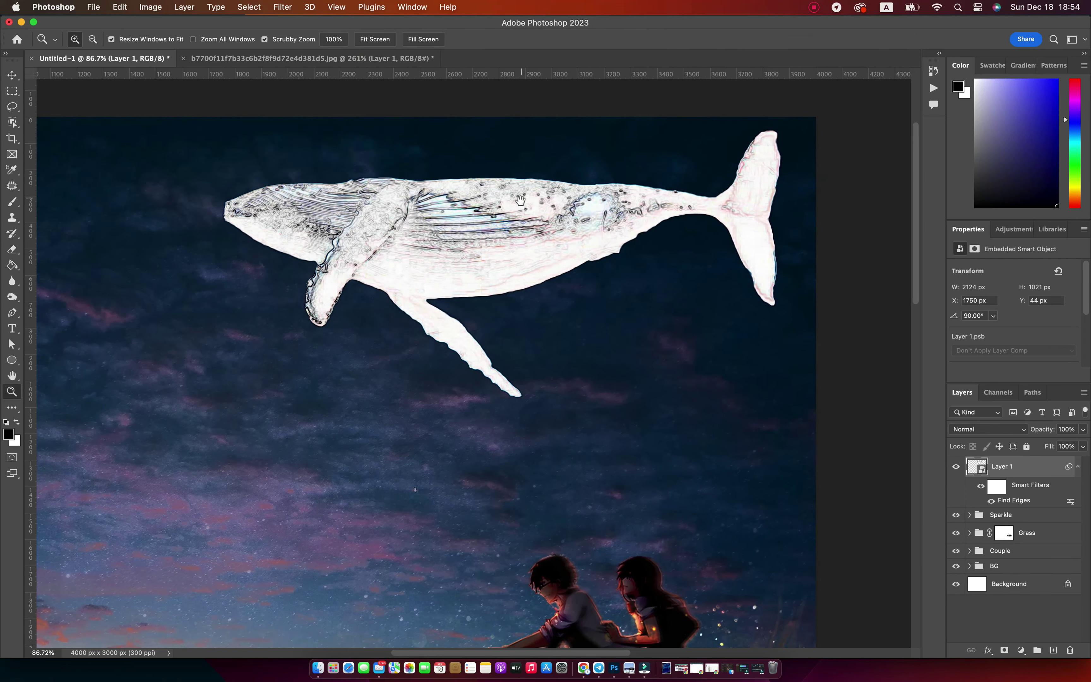
Step: Apply Palette Knife with Stroke Size 4 and Softness 10 from the Filter Gallery
{"action": "left_click", "coordinate": [283, 7]}
{"action": "left_click", "coordinate": [291, 77]}
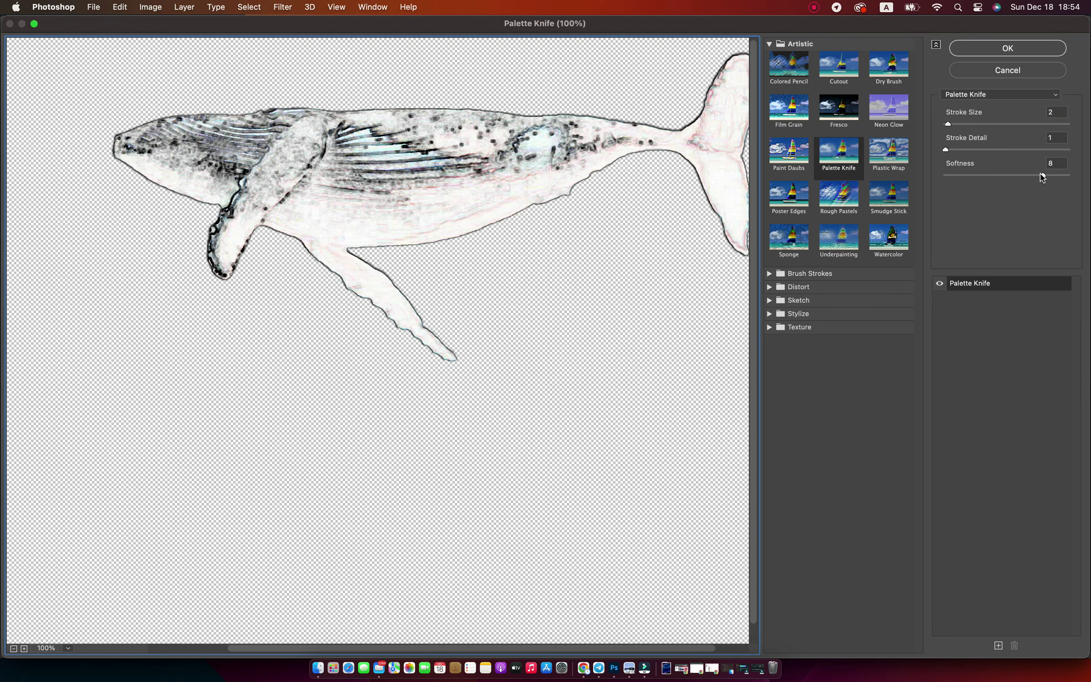
{"action": "left_click_drag", "start_coordinate": [949, 125], "coordinate": [944, 124]}
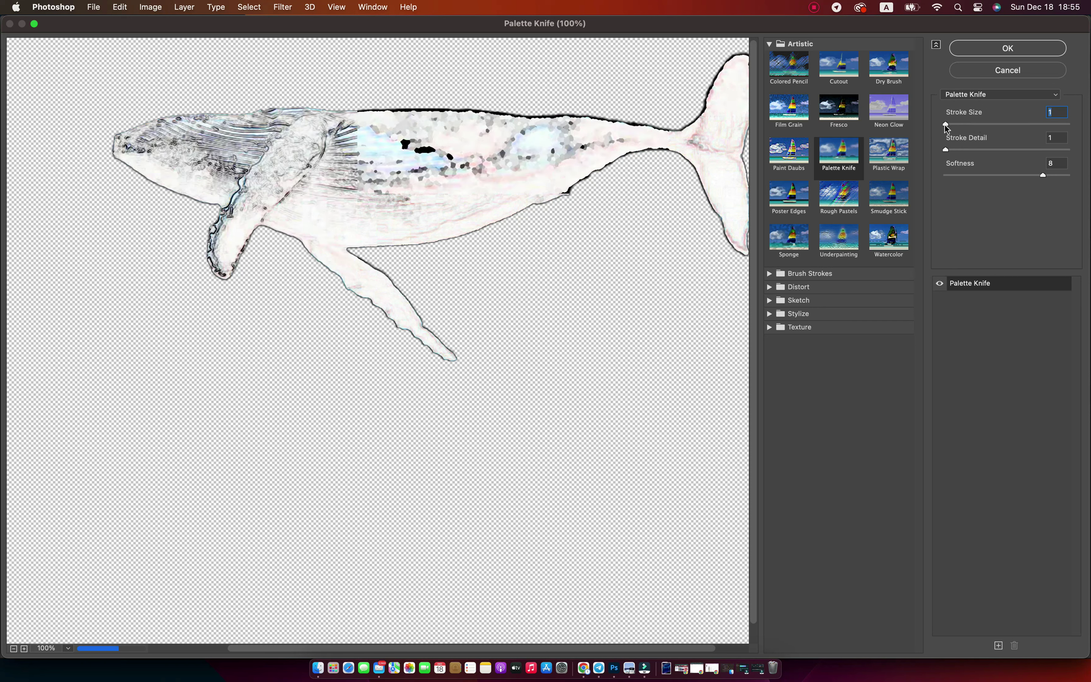
{"action": "left_click_drag", "start_coordinate": [1043, 175], "coordinate": [1063, 175]}
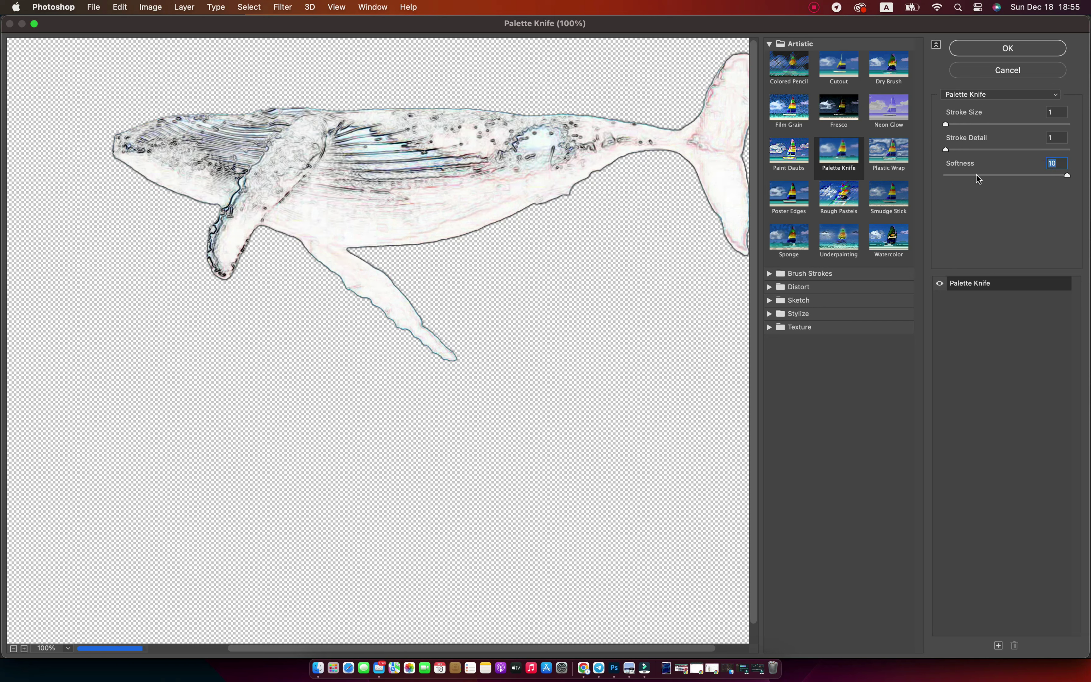
{"action": "left_click_drag", "start_coordinate": [945, 125], "coordinate": [948, 125]}
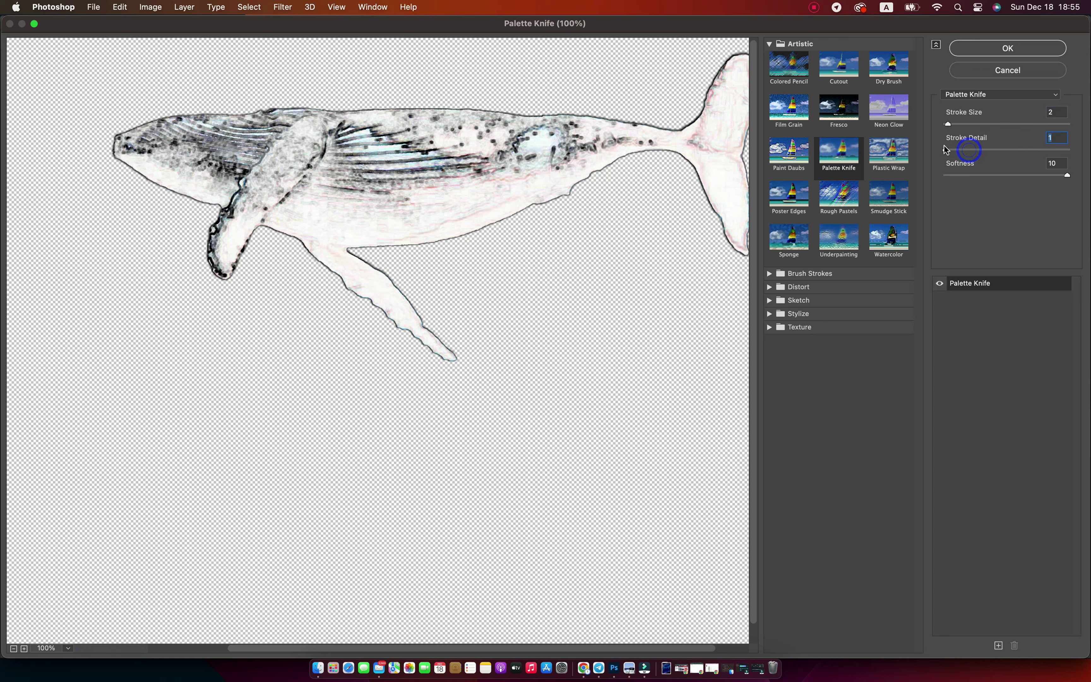
{"action": "left_click_drag", "start_coordinate": [948, 123], "coordinate": [953, 124]}
{"action": "left_click_drag", "start_coordinate": [1067, 176], "coordinate": [1048, 176]}
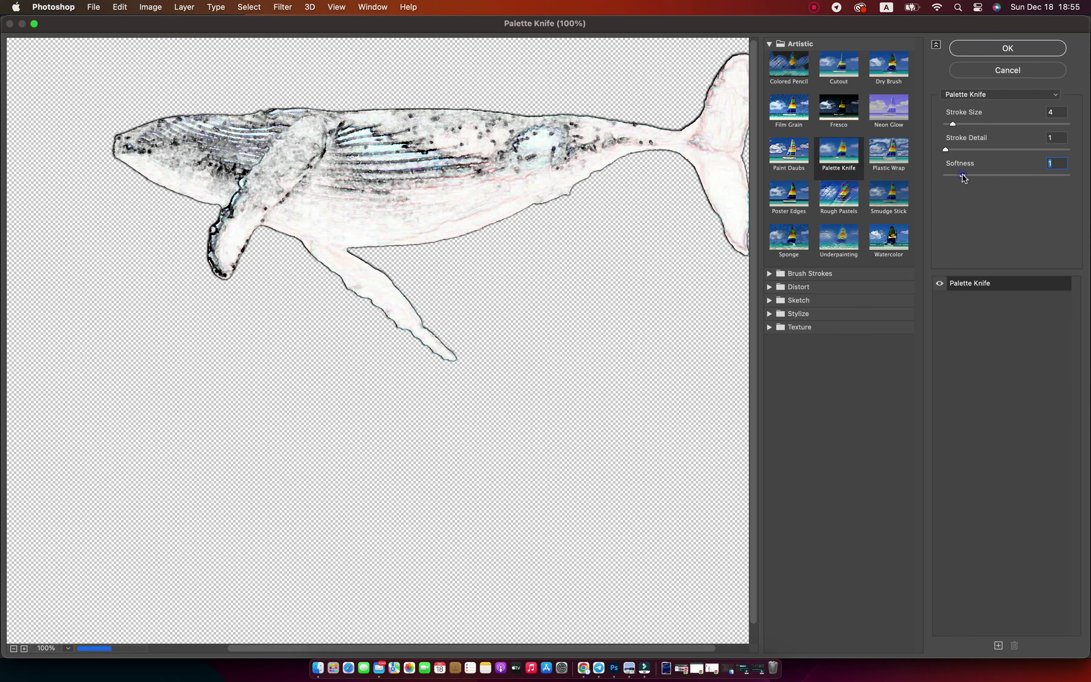
{"action": "type", "text": "10"}
{"action": "left_click", "coordinate": [1002, 49]}
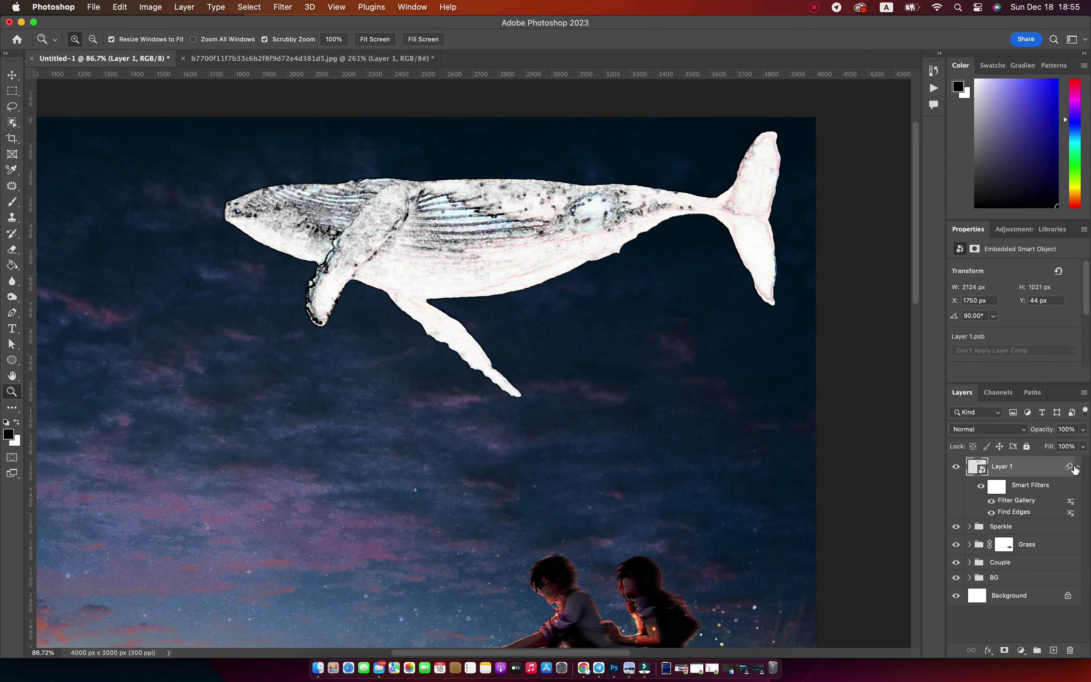
Step: Invert the whale and blend it with Linear Dodge (Add)
{"action": "key", "text": "super+i"}
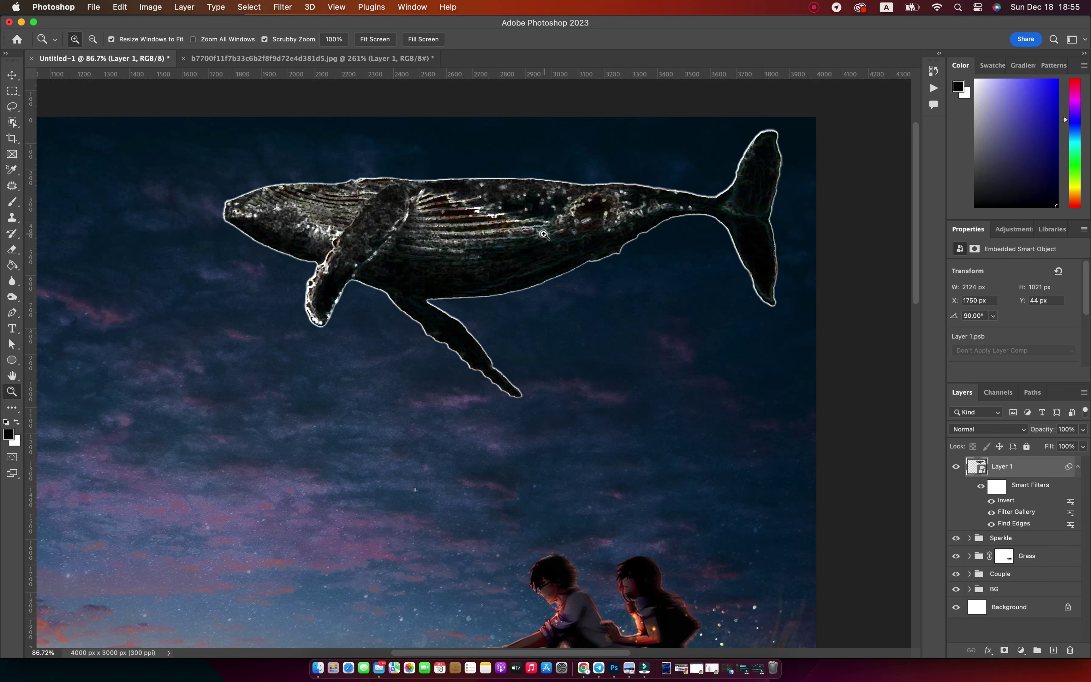
{"action": "key", "text": "v"}
{"action": "left_click", "coordinate": [988, 429]}
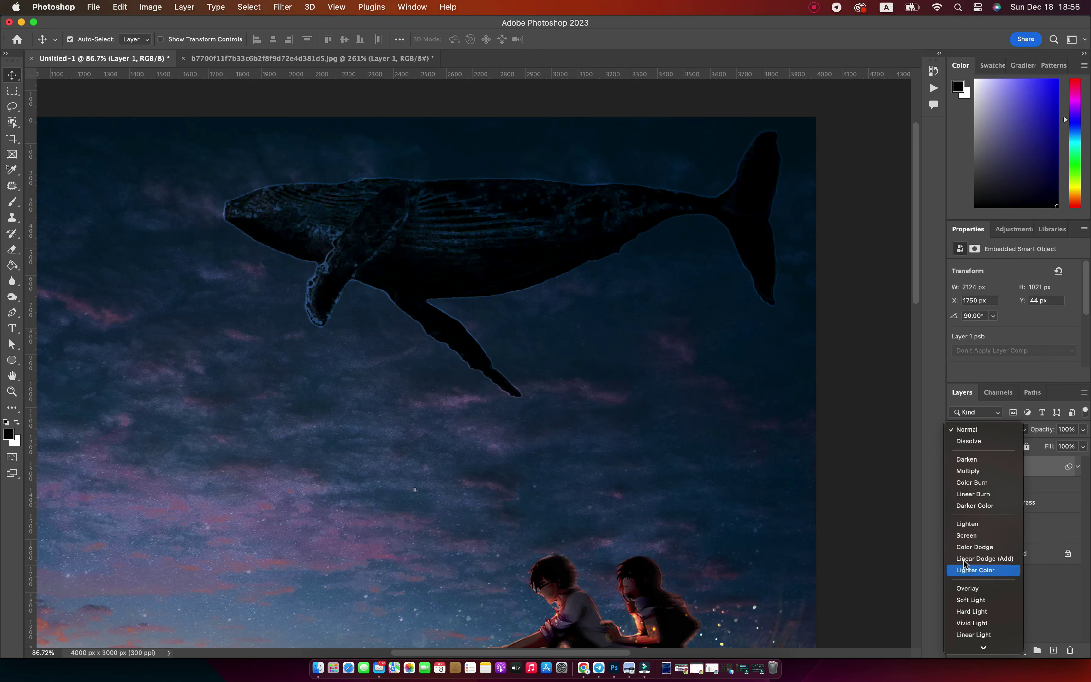
{"action": "left_click", "coordinate": [983, 558]}
{"action": "key", "text": "z"}
{"action": "left_click_drag", "start_coordinate": [598, 256], "coordinate": [522, 235]}
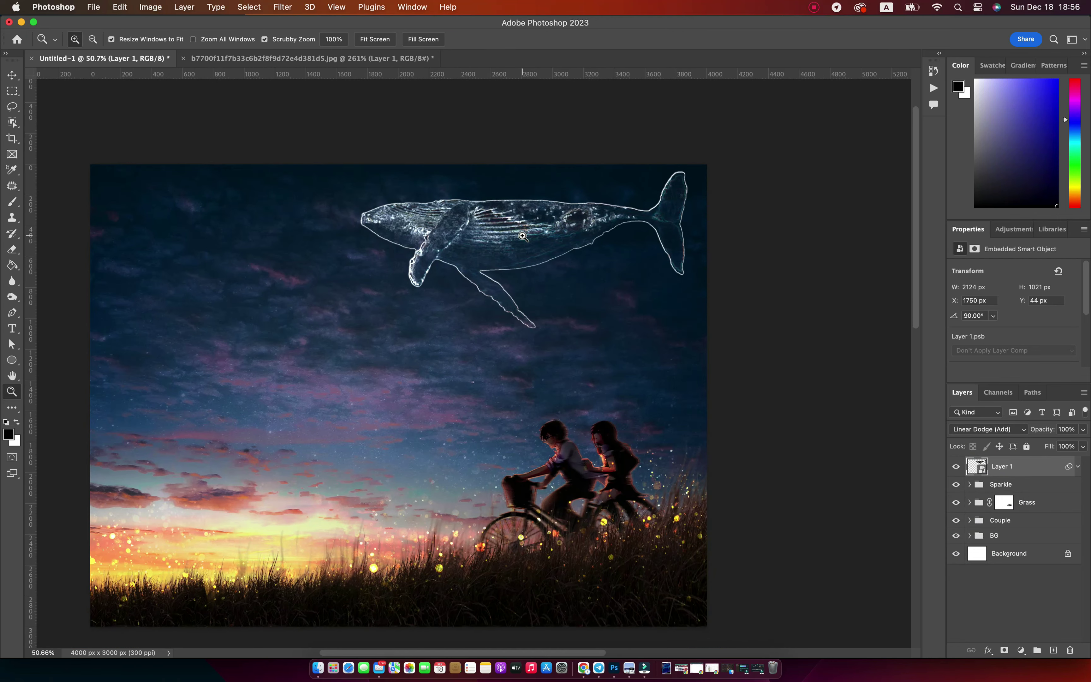
Step: Duplicate the glowing whale and lower the original Layer 1 opacity to 37%
{"action": "key", "text": "v"}
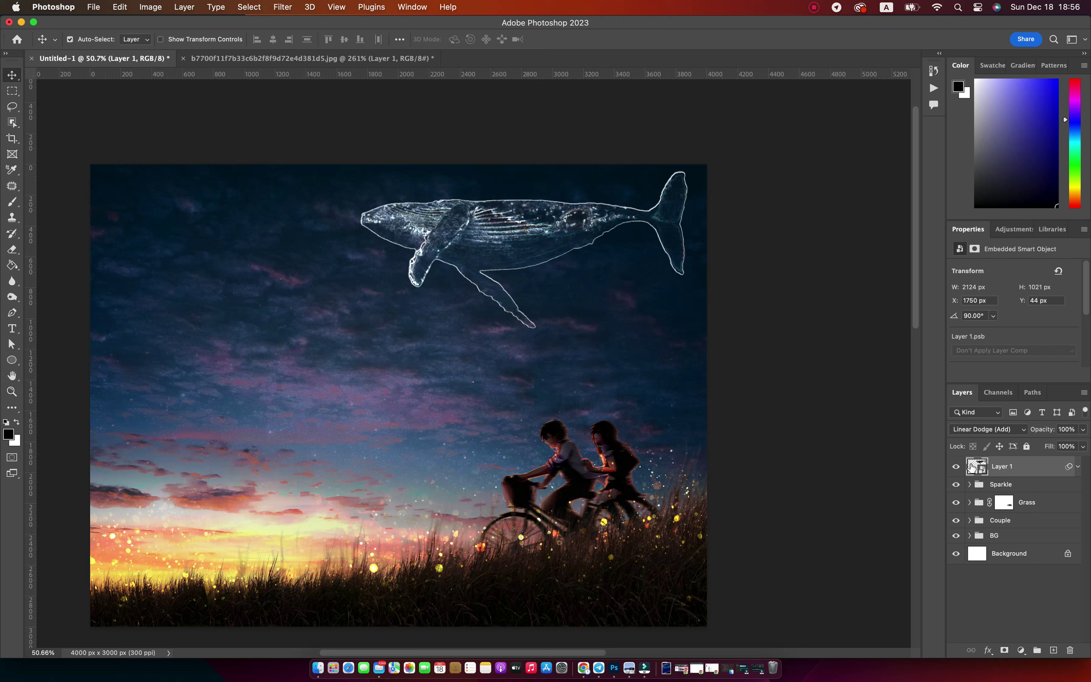
{"action": "key", "text": "super+j"}
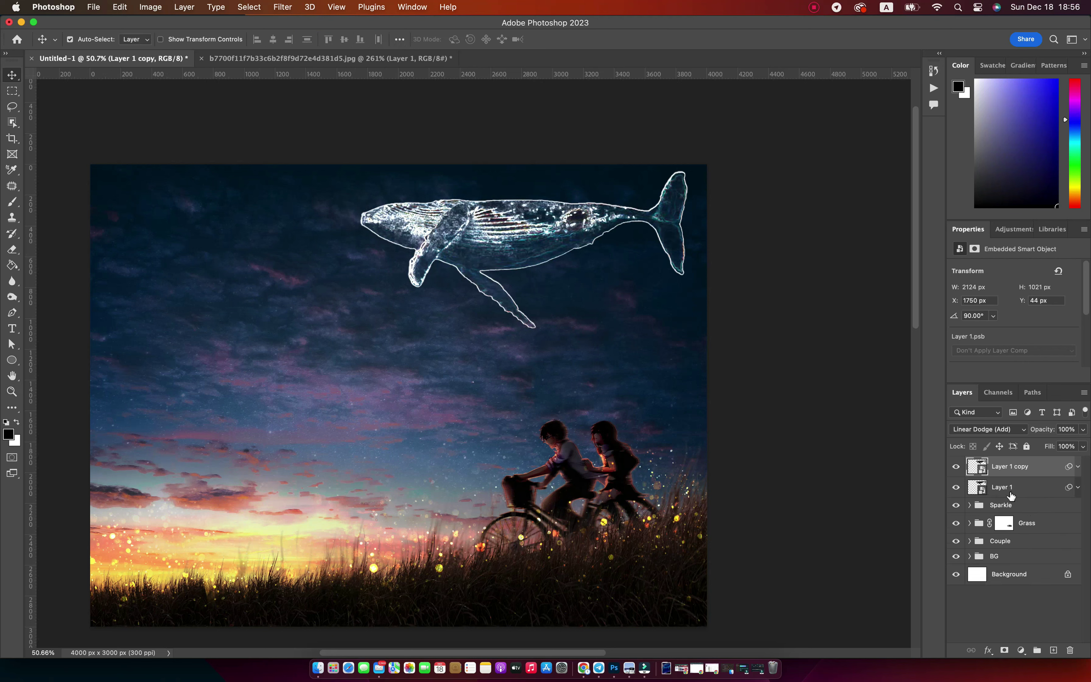
{"action": "left_click", "coordinate": [1013, 489]}
{"action": "left_click_drag", "start_coordinate": [1053, 431], "coordinate": [1015, 433]}
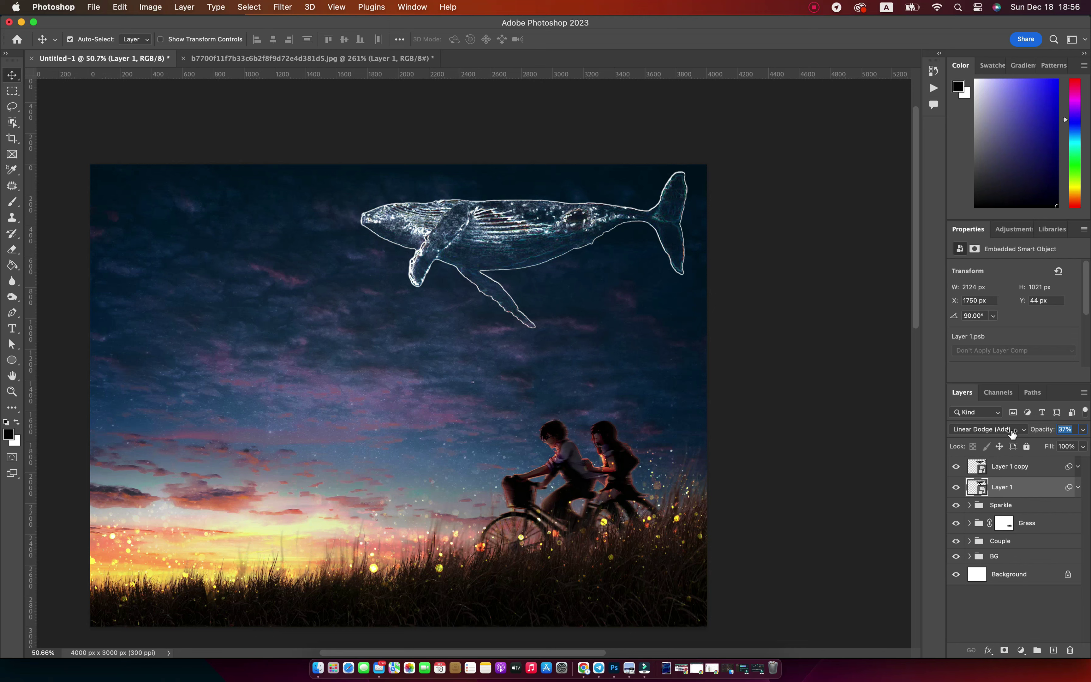
{"action": "left_click", "coordinate": [1004, 471]}
{"action": "right_click", "coordinate": [999, 466]}
Step: Give the whale copy a cyan #1fd7fe Color Overlay and lower its fill to 45%
{"action": "left_click", "coordinate": [929, 470]}
{"action": "left_click", "coordinate": [665, 206]}
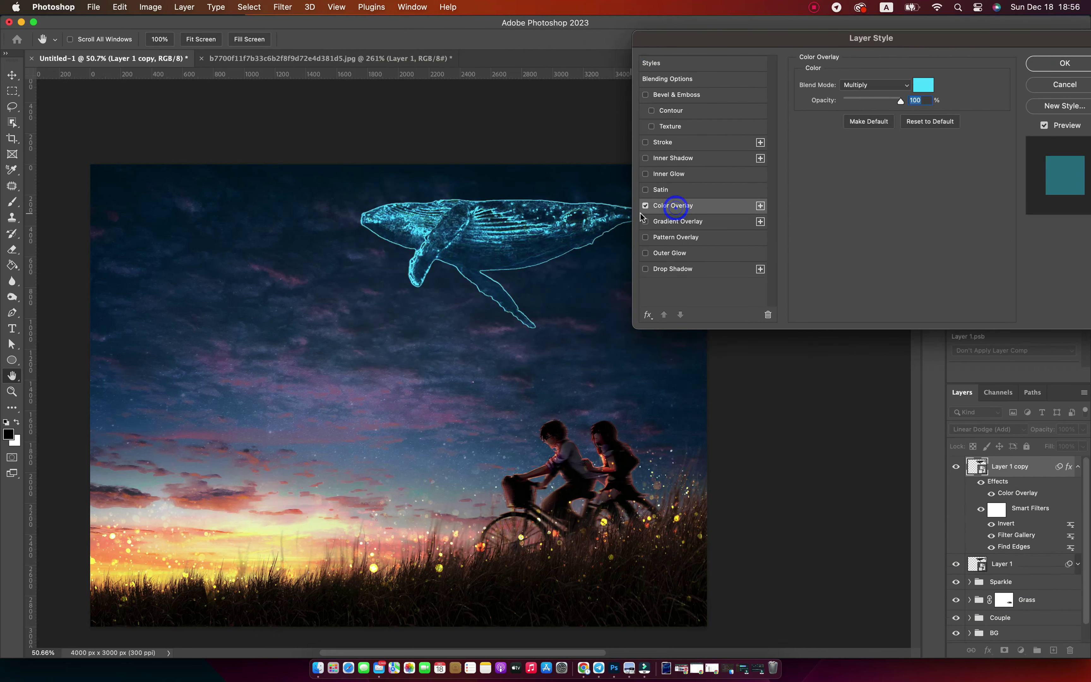
{"action": "left_click", "coordinate": [924, 85]}
{"action": "left_click", "coordinate": [801, 140]}
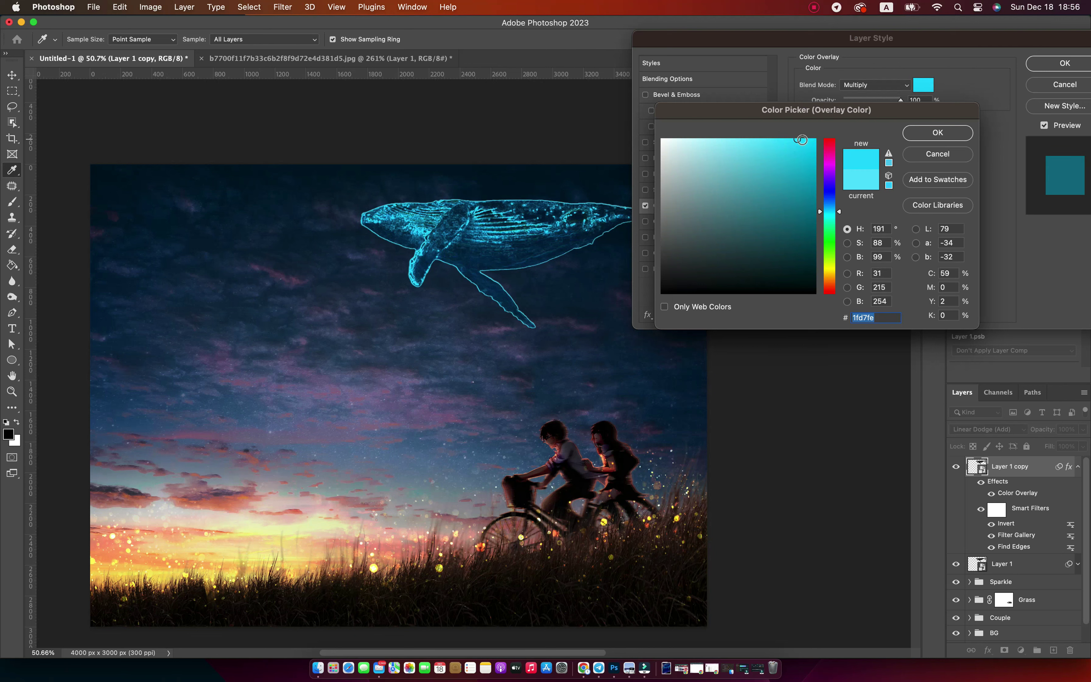
{"action": "left_click", "coordinate": [938, 132]}
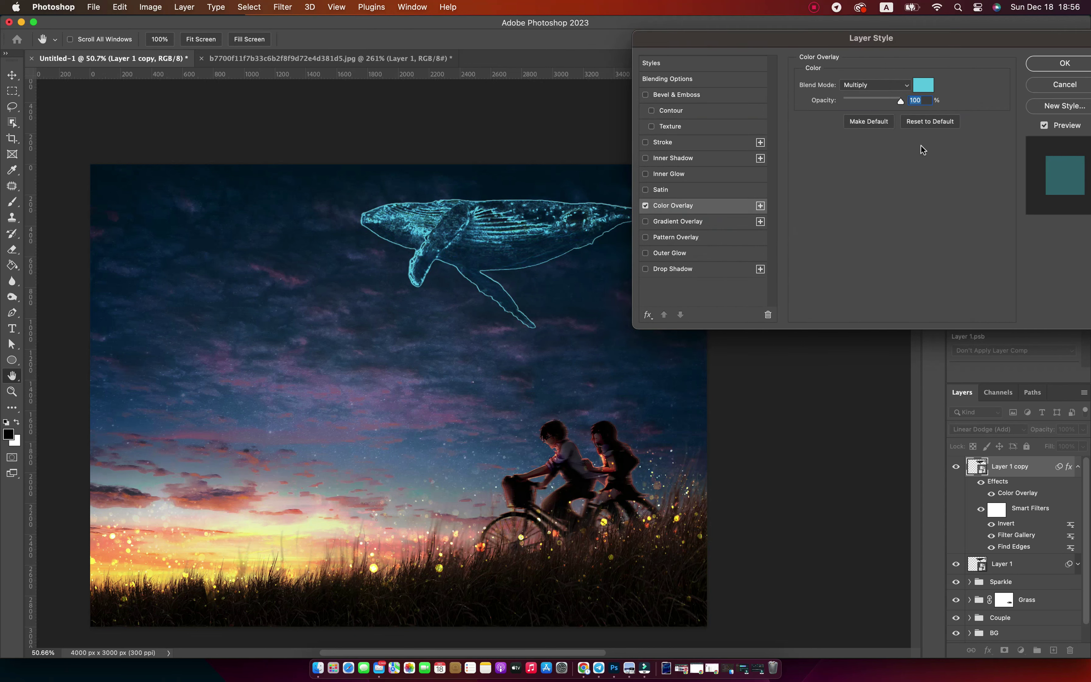
{"action": "left_click", "coordinate": [1058, 65]}
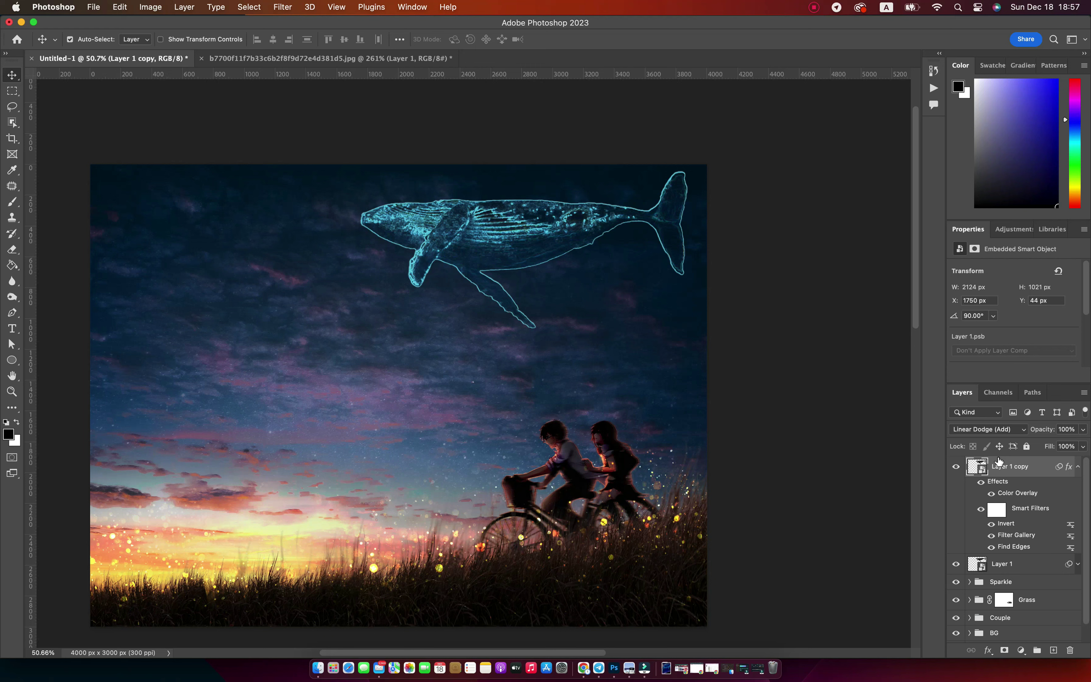
{"action": "left_click_drag", "start_coordinate": [1050, 449], "coordinate": [1014, 445]}
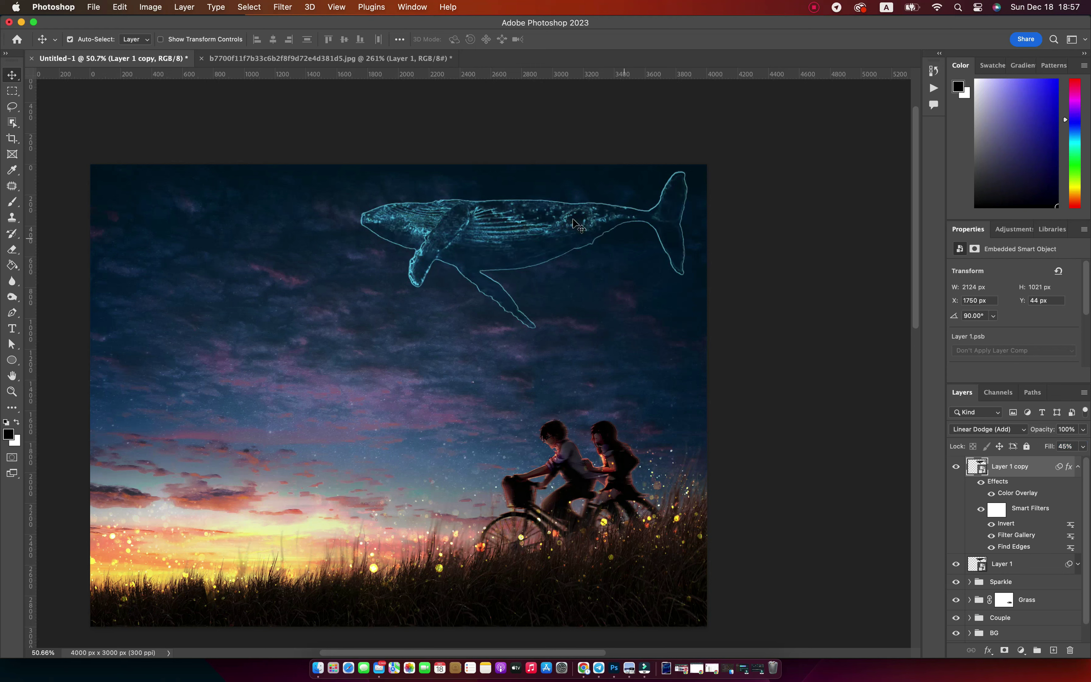
Step: Toggle Layer 1 to compare the glow, then select it with its copy
{"action": "left_click", "coordinate": [1077, 467]}
{"action": "left_click", "coordinate": [956, 487]}
{"action": "left_click", "coordinate": [956, 488]}
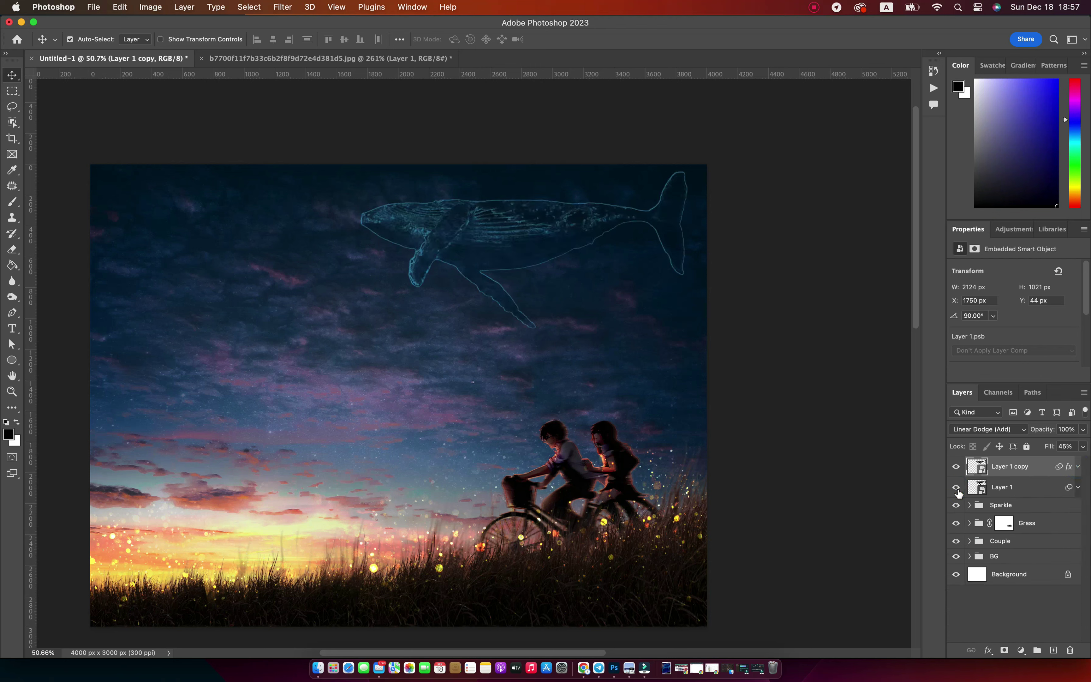
{"action": "left_click", "coordinate": [1001, 488], "text": "super"}
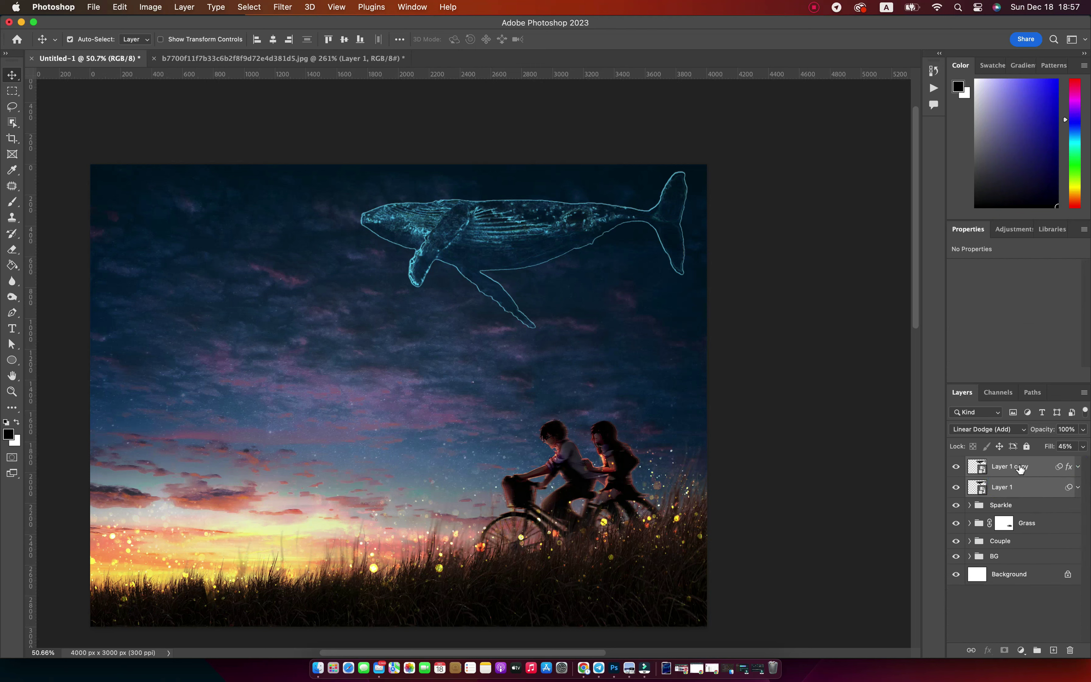
Step: Group the whale layers, add a mask, and fade the tail and flipper at 34% flow
{"action": "key", "text": "super+g"}
{"action": "left_click", "coordinate": [1005, 650]}
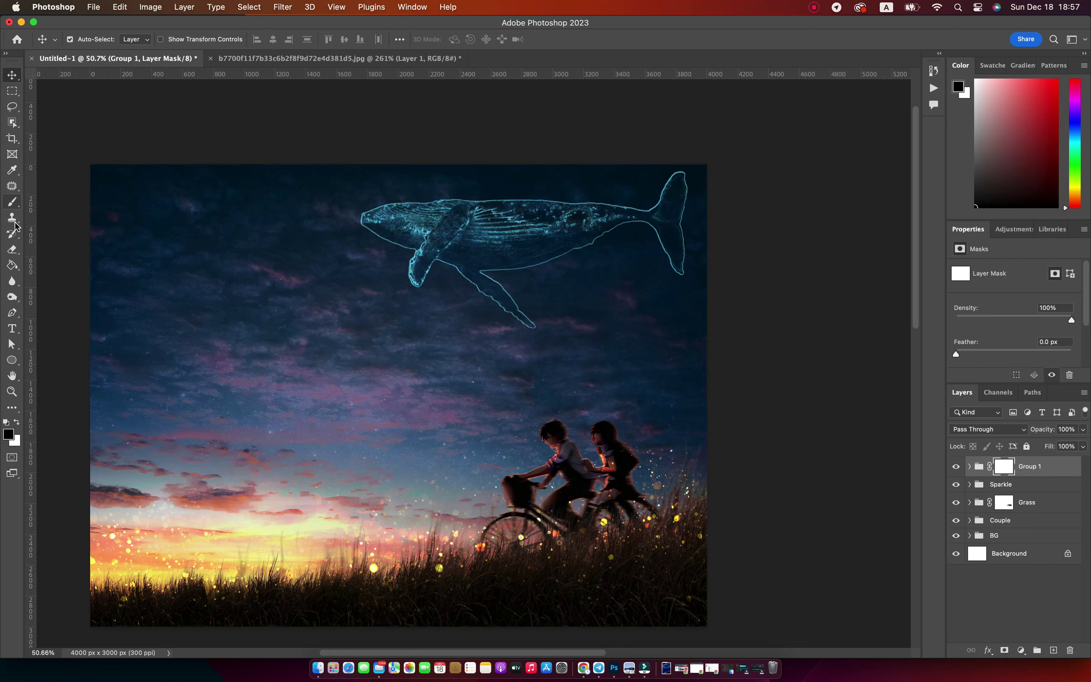
{"action": "key", "text": "b"}
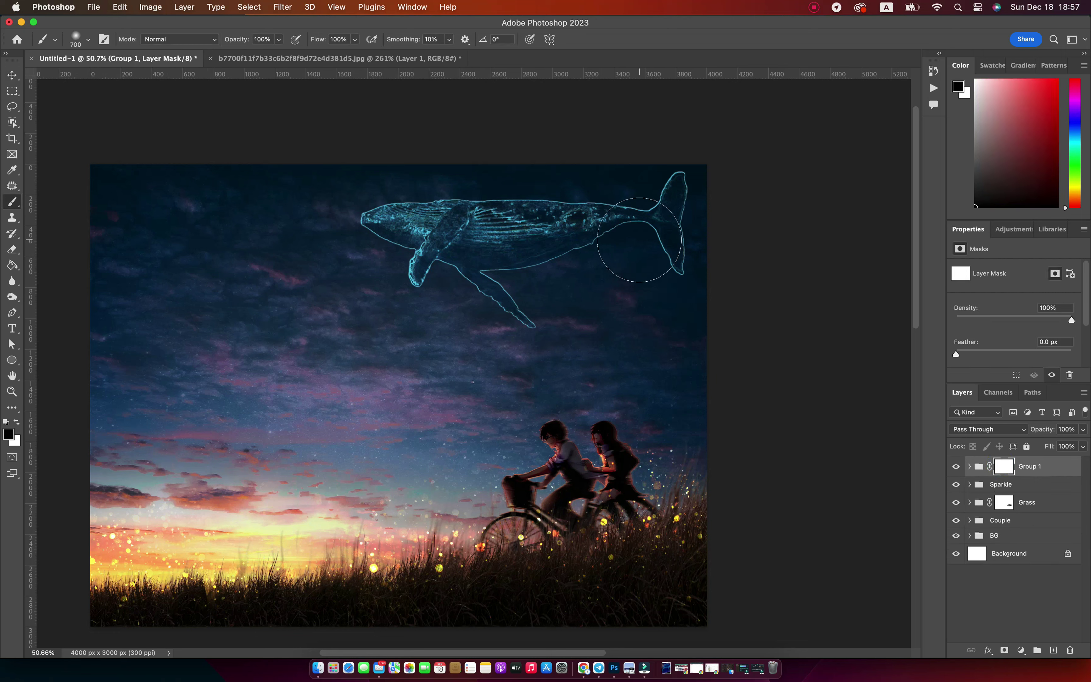
{"action": "left_click_drag", "start_coordinate": [318, 40], "coordinate": [295, 39]}
{"action": "left_click_drag", "start_coordinate": [723, 263], "coordinate": [696, 275]}
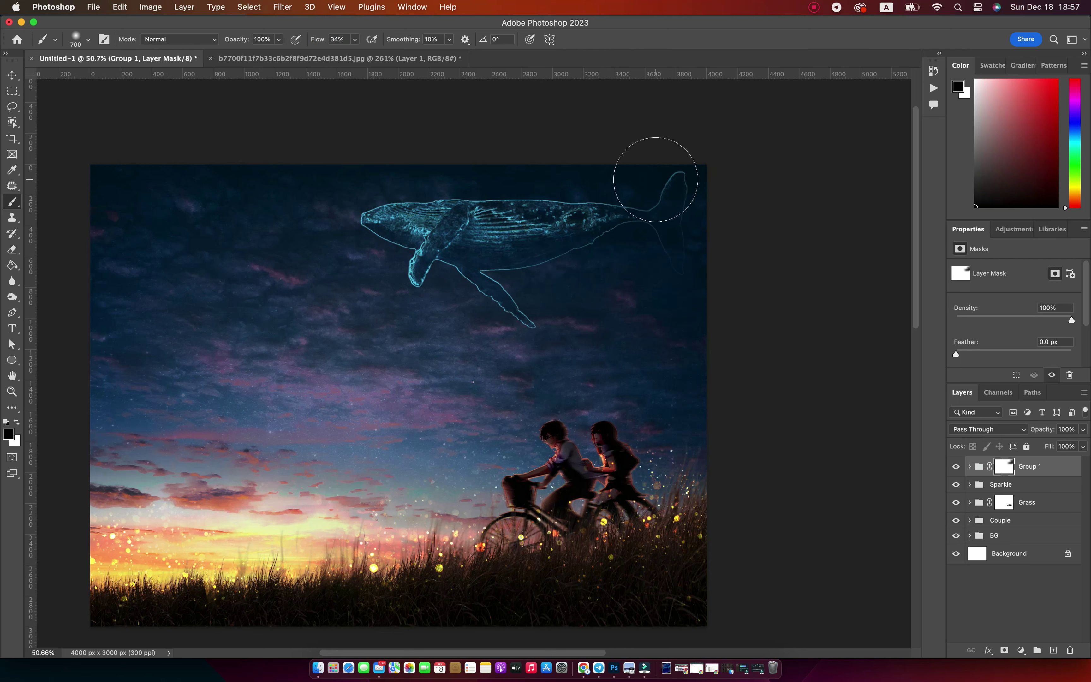
{"action": "left_click_drag", "start_coordinate": [655, 180], "coordinate": [663, 161]}
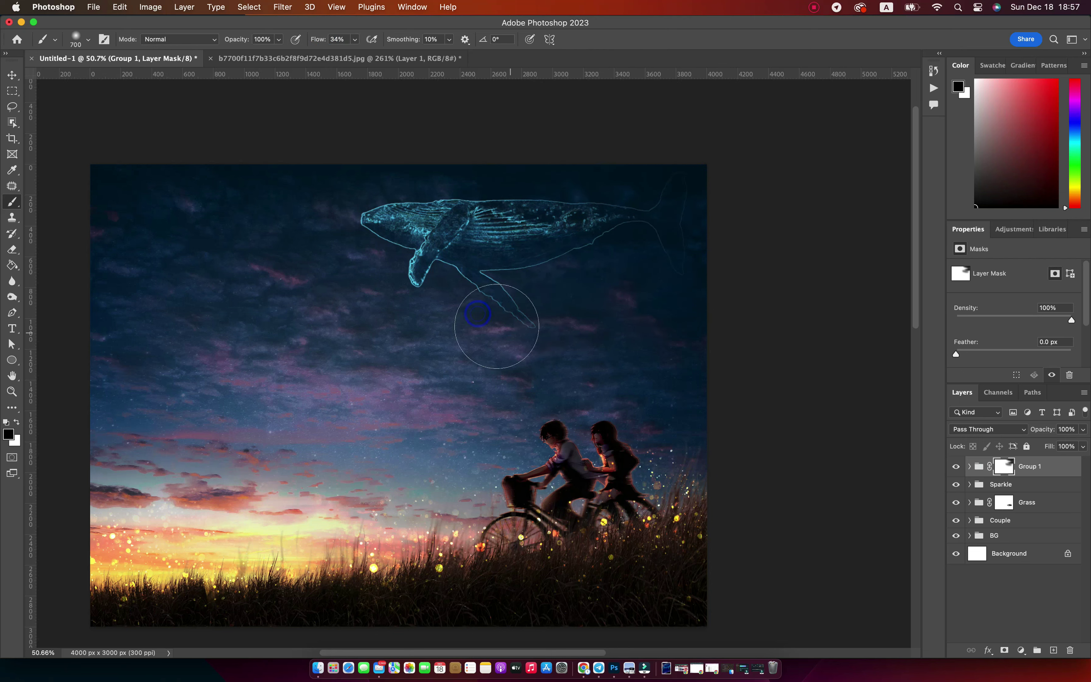
{"action": "left_click_drag", "start_coordinate": [575, 289], "coordinate": [453, 329]}
{"action": "left_click_drag", "start_coordinate": [475, 167], "coordinate": [439, 165]}
Step: Restore parts of the whale body on the mask with a smaller white brush
{"action": "key", "text": "bracketleft"}
{"action": "key", "text": "bracketleft"}
{"action": "key", "text": "bracketleft"}
{"action": "key", "text": "x"}
{"action": "mouse_move", "coordinate": [578, 238]}
{"action": "left_mouse_down"}
{"action": "mouse_move", "coordinate": [391, 225]}
{"action": "mouse_move", "coordinate": [497, 223]}
{"action": "left_mouse_up"}
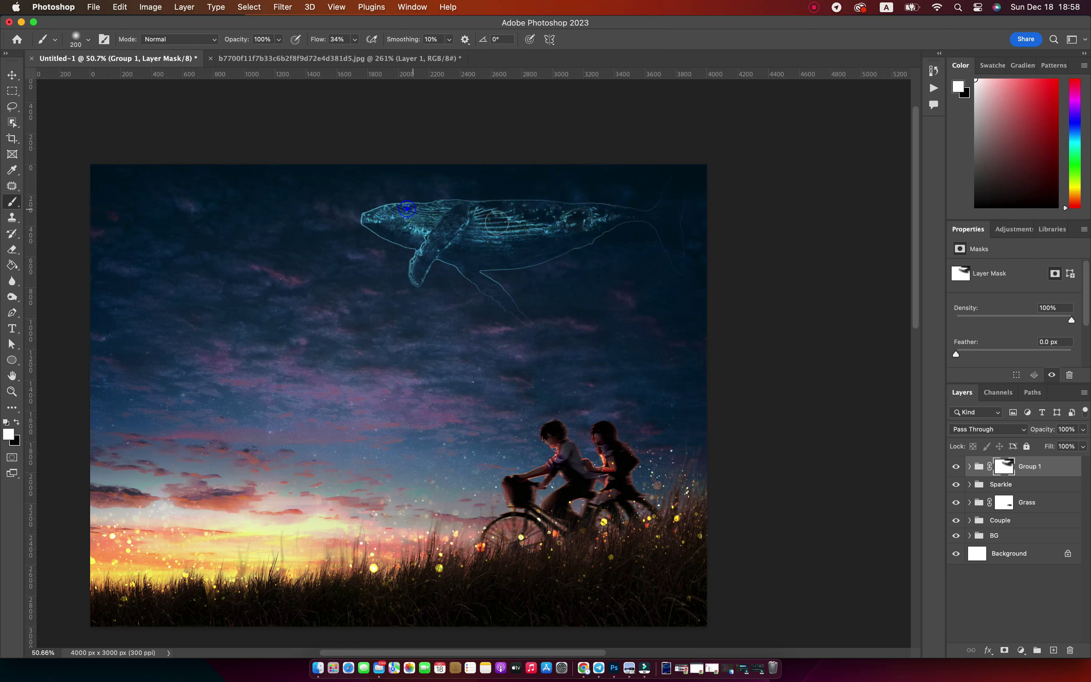
{"action": "key", "text": "x"}
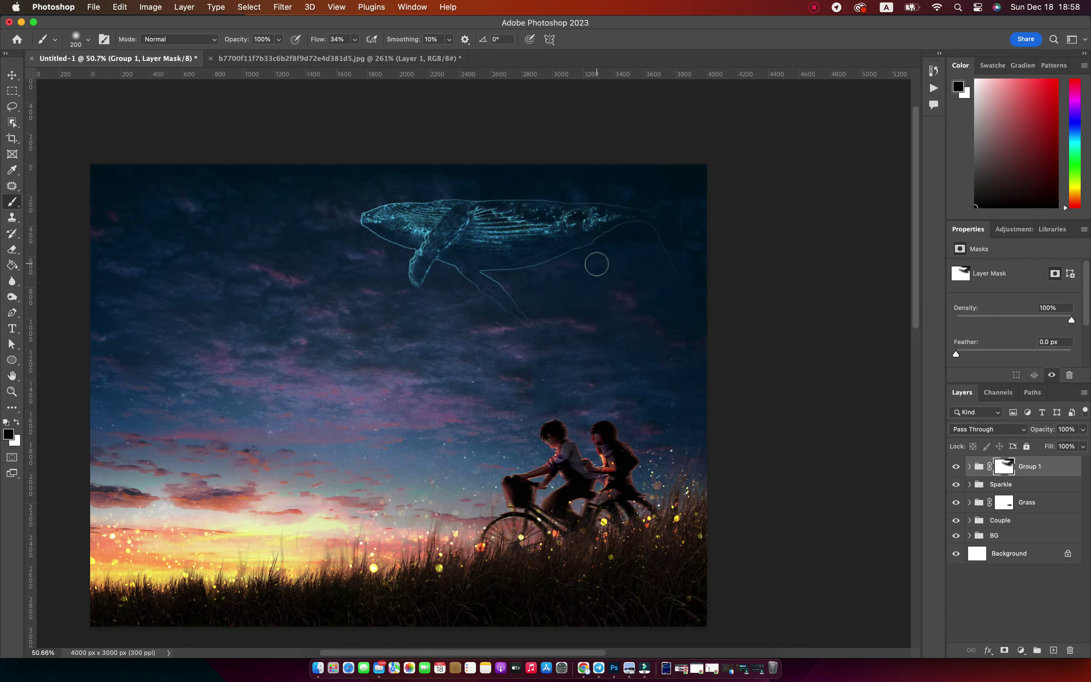
{"action": "key", "text": "v"}
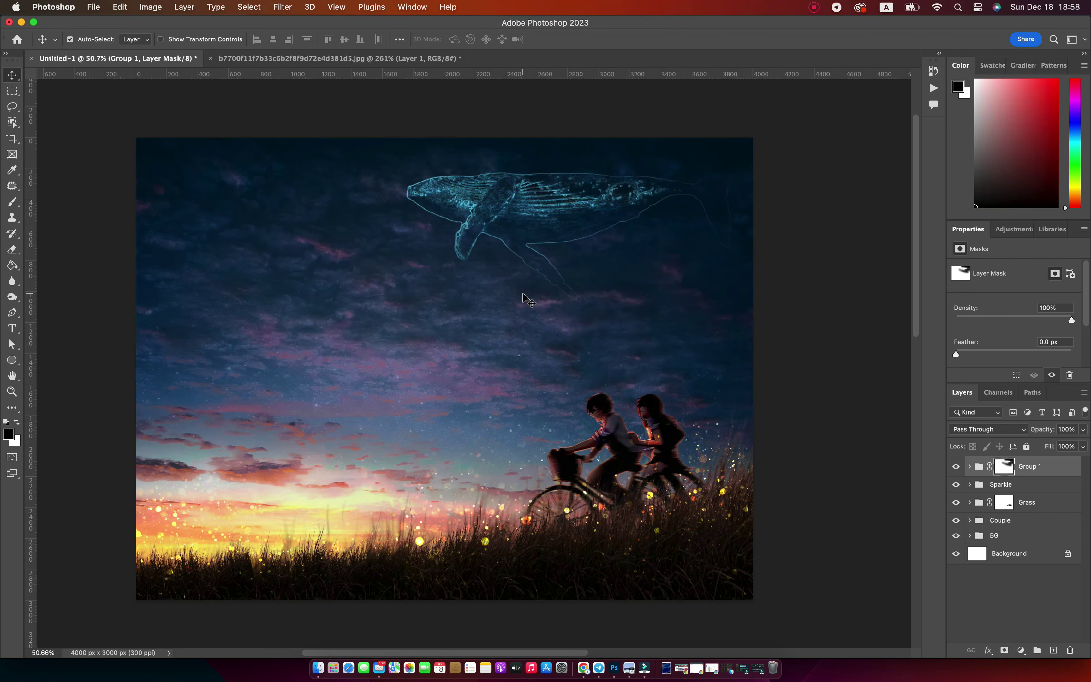
{"action": "left_click", "coordinate": [955, 467]}
Step: Enlarge the whale group to about 109% and reposition it
{"action": "key", "text": "ctrl+t"}
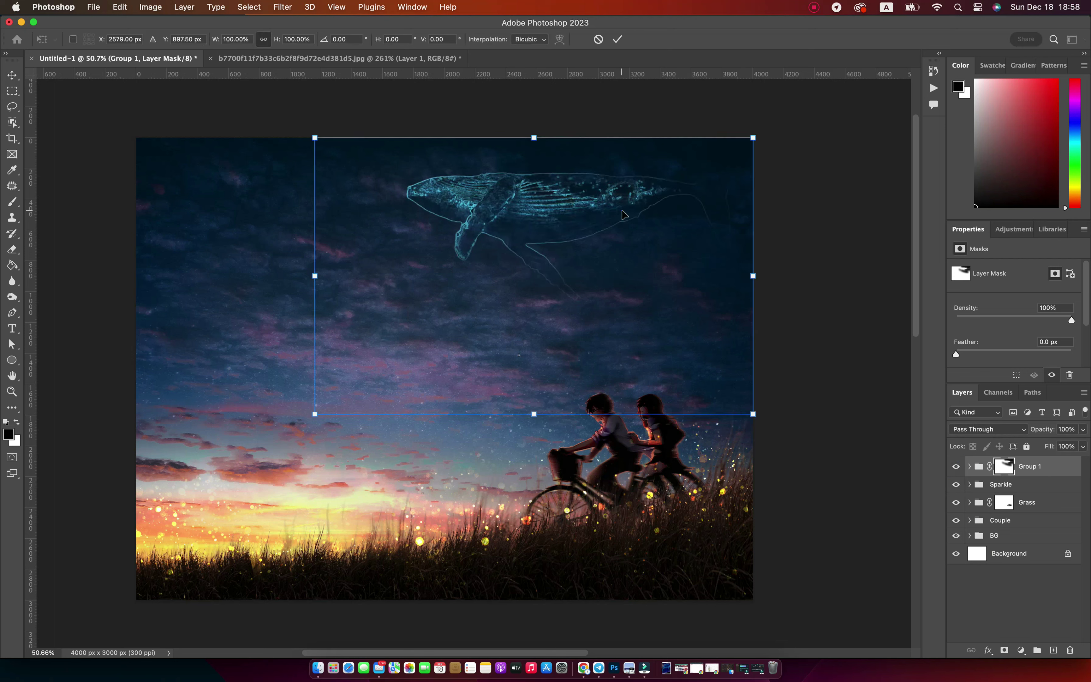
{"action": "left_click_drag", "start_coordinate": [650, 208], "coordinate": [663, 189]}
{"action": "left_click_drag", "start_coordinate": [769, 135], "coordinate": [812, 106]}
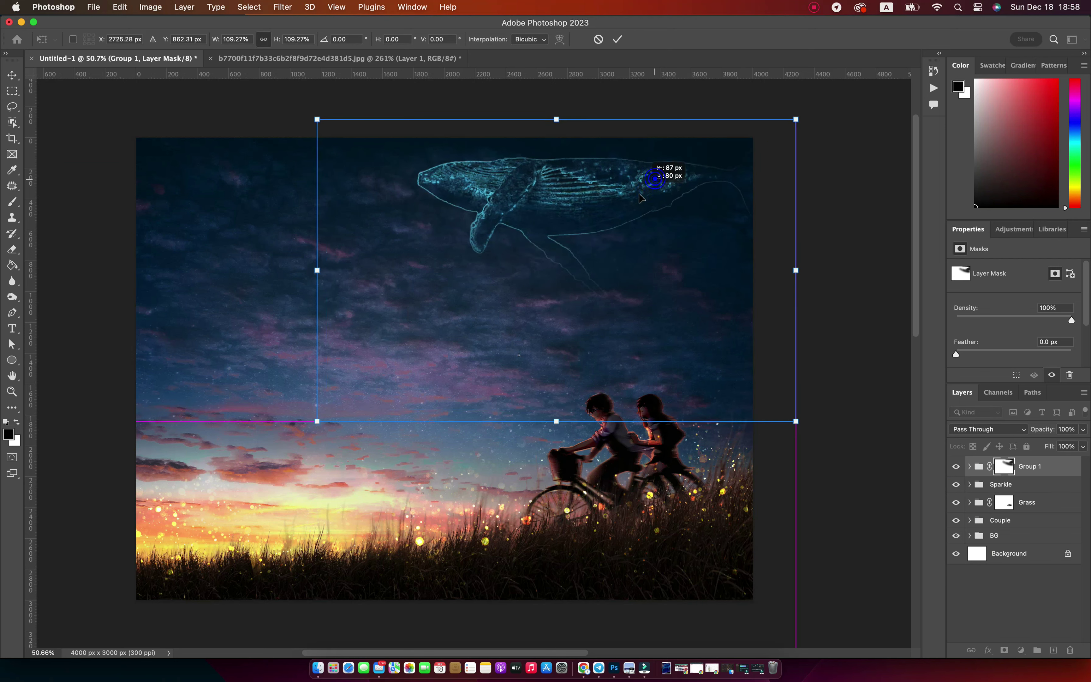
{"action": "left_click_drag", "start_coordinate": [642, 181], "coordinate": [616, 200]}
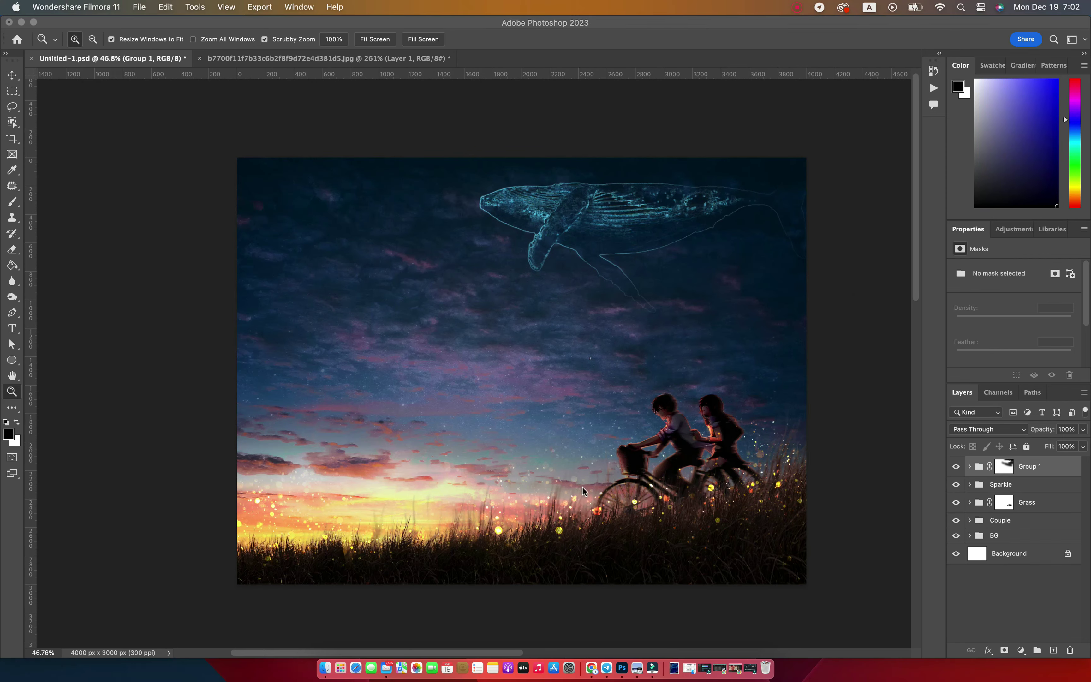
Step: Open the aquarium photo pengxiao-xu-vjZe1Z0fT1c-unsplash.jpg in Photoshop and zoom on the whale shark
{"action": "left_click", "coordinate": [444, 363]}
{"action": "mouse_move", "coordinate": [621, 395]}
{"action": "left_mouse_down"}
{"action": "mouse_move", "coordinate": [636, 389]}
{"action": "mouse_move", "coordinate": [608, 389]}
{"action": "left_mouse_up"}
{"action": "left_click", "coordinate": [956, 467]}
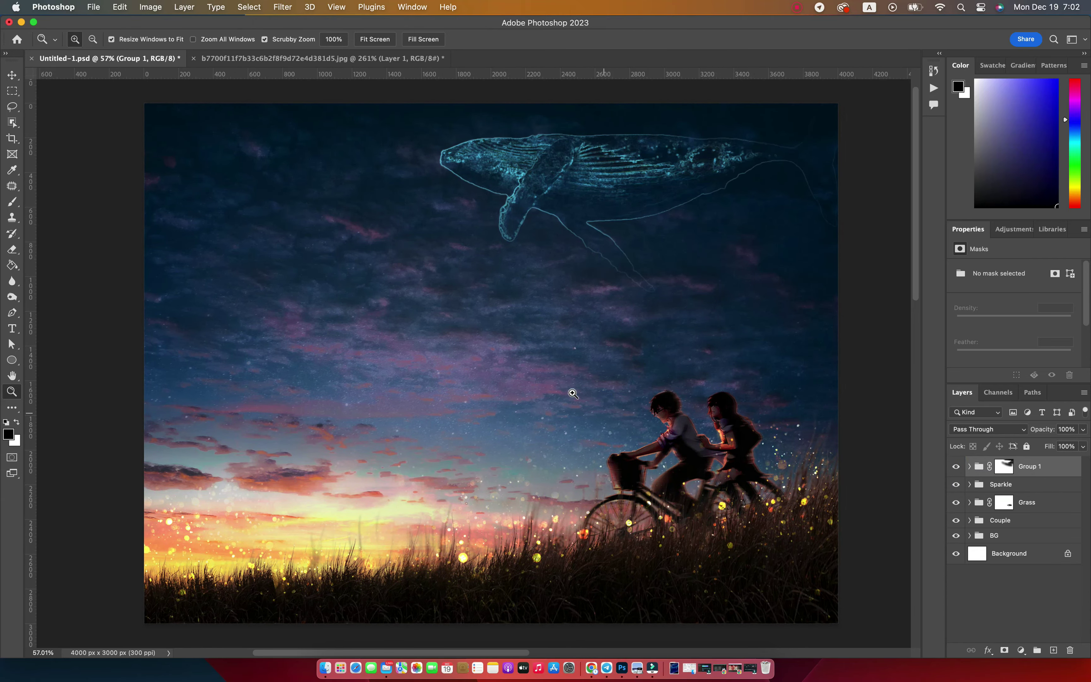
{"action": "left_click", "coordinate": [328, 673]}
{"action": "right_click", "coordinate": [690, 392]}
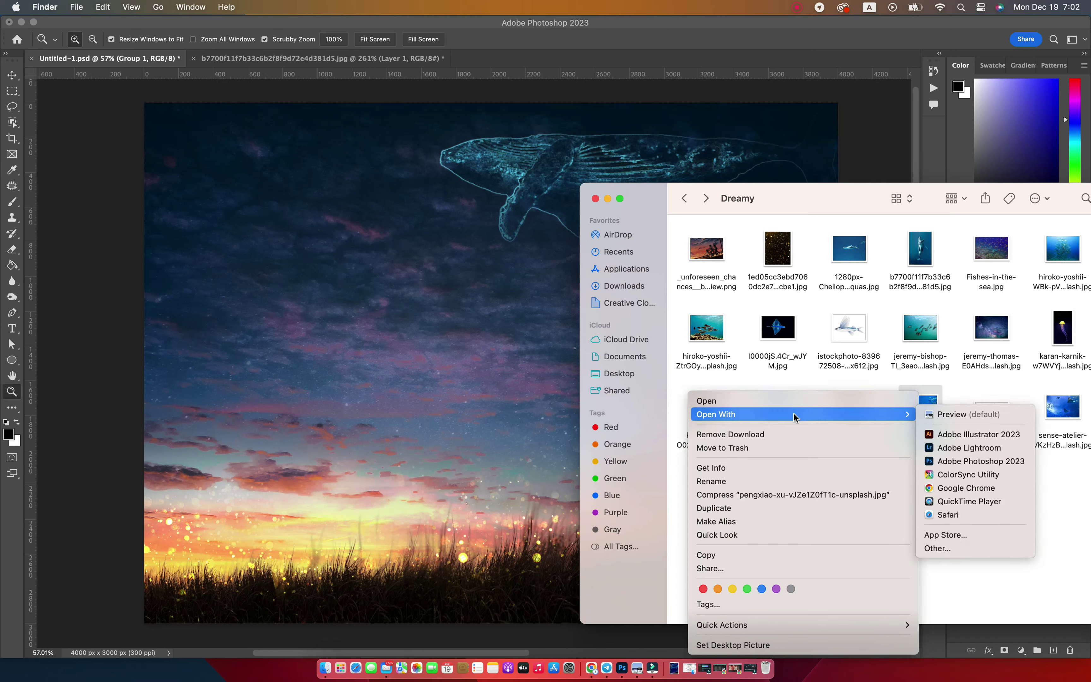
{"action": "left_click", "coordinate": [974, 456]}
{"action": "left_click_drag", "start_coordinate": [384, 355], "coordinate": [405, 355]}
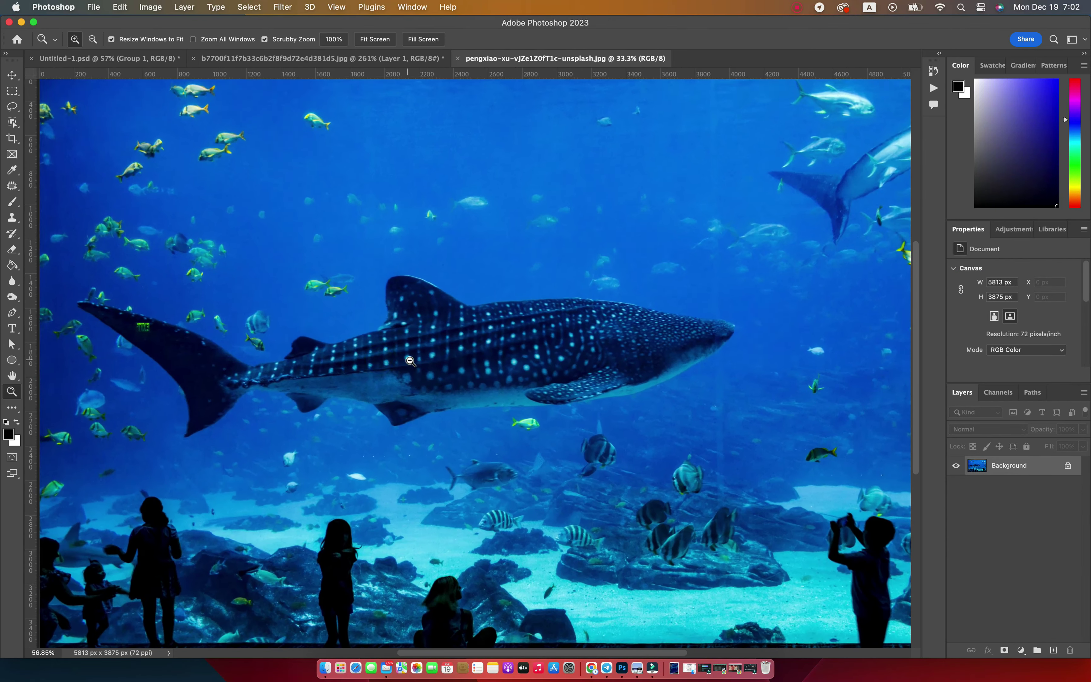
Step: Object-select the whale shark, adding its belly and subtracting the small fish and tail strays
{"action": "left_click", "coordinate": [12, 122]}
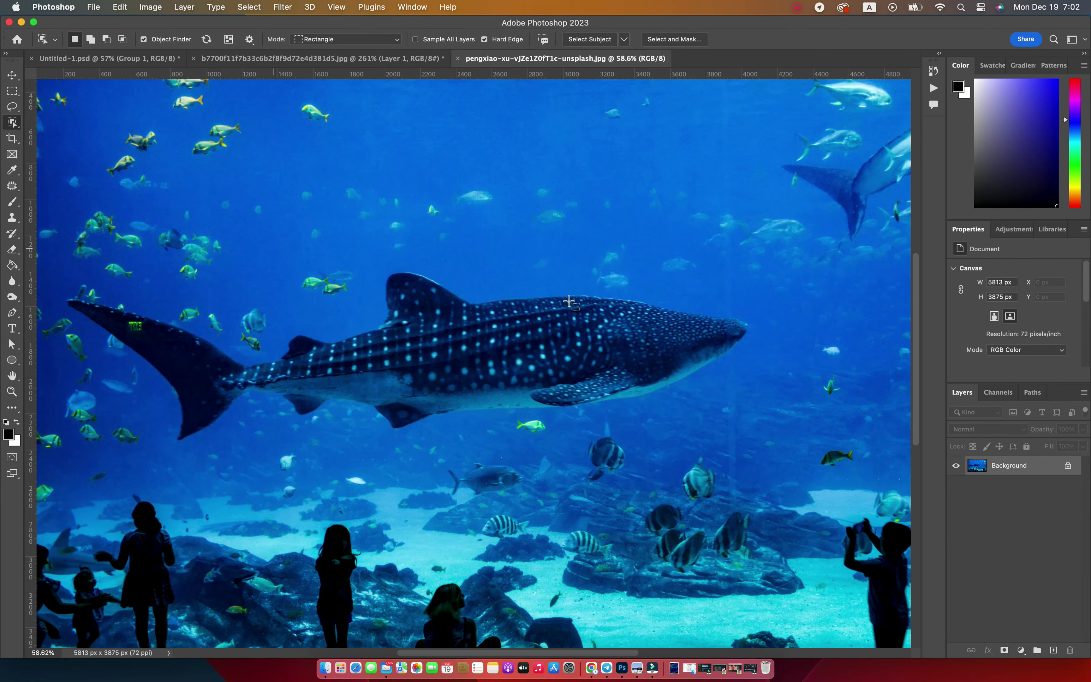
{"action": "mouse_move", "coordinate": [60, 249]}
{"action": "left_mouse_down"}
{"action": "mouse_move", "coordinate": [612, 466]}
{"action": "mouse_move", "coordinate": [767, 468]}
{"action": "left_mouse_up"}
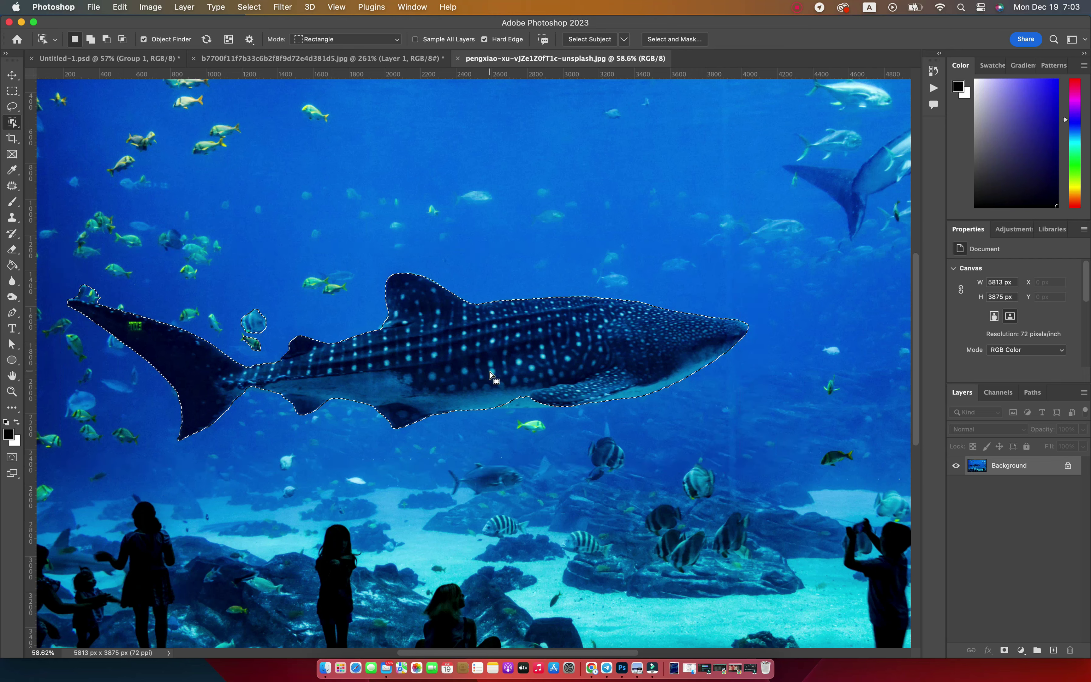
{"action": "left_click_drag", "start_coordinate": [502, 409], "coordinate": [542, 392]}
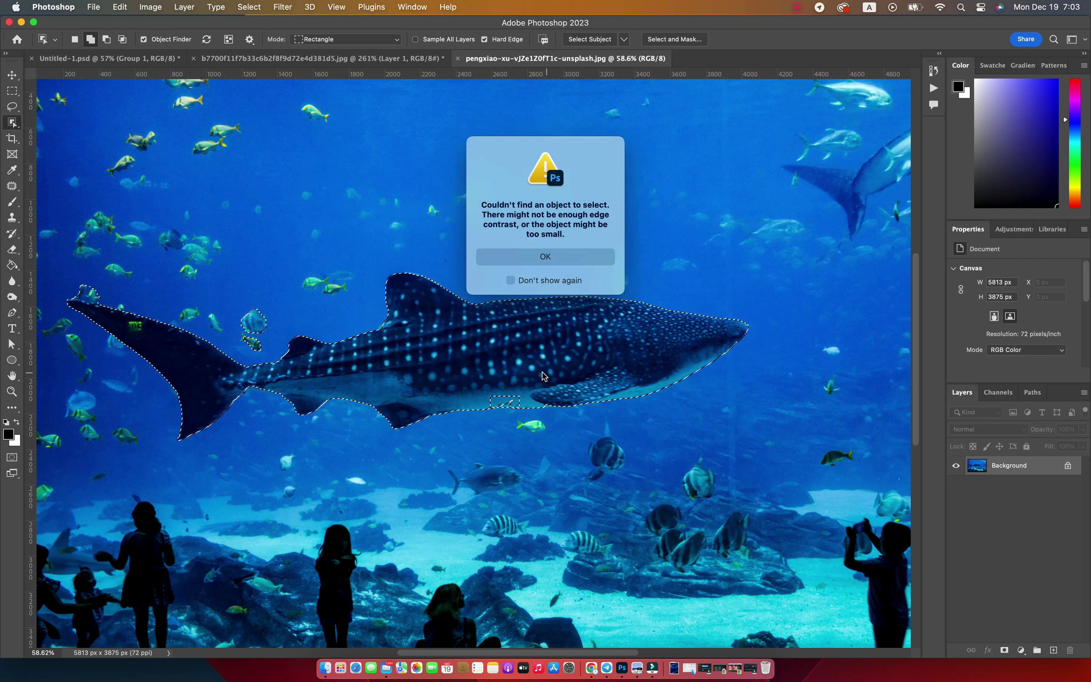
{"action": "left_click", "coordinate": [540, 250]}
{"action": "left_click_drag", "start_coordinate": [528, 381], "coordinate": [586, 391]}
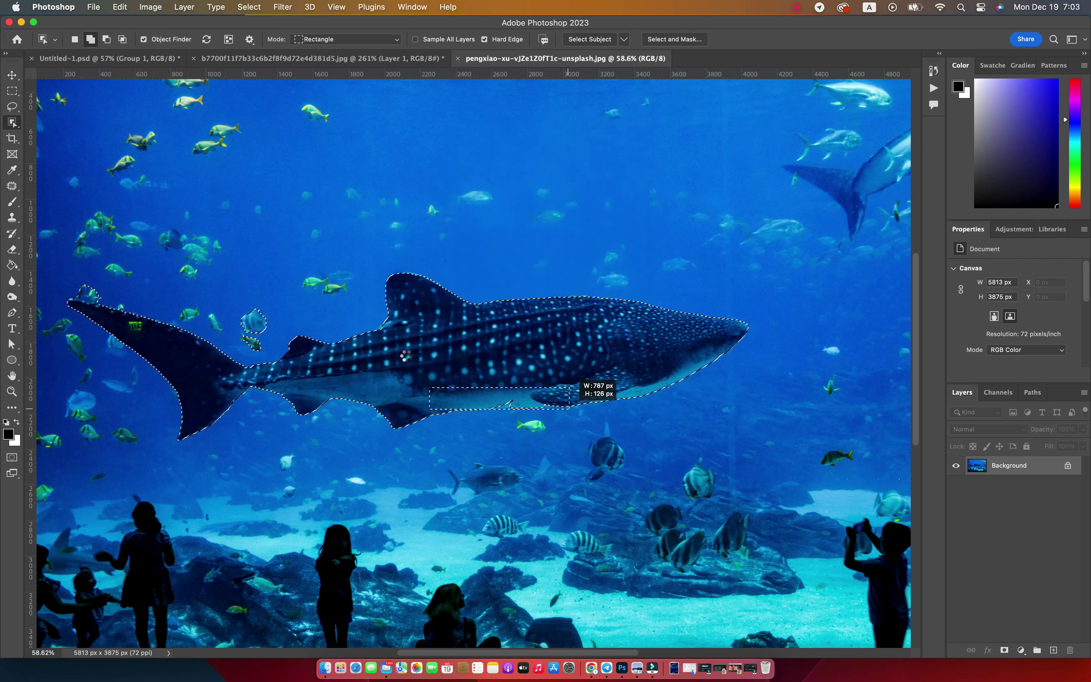
{"action": "mouse_move", "coordinate": [235, 309]}
{"action": "left_mouse_down"}
{"action": "mouse_move", "coordinate": [272, 356]}
{"action": "mouse_move", "coordinate": [273, 325]}
{"action": "left_mouse_up"}
{"action": "left_click_drag", "start_coordinate": [78, 282], "coordinate": [135, 288]}
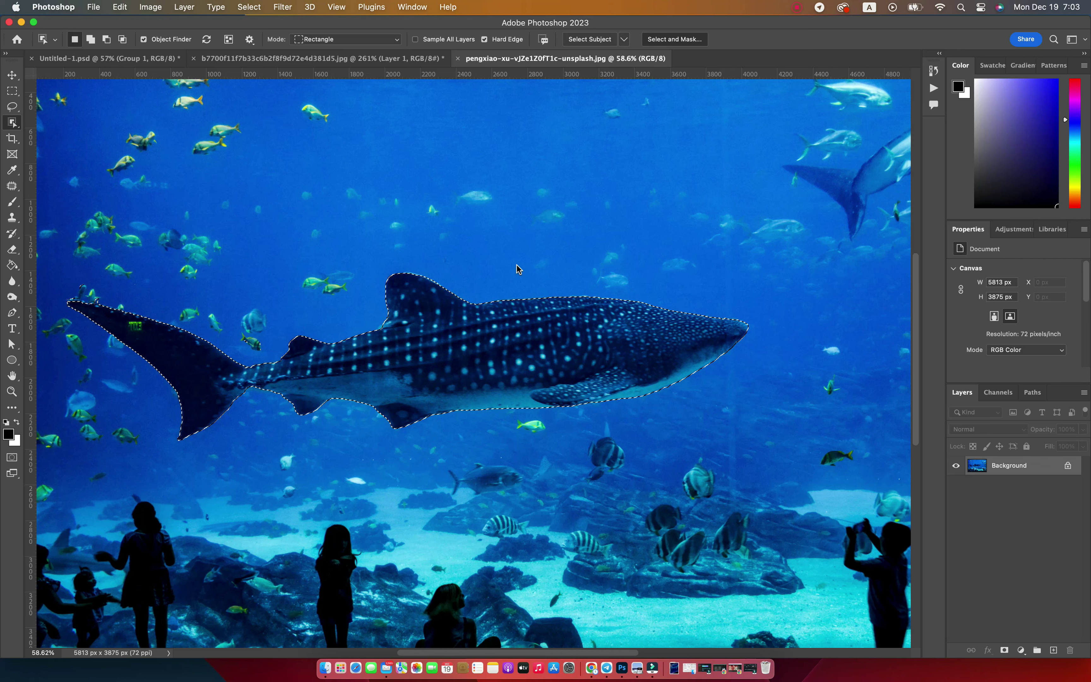
Step: Refine the shark selection with Contrast 16% and Shift Edge -9%
{"action": "key", "text": "super+alt+r"}
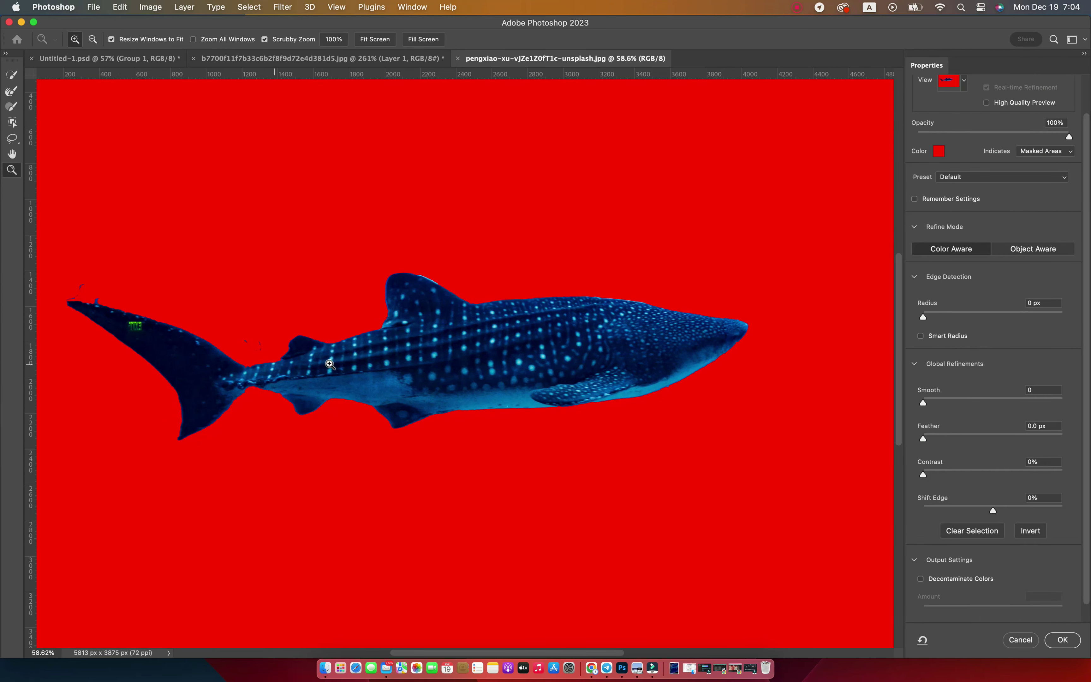
{"action": "left_click_drag", "start_coordinate": [941, 474], "coordinate": [944, 474]}
{"action": "left_click_drag", "start_coordinate": [994, 510], "coordinate": [956, 513]}
{"action": "left_click", "coordinate": [1063, 640]}
Step: Drag the whale shark into the sky composition as Layer 2
{"action": "left_click", "coordinate": [108, 58]}
{"action": "left_click_drag", "start_coordinate": [555, 354], "coordinate": [554, 313]}
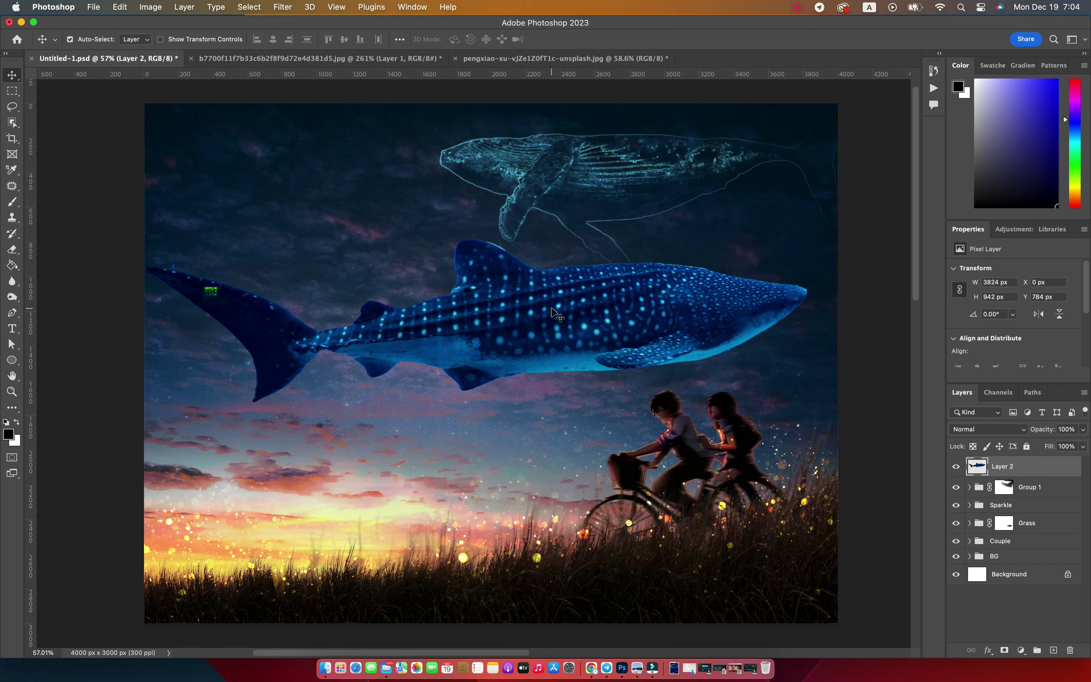
{"action": "left_click", "coordinate": [12, 392]}
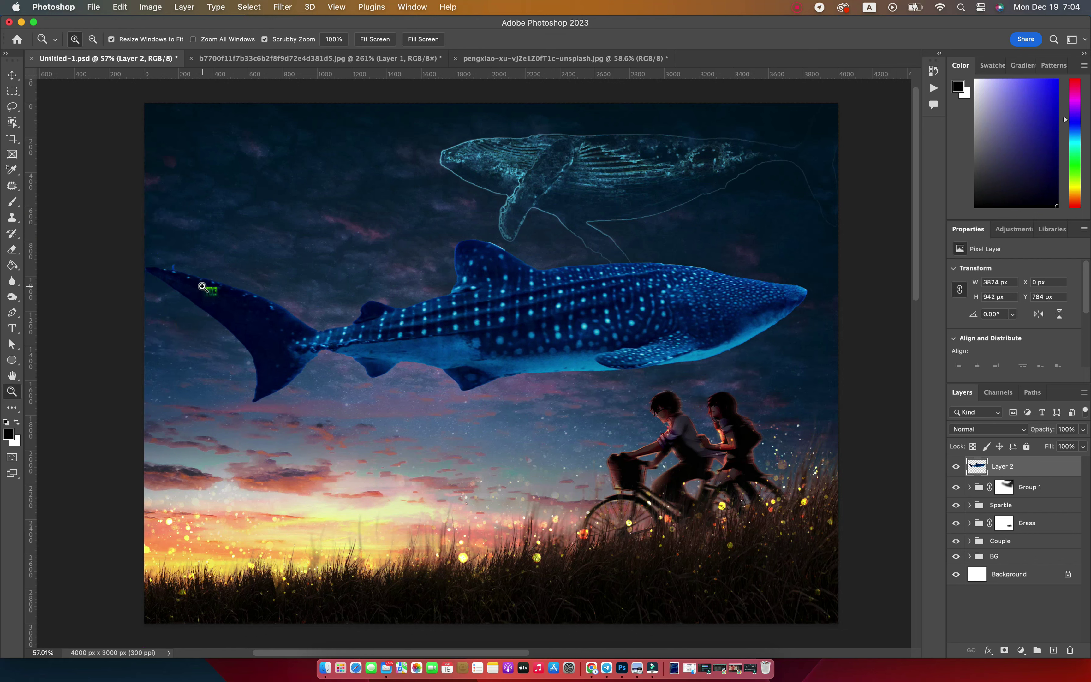
Step: Patch away the green text on the whale shark's tail
{"action": "key", "text": "v"}
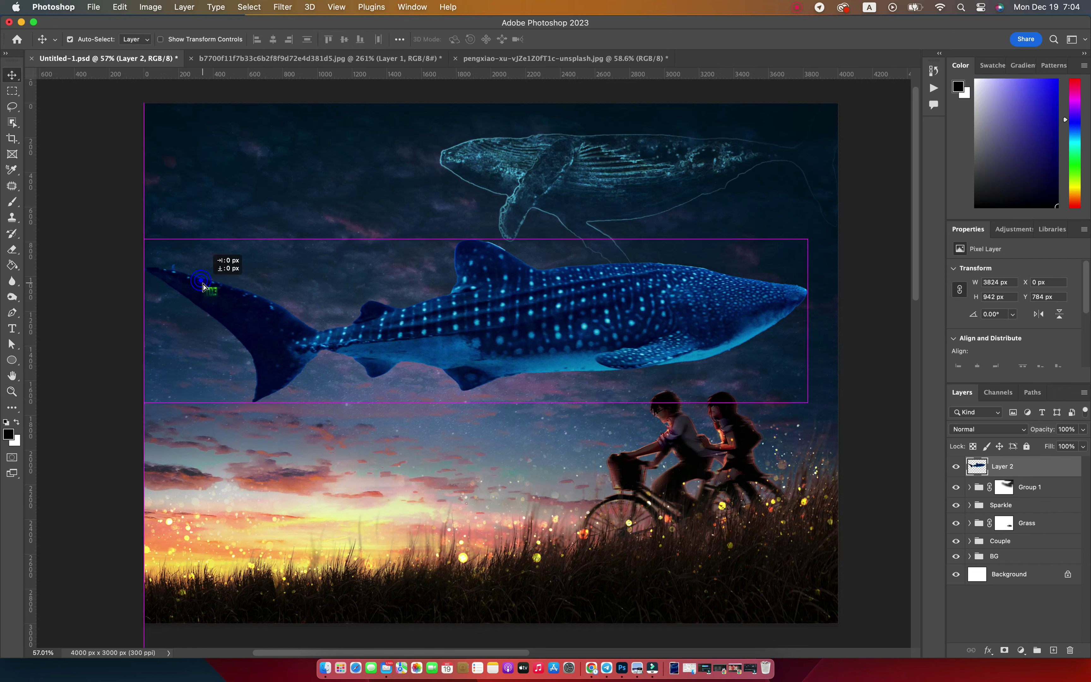
{"action": "key", "text": "j"}
{"action": "mouse_move", "coordinate": [222, 288]}
{"action": "left_mouse_down"}
{"action": "mouse_move", "coordinate": [219, 300]}
{"action": "mouse_move", "coordinate": [252, 318]}
{"action": "left_mouse_up"}
{"action": "key", "text": "ctrl+d"}
{"action": "key", "text": "v"}
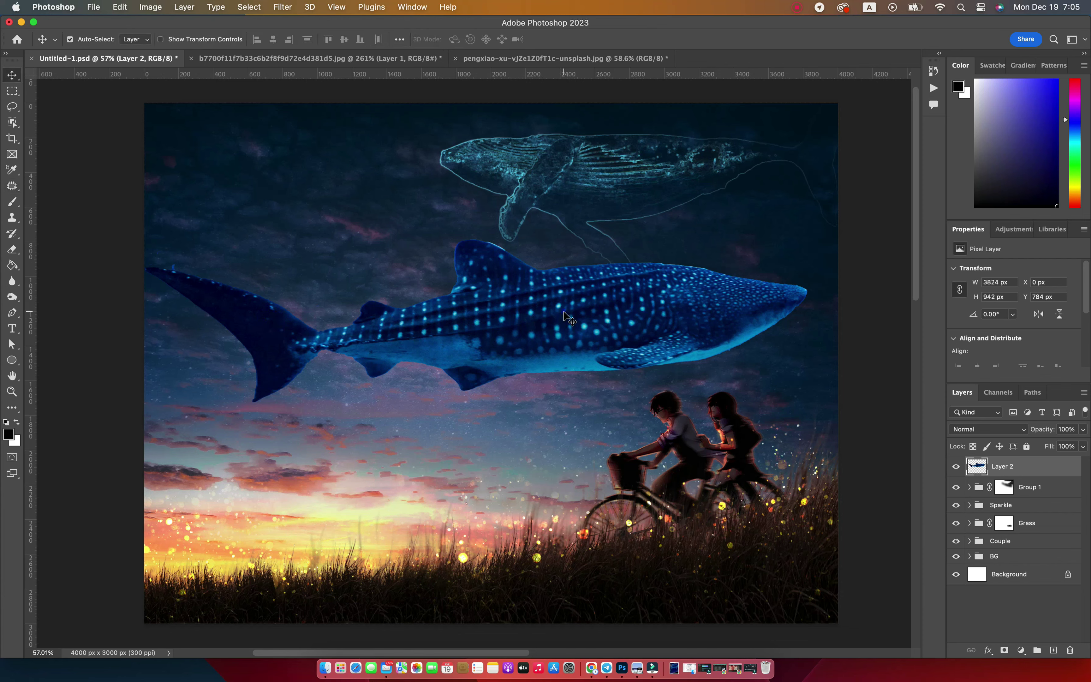
Step: Mirror the shark, shrink it to about 39% higher in the sky, and make it a smart object
{"action": "key", "text": "ctrl+t"}
{"action": "right_click", "coordinate": [568, 318]}
{"action": "left_click", "coordinate": [587, 595]}
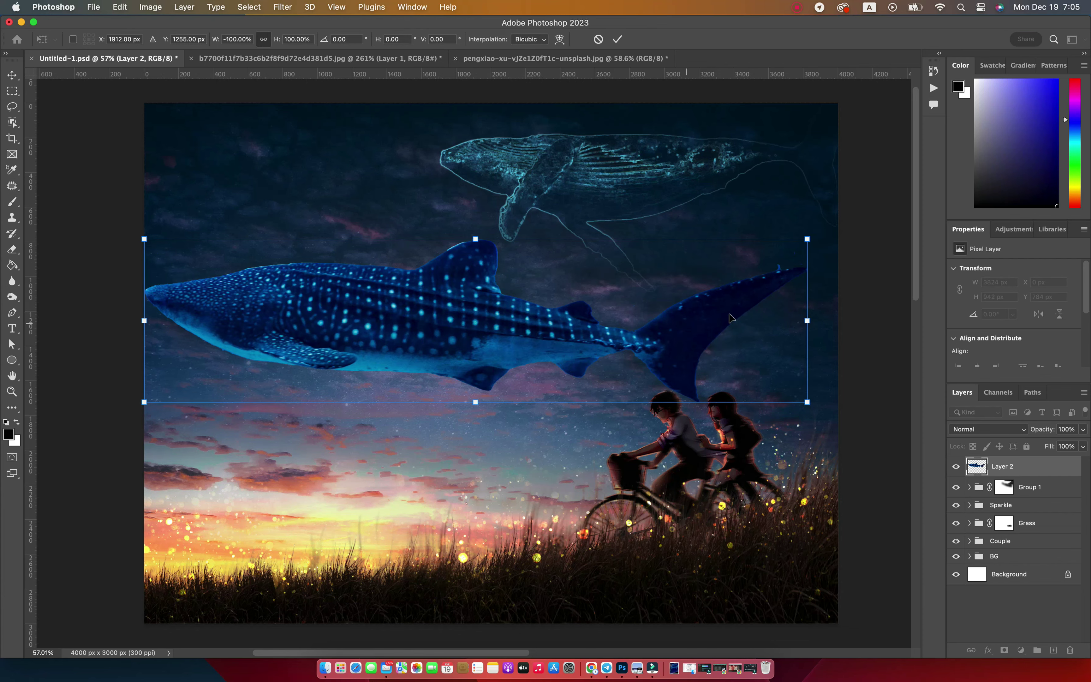
{"action": "left_click_drag", "start_coordinate": [806, 239], "coordinate": [486, 319]}
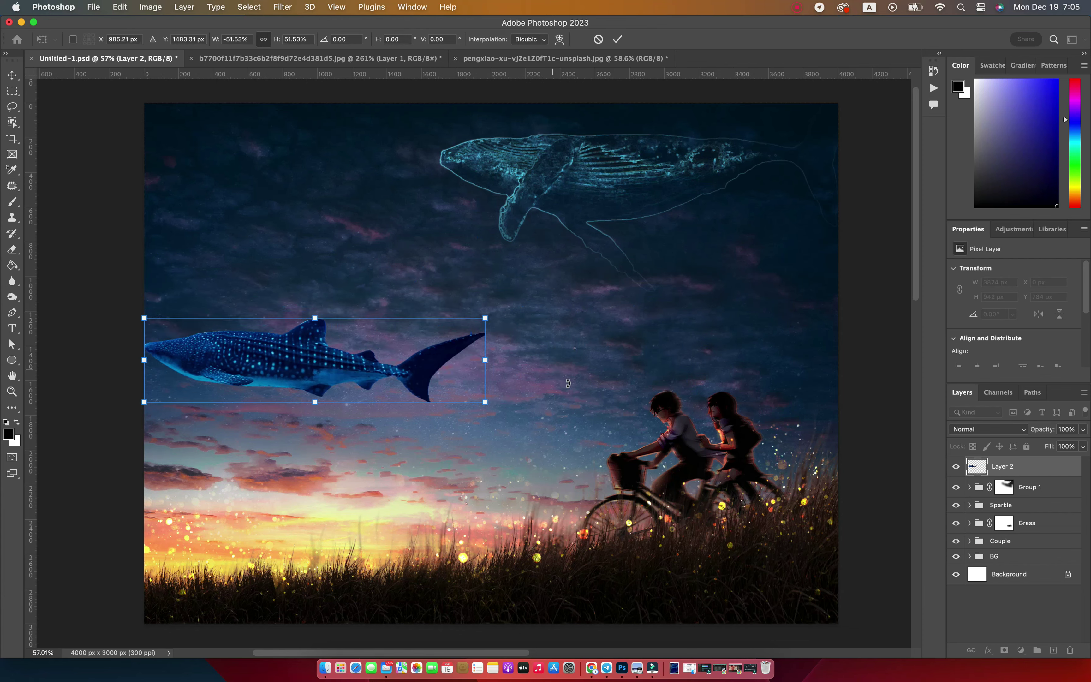
{"action": "left_click_drag", "start_coordinate": [566, 382], "coordinate": [570, 358]}
{"action": "mouse_move", "coordinate": [356, 365]}
{"action": "left_mouse_down"}
{"action": "mouse_move", "coordinate": [429, 304]}
{"action": "mouse_move", "coordinate": [410, 294]}
{"action": "mouse_move", "coordinate": [423, 304]}
{"action": "left_mouse_up"}
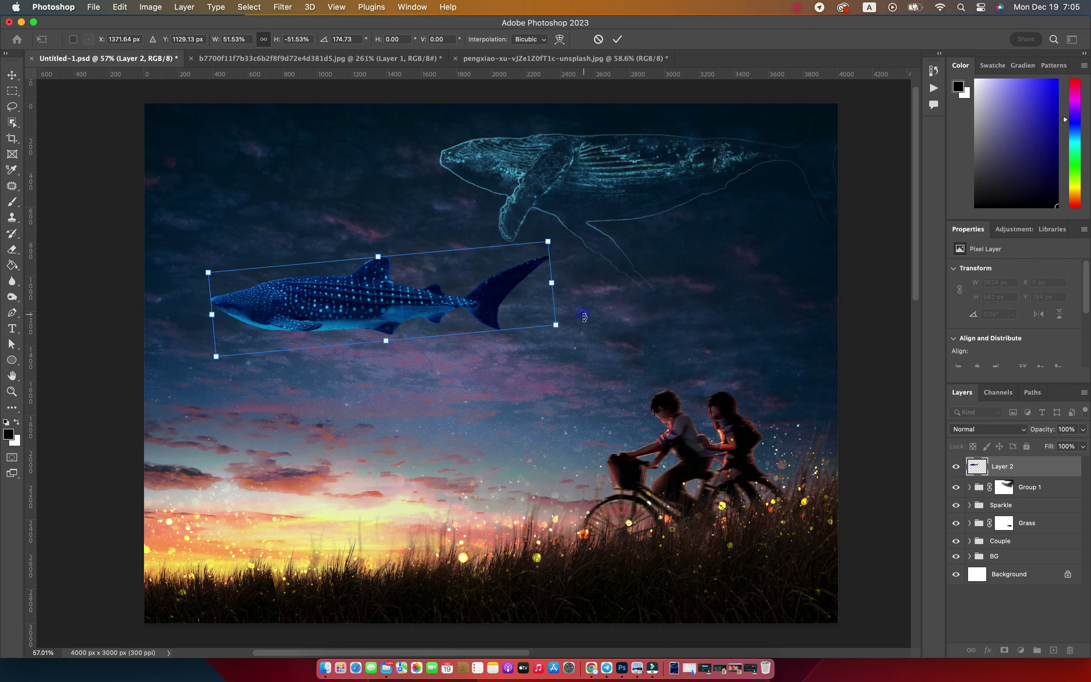
{"action": "left_click_drag", "start_coordinate": [548, 242], "coordinate": [475, 285]}
{"action": "mouse_move", "coordinate": [374, 323]}
{"action": "left_mouse_down"}
{"action": "mouse_move", "coordinate": [462, 285]}
{"action": "mouse_move", "coordinate": [423, 283]}
{"action": "left_mouse_up"}
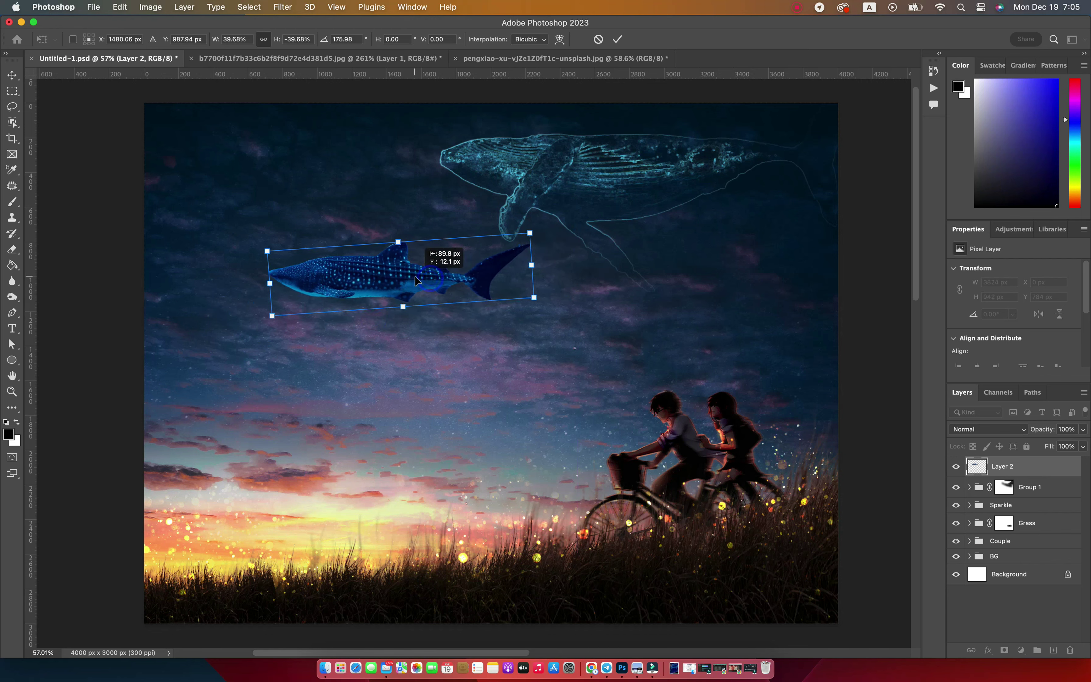
{"action": "key", "text": "Return"}
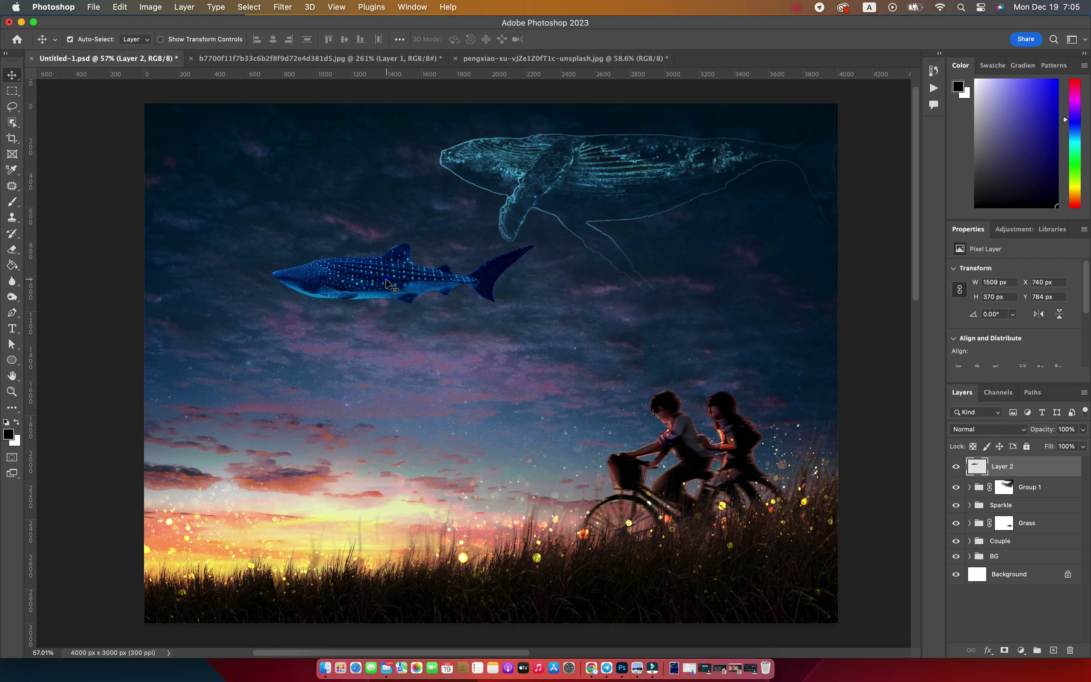
{"action": "right_click", "coordinate": [1010, 467]}
{"action": "left_click", "coordinate": [929, 239]}
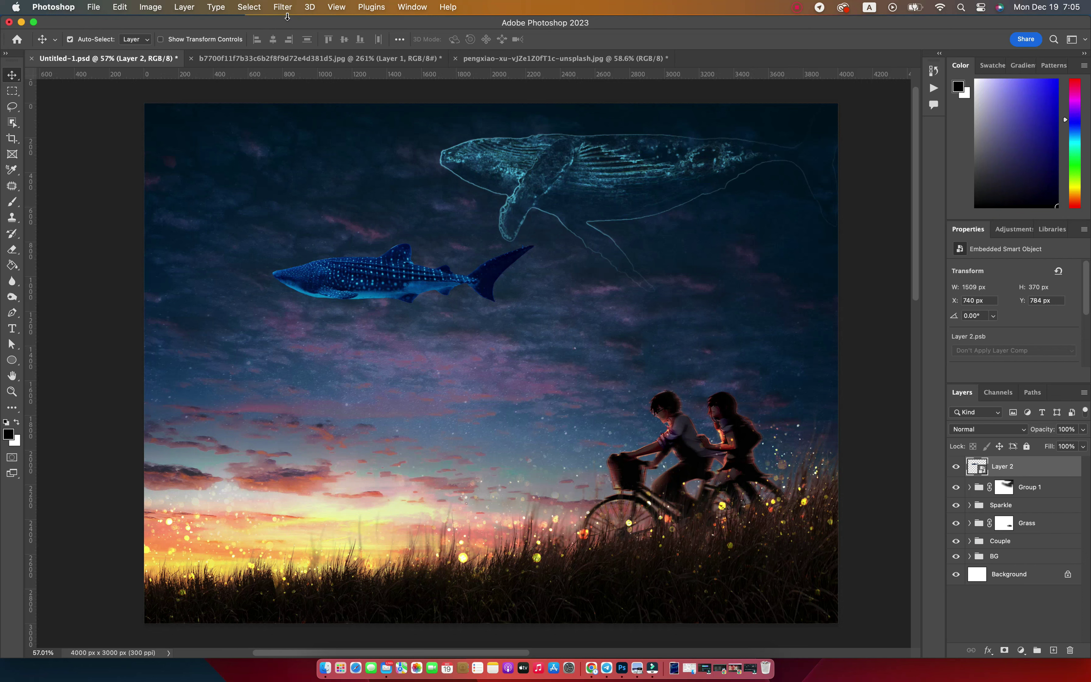
Step: Turn the whale shark into line art with Find Edges and Palette Knife at stroke detail 3
{"action": "left_click", "coordinate": [283, 7]}
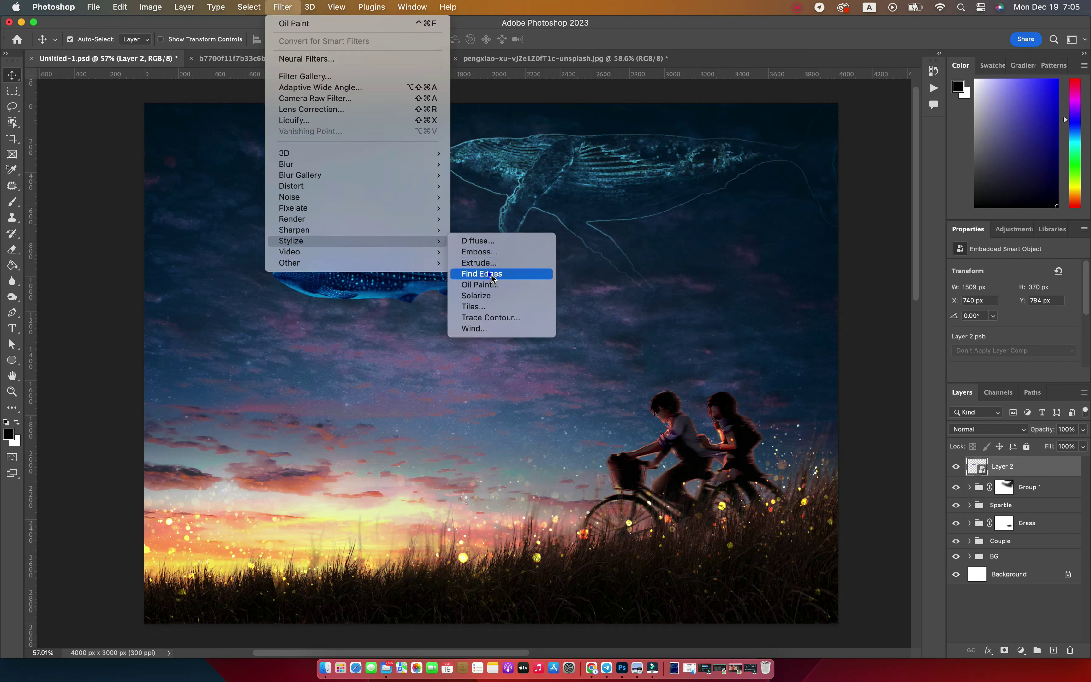
{"action": "left_click", "coordinate": [493, 274]}
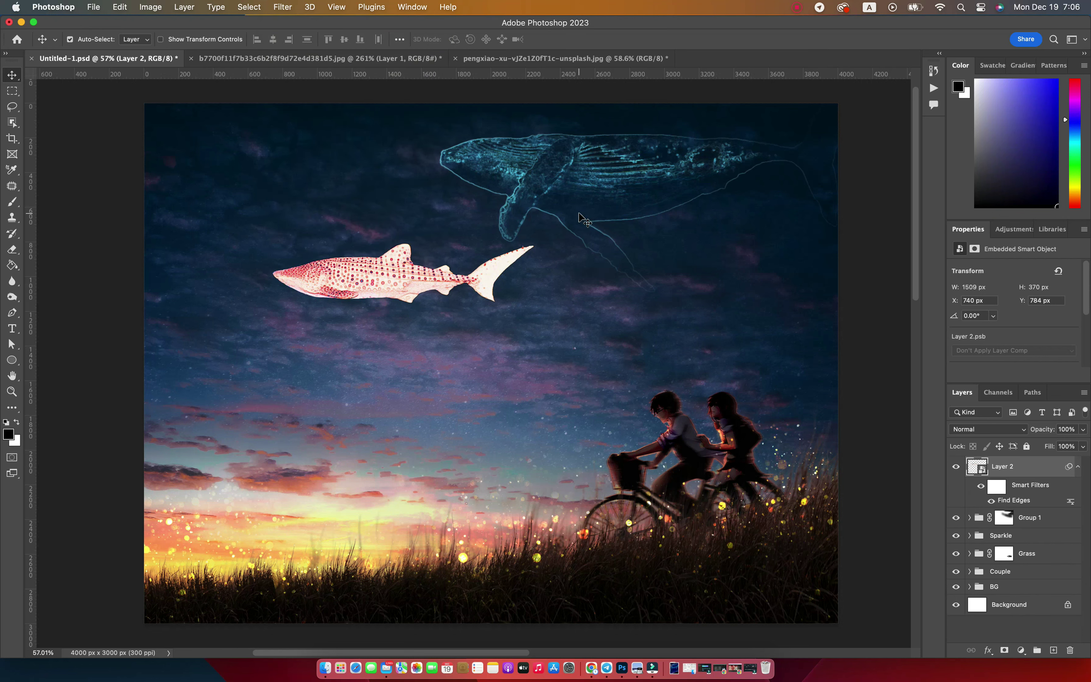
{"action": "left_click", "coordinate": [283, 7]}
{"action": "left_click", "coordinate": [306, 79]}
{"action": "left_click", "coordinate": [1048, 149]}
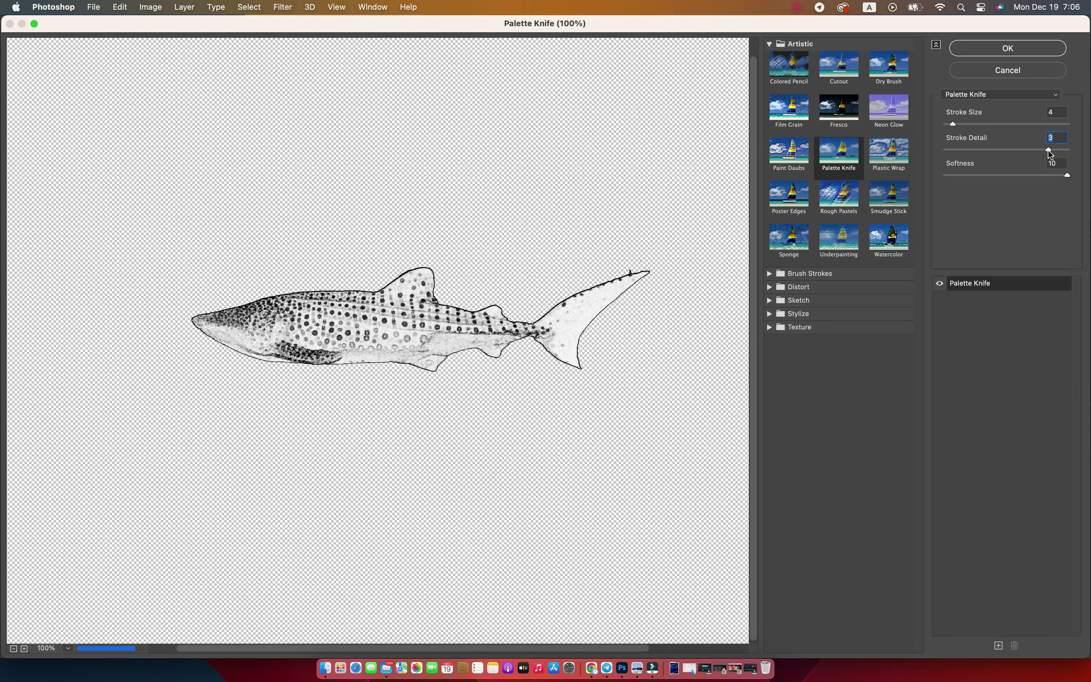
{"action": "left_click", "coordinate": [1008, 48]}
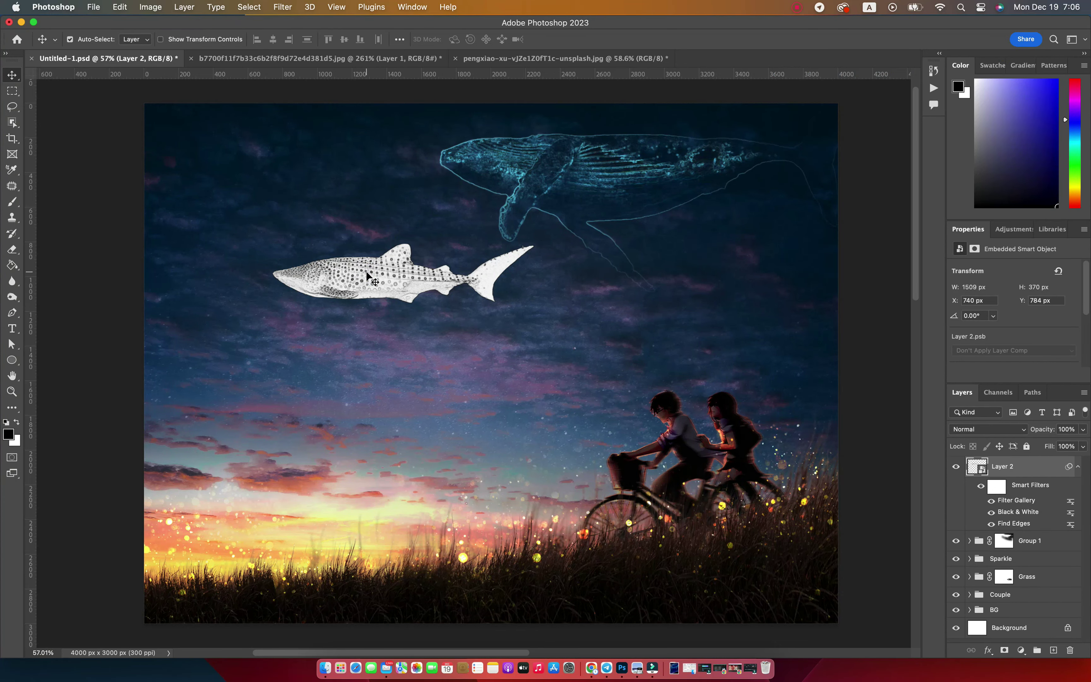
Step: Blend the shark layer Linear Dodge (Add) at 60% fill and duplicate it
{"action": "left_click", "coordinate": [981, 431]}
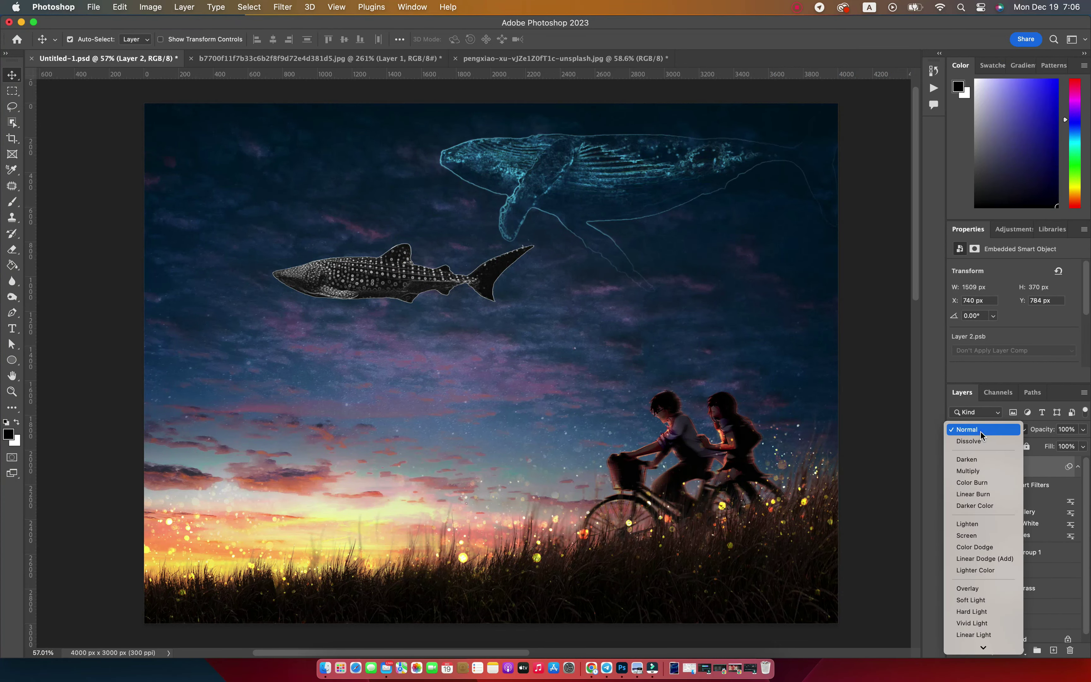
{"action": "left_click", "coordinate": [991, 562]}
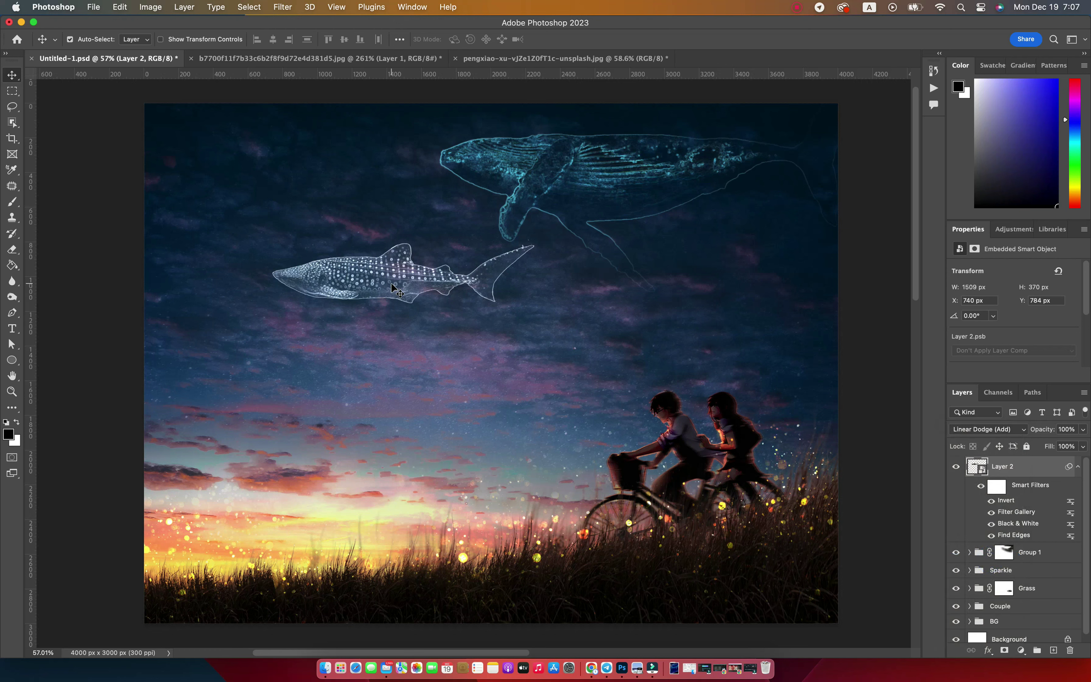
{"action": "left_click_drag", "start_coordinate": [1049, 447], "coordinate": [1017, 451]}
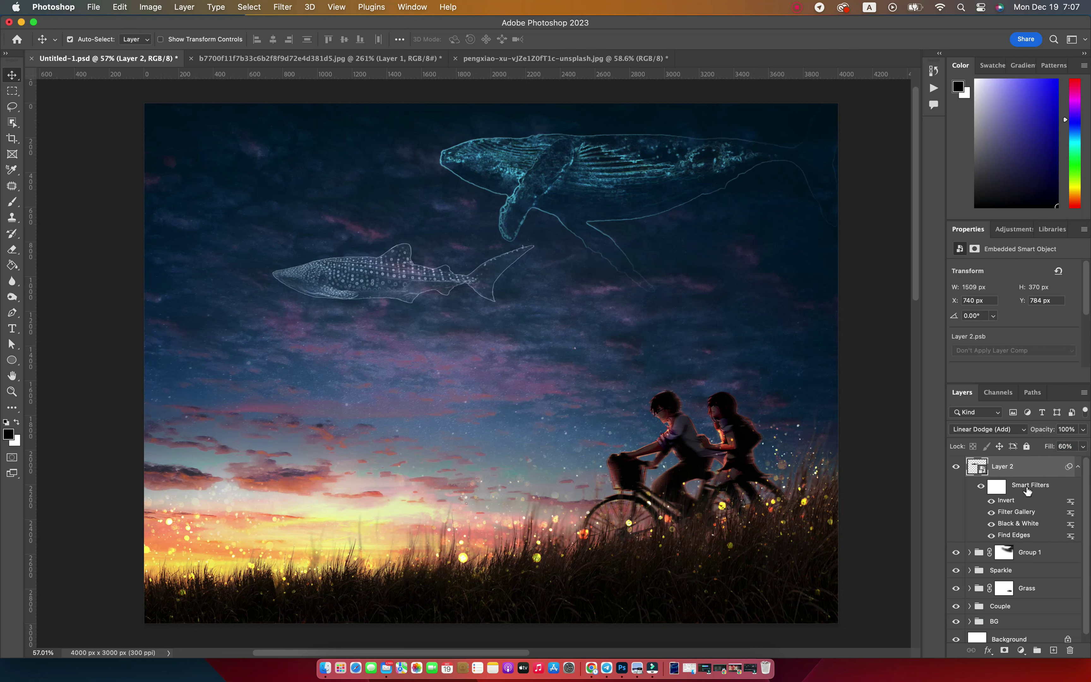
{"action": "left_click", "coordinate": [1078, 466]}
{"action": "key", "text": "super+j"}
Step: Give the duplicate shark a cyan-blue Multiply Color Overlay
{"action": "right_click", "coordinate": [1046, 472]}
{"action": "left_click", "coordinate": [947, 476]}
{"action": "left_click", "coordinate": [659, 208]}
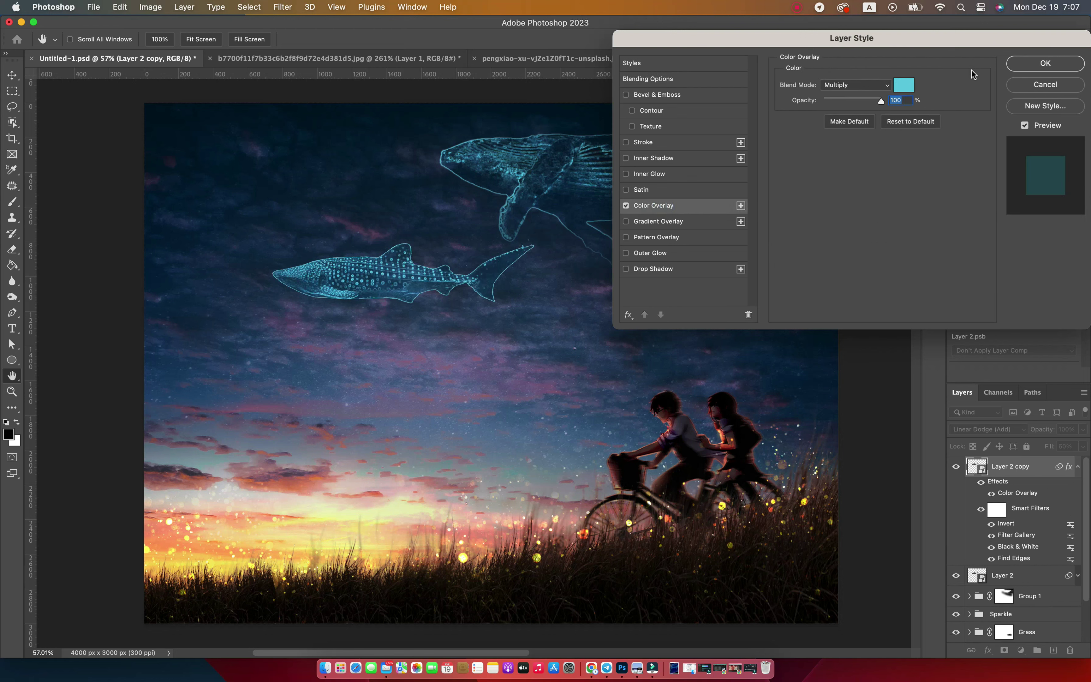
{"action": "left_click", "coordinate": [905, 88]}
{"action": "left_click", "coordinate": [799, 169]}
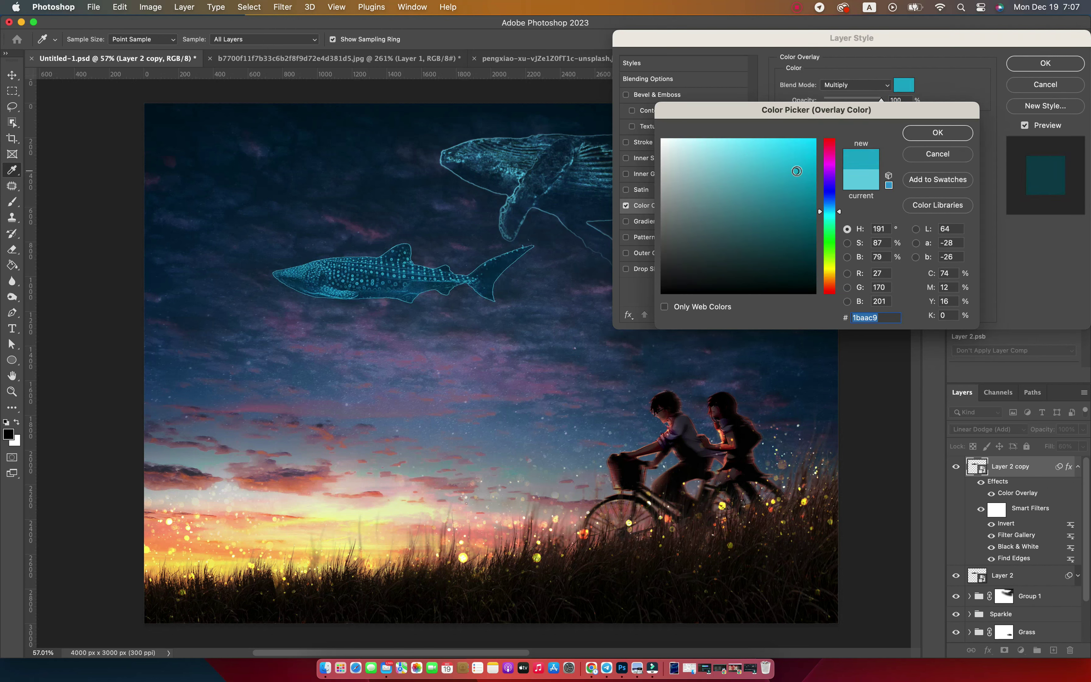
{"action": "left_click_drag", "start_coordinate": [812, 180], "coordinate": [811, 183]}
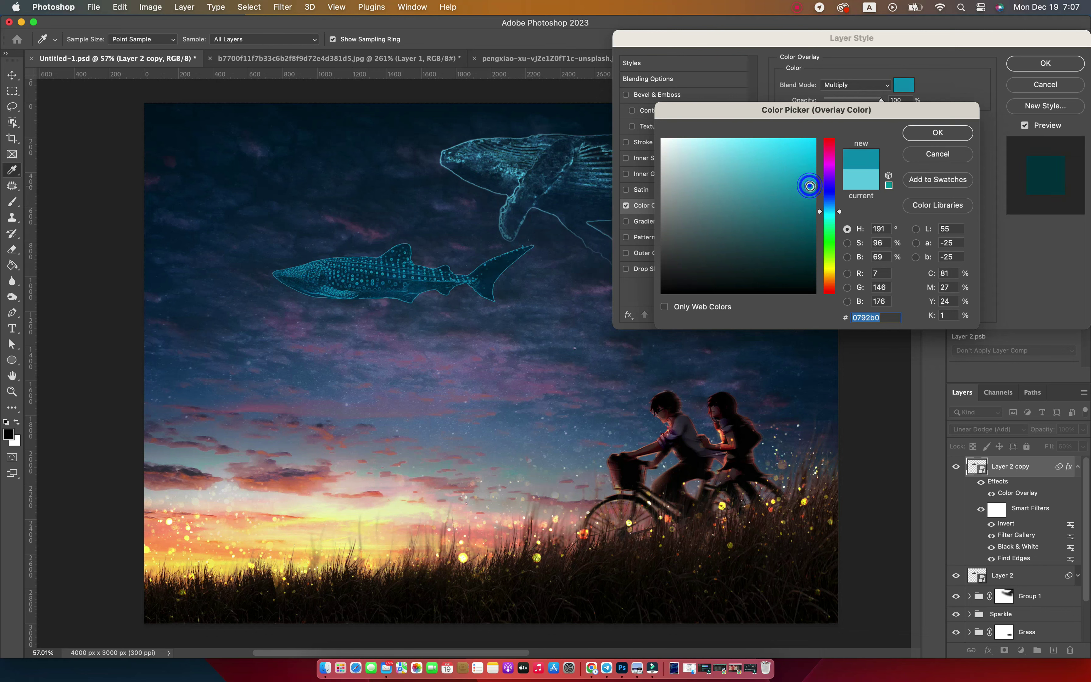
{"action": "left_click", "coordinate": [829, 208]}
{"action": "left_click", "coordinate": [939, 133]}
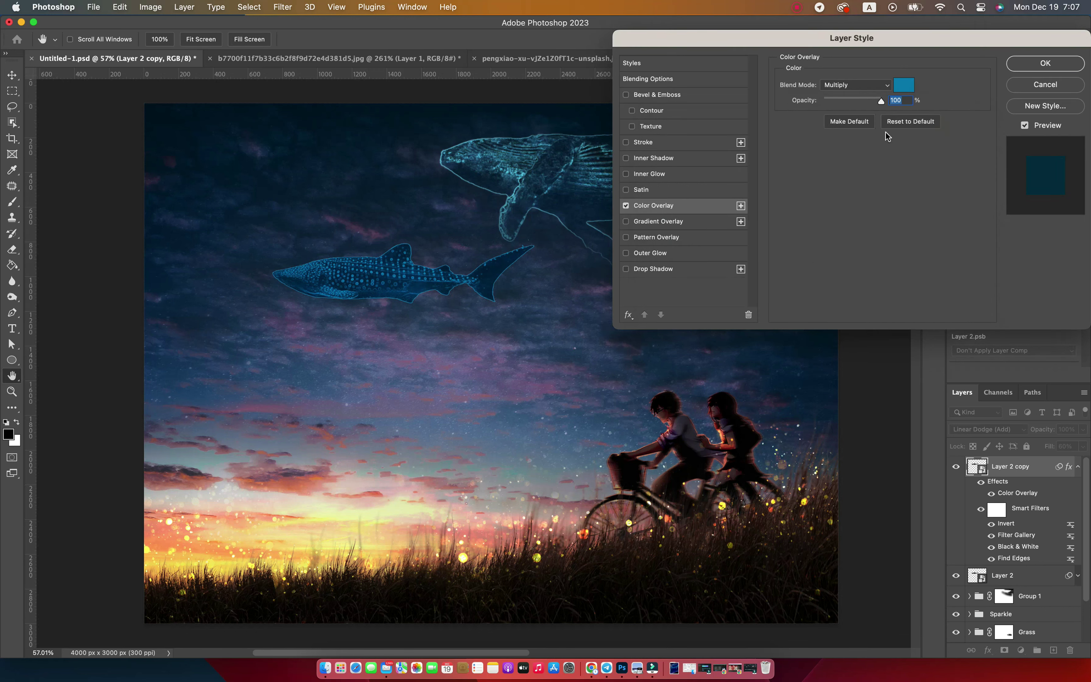
Step: Split the duplicate's Underlying Layer blend-if sliders to 21/61 and 160/223, then apply
{"action": "left_click", "coordinate": [653, 81]}
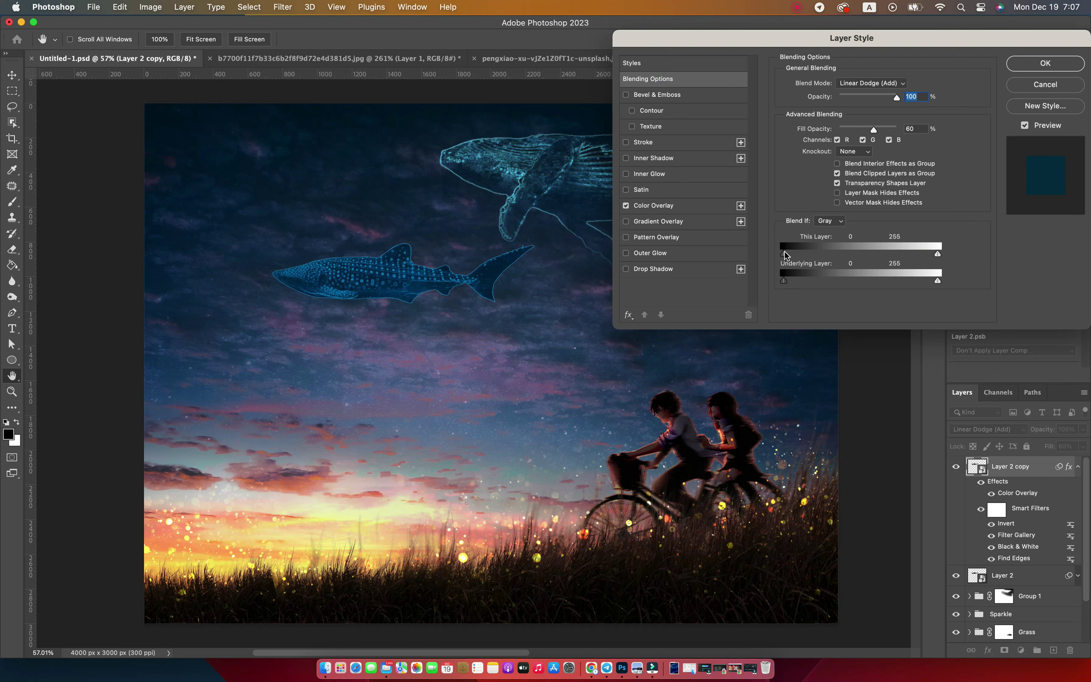
{"action": "mouse_move", "coordinate": [784, 281]}
{"action": "left_mouse_down"}
{"action": "mouse_move", "coordinate": [822, 282]}
{"action": "mouse_move", "coordinate": [795, 281]}
{"action": "left_mouse_up"}
{"action": "left_click_drag", "start_coordinate": [936, 280], "coordinate": [879, 282]}
{"action": "left_click", "coordinate": [1045, 63]}
{"action": "left_click", "coordinate": [1077, 467]}
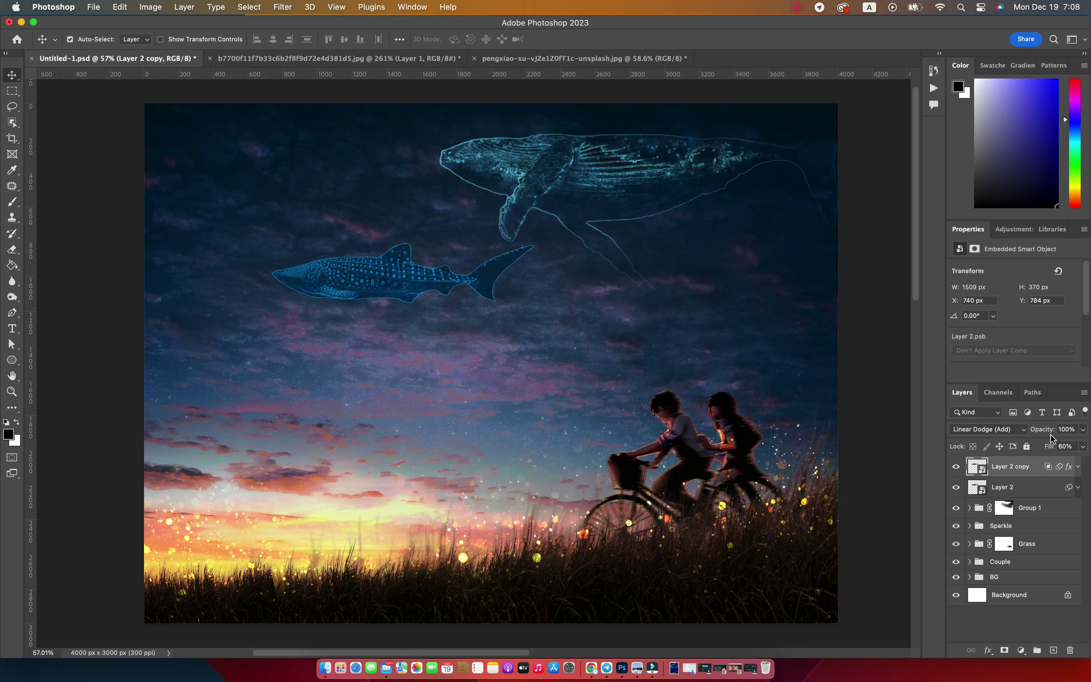
{"action": "key", "text": "alt+bracketleft"}
Step: Lower the original shark's fill, then mask the duplicate and paint out its tail with a 300 px brush
{"action": "left_click_drag", "start_coordinate": [1050, 449], "coordinate": [1032, 449]}
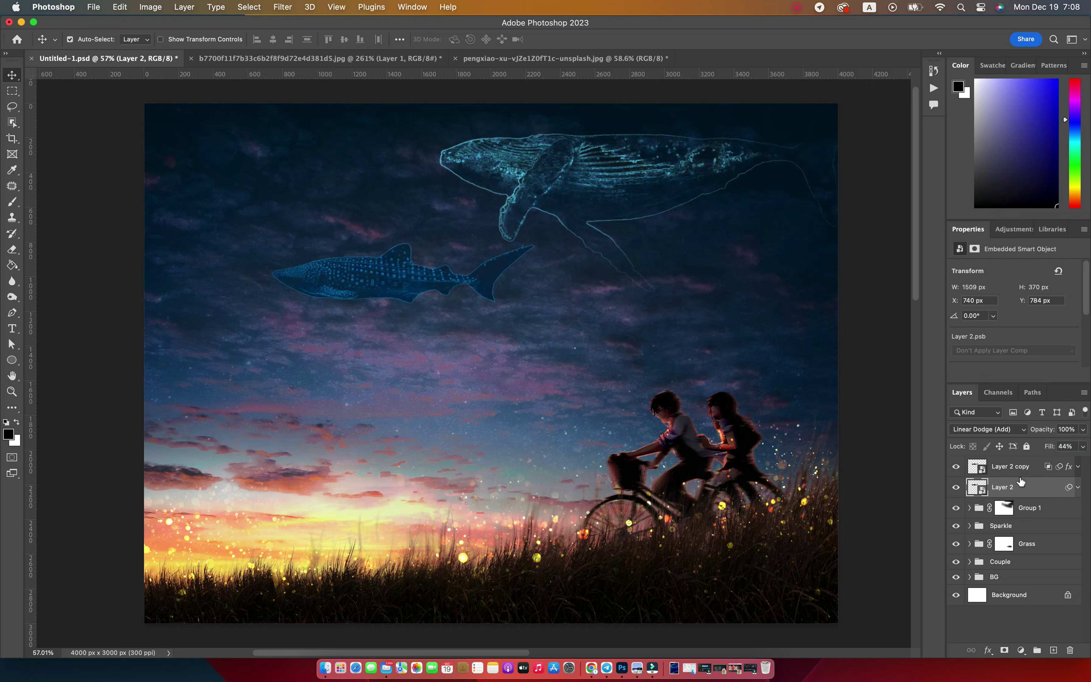
{"action": "key", "text": "alt+bracketright"}
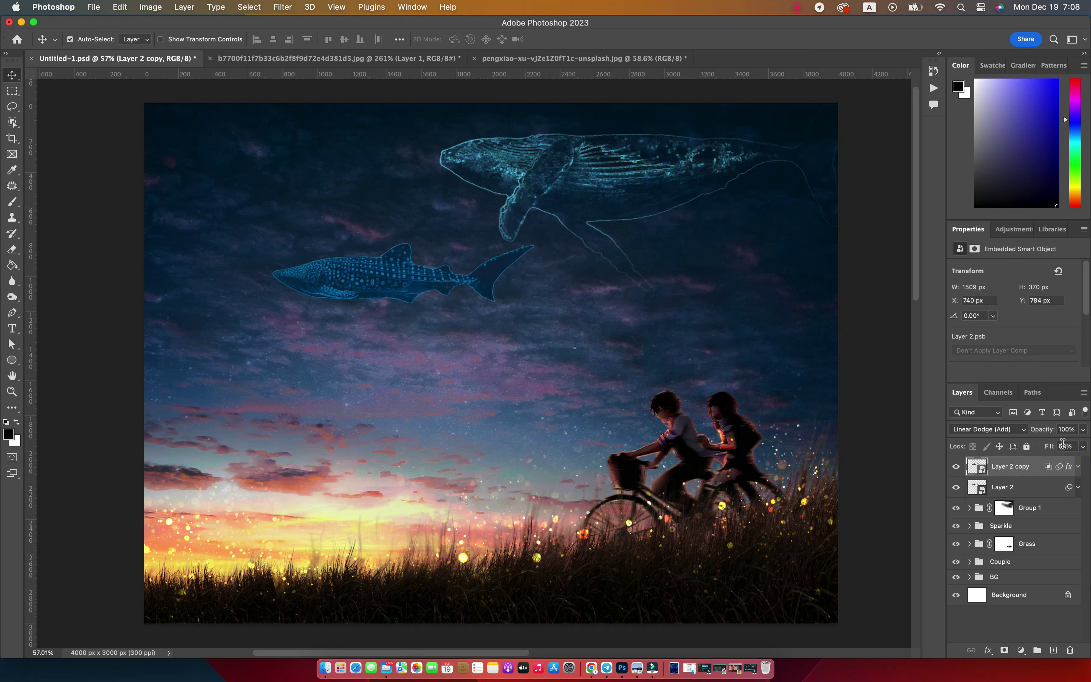
{"action": "left_click", "coordinate": [1005, 650]}
{"action": "key", "text": "b"}
{"action": "key", "text": "bracketright"}
{"action": "key", "text": "bracketright"}
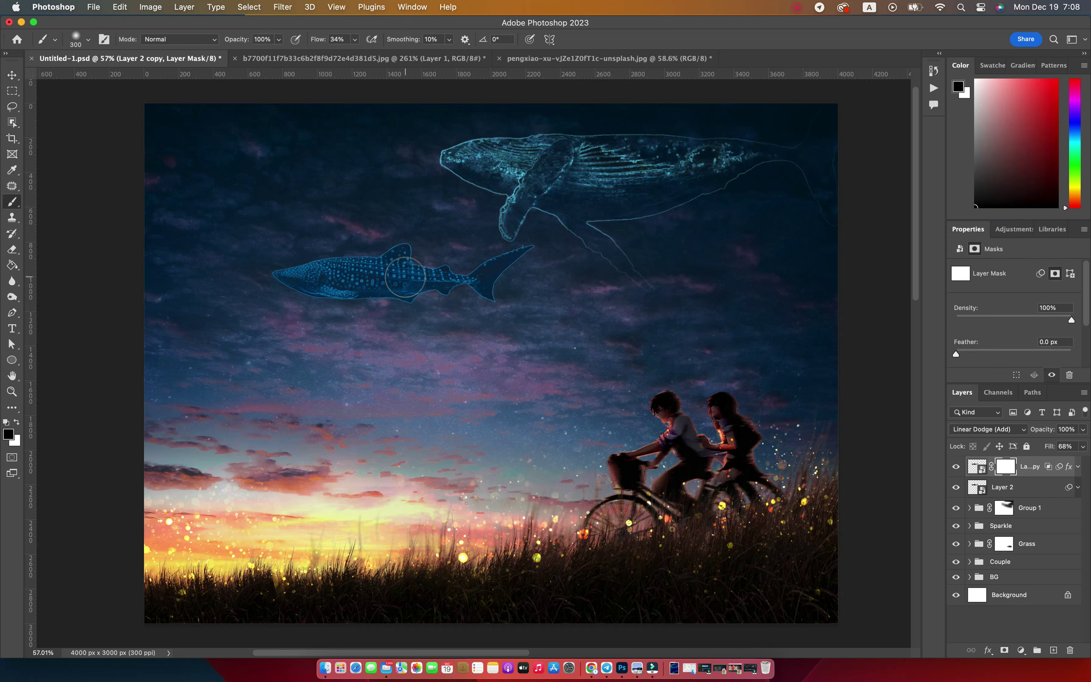
{"action": "left_click_drag", "start_coordinate": [405, 278], "coordinate": [545, 287]}
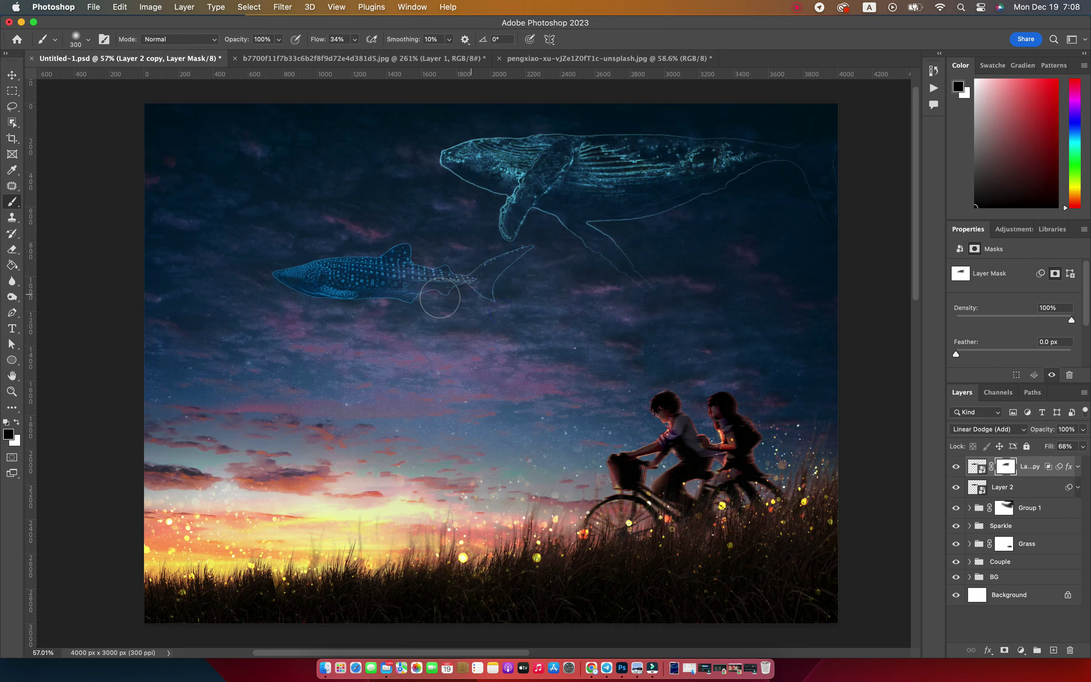
Step: Mask the original shark layer and paint out its tail and the area beneath it
{"action": "left_click", "coordinate": [1010, 487]}
{"action": "left_click", "coordinate": [1004, 650]}
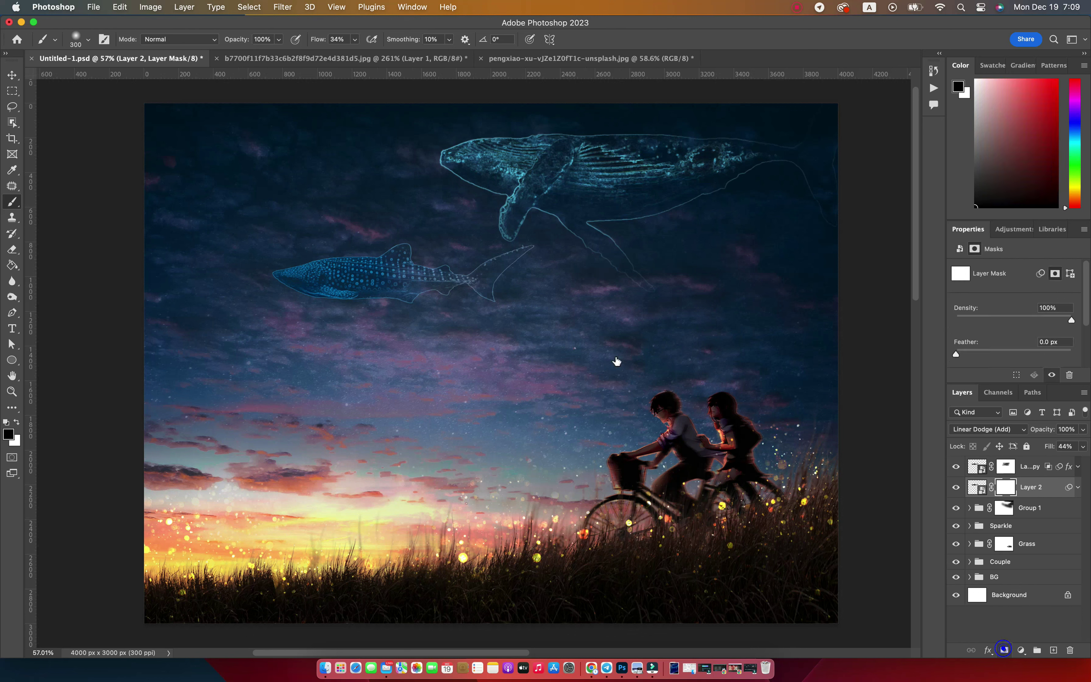
{"action": "left_click_drag", "start_coordinate": [475, 304], "coordinate": [543, 265]}
{"action": "key", "text": "bracketright"}
{"action": "key", "text": "bracketright"}
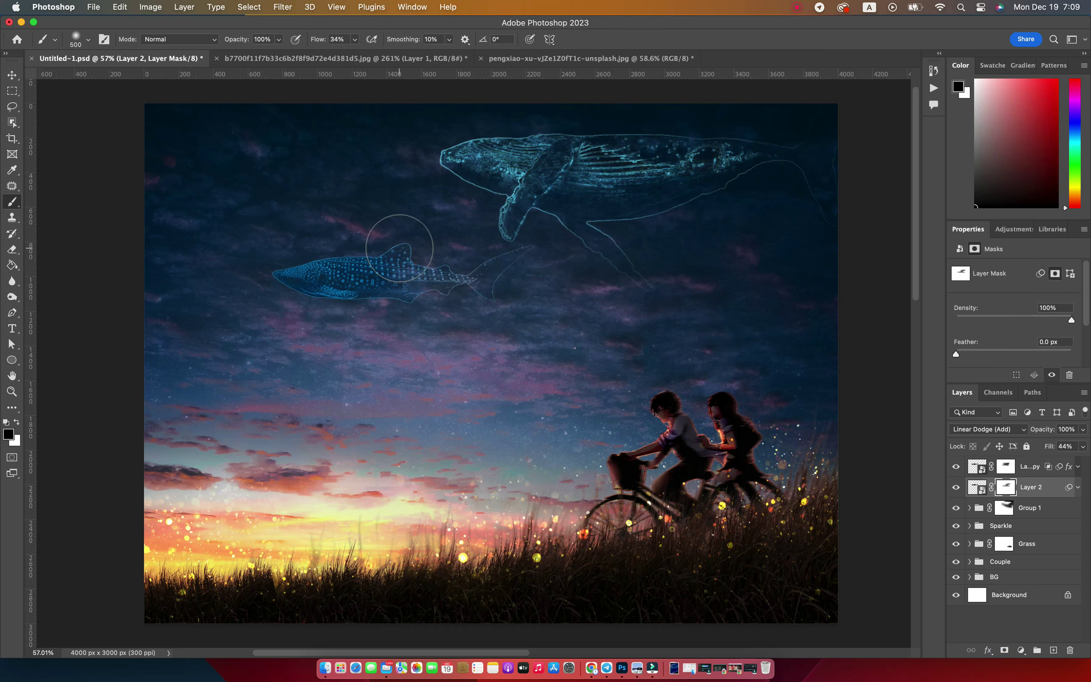
{"action": "left_click", "coordinate": [327, 313]}
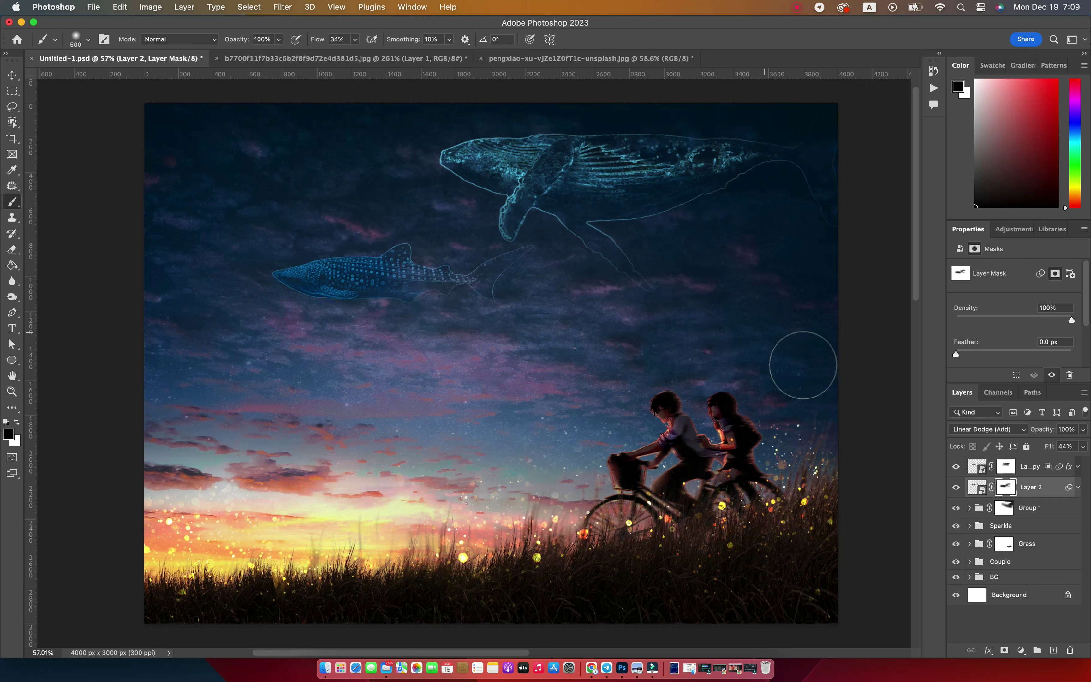
{"action": "key", "text": "x"}
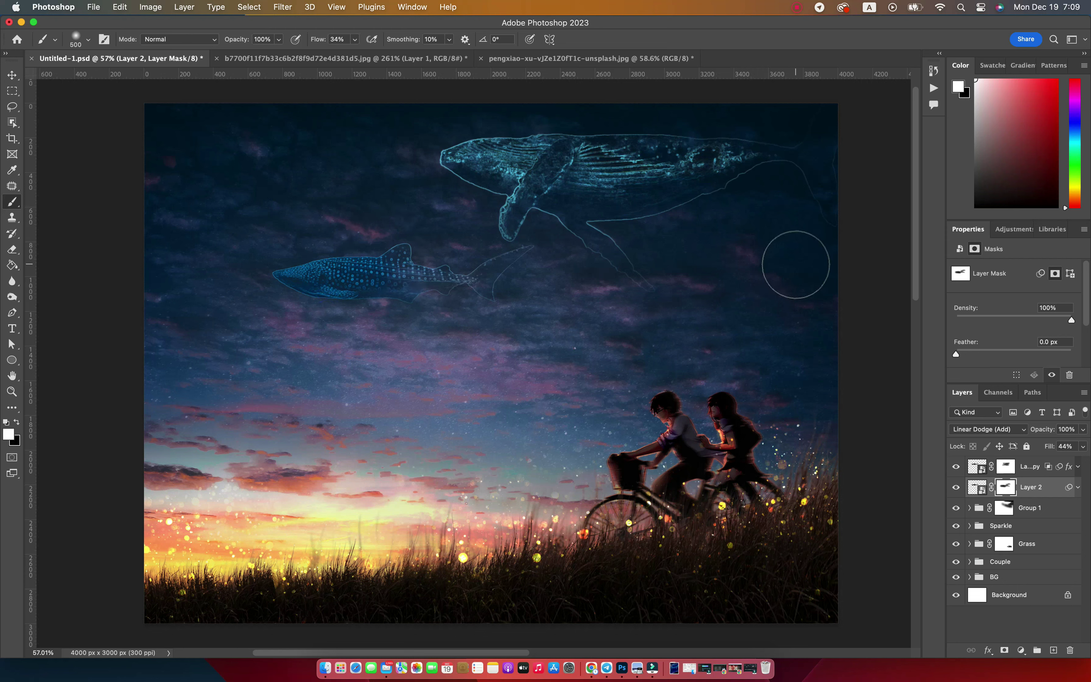
{"action": "key", "text": "x"}
{"action": "left_click_drag", "start_coordinate": [280, 311], "coordinate": [313, 296]}
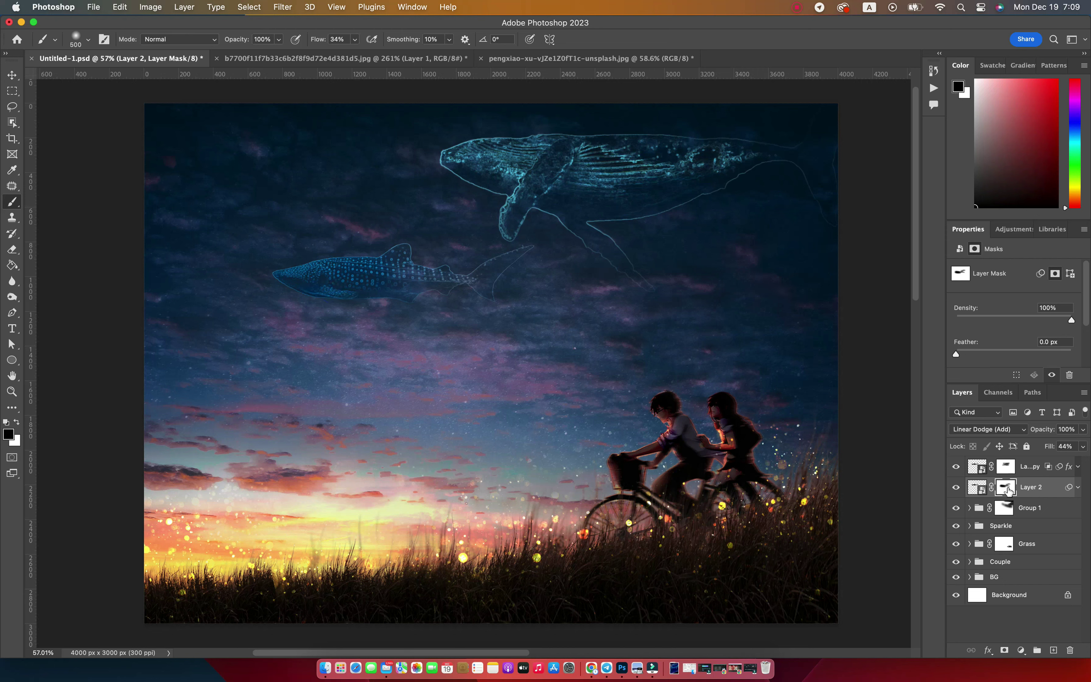
Step: Target the original shark's mask and toggle the duplicate off and on to compare
{"action": "left_click", "coordinate": [1006, 466]}
{"action": "key", "text": "x"}
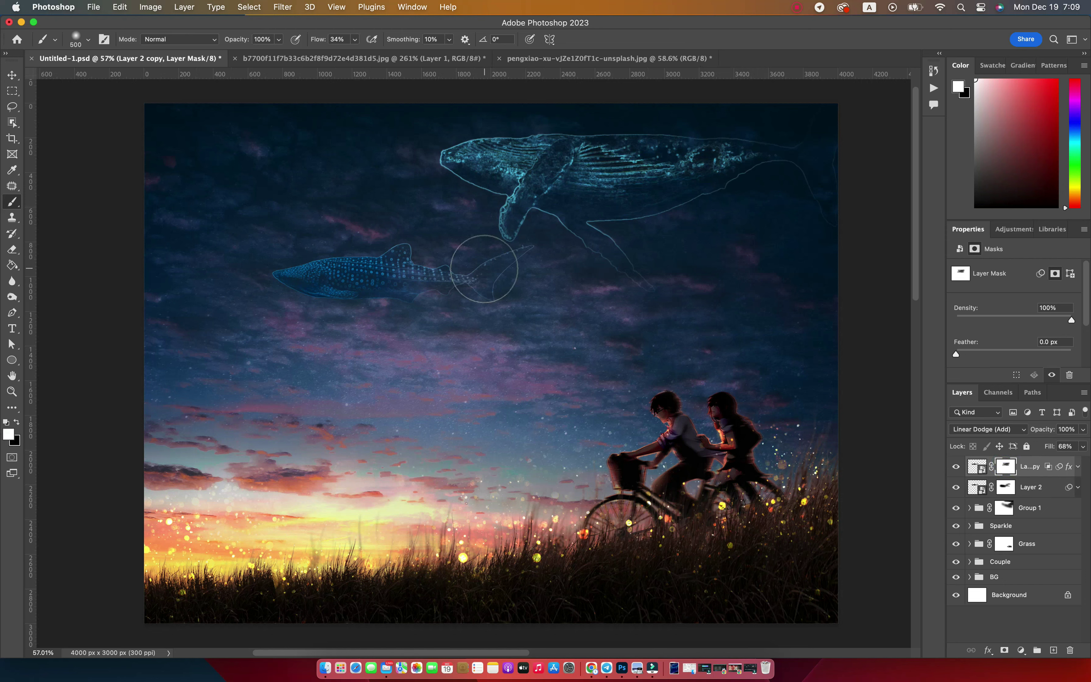
{"action": "key", "text": "x"}
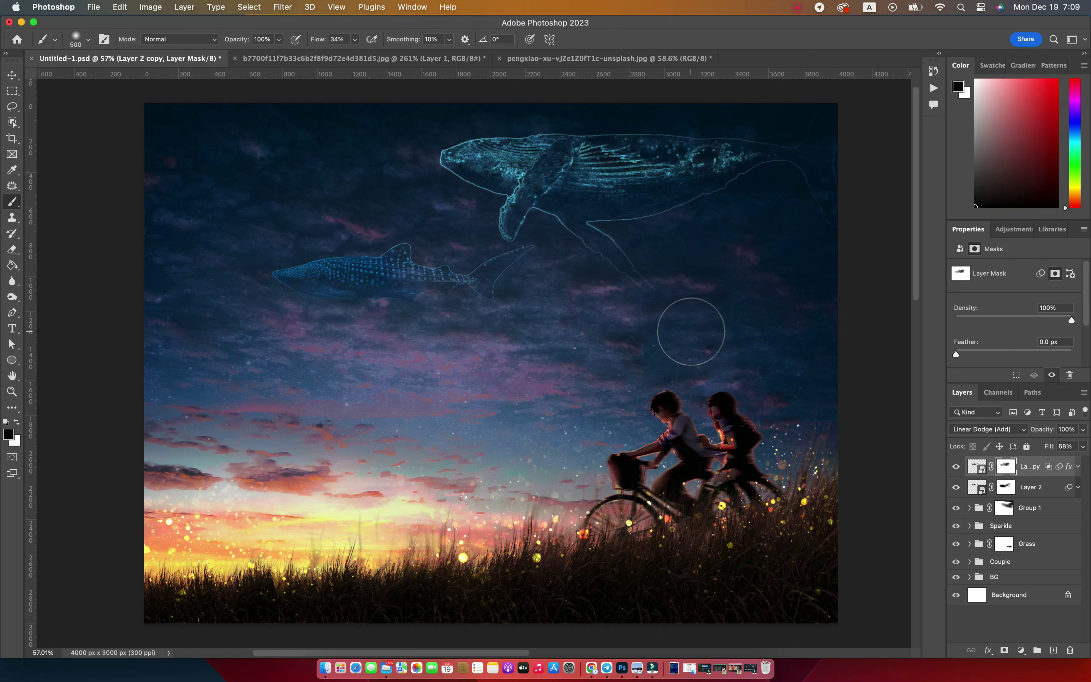
{"action": "key", "text": "v"}
{"action": "left_click", "coordinate": [1031, 487], "text": "shift"}
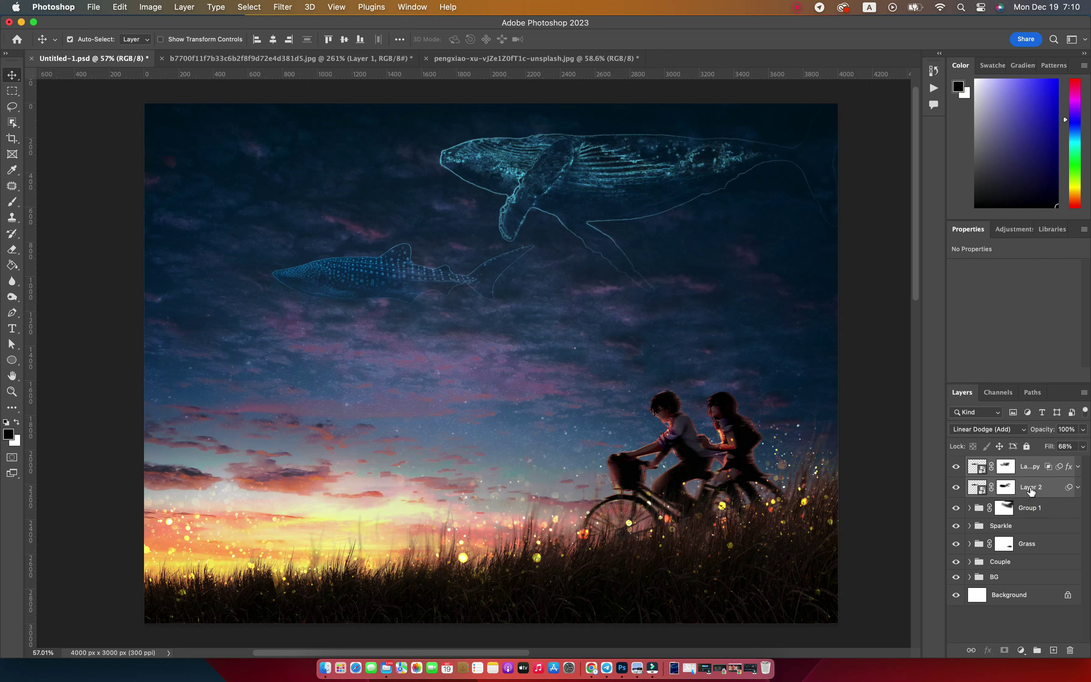
{"action": "left_click", "coordinate": [1006, 488]}
{"action": "left_click", "coordinate": [957, 487]}
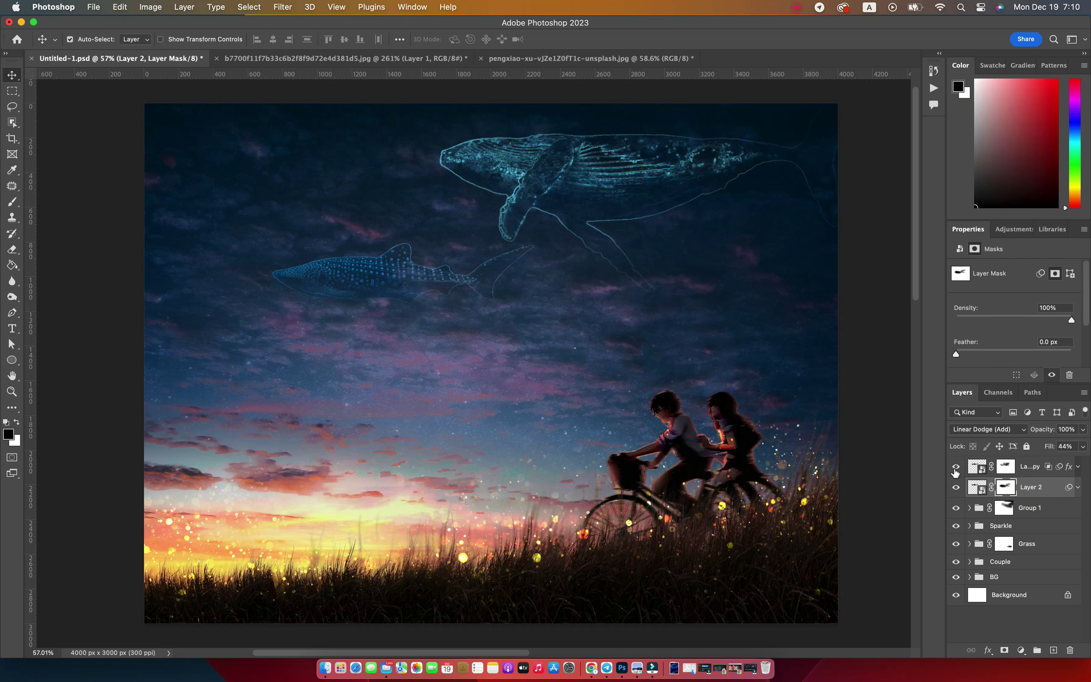
{"action": "left_click", "coordinate": [957, 487]}
Step: Paint the shark's head back in with white on the mask, then select both shark layers
{"action": "key", "text": "b"}
{"action": "left_click", "coordinate": [297, 285]}
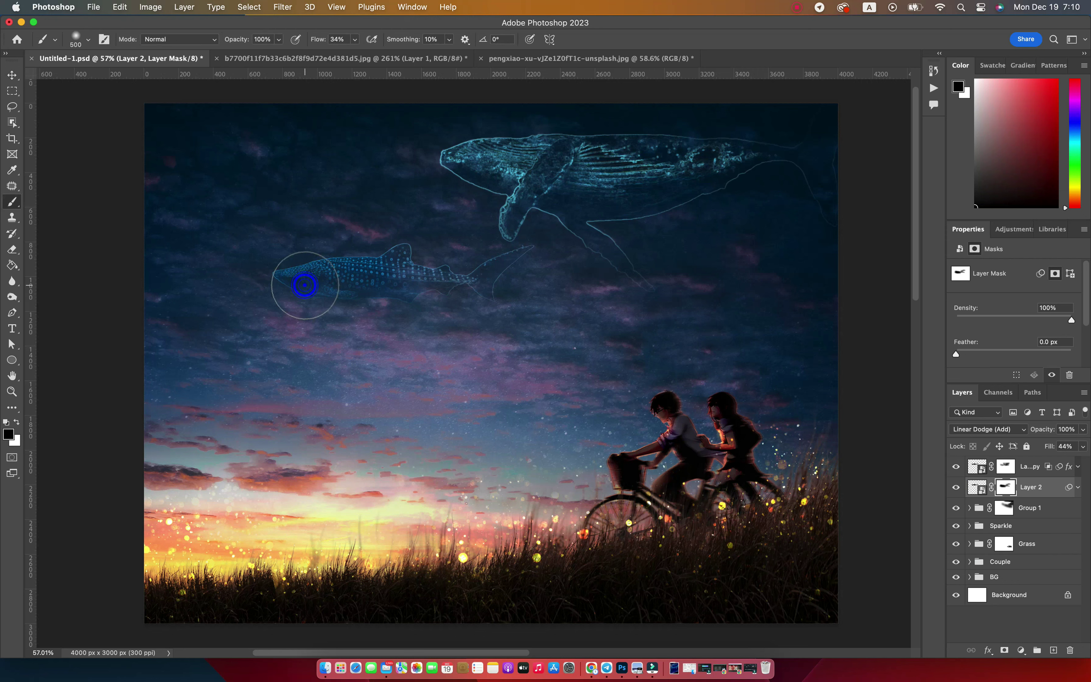
{"action": "key", "text": "x"}
{"action": "left_click_drag", "start_coordinate": [254, 250], "coordinate": [433, 231]}
{"action": "key", "text": "bracketleft"}
{"action": "key", "text": "bracketleft"}
{"action": "key", "text": "bracketleft"}
{"action": "left_click_drag", "start_coordinate": [485, 262], "coordinate": [504, 254]}
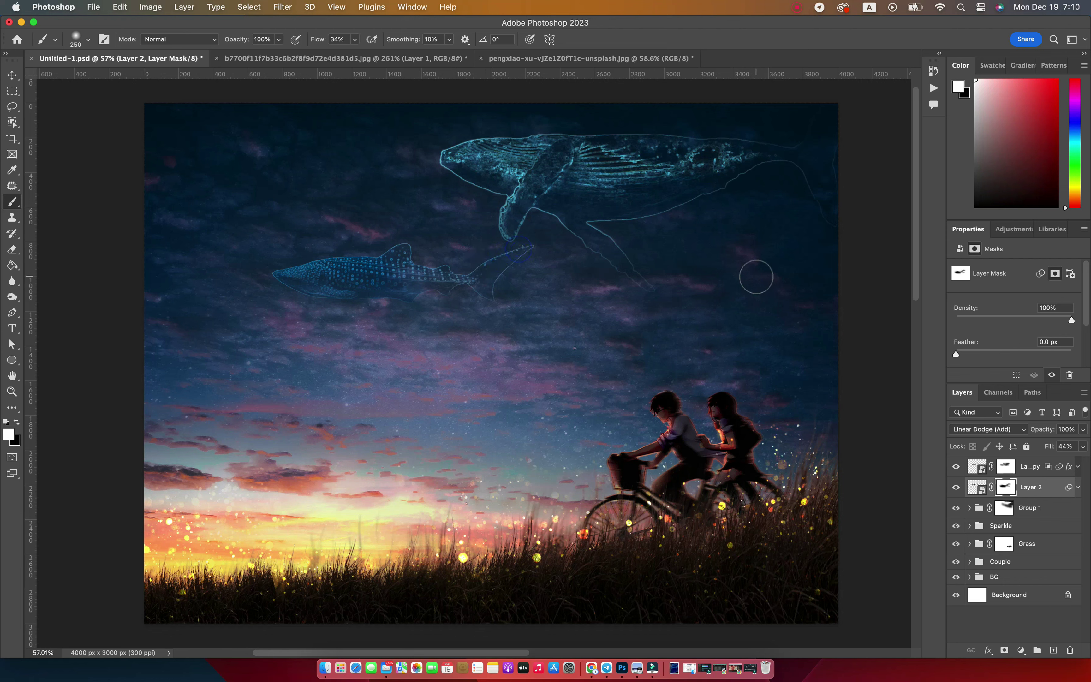
{"action": "key", "text": "v"}
{"action": "left_click", "coordinate": [1028, 476], "text": "super"}
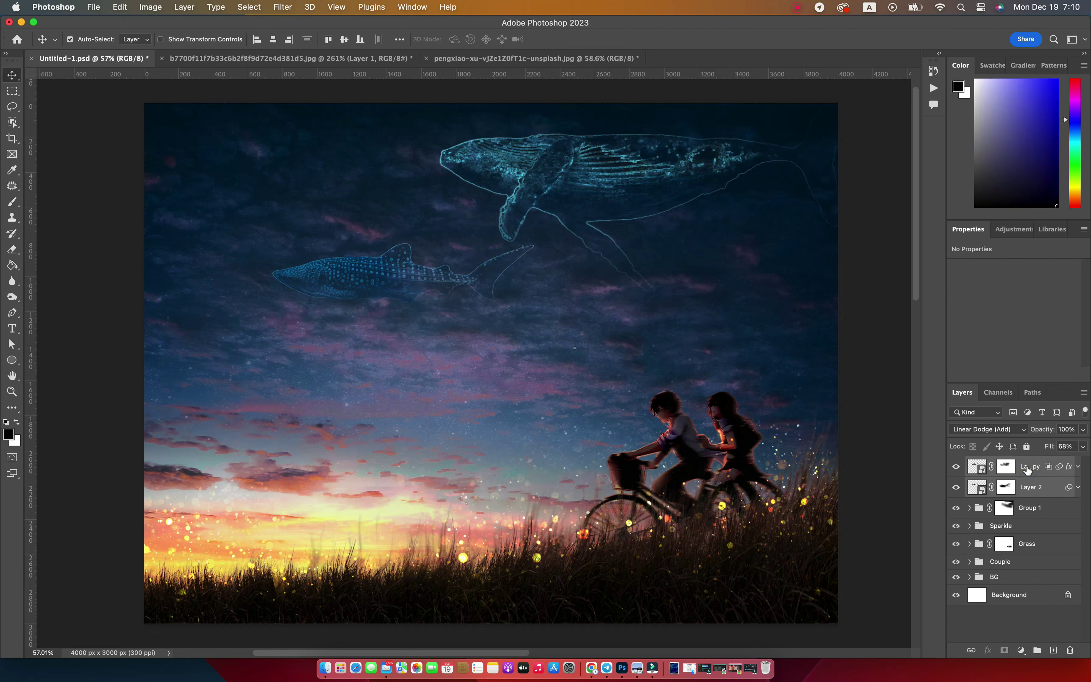
Step: Group both shark layers into Group 2 and move the shark up and to the left
{"action": "key", "text": "super+g"}
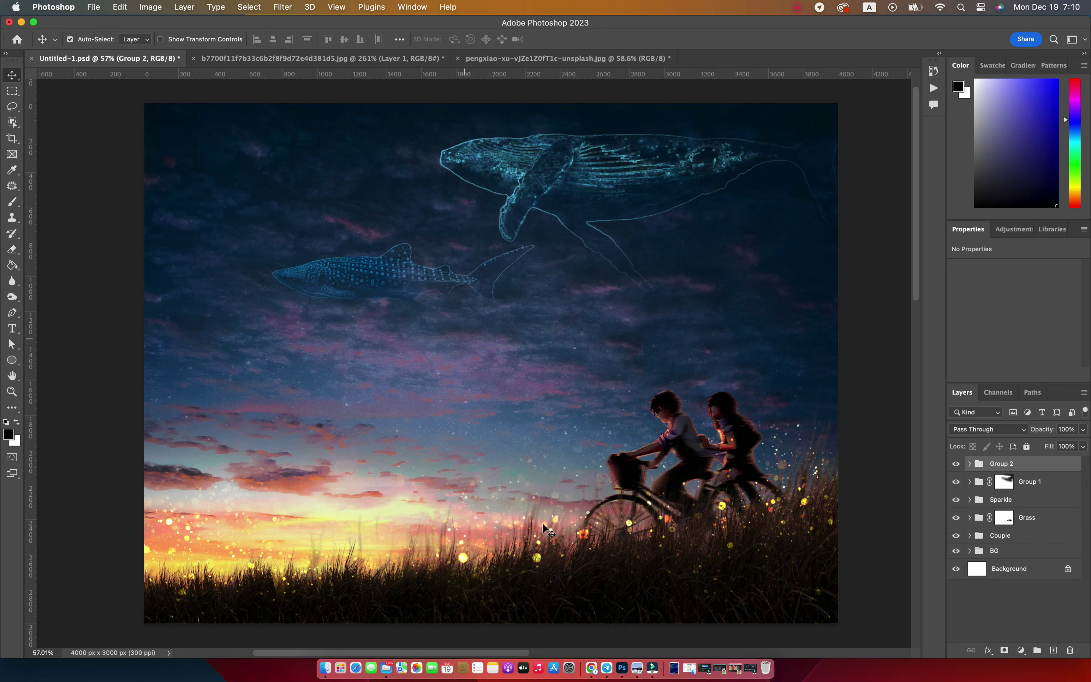
{"action": "key", "text": "F9"}
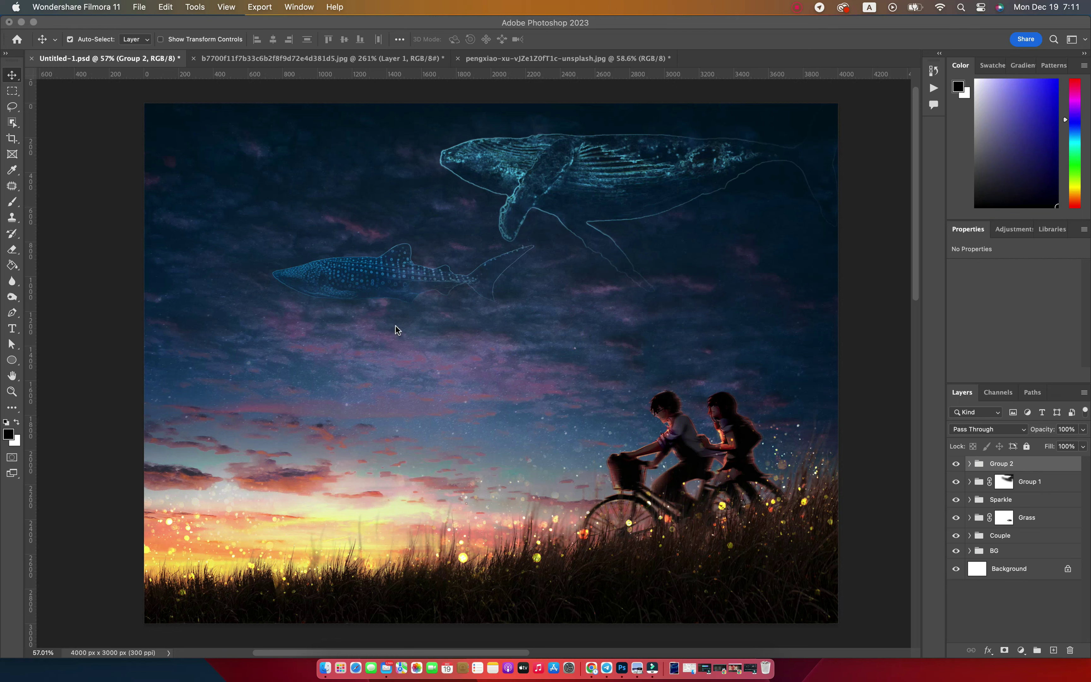
{"action": "left_click", "coordinate": [370, 289]}
{"action": "key", "text": "super+t"}
{"action": "mouse_move", "coordinate": [410, 279]}
{"action": "left_mouse_down"}
{"action": "mouse_move", "coordinate": [422, 285]}
{"action": "mouse_move", "coordinate": [318, 246]}
{"action": "mouse_move", "coordinate": [329, 249]}
{"action": "left_mouse_up"}
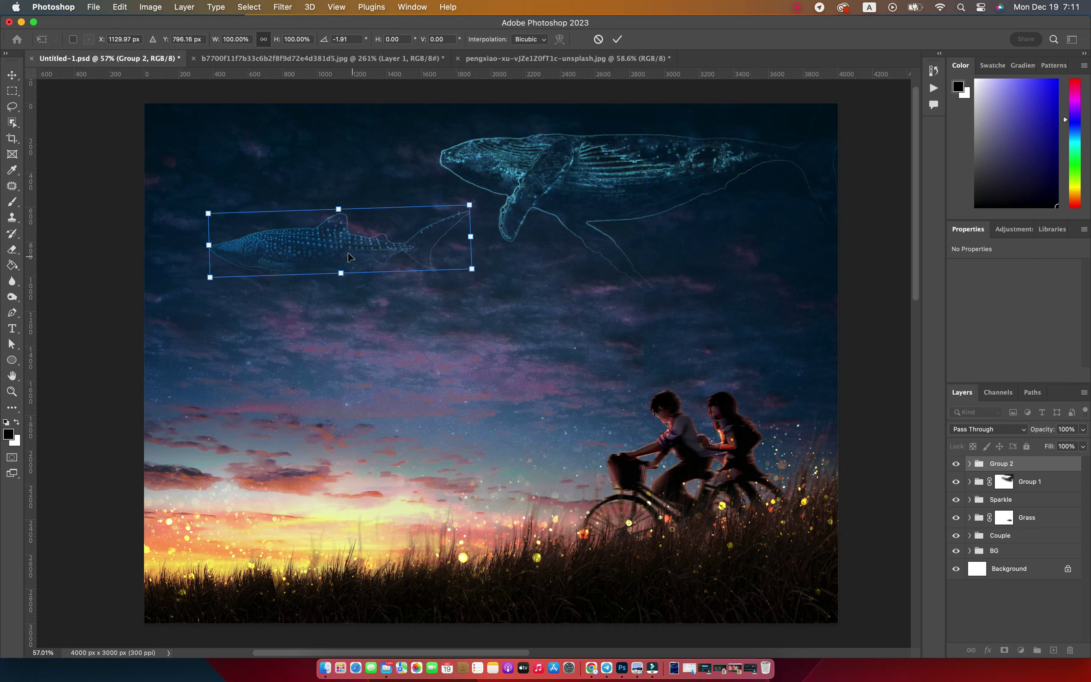
{"action": "key", "text": "Return"}
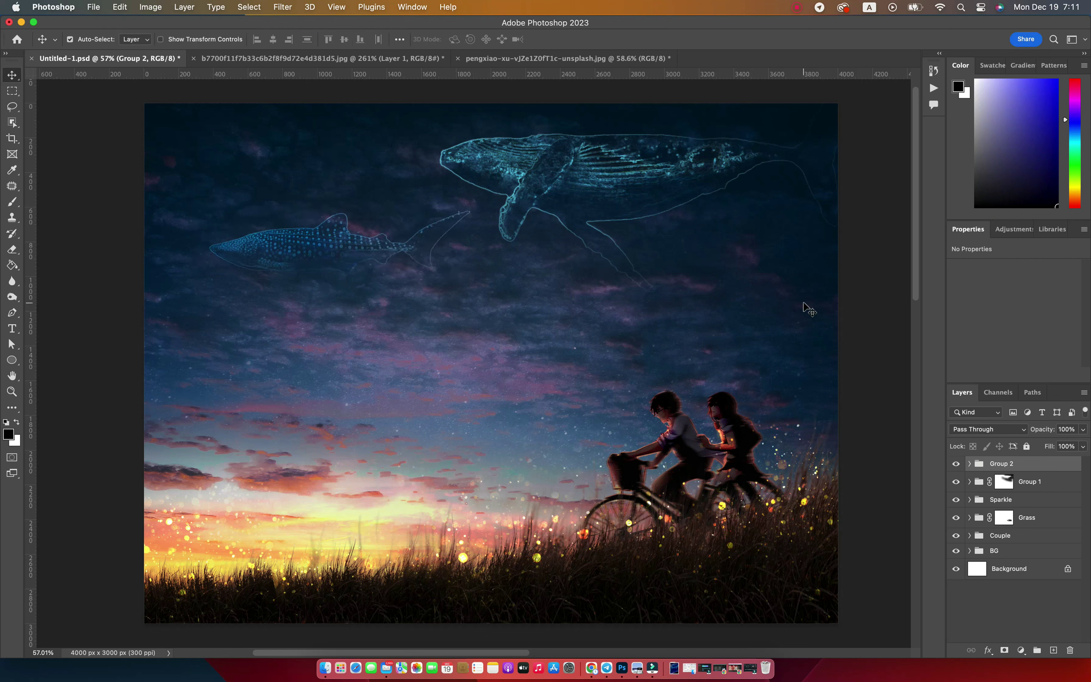
{"action": "left_click", "coordinate": [970, 464]}
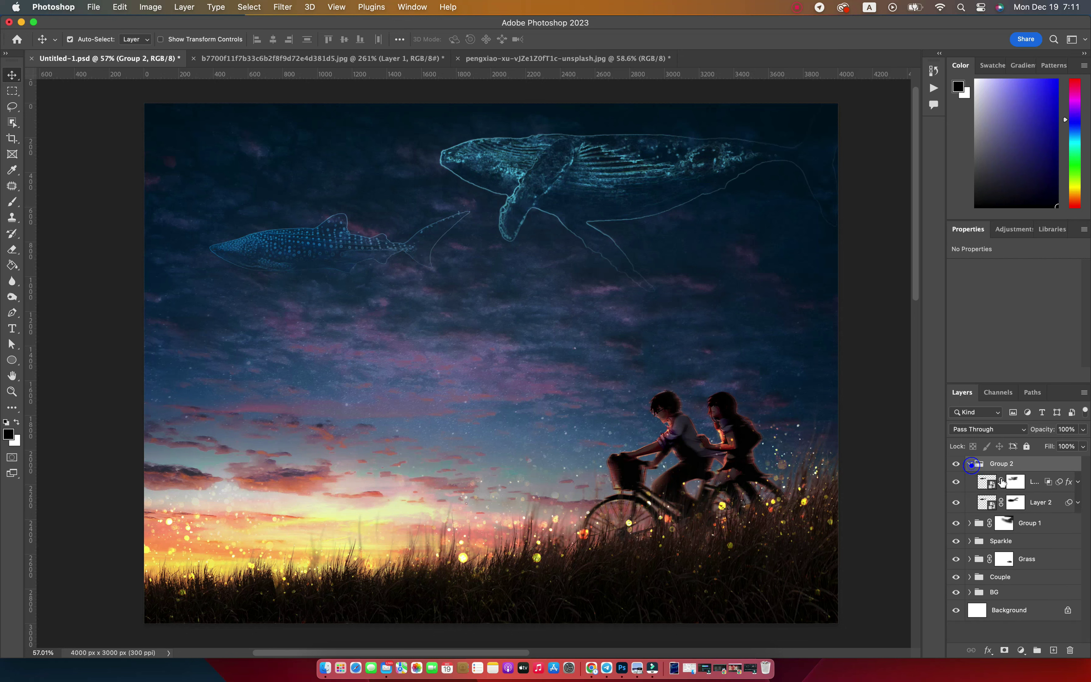
Step: Reset the shark copy's Underlying Layer blend-if range to start at 0
{"action": "left_click", "coordinate": [951, 483]}
{"action": "left_click", "coordinate": [987, 485]}
{"action": "double_click", "coordinate": [987, 485]}
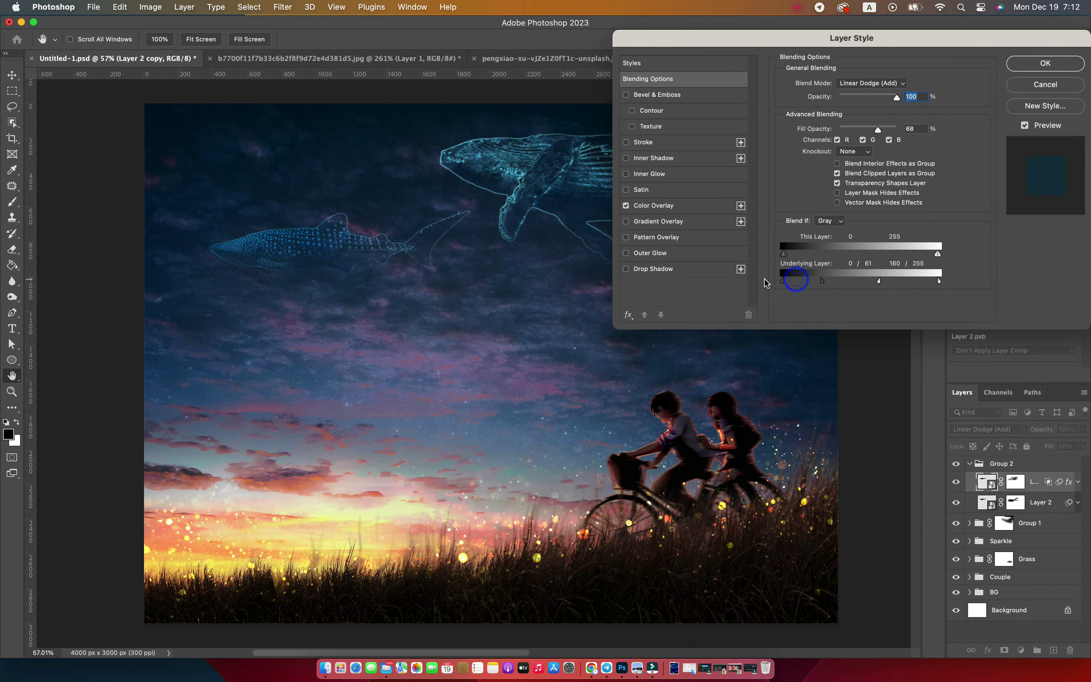
{"action": "left_click_drag", "start_coordinate": [844, 282], "coordinate": [783, 282]}
Step: Change the shark copy's Color Overlay to a brighter cyan-blue, #00a1dd
{"action": "left_click", "coordinate": [654, 205]}
{"action": "left_click", "coordinate": [904, 84]}
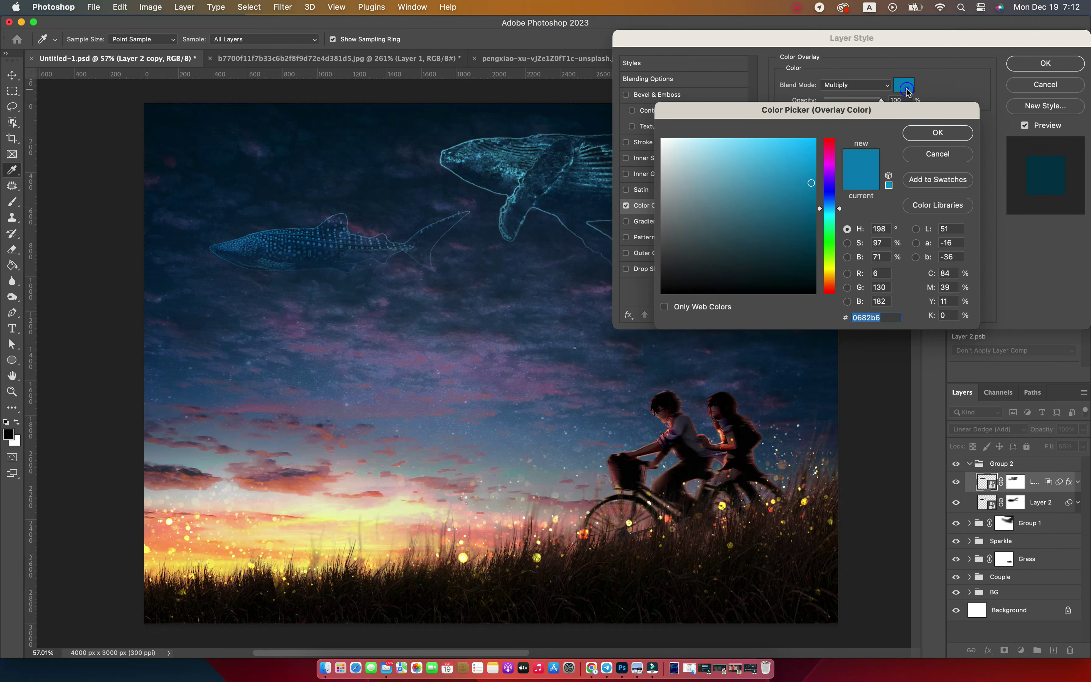
{"action": "mouse_move", "coordinate": [814, 161]}
{"action": "left_mouse_down"}
{"action": "mouse_move", "coordinate": [768, 211]}
{"action": "mouse_move", "coordinate": [821, 161]}
{"action": "left_mouse_up"}
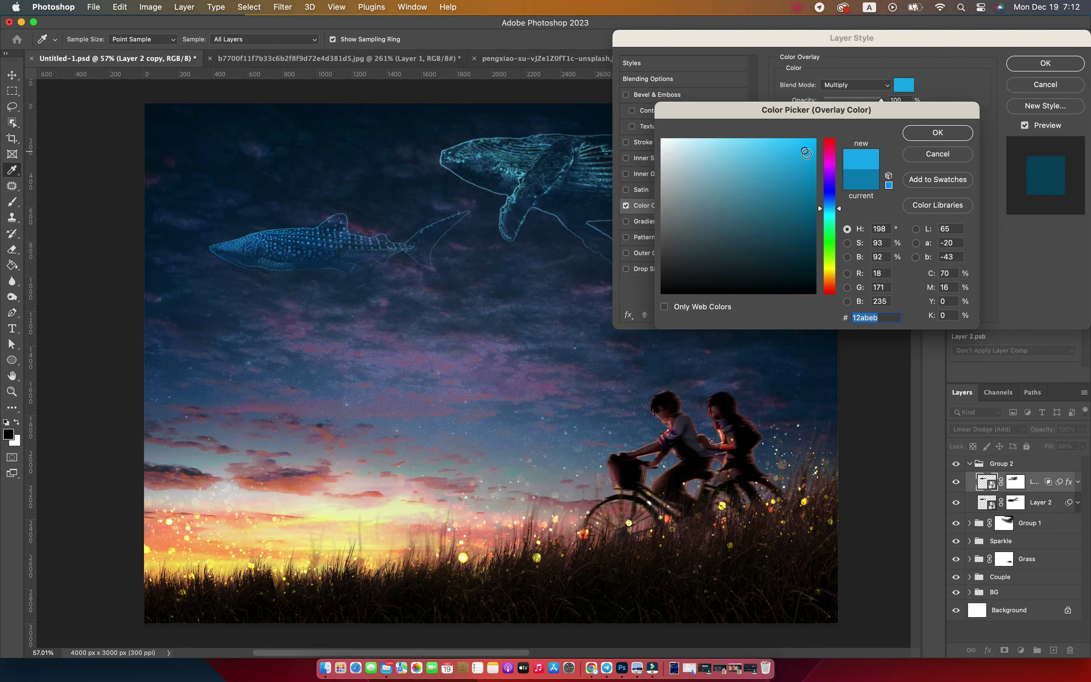
{"action": "left_click", "coordinate": [829, 162]}
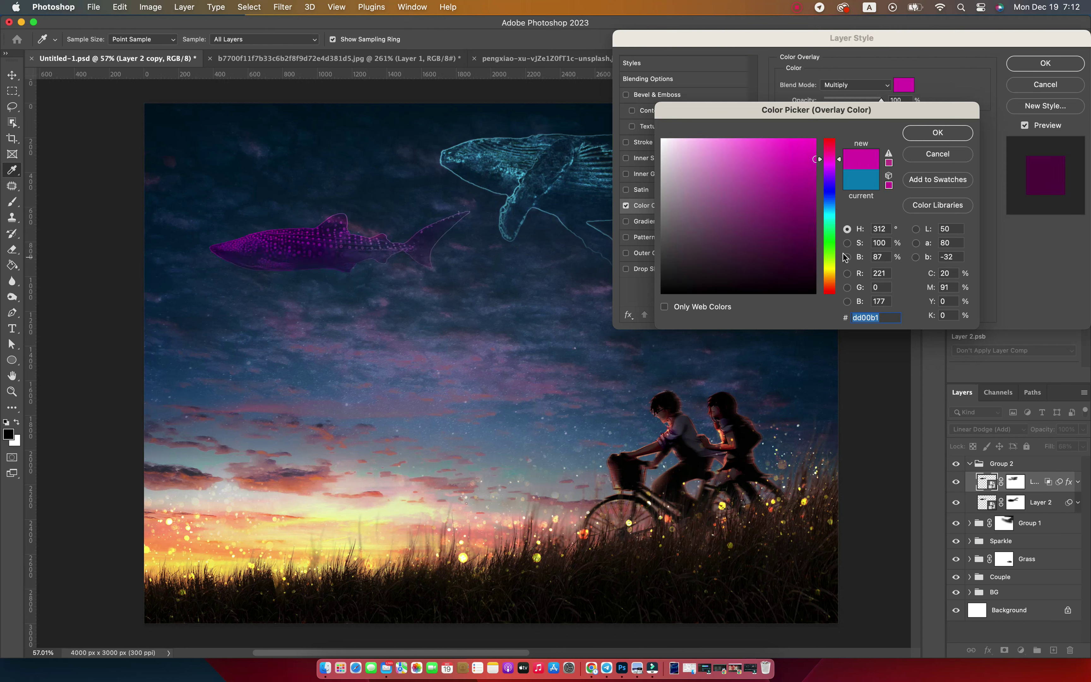
{"action": "left_click", "coordinate": [831, 202]}
{"action": "left_click_drag", "start_coordinate": [831, 203], "coordinate": [833, 211]}
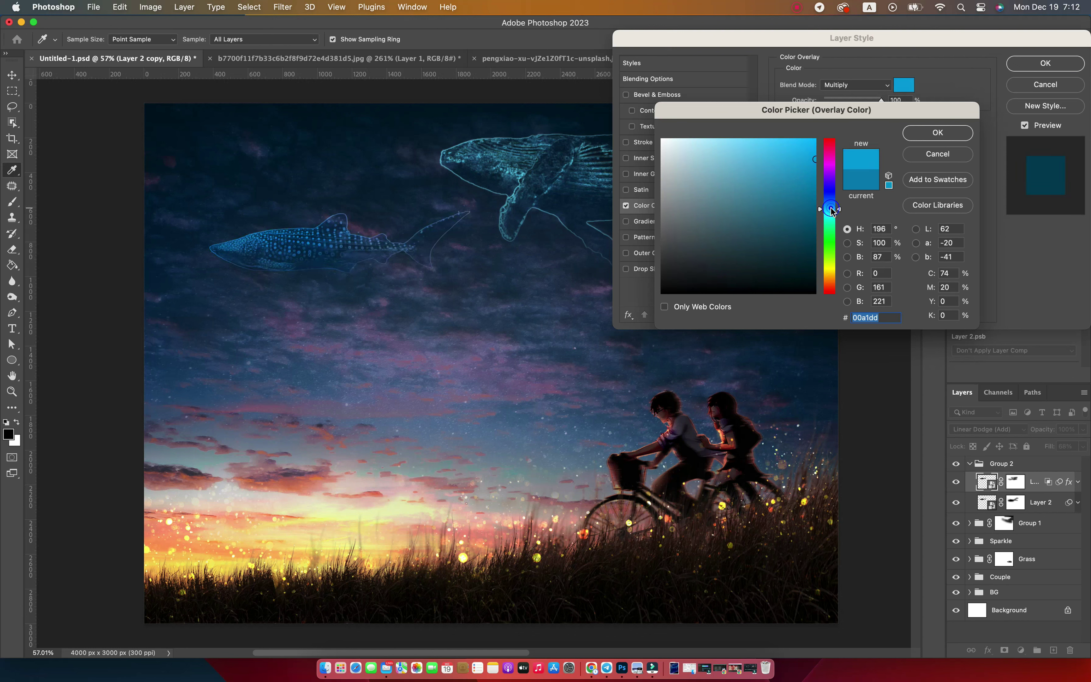
{"action": "left_click_drag", "start_coordinate": [833, 212], "coordinate": [833, 208]}
{"action": "left_click", "coordinate": [915, 134]}
{"action": "left_click", "coordinate": [1038, 64]}
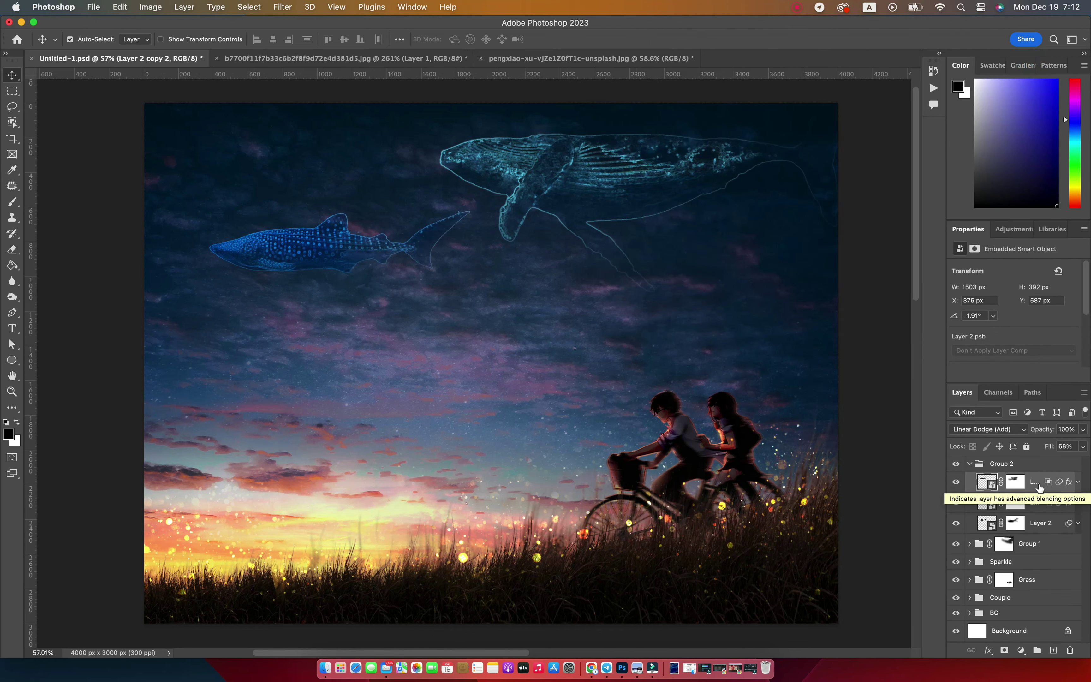
Step: Duplicate the glowing shark layer, compare its Invert filter and hide Find Edges
{"action": "key", "text": "super+j"}
{"action": "left_click", "coordinate": [1078, 482]}
{"action": "left_click", "coordinate": [1001, 539]}
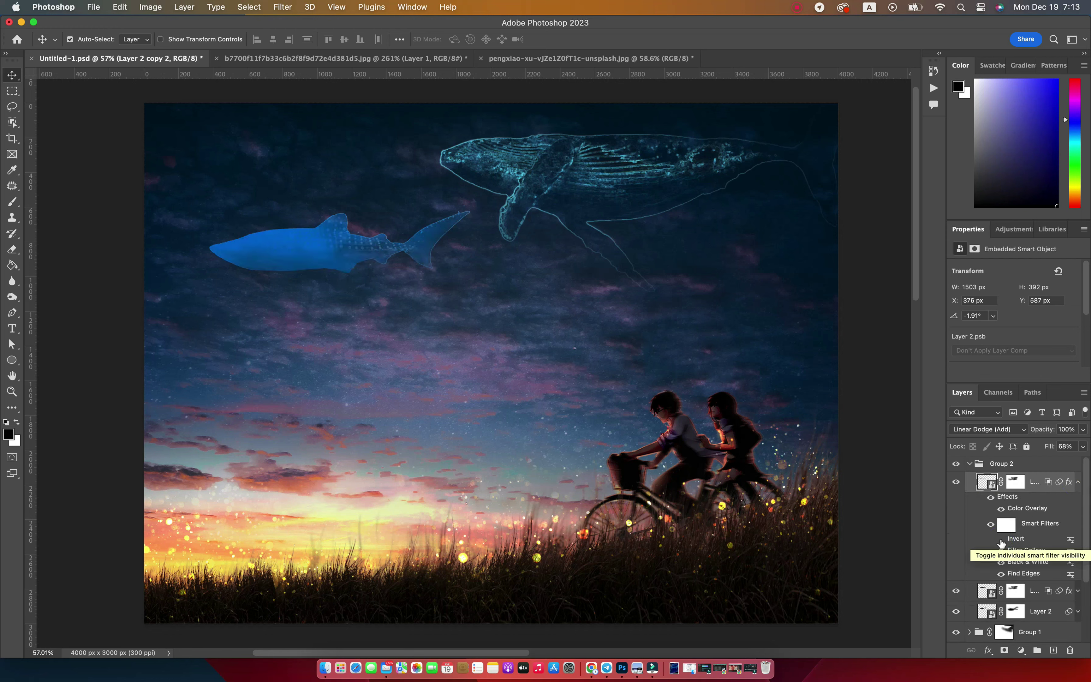
{"action": "left_click", "coordinate": [1001, 539]}
{"action": "scroll", "coordinate": [1000, 546], "scroll_direction": "down", "scroll_amount": 1}
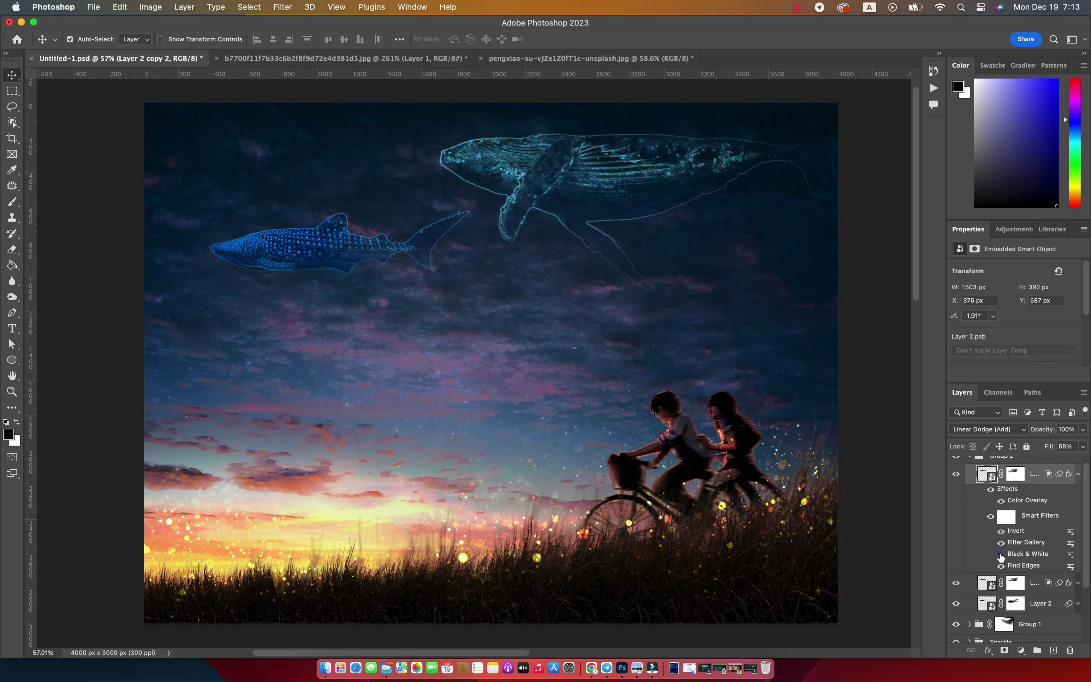
{"action": "left_click", "coordinate": [1001, 532]}
{"action": "left_click", "coordinate": [1001, 533]}
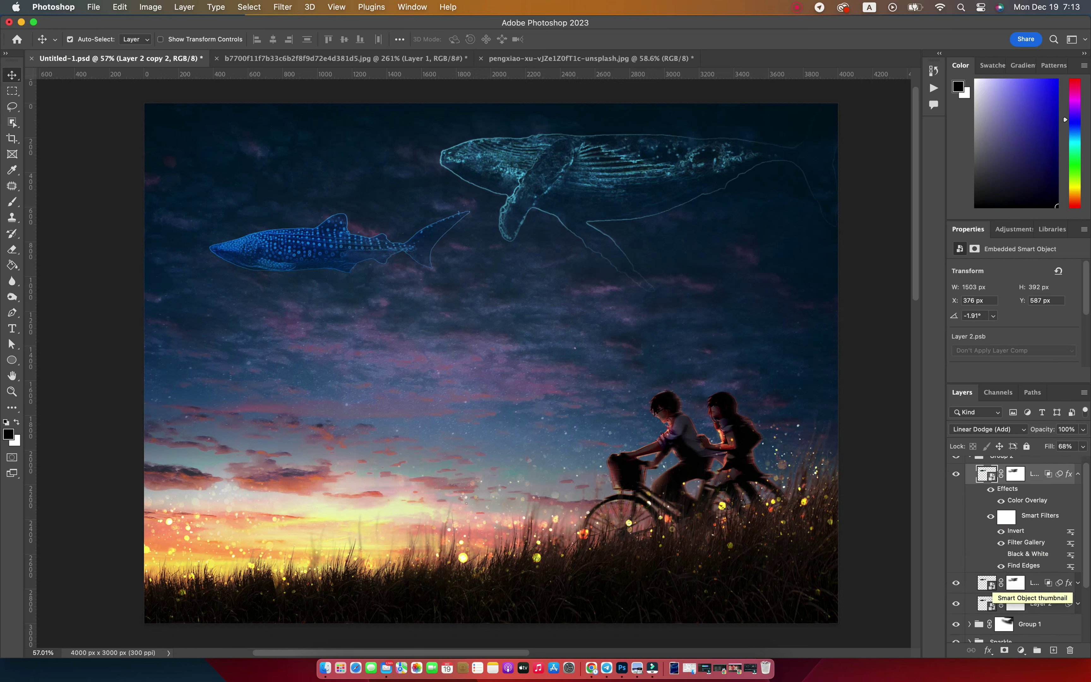
{"action": "left_click", "coordinate": [1001, 566]}
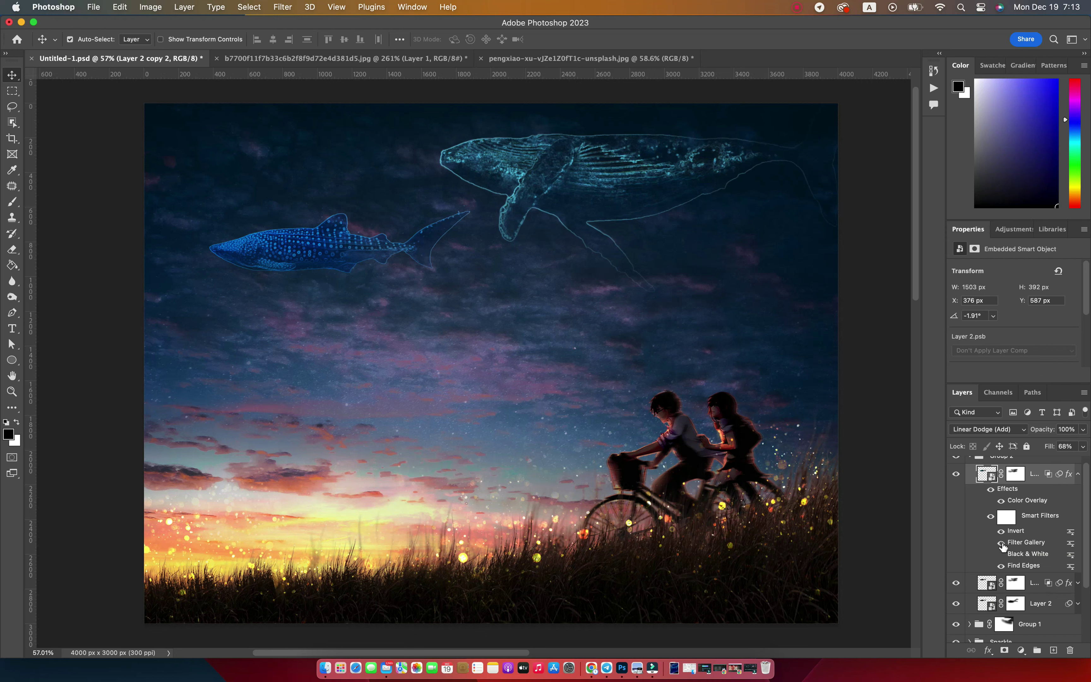
{"action": "left_click", "coordinate": [1078, 474]}
{"action": "left_click", "coordinate": [1017, 482]}
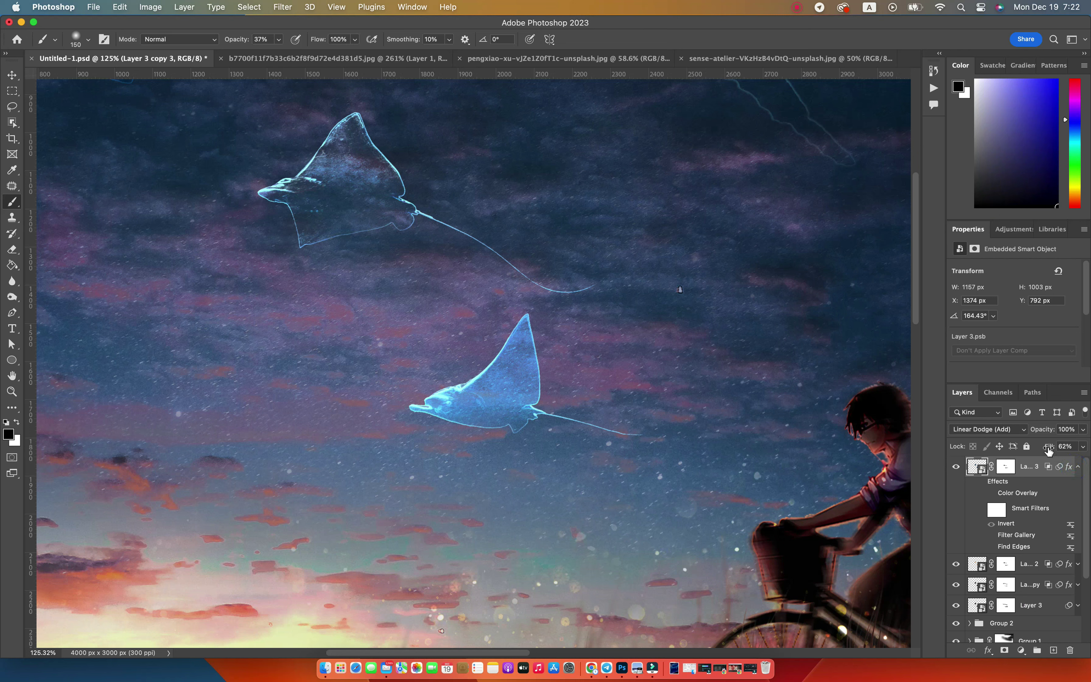
Step: Raise the manta ray layer's fill to full and enlarge the brush
{"action": "left_click_drag", "start_coordinate": [1050, 446], "coordinate": [1020, 454]}
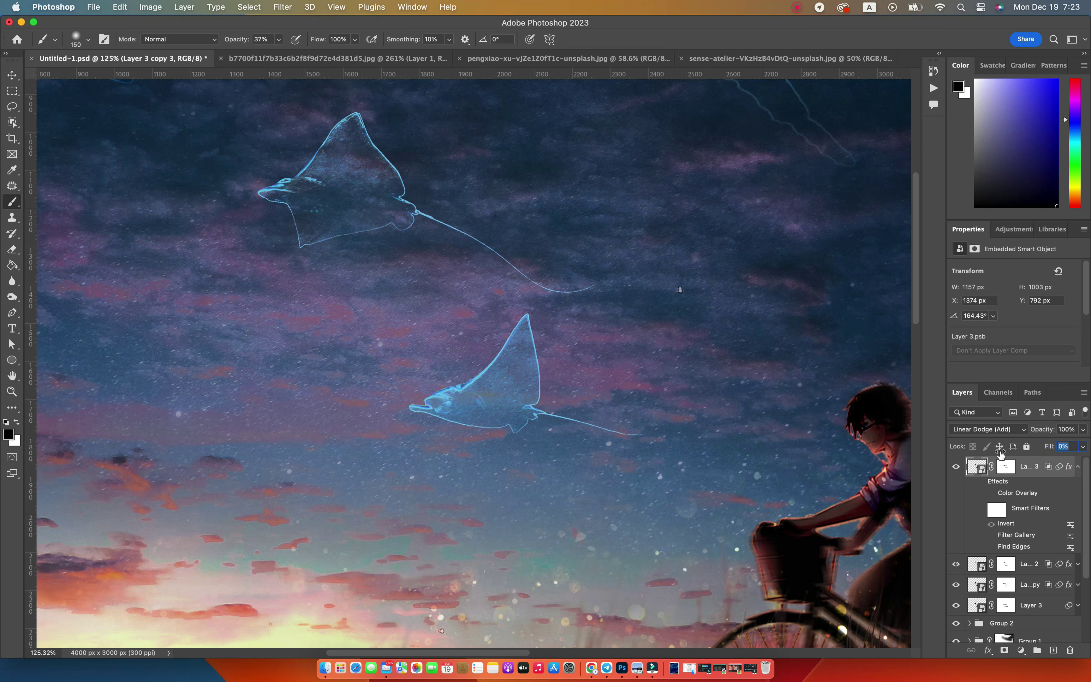
{"action": "left_click_drag", "start_coordinate": [1019, 454], "coordinate": [1085, 453]}
{"action": "key", "text": "ctrl+backslash"}
{"action": "key", "text": "bracketright"}
{"action": "key", "text": "bracketright"}
{"action": "key", "text": "bracketright"}
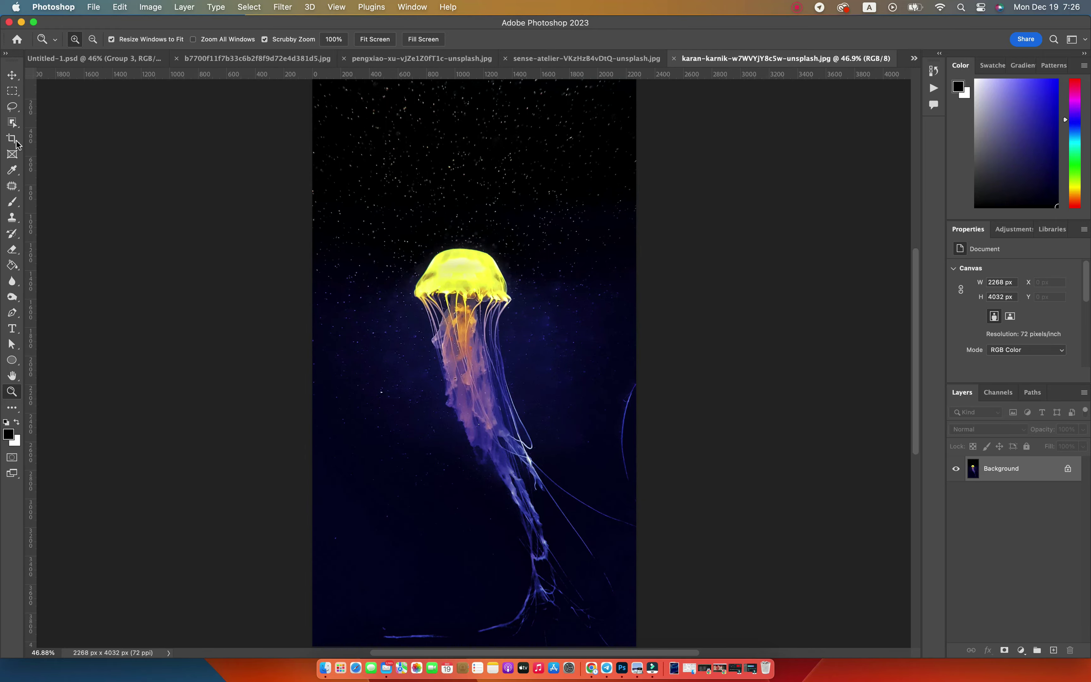
Step: Select the jellyfish with Object Selection and refine its tentacle edges in Select and Mask
{"action": "left_click", "coordinate": [13, 122]}
{"action": "left_click", "coordinate": [478, 324]}
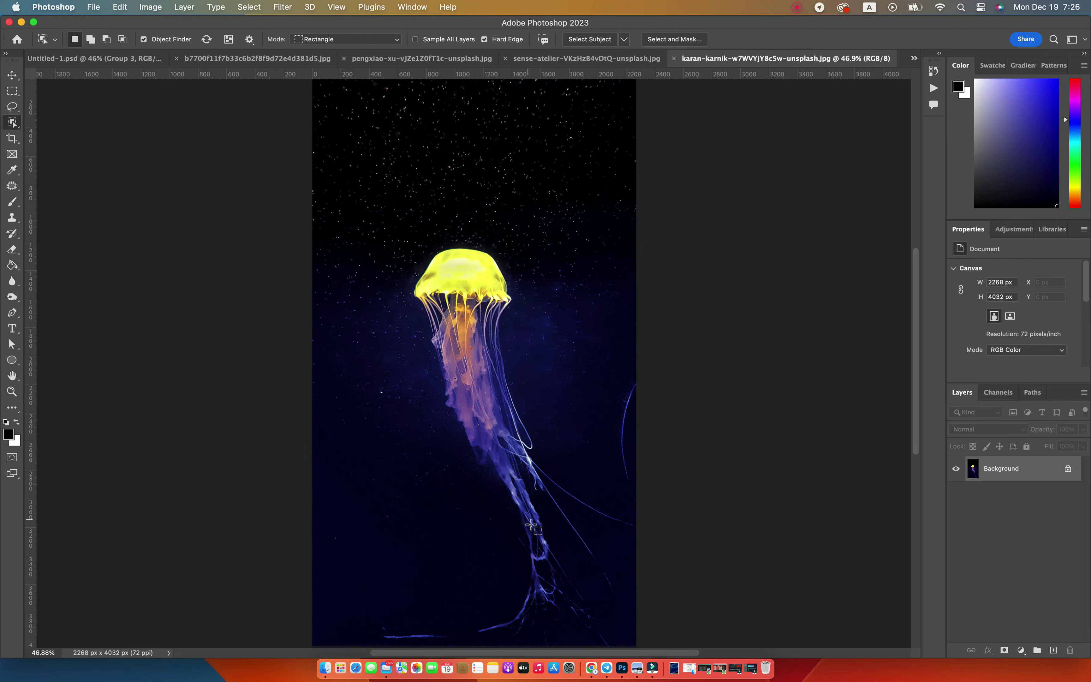
{"action": "key", "text": "ctrl+alt+r"}
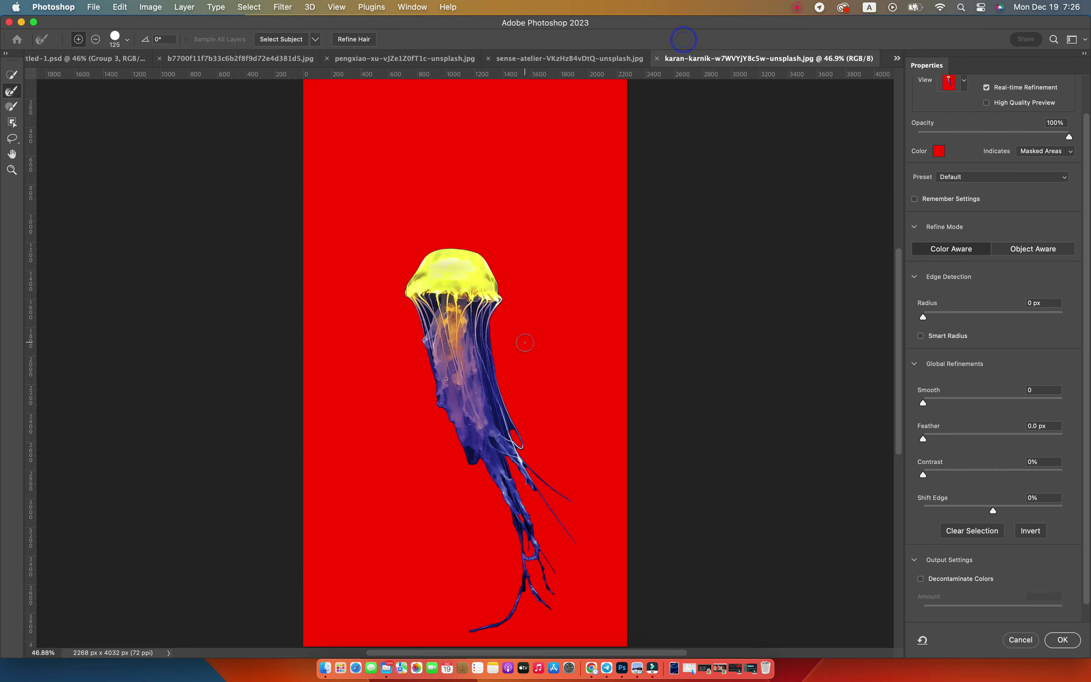
{"action": "key", "text": "z"}
{"action": "scroll", "coordinate": [439, 342], "scroll_direction": "up", "scroll_amount": 2}
{"action": "left_click_drag", "start_coordinate": [439, 342], "coordinate": [433, 328]}
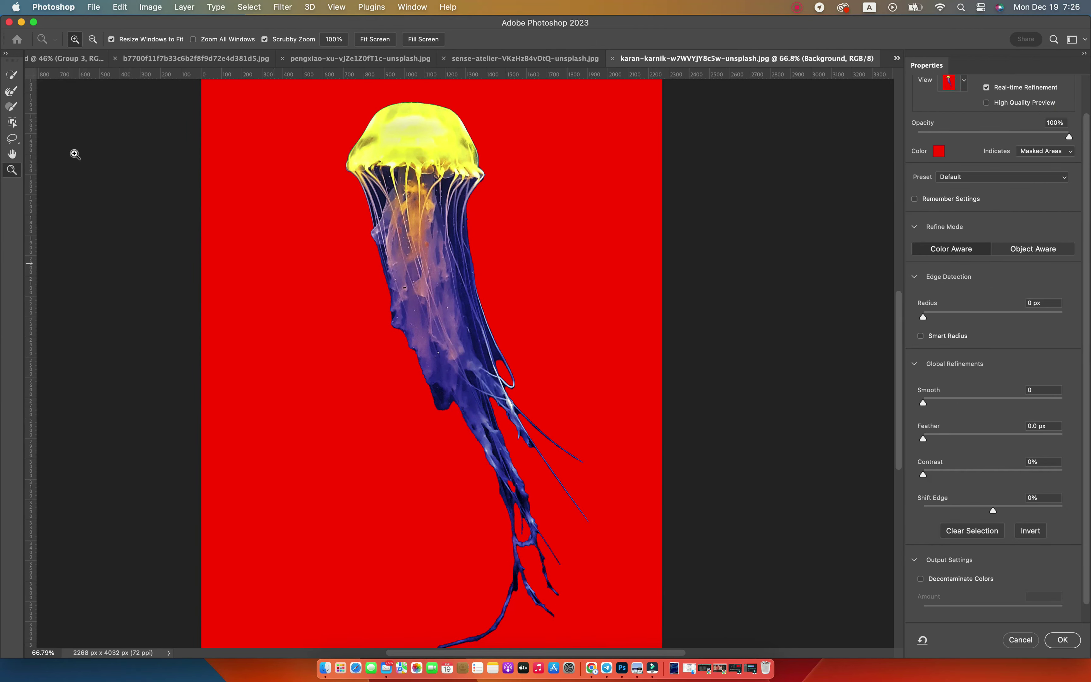
{"action": "key", "text": "r"}
{"action": "left_click_drag", "start_coordinate": [498, 354], "coordinate": [401, 365]}
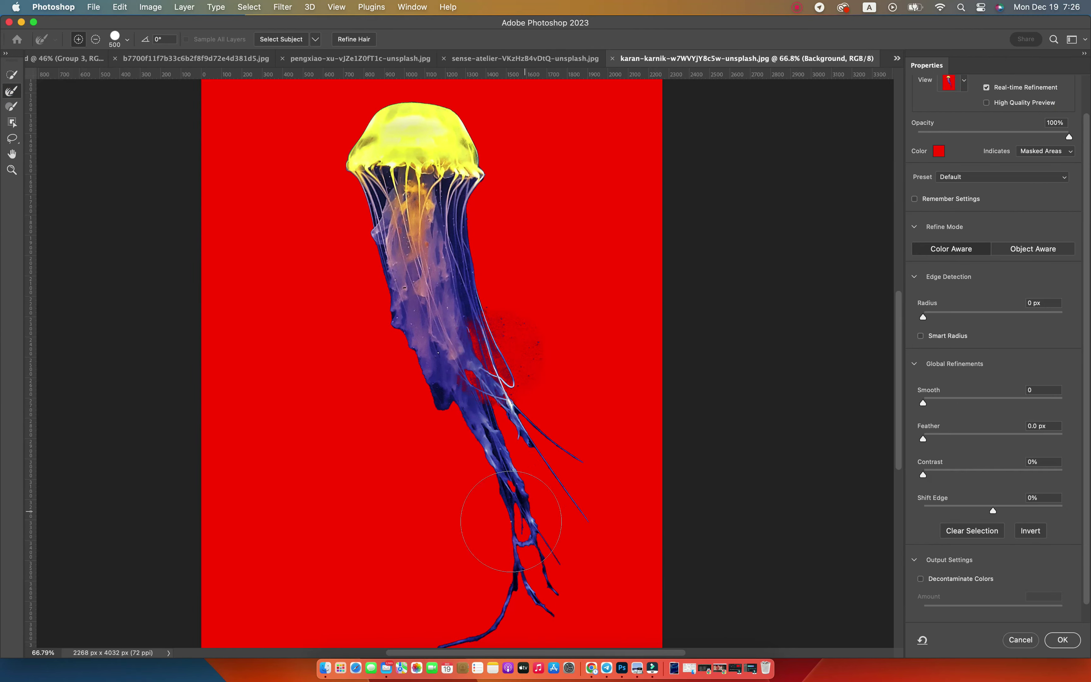
{"action": "mouse_move", "coordinate": [508, 497]}
{"action": "left_mouse_down"}
{"action": "mouse_move", "coordinate": [450, 237]}
{"action": "mouse_move", "coordinate": [383, 200]}
{"action": "mouse_move", "coordinate": [463, 363]}
{"action": "mouse_move", "coordinate": [575, 458]}
{"action": "mouse_move", "coordinate": [599, 539]}
{"action": "mouse_move", "coordinate": [456, 644]}
{"action": "mouse_move", "coordinate": [433, 361]}
{"action": "mouse_move", "coordinate": [508, 394]}
{"action": "left_mouse_up"}
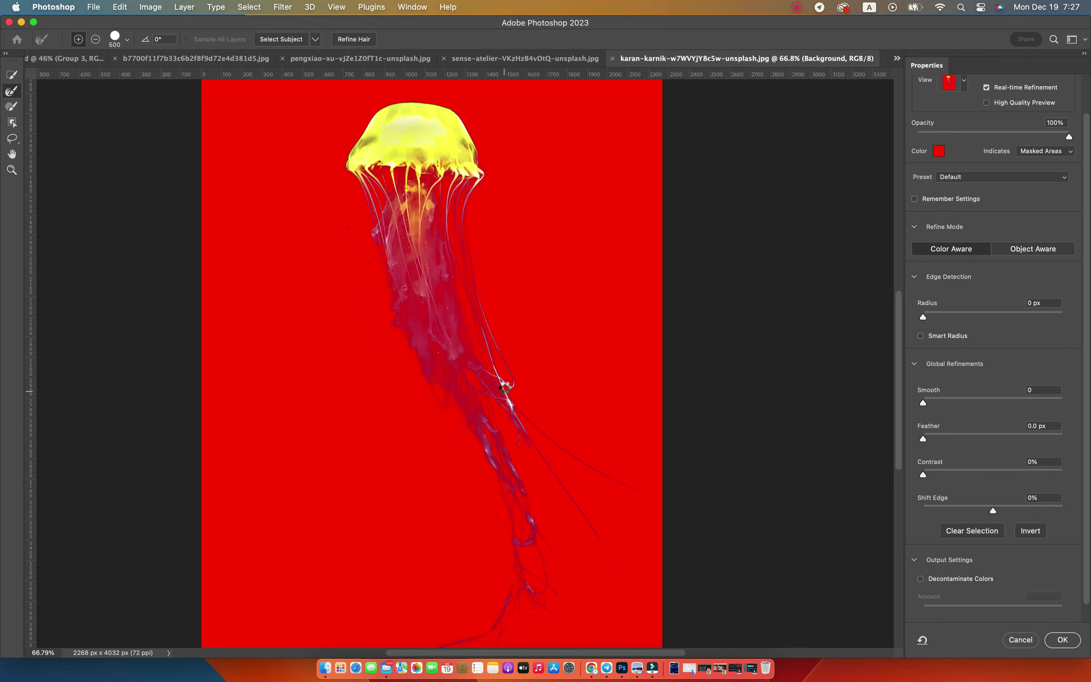
{"action": "left_click_drag", "start_coordinate": [489, 477], "coordinate": [455, 493]}
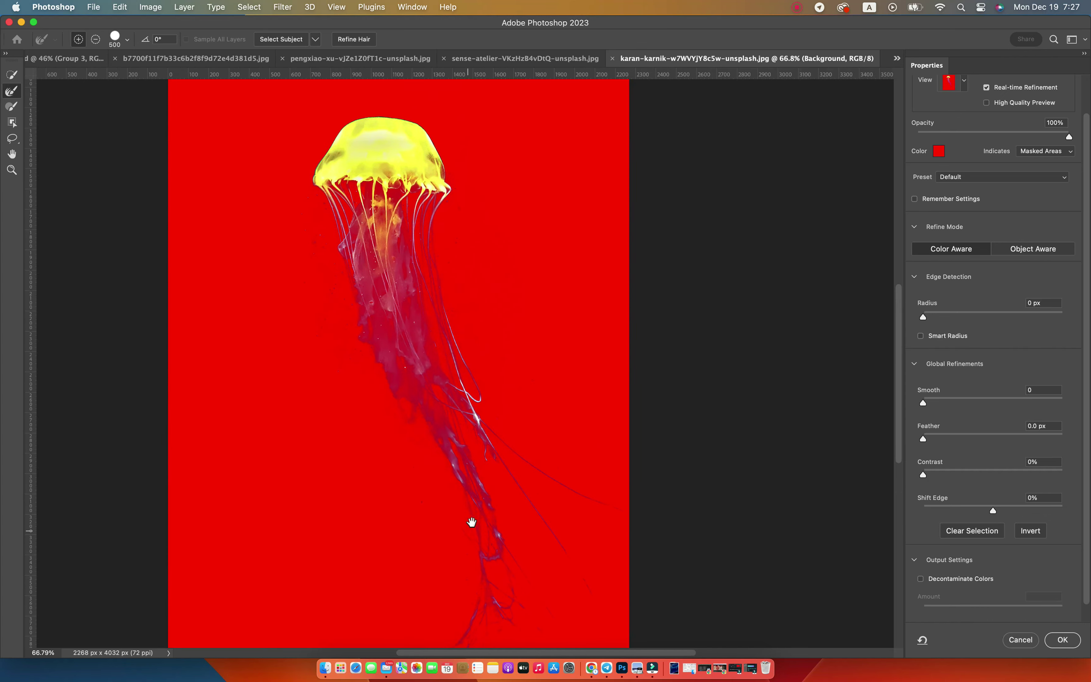
{"action": "left_click_drag", "start_coordinate": [408, 120], "coordinate": [353, 122]}
{"action": "left_click", "coordinate": [1061, 640]}
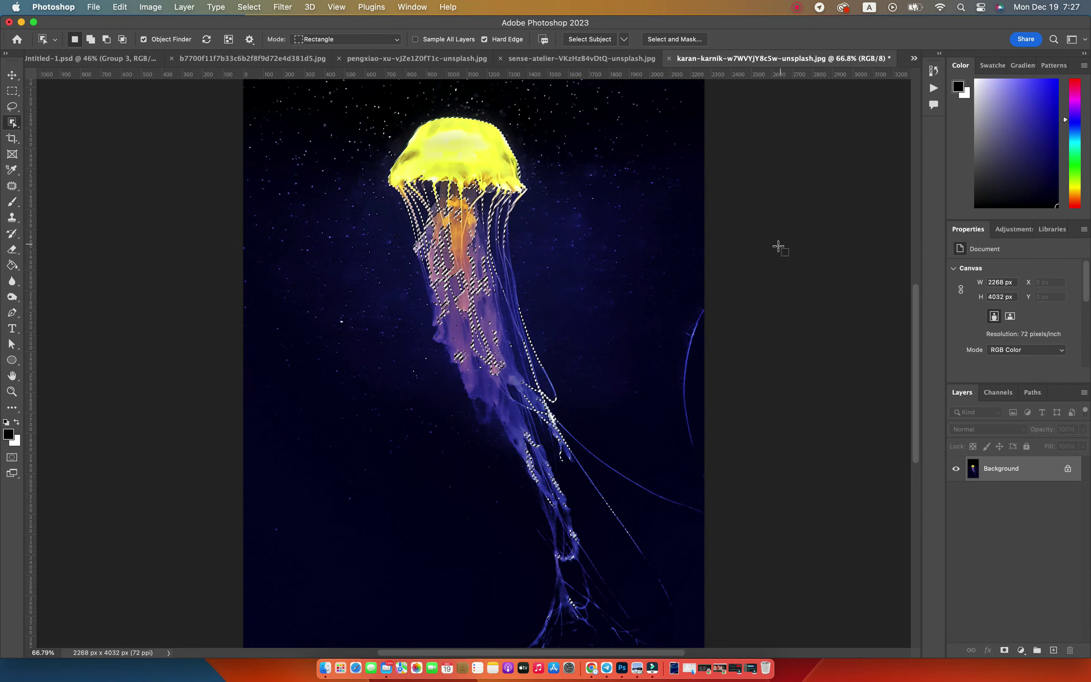
Step: Bring the jellyfish into the composition, rotate it onto its side and make it a Smart Object
{"action": "key", "text": "v"}
{"action": "mouse_move", "coordinate": [451, 293]}
{"action": "left_mouse_down"}
{"action": "mouse_move", "coordinate": [487, 311]}
{"action": "mouse_move", "coordinate": [352, 243]}
{"action": "mouse_move", "coordinate": [353, 232]}
{"action": "left_mouse_up"}
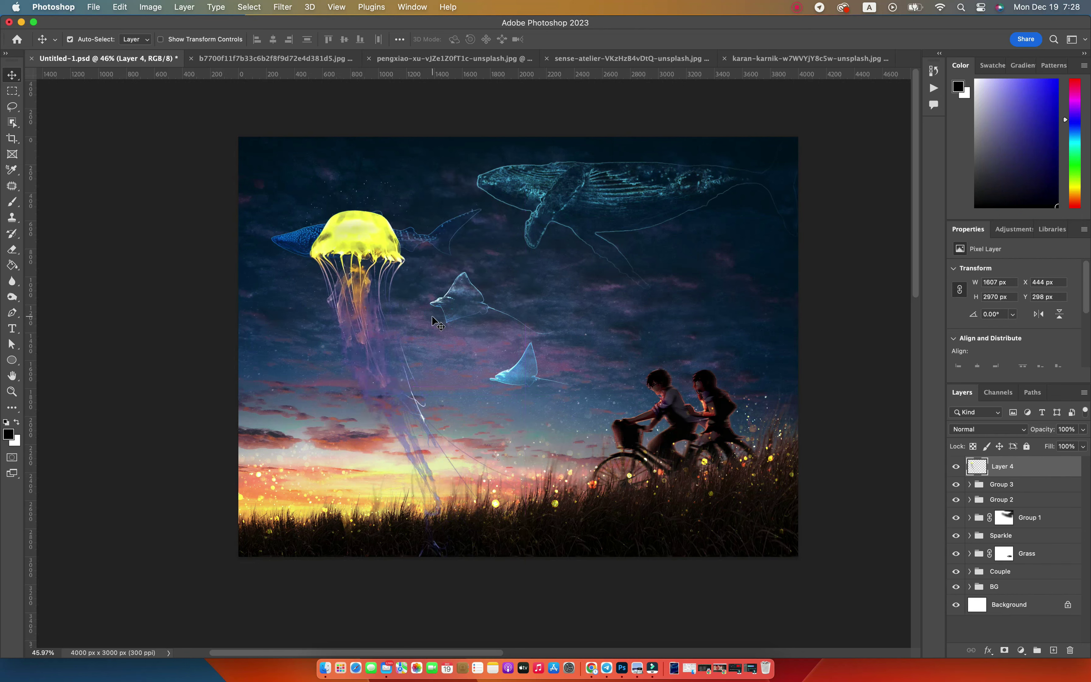
{"action": "key", "text": "ctrl+t"}
{"action": "left_click_drag", "start_coordinate": [548, 591], "coordinate": [634, 240]}
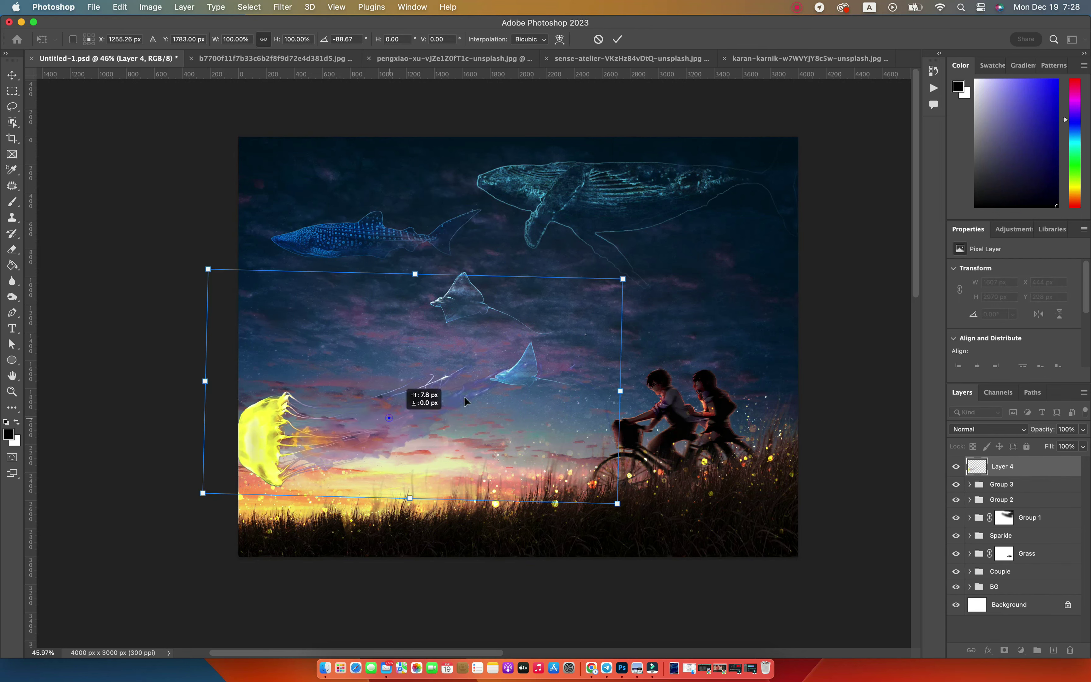
{"action": "left_click_drag", "start_coordinate": [433, 405], "coordinate": [570, 357]}
{"action": "key", "text": "Return"}
{"action": "right_click", "coordinate": [1015, 475]}
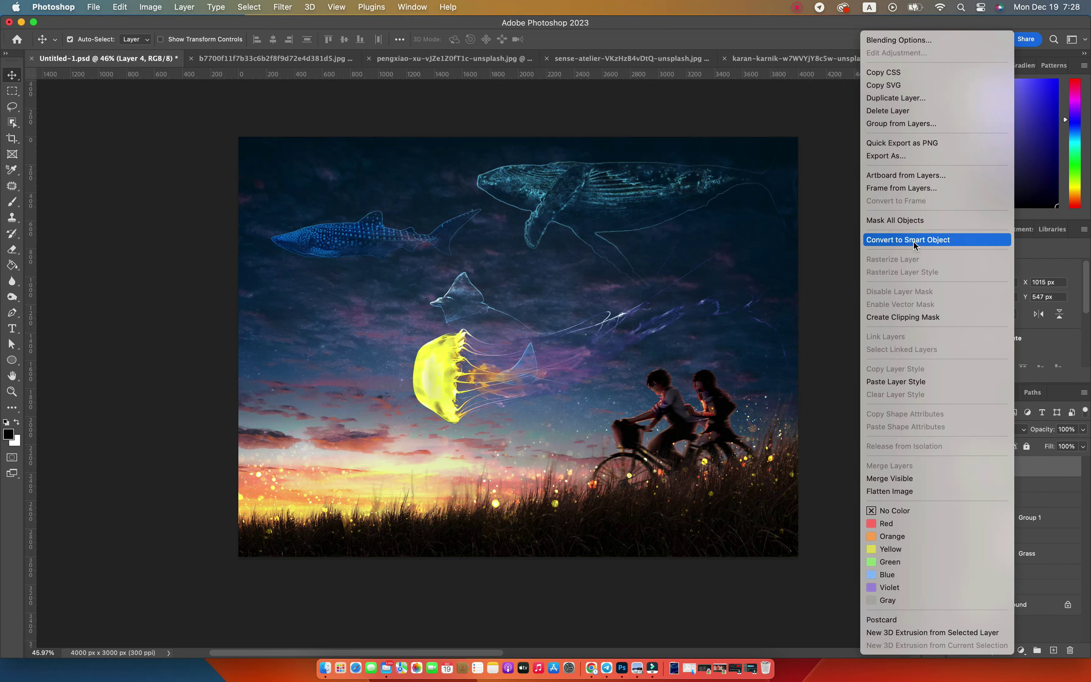
{"action": "left_click", "coordinate": [908, 239]}
Step: Shrink the jellyfish to about 30% and place it beside the couple
{"action": "key", "text": "ctrl+t"}
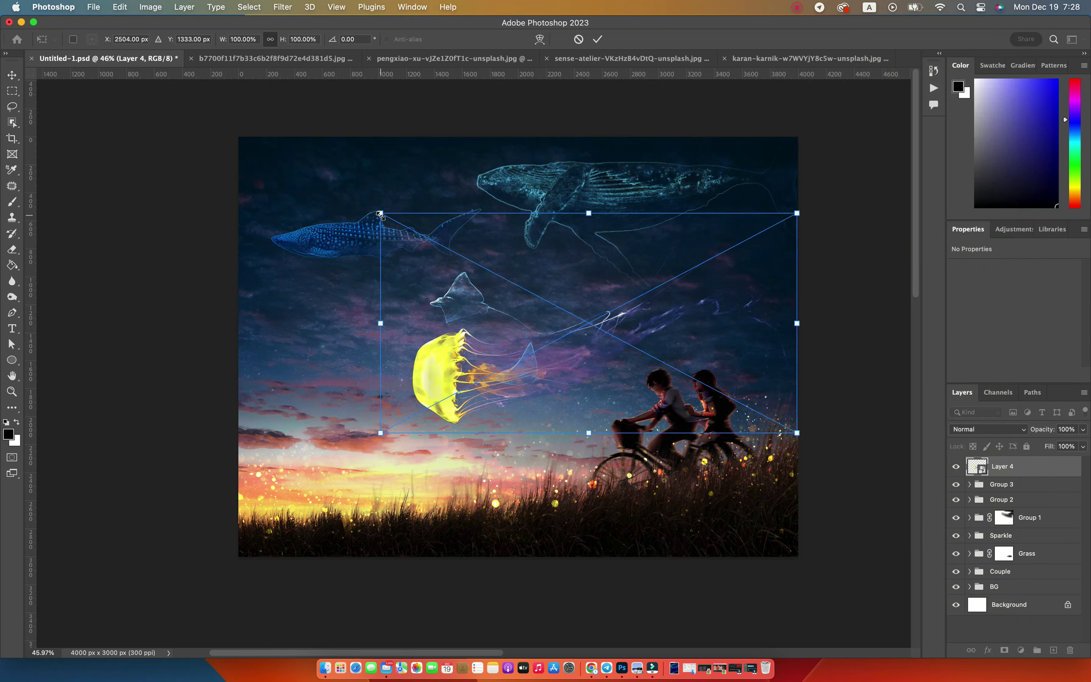
{"action": "left_click_drag", "start_coordinate": [381, 213], "coordinate": [596, 327]}
{"action": "left_click_drag", "start_coordinate": [620, 395], "coordinate": [582, 375]}
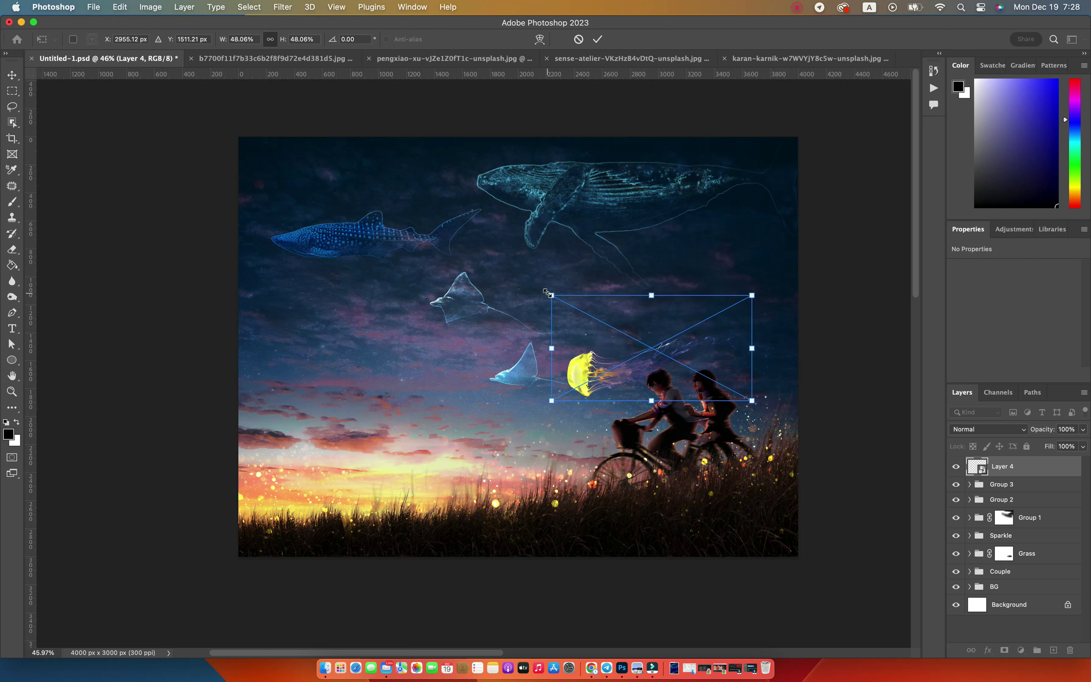
{"action": "left_click_drag", "start_coordinate": [552, 295], "coordinate": [626, 334]}
{"action": "left_click_drag", "start_coordinate": [643, 384], "coordinate": [592, 378]}
{"action": "key", "text": "Return"}
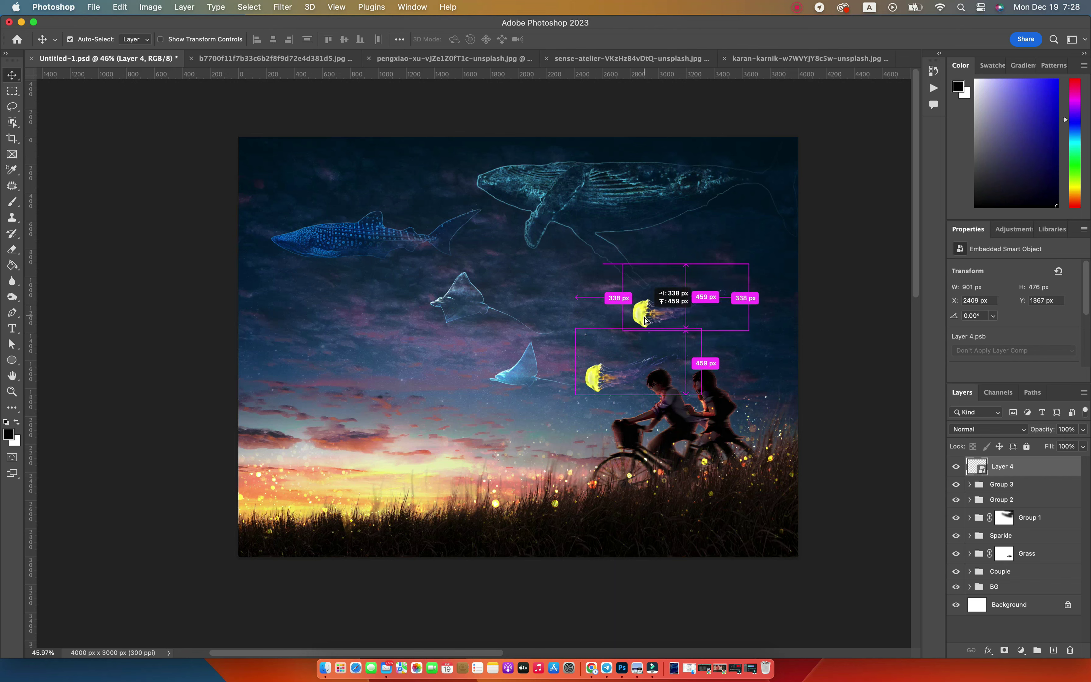
Step: Duplicate the jellyfish upward and rescale the copy to about 36.66%
{"action": "left_click_drag", "start_coordinate": [599, 383], "coordinate": [649, 316]}
{"action": "key", "text": "ctrl+t"}
{"action": "left_click_drag", "start_coordinate": [623, 263], "coordinate": [596, 250]}
{"action": "left_click_drag", "start_coordinate": [645, 312], "coordinate": [652, 325]}
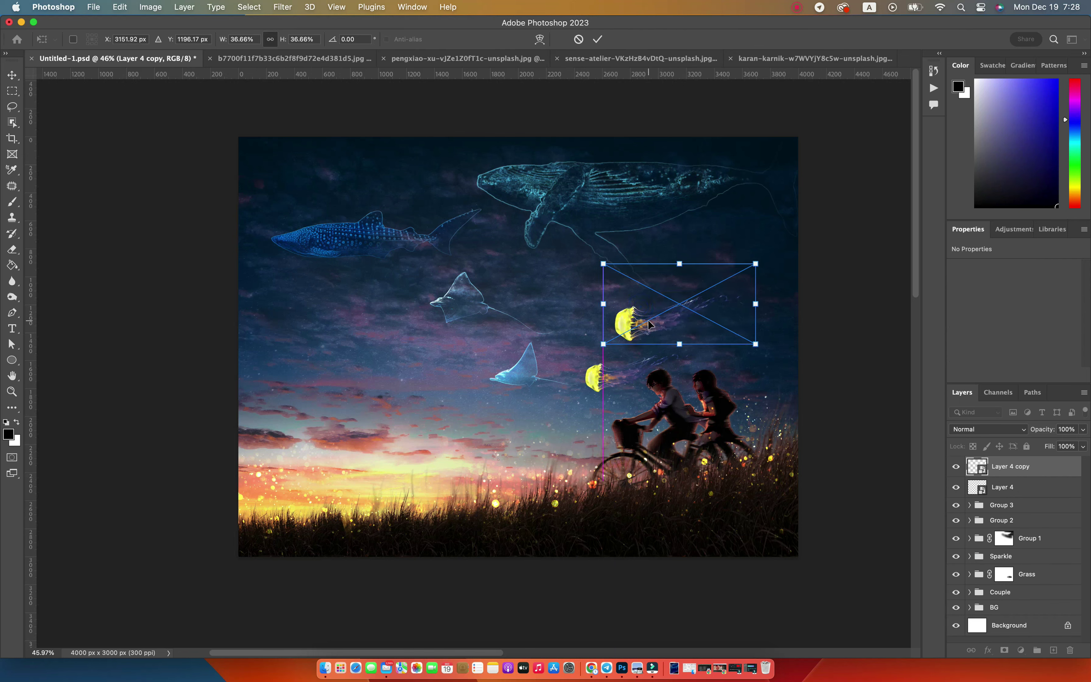
{"action": "key", "text": "Return"}
Step: Flip the jellyfish copy vertically and nudge it down and right
{"action": "key", "text": "ctrl+t"}
{"action": "right_click", "coordinate": [664, 328]}
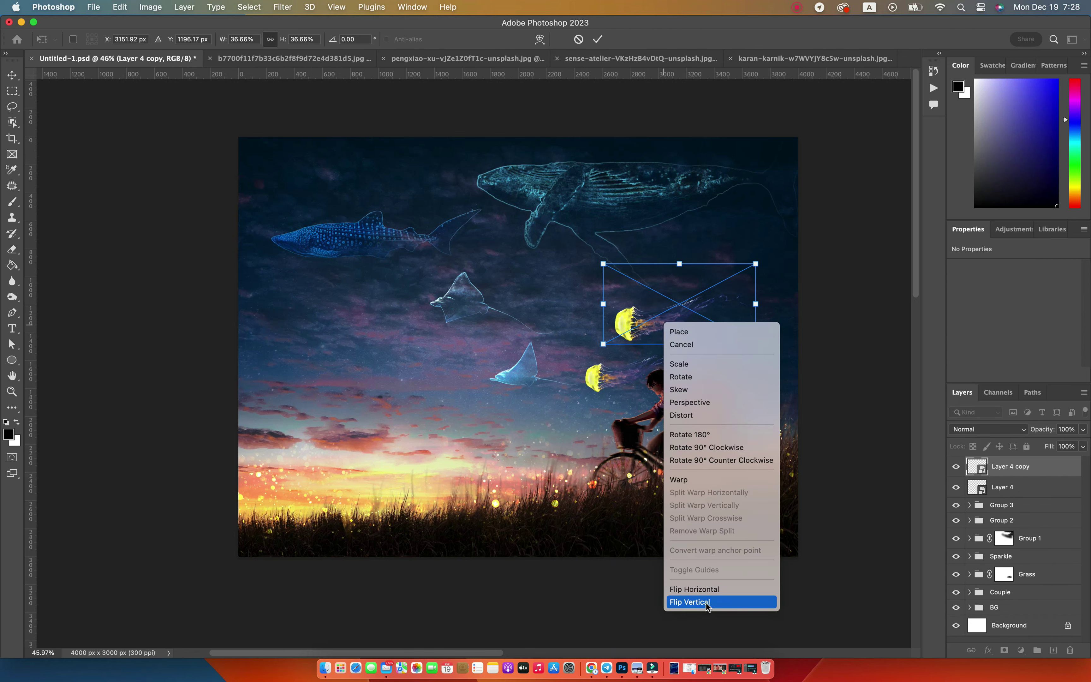
{"action": "left_click", "coordinate": [690, 602]}
{"action": "left_click_drag", "start_coordinate": [682, 301], "coordinate": [685, 331]}
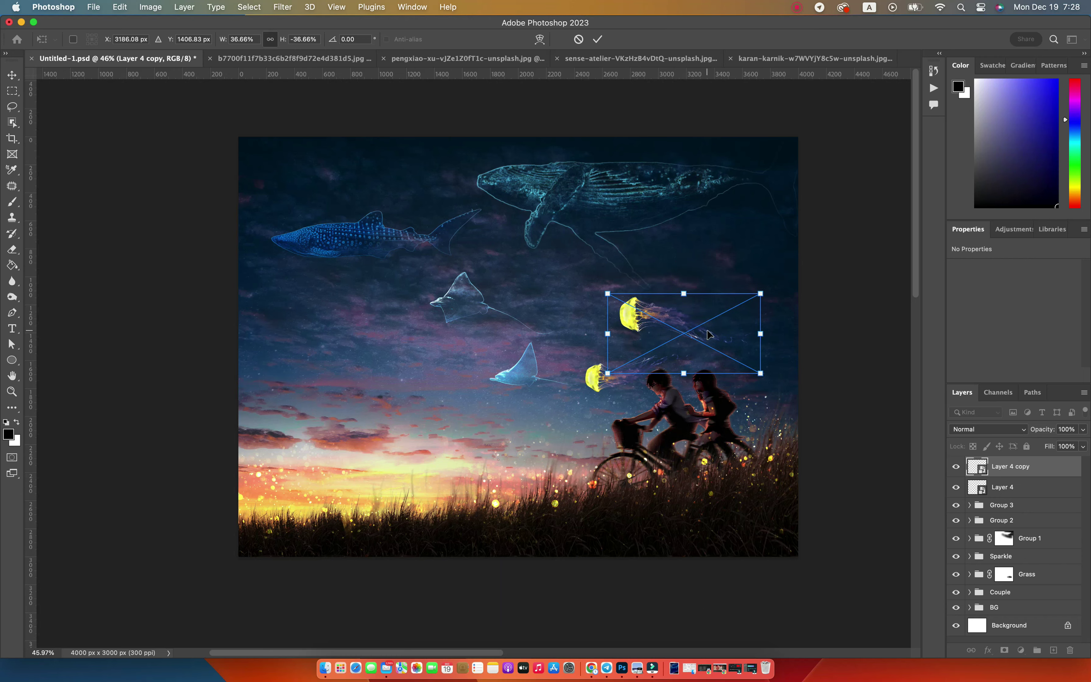
{"action": "scroll", "coordinate": [685, 330], "scroll_direction": "up", "scroll_amount": 2}
{"action": "scroll", "coordinate": [676, 325], "scroll_direction": "up", "scroll_amount": 3}
{"action": "scroll", "coordinate": [653, 316], "scroll_direction": "up", "scroll_amount": 3}
Step: Warp the copy's bell and tentacle ends, then duplicate it to the right
{"action": "right_click", "coordinate": [644, 309]}
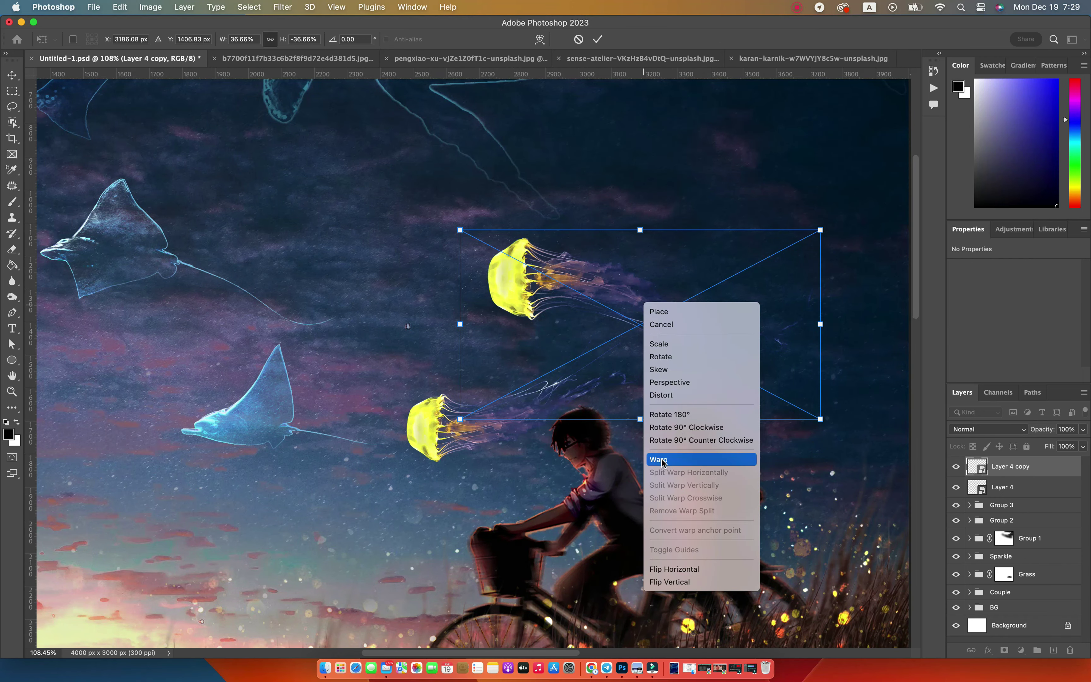
{"action": "left_click", "coordinate": [658, 457]}
{"action": "left_click_drag", "start_coordinate": [804, 226], "coordinate": [790, 360]}
{"action": "left_click_drag", "start_coordinate": [819, 419], "coordinate": [798, 357]}
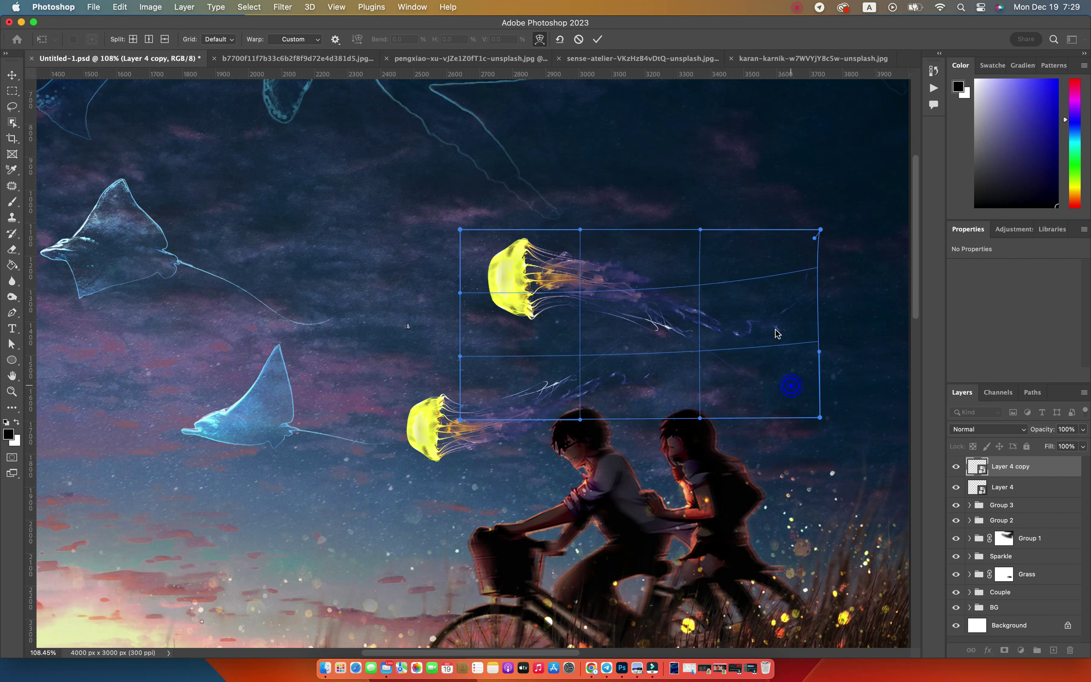
{"action": "left_click_drag", "start_coordinate": [821, 230], "coordinate": [730, 196]}
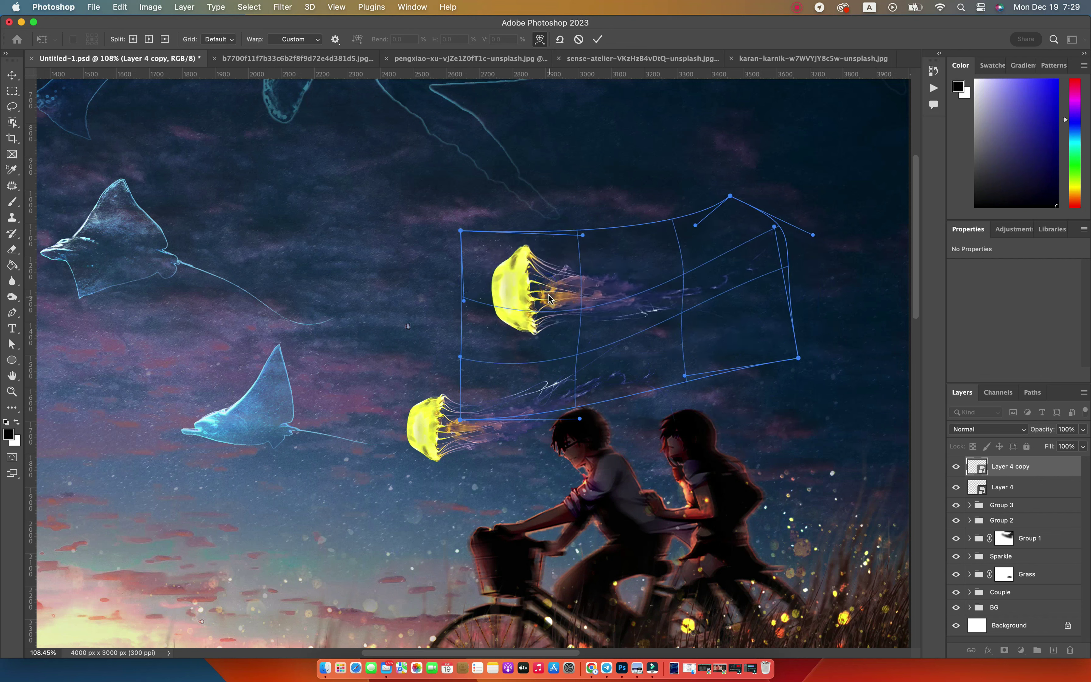
{"action": "left_click_drag", "start_coordinate": [460, 229], "coordinate": [465, 262]}
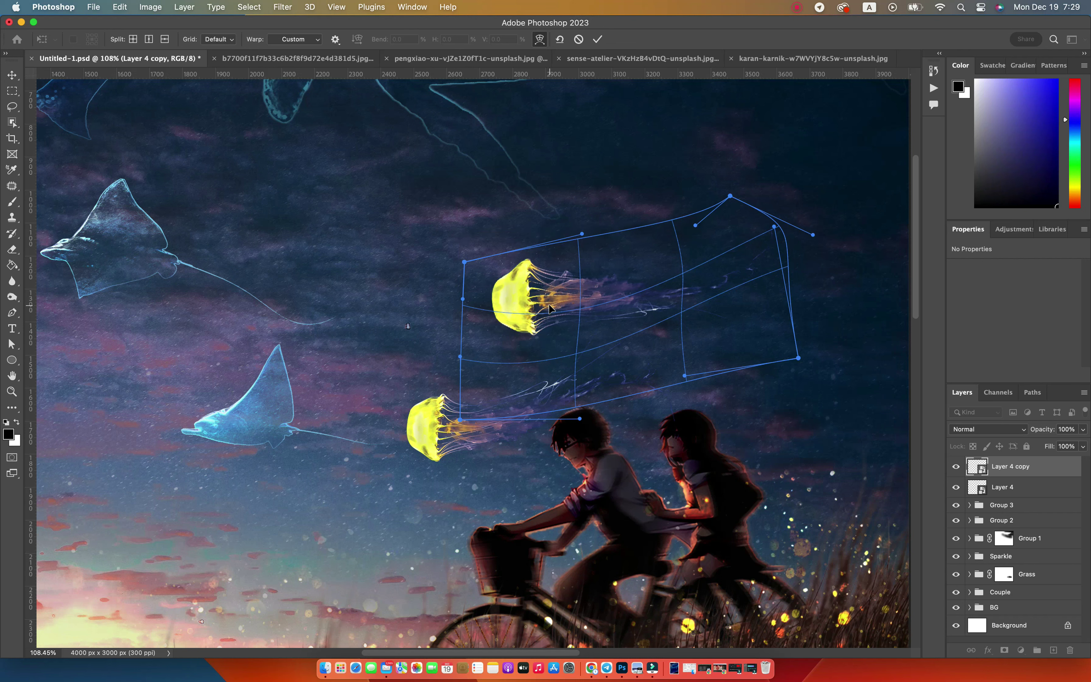
{"action": "key", "text": "Return"}
{"action": "scroll", "coordinate": [451, 320], "scroll_direction": "right", "scroll_amount": 5}
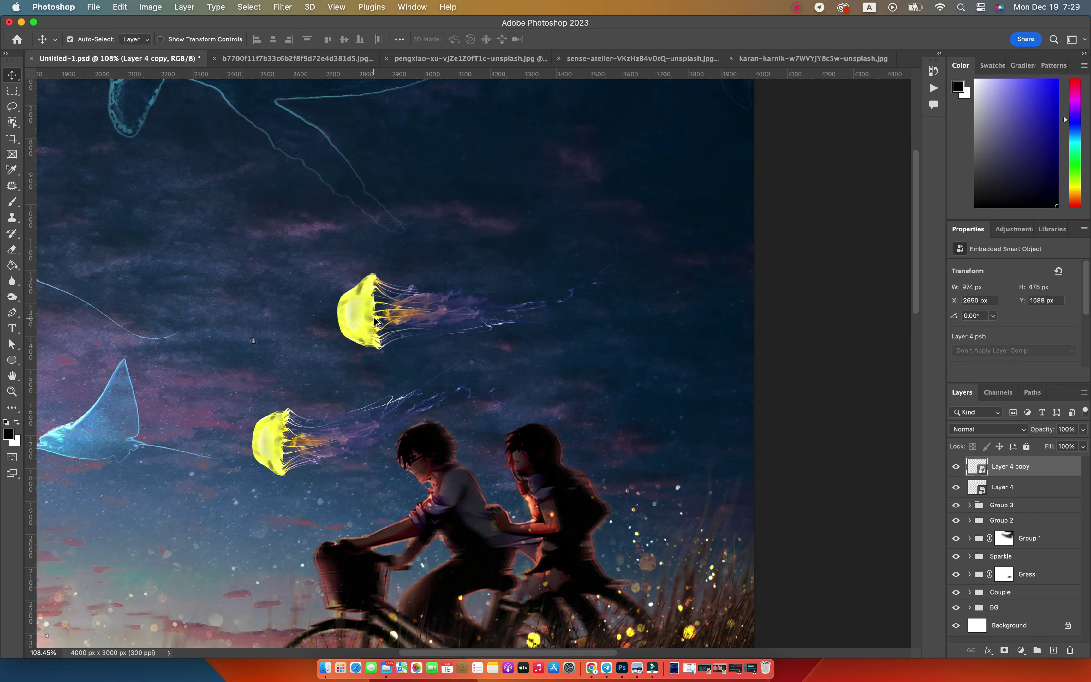
{"action": "left_click_drag", "start_coordinate": [375, 321], "coordinate": [592, 367]}
Step: Shrink the third jellyfish and move it up and to the right above the couple
{"action": "key", "text": "ctrl+t"}
{"action": "left_click_drag", "start_coordinate": [809, 290], "coordinate": [706, 353]}
{"action": "left_click_drag", "start_coordinate": [582, 418], "coordinate": [608, 377]}
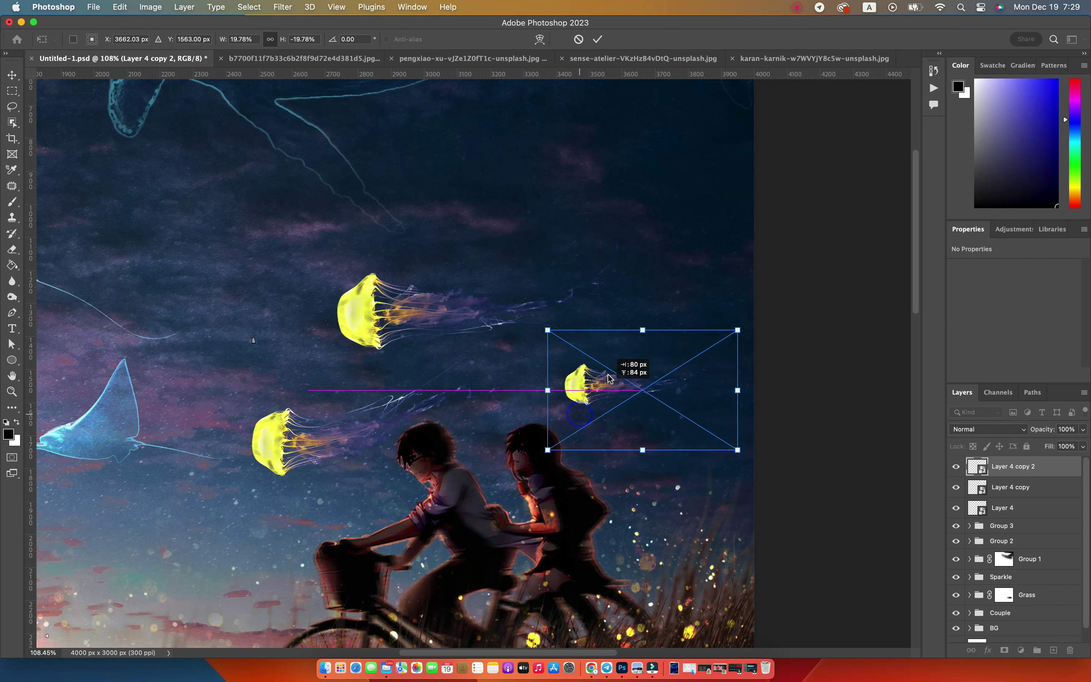
{"action": "key", "text": "Return"}
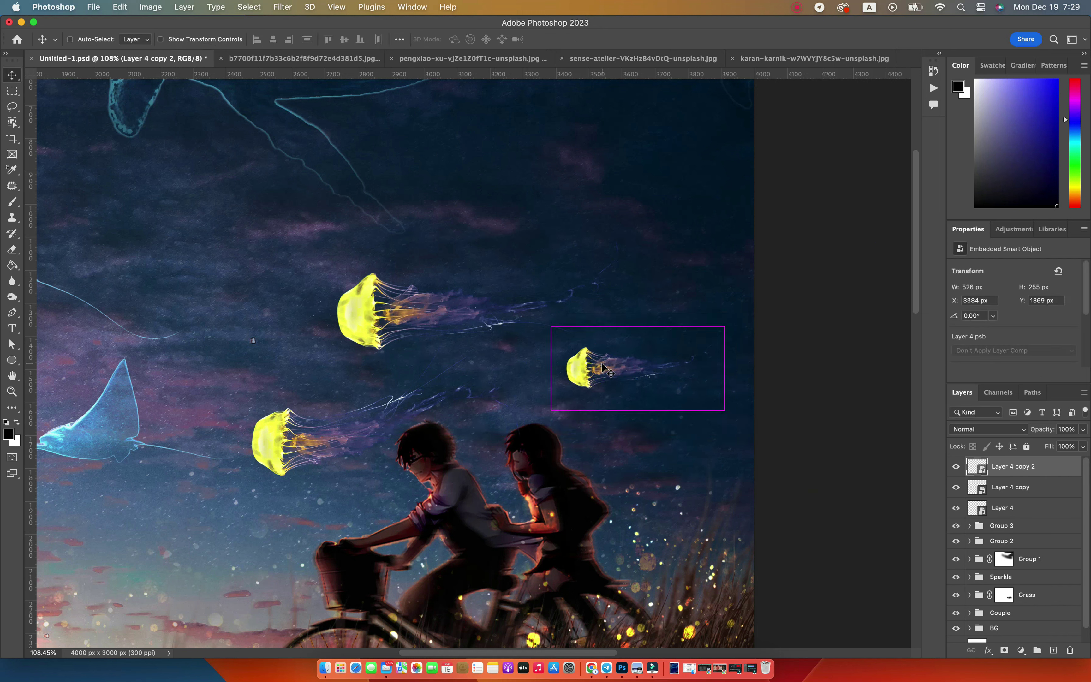
Step: Warp the small jellyfish so its tentacles bend upward
{"action": "key", "text": "cmd+t"}
{"action": "right_click", "coordinate": [609, 373]}
{"action": "left_click", "coordinate": [645, 591]}
{"action": "mouse_move", "coordinate": [703, 356]}
{"action": "left_mouse_down"}
{"action": "mouse_move", "coordinate": [723, 381]}
{"action": "mouse_move", "coordinate": [627, 374]}
{"action": "left_mouse_up"}
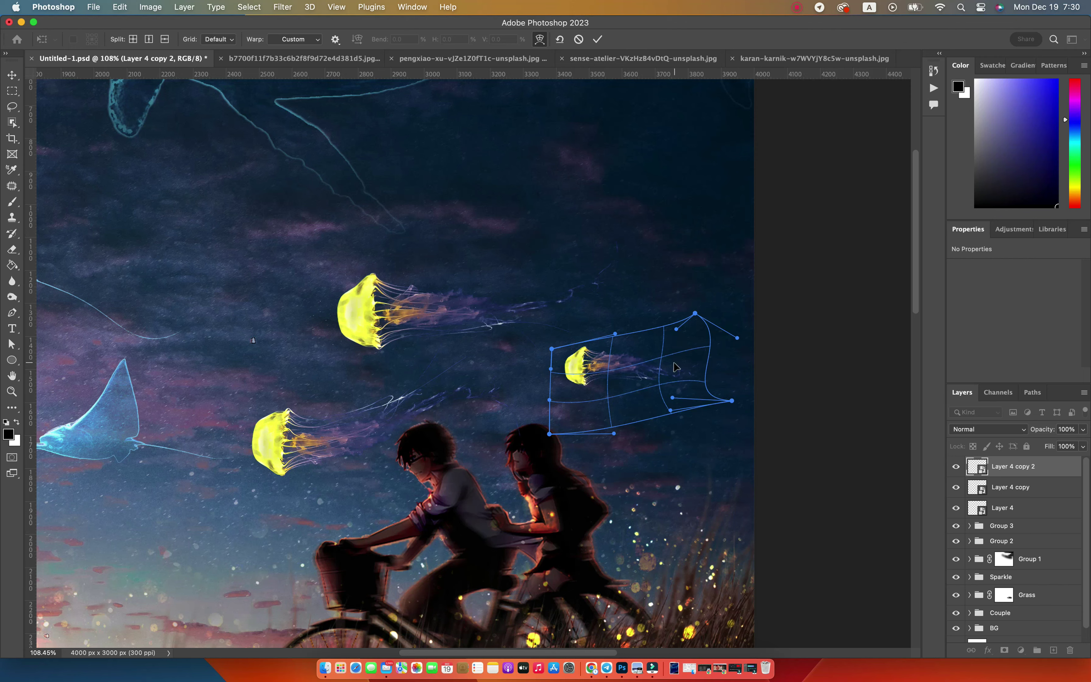
{"action": "key", "text": "Return"}
Step: Check the small jellyfish at a wider zoom and begin its Black & White conversion
{"action": "key", "text": "z"}
{"action": "mouse_move", "coordinate": [591, 344]}
{"action": "left_mouse_down"}
{"action": "mouse_move", "coordinate": [484, 365]}
{"action": "mouse_move", "coordinate": [510, 385]}
{"action": "left_mouse_up"}
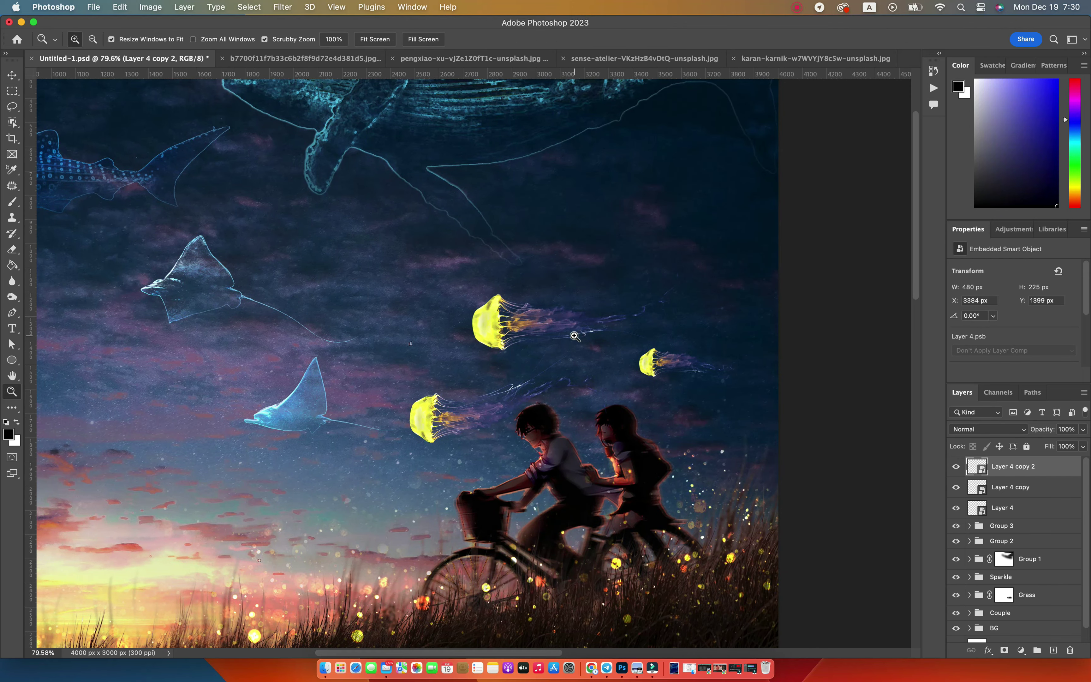
{"action": "left_click_drag", "start_coordinate": [569, 340], "coordinate": [585, 339]}
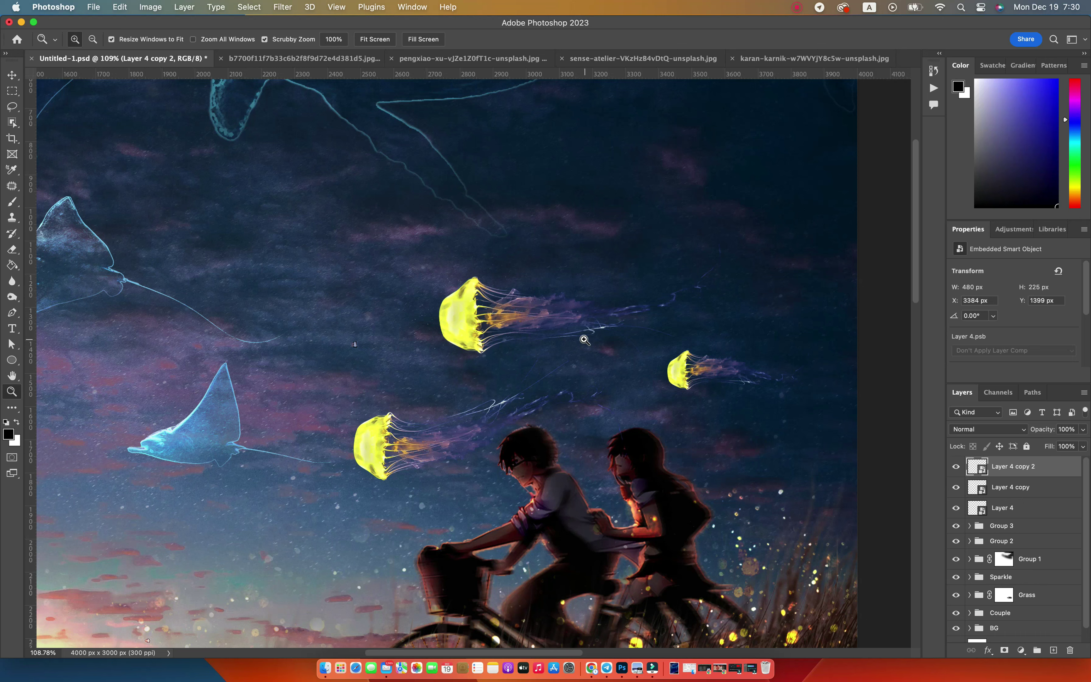
{"action": "key", "text": "v"}
{"action": "key", "text": "alt+shift+super+b"}
Step: Desaturate the jellyfish with Auto Black & White and tint it with a blue #0c9af4 Color Overlay
{"action": "left_click", "coordinate": [638, 220]}
{"action": "left_click", "coordinate": [638, 156]}
{"action": "right_click", "coordinate": [1048, 469]}
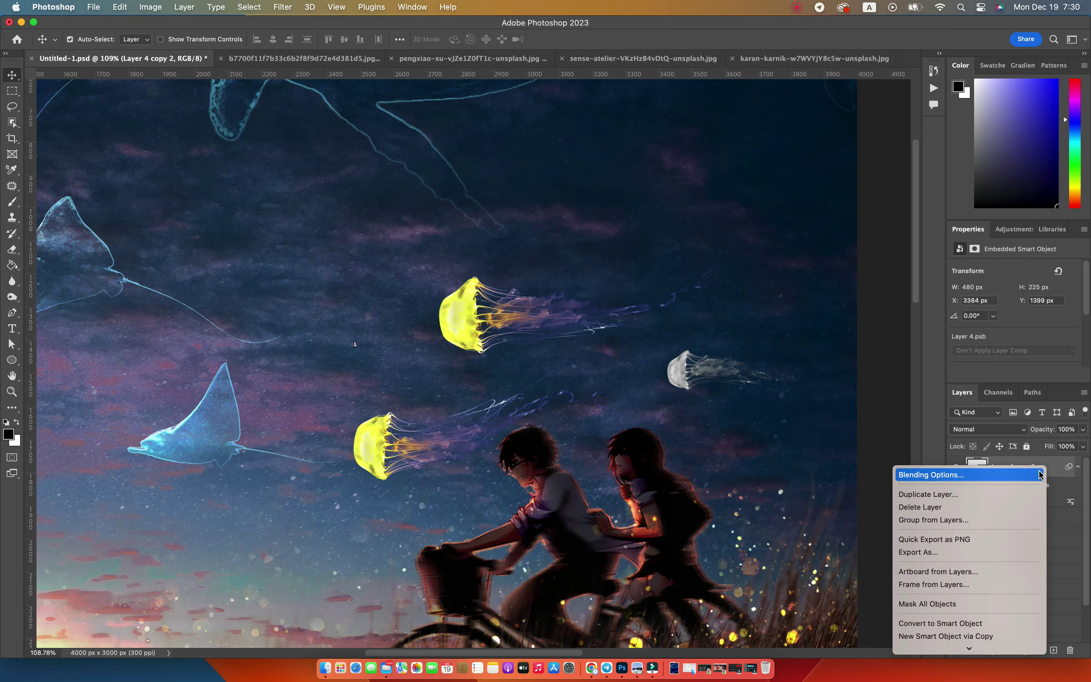
{"action": "left_click", "coordinate": [947, 472]}
{"action": "left_click", "coordinate": [669, 206]}
{"action": "left_click", "coordinate": [904, 85]}
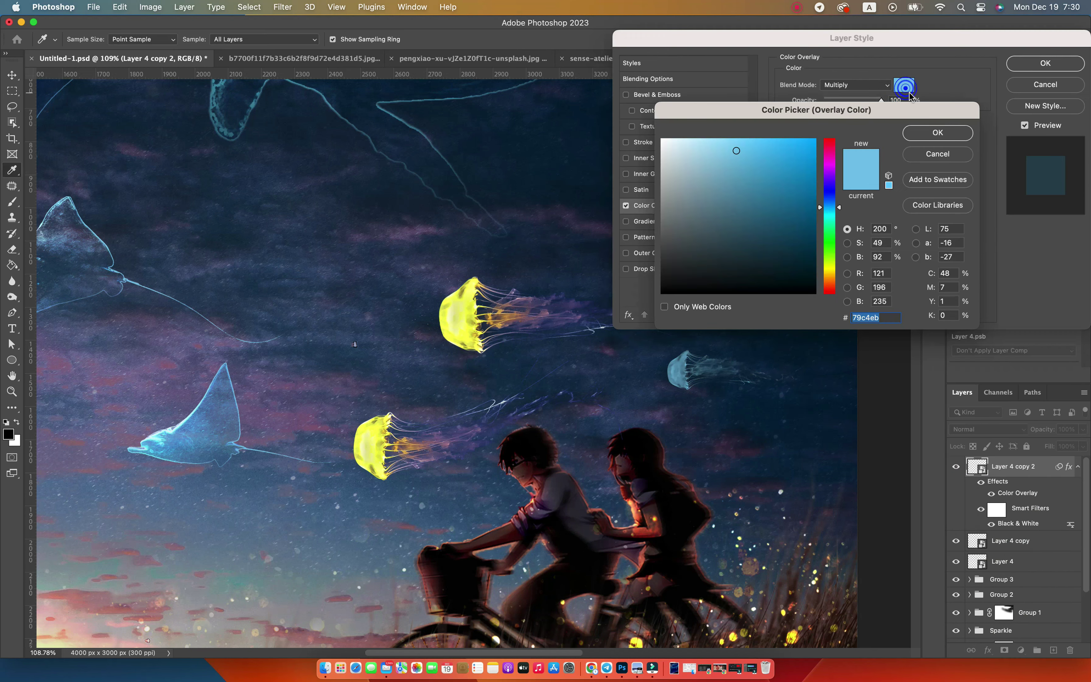
{"action": "left_click", "coordinate": [806, 151]}
{"action": "left_click", "coordinate": [808, 144]}
{"action": "left_click_drag", "start_coordinate": [832, 208], "coordinate": [832, 206]}
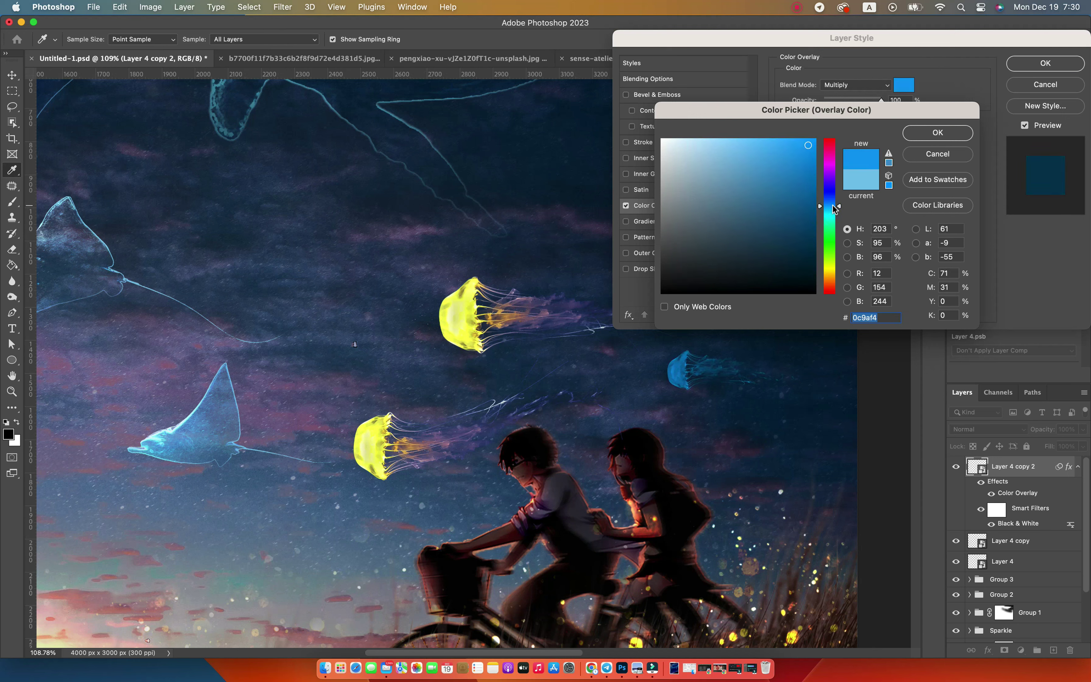
{"action": "left_click", "coordinate": [937, 134]}
{"action": "left_click", "coordinate": [1033, 72]}
Step: Duplicate the blue jellyfish as Layer 4 copy 3 with Linear Dodge (Add) blending so it glows
{"action": "key", "text": "v"}
{"action": "left_click_drag", "start_coordinate": [704, 370], "coordinate": [705, 370]}
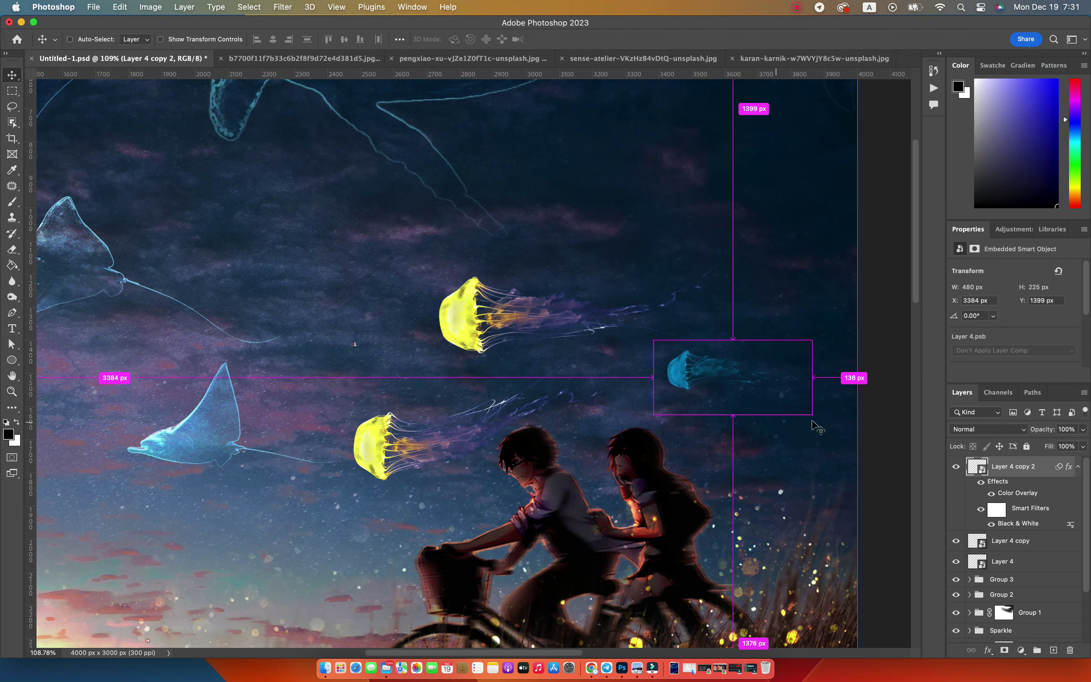
{"action": "left_click", "coordinate": [983, 429]}
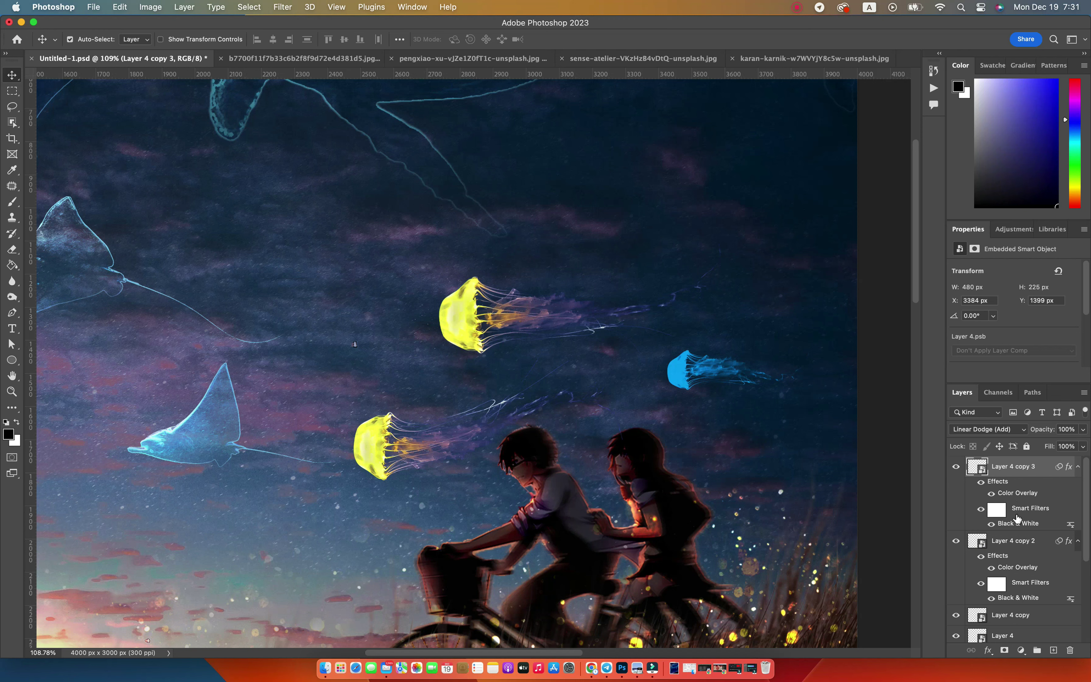
{"action": "left_click", "coordinate": [1010, 541]}
{"action": "left_click", "coordinate": [987, 429]}
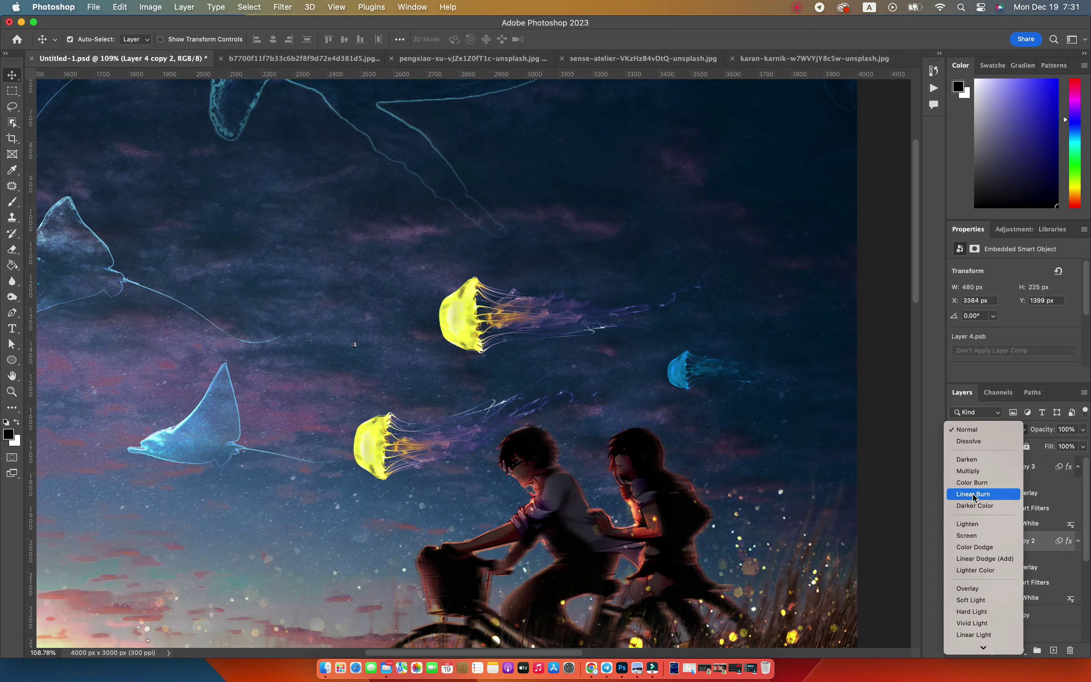
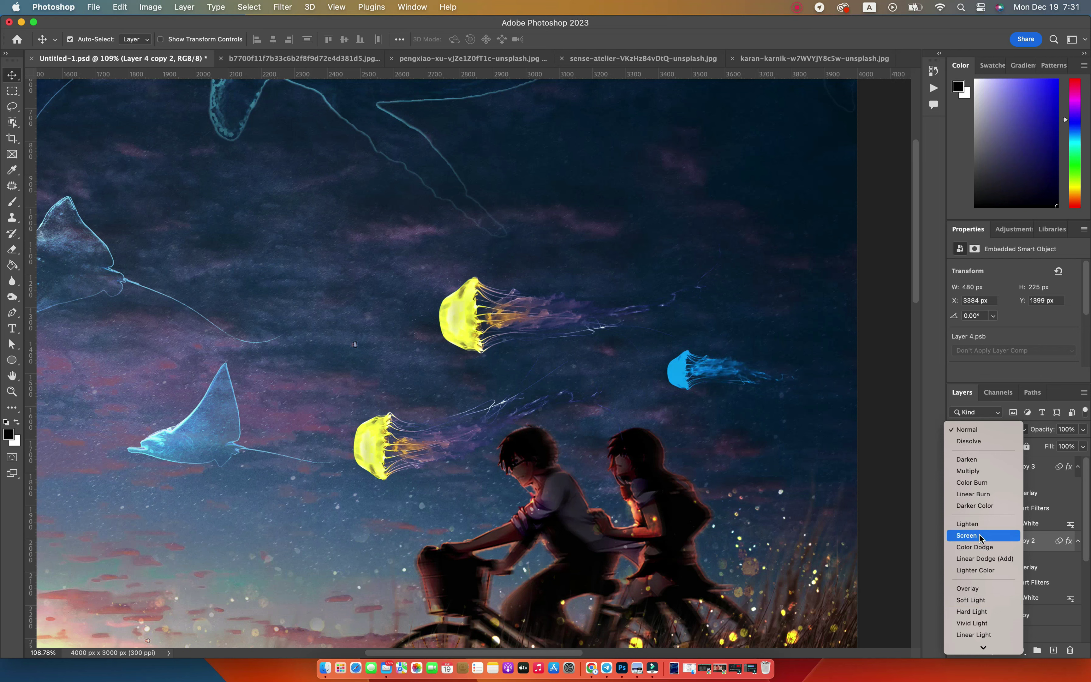
Step: Set Layer 4 copy 2 to Screen and hide Layer 4 copy 3's Color Overlay for a pale cyan jellyfish
{"action": "left_click", "coordinate": [980, 537]}
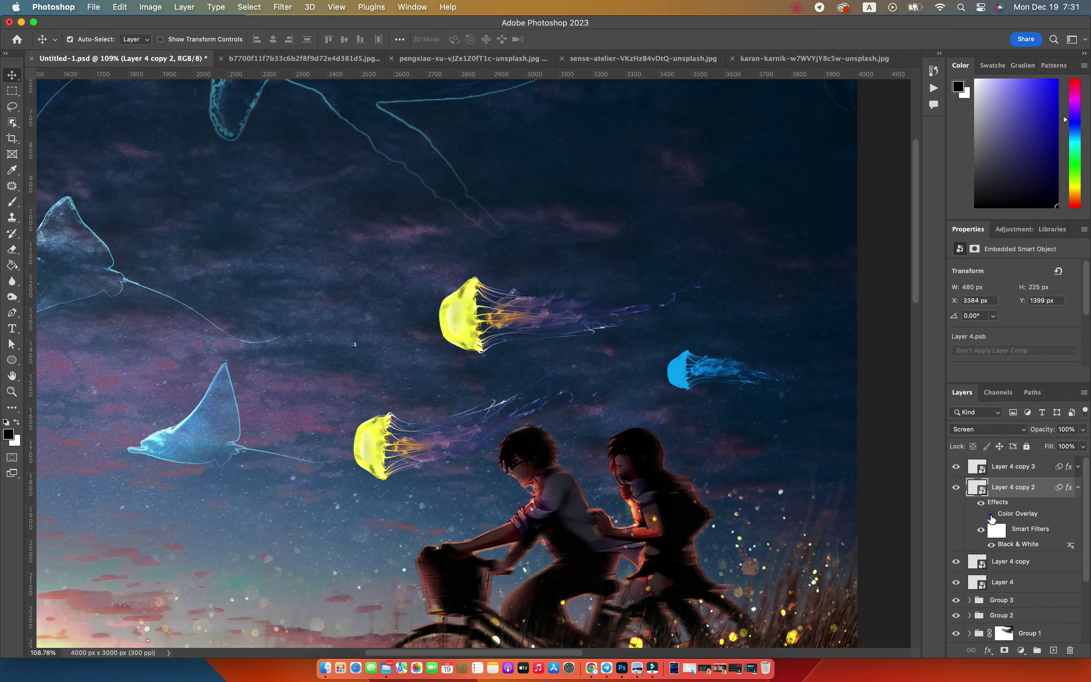
{"action": "left_click", "coordinate": [991, 516]}
{"action": "left_click", "coordinate": [982, 502]}
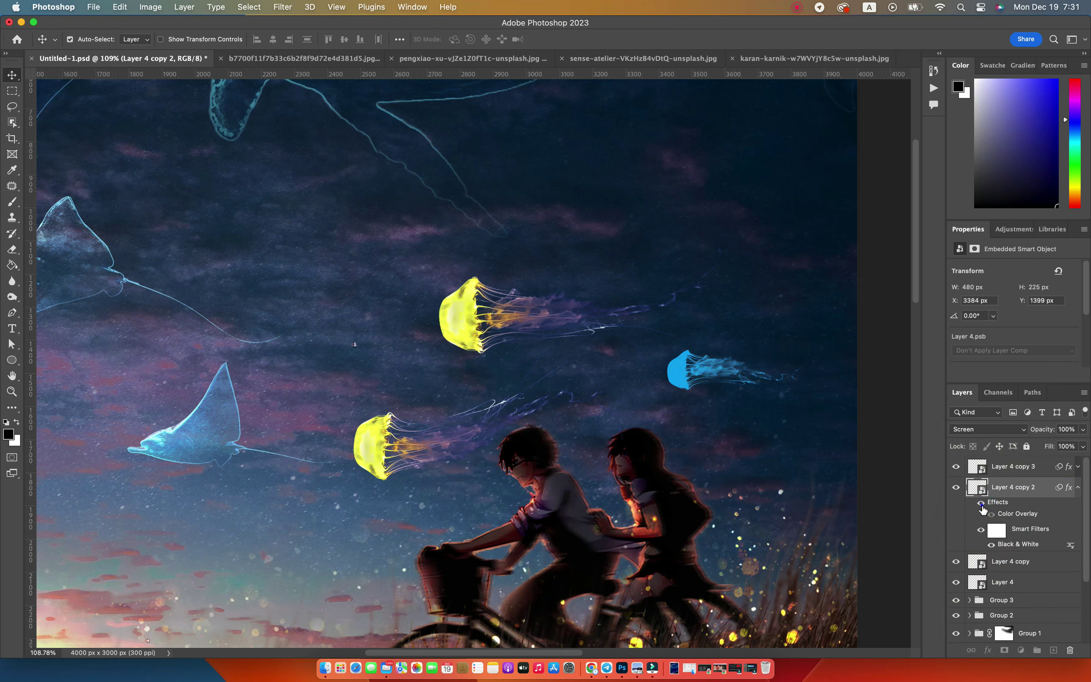
{"action": "left_click", "coordinate": [1079, 487]}
{"action": "left_click", "coordinate": [1078, 467]}
{"action": "left_click", "coordinate": [991, 493]}
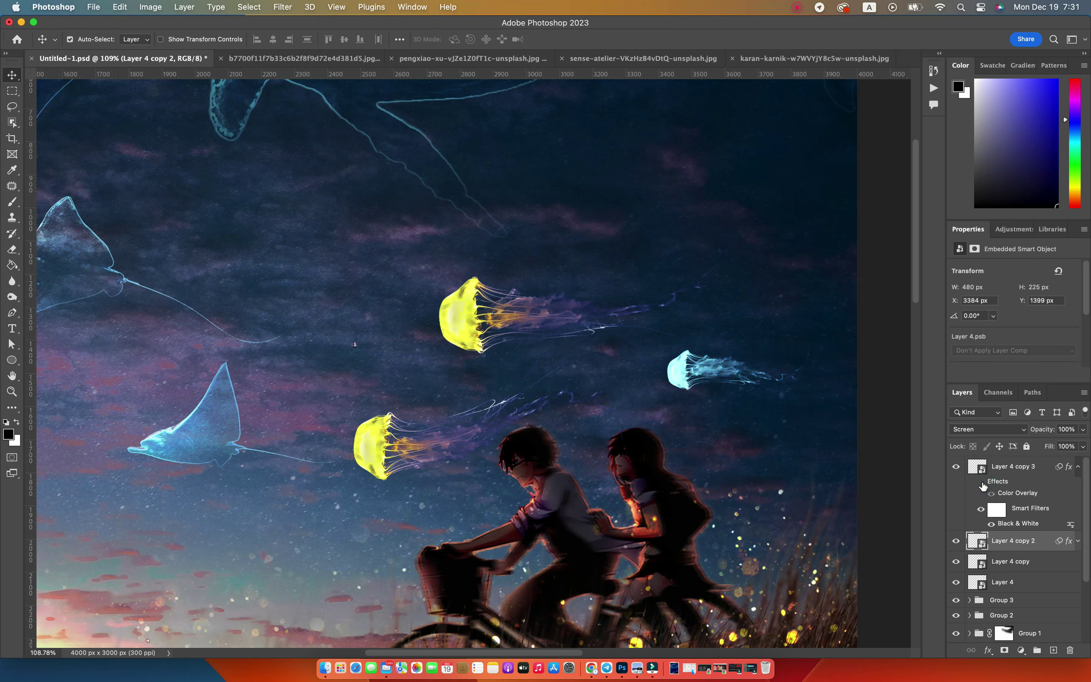
{"action": "left_click", "coordinate": [1079, 467]}
Step: Keep Layer 4 copy 3 in Linear Dodge (Add) at 98% opacity and add a layer mask
{"action": "left_click", "coordinate": [1009, 468]}
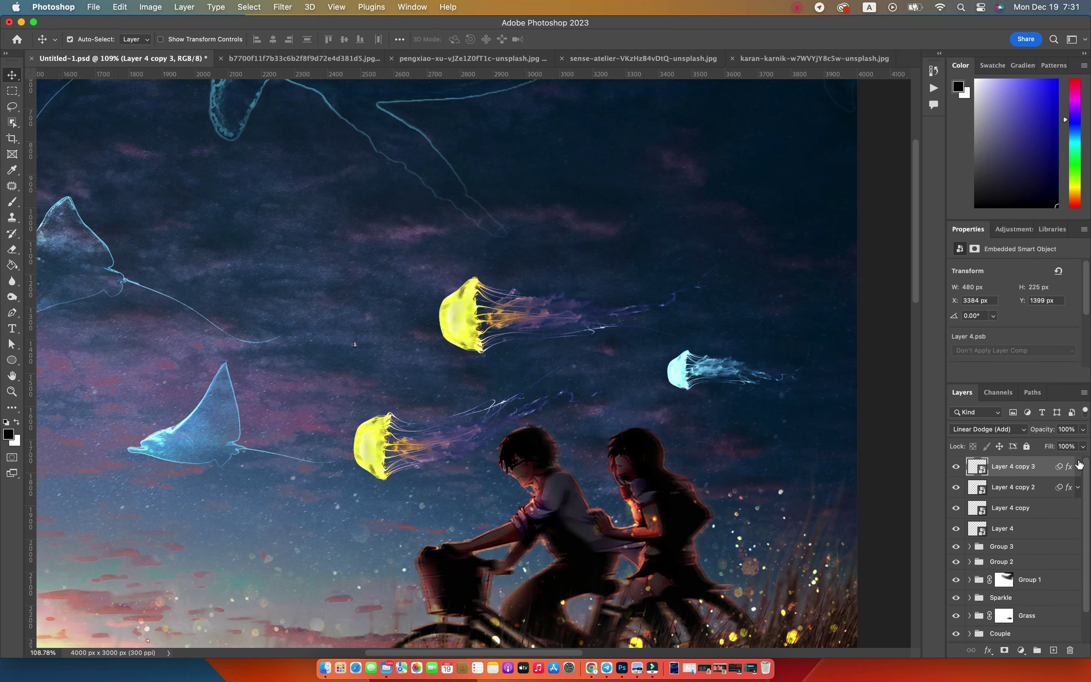
{"action": "left_click", "coordinate": [987, 429]}
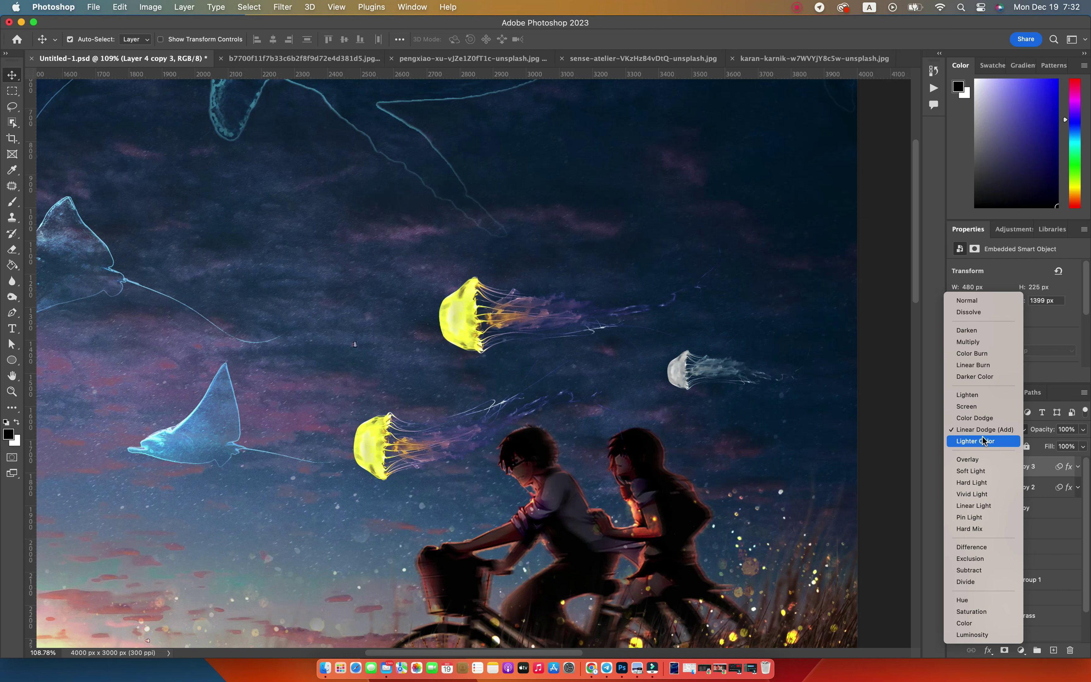
{"action": "left_click", "coordinate": [985, 429]}
{"action": "left_click", "coordinate": [1019, 487]}
{"action": "left_click", "coordinate": [956, 487]}
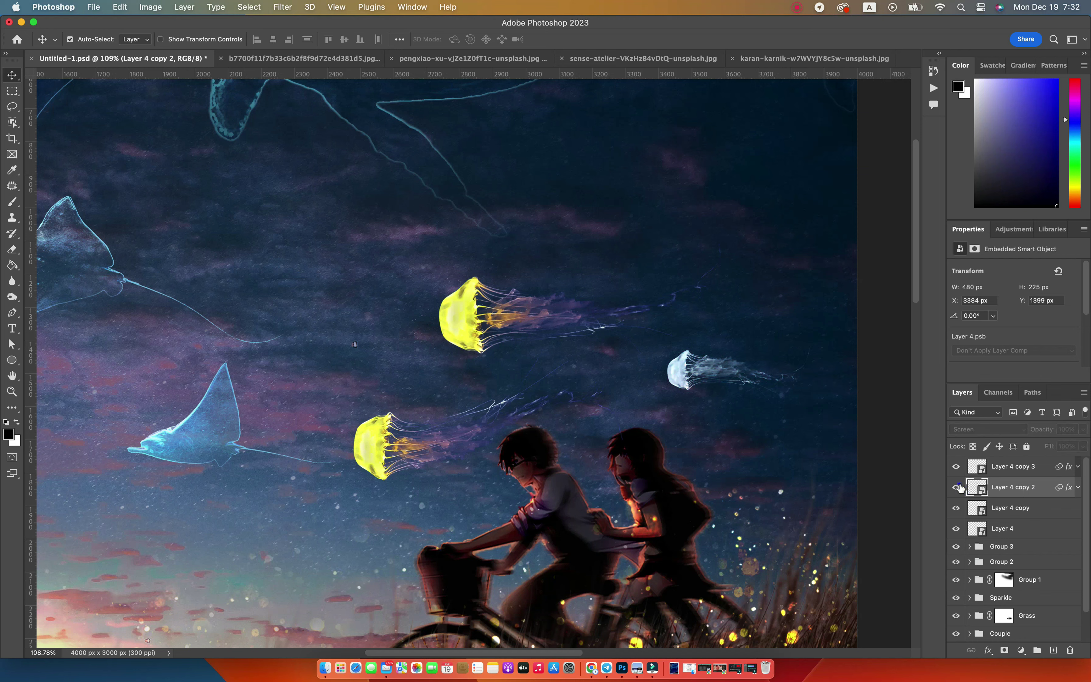
{"action": "left_click", "coordinate": [956, 487]}
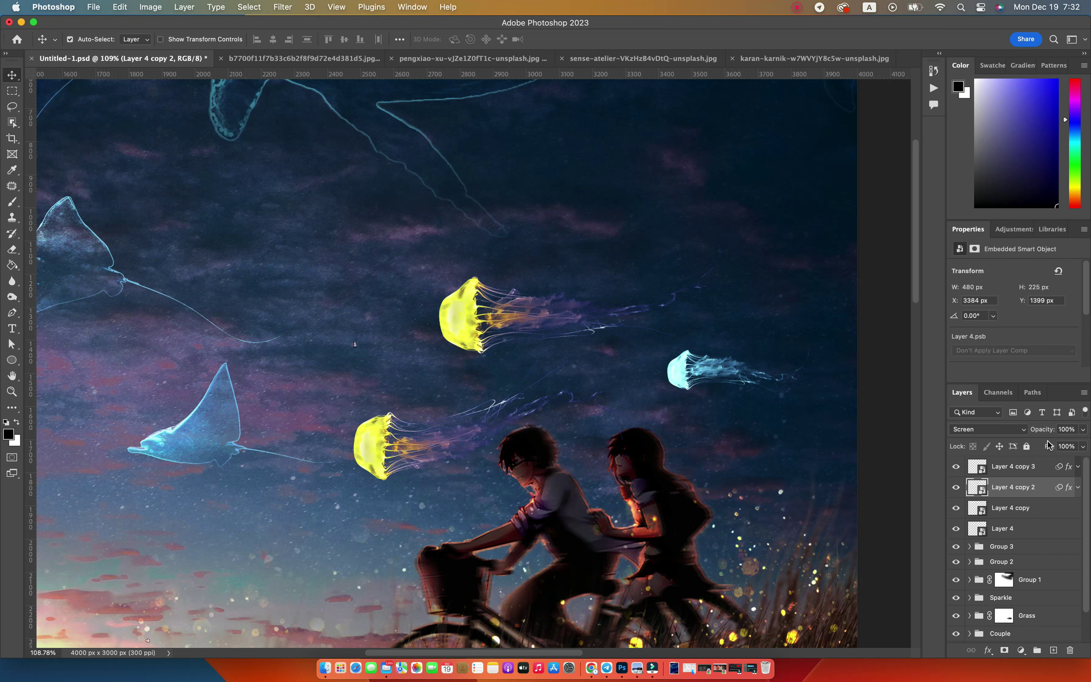
{"action": "mouse_move", "coordinate": [1044, 429]}
{"action": "left_mouse_down"}
{"action": "mouse_move", "coordinate": [1032, 430]}
{"action": "mouse_move", "coordinate": [1049, 435]}
{"action": "left_mouse_up"}
{"action": "left_click", "coordinate": [1020, 466]}
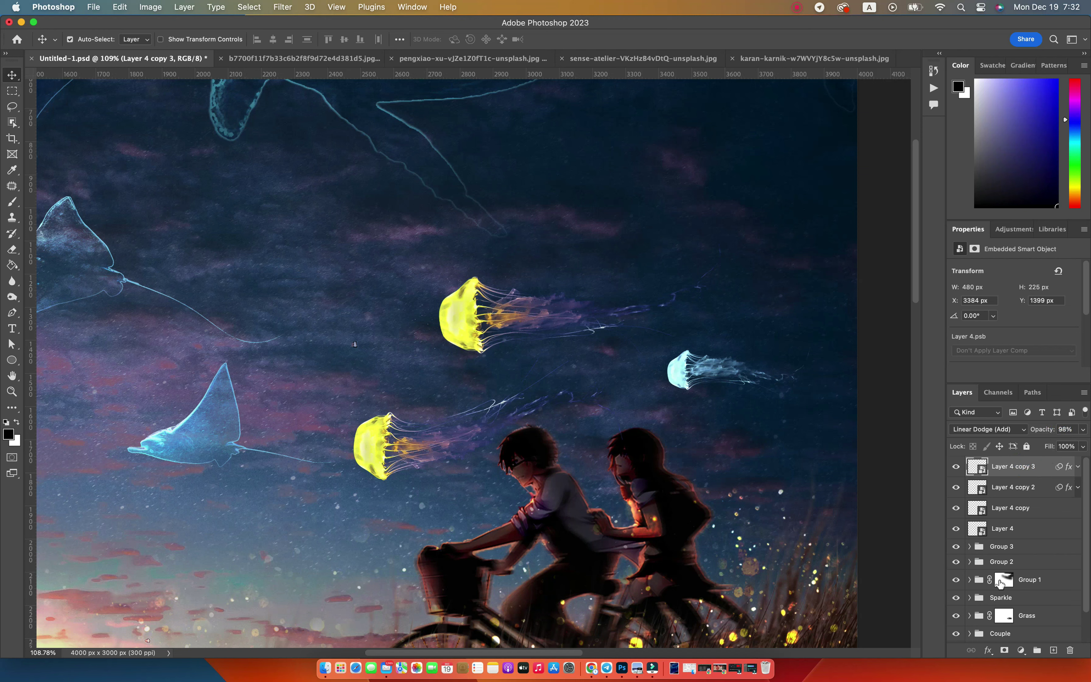
{"action": "left_click", "coordinate": [1004, 650]}
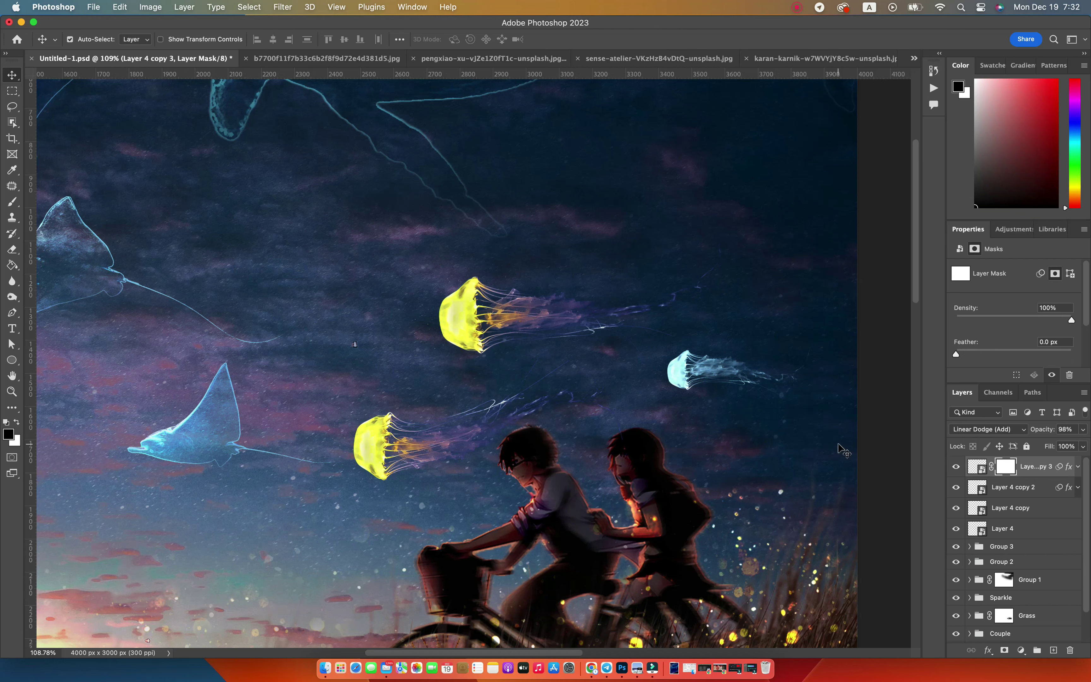
Step: Apply a Stylize filter to Layer 4 copy 3's layer content
{"action": "key", "text": "b"}
{"action": "left_click", "coordinate": [977, 466]}
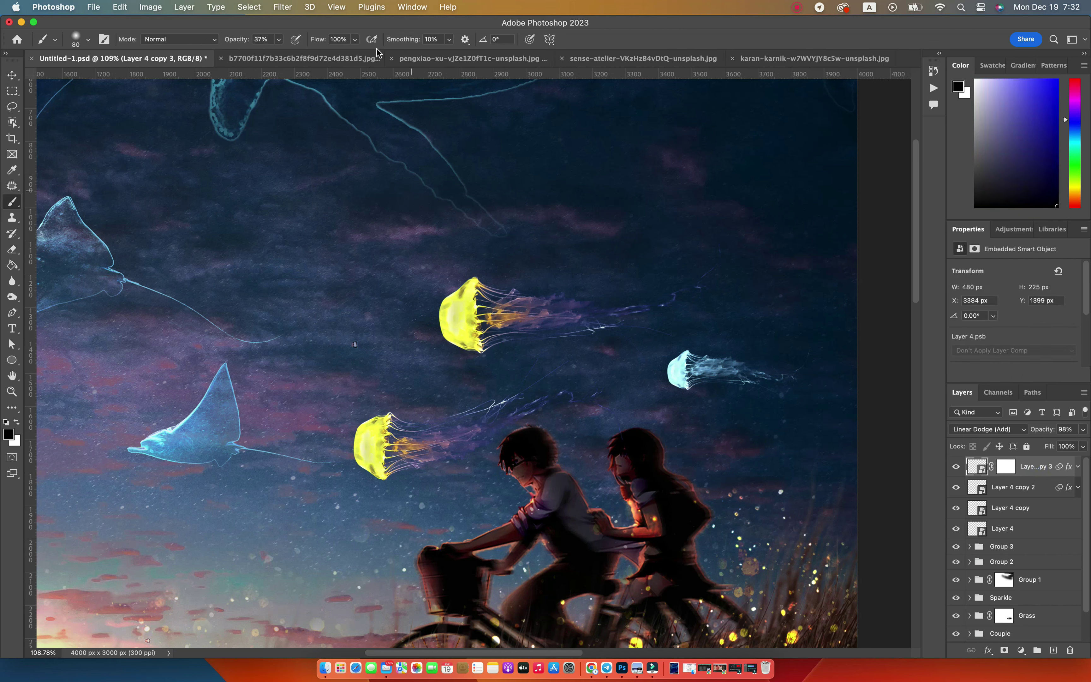
{"action": "left_click", "coordinate": [282, 7]}
{"action": "left_click", "coordinate": [479, 275]}
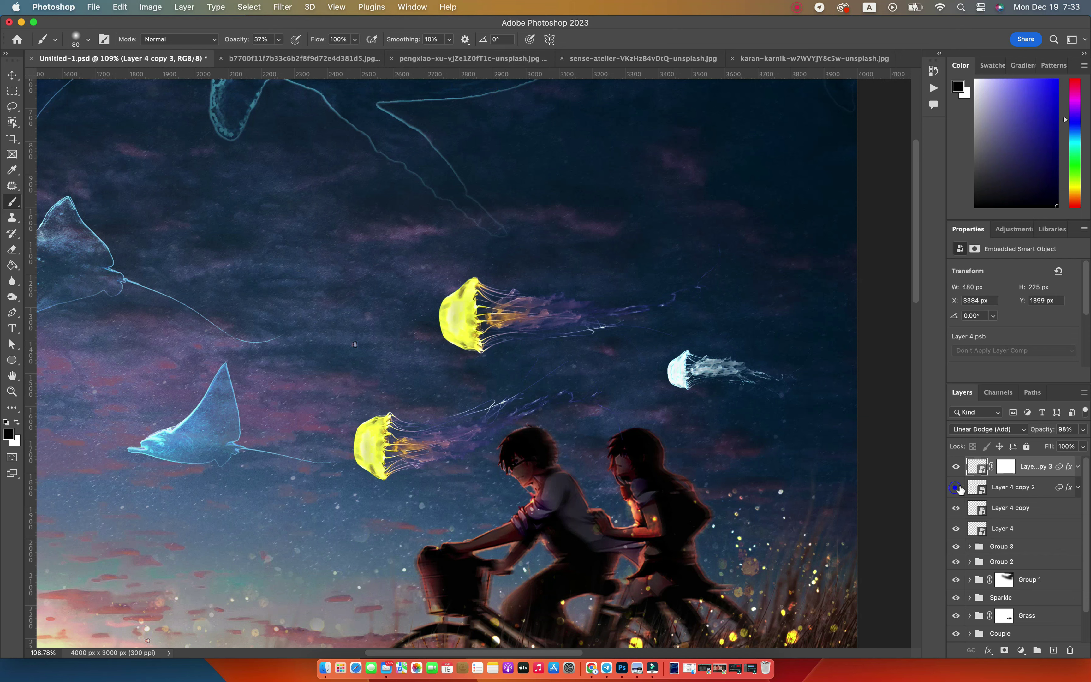
Step: Apply the Palette Knife filter (Stroke Size 4) from the Filter Gallery, previewing at 200%
{"action": "left_click", "coordinate": [283, 7]}
{"action": "left_click", "coordinate": [298, 78]}
{"action": "right_click", "coordinate": [376, 332]}
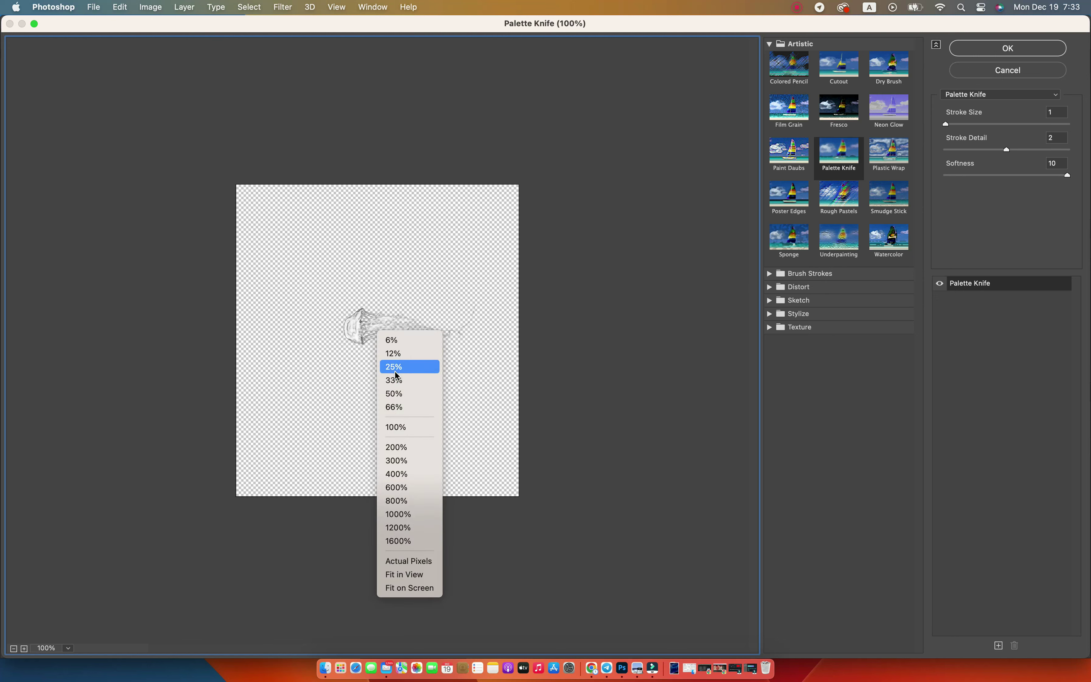
{"action": "left_click", "coordinate": [408, 365]}
{"action": "right_click", "coordinate": [390, 354]}
{"action": "left_click", "coordinate": [408, 434]}
{"action": "right_click", "coordinate": [373, 358]}
{"action": "left_click", "coordinate": [398, 450]}
{"action": "right_click", "coordinate": [361, 320]}
{"action": "left_click", "coordinate": [395, 436]}
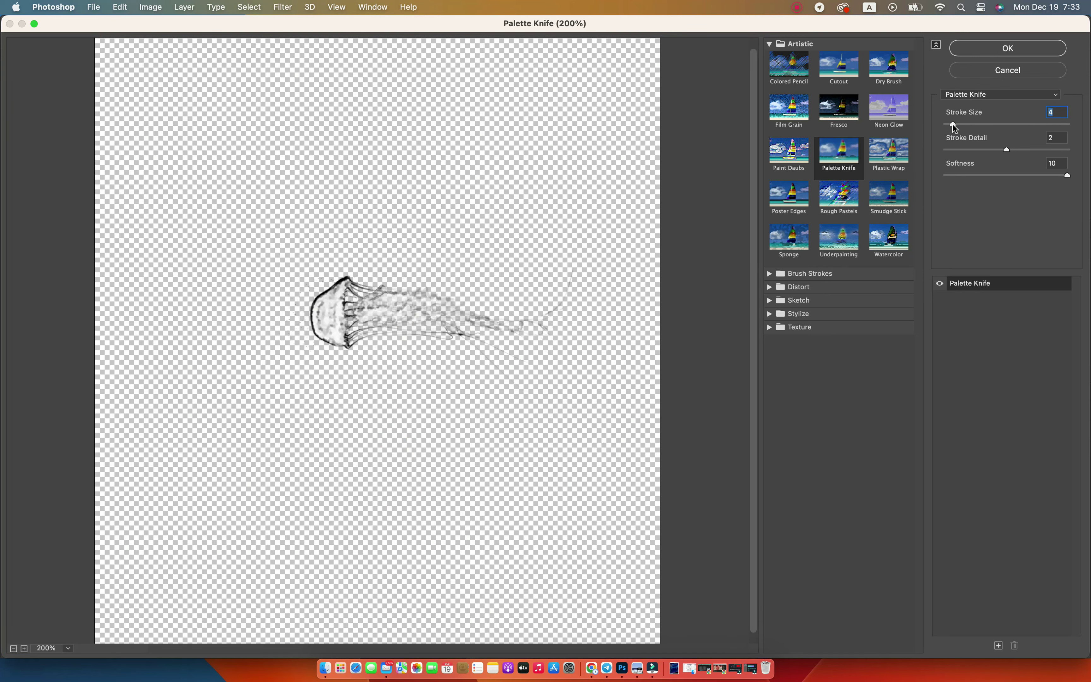
{"action": "key", "text": "Return"}
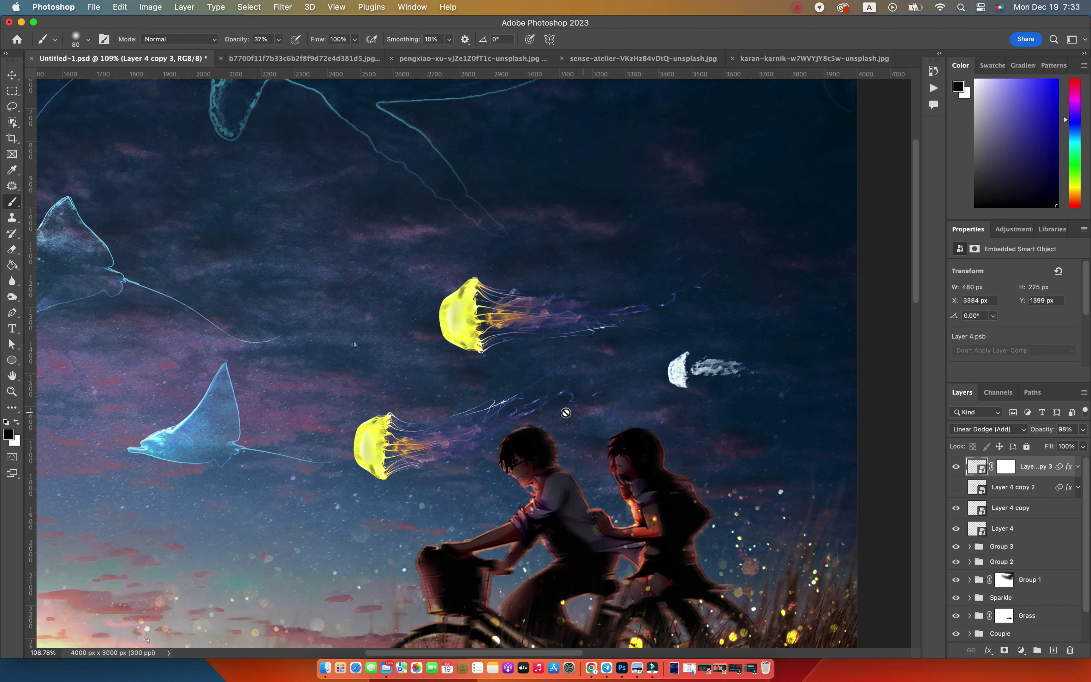
Step: Duplicate the jellyfish as Layer 4 copy 4, zoom in, and hide Layer 4 copy 2
{"action": "key", "text": "super+j"}
{"action": "left_click", "coordinate": [956, 488]}
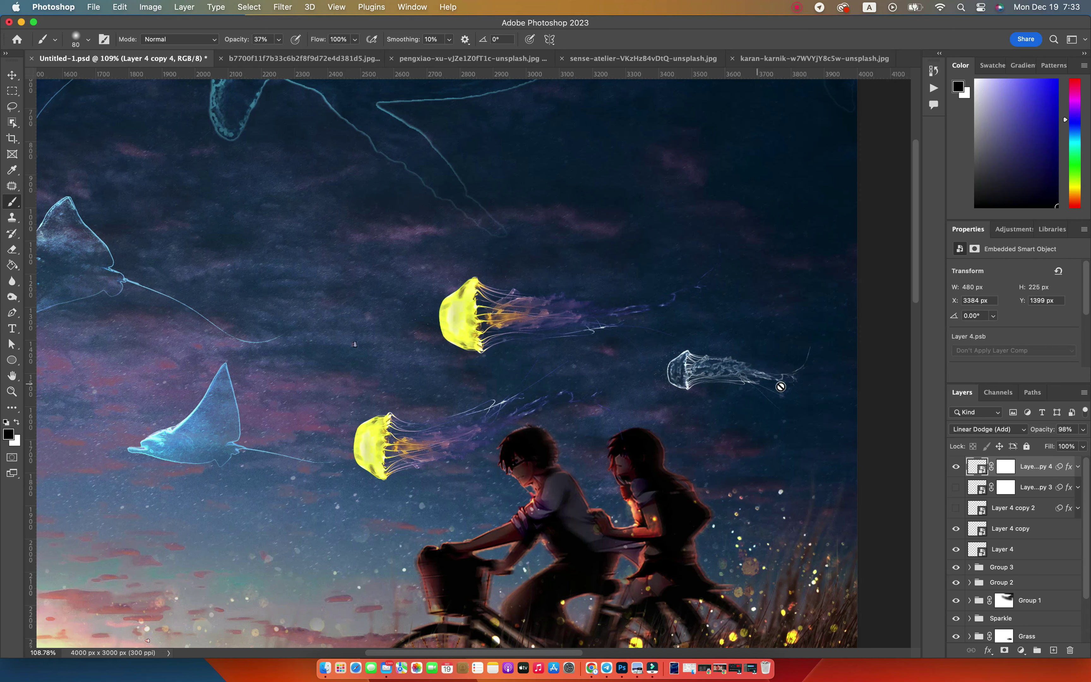
{"action": "key", "text": "v"}
{"action": "key", "text": "z"}
{"action": "left_click_drag", "start_coordinate": [724, 382], "coordinate": [766, 384]}
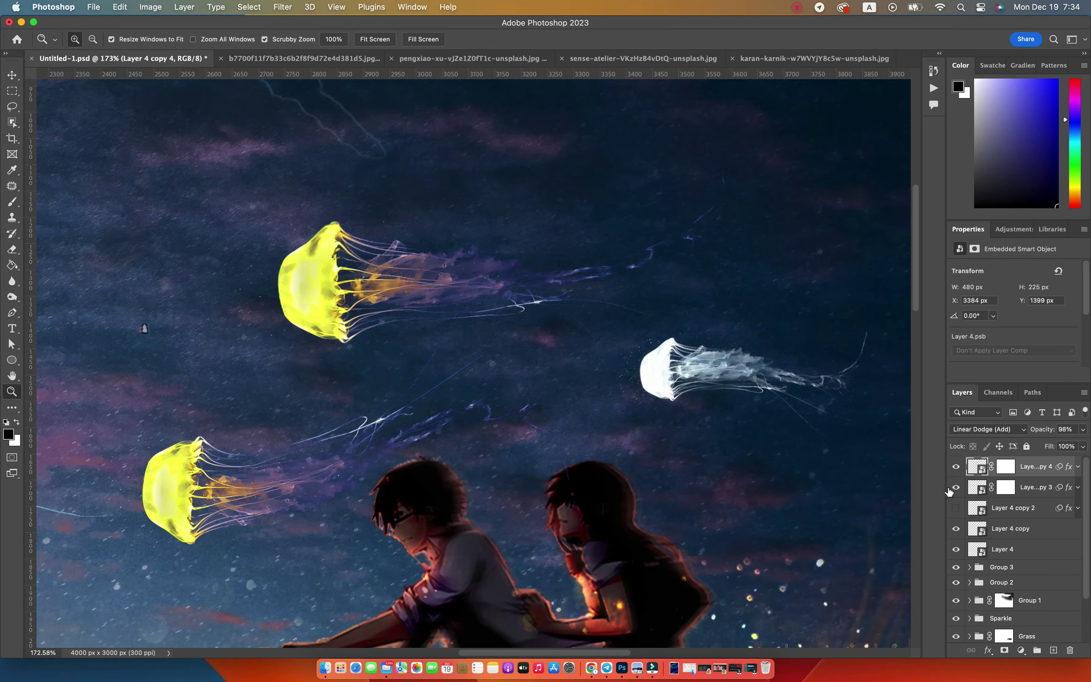
{"action": "left_click", "coordinate": [1025, 489]}
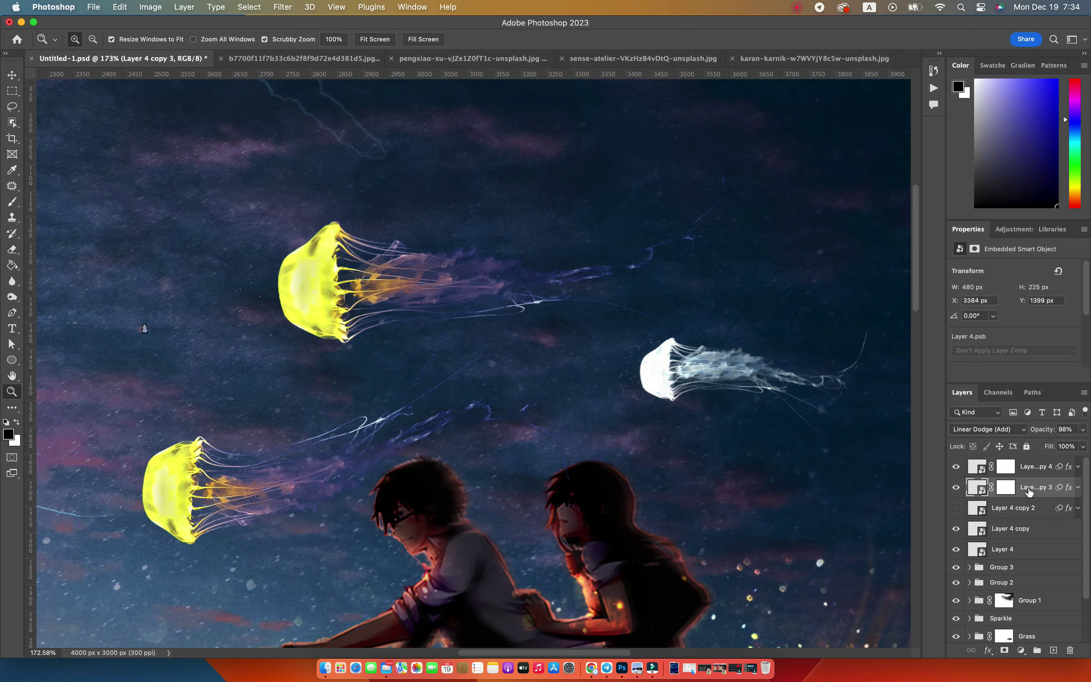
{"action": "left_click", "coordinate": [956, 508]}
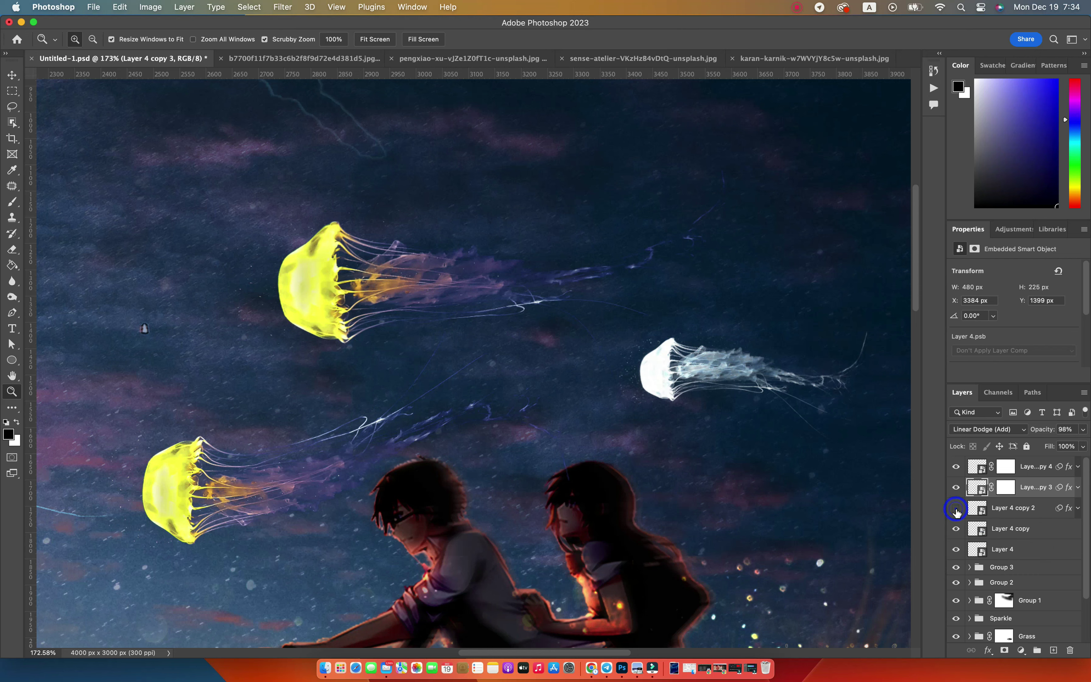
Step: Review and apply Layer 4 copy 3's Color Overlay blending options
{"action": "right_click", "coordinate": [1033, 491]}
{"action": "left_click", "coordinate": [899, 494]}
{"action": "left_click", "coordinate": [654, 205]}
{"action": "left_click", "coordinate": [1045, 63]}
Step: Compare the jellyfish copies, then paint black on Layer 4 copy 4's mask at 37% opacity
{"action": "left_click", "coordinate": [956, 467]}
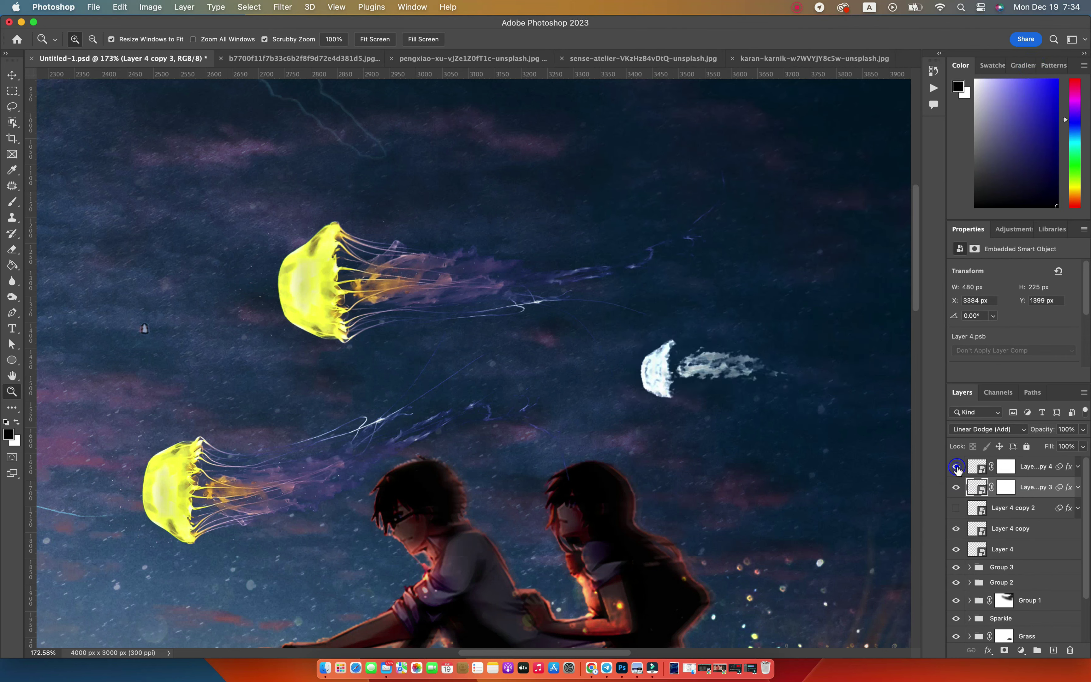
{"action": "left_click", "coordinate": [957, 467]}
{"action": "left_click", "coordinate": [1022, 470]}
{"action": "left_click", "coordinate": [956, 487]}
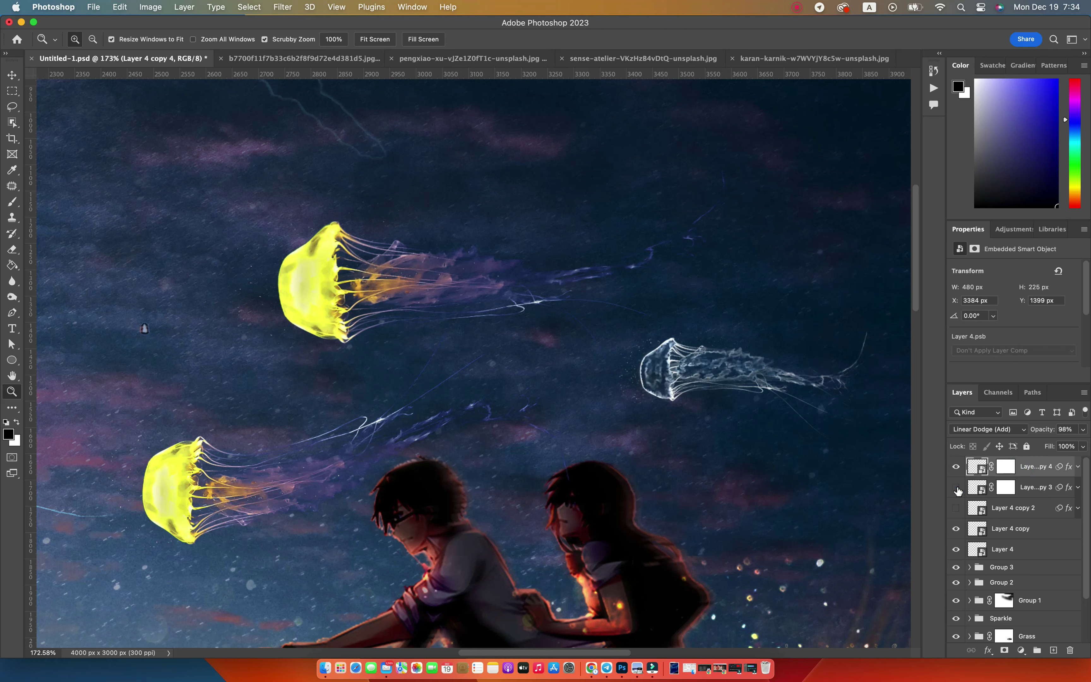
{"action": "left_click", "coordinate": [956, 487]}
{"action": "left_click", "coordinate": [1006, 466]}
{"action": "key", "text": "b"}
{"action": "mouse_move", "coordinate": [721, 356]}
{"action": "left_mouse_down"}
{"action": "mouse_move", "coordinate": [679, 358]}
{"action": "mouse_move", "coordinate": [652, 390]}
{"action": "left_mouse_up"}
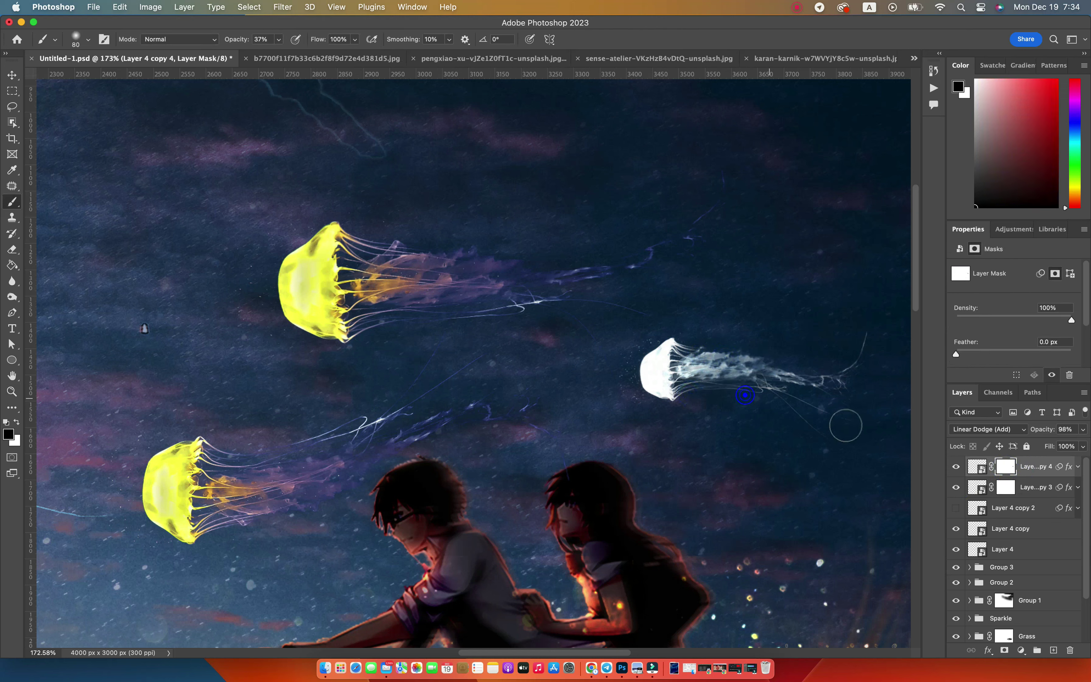
Step: Refine Layer 4 copy 4's mask over the bell and tentacles with a smaller brush
{"action": "key", "text": "bracketleft"}
{"action": "key", "text": "bracketleft"}
{"action": "key", "text": "bracketleft"}
{"action": "left_click_drag", "start_coordinate": [653, 389], "coordinate": [656, 353]}
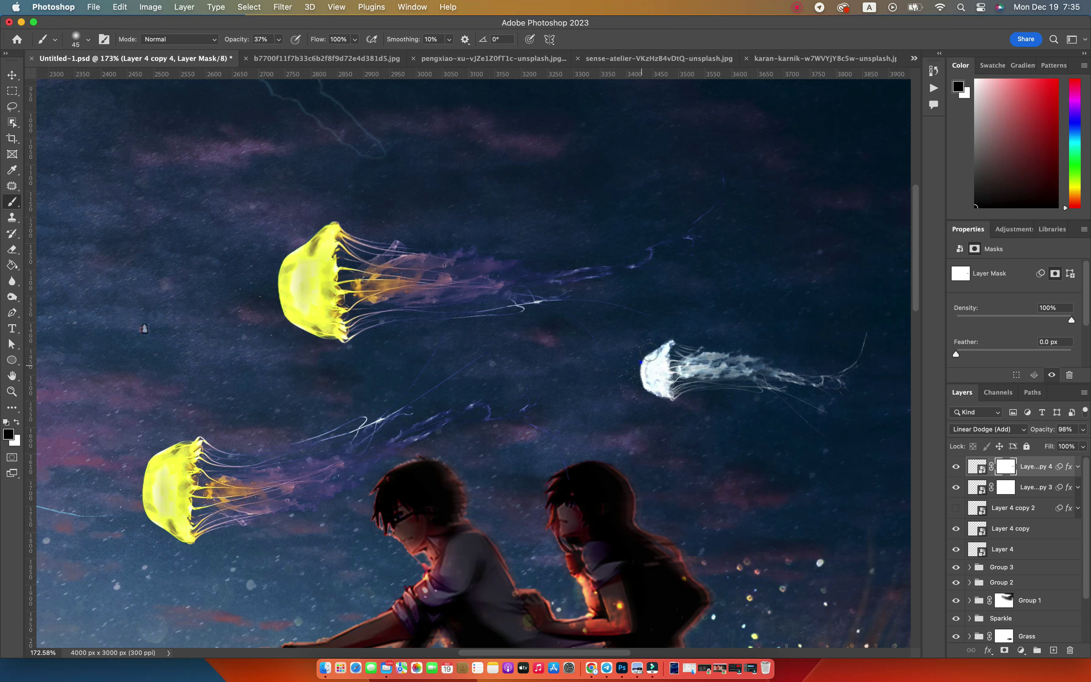
{"action": "left_click_drag", "start_coordinate": [656, 353], "coordinate": [674, 408]}
{"action": "left_click_drag", "start_coordinate": [732, 354], "coordinate": [798, 364]}
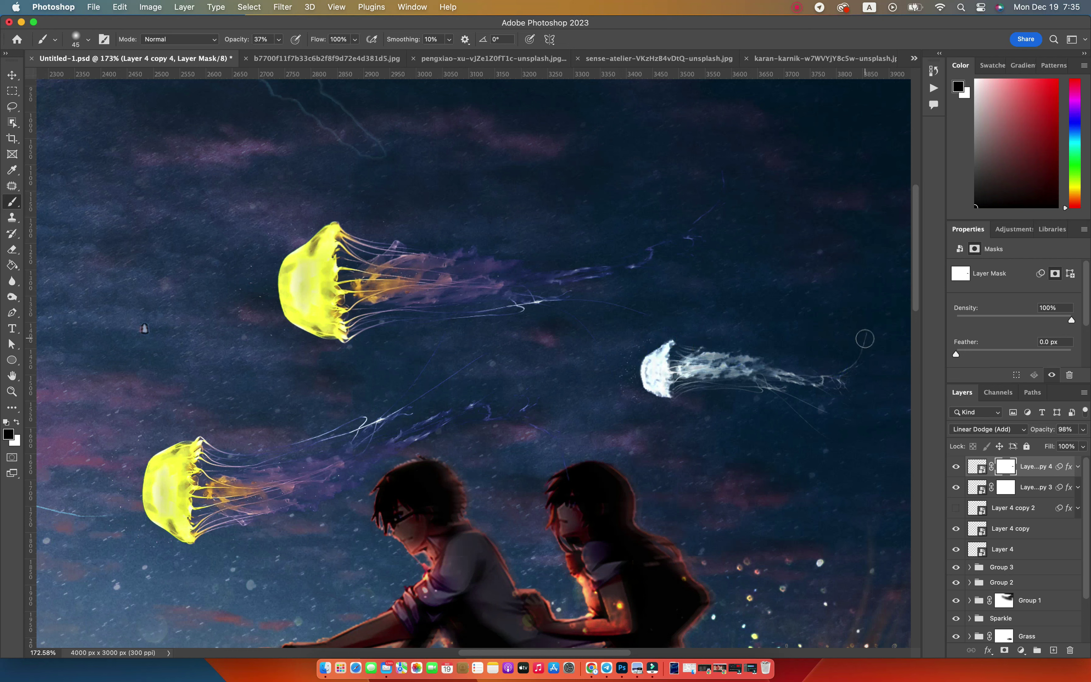
{"action": "left_click", "coordinate": [956, 467]}
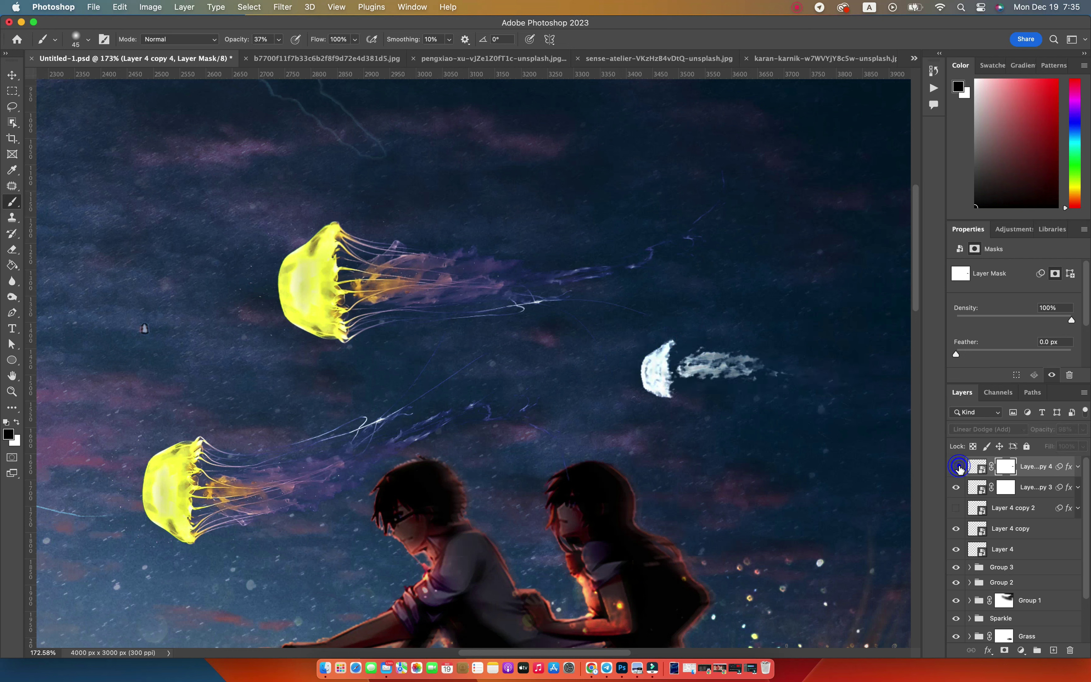
{"action": "left_click", "coordinate": [956, 488]}
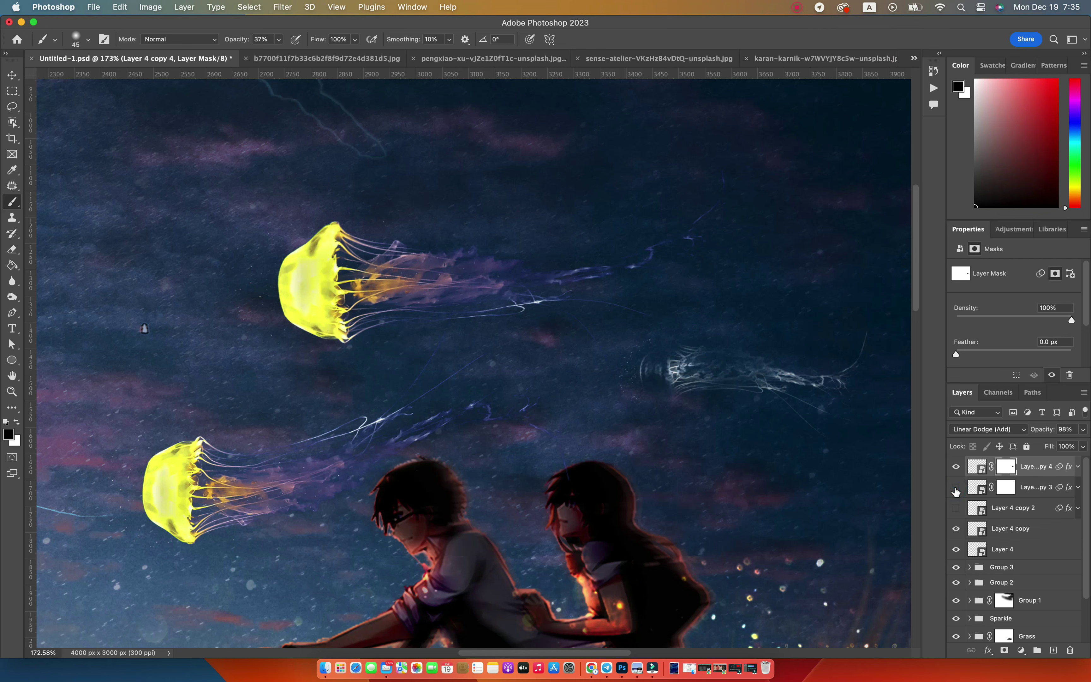
{"action": "left_click", "coordinate": [956, 488]}
{"action": "left_click", "coordinate": [956, 467]}
Step: Copy the mask onto Layer 4 copy 3, delete copy 4's mask, and paint white to restore the bell glow
{"action": "right_click", "coordinate": [1001, 485]}
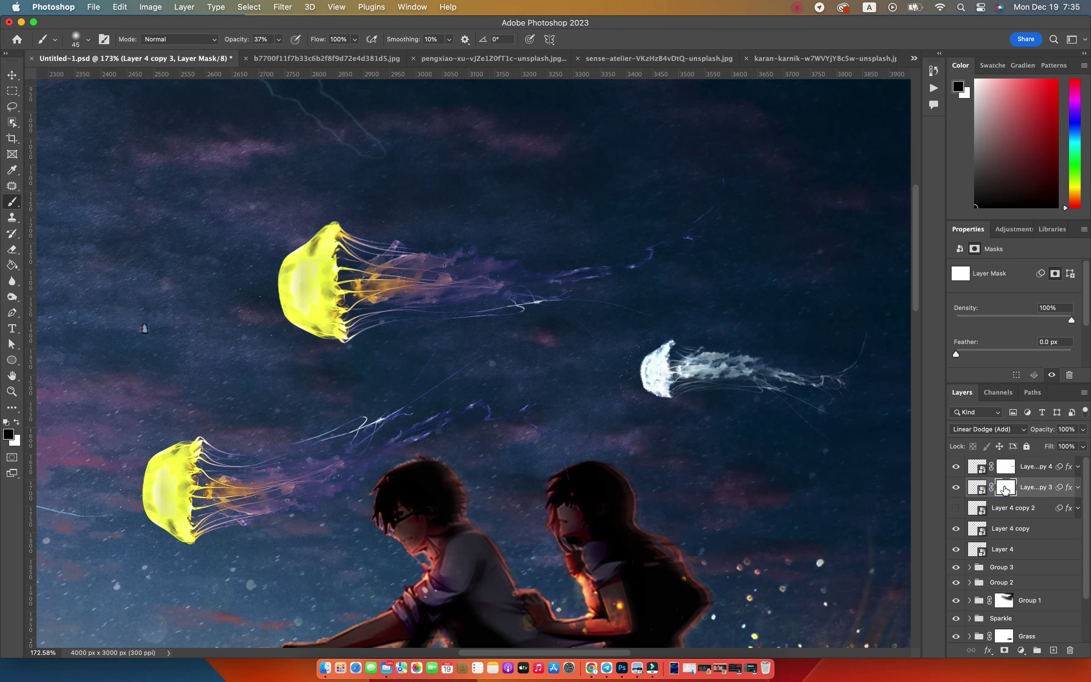
{"action": "left_click", "coordinate": [943, 513]}
{"action": "left_click", "coordinate": [1007, 469], "text": "alt"}
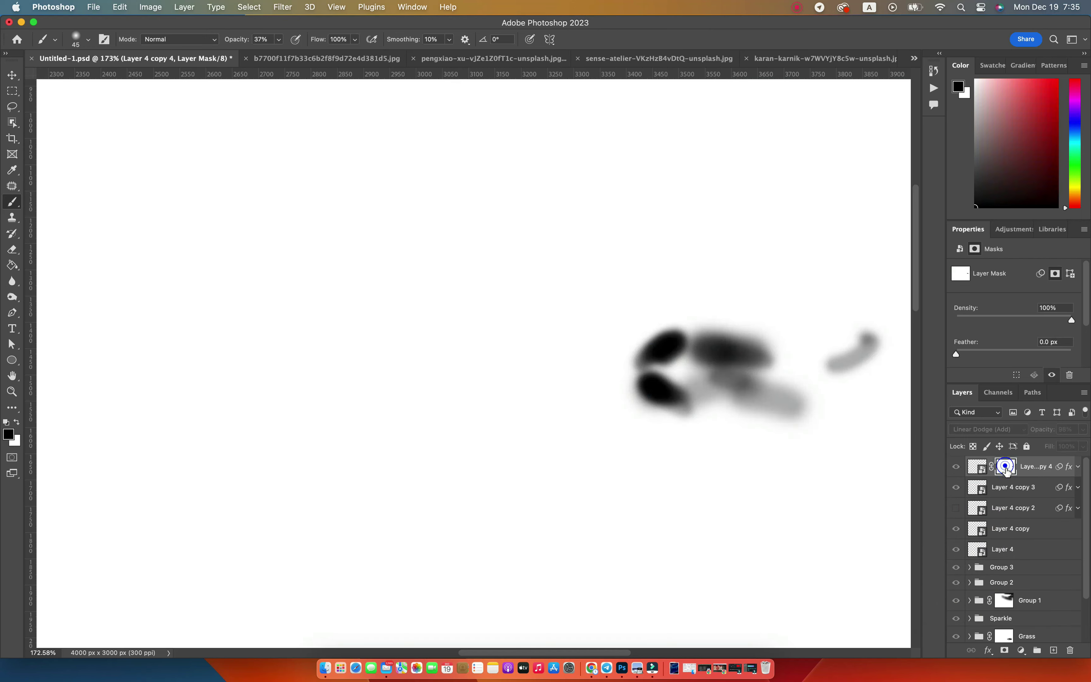
{"action": "left_click_drag", "start_coordinate": [1007, 469], "coordinate": [1007, 487]}
{"action": "right_click", "coordinate": [1005, 469]}
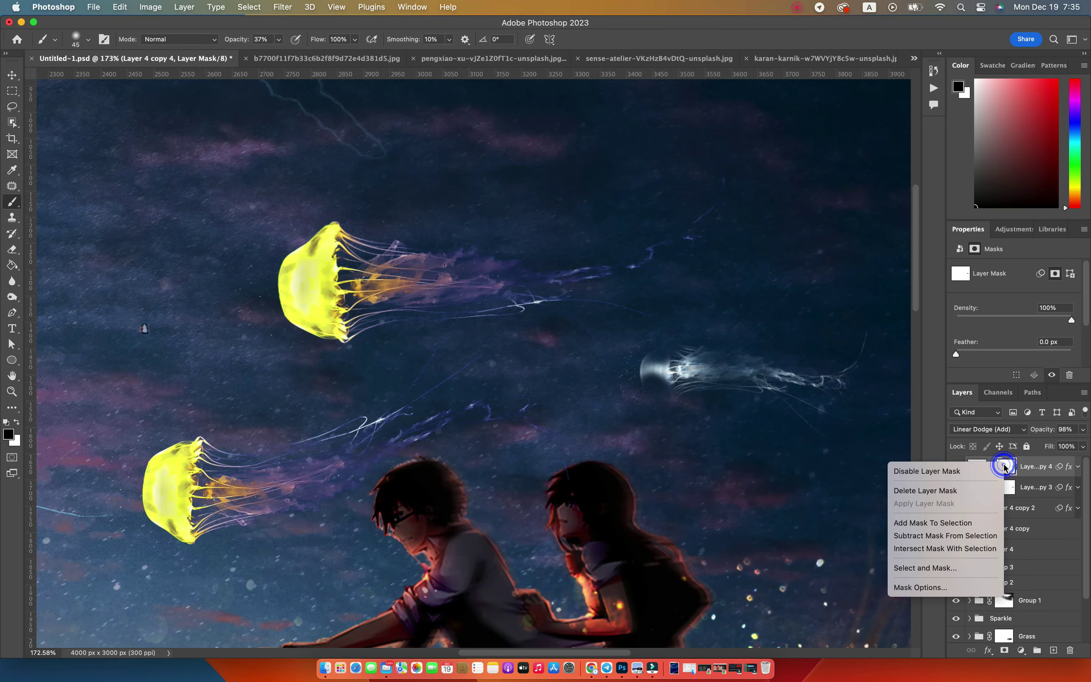
{"action": "left_click", "coordinate": [947, 489]}
{"action": "left_click", "coordinate": [1004, 487]}
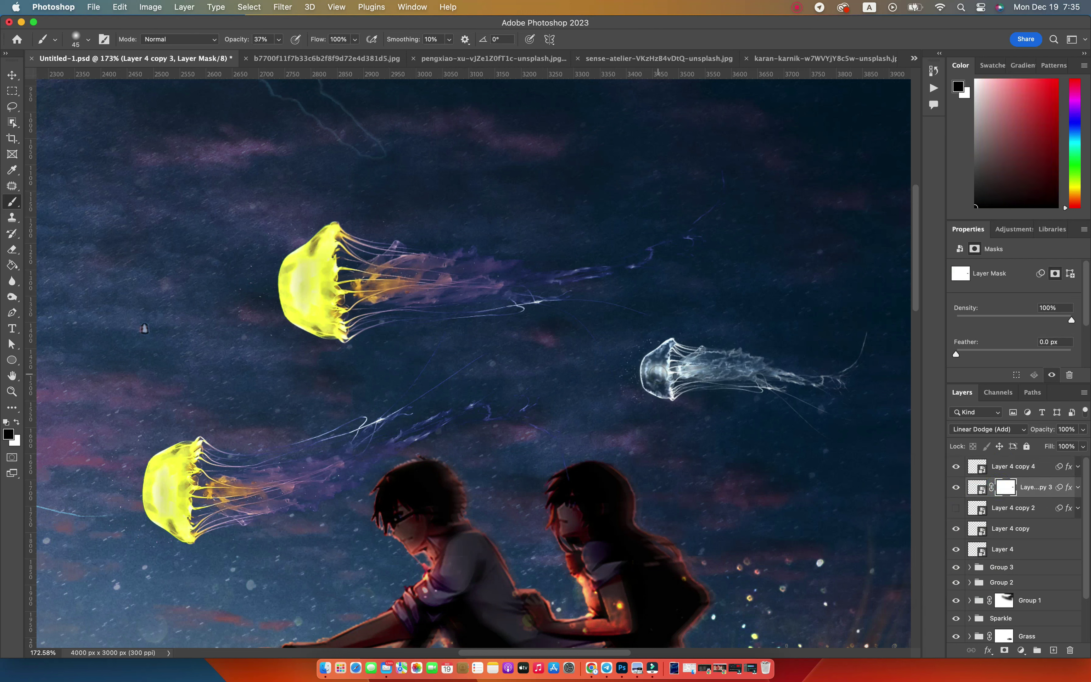
{"action": "key", "text": "x"}
{"action": "mouse_move", "coordinate": [671, 372]}
{"action": "left_mouse_down"}
{"action": "mouse_move", "coordinate": [663, 363]}
{"action": "mouse_move", "coordinate": [717, 370]}
{"action": "left_mouse_up"}
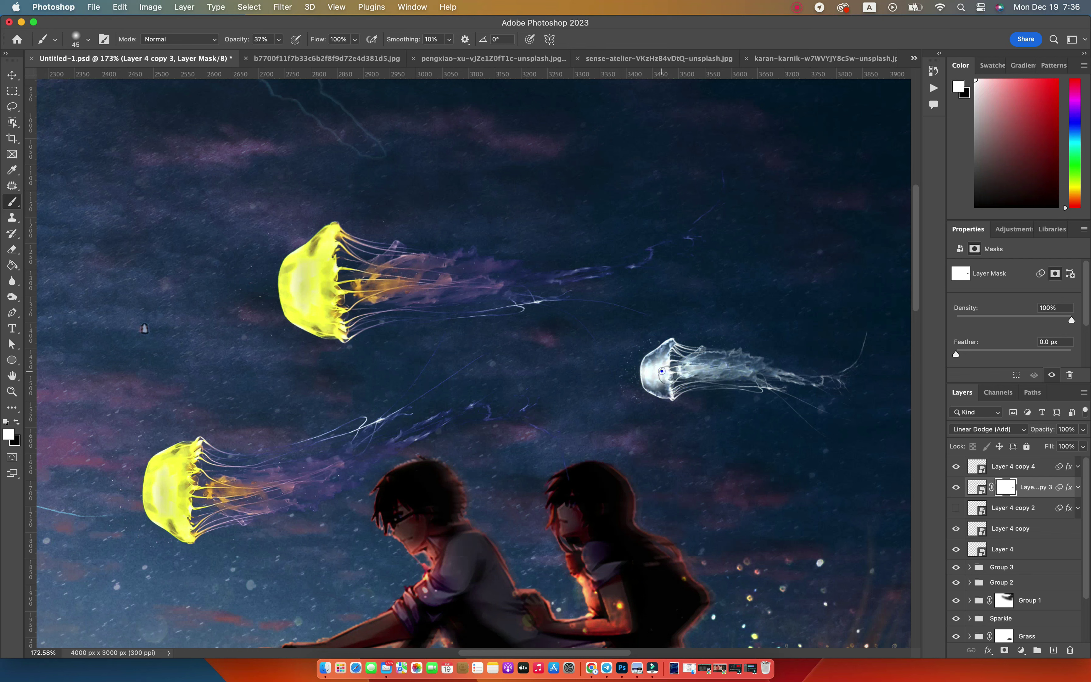
Step: Show Layer 4 copy 2 again and group Layer 4 copies 2, 3 and 4 into Group 4
{"action": "key", "text": "v"}
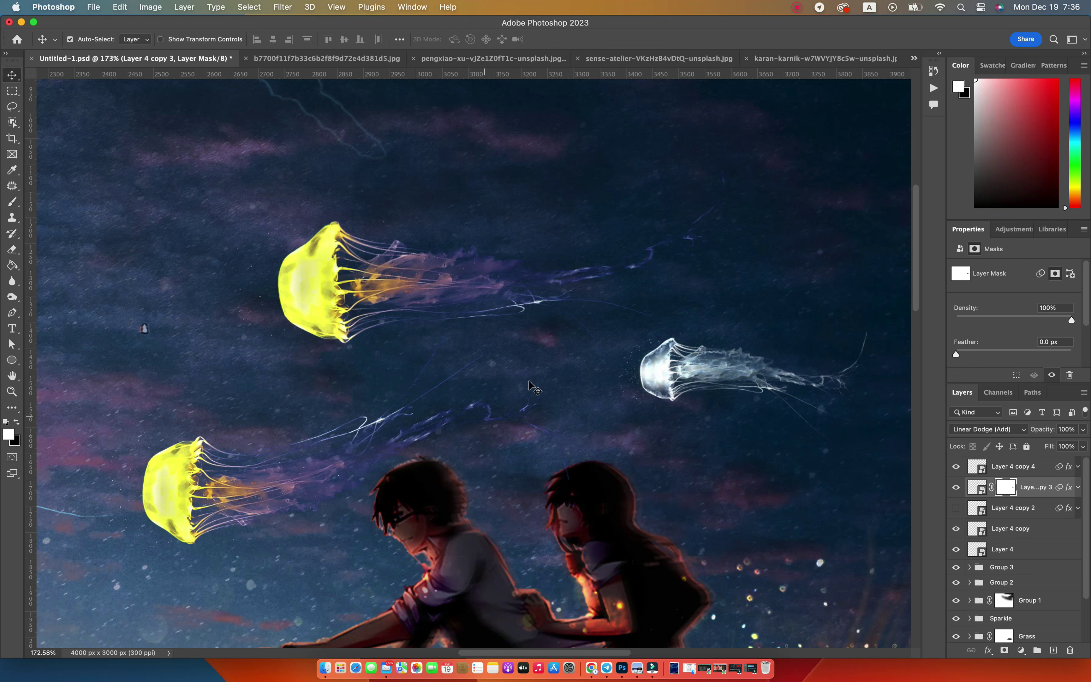
{"action": "key", "text": "z"}
{"action": "left_click_drag", "start_coordinate": [734, 370], "coordinate": [703, 370]}
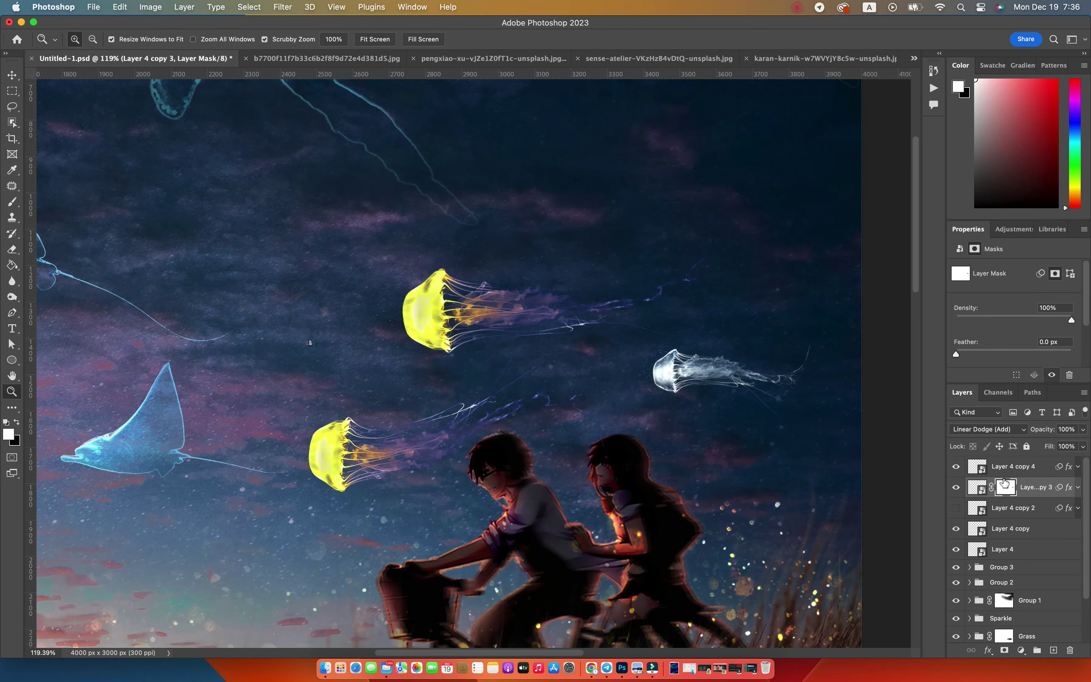
{"action": "left_click", "coordinate": [1014, 507]}
{"action": "left_click", "coordinate": [956, 508]}
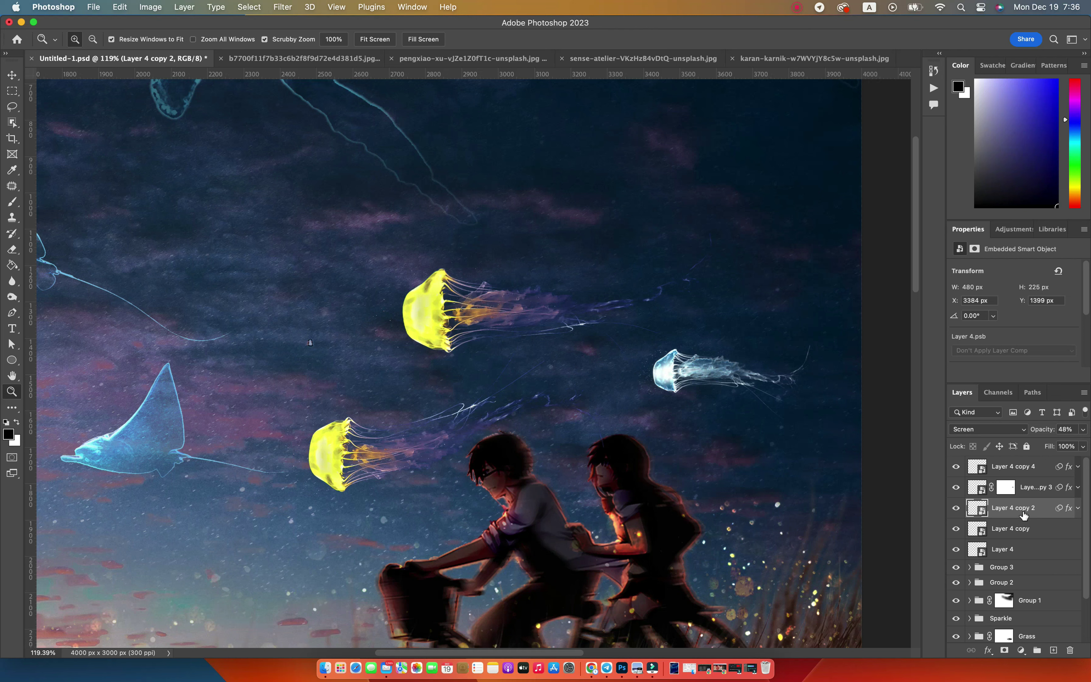
{"action": "left_click", "coordinate": [1009, 469], "text": "shift"}
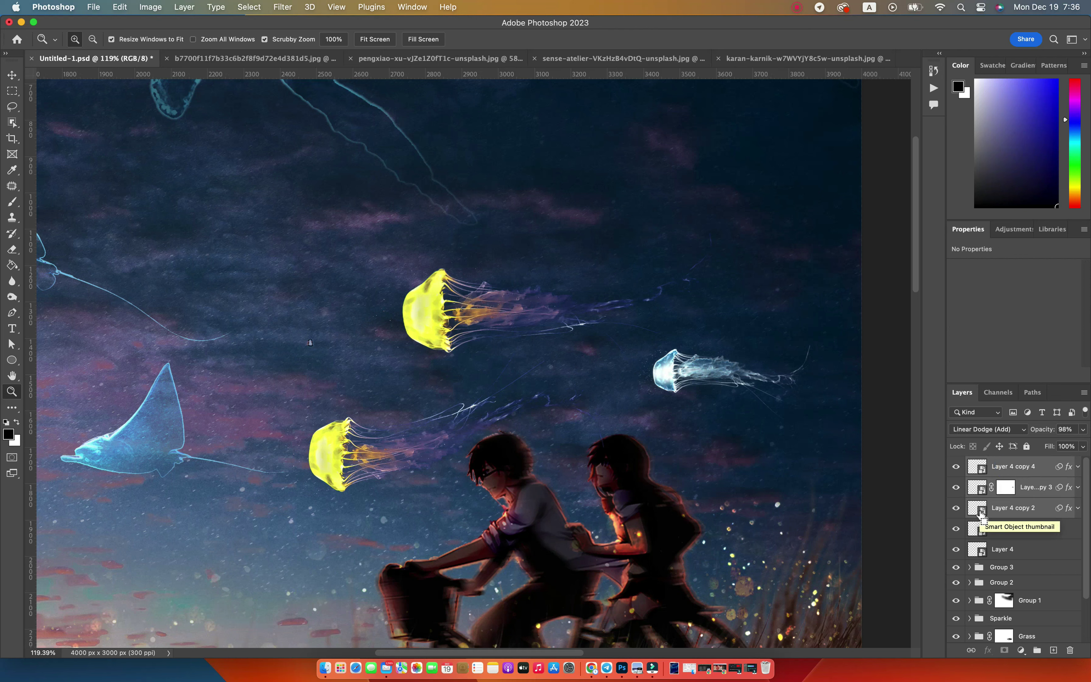
{"action": "key", "text": "super+g"}
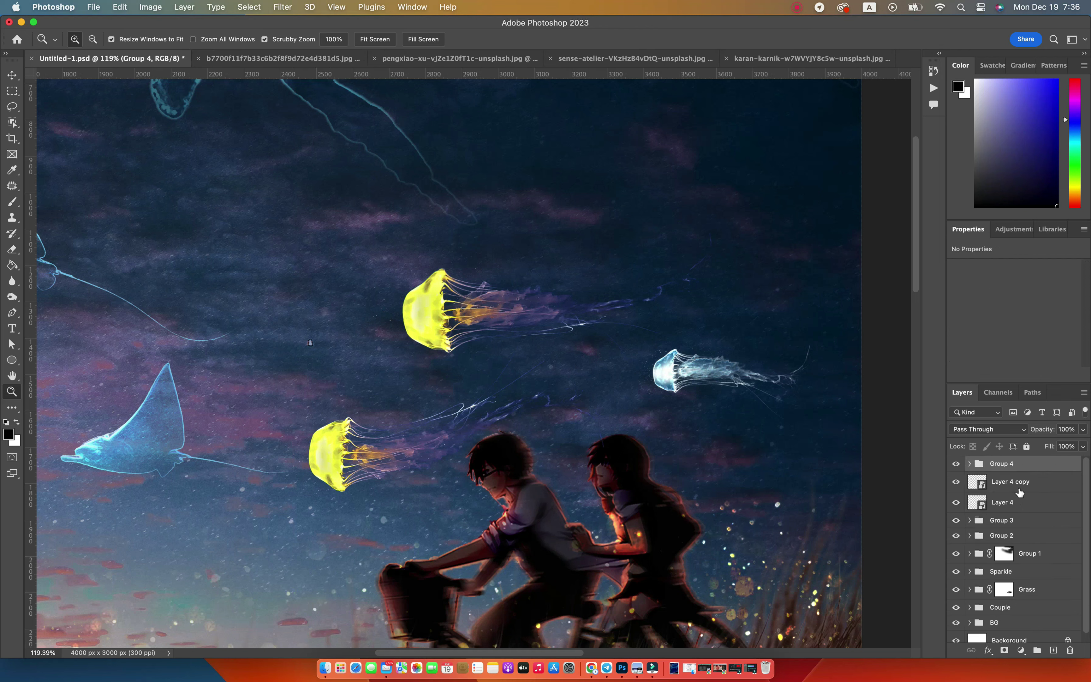
{"action": "left_click", "coordinate": [970, 464]}
{"action": "key", "text": "z"}
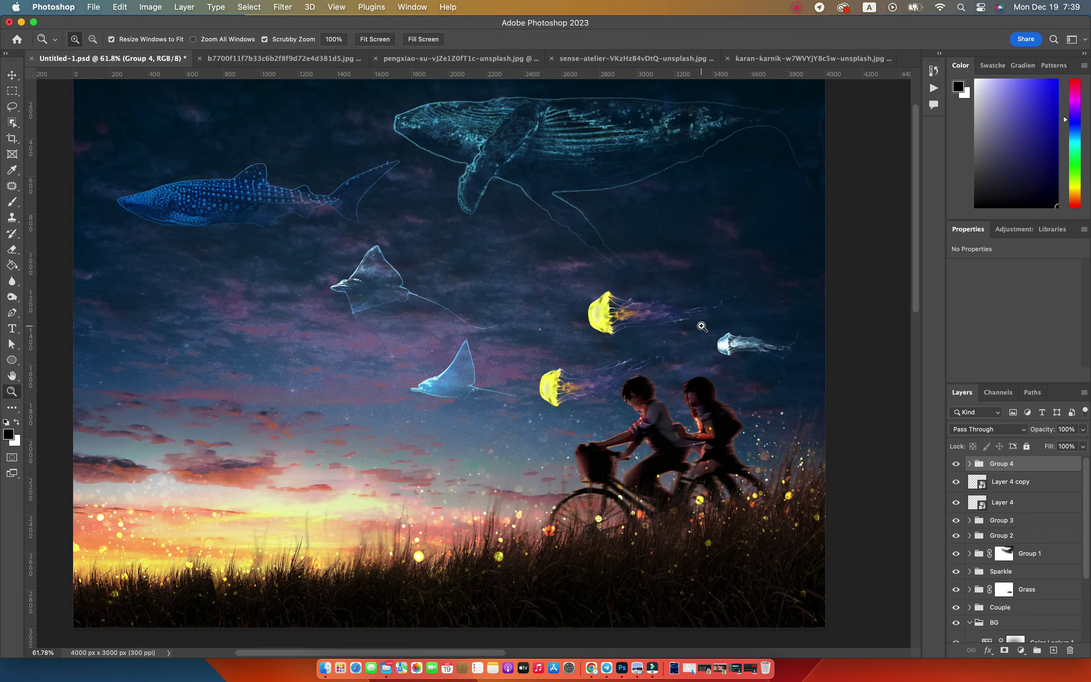
{"action": "left_click", "coordinate": [685, 307]}
Step: Set the upper jellyfish's Layer 4 copy to Linear Dodge (Add) with a Find Edges filter
{"action": "key", "text": "v"}
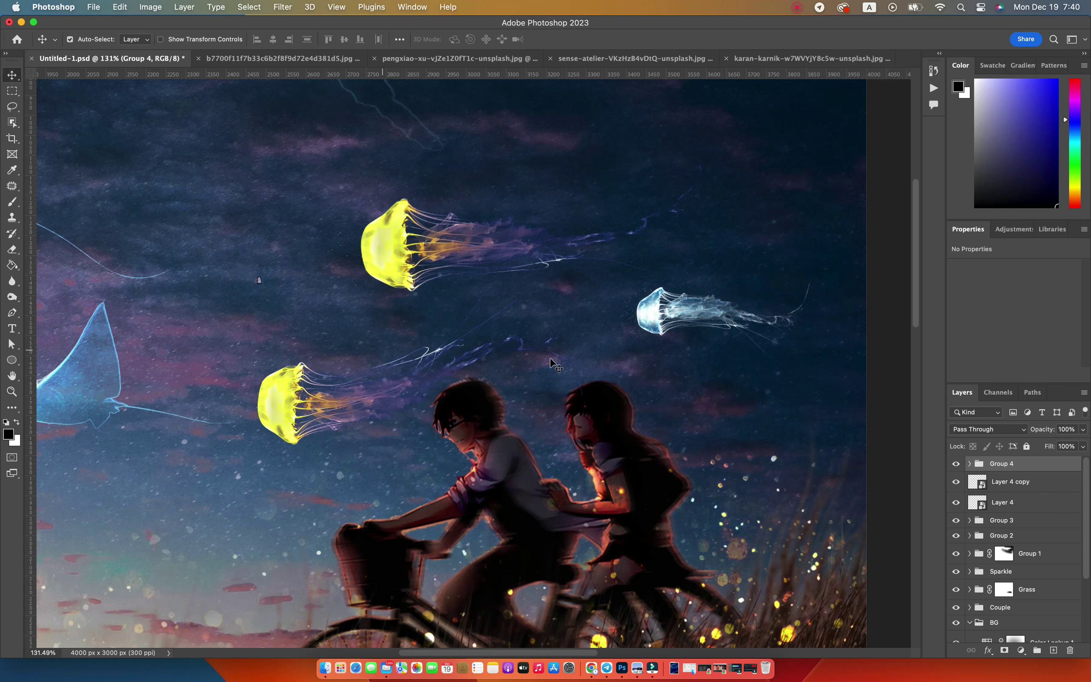
{"action": "left_click", "coordinate": [408, 248]}
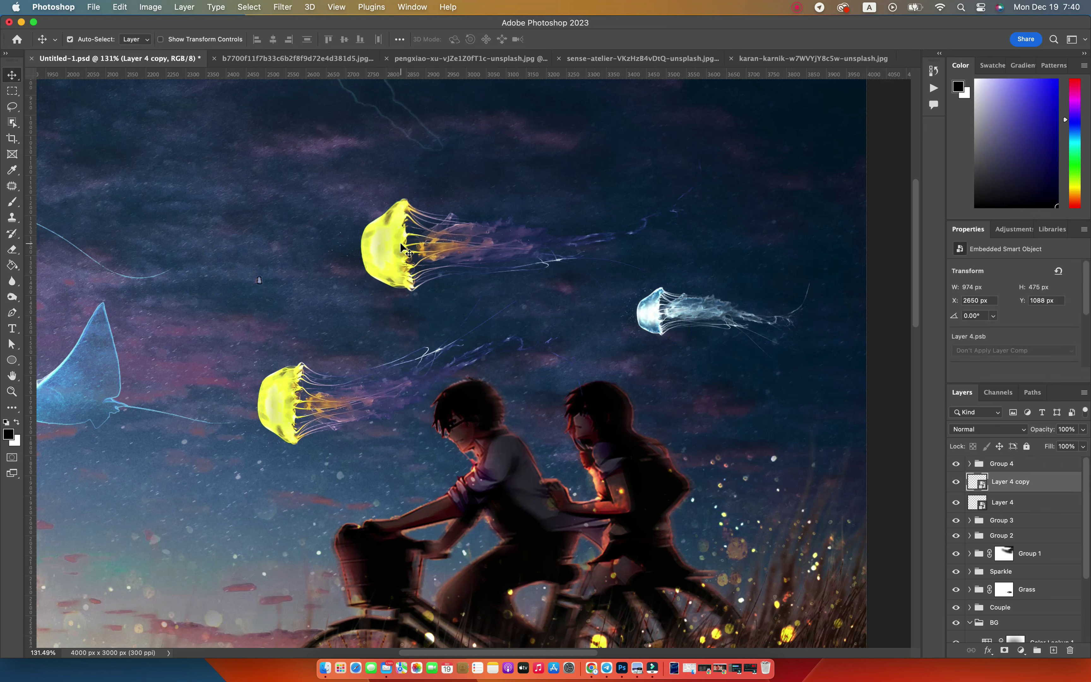
{"action": "left_click", "coordinate": [970, 464]}
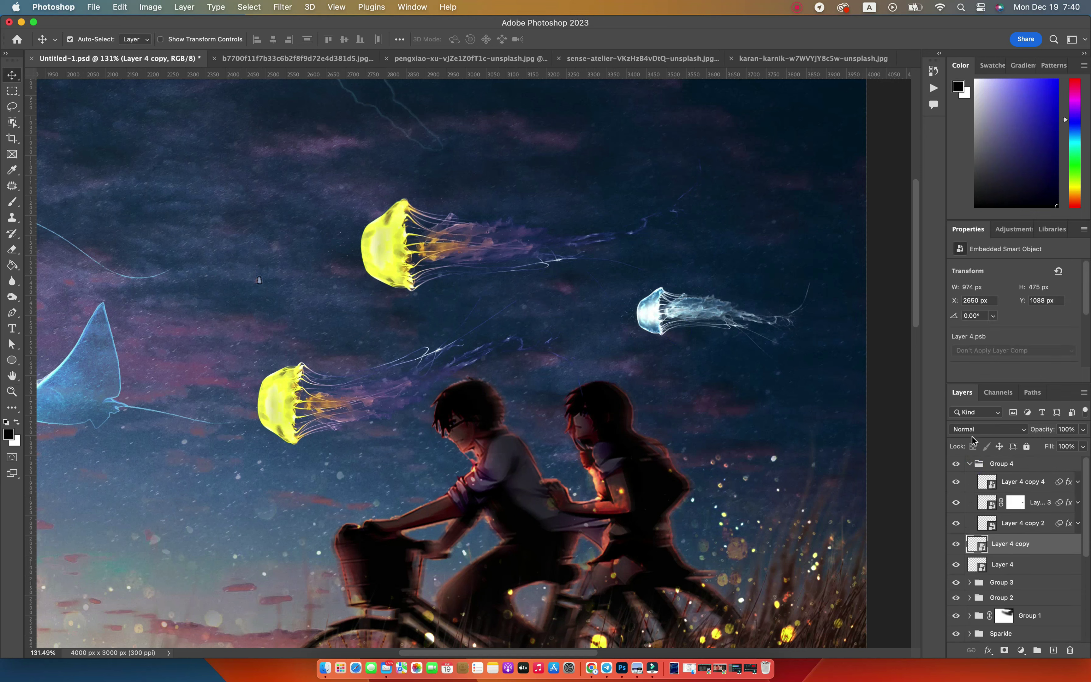
{"action": "right_click", "coordinate": [1023, 523]}
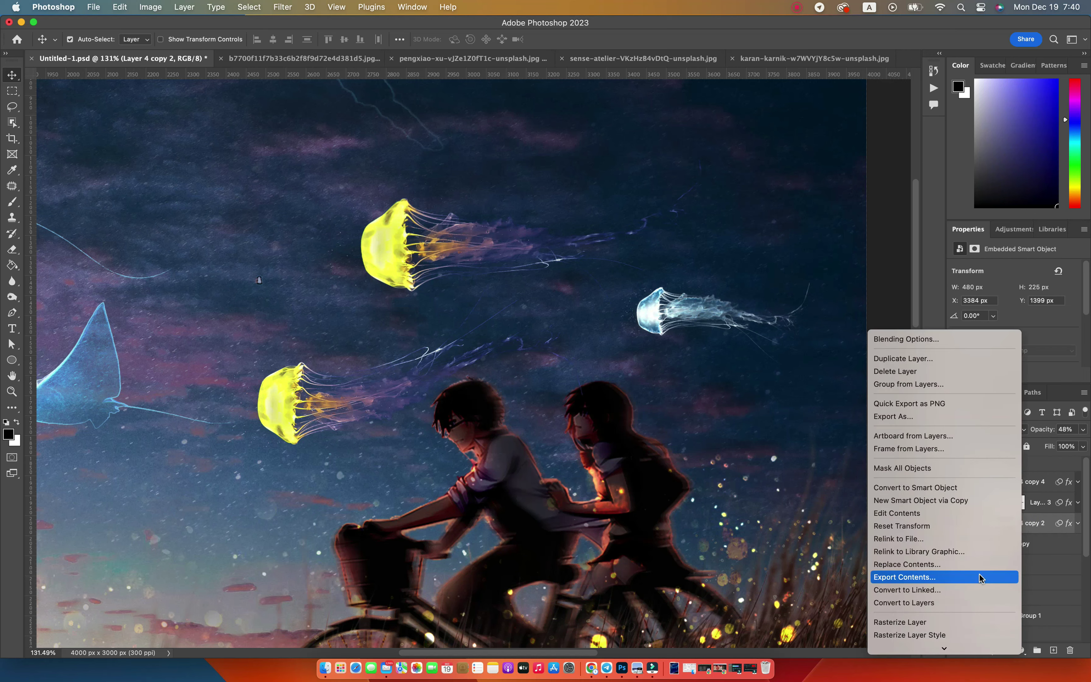
{"action": "left_click", "coordinate": [396, 235]}
{"action": "right_click", "coordinate": [909, 483]}
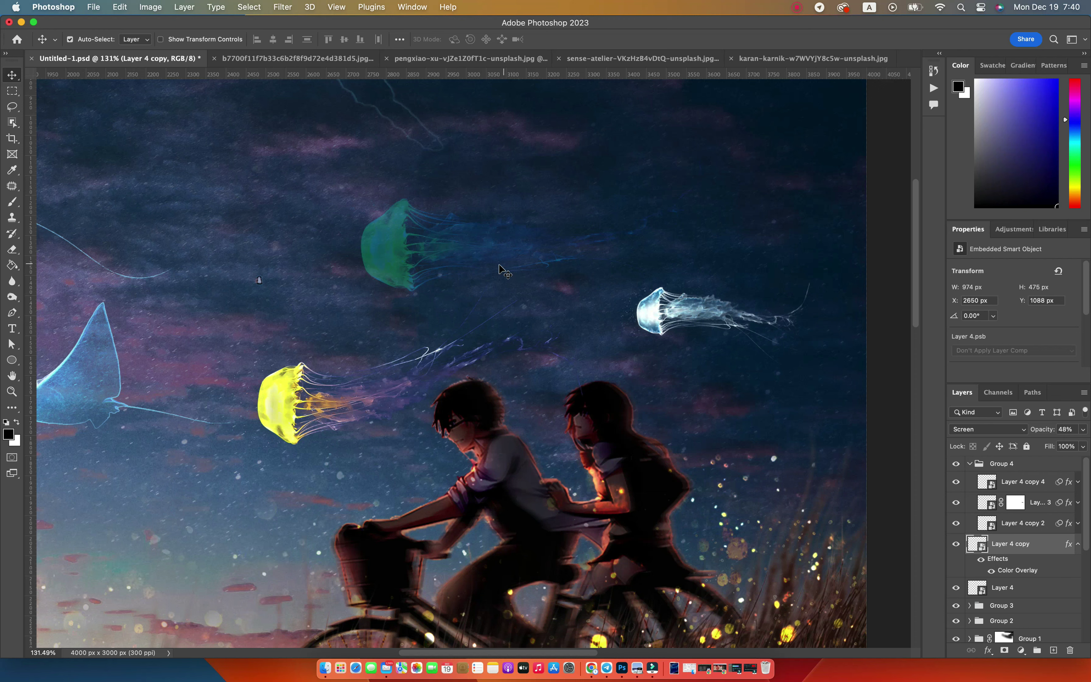
{"action": "left_click", "coordinate": [987, 429]}
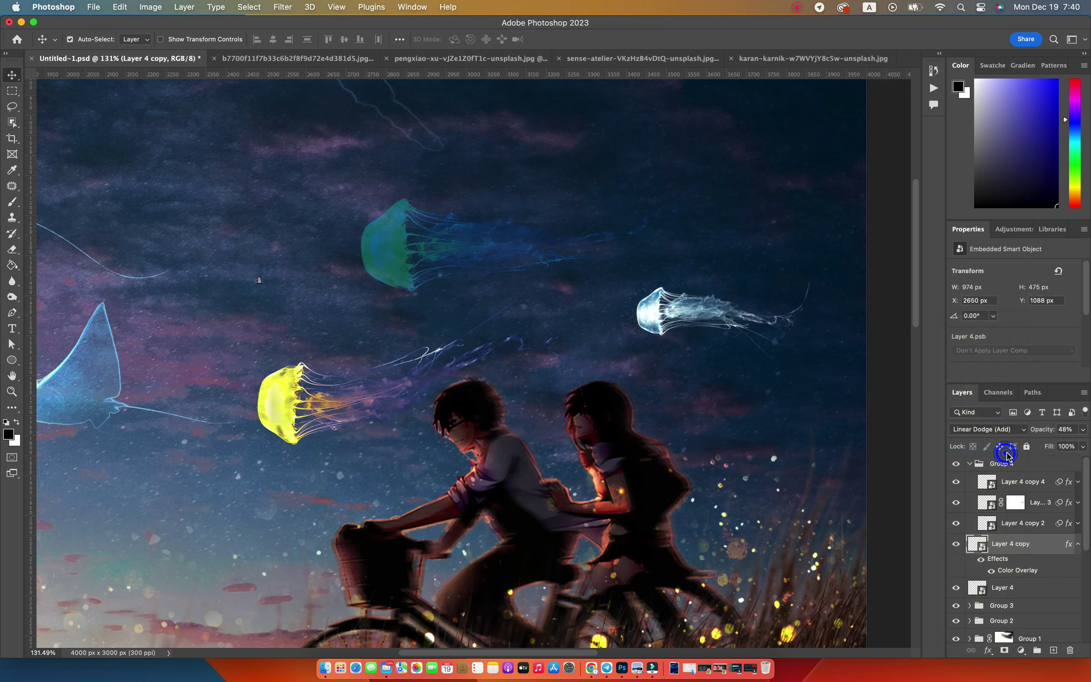
{"action": "left_click", "coordinate": [282, 6]}
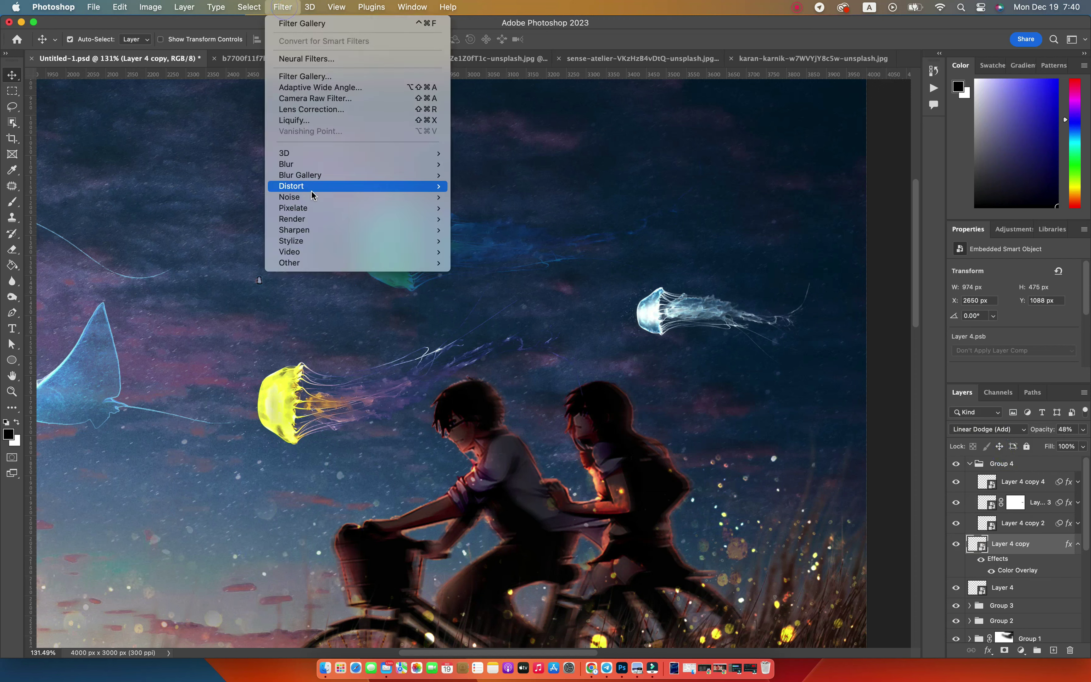
{"action": "left_click", "coordinate": [496, 272]}
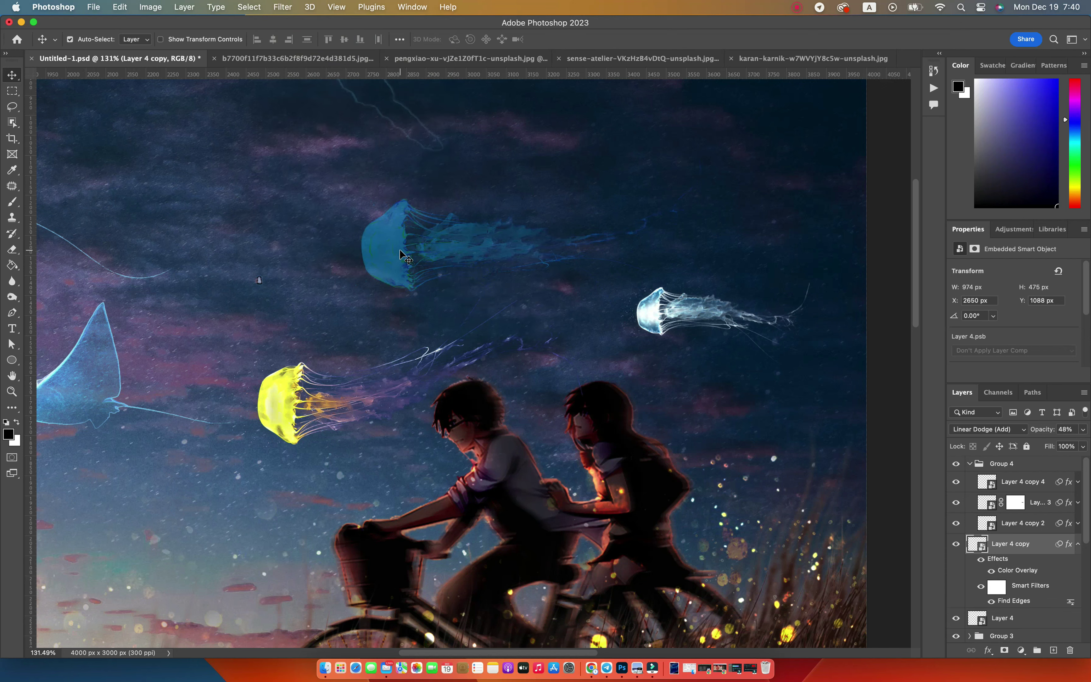
{"action": "key", "text": "0"}
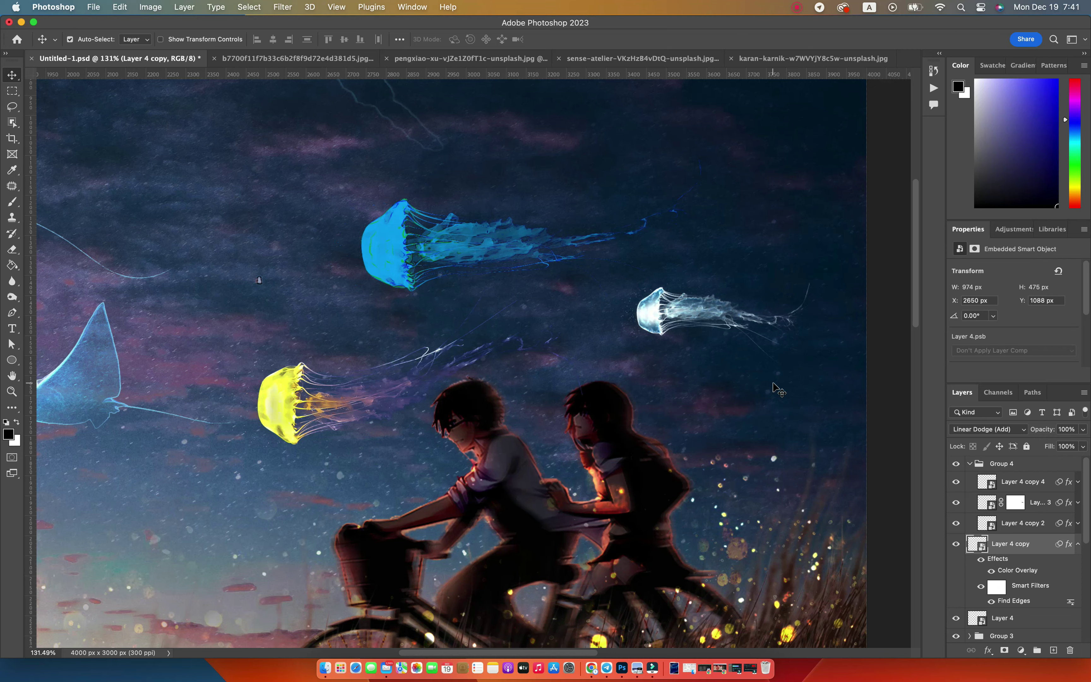
Step: Apply Palette Knife from the Filter Gallery to Layer 4 copy with a slightly larger stroke size
{"action": "left_click", "coordinate": [283, 6]}
{"action": "left_click", "coordinate": [307, 88]}
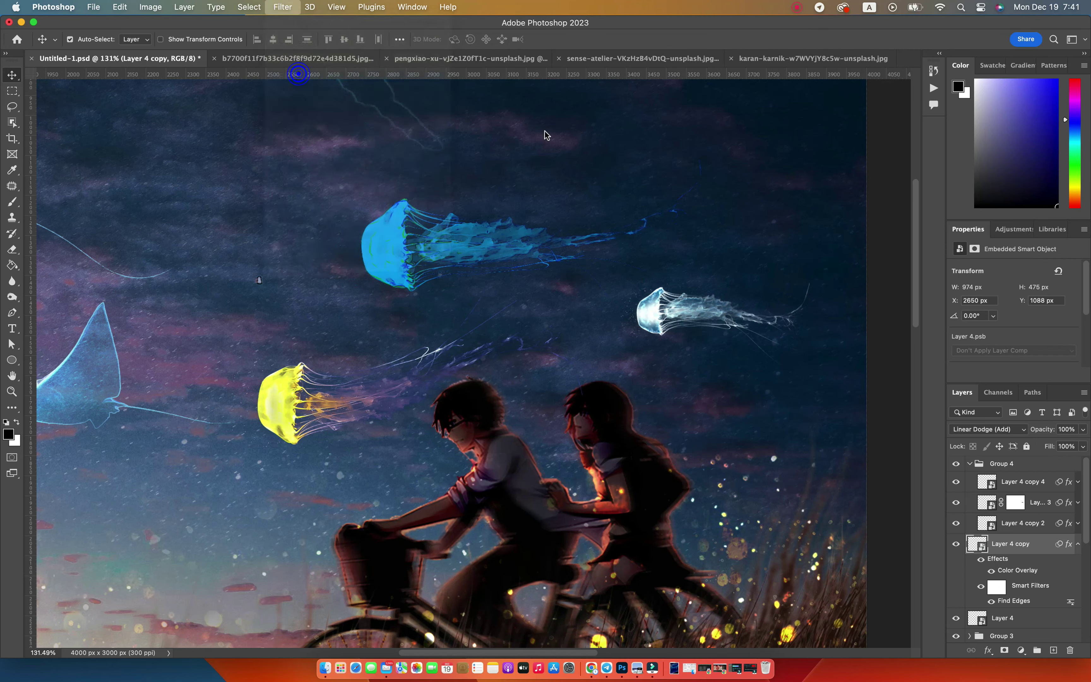
{"action": "right_click", "coordinate": [352, 285]}
{"action": "key", "text": "Escape"}
{"action": "right_click", "coordinate": [350, 294]}
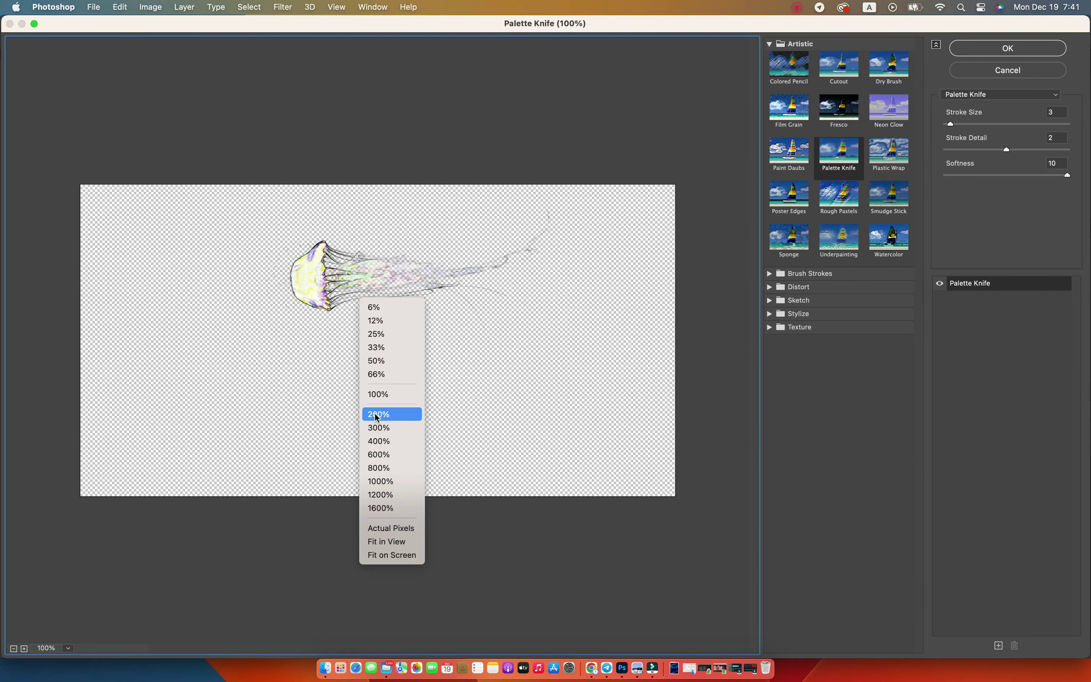
{"action": "left_click", "coordinate": [388, 415]}
{"action": "left_click_drag", "start_coordinate": [951, 123], "coordinate": [955, 124]}
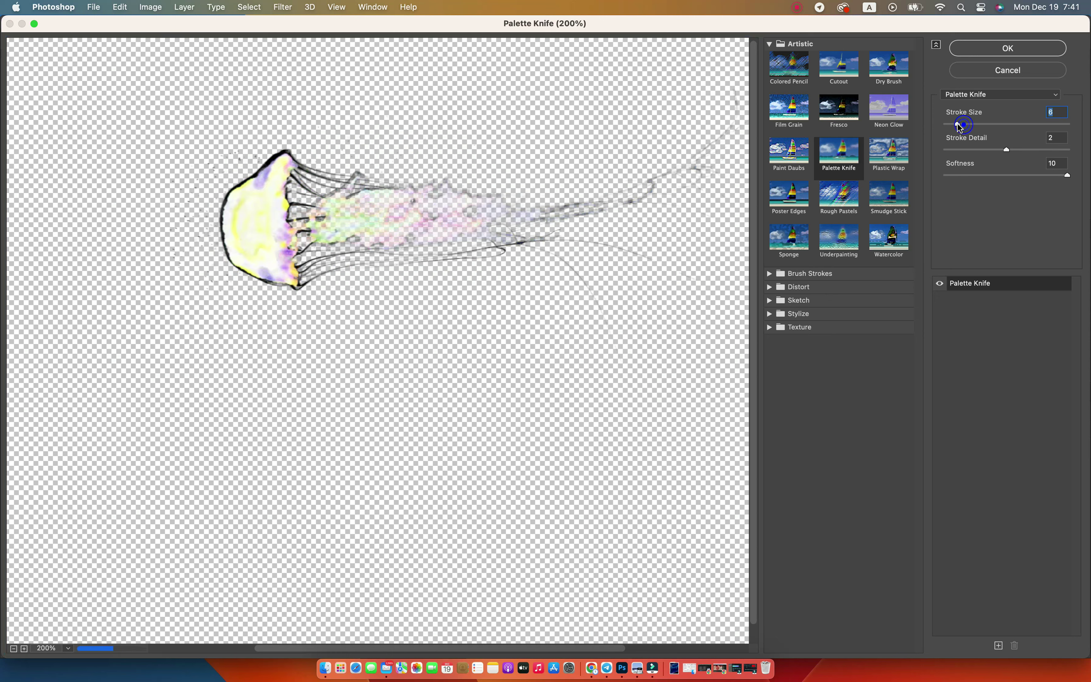
{"action": "left_click", "coordinate": [997, 48]}
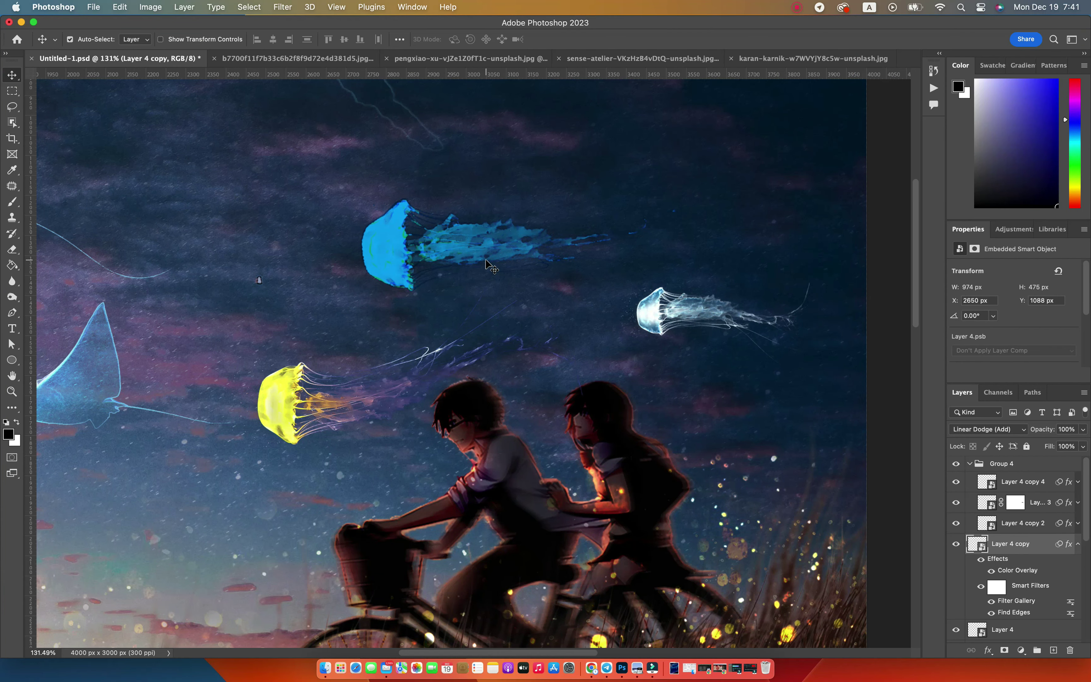
Step: Duplicate the upper jellyfish, invert the copy, and hide its Color Overlay
{"action": "key", "text": "ctrl+j"}
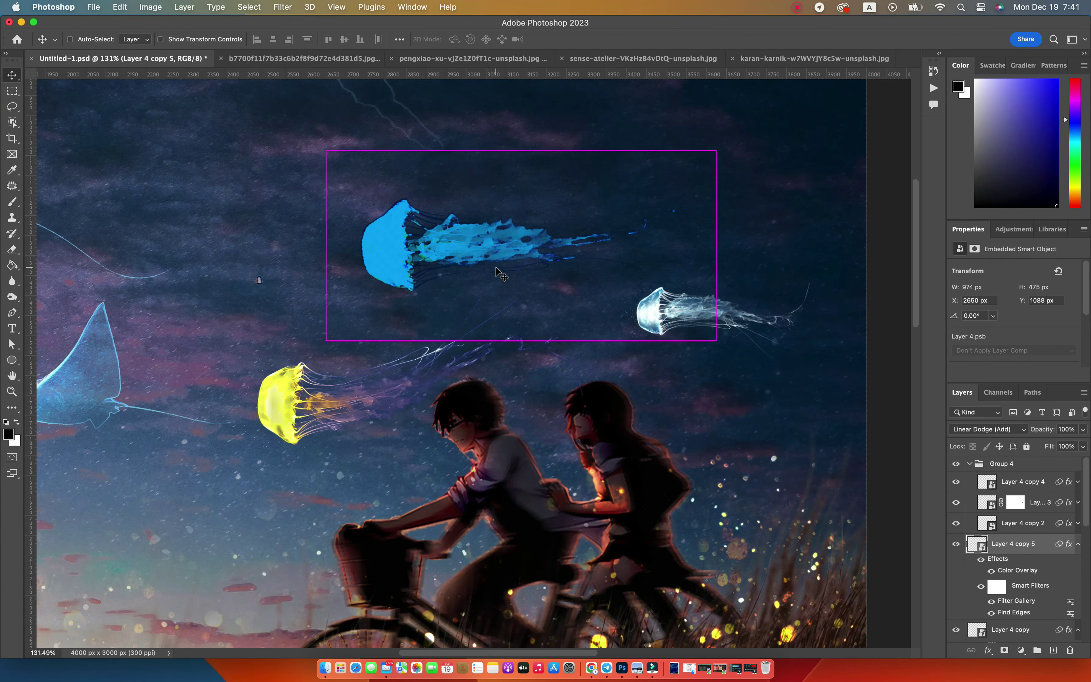
{"action": "key", "text": "ctrl+i"}
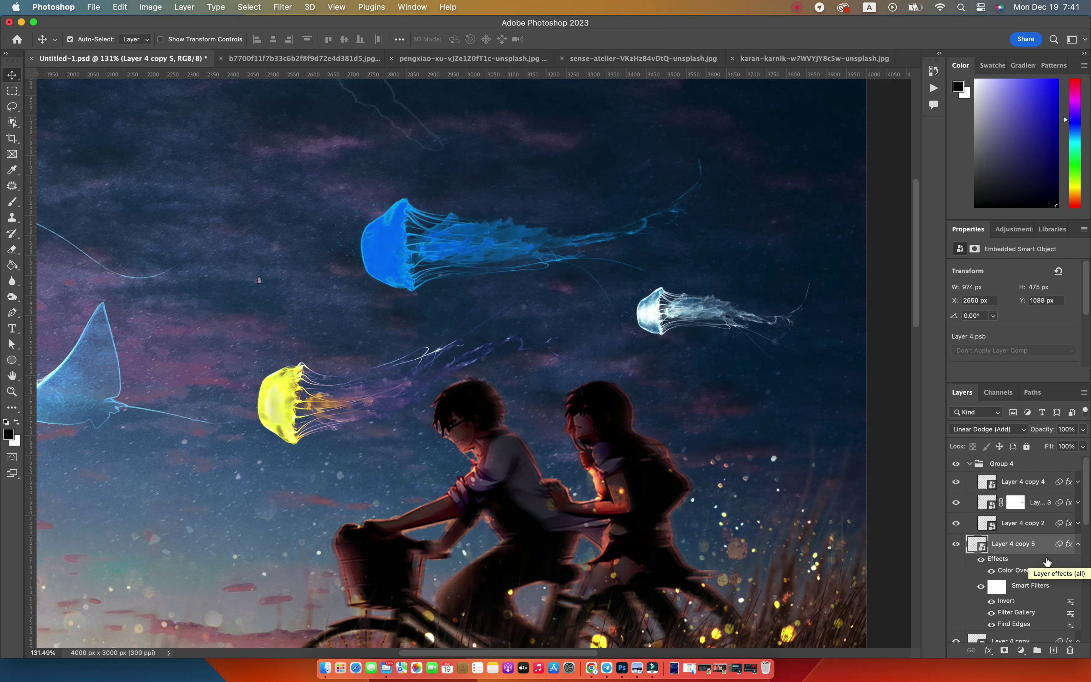
{"action": "left_click", "coordinate": [1078, 543]}
{"action": "left_click", "coordinate": [970, 463]}
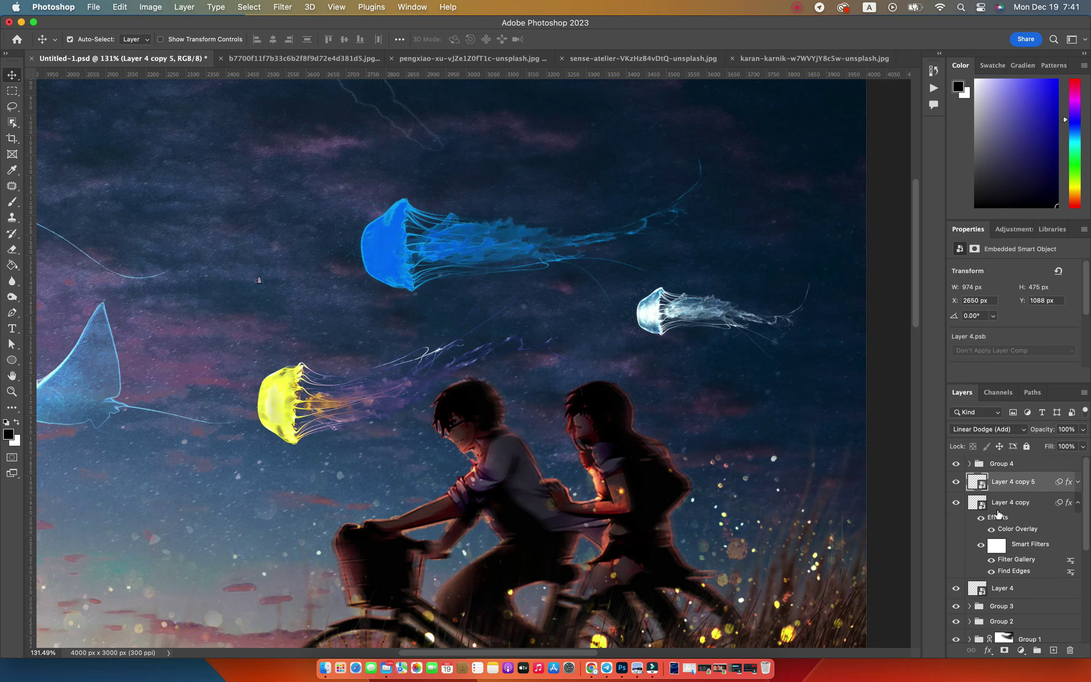
{"action": "left_click", "coordinate": [1078, 482]}
{"action": "left_click", "coordinate": [991, 508]}
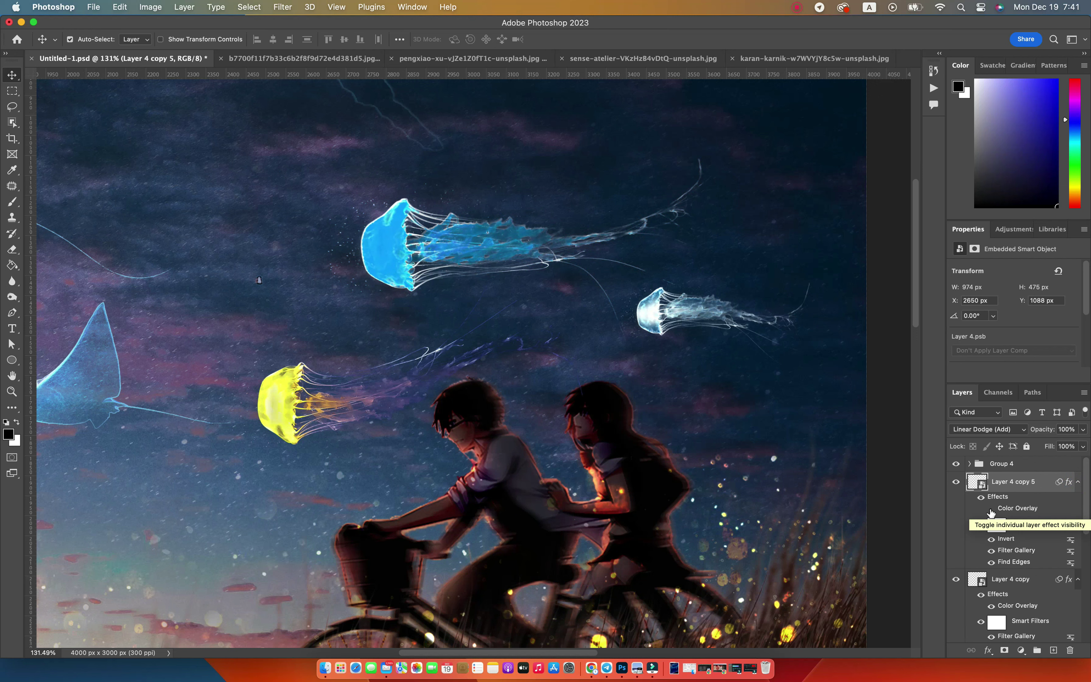
{"action": "left_click", "coordinate": [1078, 482]}
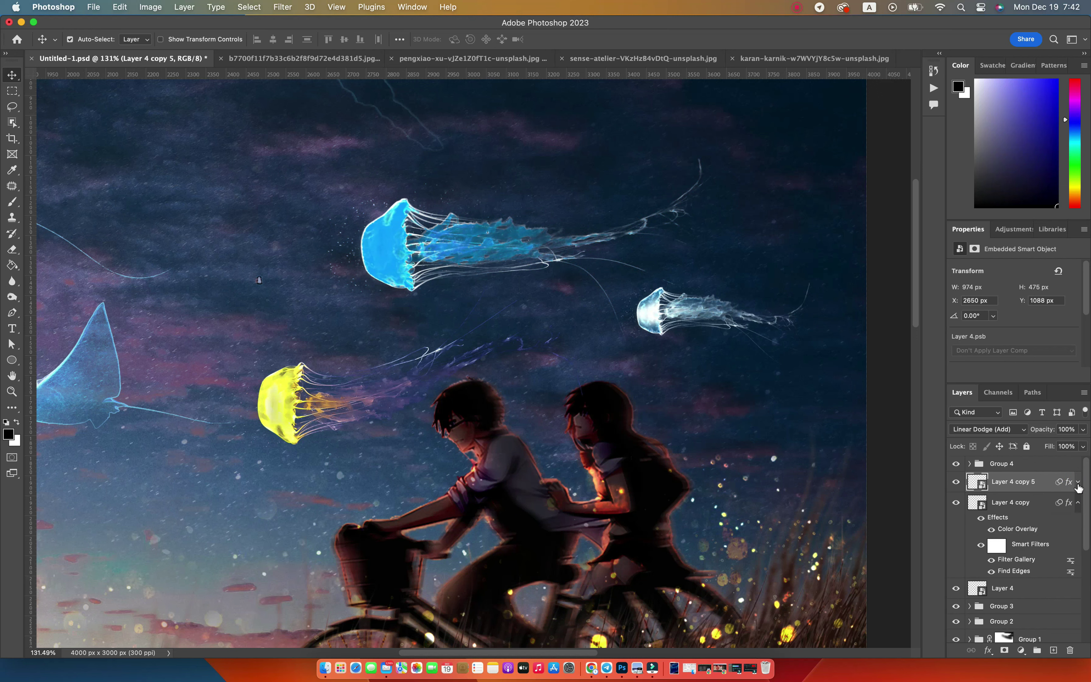
Step: Change Layer 4 copy's Color Overlay to lighter blue #58c0f1 and add a layer mask
{"action": "double_click", "coordinate": [1013, 529]}
{"action": "left_click", "coordinate": [904, 84]}
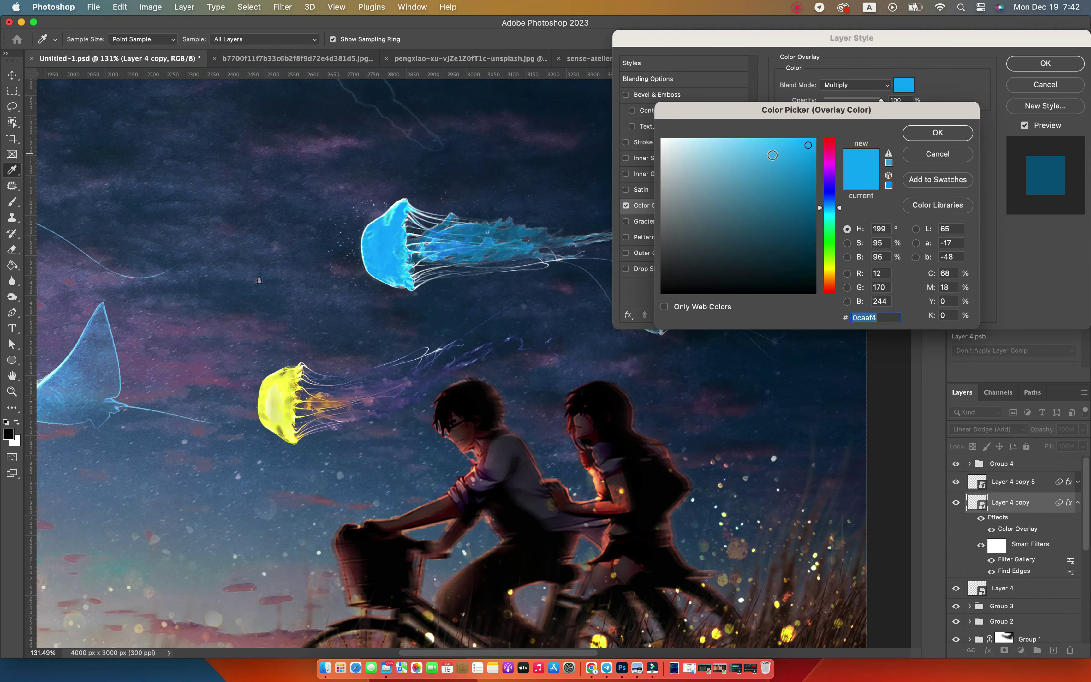
{"action": "left_click", "coordinate": [757, 144]}
{"action": "left_click", "coordinate": [829, 208]}
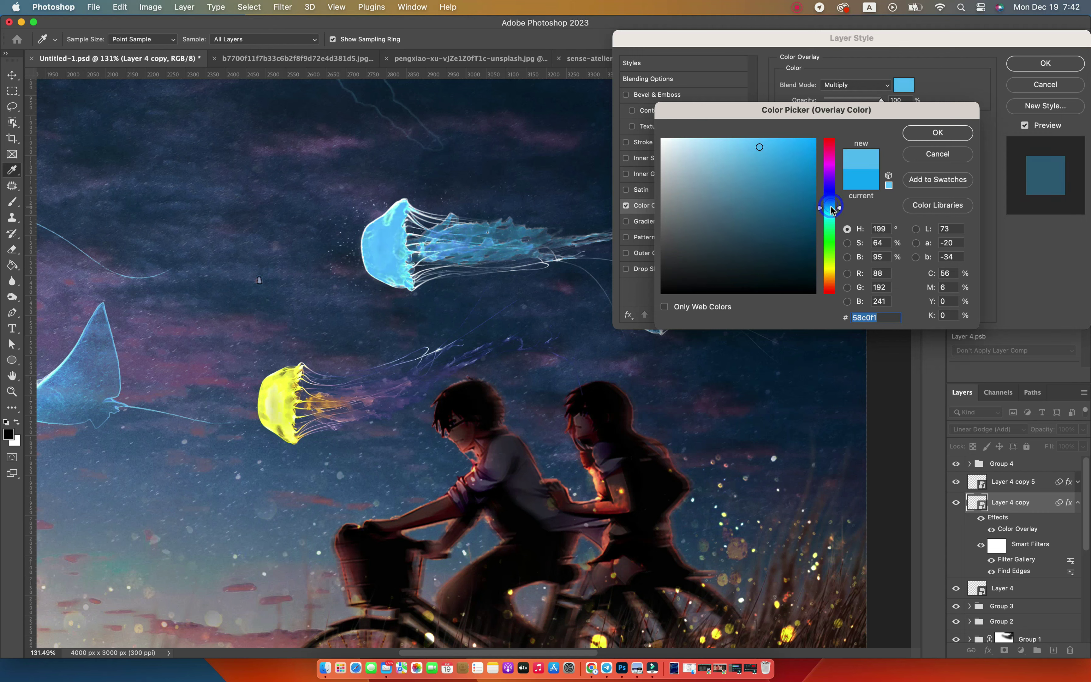
{"action": "left_click", "coordinate": [936, 136]}
{"action": "key", "text": "Return"}
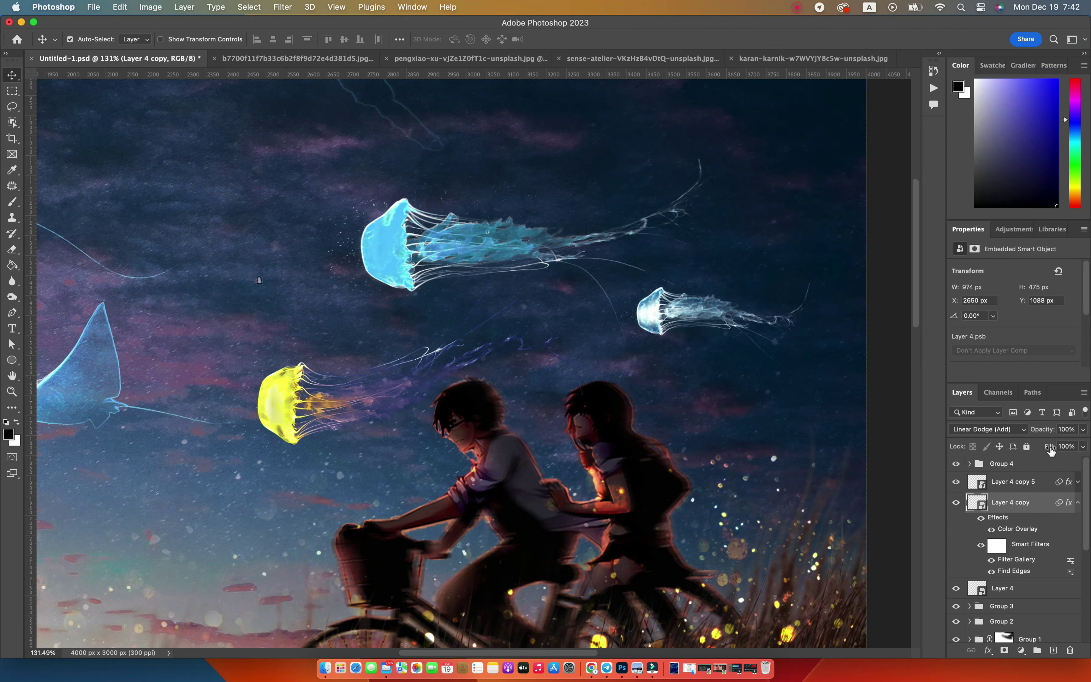
{"action": "left_click", "coordinate": [1078, 502]}
{"action": "left_click", "coordinate": [1004, 650]}
Step: Mask away the bell's lower edge with a black size-125 brush at 100% opacity, 40% flow
{"action": "key", "text": "b"}
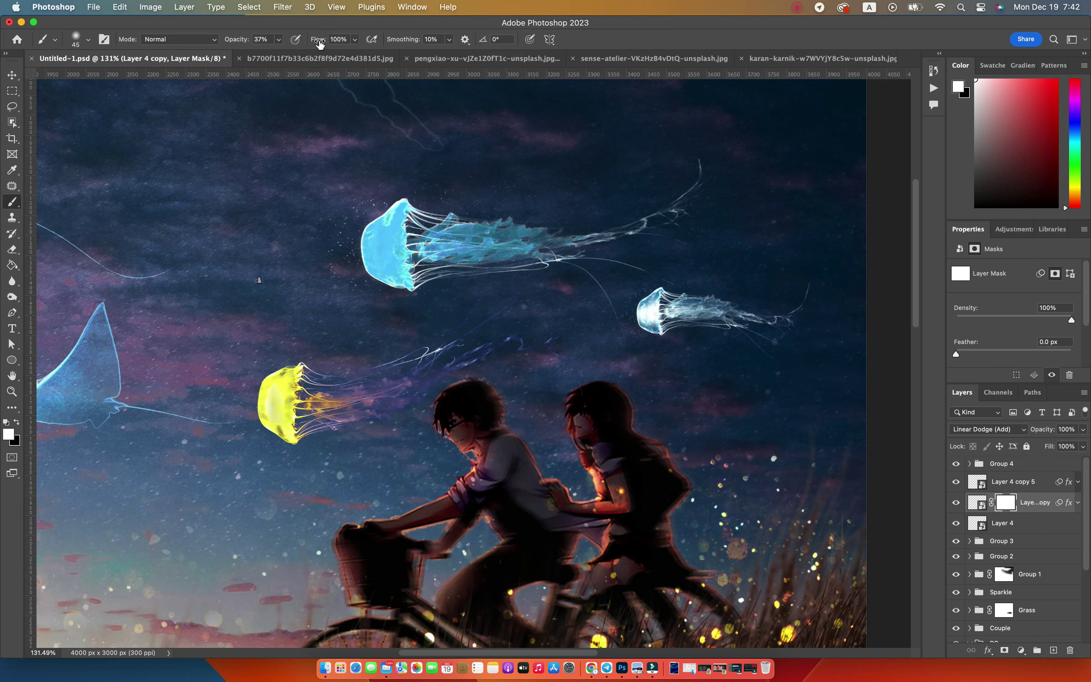
{"action": "key", "text": "0"}
{"action": "left_click_drag", "start_coordinate": [319, 42], "coordinate": [284, 47]}
{"action": "key", "text": "x"}
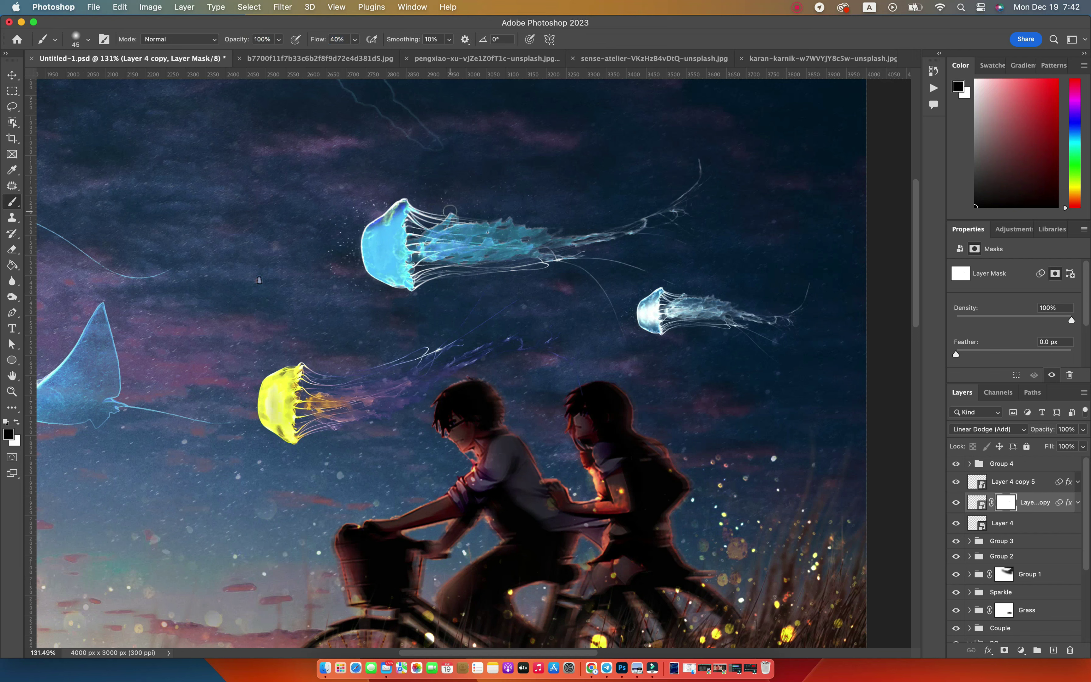
{"action": "key", "text": "bracketright"}
{"action": "key", "text": "bracketright"}
{"action": "key", "text": "bracketright"}
{"action": "left_click_drag", "start_coordinate": [383, 297], "coordinate": [443, 293]}
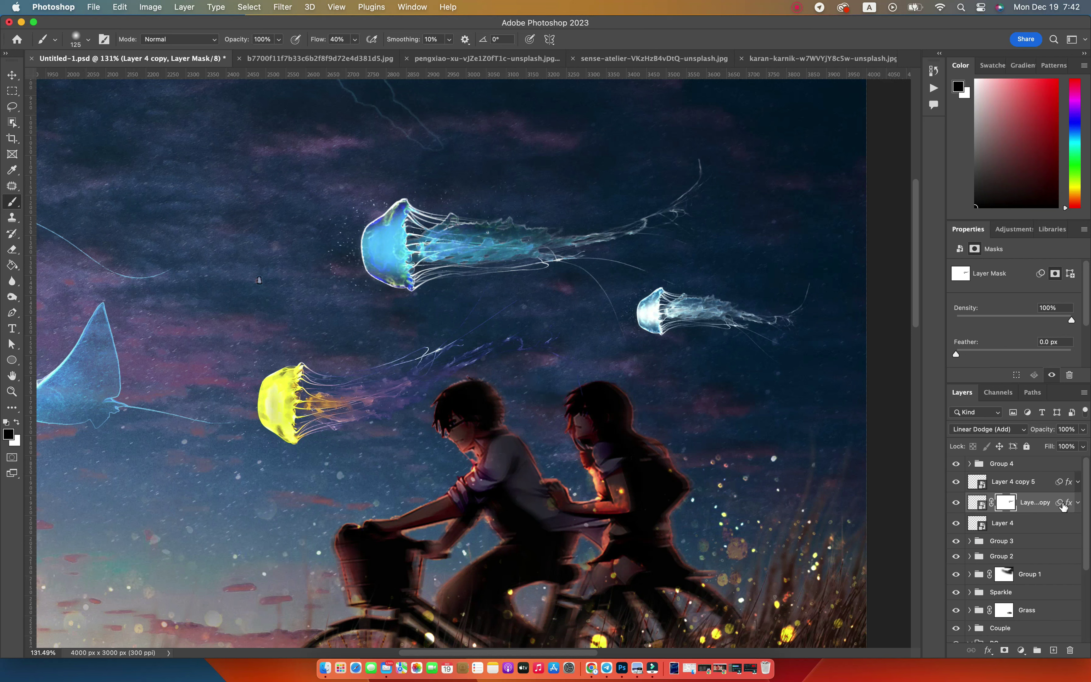
Step: Mask out parts of Layer 4's tail and tentacle, then move that mask onto Layer 4 copy 5
{"action": "left_click", "coordinate": [1032, 523]}
{"action": "left_click", "coordinate": [1004, 650]}
{"action": "left_click", "coordinate": [530, 269]}
{"action": "left_click", "coordinate": [678, 195]}
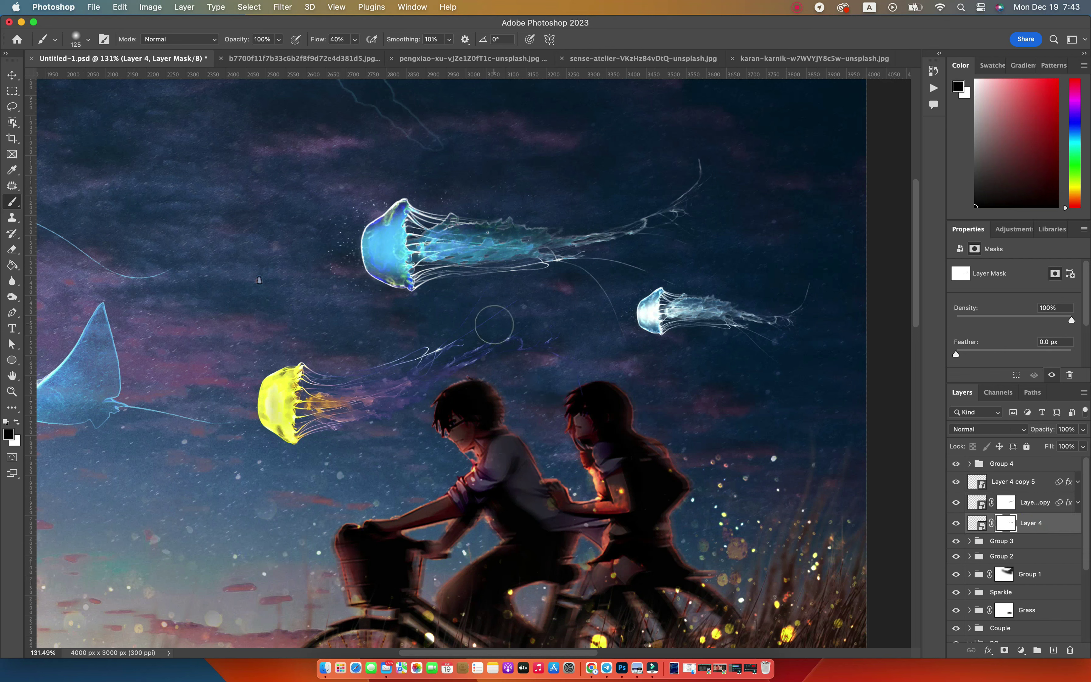
{"action": "left_click", "coordinate": [956, 523]}
{"action": "left_click", "coordinate": [956, 522]}
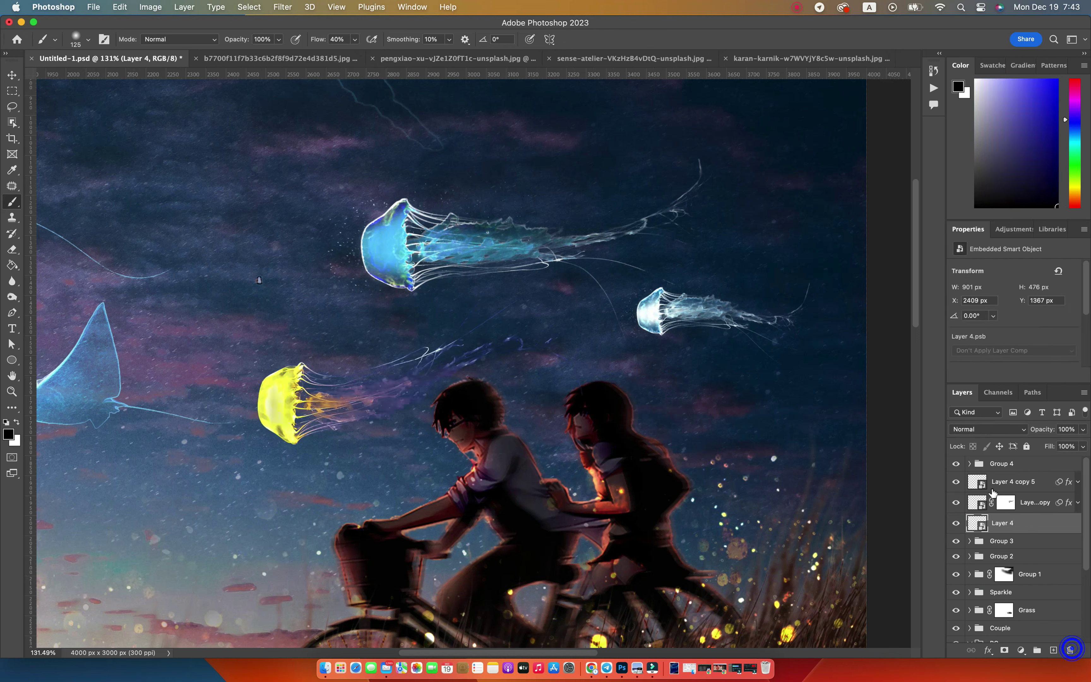
{"action": "left_click_drag", "start_coordinate": [1005, 522], "coordinate": [1006, 482]}
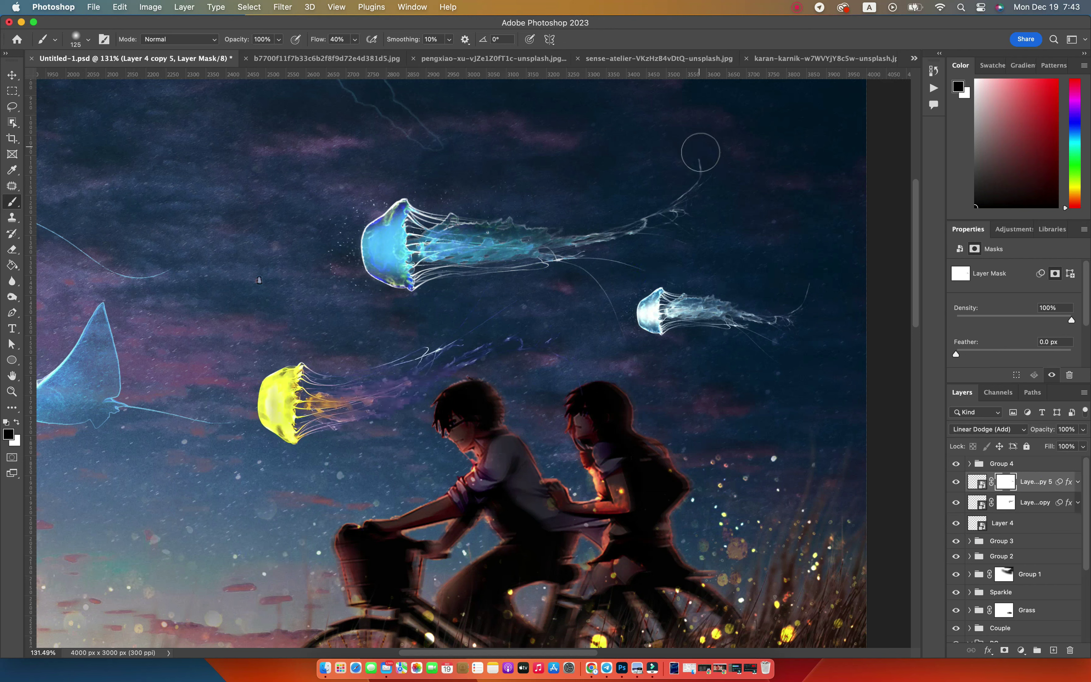
Step: Brush out another spot on the jellyfish mask in black and add a new empty Layer 5
{"action": "key", "text": "x"}
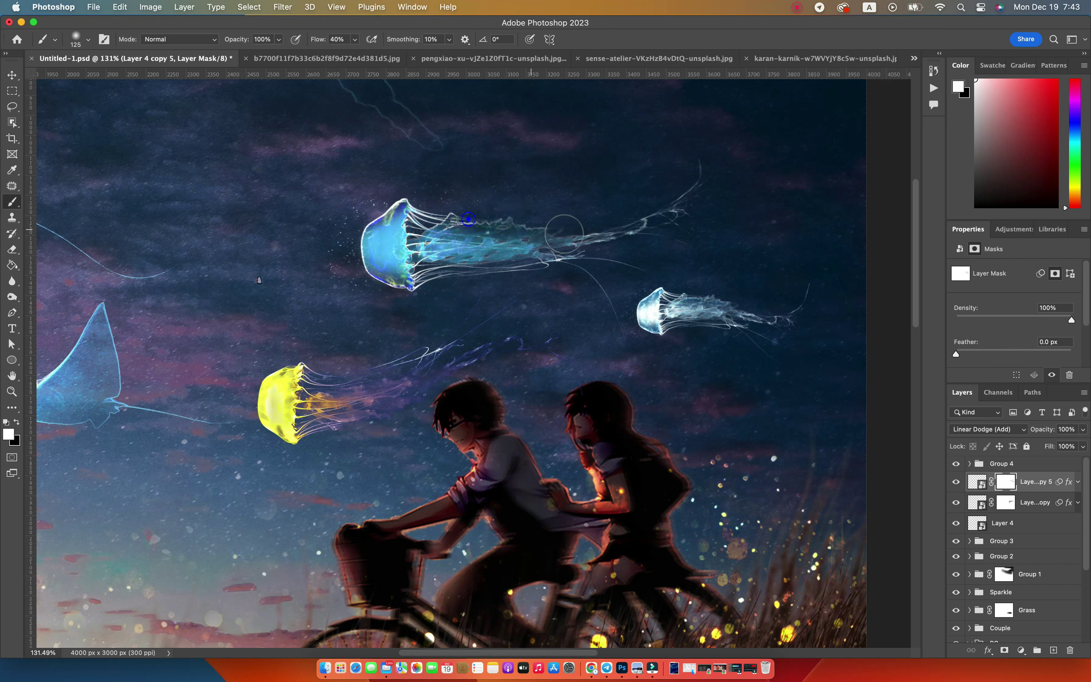
{"action": "key", "text": "x"}
{"action": "left_click", "coordinate": [333, 227]}
{"action": "right_click", "coordinate": [367, 197]}
{"action": "left_click", "coordinate": [451, 181]}
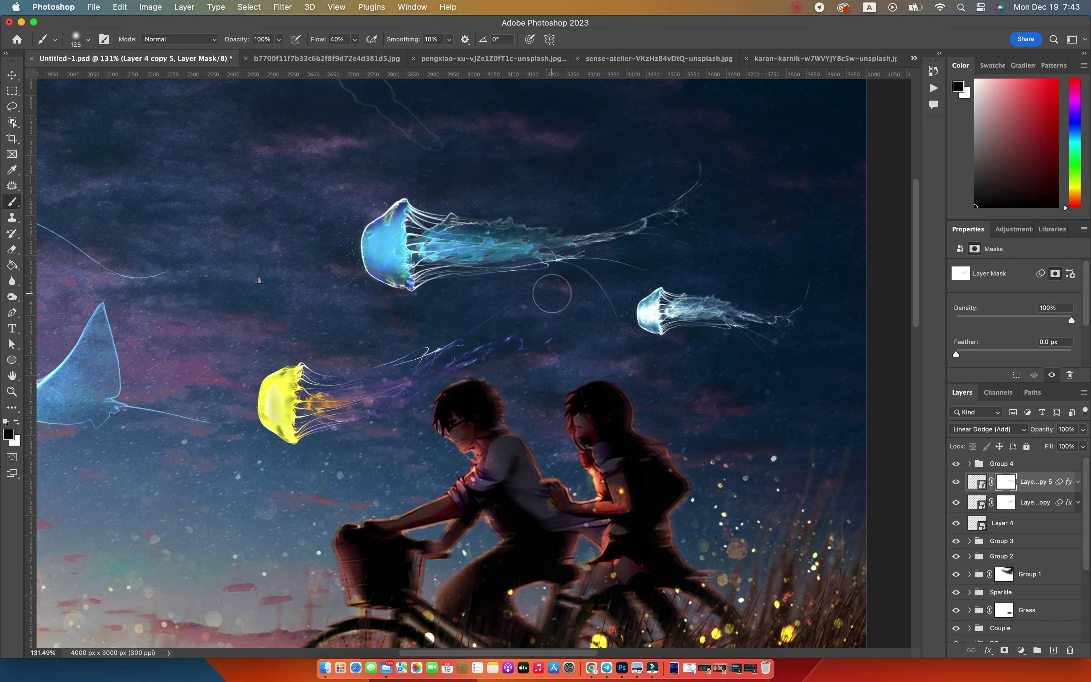
{"action": "left_click", "coordinate": [1054, 650]}
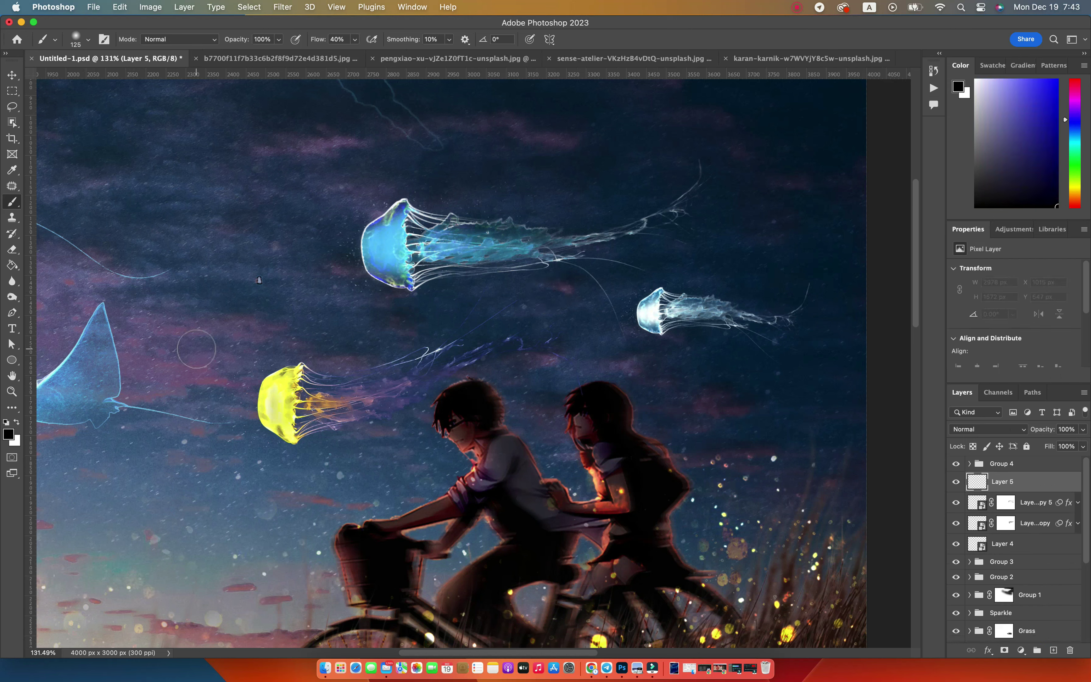
Step: Paint bright yellow over the upper jellyfish's bell
{"action": "left_click", "coordinate": [9, 435]}
{"action": "left_click_drag", "start_coordinate": [828, 209], "coordinate": [830, 274]}
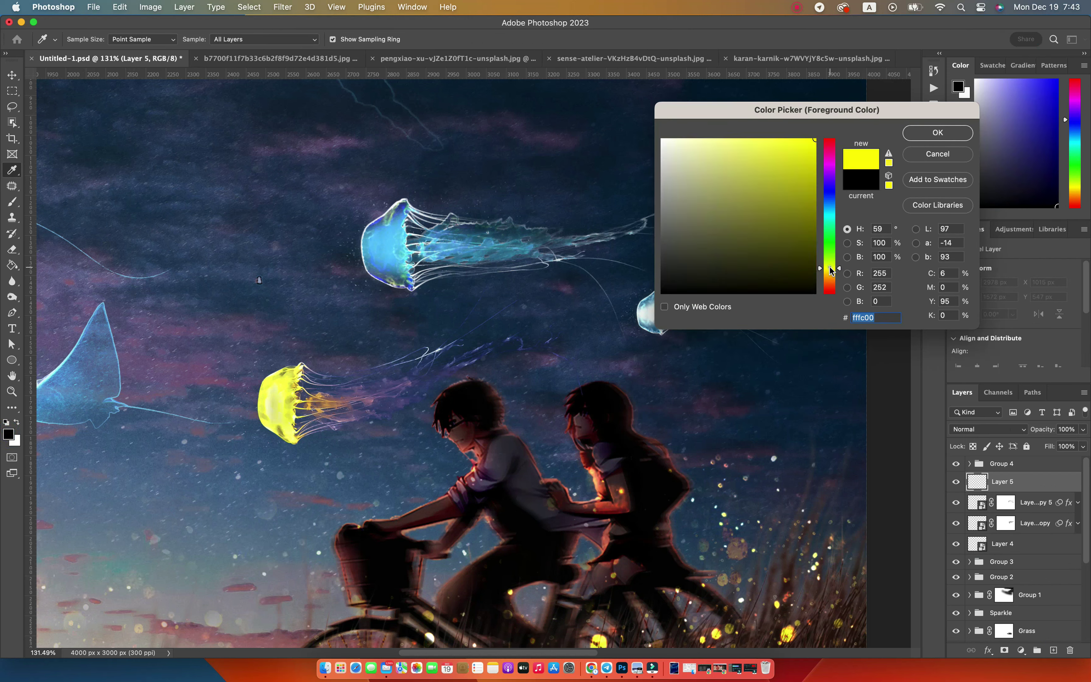
{"action": "key", "text": "Return"}
{"action": "left_click", "coordinate": [378, 246]}
{"action": "left_click_drag", "start_coordinate": [369, 246], "coordinate": [397, 248]}
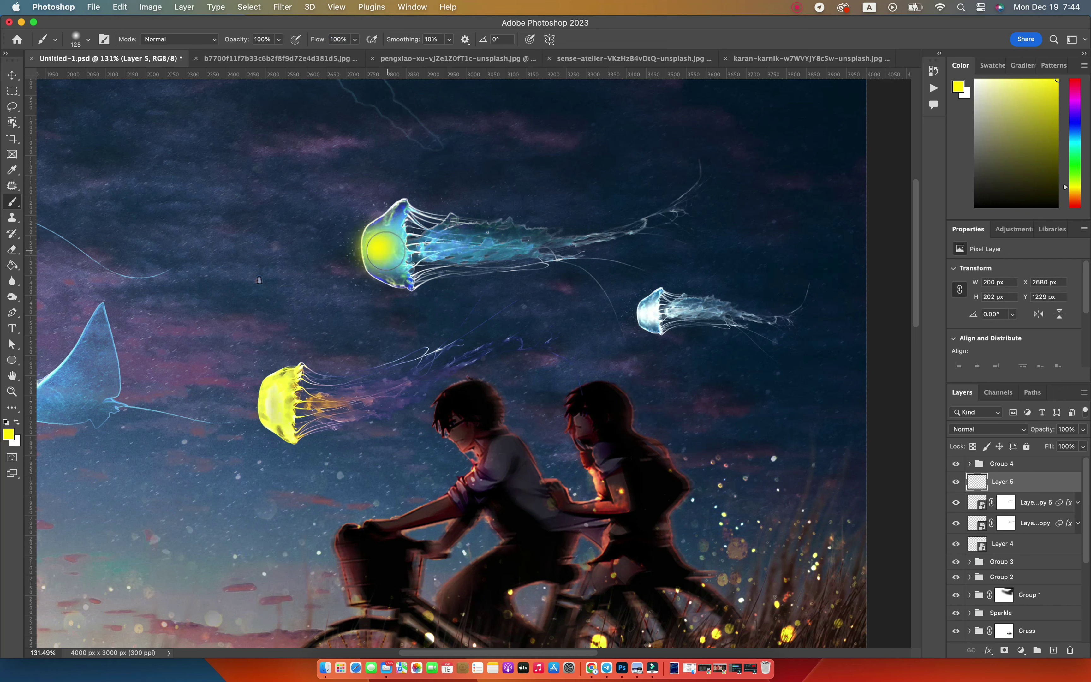
Step: Set the yellow paint to Overlay, nudge it onto the bell, and group it with the jellyfish copies
{"action": "left_click", "coordinate": [12, 75]}
{"action": "left_click", "coordinate": [988, 429]}
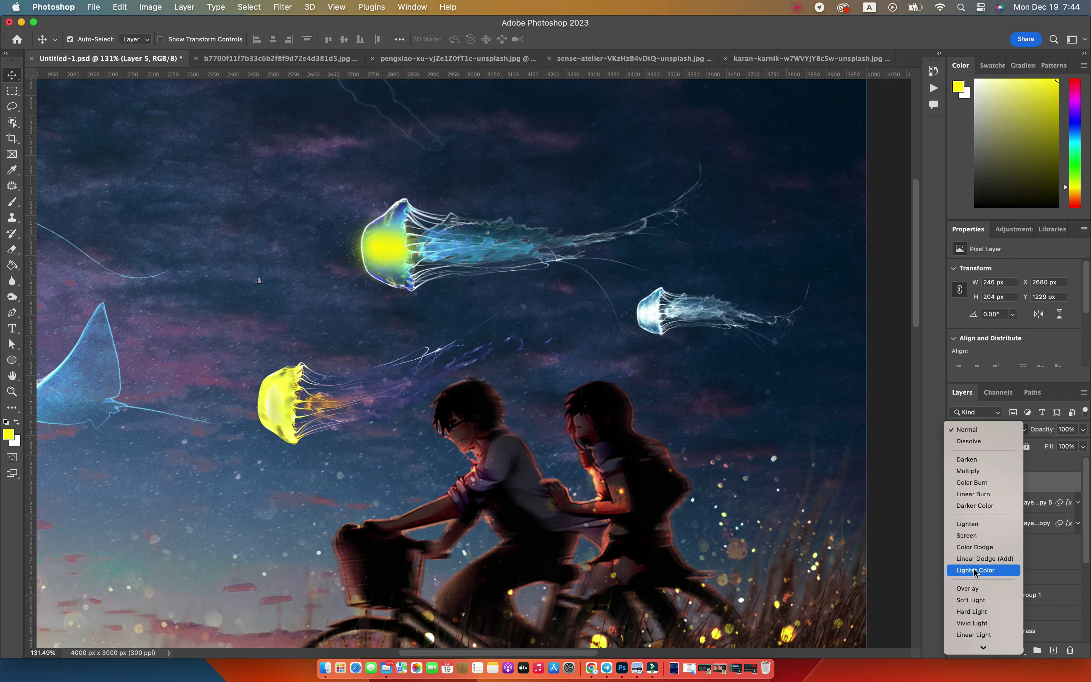
{"action": "left_click", "coordinate": [968, 589]}
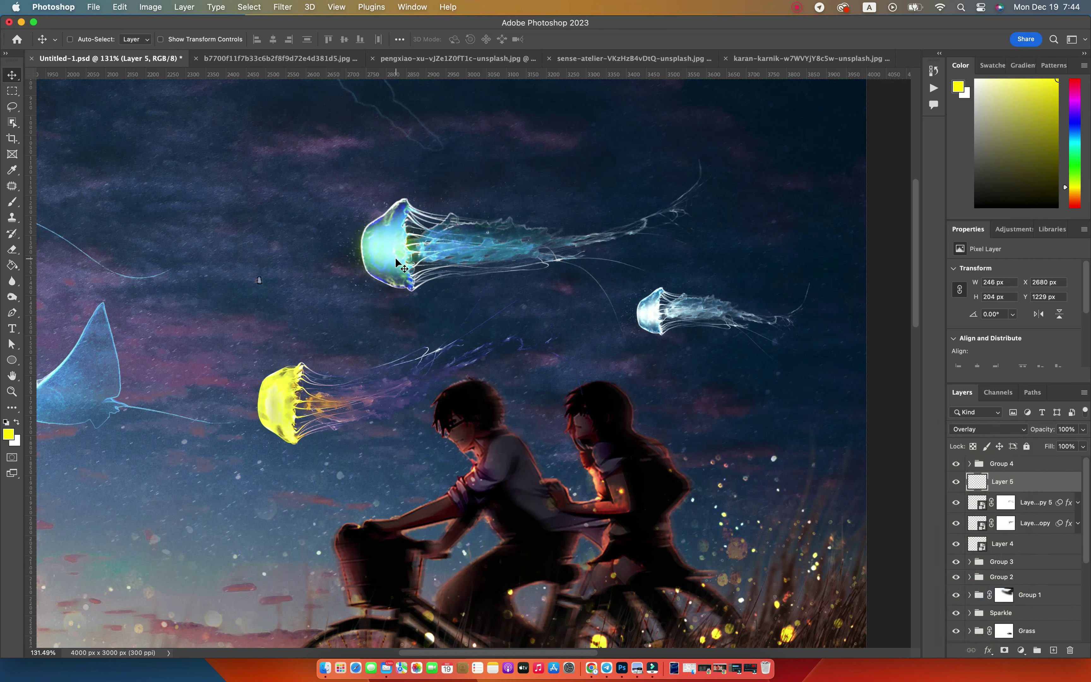
{"action": "key", "text": "ctrl+t"}
{"action": "left_click_drag", "start_coordinate": [397, 264], "coordinate": [397, 253]}
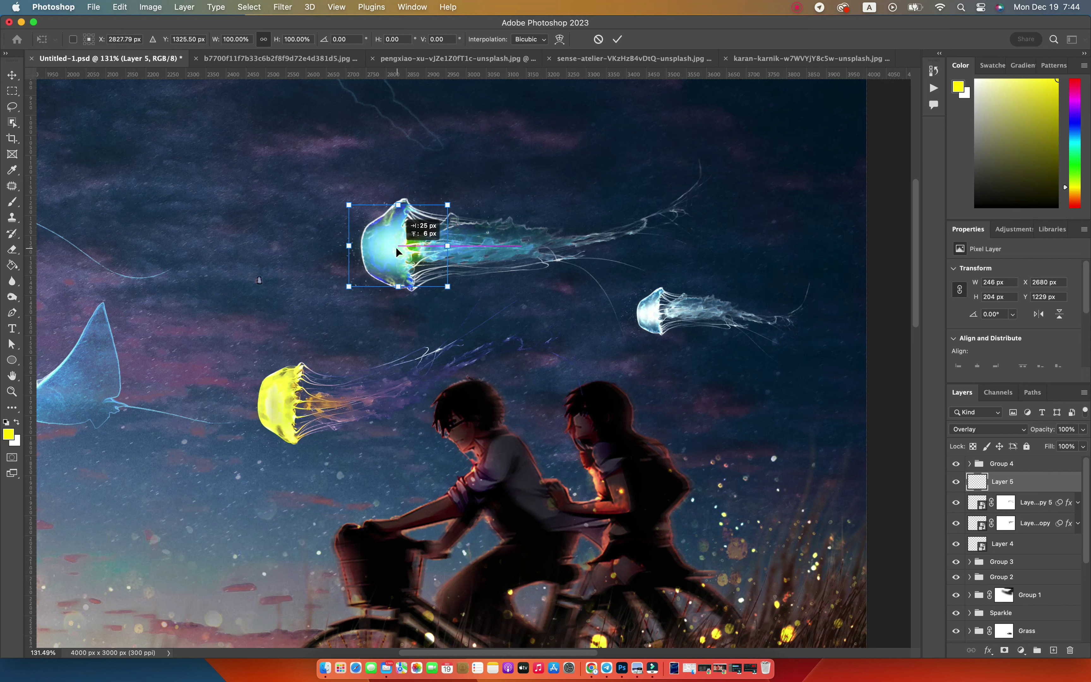
{"action": "left_click_drag", "start_coordinate": [397, 252], "coordinate": [402, 251]}
{"action": "key", "text": "Return"}
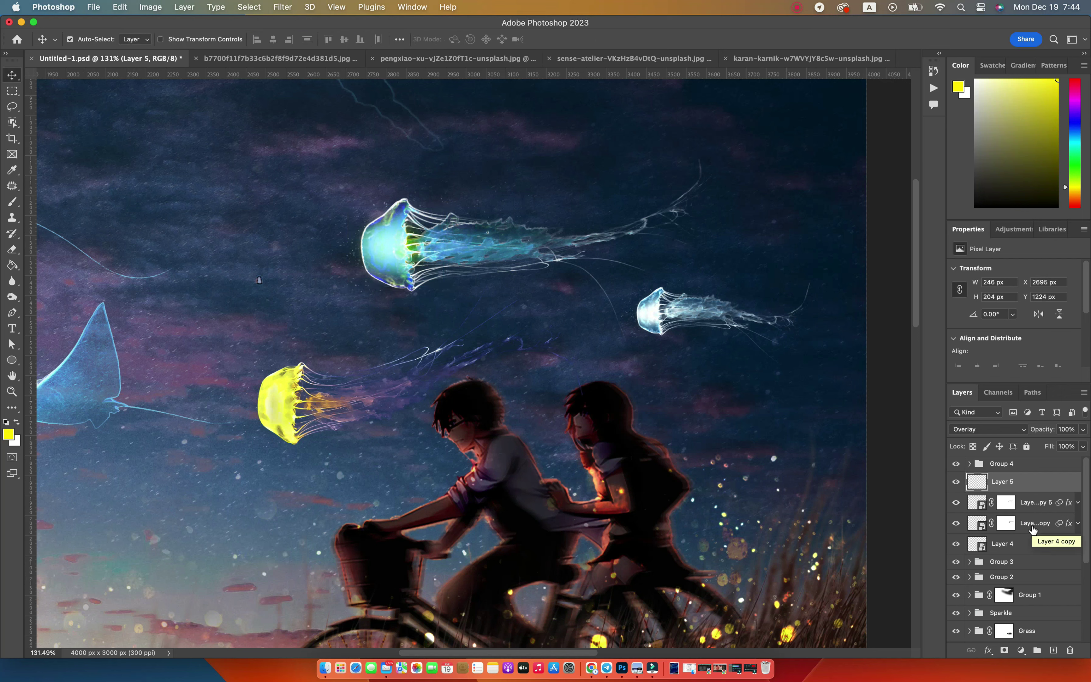
{"action": "left_click", "coordinate": [1034, 526], "text": "shift"}
{"action": "key", "text": "super+g"}
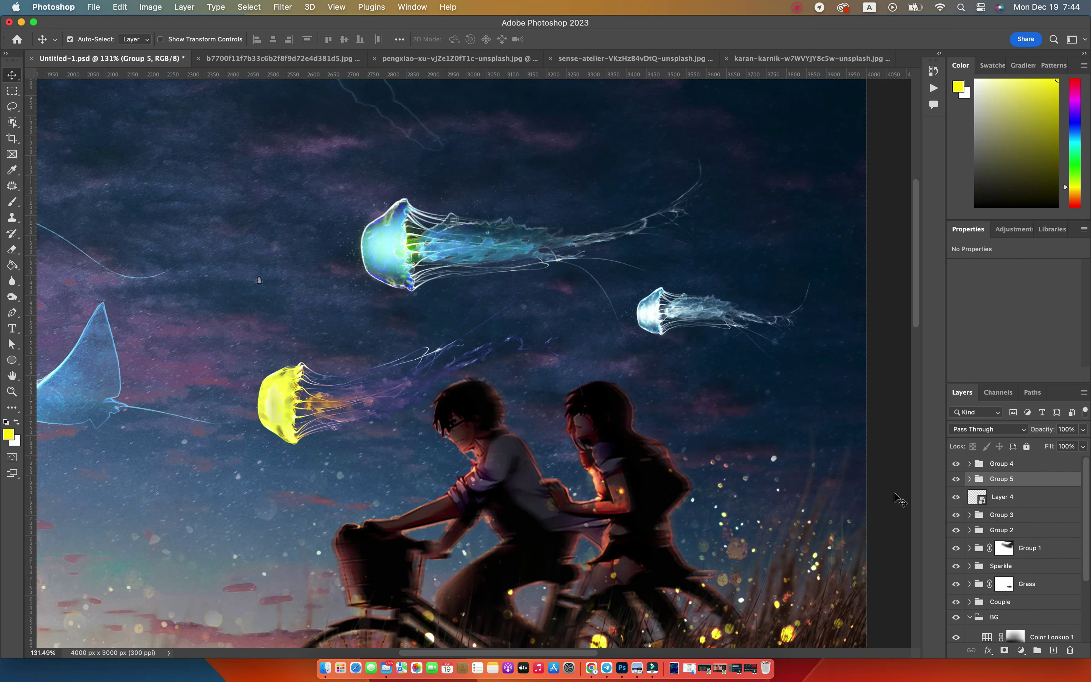
Step: Zoom out and lower Group 4's fill to 79%
{"action": "key", "text": "z"}
{"action": "mouse_move", "coordinate": [638, 398]}
{"action": "left_mouse_down"}
{"action": "mouse_move", "coordinate": [502, 383]}
{"action": "mouse_move", "coordinate": [553, 392]}
{"action": "left_mouse_up"}
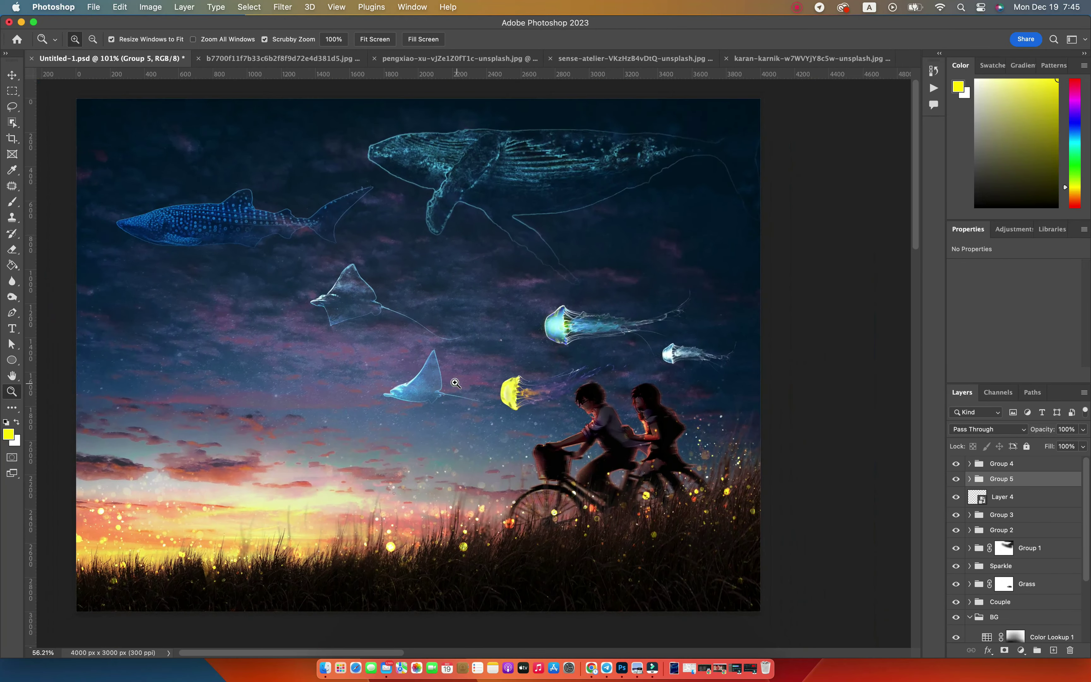
{"action": "key", "text": "v"}
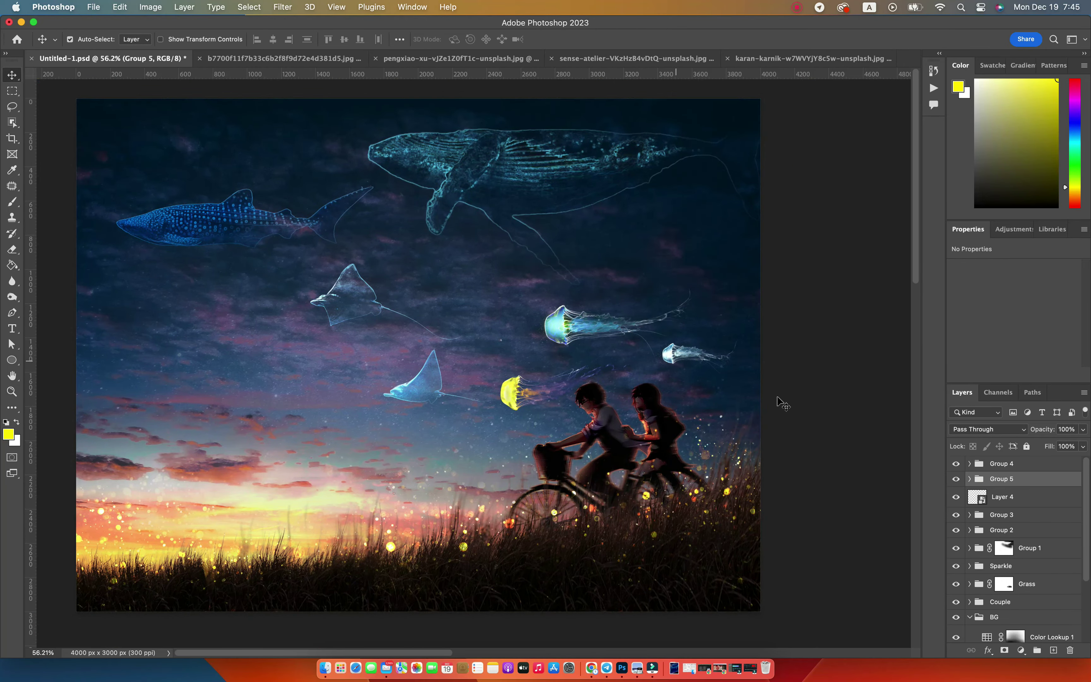
{"action": "left_click_drag", "start_coordinate": [1050, 448], "coordinate": [1033, 449]}
{"action": "key", "text": "ctrl+z"}
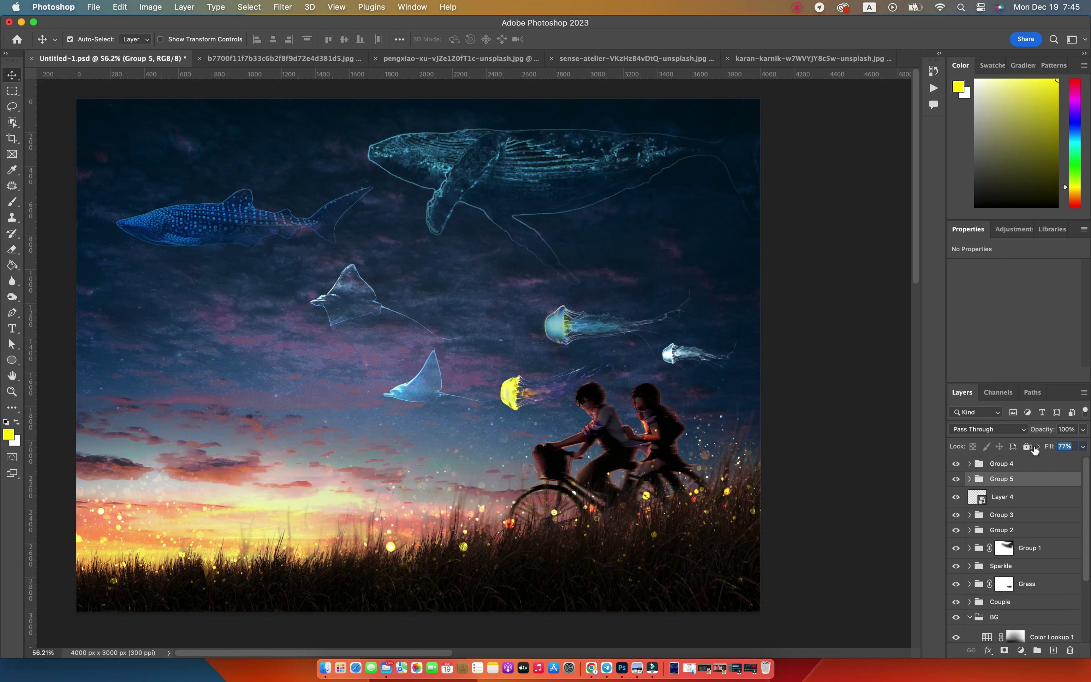
{"action": "key", "text": "ctrl+z"}
{"action": "key", "text": "ctrl+z"}
{"action": "left_click", "coordinate": [683, 365]}
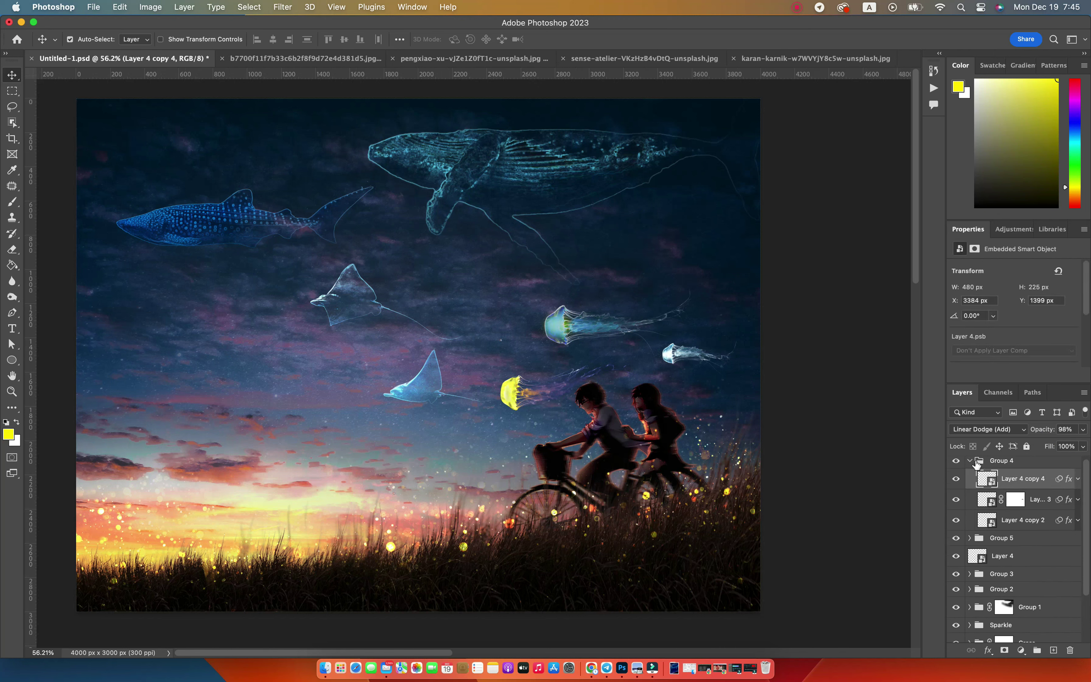
{"action": "left_click", "coordinate": [969, 463]}
{"action": "left_click_drag", "start_coordinate": [1050, 446], "coordinate": [1040, 447]}
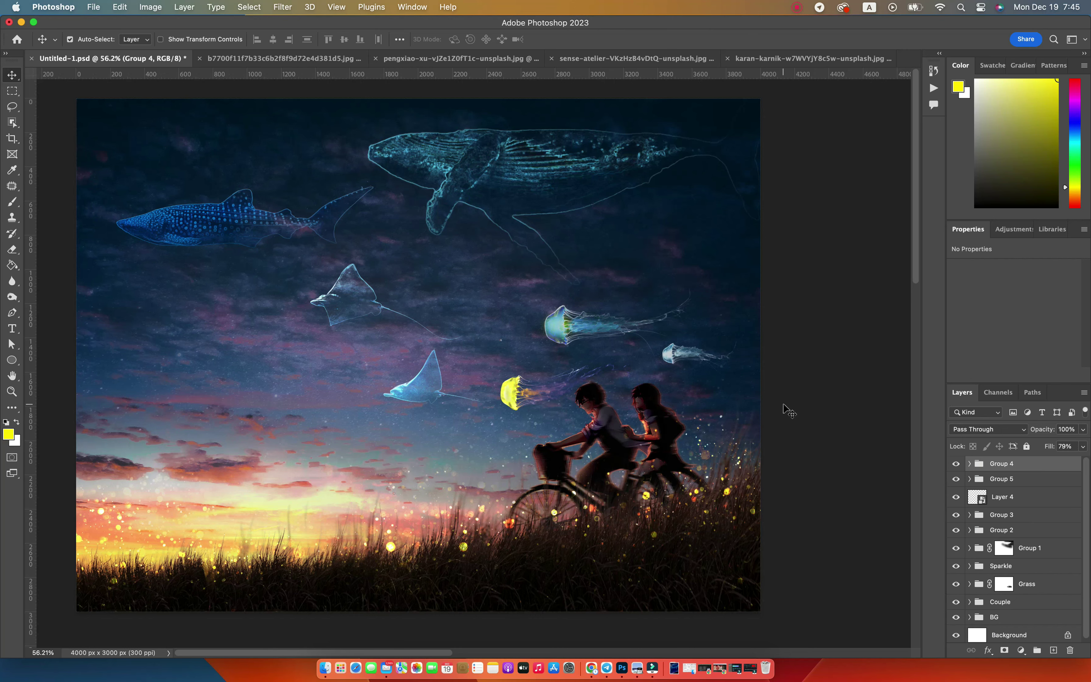
Step: Zoom in on the yellow jellyfish and select Layer 4
{"action": "key", "text": "z"}
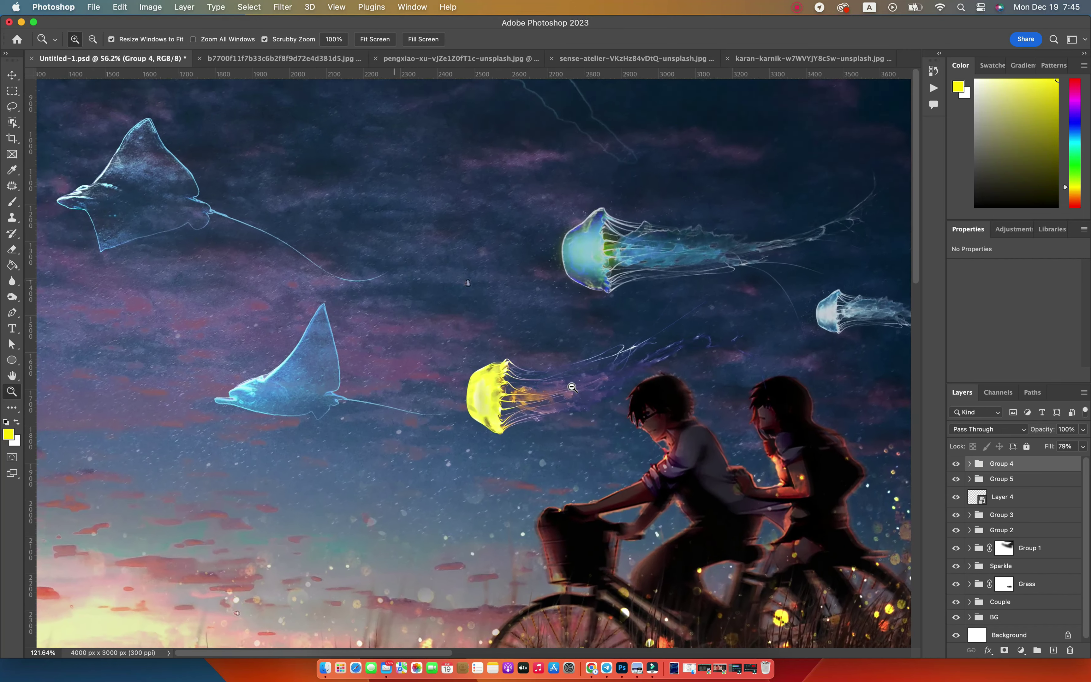
{"action": "left_click_drag", "start_coordinate": [548, 384], "coordinate": [600, 383]}
{"action": "key", "text": "v"}
{"action": "left_click", "coordinate": [399, 320]}
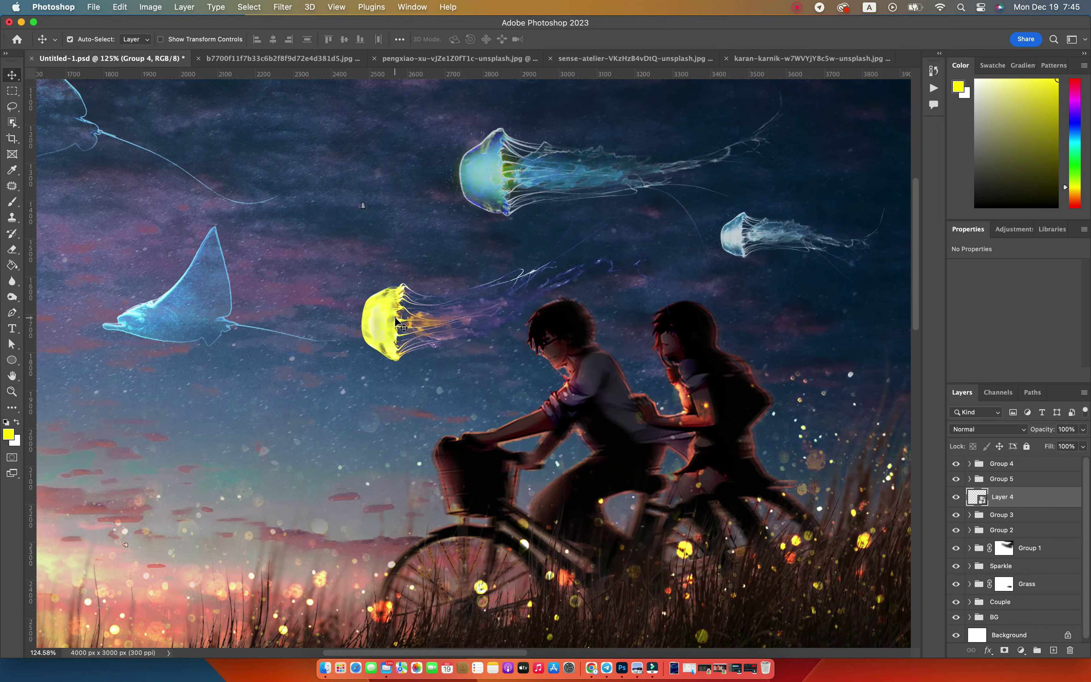
Step: Apply Levels (56/1.00/172) to boost the yellow jellyfish's contrast
{"action": "key", "text": "ctrl+l"}
{"action": "left_click_drag", "start_coordinate": [895, 214], "coordinate": [844, 214]}
{"action": "left_click_drag", "start_coordinate": [740, 214], "coordinate": [774, 214]}
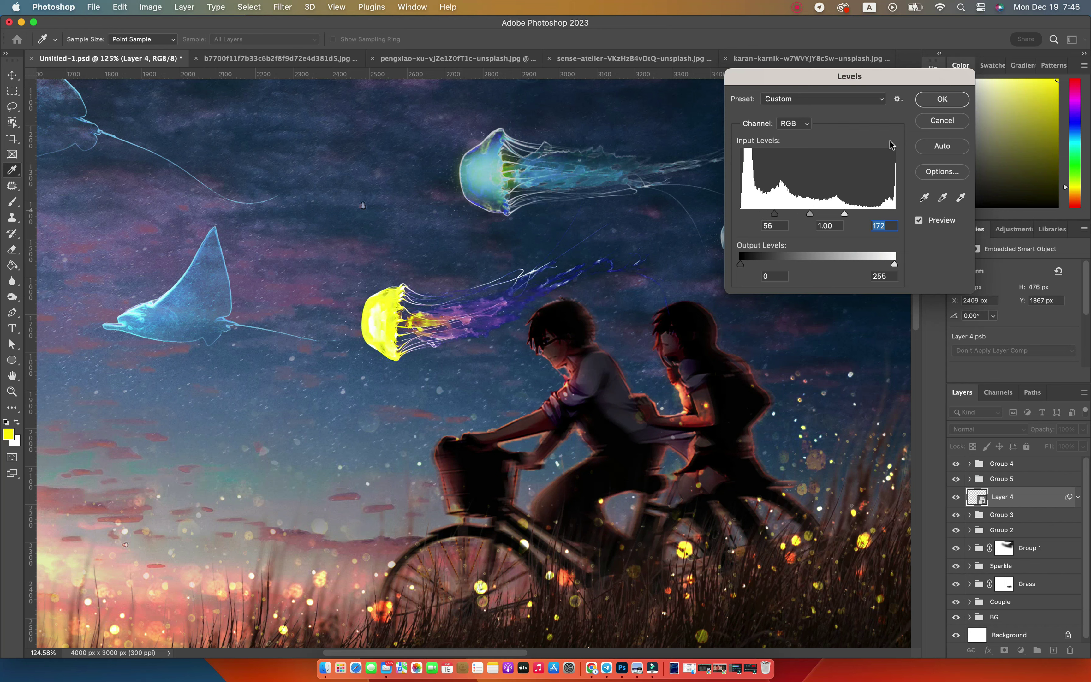
{"action": "left_click", "coordinate": [942, 99]}
Step: Duplicate the jellyfish layer and apply Find Edges, Invert and Black & White to the copy
{"action": "key", "text": "ctrl+j"}
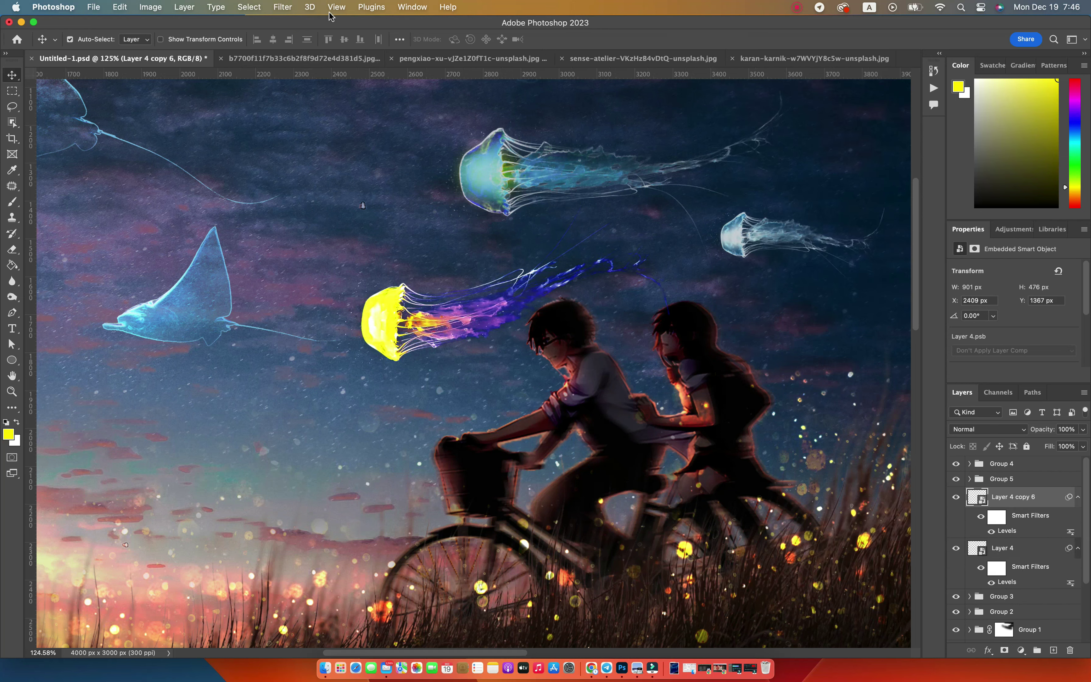
{"action": "left_click", "coordinate": [283, 7]}
{"action": "left_click", "coordinate": [485, 281]}
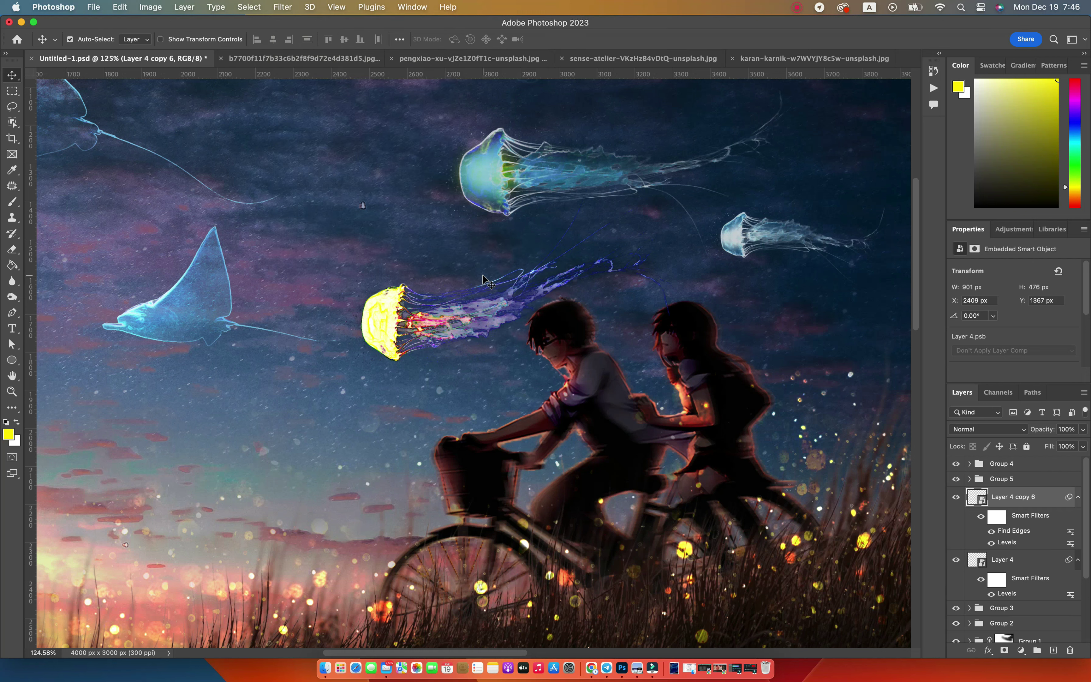
{"action": "key", "text": "ctrl+i"}
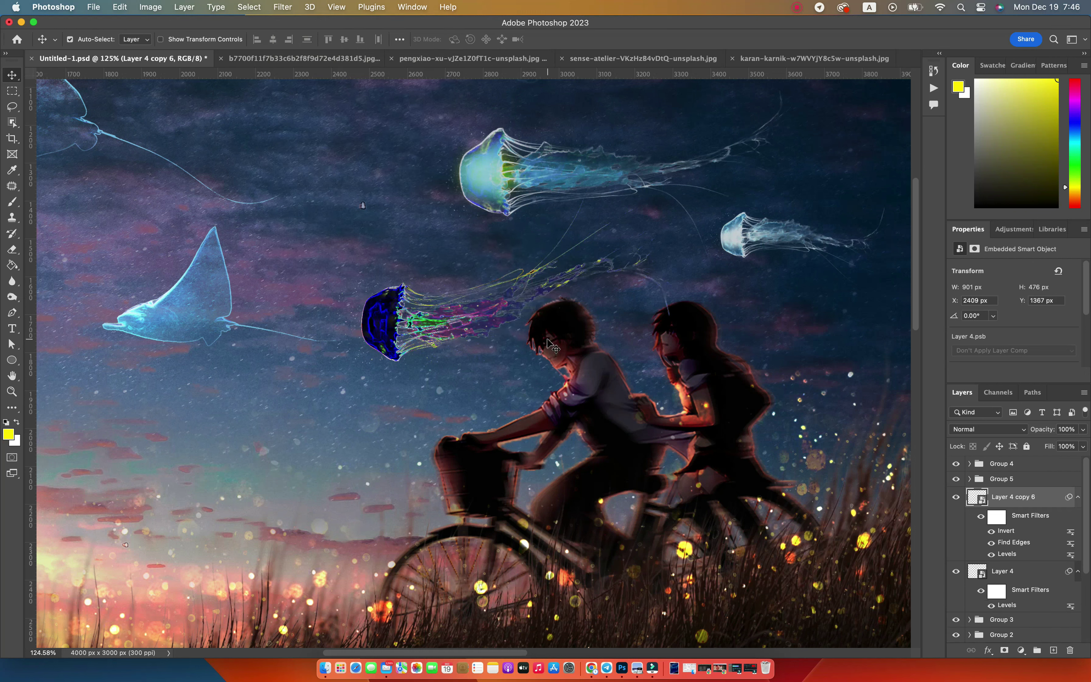
{"action": "key", "text": "ctrl+alt+shift+b"}
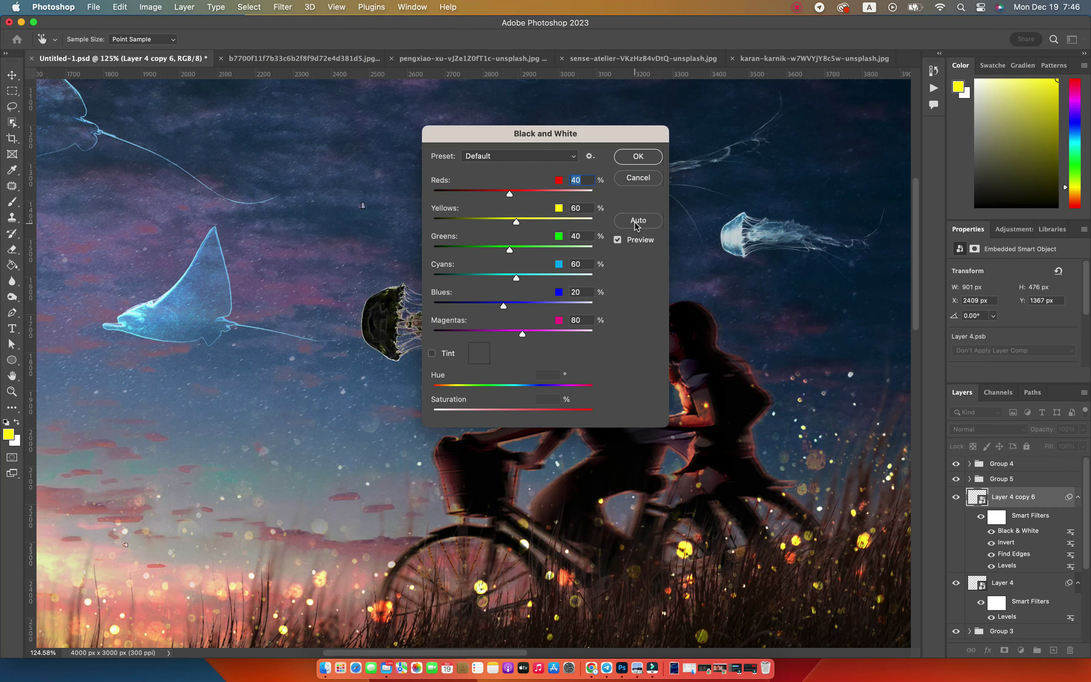
{"action": "left_click", "coordinate": [638, 156]}
Step: Blend the edge copy in Linear Dodge (Add) and reselect the original Layer 4
{"action": "left_click", "coordinate": [987, 429]}
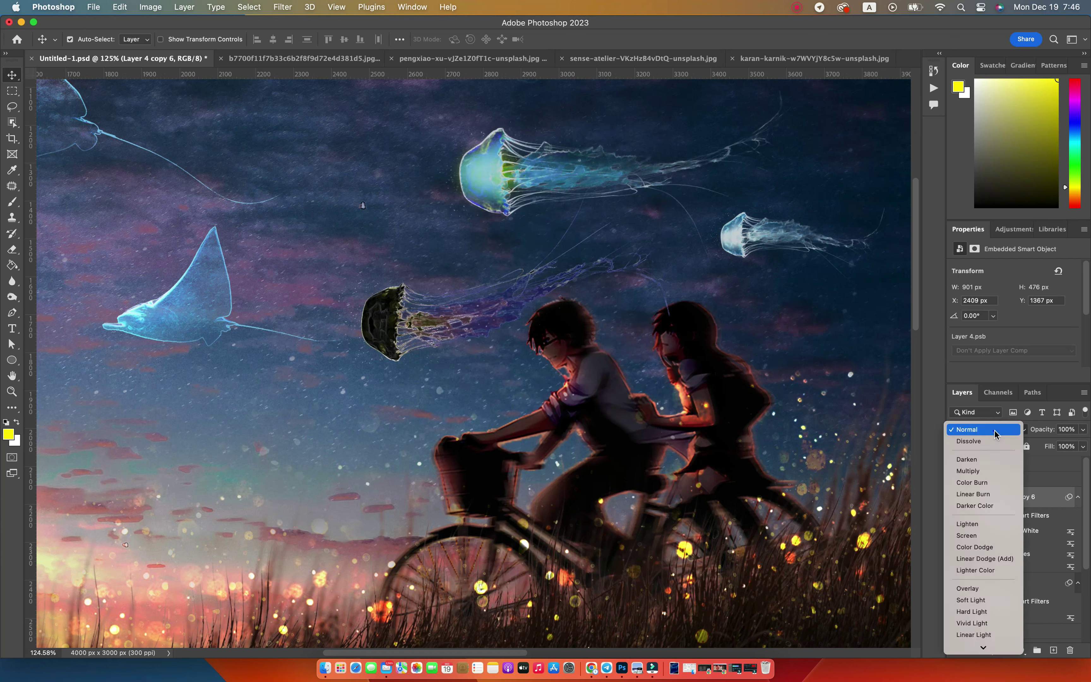
{"action": "left_click", "coordinate": [976, 561]}
{"action": "left_click", "coordinate": [1078, 498]}
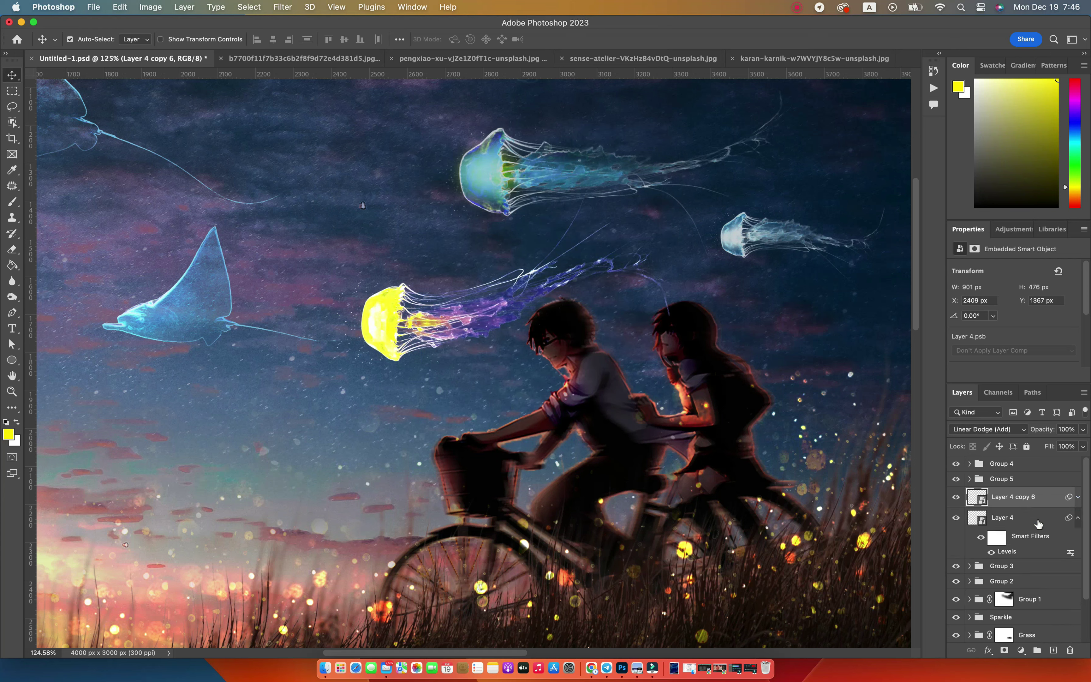
{"action": "left_click", "coordinate": [1013, 521]}
{"action": "left_click_drag", "start_coordinate": [1042, 429], "coordinate": [1031, 430]}
Step: Add a layer mask to Layer 4 and paint black over the purple tentacles
{"action": "left_click", "coordinate": [1078, 517]}
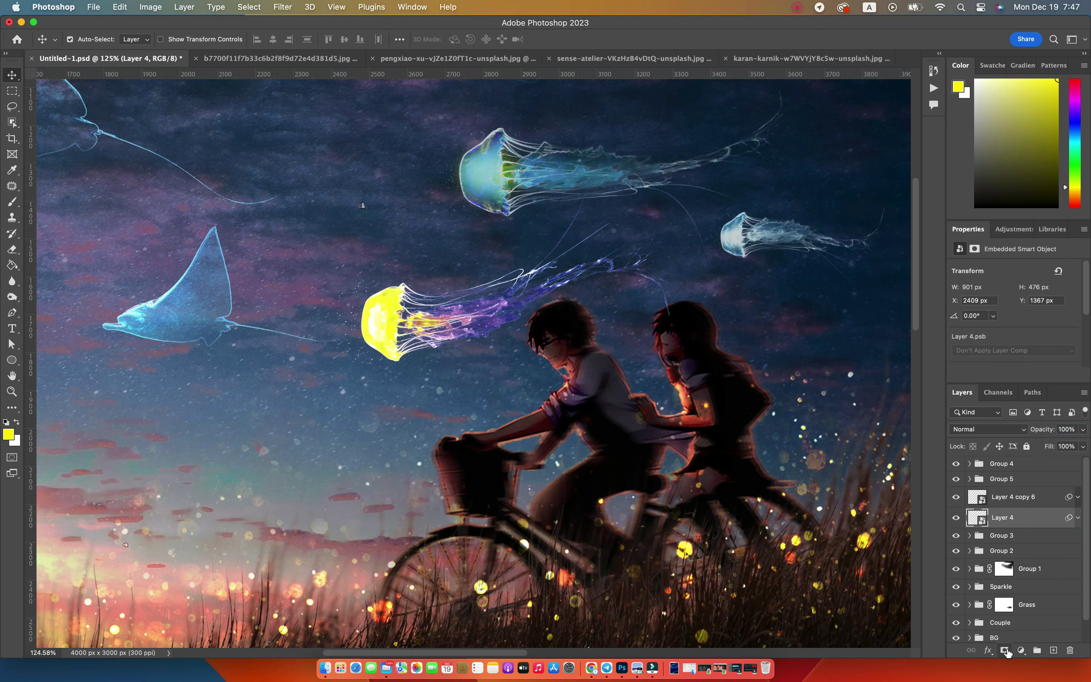
{"action": "left_click", "coordinate": [1005, 650]}
{"action": "key", "text": "b"}
{"action": "left_click_drag", "start_coordinate": [527, 257], "coordinate": [379, 282]}
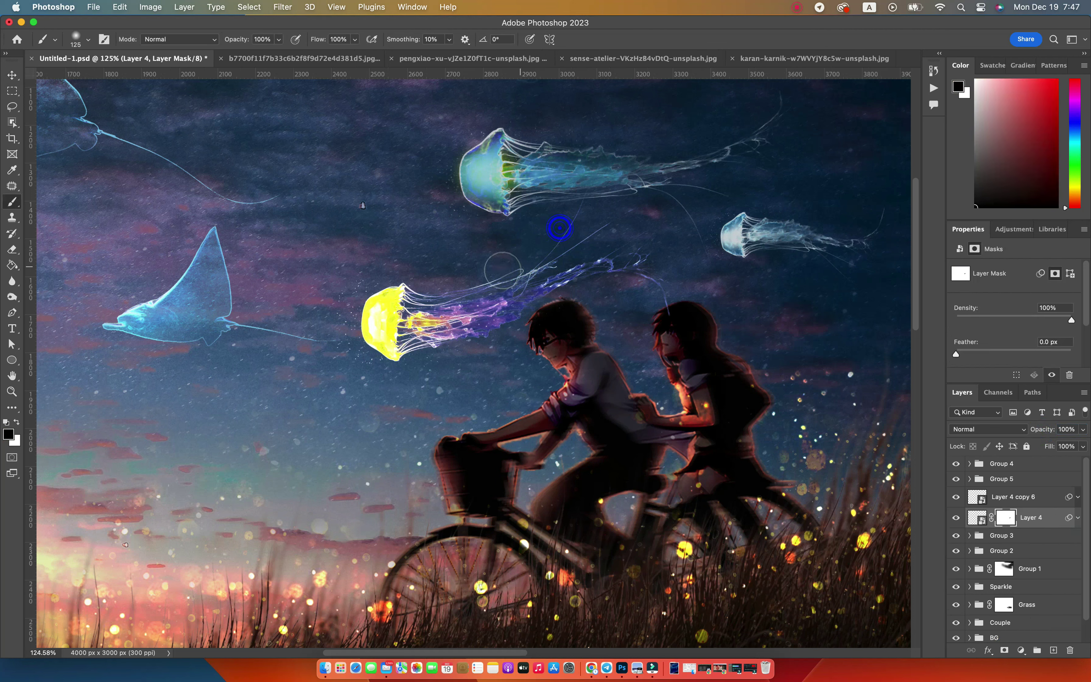
{"action": "key", "text": "bracketleft"}
{"action": "key", "text": "bracketleft"}
{"action": "left_click", "coordinate": [366, 292]}
{"action": "left_click", "coordinate": [356, 345]}
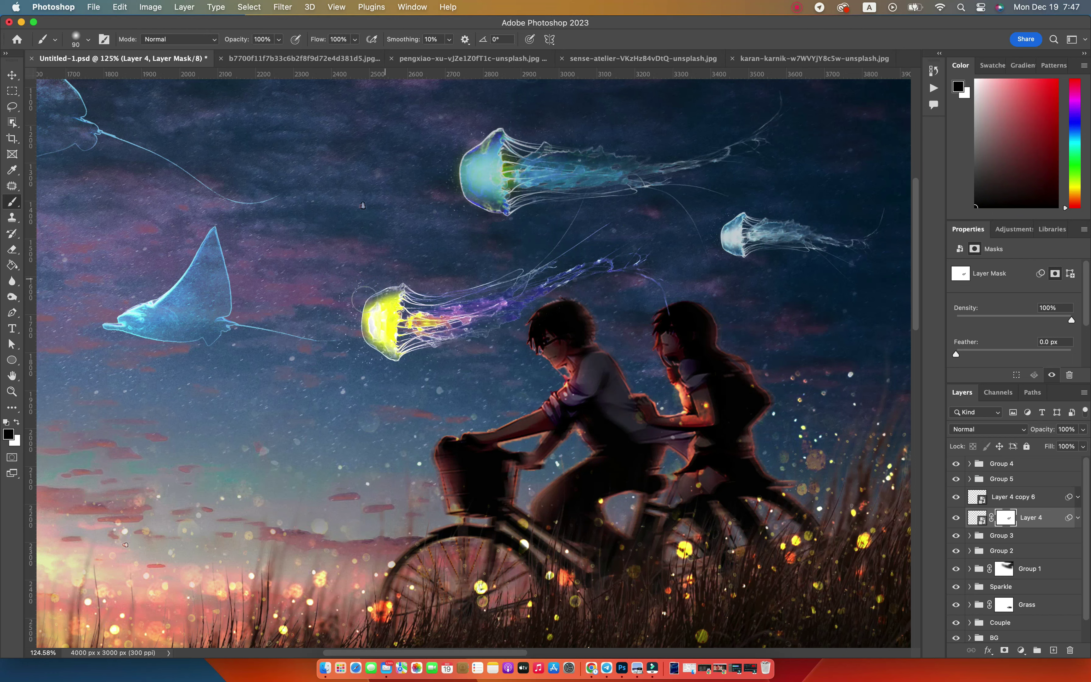
Step: Lower the glow copy's opacity to 73%
{"action": "key", "text": "v"}
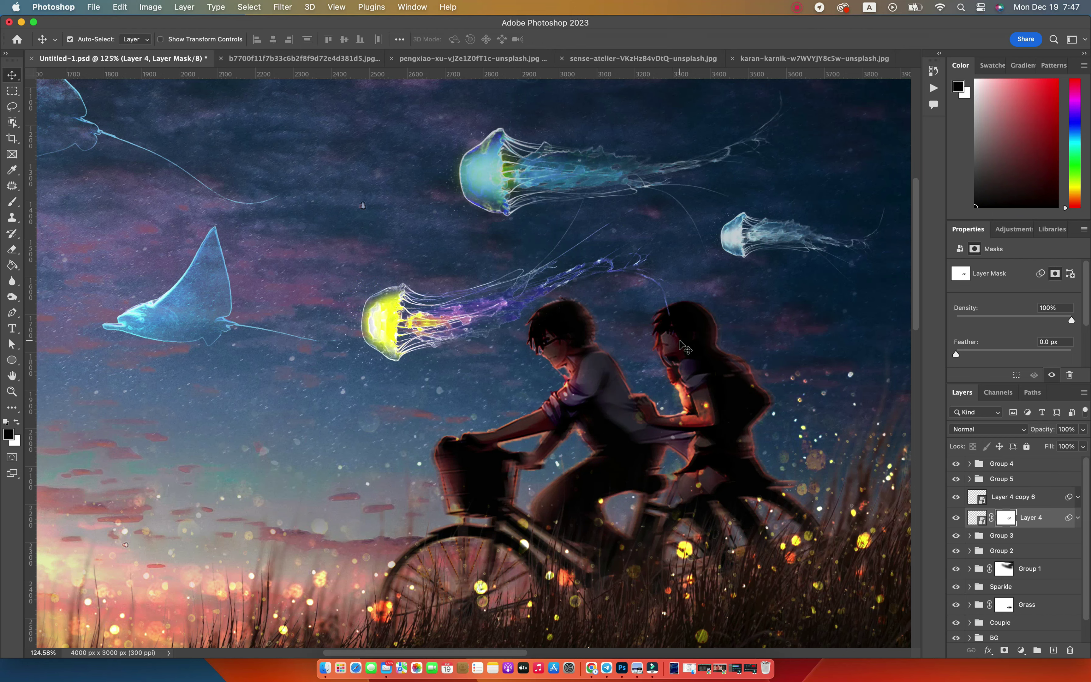
{"action": "key", "text": "z"}
{"action": "scroll", "coordinate": [684, 348], "scroll_direction": "down", "scroll_amount": 3}
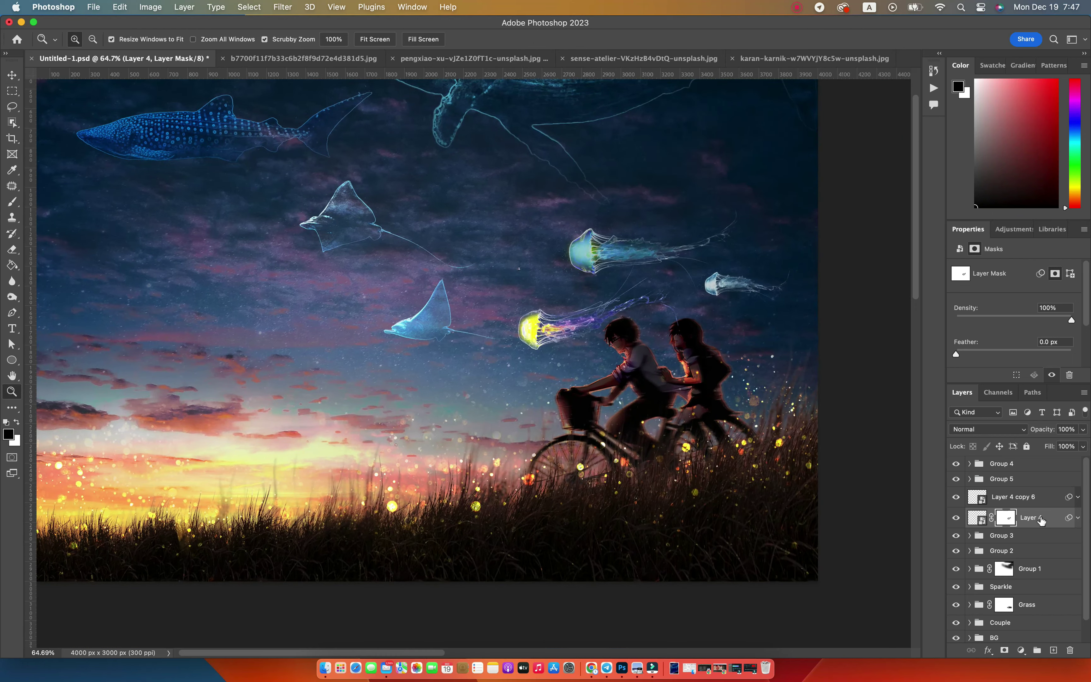
{"action": "left_click", "coordinate": [1015, 498]}
{"action": "left_click_drag", "start_coordinate": [1044, 432], "coordinate": [1033, 433]}
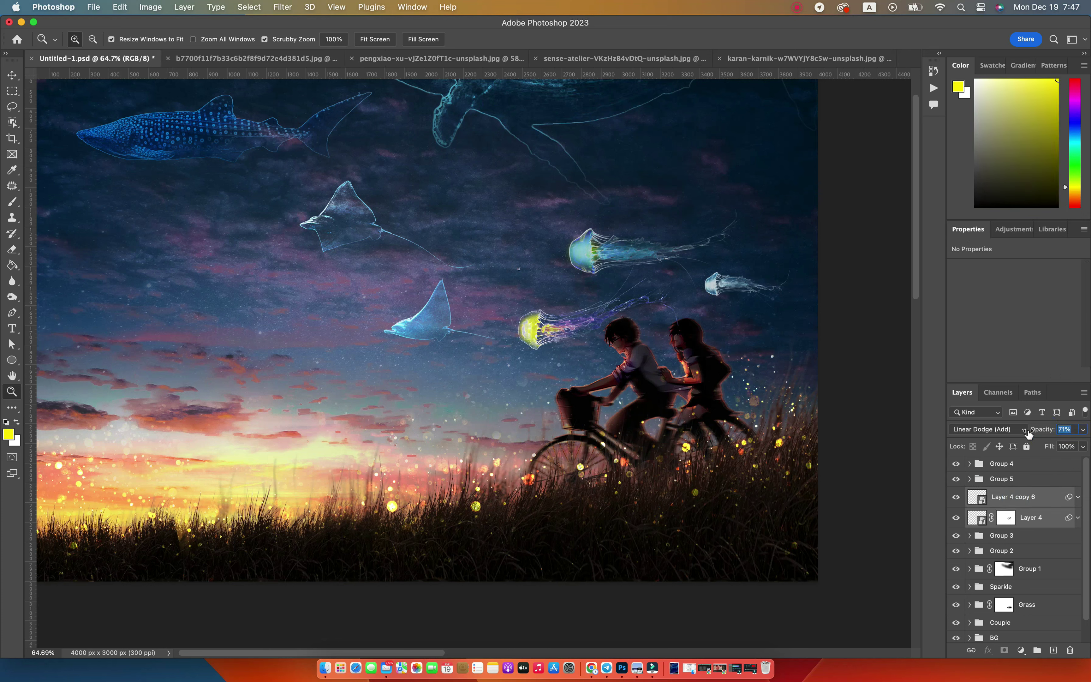
Step: Group both jellyfish layers into Group 6 and scale the group down slightly
{"action": "key", "text": "v"}
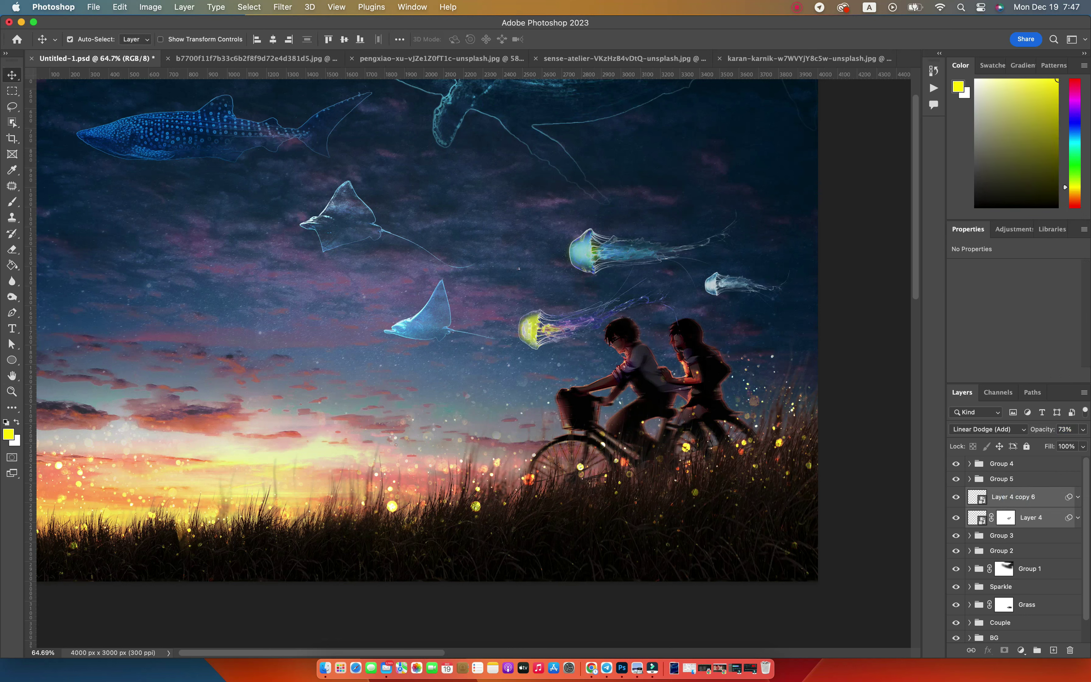
{"action": "key", "text": "super+g"}
{"action": "key", "text": "super+t"}
{"action": "left_click_drag", "start_coordinate": [683, 266], "coordinate": [668, 269]}
{"action": "key", "text": "Return"}
Step: Shrink all the jellyfish groups to about 79% and move them left and down
{"action": "left_click", "coordinate": [1002, 463]}
{"action": "left_click", "coordinate": [1002, 493], "text": "shift"}
{"action": "key", "text": "super+t"}
{"action": "left_click_drag", "start_coordinate": [496, 266], "coordinate": [555, 292]}
{"action": "left_click_drag", "start_coordinate": [649, 325], "coordinate": [623, 329]}
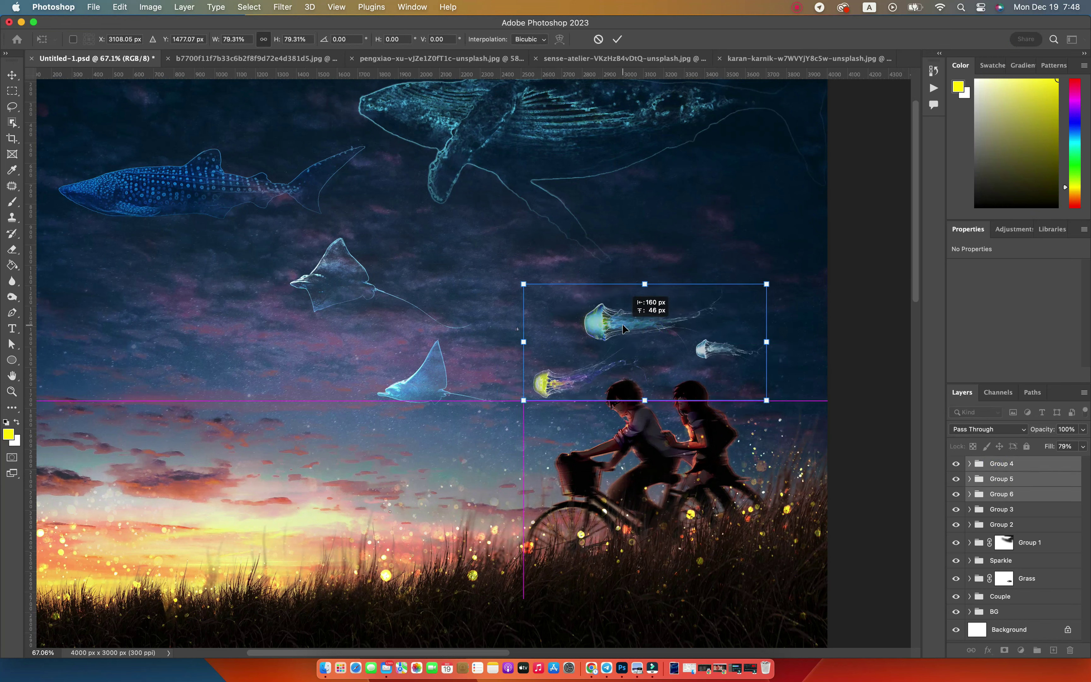
{"action": "key", "text": "Return"}
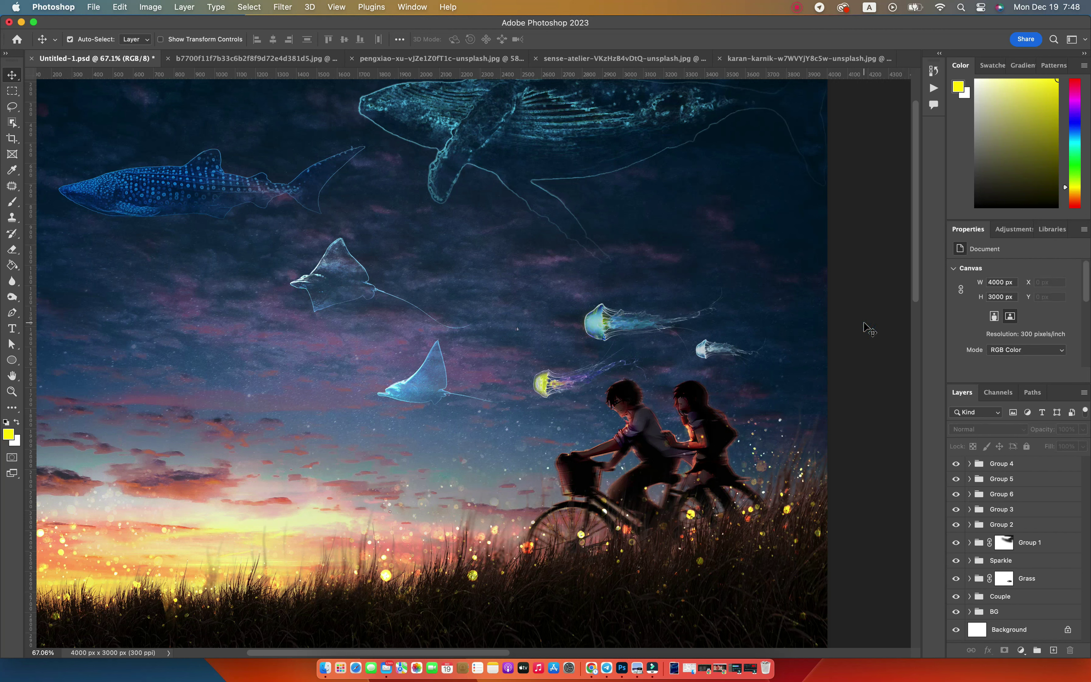
Step: Duplicate Group 5 and shrink the copy to a tiny jellyfish beside the lower ray
{"action": "left_click", "coordinate": [1001, 465]}
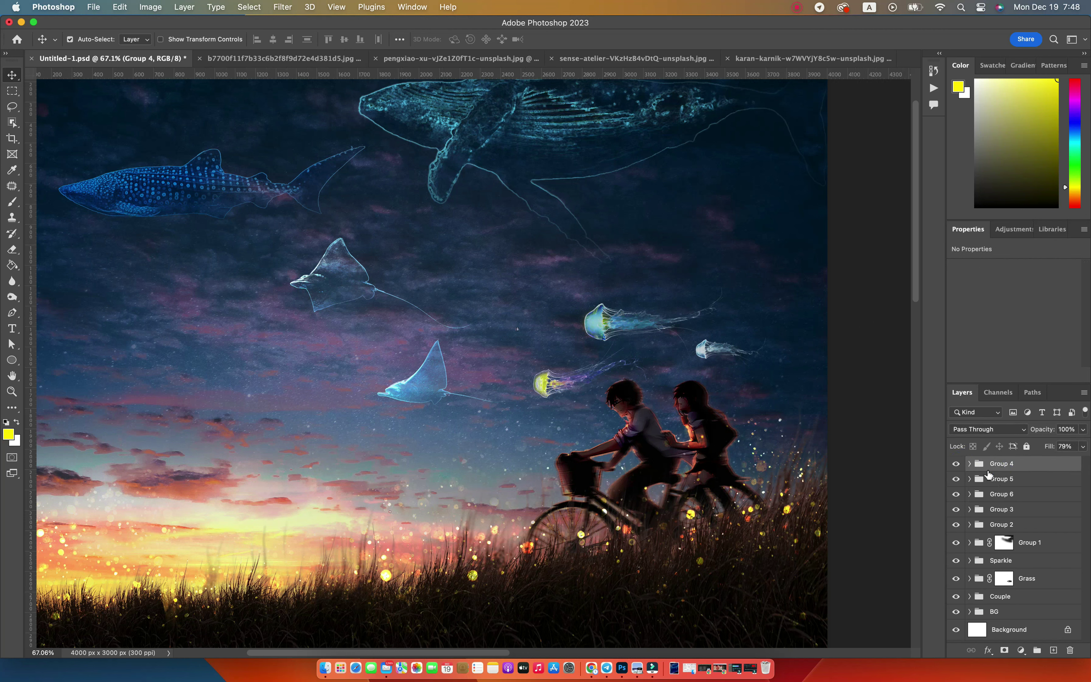
{"action": "left_click", "coordinate": [1006, 479]}
{"action": "key", "text": "ctrl+j"}
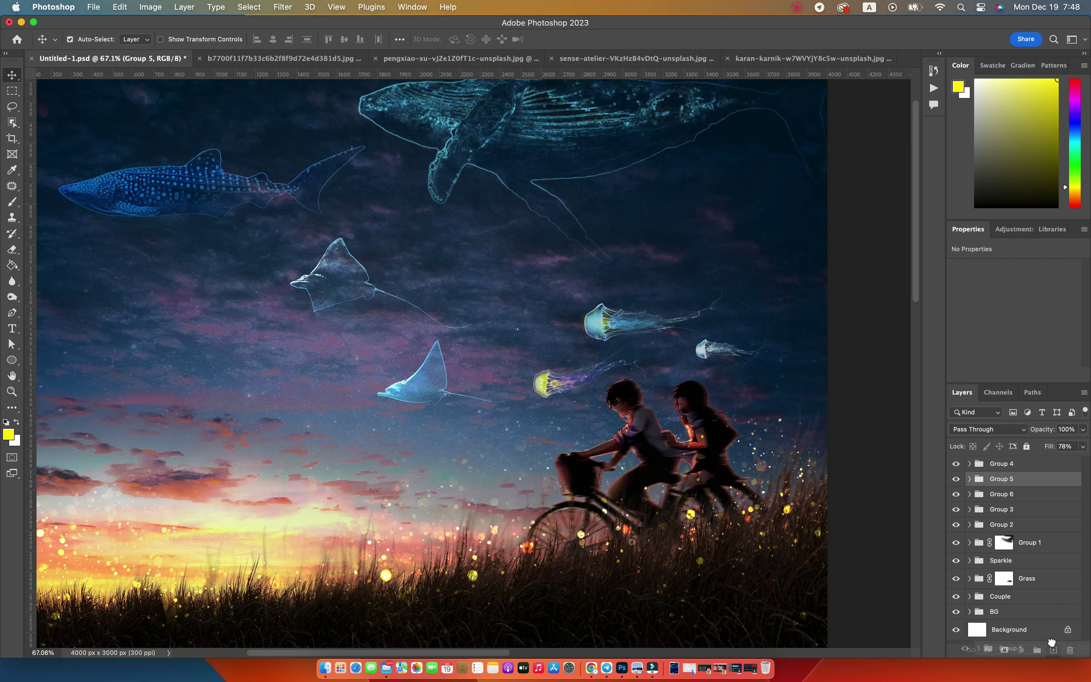
{"action": "key", "text": "ctrl+t"}
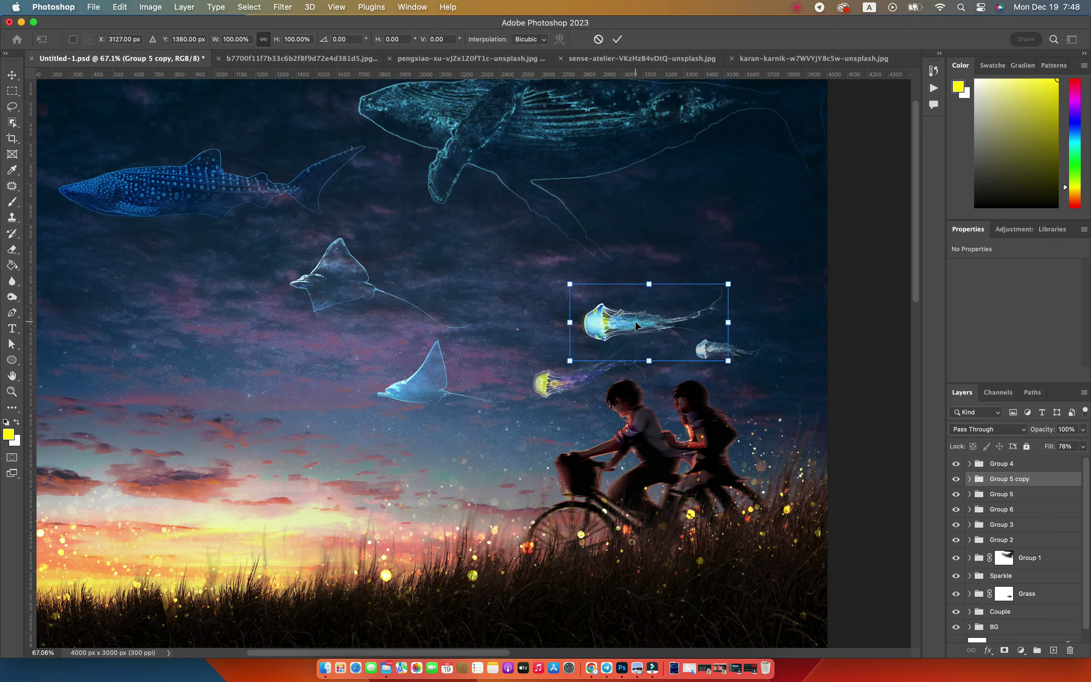
{"action": "mouse_move", "coordinate": [570, 283]}
{"action": "left_mouse_down"}
{"action": "mouse_move", "coordinate": [672, 334]}
{"action": "mouse_move", "coordinate": [497, 423]}
{"action": "left_mouse_up"}
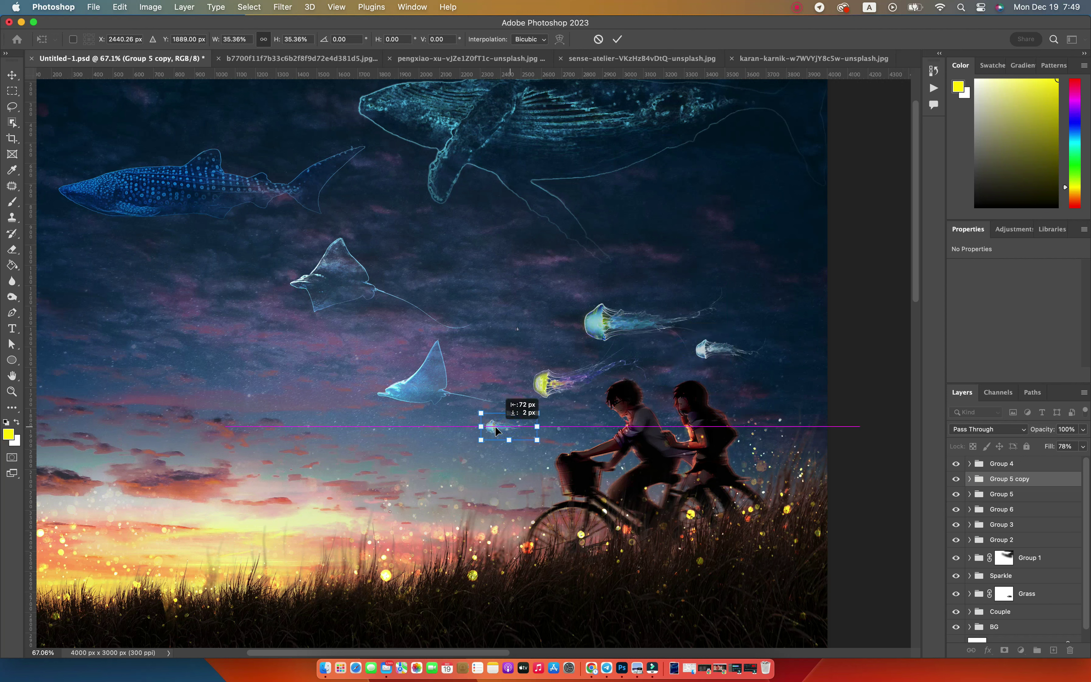
{"action": "key", "text": "Return"}
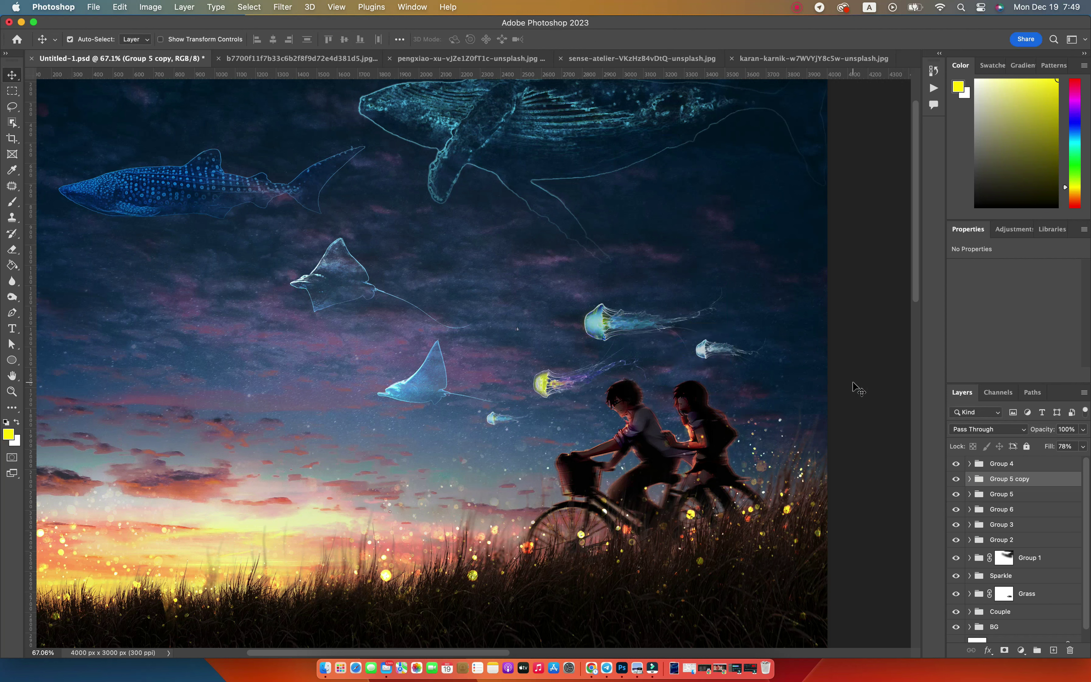
Step: Duplicate Group 6, then move, shrink, flip vertically and rotate the copy at far right
{"action": "left_click", "coordinate": [1001, 510]}
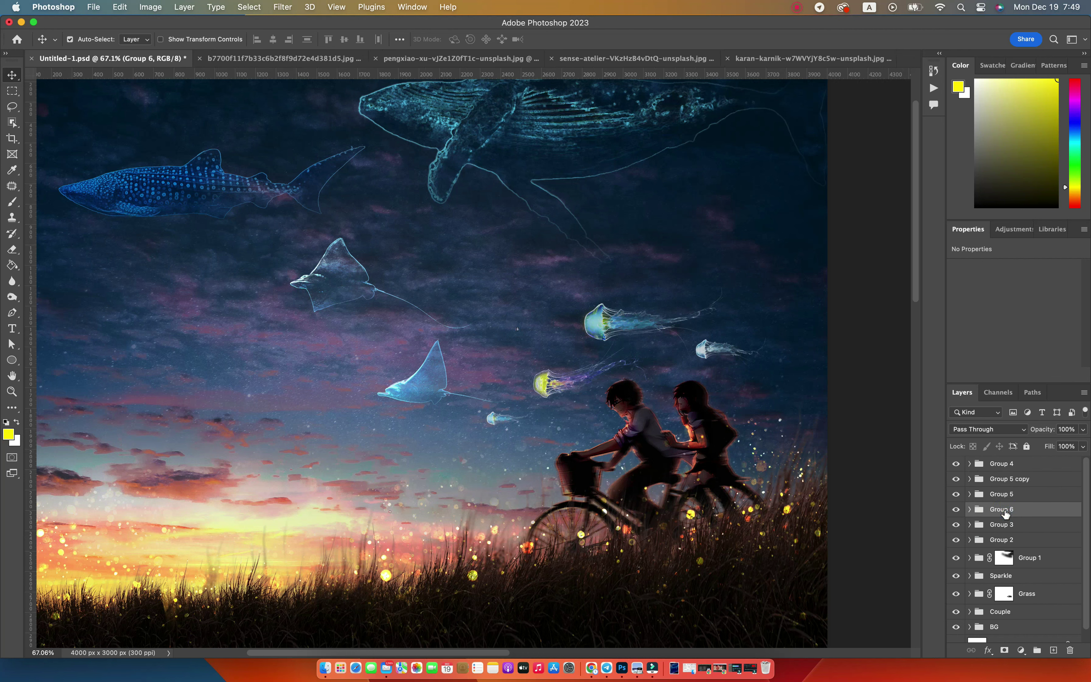
{"action": "key", "text": "ctrl+j"}
{"action": "key", "text": "ctrl+t"}
{"action": "left_click_drag", "start_coordinate": [550, 386], "coordinate": [755, 324]}
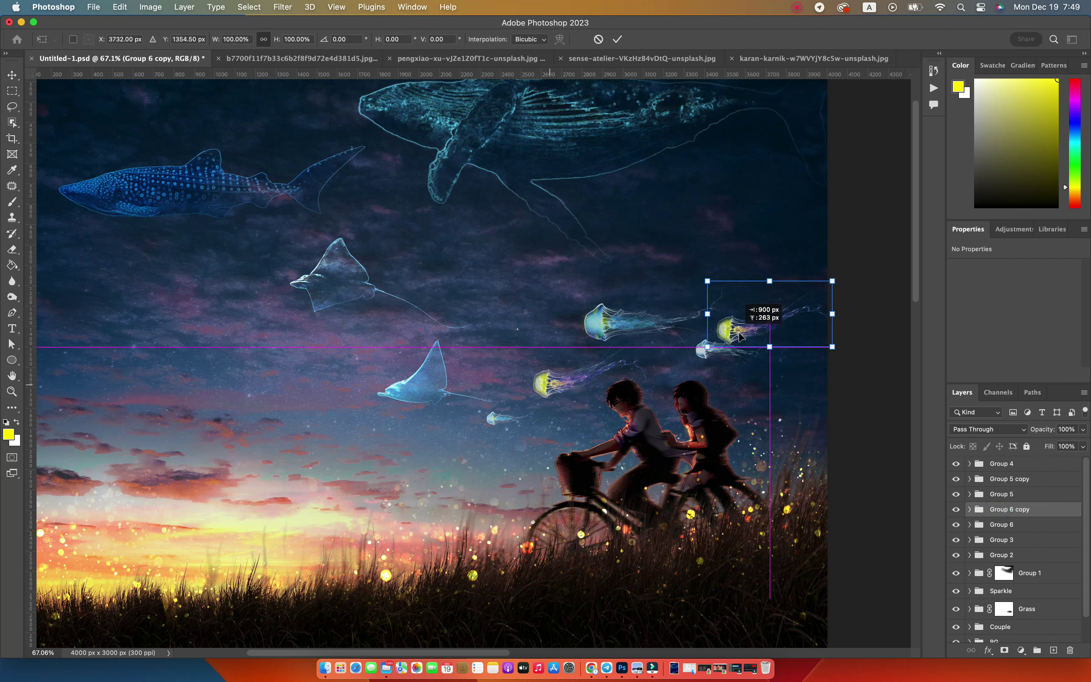
{"action": "mouse_move", "coordinate": [854, 273]}
{"action": "left_mouse_down"}
{"action": "mouse_move", "coordinate": [786, 311]}
{"action": "mouse_move", "coordinate": [803, 324]}
{"action": "left_mouse_up"}
{"action": "right_click", "coordinate": [803, 324]}
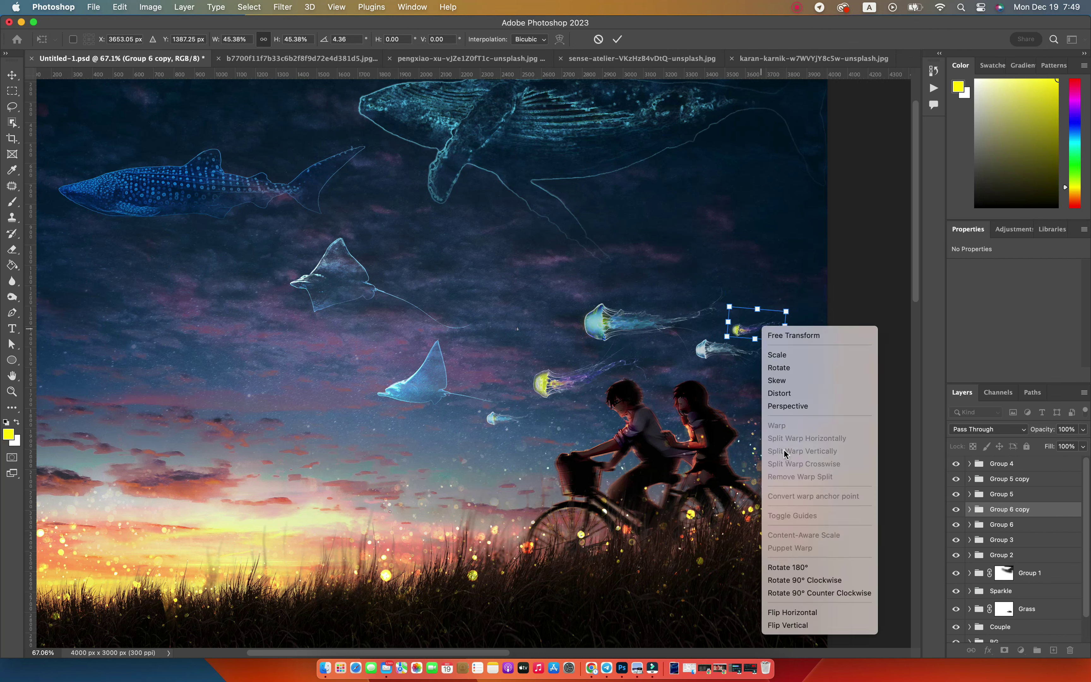
{"action": "left_click", "coordinate": [794, 625]}
{"action": "mouse_move", "coordinate": [800, 331]}
{"action": "left_mouse_down"}
{"action": "mouse_move", "coordinate": [801, 311]}
{"action": "mouse_move", "coordinate": [785, 377]}
{"action": "left_mouse_up"}
{"action": "key", "text": "Return"}
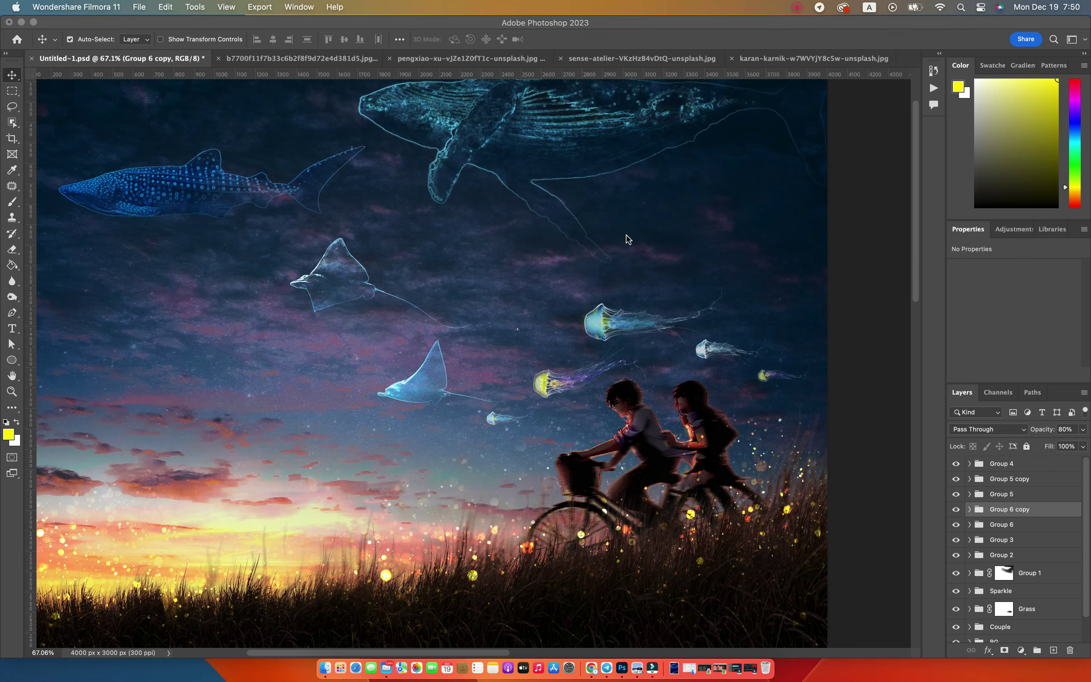
Step: Bring the Dreamy image folder in Finder to the front
{"action": "left_click", "coordinate": [478, 385]}
{"action": "scroll", "coordinate": [829, 357], "scroll_direction": "down", "scroll_amount": 3}
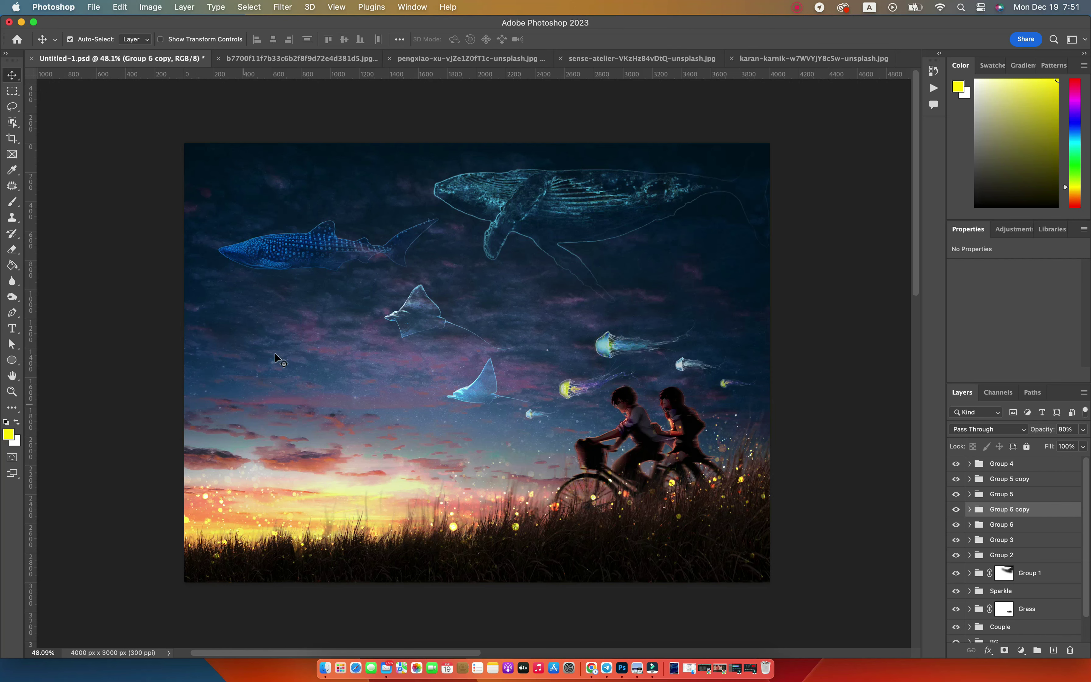
{"action": "left_click", "coordinate": [326, 669]}
Step: Preview the fish school photo and open it in Adobe Photoshop 2023
{"action": "left_click", "coordinate": [773, 333]}
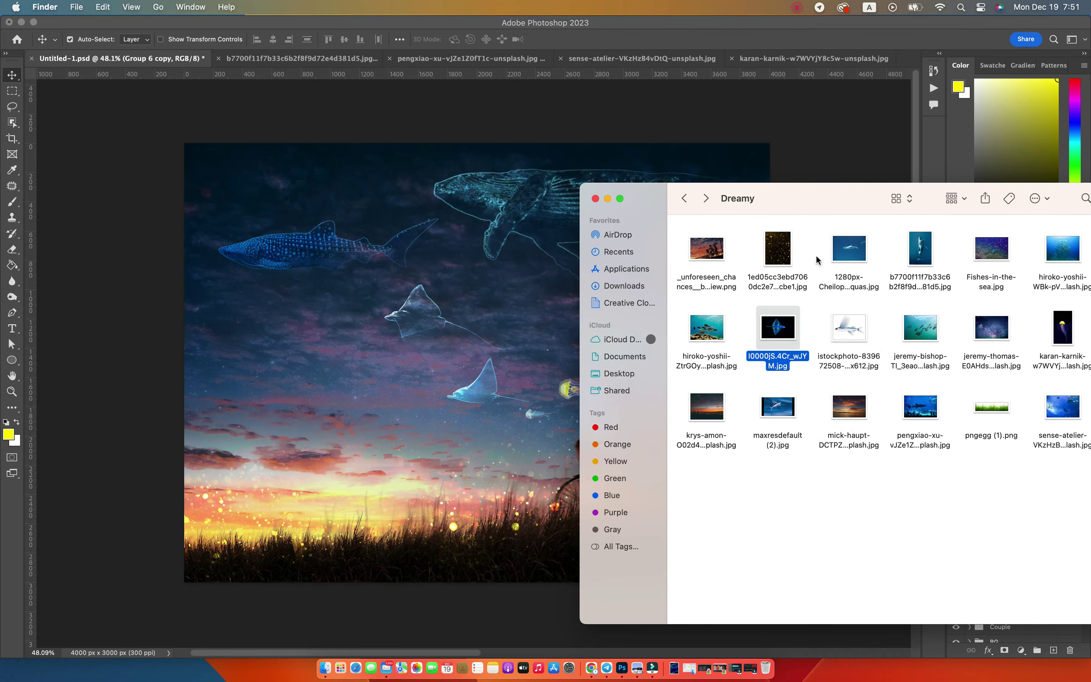
{"action": "left_click", "coordinate": [1063, 254]}
{"action": "key", "text": "space"}
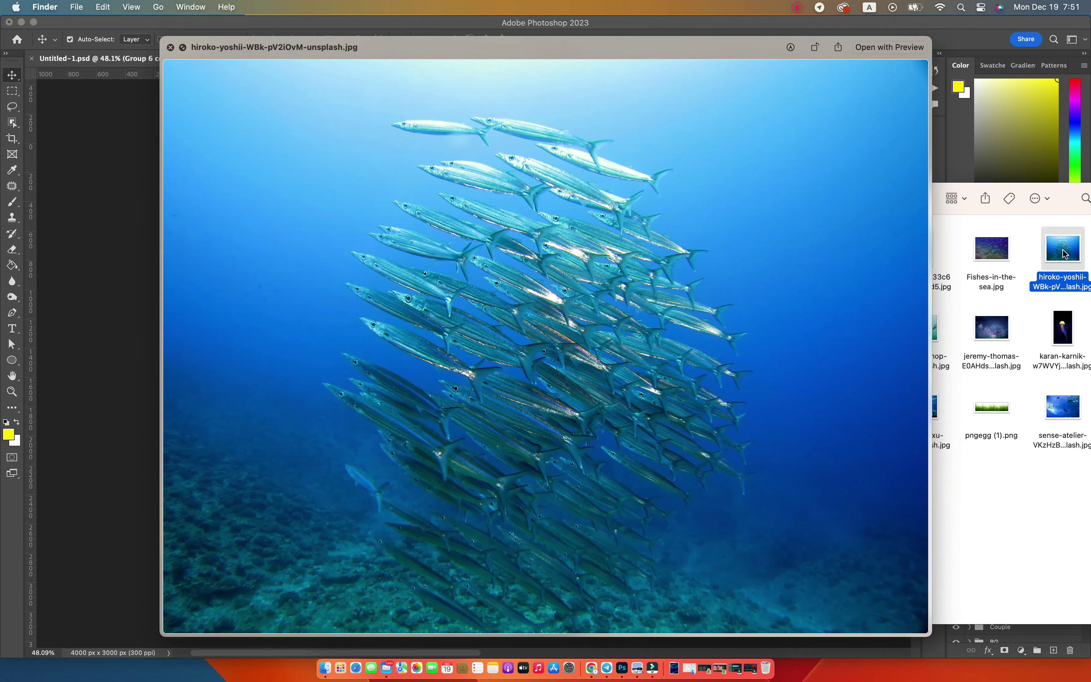
{"action": "key", "text": "space"}
{"action": "right_click", "coordinate": [1063, 254]}
{"action": "left_click", "coordinate": [758, 284]}
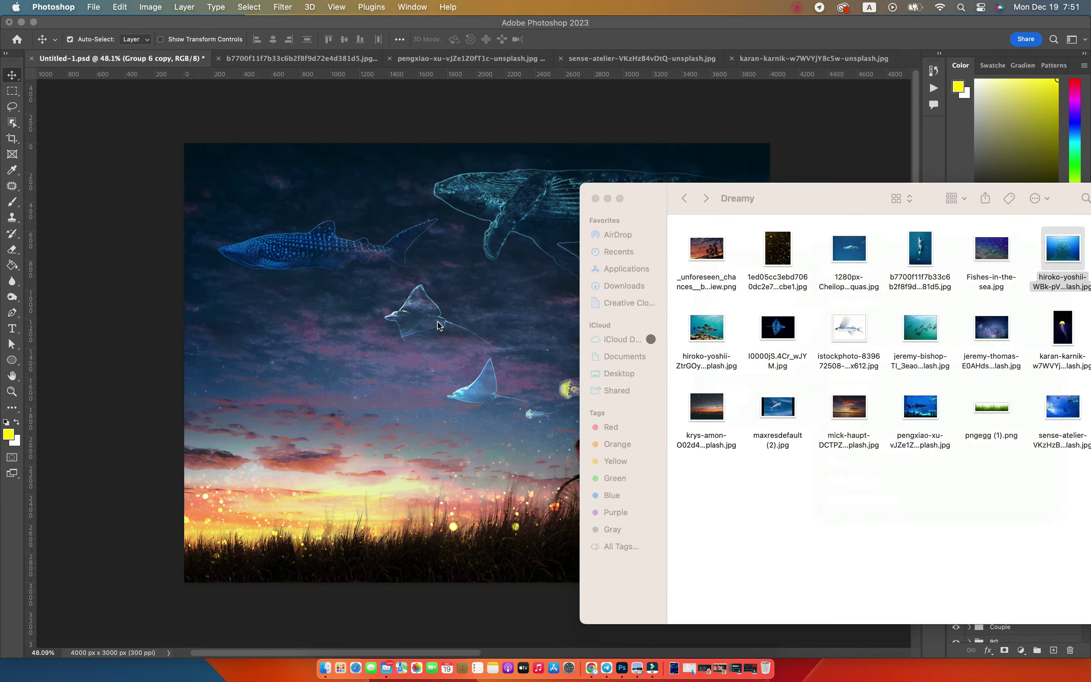
Step: Zoom around the fish photo and switch to the Object Selection tool
{"action": "key", "text": "z"}
{"action": "scroll", "coordinate": [475, 350], "scroll_direction": "up", "scroll_amount": 5}
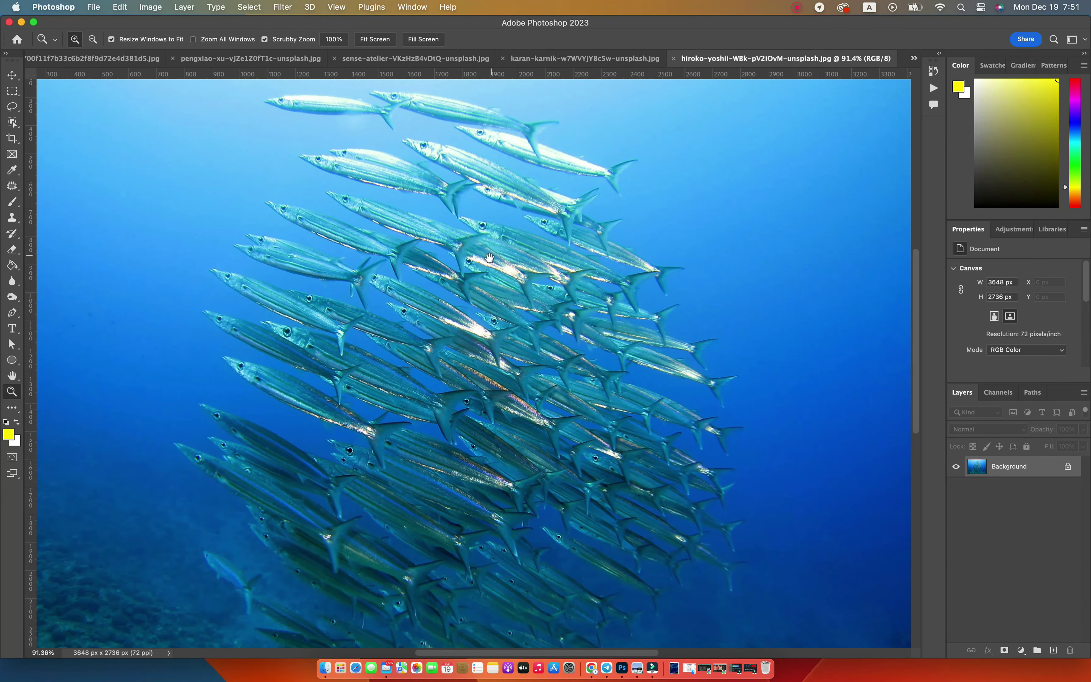
{"action": "scroll", "coordinate": [475, 350], "scroll_direction": "down", "scroll_amount": 2}
{"action": "scroll", "coordinate": [478, 345], "scroll_direction": "down", "scroll_amount": 3}
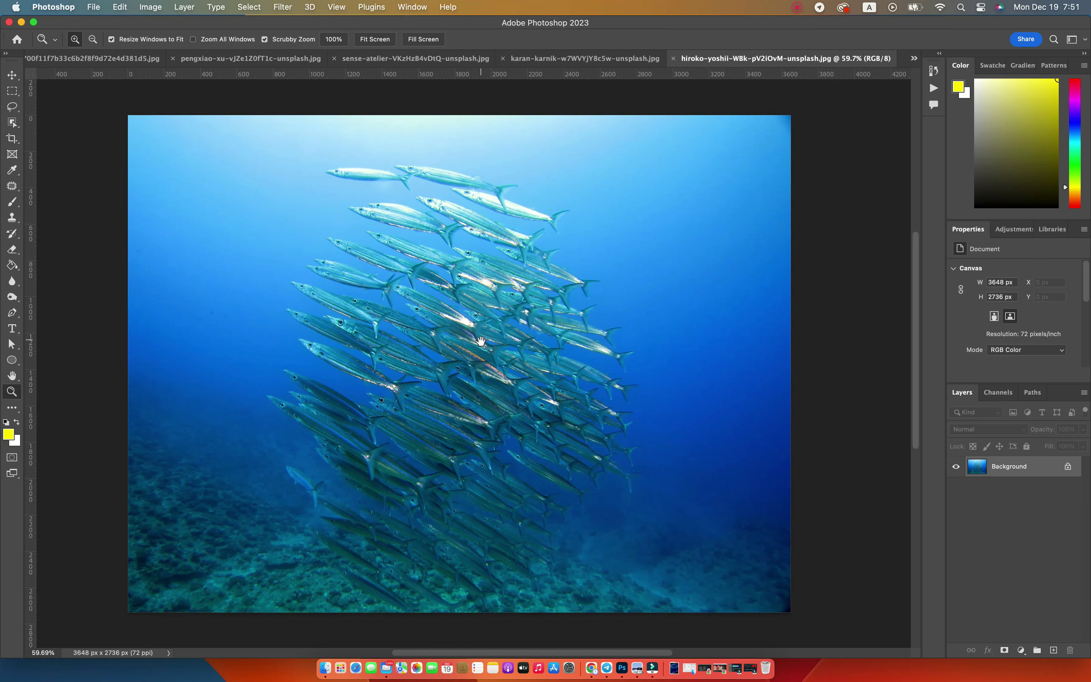
{"action": "left_click", "coordinate": [13, 122]}
{"action": "left_click", "coordinate": [50, 120]}
{"action": "scroll", "coordinate": [280, 141], "scroll_direction": "down", "scroll_amount": 2}
Step: Select the fish school, cut it to a layer, and delete leftover blue water beneath it
{"action": "mouse_move", "coordinate": [278, 93]}
{"action": "left_mouse_down"}
{"action": "mouse_move", "coordinate": [618, 352]}
{"action": "mouse_move", "coordinate": [683, 465]}
{"action": "left_mouse_up"}
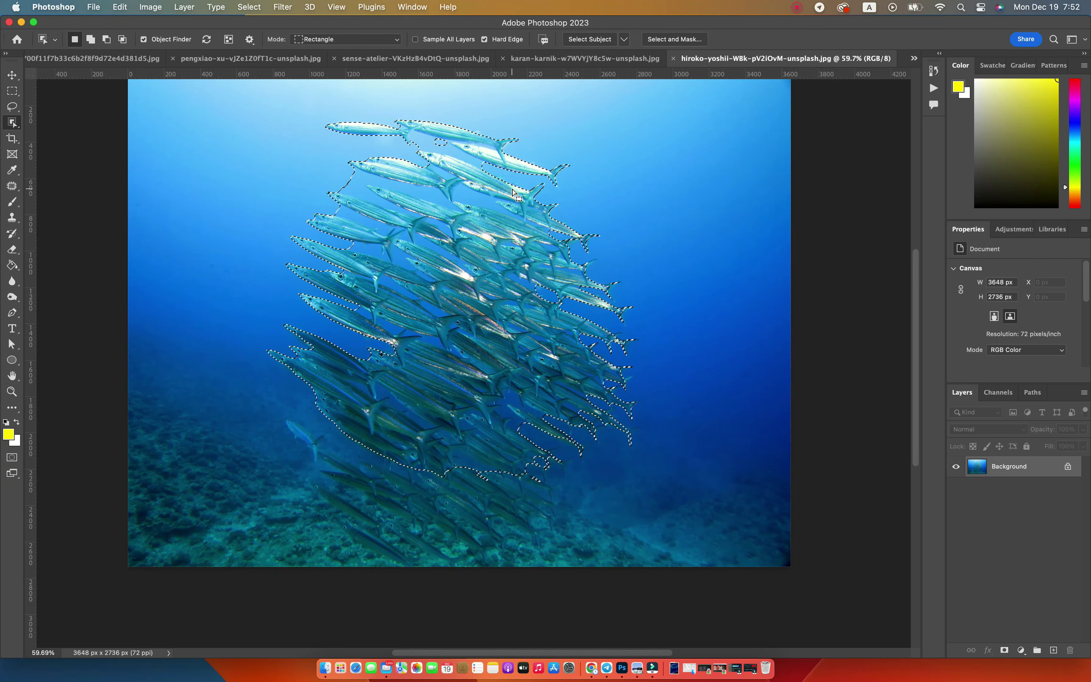
{"action": "key", "text": "ctrl+j"}
{"action": "mouse_move", "coordinate": [669, 392]}
{"action": "left_mouse_down"}
{"action": "mouse_move", "coordinate": [616, 382]}
{"action": "mouse_move", "coordinate": [670, 391]}
{"action": "left_mouse_up"}
{"action": "left_click_drag", "start_coordinate": [843, 493], "coordinate": [828, 504]}
{"action": "mouse_move", "coordinate": [784, 474]}
{"action": "left_mouse_down"}
{"action": "mouse_move", "coordinate": [469, 387]}
{"action": "mouse_move", "coordinate": [589, 374]}
{"action": "left_mouse_up"}
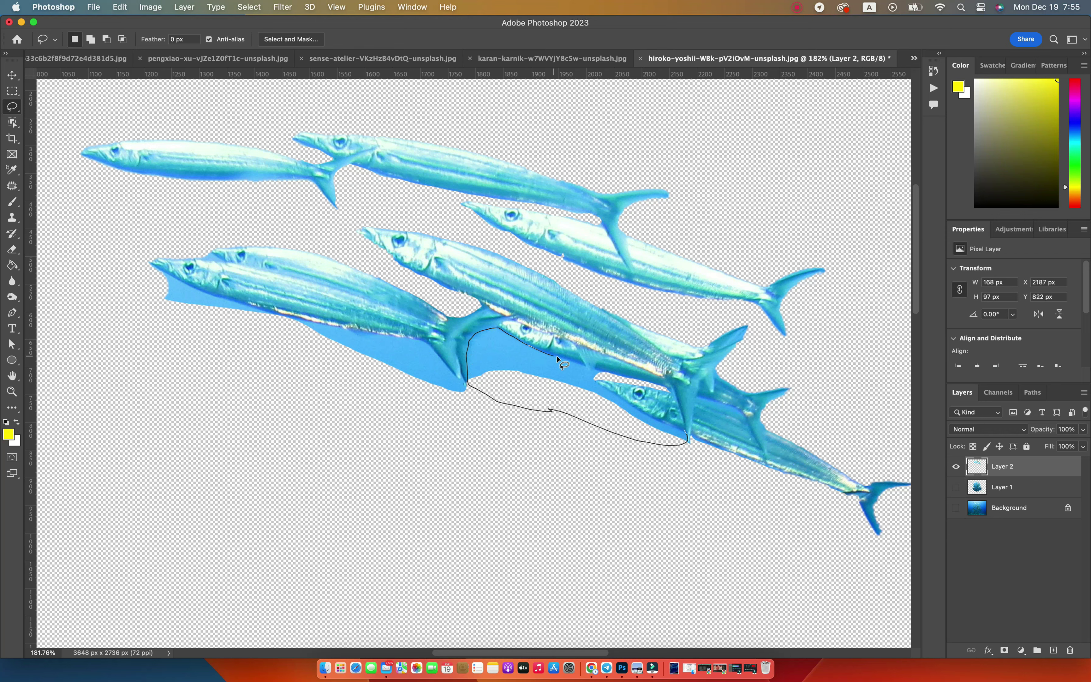
{"action": "left_click_drag", "start_coordinate": [623, 401], "coordinate": [682, 431]}
{"action": "key", "text": "Delete"}
Step: Delete the blue patch under the lower-left fish and drag the layer into Untitled-1.psd
{"action": "left_click", "coordinate": [150, 263]}
{"action": "mouse_move", "coordinate": [165, 274]}
{"action": "left_mouse_down"}
{"action": "mouse_move", "coordinate": [457, 379]}
{"action": "mouse_move", "coordinate": [139, 285]}
{"action": "left_mouse_up"}
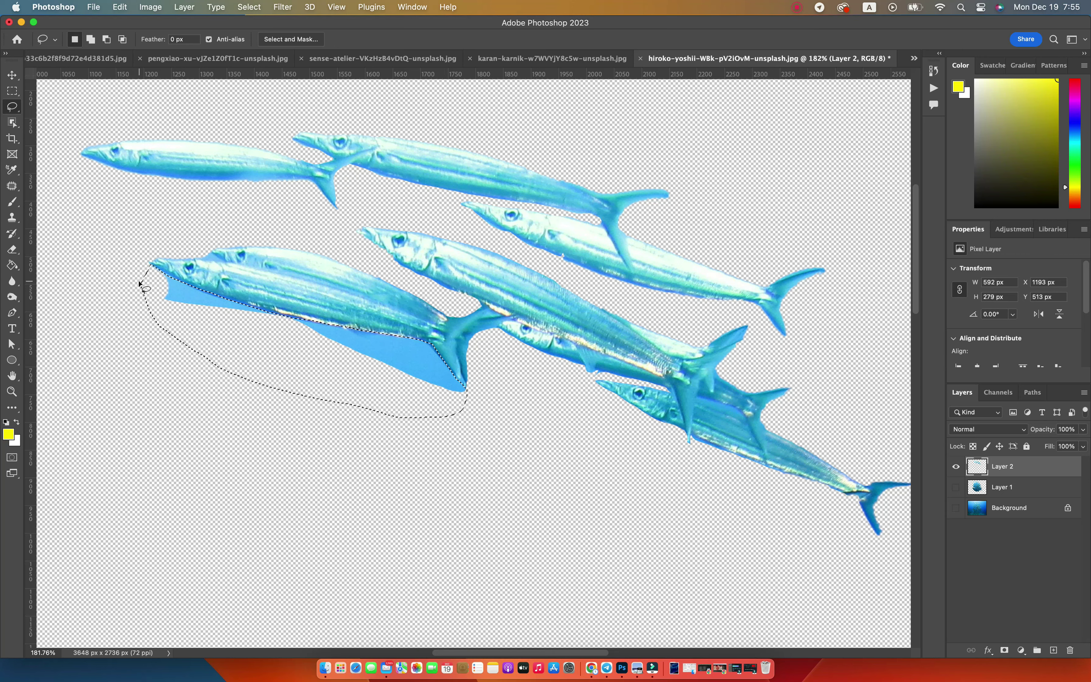
{"action": "key", "text": "Delete"}
{"action": "key", "text": "v"}
{"action": "left_click", "coordinate": [563, 320]}
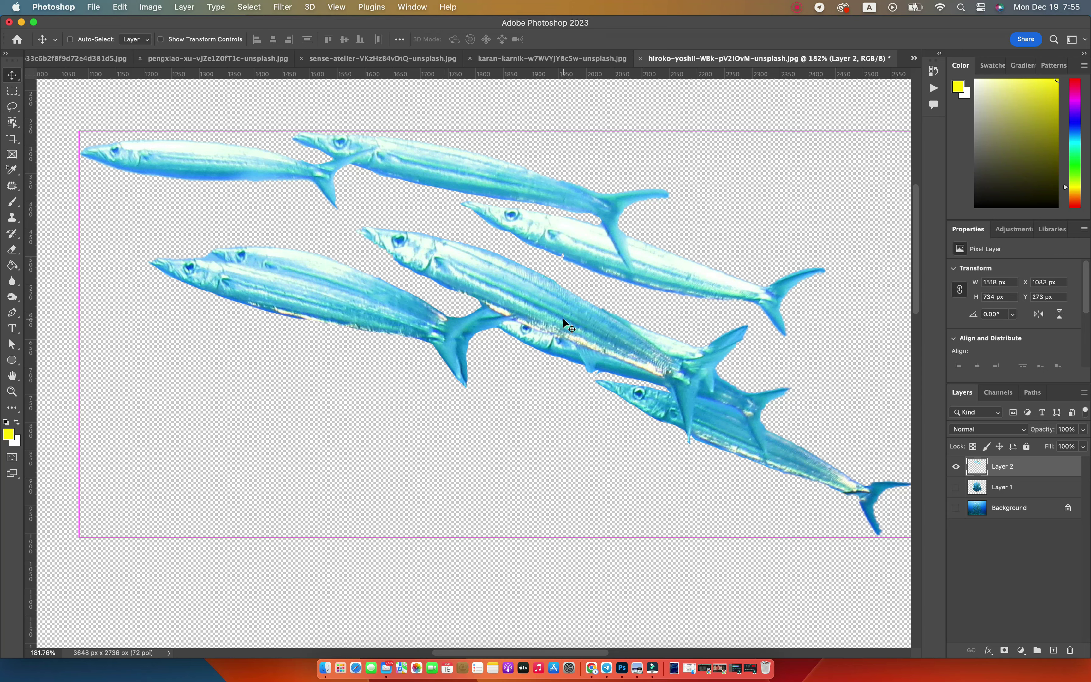
{"action": "mouse_move", "coordinate": [93, 60]}
{"action": "left_mouse_down"}
{"action": "mouse_move", "coordinate": [134, 63]}
{"action": "mouse_move", "coordinate": [489, 363]}
{"action": "mouse_move", "coordinate": [356, 415]}
{"action": "left_mouse_up"}
Step: Convert the fish layer to a Smart Object, scaled to about a third and tilted -21°
{"action": "right_click", "coordinate": [1001, 512]}
{"action": "left_click", "coordinate": [897, 242]}
{"action": "key", "text": "ctrl+t"}
{"action": "mouse_move", "coordinate": [452, 448]}
{"action": "left_mouse_down"}
{"action": "mouse_move", "coordinate": [304, 375]}
{"action": "mouse_move", "coordinate": [315, 315]}
{"action": "left_mouse_up"}
{"action": "left_click_drag", "start_coordinate": [372, 333], "coordinate": [368, 325]}
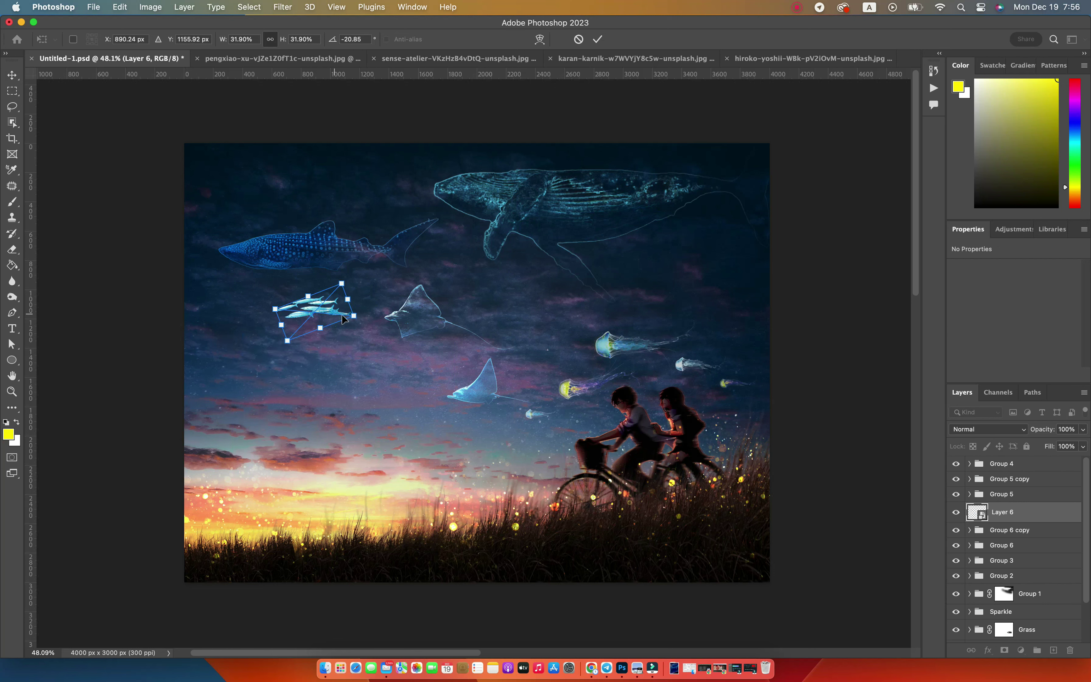
{"action": "key", "text": "Return"}
Step: Place the fish school below the whale shark and add a slightly smaller copy beneath it
{"action": "key", "text": "z"}
{"action": "left_click_drag", "start_coordinate": [324, 290], "coordinate": [372, 281]}
{"action": "key", "text": "v"}
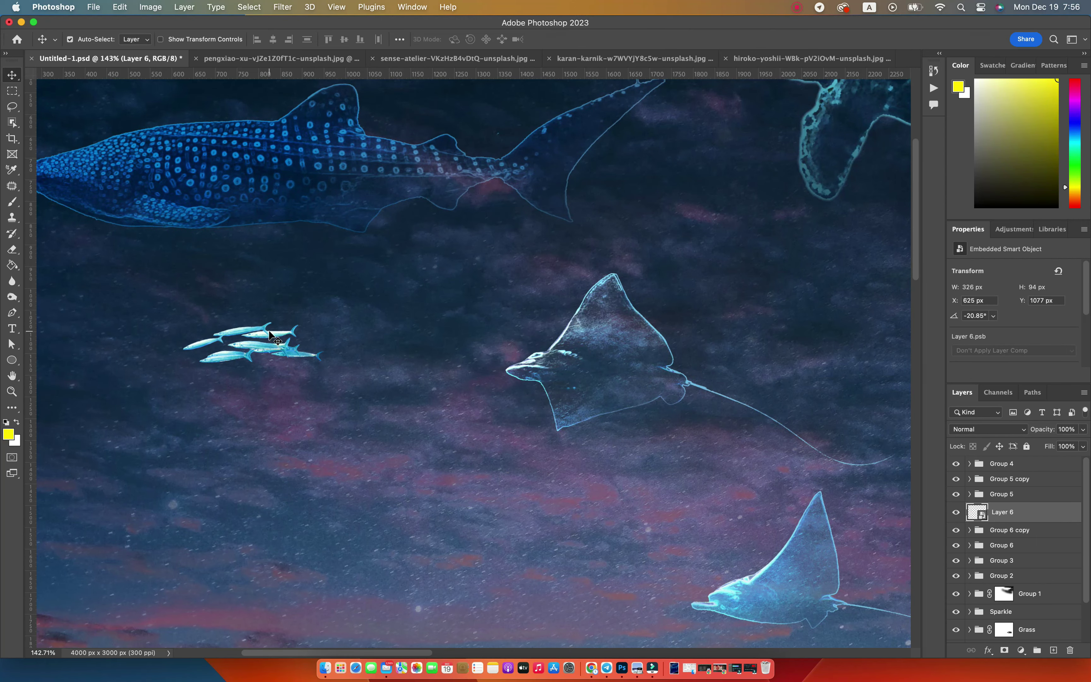
{"action": "left_click_drag", "start_coordinate": [256, 343], "coordinate": [392, 233]}
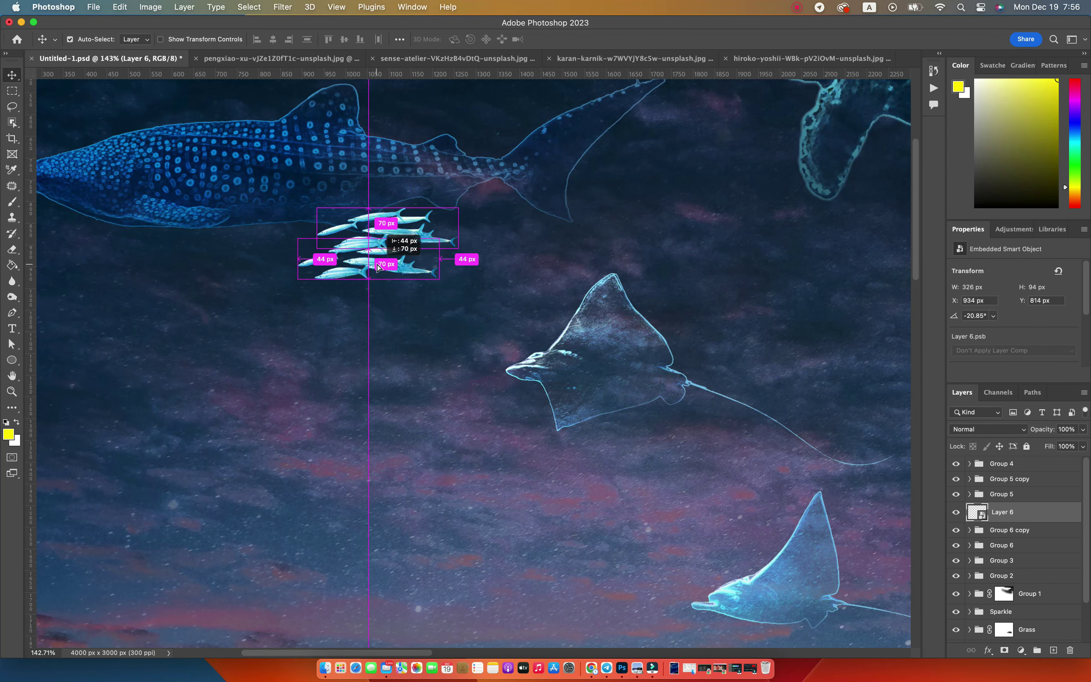
{"action": "left_click_drag", "start_coordinate": [376, 273], "coordinate": [360, 282]}
{"action": "key", "text": "ctrl+j"}
{"action": "scroll", "coordinate": [360, 282], "scroll_direction": "down", "scroll_amount": 1}
{"action": "key", "text": "ctrl+t"}
{"action": "left_click_drag", "start_coordinate": [313, 320], "coordinate": [333, 299]}
{"action": "key", "text": "Return"}
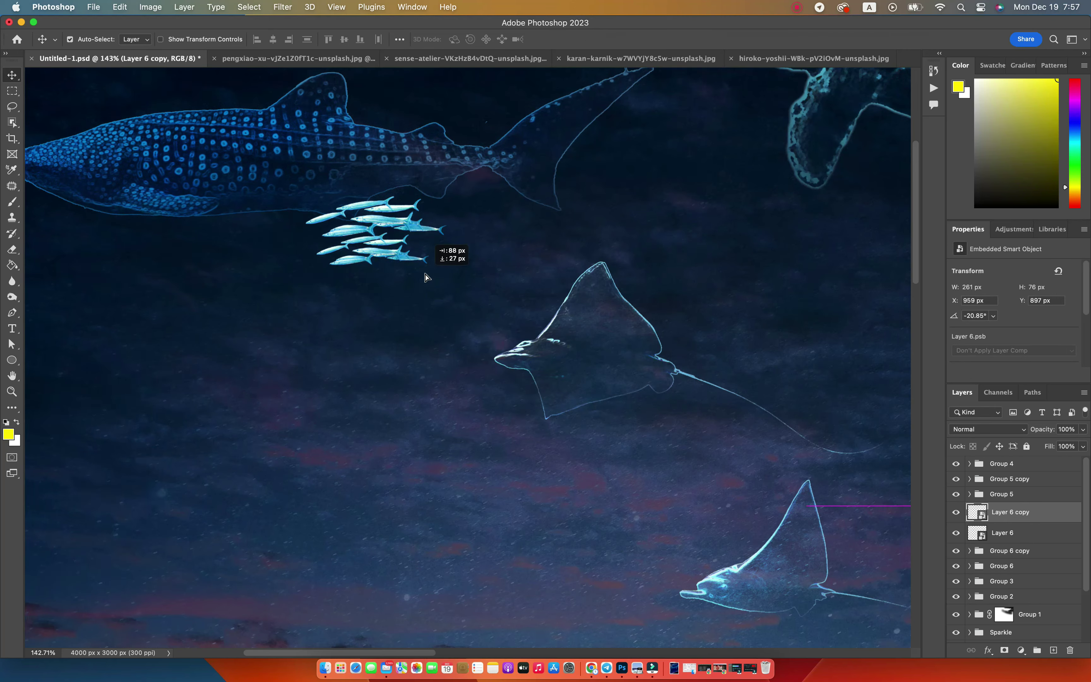
Step: Add a second rotated fish copy to the lower right
{"action": "left_click", "coordinate": [373, 251]}
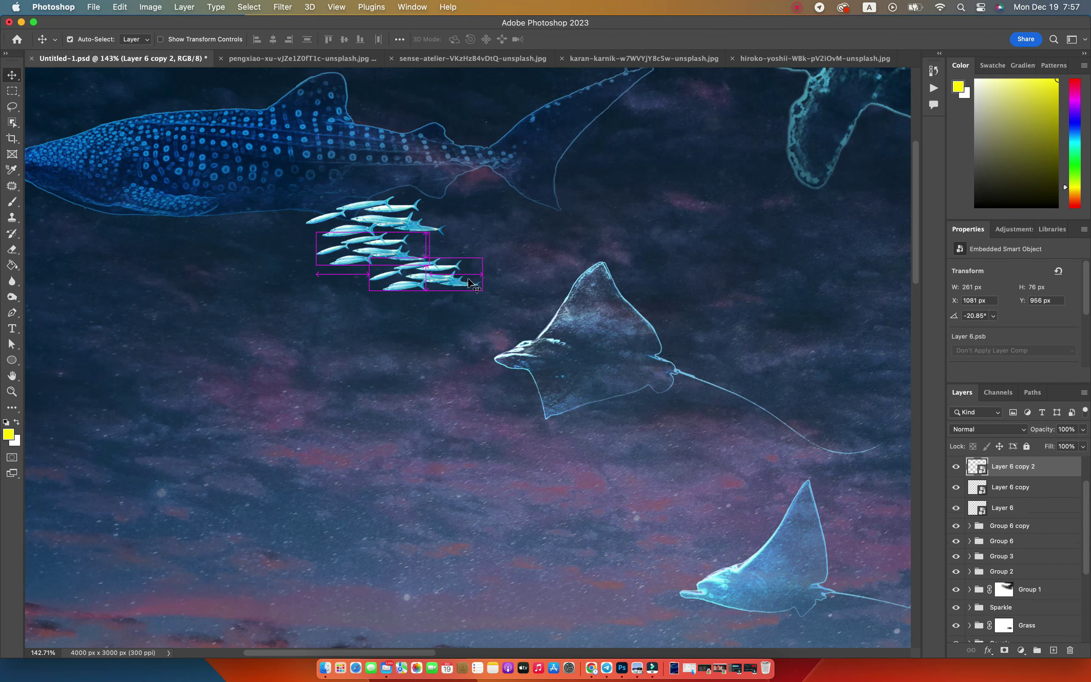
{"action": "left_click_drag", "start_coordinate": [400, 271], "coordinate": [418, 281]}
{"action": "key", "text": "ctrl+t"}
{"action": "left_click_drag", "start_coordinate": [485, 308], "coordinate": [490, 285]}
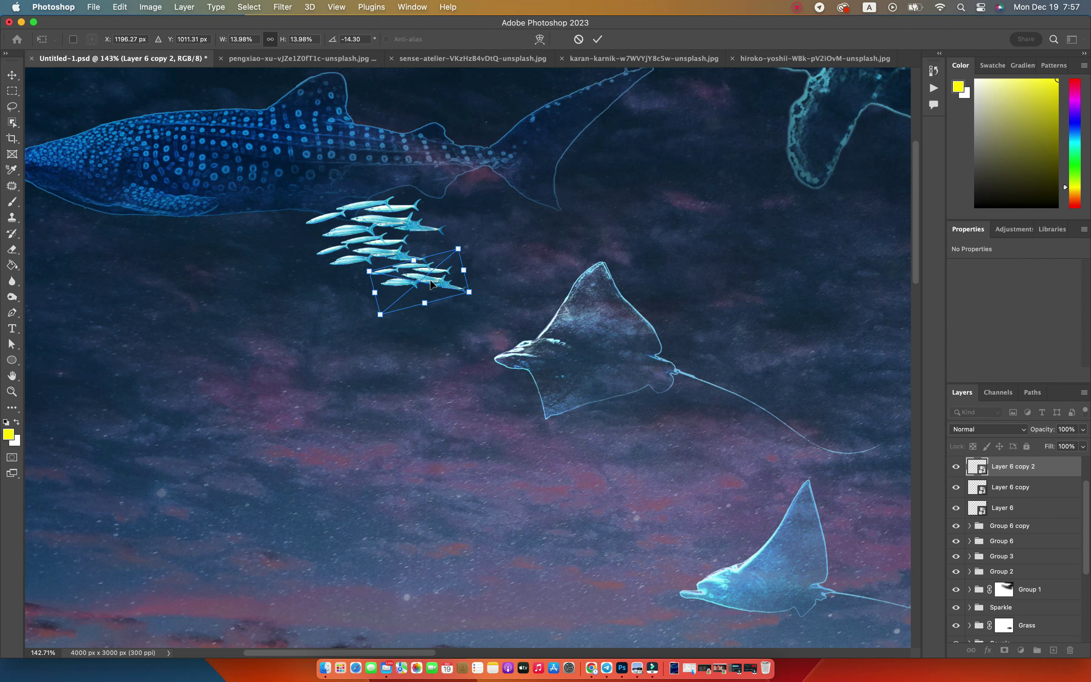
{"action": "key", "text": "Return"}
Step: Combine the three fish layers into one smart object
{"action": "left_click", "coordinate": [389, 222]}
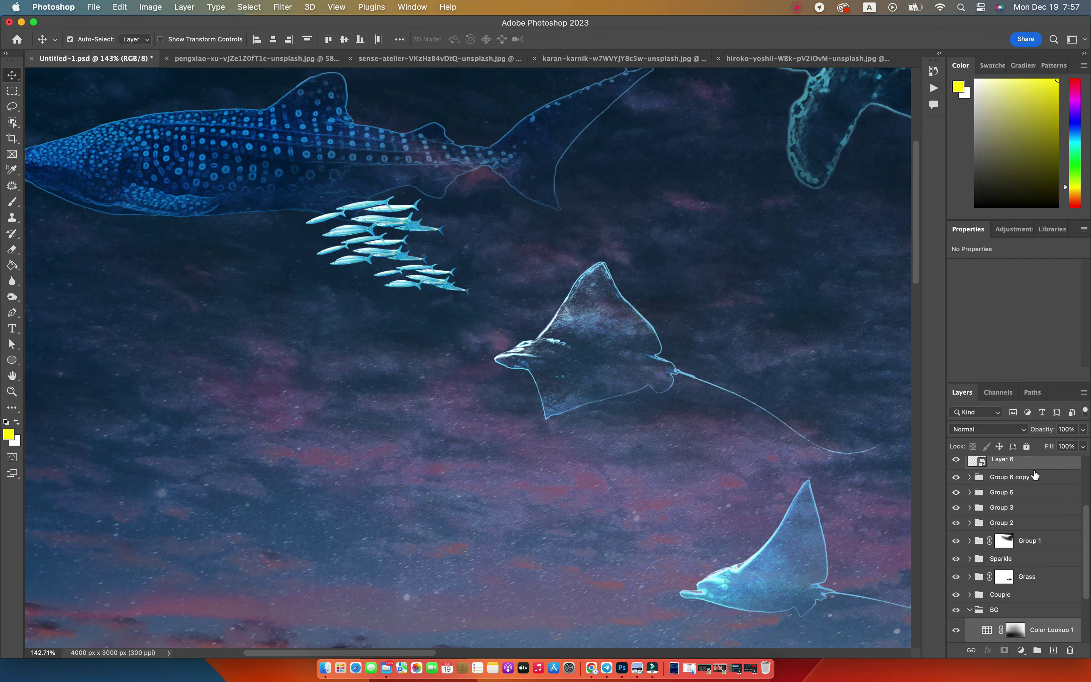
{"action": "scroll", "coordinate": [1022, 533], "scroll_direction": "up", "scroll_amount": 3}
{"action": "left_click", "coordinate": [1002, 514], "text": "shift"}
{"action": "right_click", "coordinate": [1002, 514]}
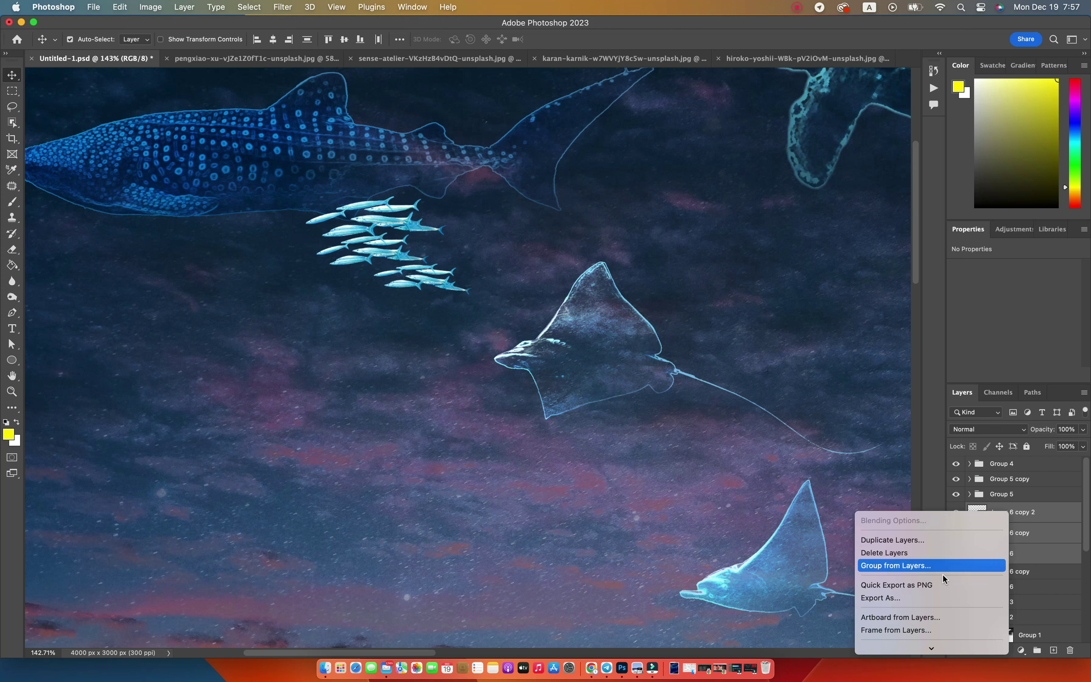
{"action": "left_click", "coordinate": [914, 573]}
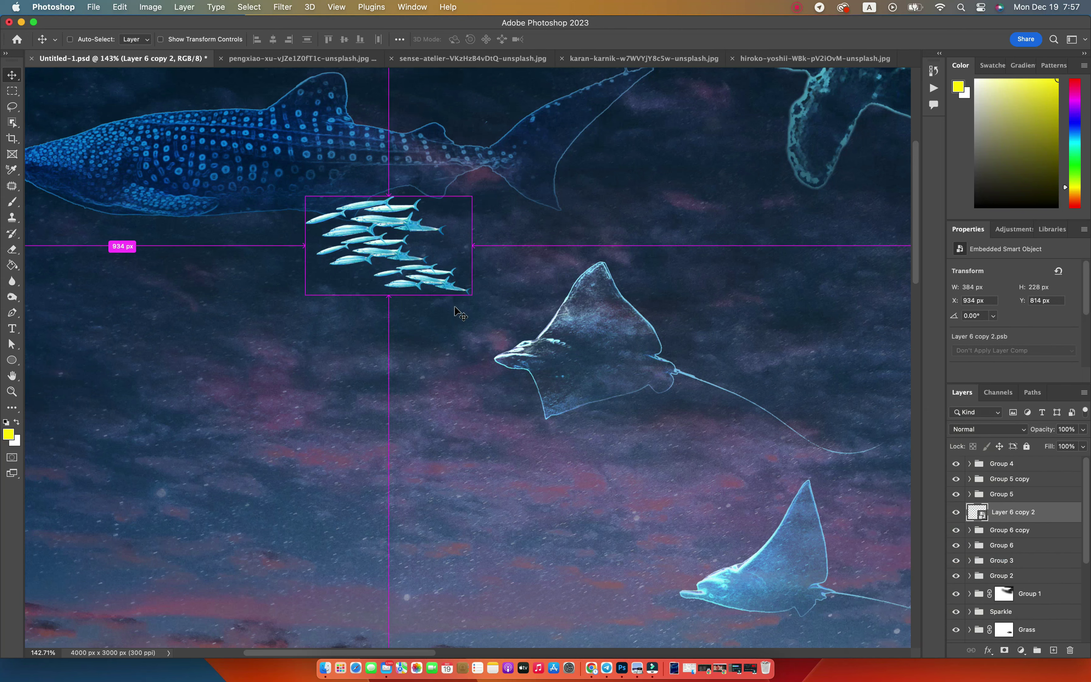
{"action": "key", "text": "ctrl+l"}
Step: Apply Levels to the fish school with input white 218 and midtones 1.43
{"action": "left_click_drag", "start_coordinate": [771, 267], "coordinate": [694, 270]}
{"action": "mouse_move", "coordinate": [893, 265]}
{"action": "left_mouse_down"}
{"action": "mouse_move", "coordinate": [837, 263]}
{"action": "mouse_move", "coordinate": [853, 263]}
{"action": "left_mouse_up"}
{"action": "left_click_drag", "start_coordinate": [740, 213], "coordinate": [753, 213]}
{"action": "left_click_drag", "start_coordinate": [871, 216], "coordinate": [873, 216]}
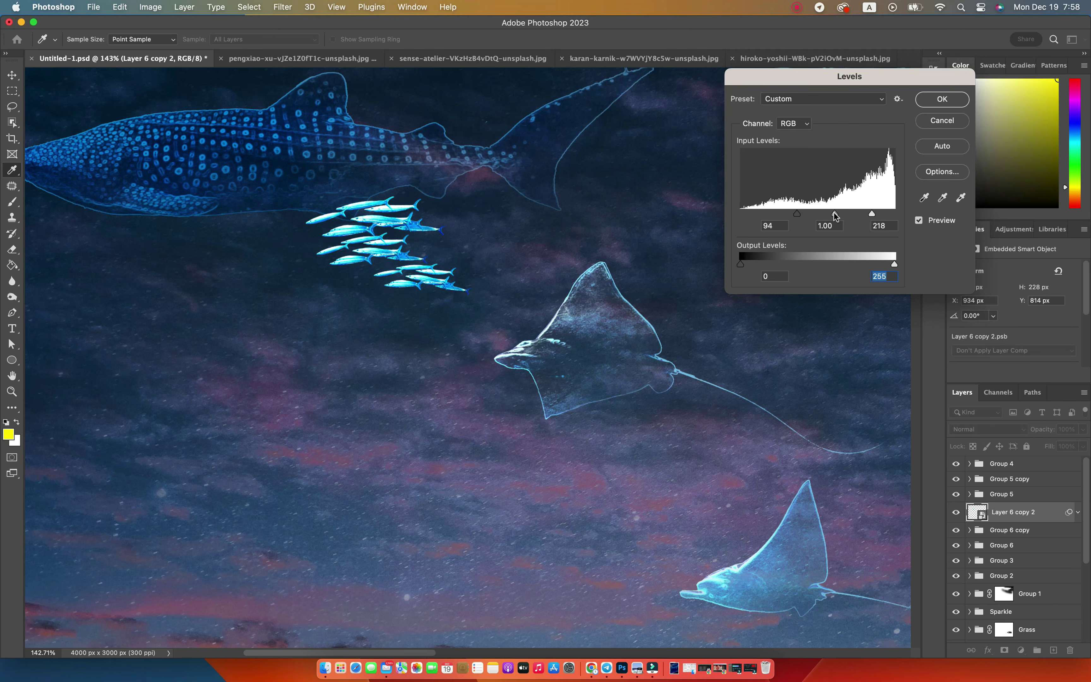
{"action": "left_click_drag", "start_coordinate": [844, 214], "coordinate": [826, 215]}
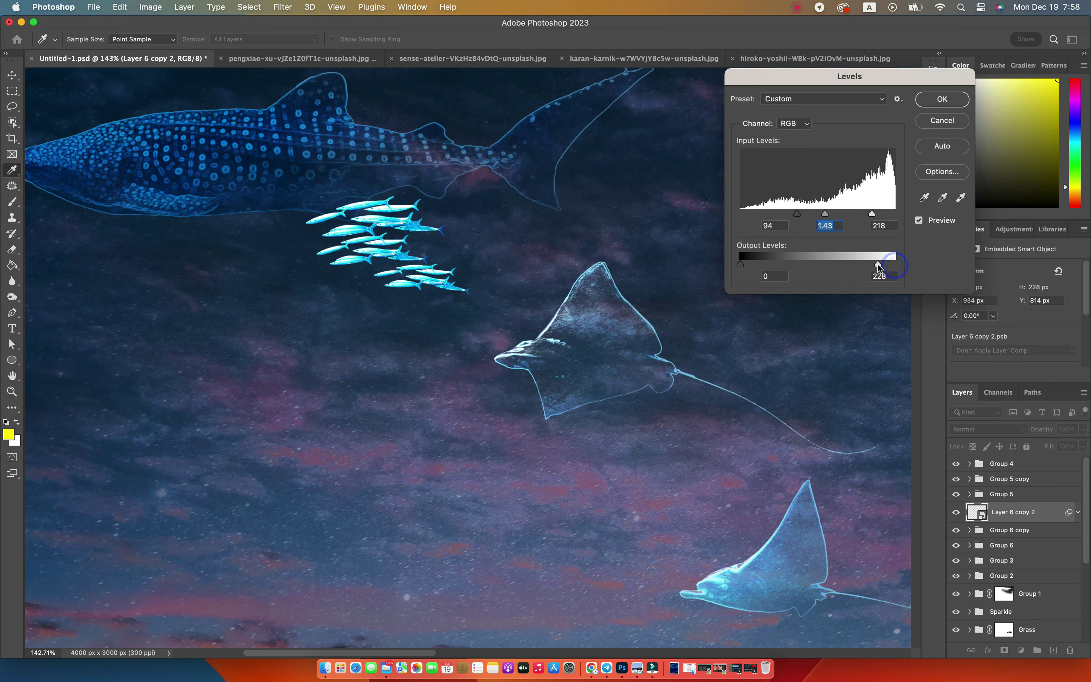
{"action": "key", "text": "Return"}
Step: Move the fish school up and left and give it a slight tilt
{"action": "key", "text": "v"}
{"action": "mouse_move", "coordinate": [424, 288]}
{"action": "left_mouse_down"}
{"action": "mouse_move", "coordinate": [391, 278]}
{"action": "mouse_move", "coordinate": [387, 265]}
{"action": "mouse_move", "coordinate": [439, 271]}
{"action": "left_mouse_up"}
{"action": "key", "text": "ctrl+t"}
{"action": "key", "text": "Return"}
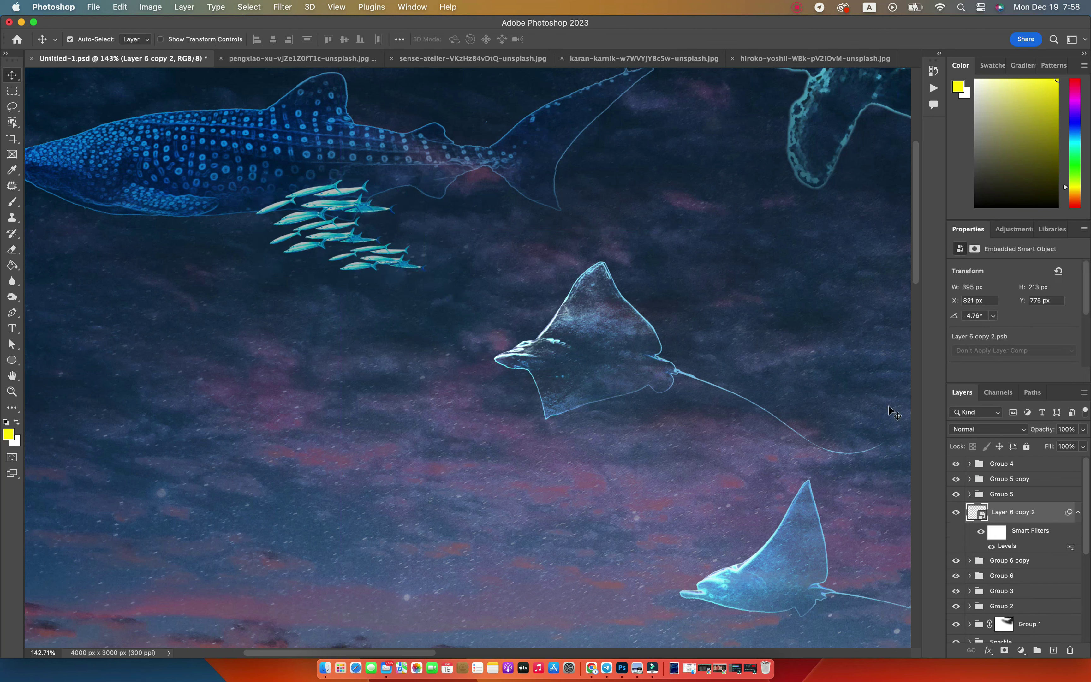
Step: Add Find Edges, Black & White and Invert to the fish, blended Linear Dodge (Add) at 60%
{"action": "left_click", "coordinate": [282, 6]}
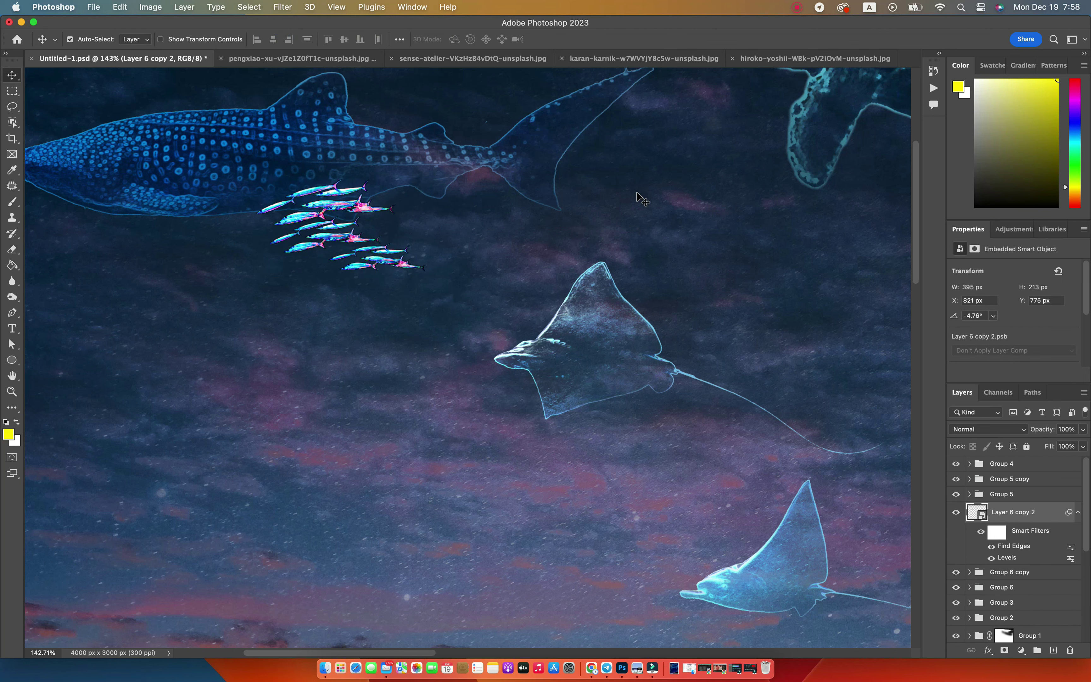
{"action": "left_click", "coordinate": [637, 159]}
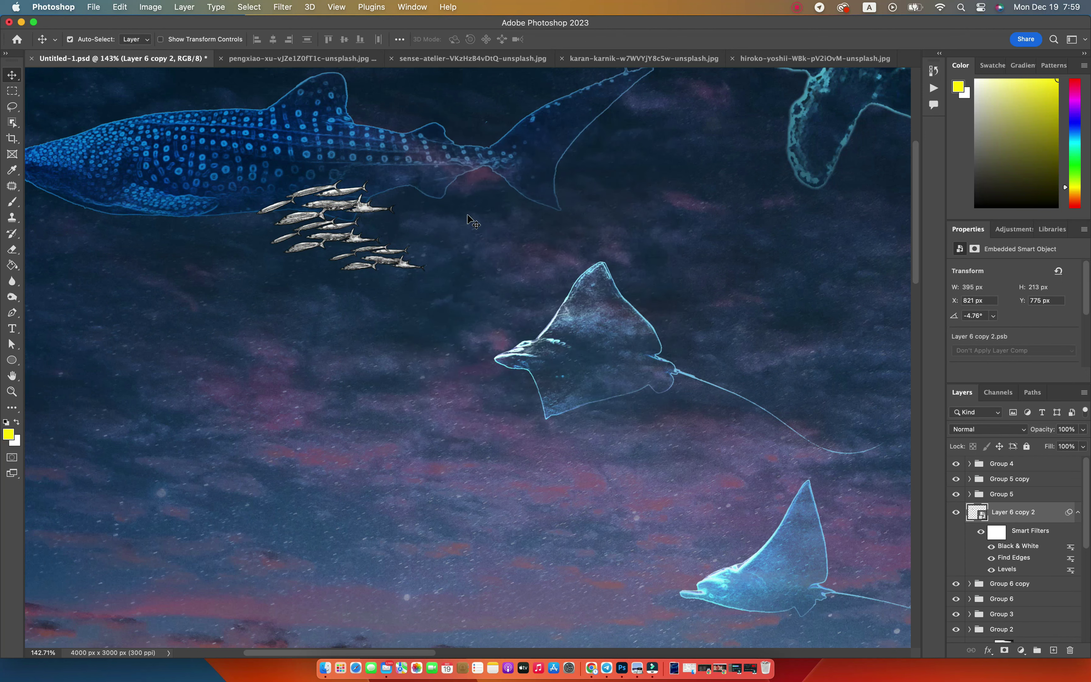
{"action": "key", "text": "ctrl+i"}
{"action": "left_click", "coordinate": [988, 429]}
{"action": "left_click", "coordinate": [970, 558]}
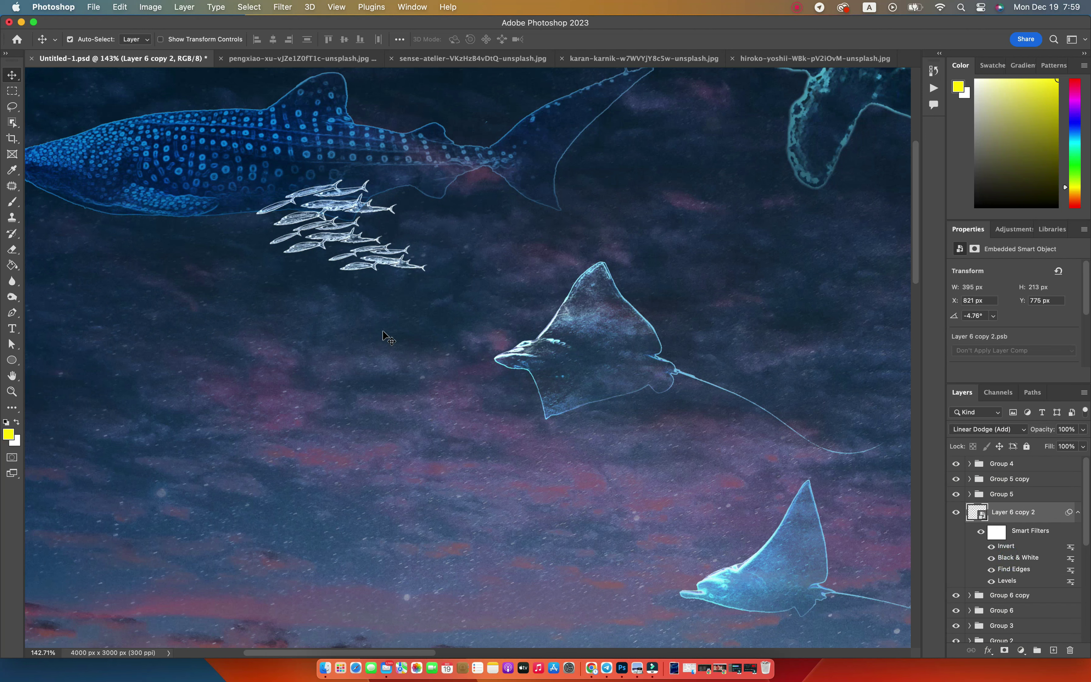
{"action": "key", "text": "6"}
{"action": "left_click", "coordinate": [1079, 512]}
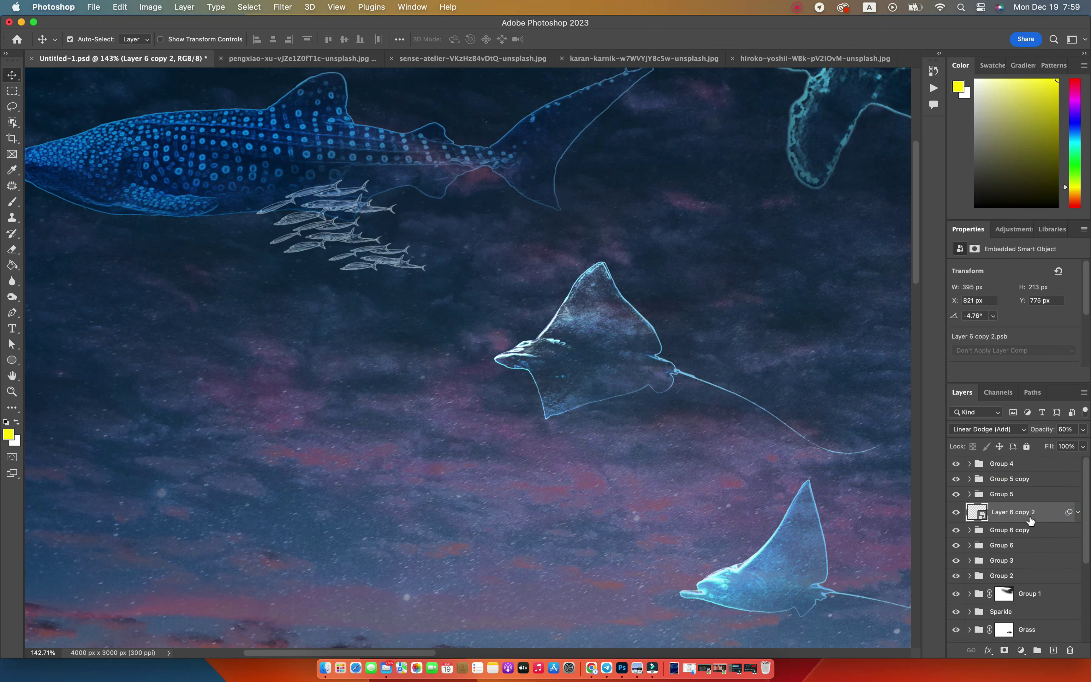
Step: Duplicate the fish school layer and give the copy a 0884b8 teal Color Overlay
{"action": "key", "text": "ctrl+j"}
{"action": "right_click", "coordinate": [1021, 516]}
{"action": "left_click", "coordinate": [1009, 515]}
{"action": "left_click", "coordinate": [642, 205]}
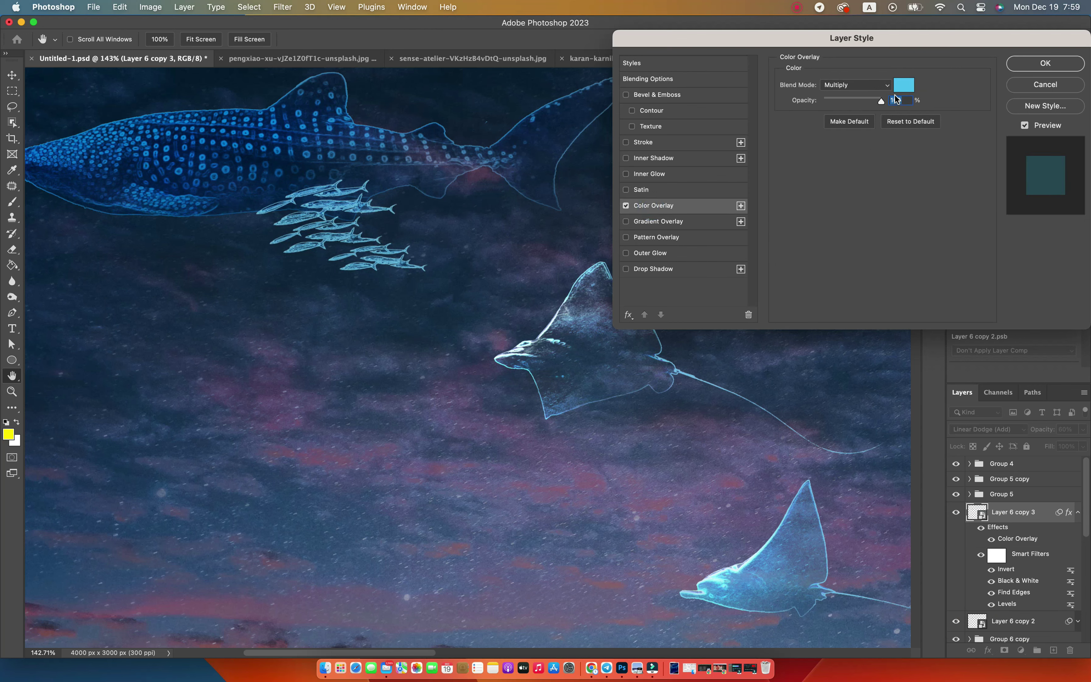
{"action": "left_click", "coordinate": [903, 85]}
{"action": "left_click_drag", "start_coordinate": [786, 145], "coordinate": [829, 209]}
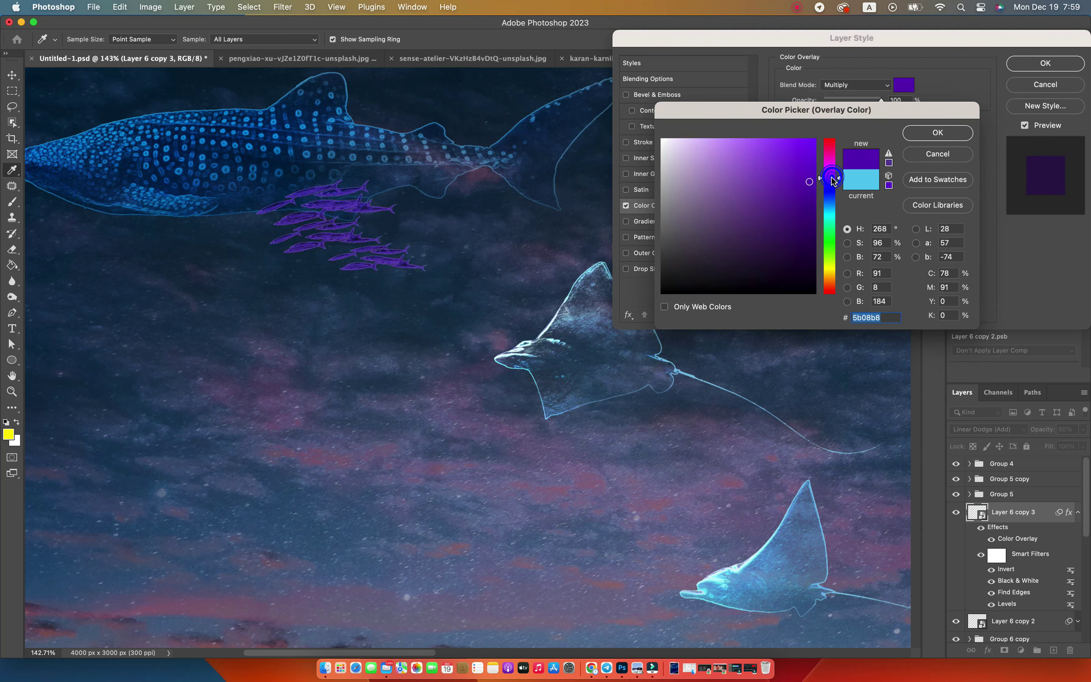
{"action": "left_click", "coordinate": [937, 133]}
{"action": "left_click", "coordinate": [1032, 67]}
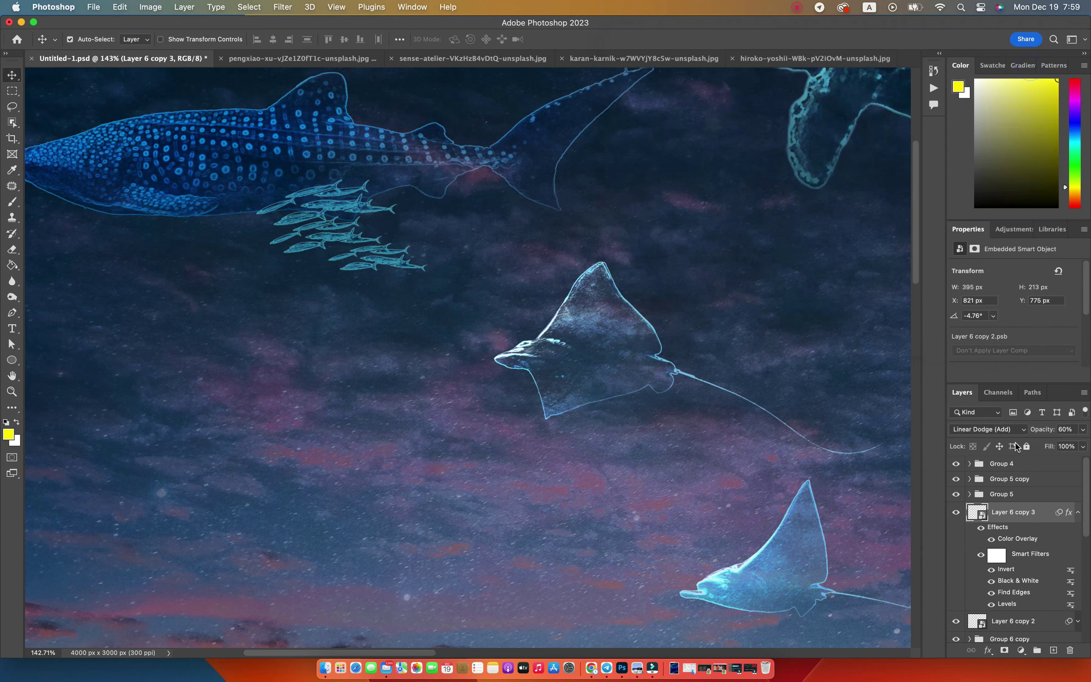
Step: Set the teal fish duplicate's blend mode to Lighten
{"action": "left_click", "coordinate": [1079, 512]}
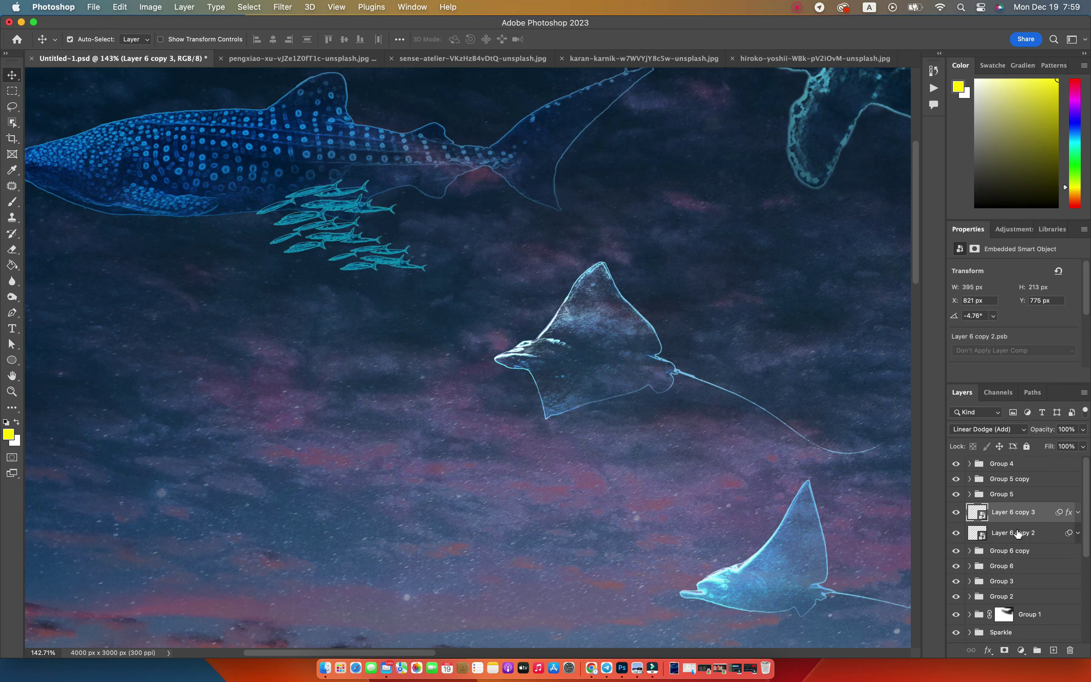
{"action": "left_click", "coordinate": [1019, 533]}
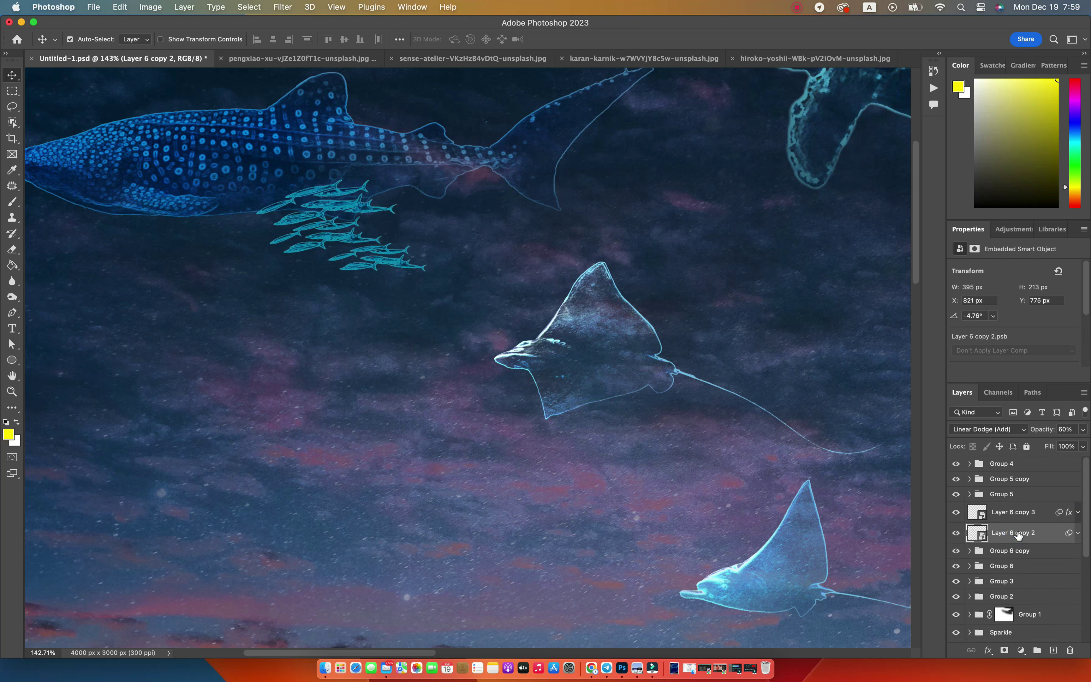
{"action": "left_click", "coordinate": [1006, 515]}
{"action": "left_click", "coordinate": [985, 429]}
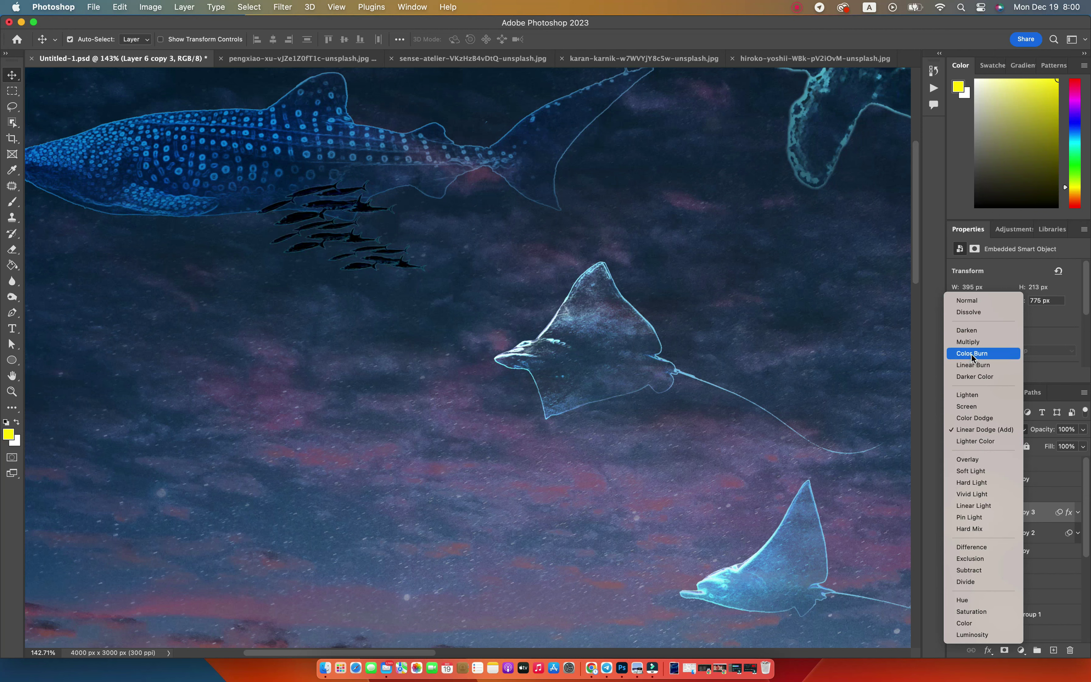
{"action": "left_click", "coordinate": [977, 395]}
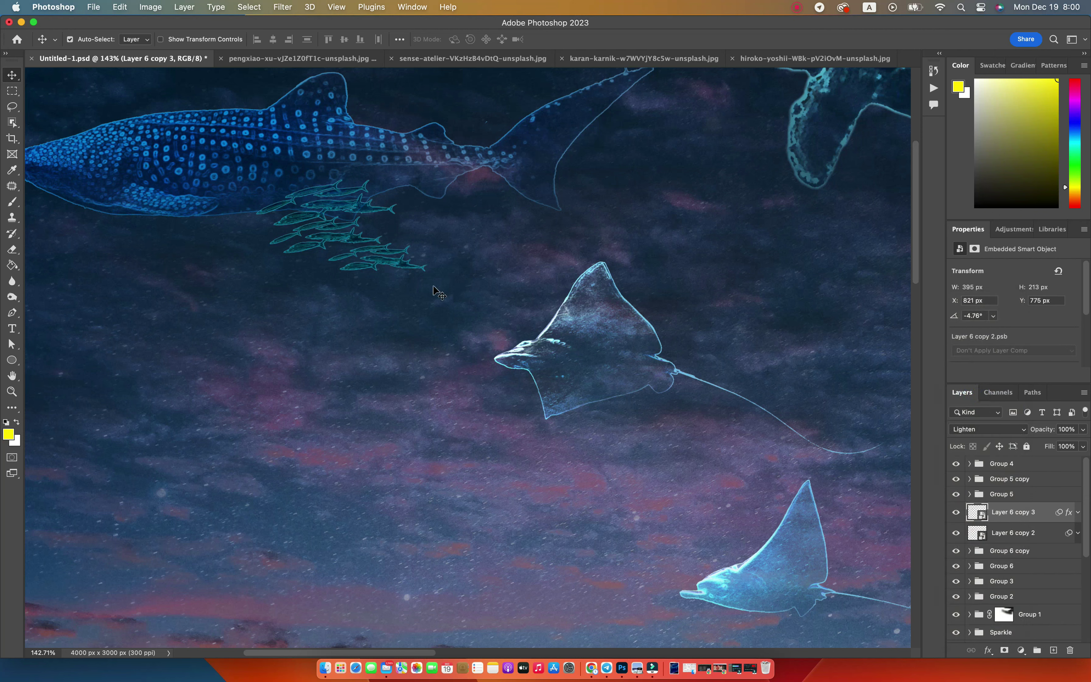
{"action": "scroll", "coordinate": [509, 280], "scroll_direction": "down", "scroll_amount": 5}
Step: Nudge both fish school layers slightly right and up
{"action": "left_click_drag", "start_coordinate": [247, 249], "coordinate": [247, 242]}
{"action": "key", "text": "ctrl+t"}
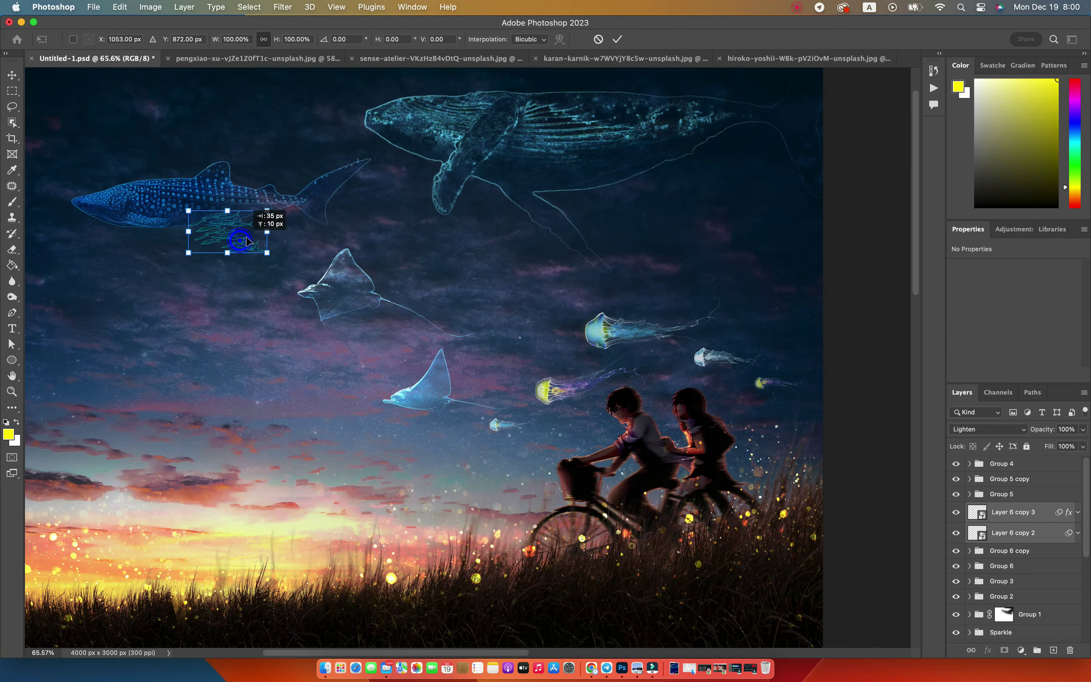
{"action": "left_click_drag", "start_coordinate": [247, 242], "coordinate": [255, 242]}
{"action": "key", "text": "Return"}
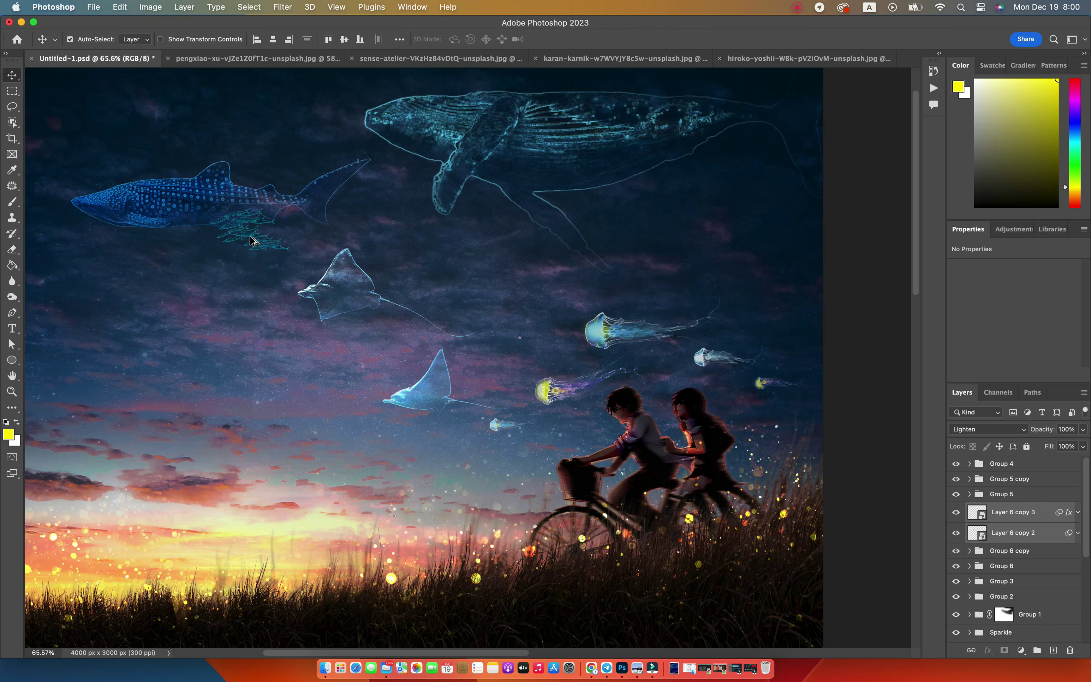
Step: Alt-drag a smaller copy of the fish school lower, set to Linear Dodge (Add) and 50% opacity
{"action": "mouse_move", "coordinate": [247, 239]}
{"action": "left_mouse_down"}
{"action": "mouse_move", "coordinate": [260, 454]}
{"action": "mouse_move", "coordinate": [285, 461]}
{"action": "left_mouse_up"}
{"action": "key", "text": "ctrl+t"}
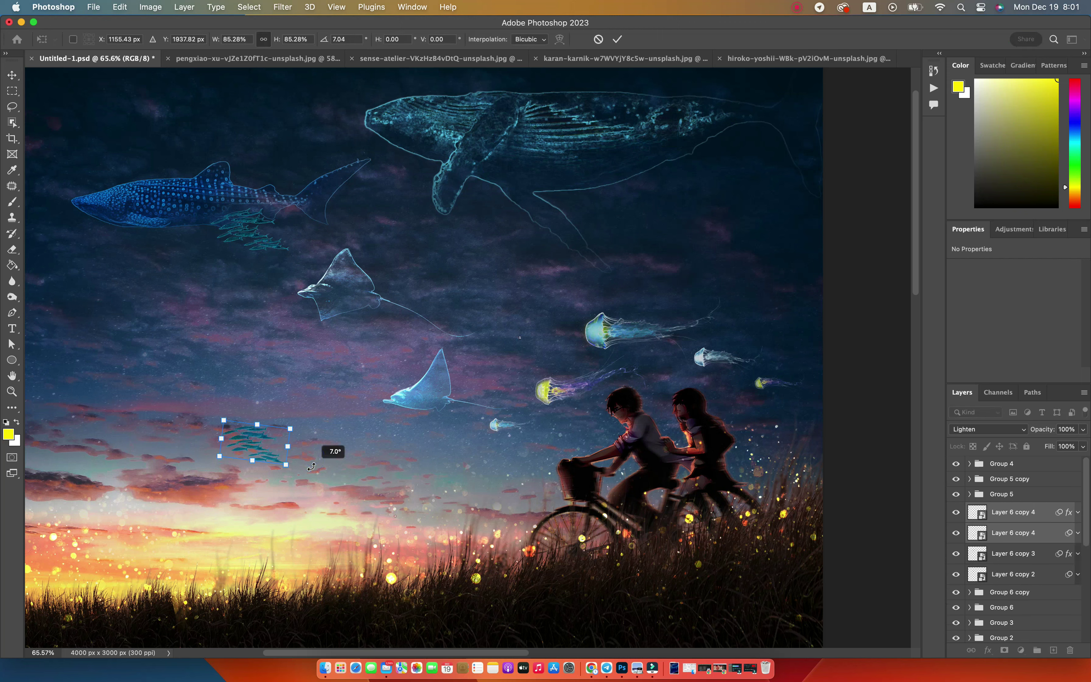
{"action": "double_click", "coordinate": [252, 452]}
{"action": "left_click", "coordinate": [1008, 516]}
{"action": "left_click", "coordinate": [988, 429]}
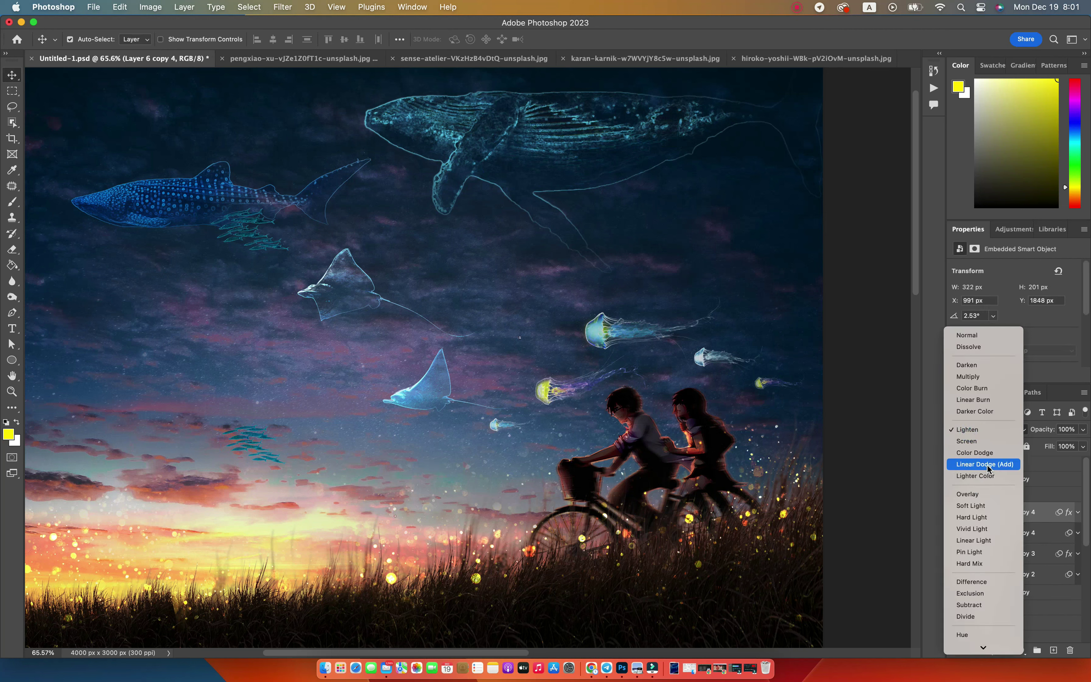
{"action": "left_click", "coordinate": [982, 463]}
{"action": "left_click", "coordinate": [1018, 529]}
{"action": "key", "text": "5"}
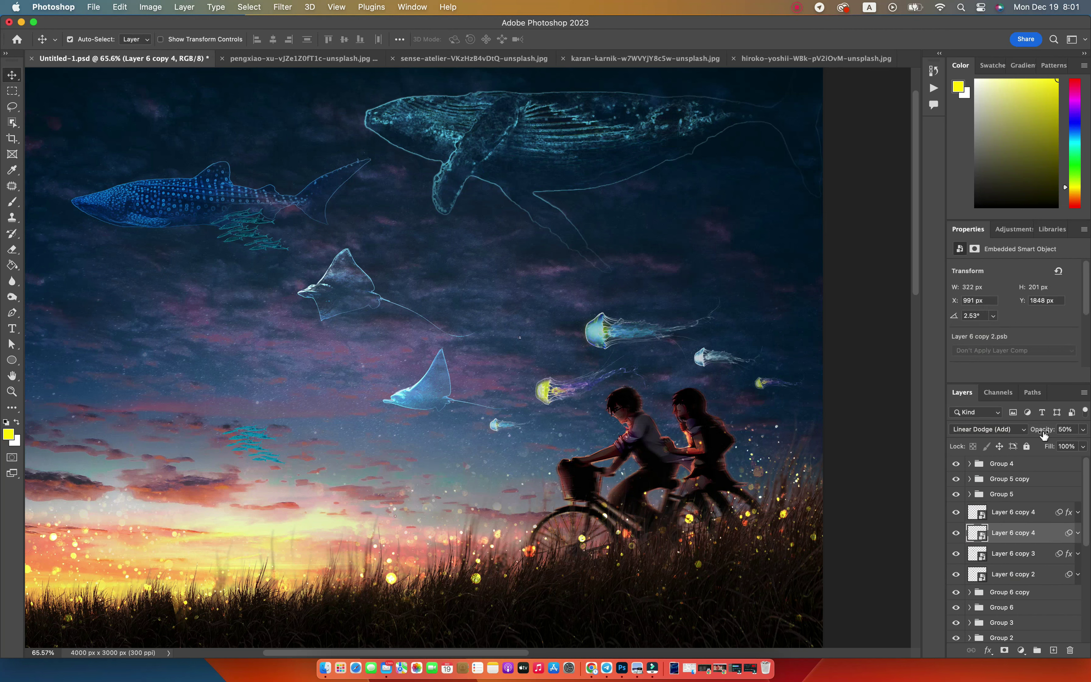
Step: Change the copy's Color Overlay to a brighter cyan, keeping Linear Dodge (Add)
{"action": "left_click", "coordinate": [1079, 512]}
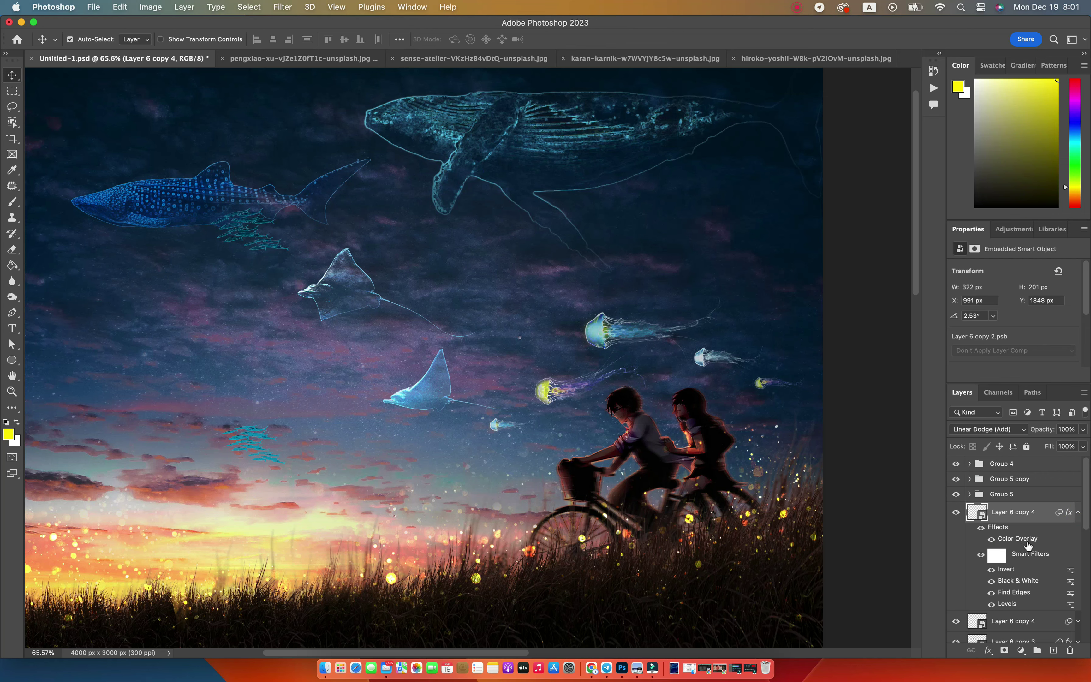
{"action": "double_click", "coordinate": [1018, 538]}
{"action": "left_click", "coordinate": [904, 85]}
{"action": "left_click", "coordinate": [787, 153]}
{"action": "left_click", "coordinate": [937, 132]}
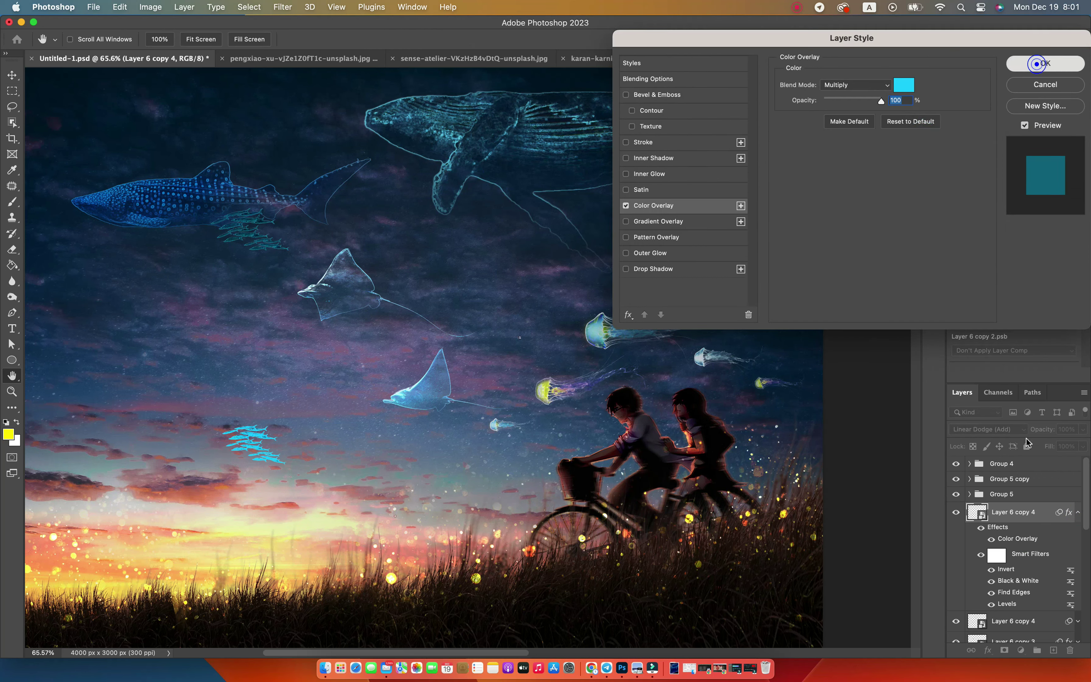
{"action": "left_click", "coordinate": [1045, 63]}
{"action": "left_click", "coordinate": [985, 432]}
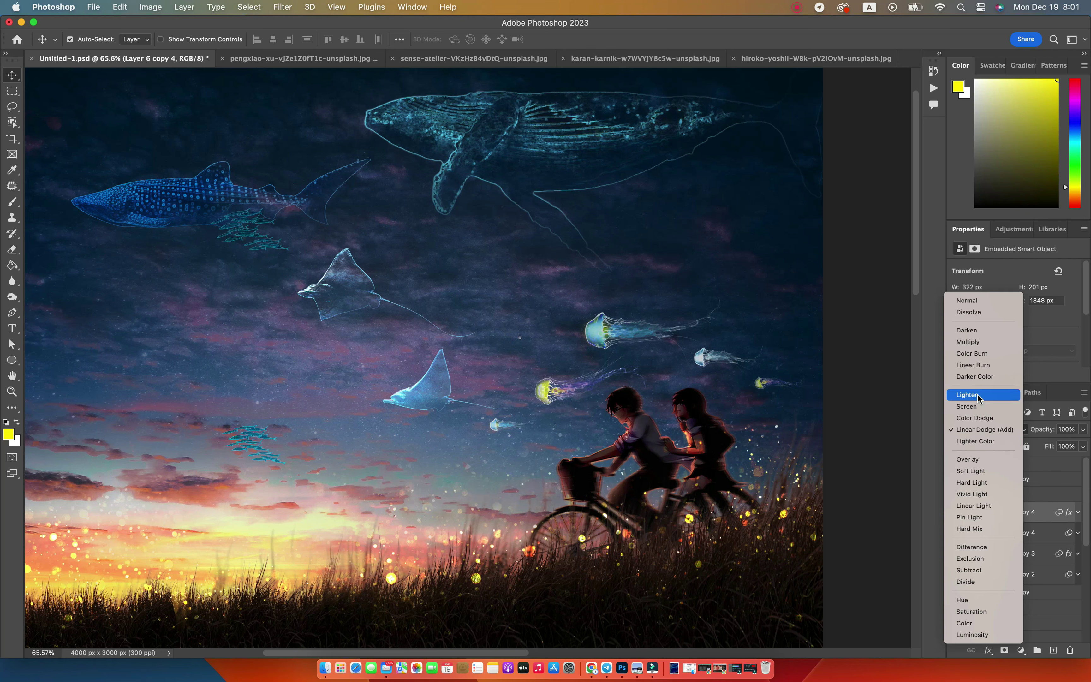
{"action": "left_click", "coordinate": [985, 430]}
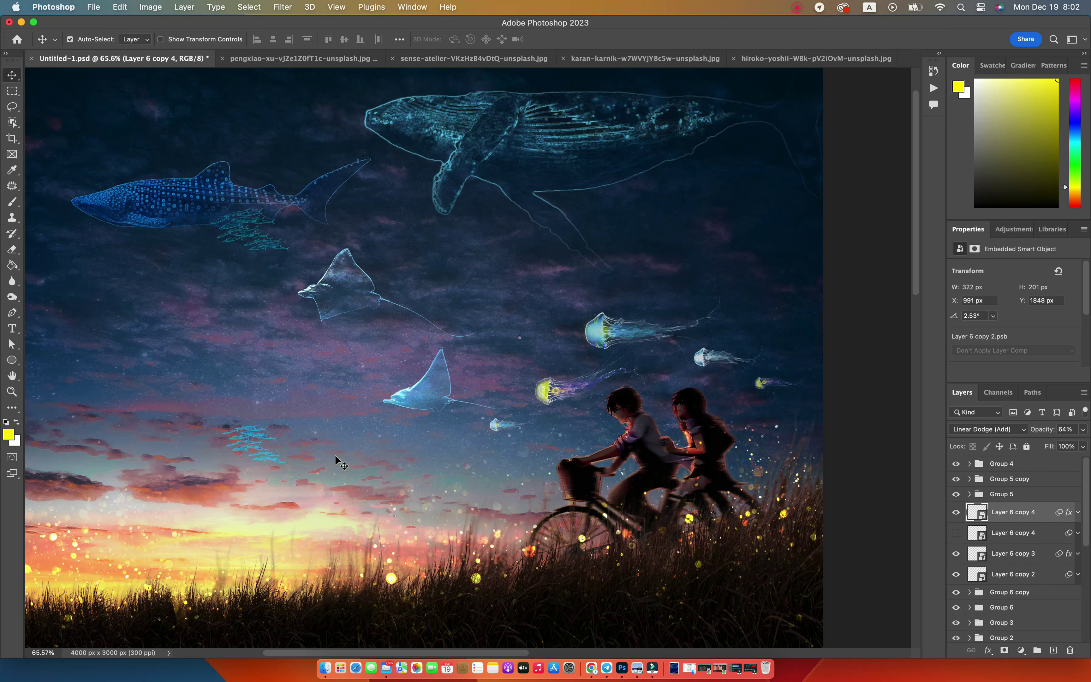
Step: Shrink the copied school beside the humpback whale's tail at 50% opacity
{"action": "left_click", "coordinate": [963, 533], "text": "shift"}
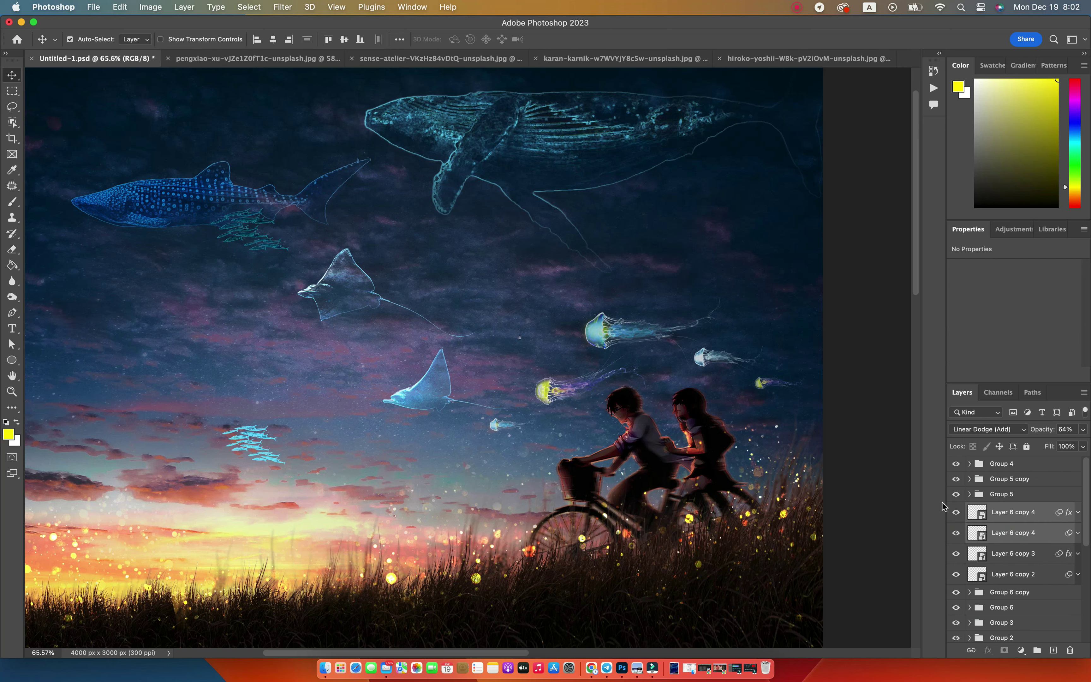
{"action": "key", "text": "super+t"}
{"action": "mouse_move", "coordinate": [264, 444]}
{"action": "left_mouse_down"}
{"action": "mouse_move", "coordinate": [788, 161]}
{"action": "mouse_move", "coordinate": [762, 170]}
{"action": "left_mouse_up"}
{"action": "key", "text": "Return"}
{"action": "key", "text": "5"}
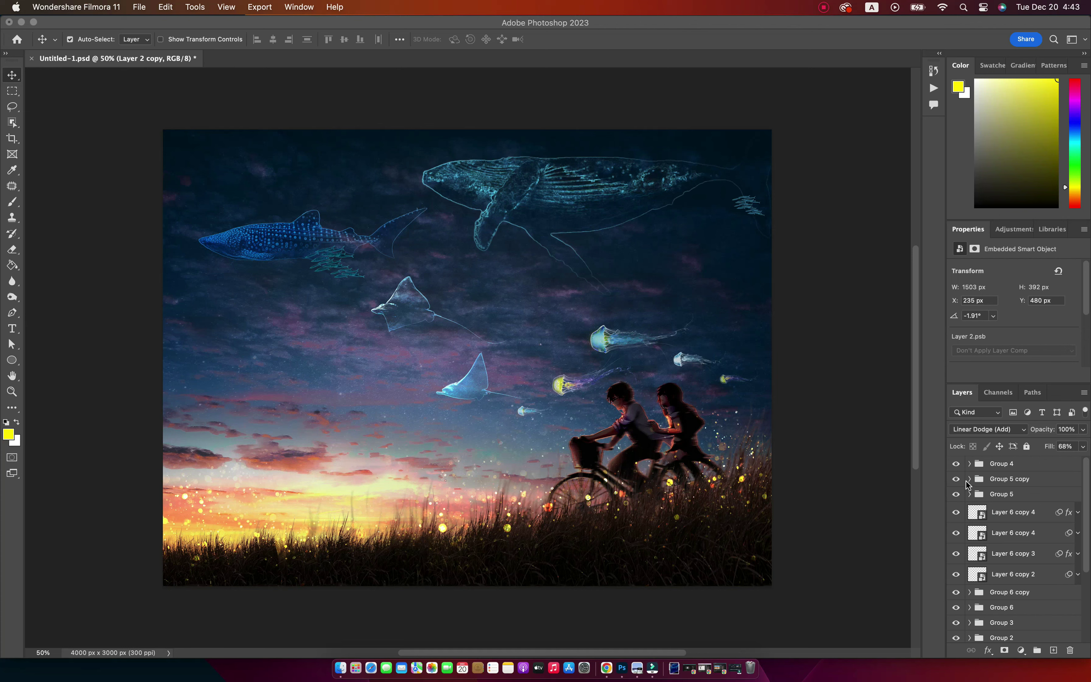
Step: Group the original fish school layers and the copied fish layers separately
{"action": "left_click", "coordinate": [969, 512]}
{"action": "left_click", "coordinate": [1010, 553]}
{"action": "left_click", "coordinate": [1010, 575], "text": "shift"}
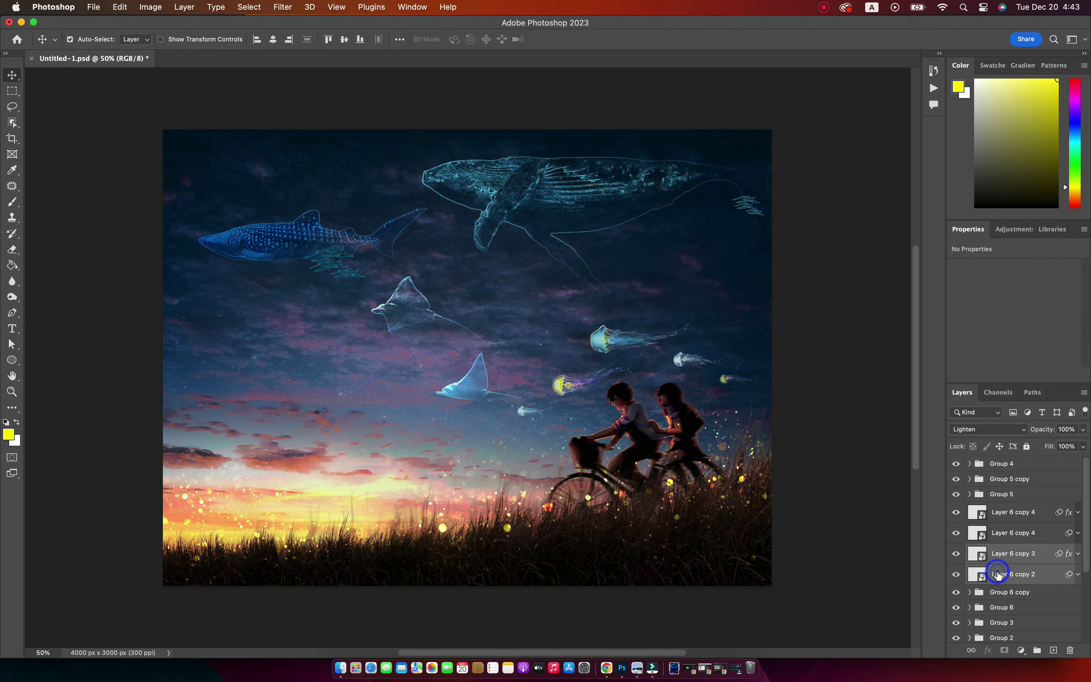
{"action": "key", "text": "super+g"}
{"action": "left_click", "coordinate": [1010, 533]}
{"action": "left_click", "coordinate": [1010, 512], "text": "shift"}
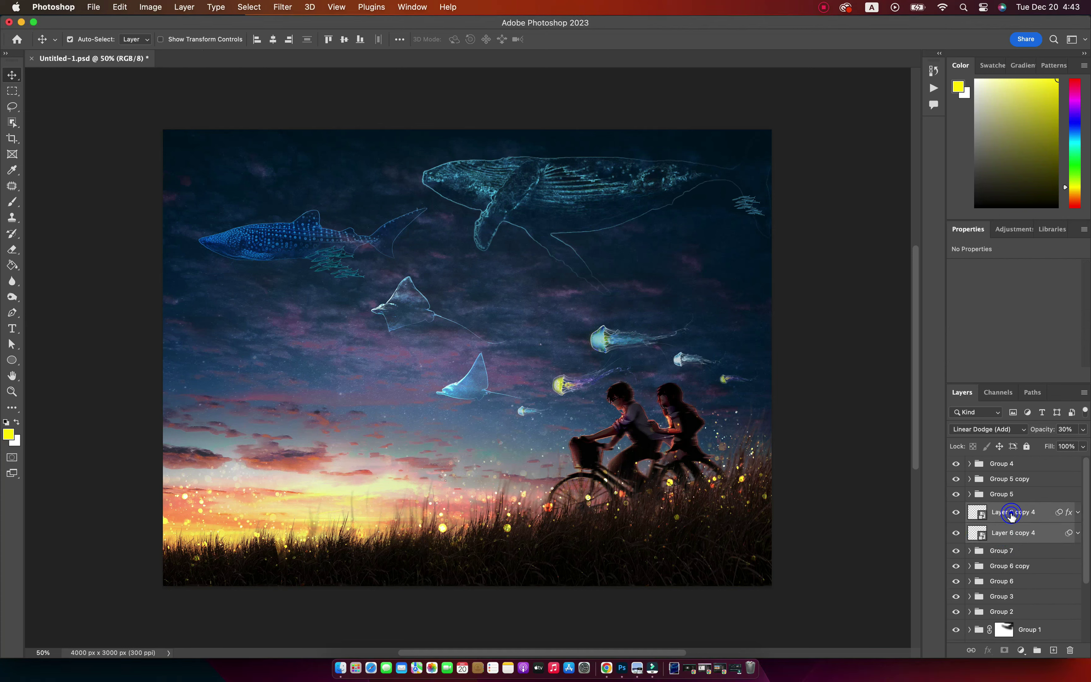
{"action": "key", "text": "super+g"}
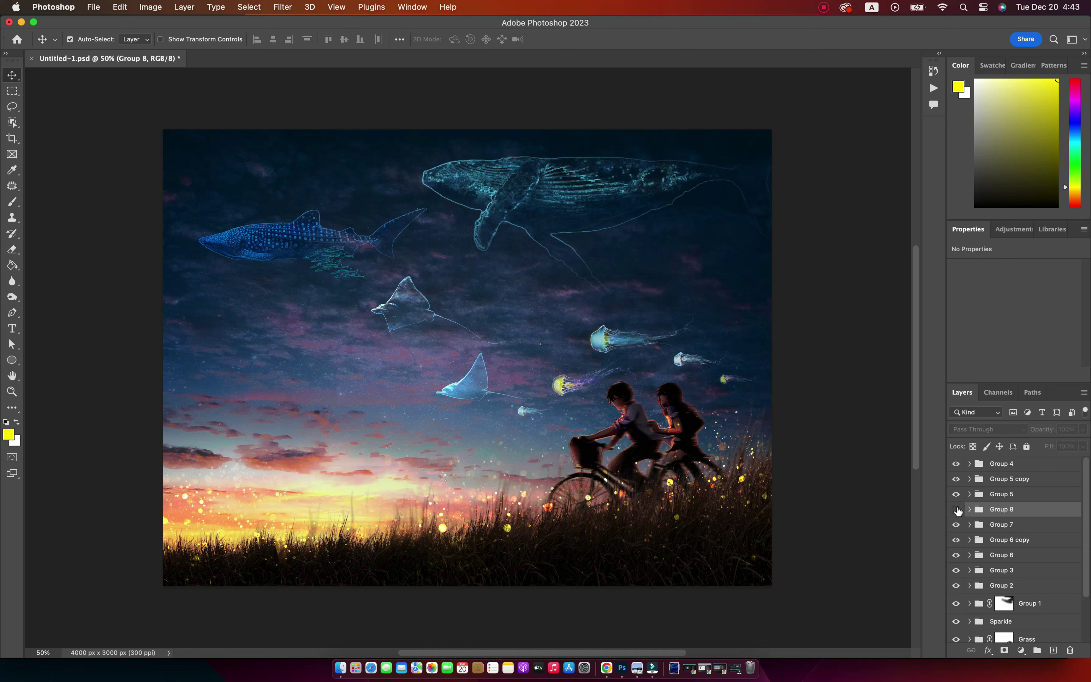
Step: Enlarge the whale shark to about 119% and move it lower toward the horizon
{"action": "left_click", "coordinate": [297, 257]}
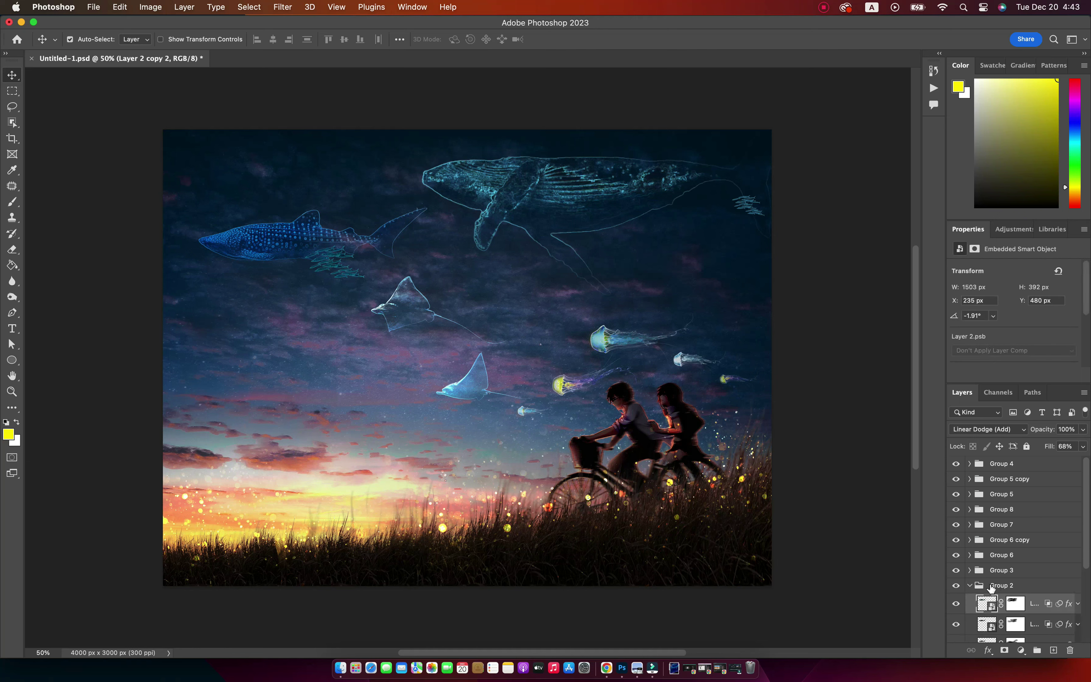
{"action": "key", "text": "super+t"}
{"action": "mouse_move", "coordinate": [291, 238]}
{"action": "left_mouse_down"}
{"action": "mouse_move", "coordinate": [357, 408]}
{"action": "mouse_move", "coordinate": [367, 404]}
{"action": "left_mouse_up"}
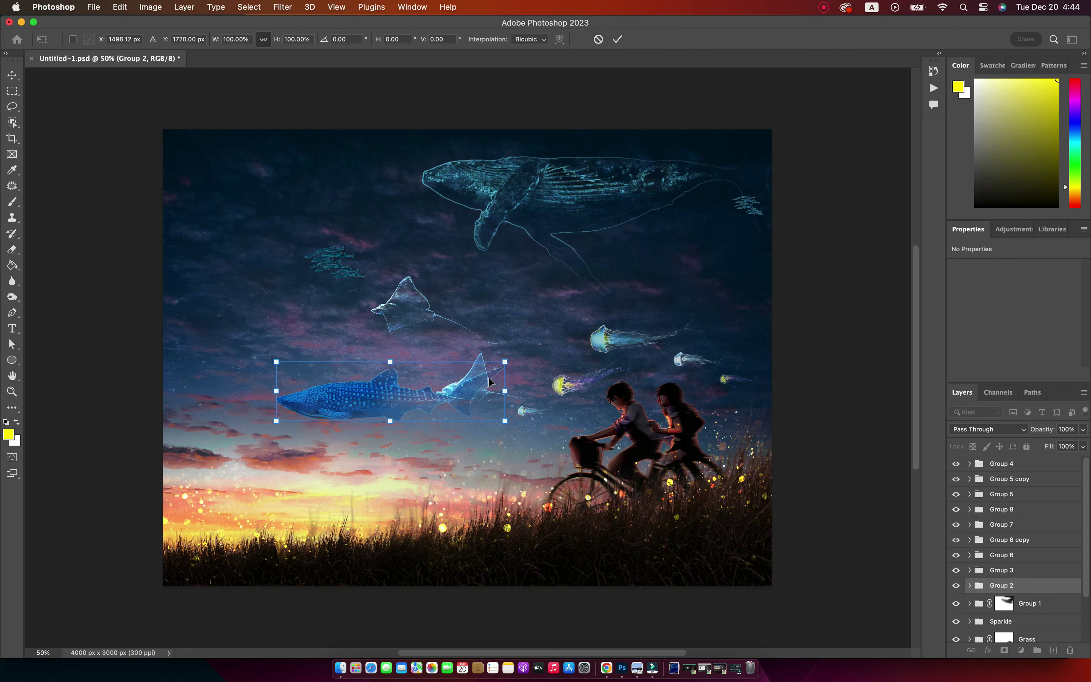
{"action": "left_click_drag", "start_coordinate": [504, 367], "coordinate": [561, 327]}
{"action": "left_click_drag", "start_coordinate": [389, 377], "coordinate": [370, 387]}
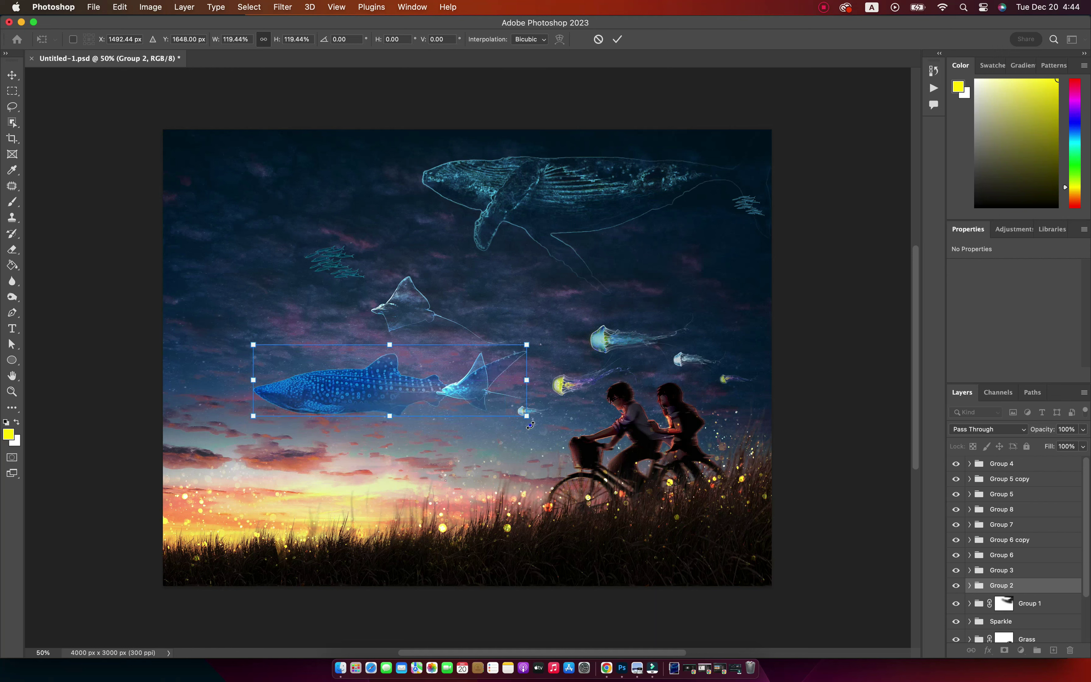
{"action": "key", "text": "Return"}
Step: Move the original fish school group down beneath the whale shark
{"action": "left_click", "coordinate": [336, 266]}
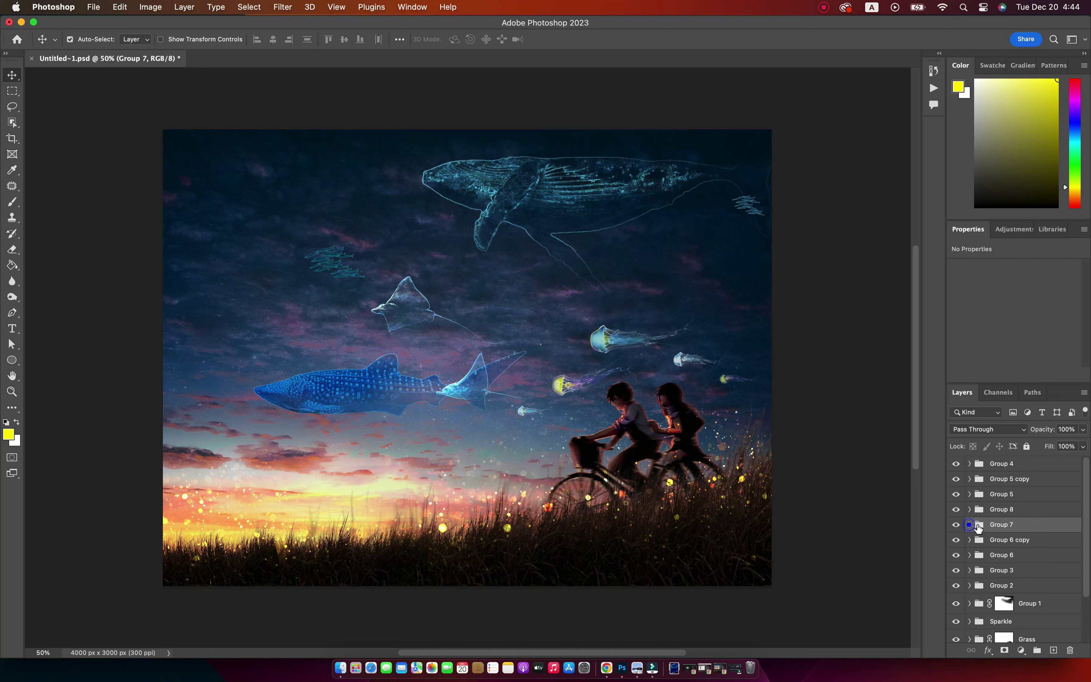
{"action": "key", "text": "super+t"}
{"action": "mouse_move", "coordinate": [328, 261]}
{"action": "left_mouse_down"}
{"action": "mouse_move", "coordinate": [440, 413]}
{"action": "mouse_move", "coordinate": [386, 419]}
{"action": "left_mouse_up"}
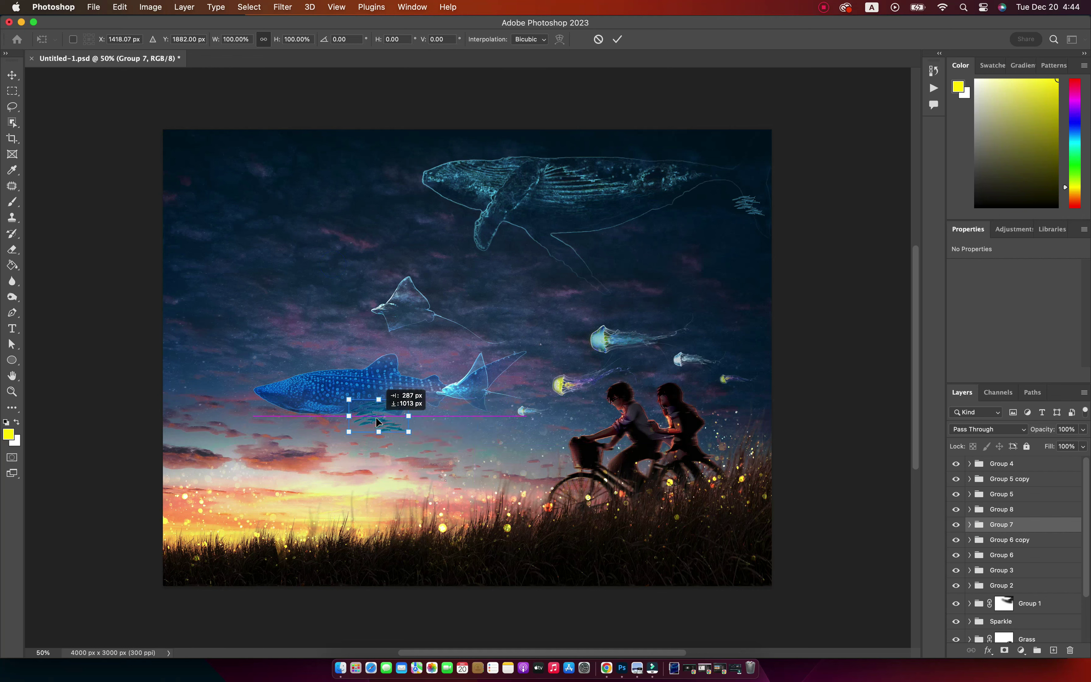
{"action": "key", "text": "Return"}
Step: Move the two rays up near the humpback whale and hide the teal fish layer
{"action": "left_click", "coordinate": [496, 374]}
{"action": "key", "text": "super+t"}
{"action": "left_click_drag", "start_coordinate": [428, 316], "coordinate": [370, 209]}
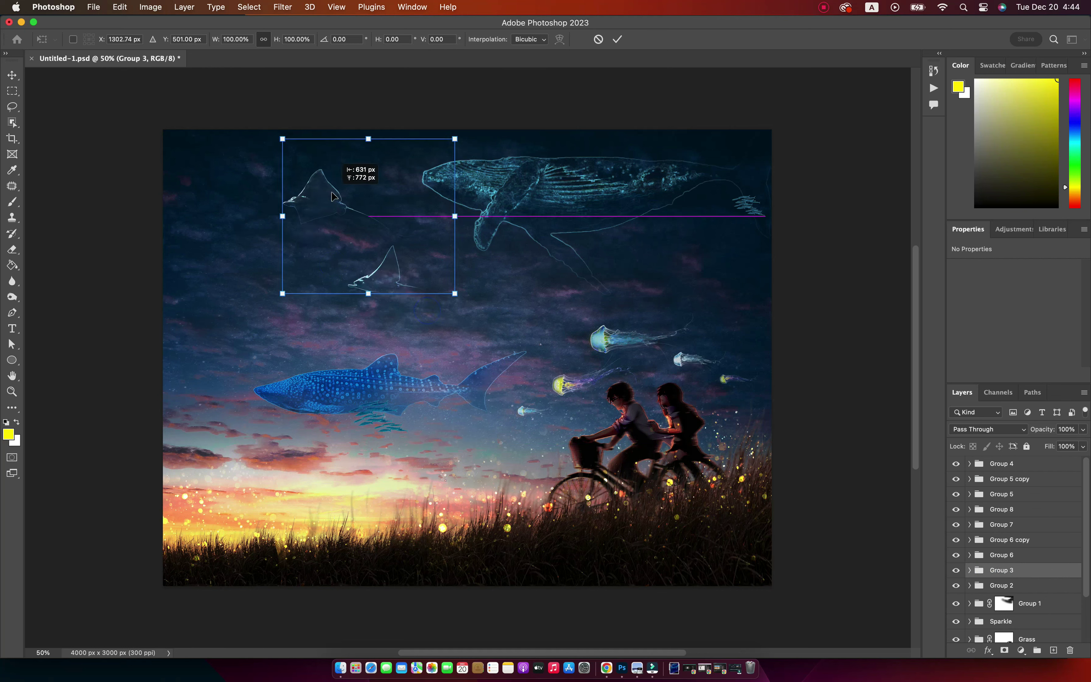
{"action": "key", "text": "Return"}
{"action": "left_click", "coordinate": [373, 424]}
{"action": "left_click", "coordinate": [956, 466]}
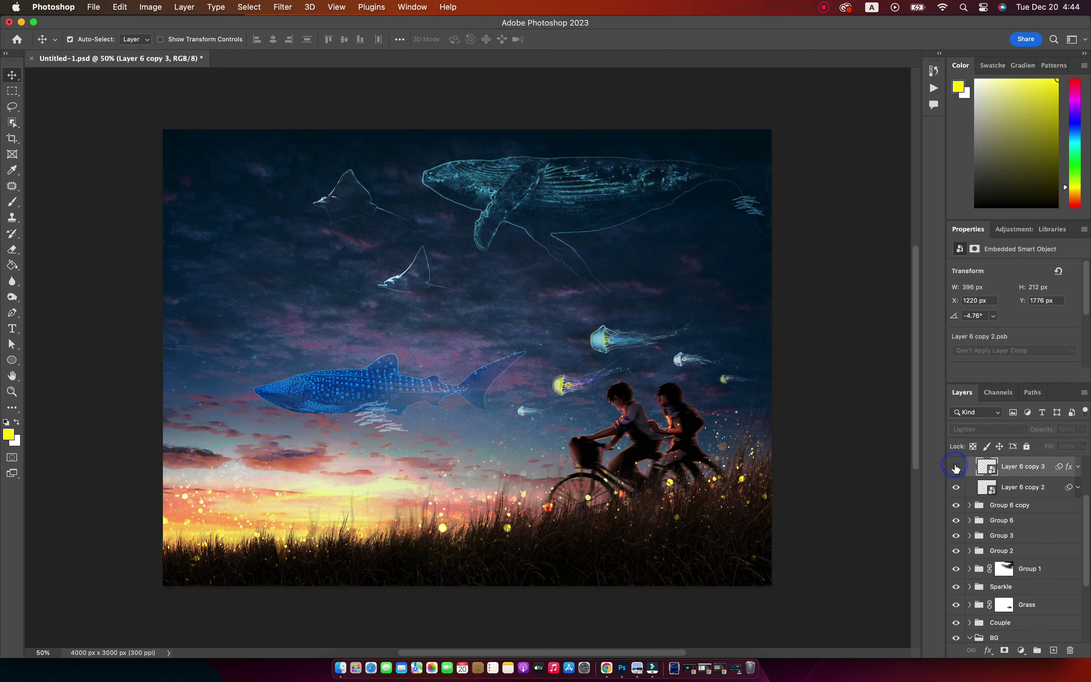
Step: Give the whale shark layer a #00dadd teal Color Overlay
{"action": "left_click", "coordinate": [1024, 486]}
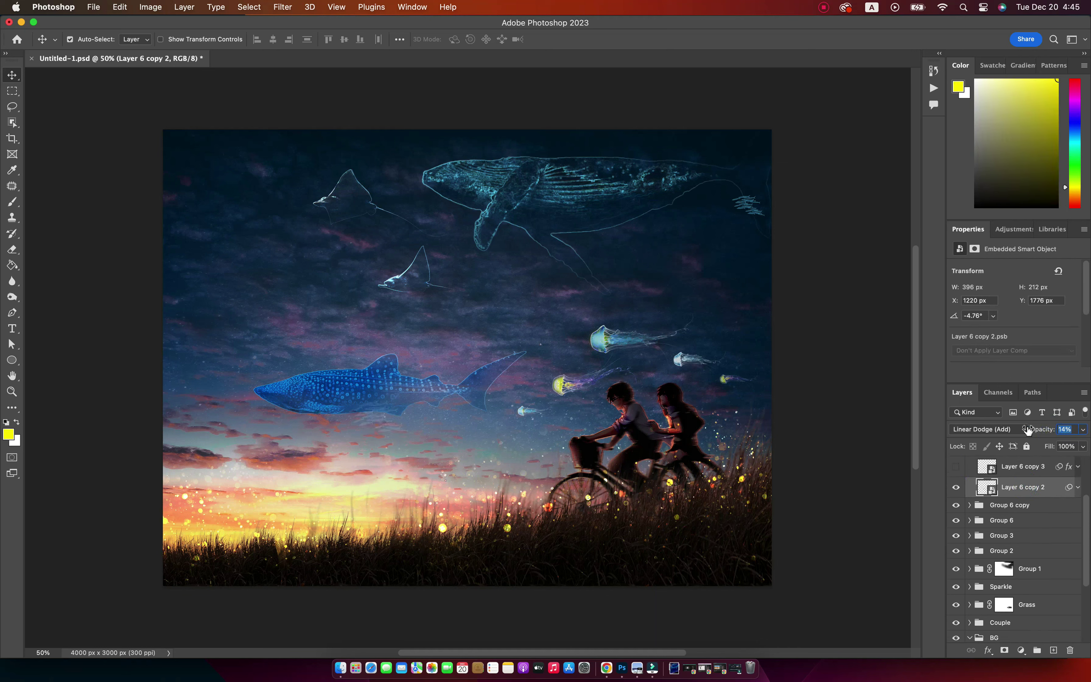
{"action": "left_click", "coordinate": [479, 397]}
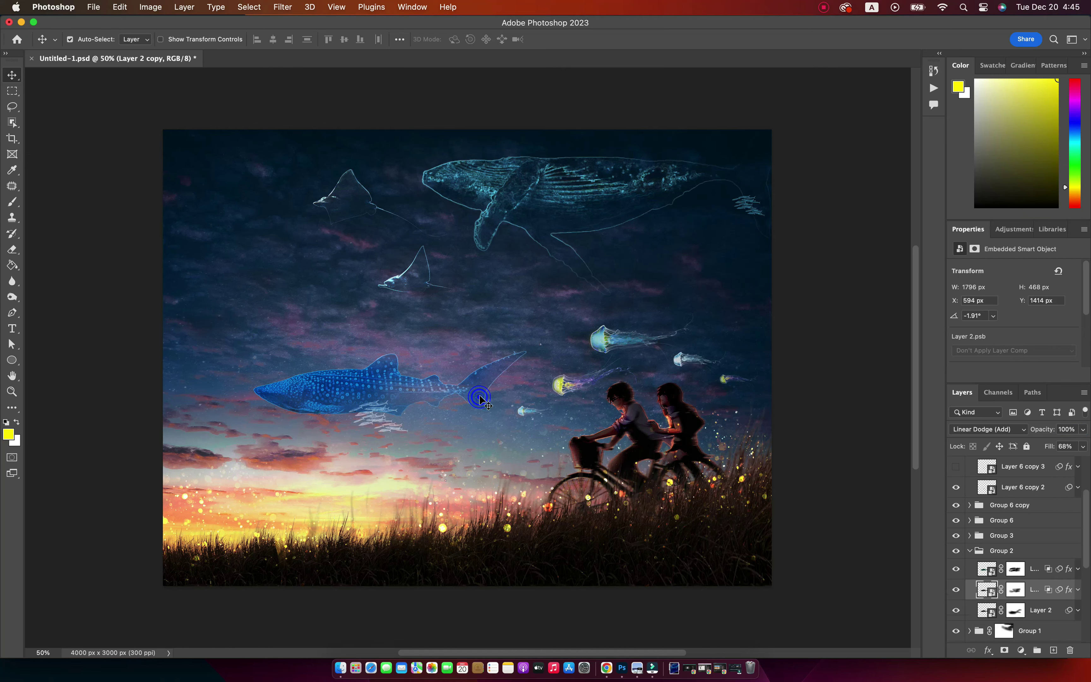
{"action": "left_click", "coordinate": [956, 590]}
{"action": "right_click", "coordinate": [1032, 590]}
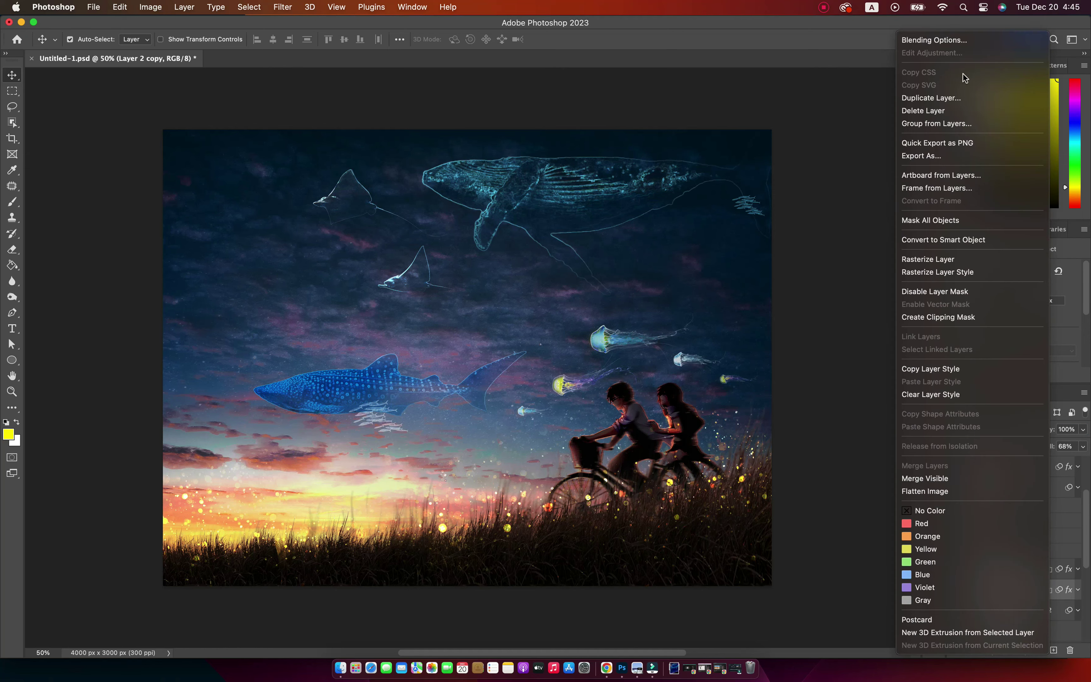
{"action": "left_click", "coordinate": [969, 42]}
{"action": "left_click", "coordinate": [654, 205]}
{"action": "left_click", "coordinate": [901, 86]}
{"action": "left_click_drag", "start_coordinate": [832, 217], "coordinate": [835, 220]}
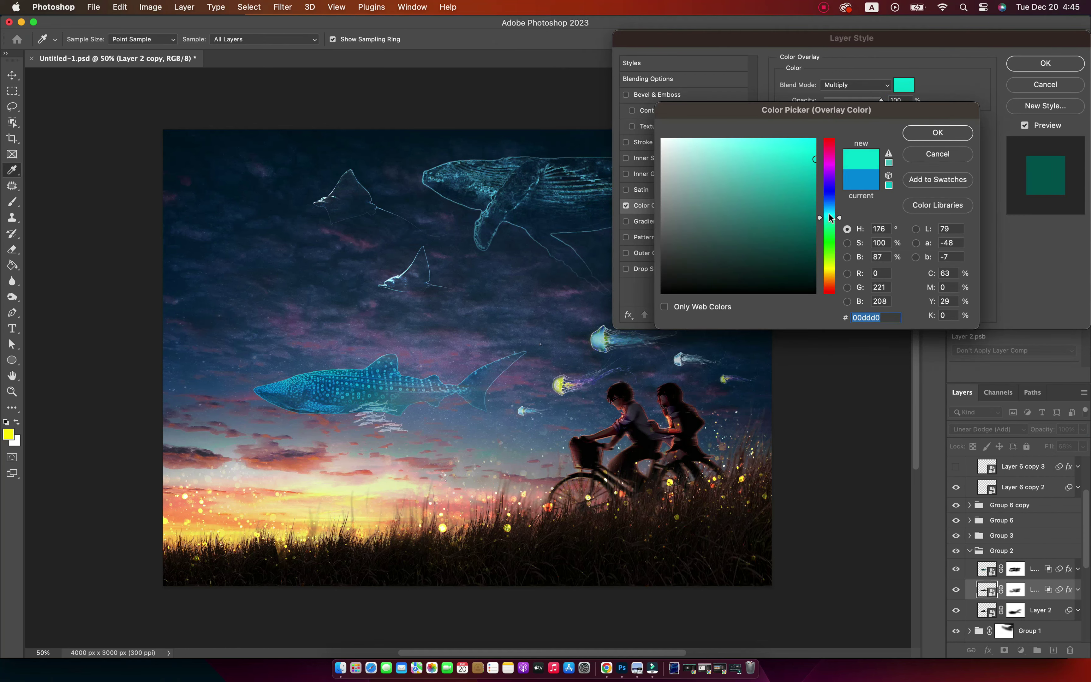
{"action": "left_click", "coordinate": [939, 133]}
Step: Split the Blend If Underlying Layer slider so the shark fades over bright sky
{"action": "left_click", "coordinate": [648, 79]}
{"action": "left_click_drag", "start_coordinate": [899, 280], "coordinate": [843, 280]}
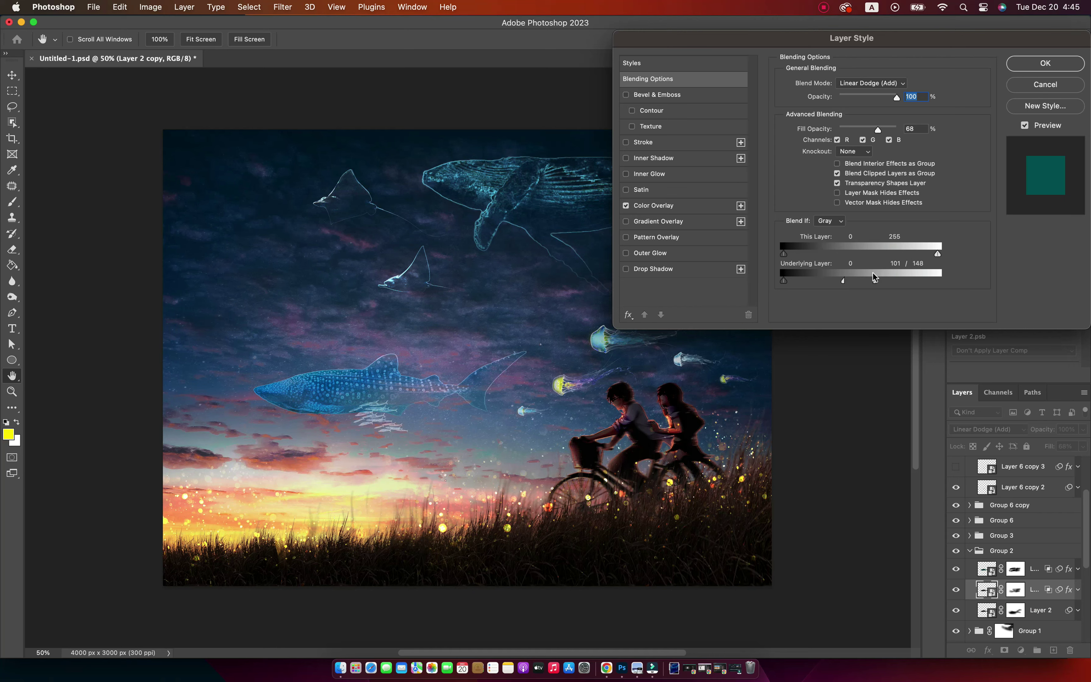
{"action": "left_click", "coordinate": [1059, 64]}
Step: Adjust the zoom and bring up the options for the flying-fish JPG
{"action": "key", "text": "z"}
{"action": "left_click_drag", "start_coordinate": [343, 392], "coordinate": [347, 384]}
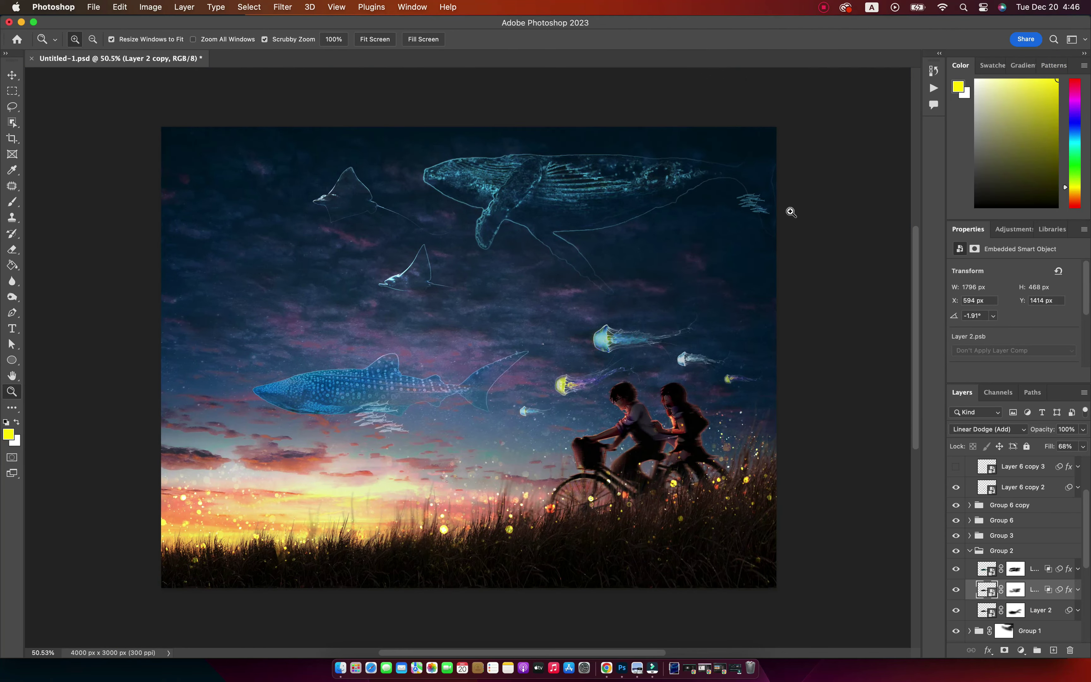
{"action": "key", "text": "v"}
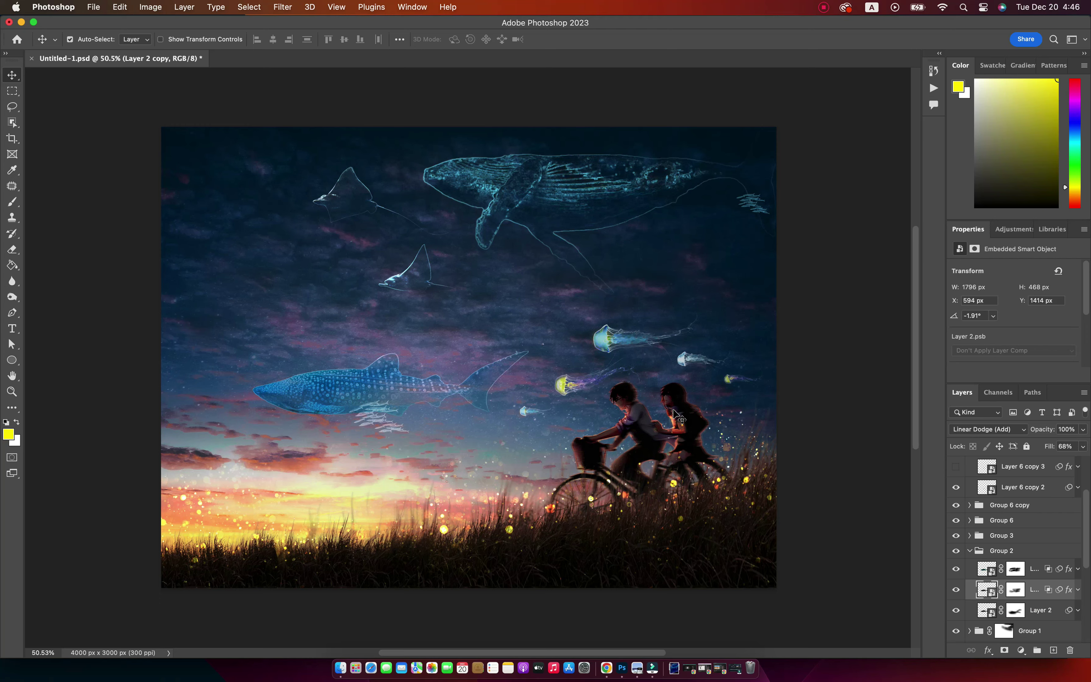
{"action": "right_click", "coordinate": [546, 277]}
Step: Open the flying-fish photo, select the fish, and paste it into Untitled-1
{"action": "left_click", "coordinate": [766, 353]}
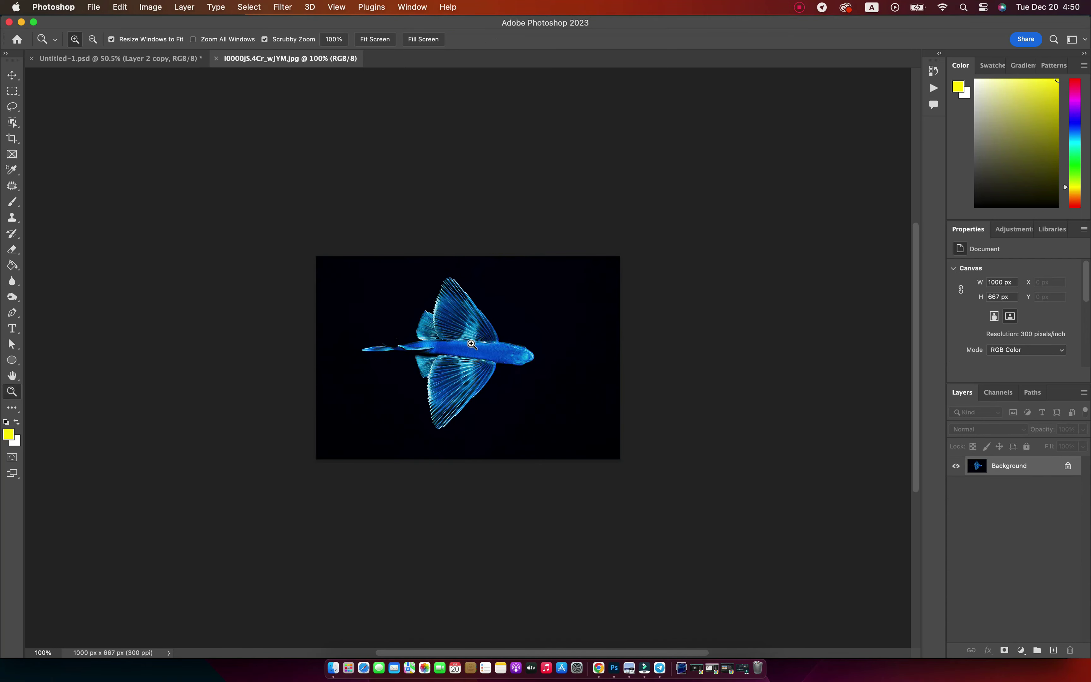
{"action": "left_click_drag", "start_coordinate": [473, 345], "coordinate": [518, 345]}
{"action": "key", "text": "w"}
{"action": "left_click_drag", "start_coordinate": [105, 135], "coordinate": [733, 602]}
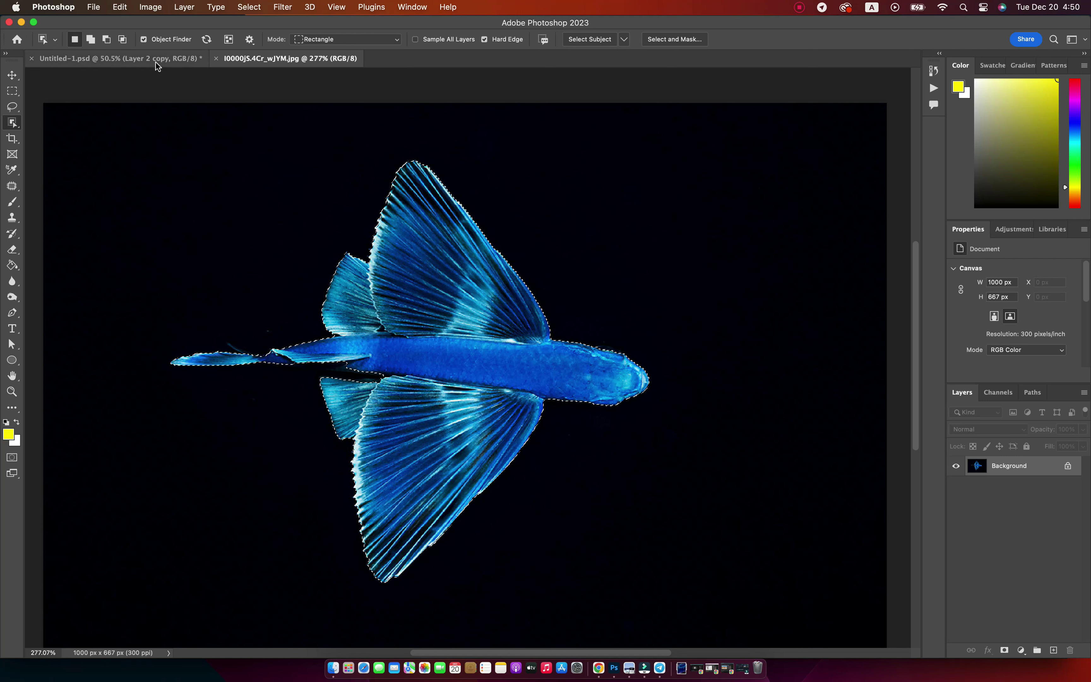
{"action": "left_click", "coordinate": [157, 59]}
{"action": "key", "text": "v"}
{"action": "key", "text": "super+v"}
Step: Move the pasted fish down over the grass and shrink it to about half width
{"action": "left_click_drag", "start_coordinate": [492, 359], "coordinate": [473, 471]}
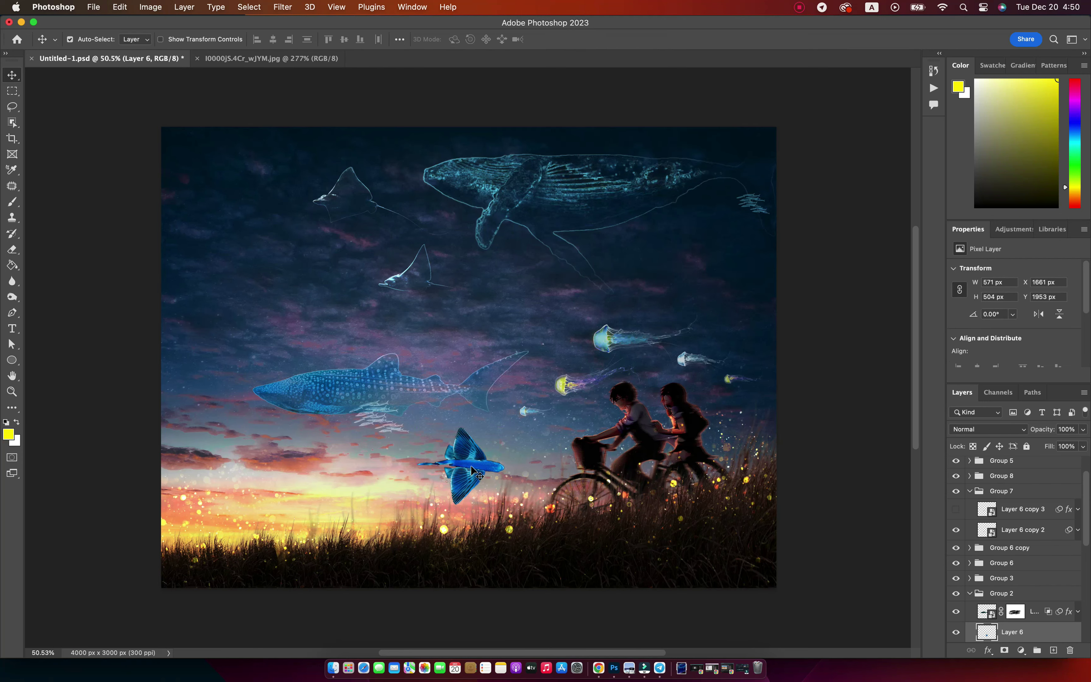
{"action": "key", "text": "super+t"}
{"action": "right_click", "coordinate": [472, 471]}
{"action": "key", "text": "Escape"}
{"action": "mouse_move", "coordinate": [504, 426]}
{"action": "left_mouse_down"}
{"action": "mouse_move", "coordinate": [459, 467]}
{"action": "mouse_move", "coordinate": [588, 509]}
{"action": "left_mouse_up"}
{"action": "key", "text": "Return"}
Step: Place a rotated copy on the bicycle wheel and shrink the left fish further
{"action": "key", "text": "super+t"}
{"action": "key", "text": "Return"}
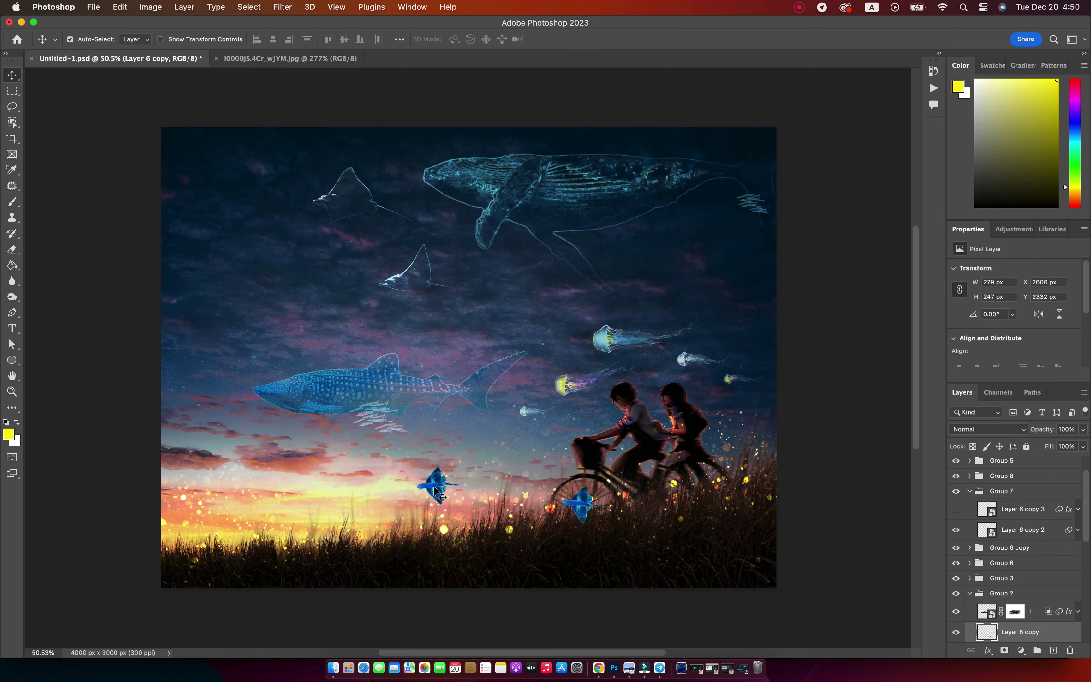
{"action": "left_click", "coordinate": [435, 491]}
{"action": "key", "text": "super+t"}
{"action": "left_click_drag", "start_coordinate": [459, 468], "coordinate": [448, 478]}
{"action": "key", "text": "Return"}
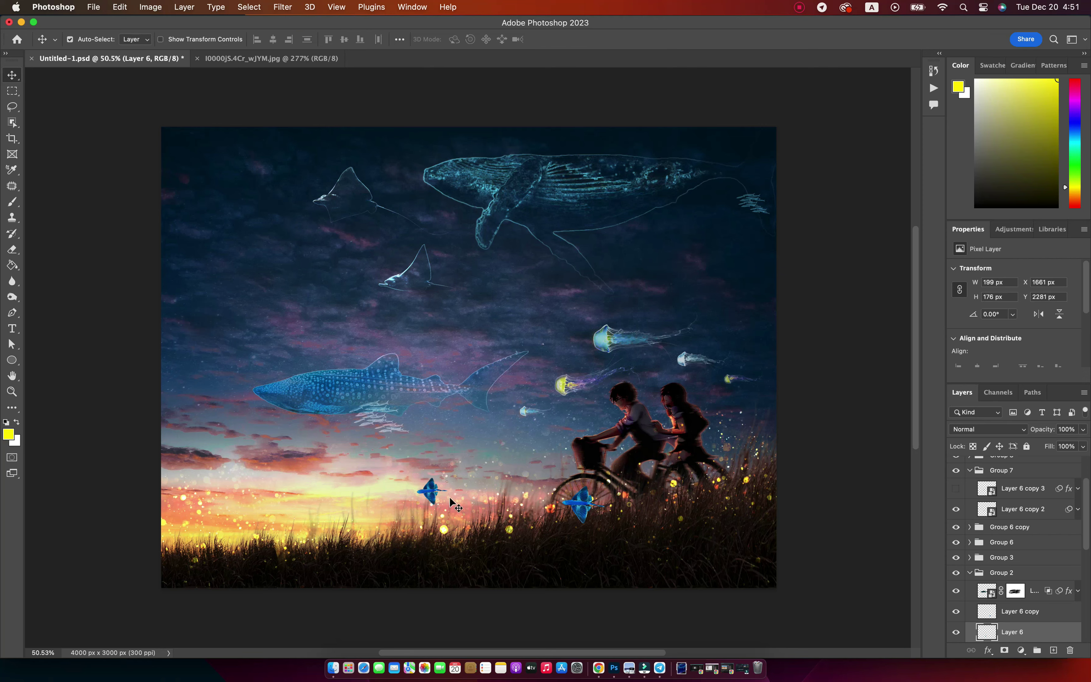
{"action": "key", "text": "z"}
{"action": "left_click_drag", "start_coordinate": [397, 400], "coordinate": [438, 400]}
{"action": "key", "text": "v"}
Step: Convert the left fish to black and white
{"action": "key", "text": "super+alt+shift+b"}
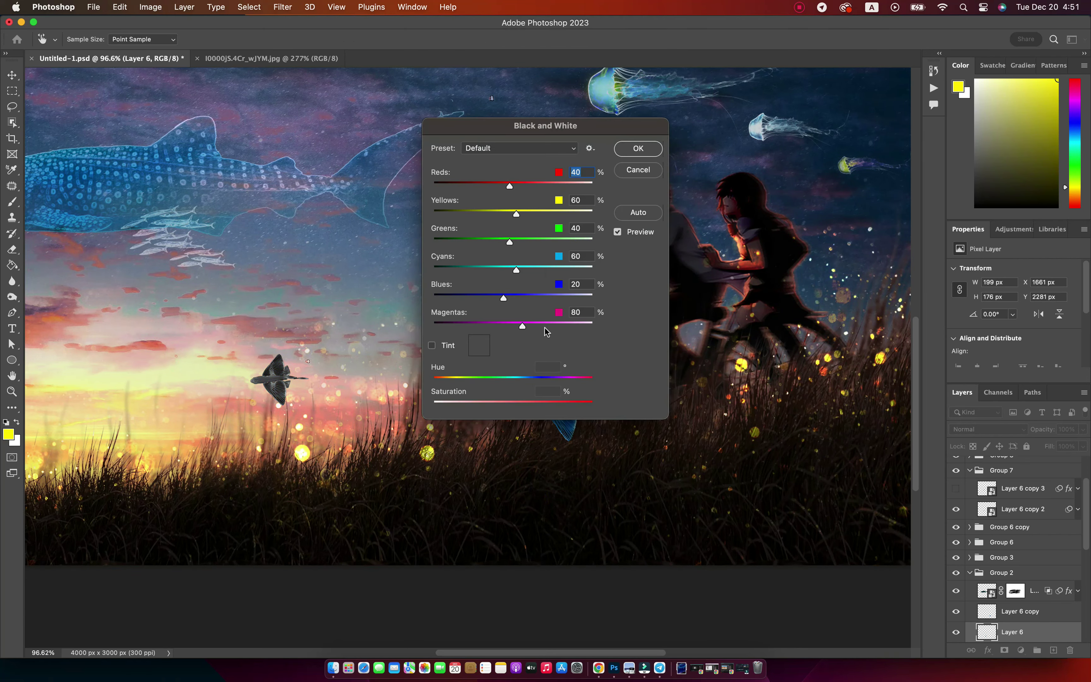
{"action": "key", "text": "Escape"}
{"action": "scroll", "coordinate": [1015, 522], "scroll_direction": "down", "scroll_amount": 3}
{"action": "left_click", "coordinate": [1014, 519], "text": "shift"}
{"action": "scroll", "coordinate": [1019, 505], "scroll_direction": "up", "scroll_amount": 5}
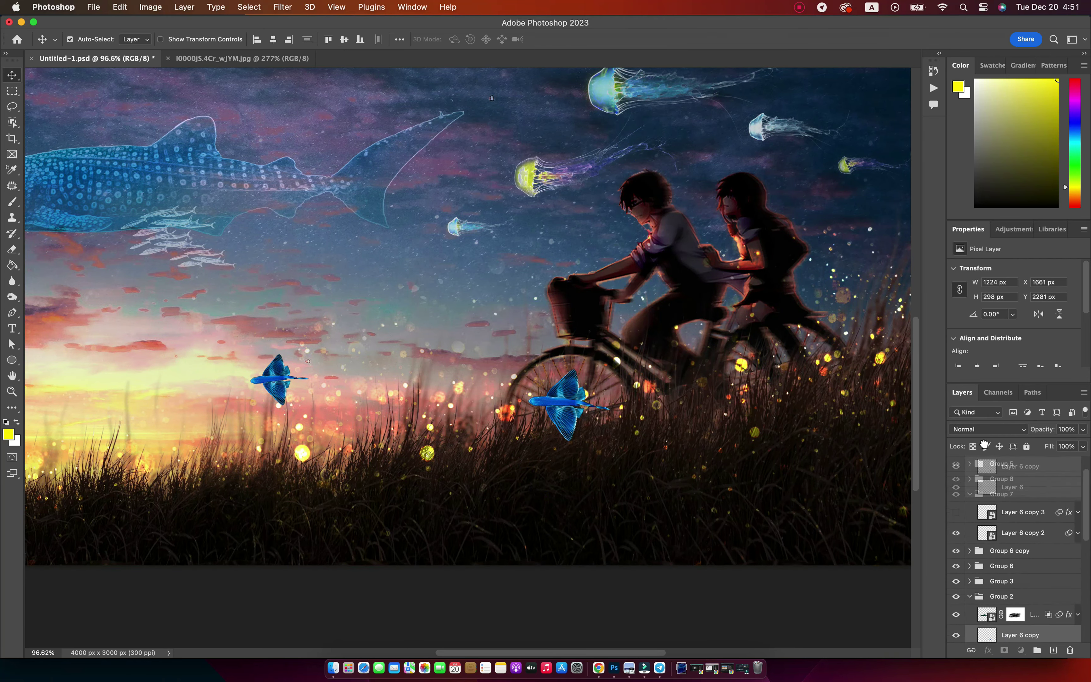
{"action": "left_click", "coordinate": [996, 469]}
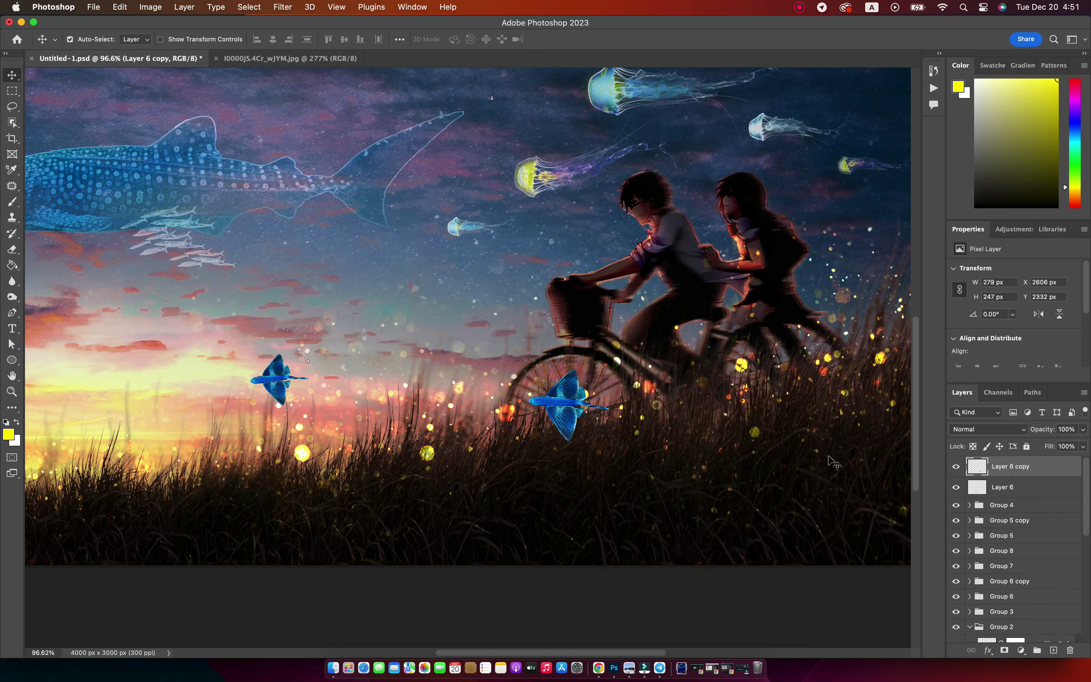
{"action": "key", "text": "alt+bracketleft"}
{"action": "key", "text": "super+alt+shift+b"}
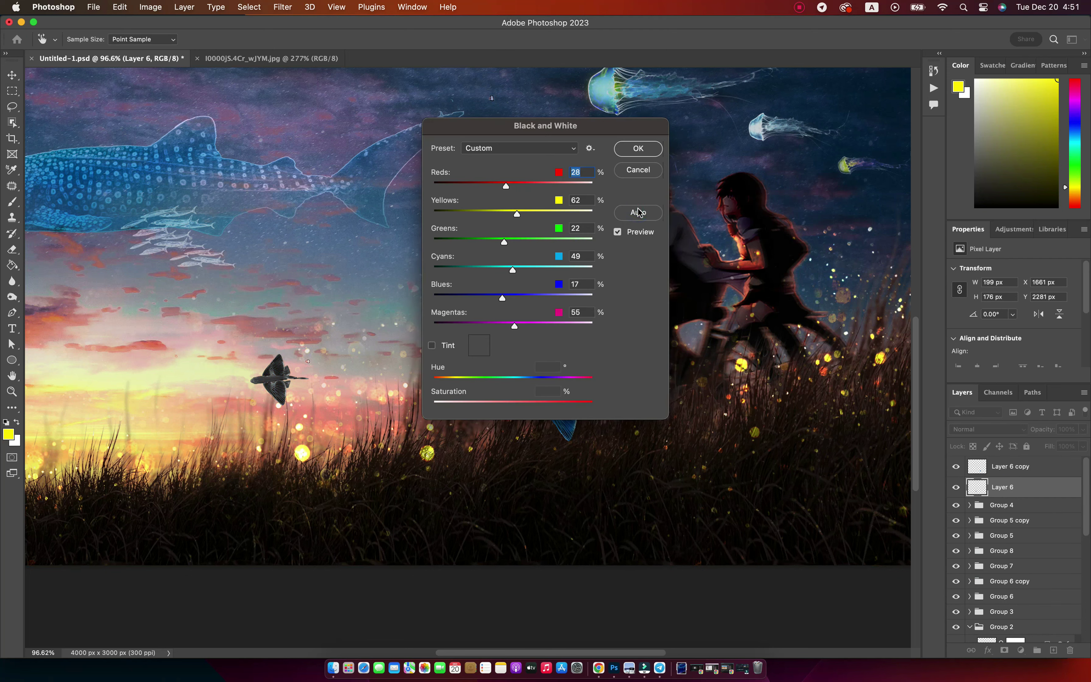
{"action": "left_click", "coordinate": [645, 150]}
Step: Brighten the grey fish's highlights with Levels and apply Find Edges
{"action": "key", "text": "super+l"}
{"action": "left_click_drag", "start_coordinate": [760, 231], "coordinate": [742, 231]}
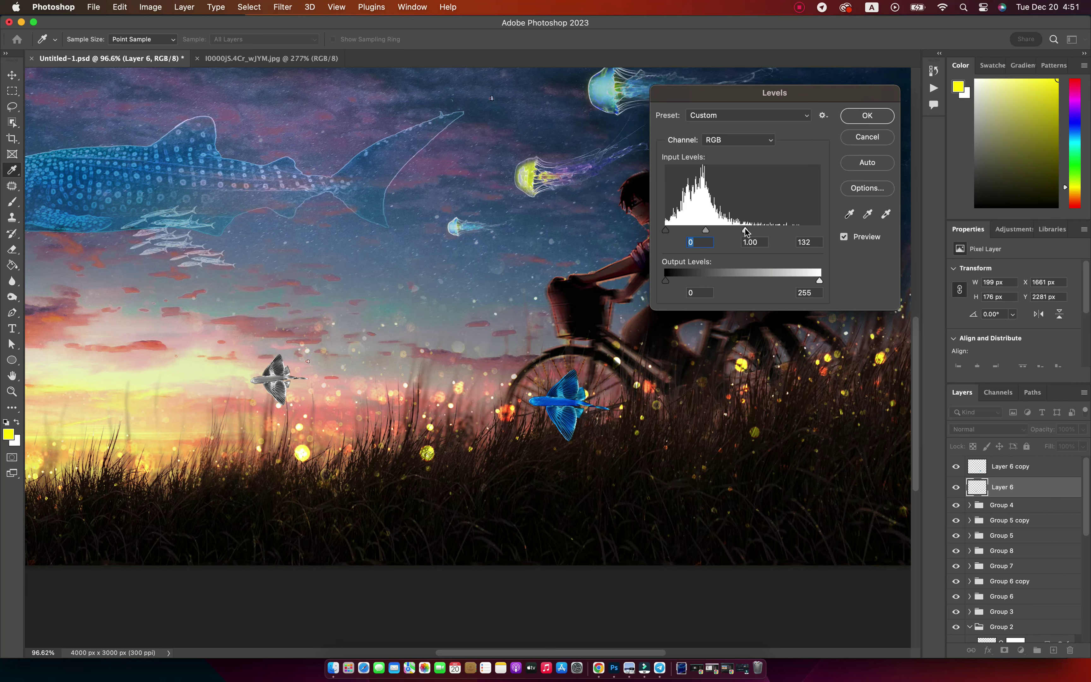
{"action": "key", "text": "Return"}
{"action": "key", "text": "z"}
{"action": "left_click", "coordinate": [270, 379]}
{"action": "left_click", "coordinate": [282, 7]}
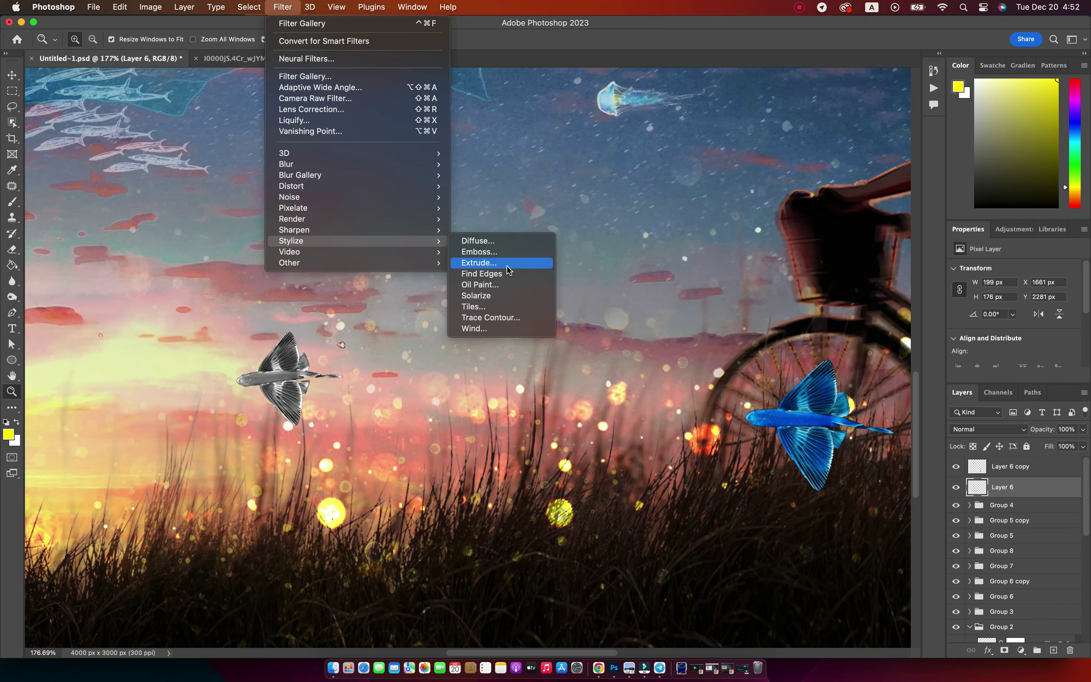
{"action": "left_click", "coordinate": [485, 272]}
Step: Apply Filter Gallery Palette Knife to the grey fish with minimum stroke size
{"action": "left_click", "coordinate": [283, 6]}
{"action": "left_click", "coordinate": [306, 74]}
{"action": "right_click", "coordinate": [453, 284]}
{"action": "right_click", "coordinate": [464, 311]}
{"action": "left_click", "coordinate": [511, 428]}
{"action": "left_click_drag", "start_coordinate": [961, 125], "coordinate": [946, 126]}
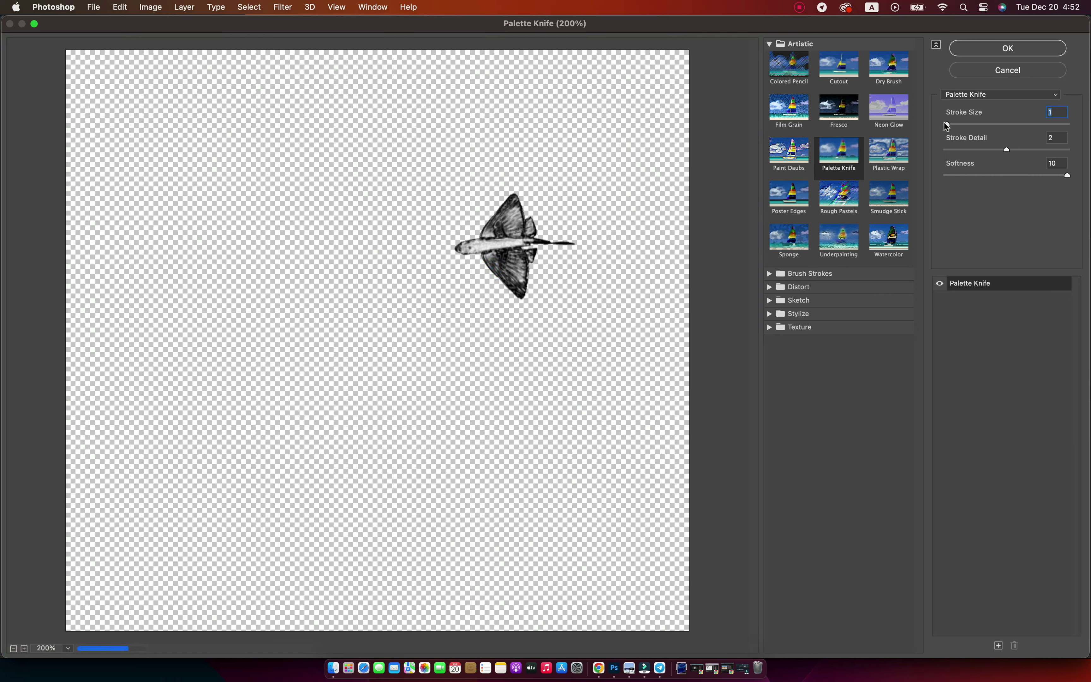
{"action": "left_click", "coordinate": [997, 50]}
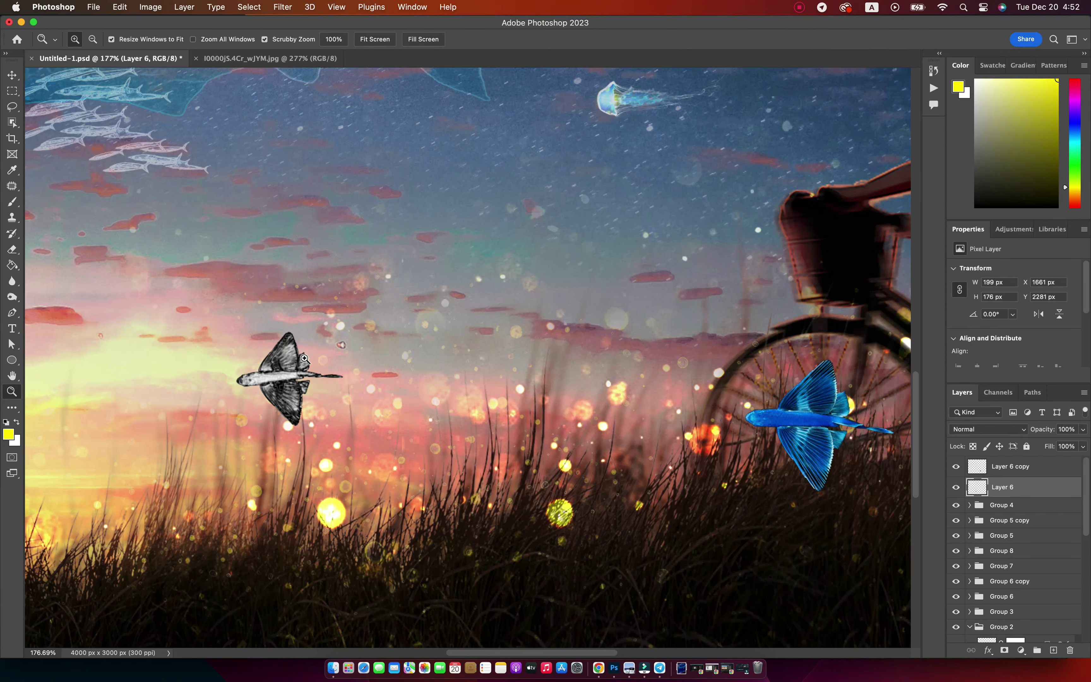
Step: Blend the white fish layer as Overlay and convert it to a smart object
{"action": "key", "text": "v"}
{"action": "left_click", "coordinate": [980, 430]}
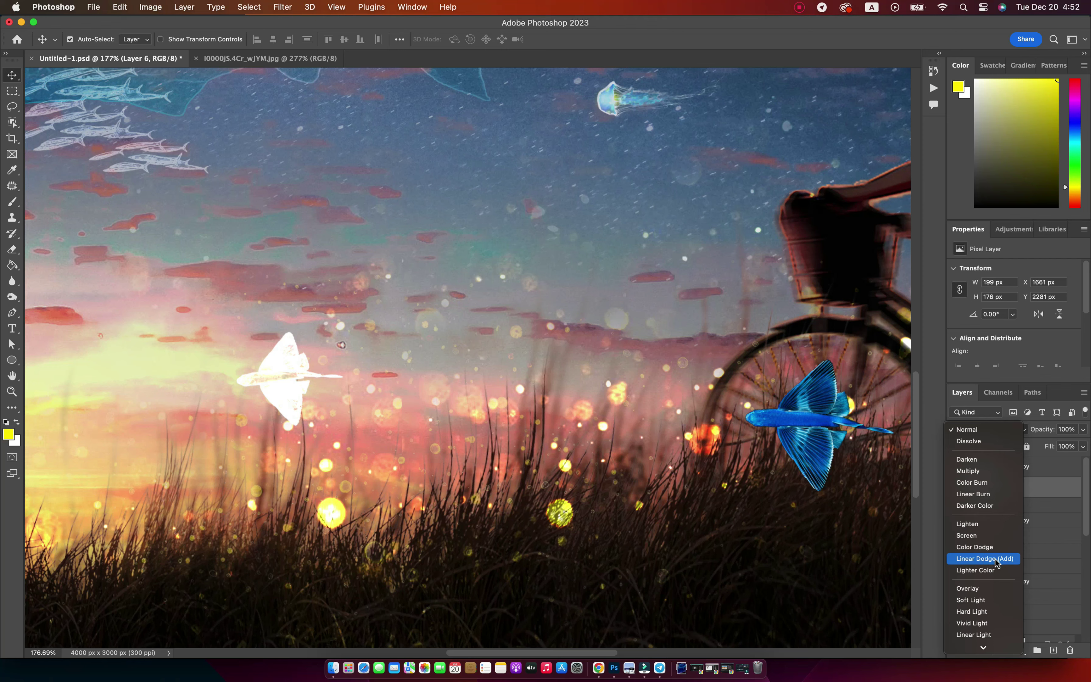
{"action": "left_click", "coordinate": [969, 588]}
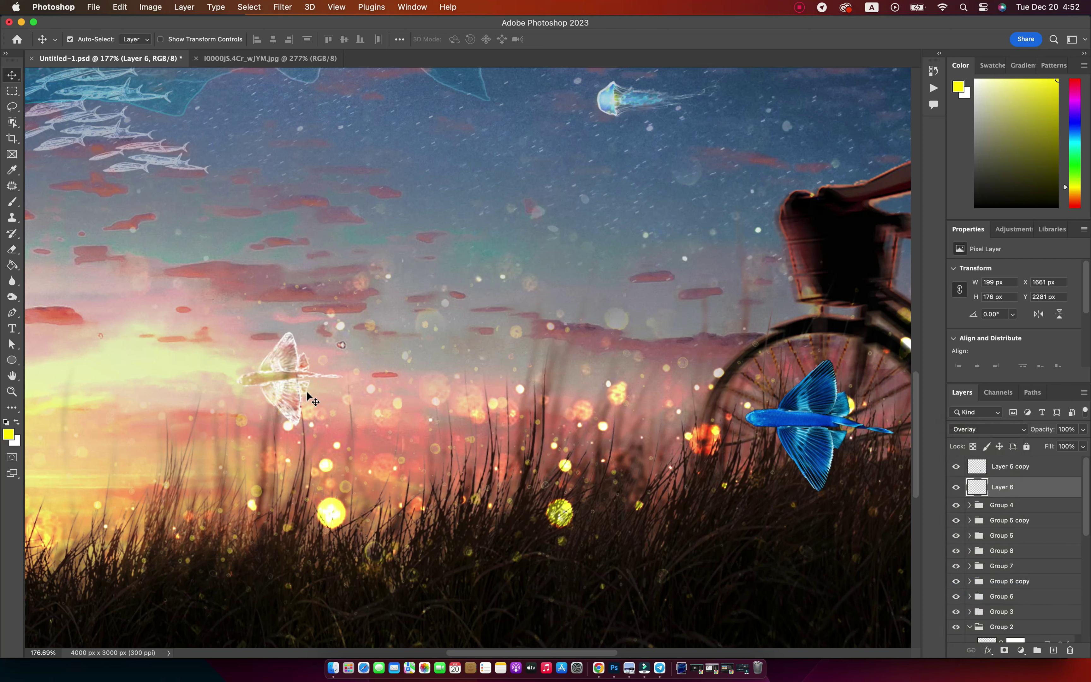
{"action": "right_click", "coordinate": [995, 494]}
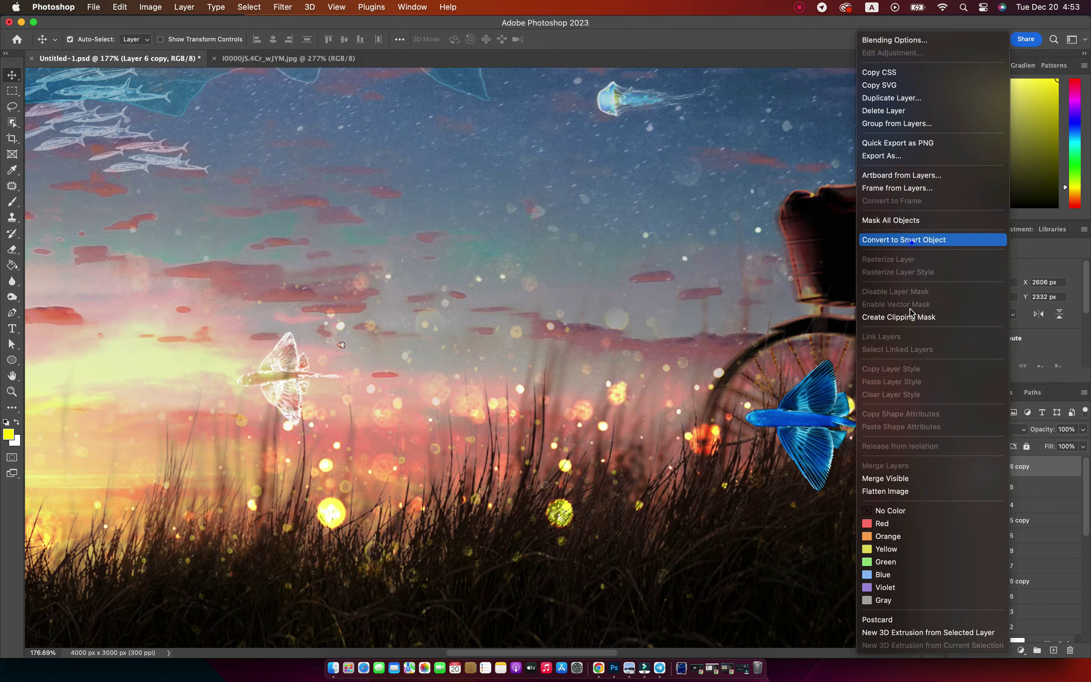
{"action": "left_click", "coordinate": [901, 240]}
Step: Duplicate the fish and tint the copy with a blue Color Overlay layer style
{"action": "key", "text": "super+j"}
{"action": "right_click", "coordinate": [1004, 489]}
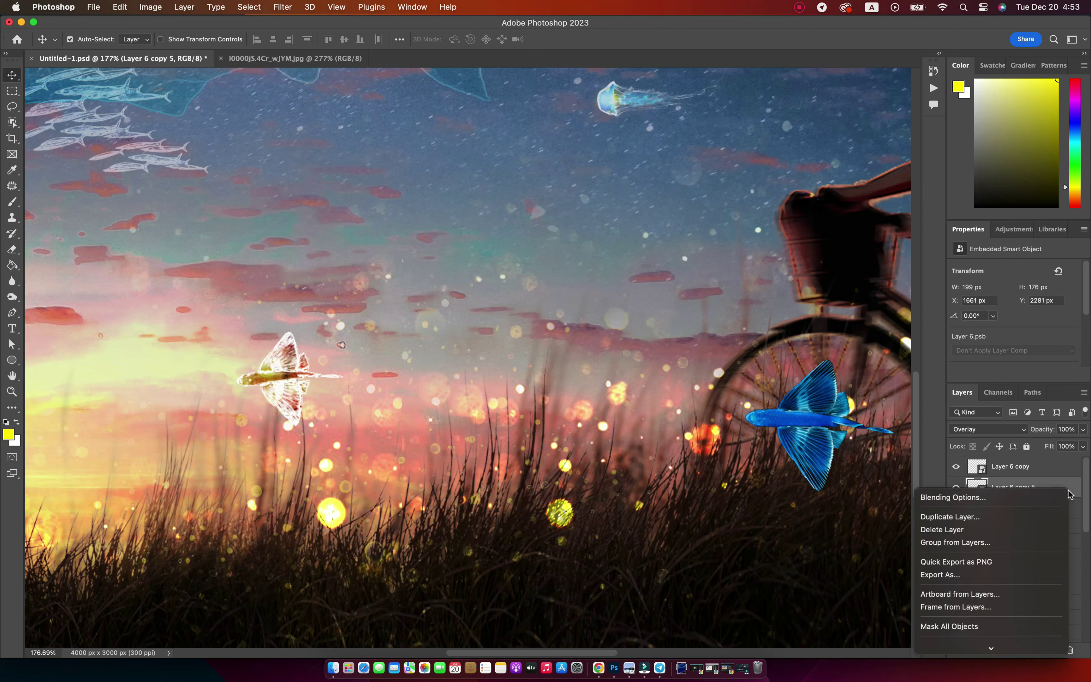
{"action": "left_click", "coordinate": [951, 380]}
{"action": "left_click", "coordinate": [653, 205]}
{"action": "left_click", "coordinate": [904, 84]}
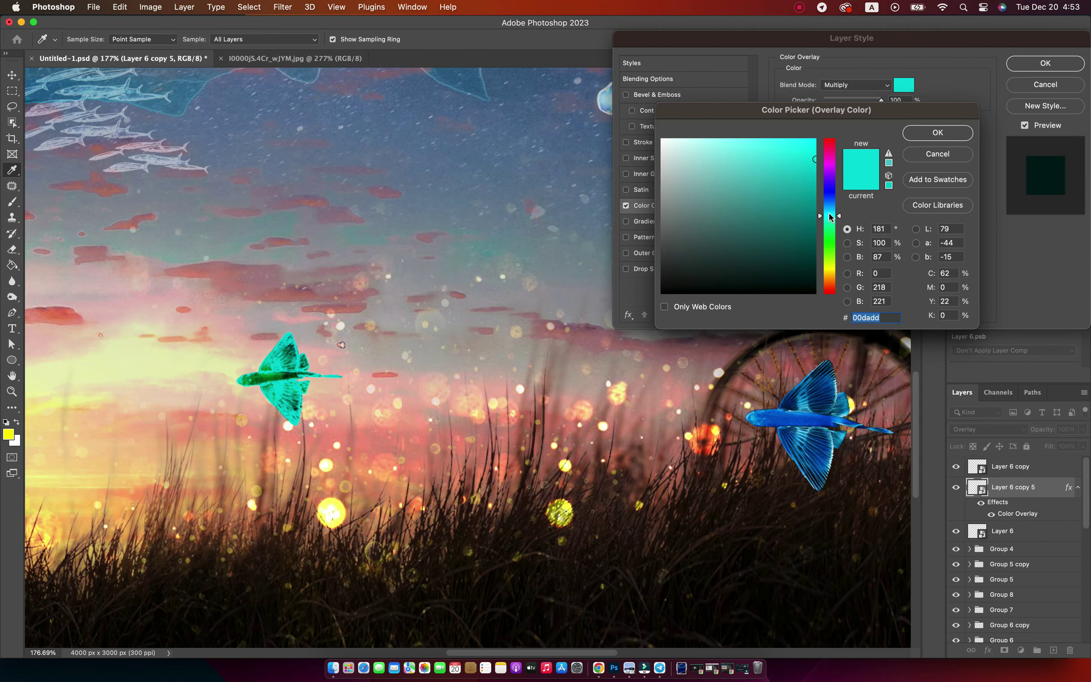
{"action": "left_click", "coordinate": [829, 211]}
{"action": "left_click", "coordinate": [829, 266]}
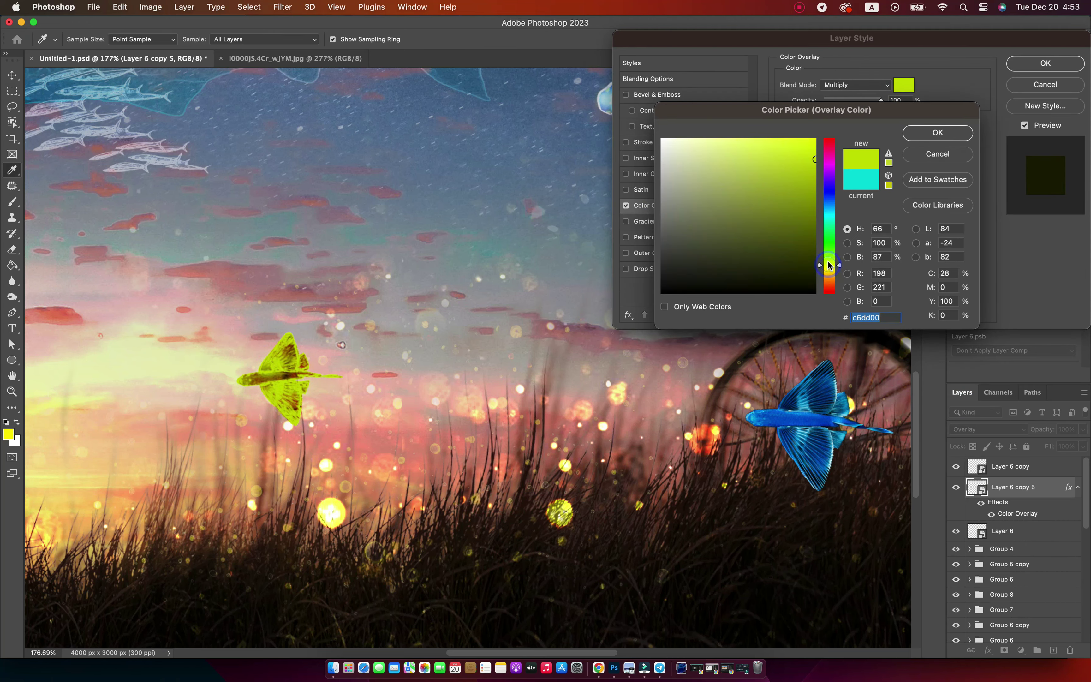
{"action": "left_click", "coordinate": [829, 206]}
{"action": "left_click", "coordinate": [938, 133]}
{"action": "left_click", "coordinate": [1045, 64]}
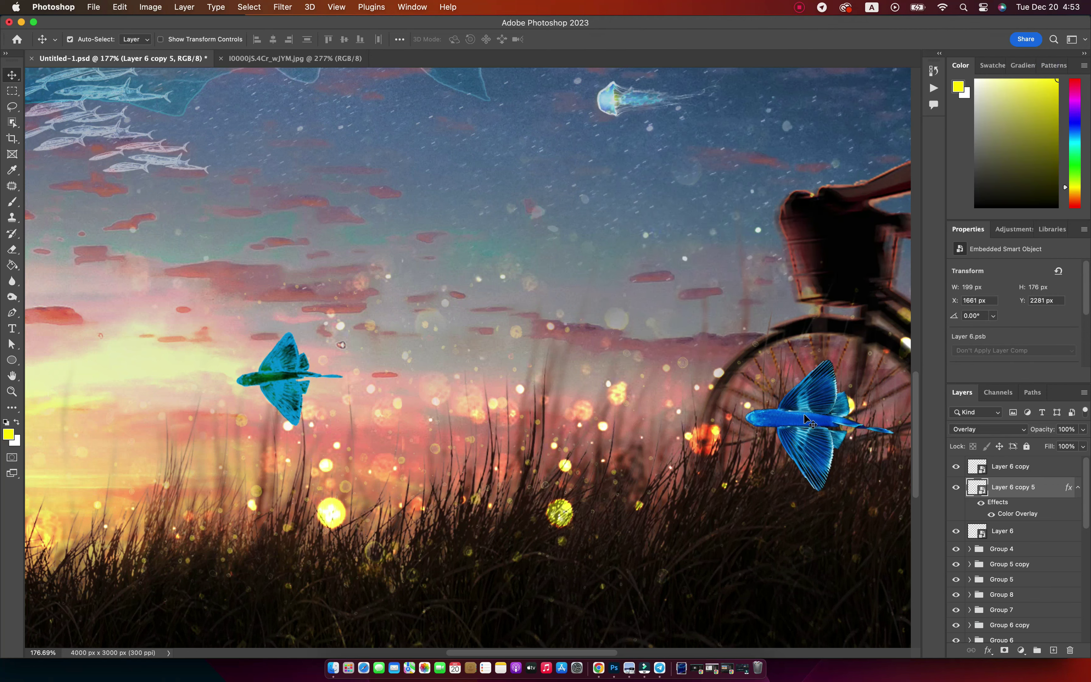
{"action": "left_click", "coordinate": [1078, 488]}
Step: Blend the tinted fish as Multiply at about 30% opacity and add a layer mask
{"action": "left_click", "coordinate": [988, 429]}
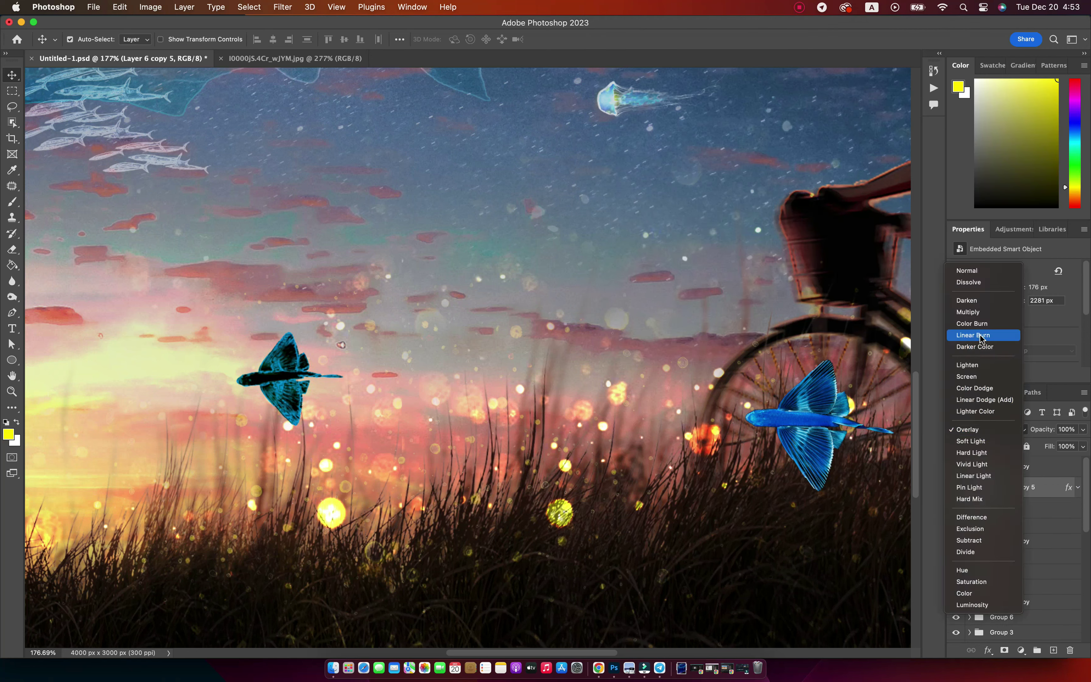
{"action": "left_click", "coordinate": [1010, 313]}
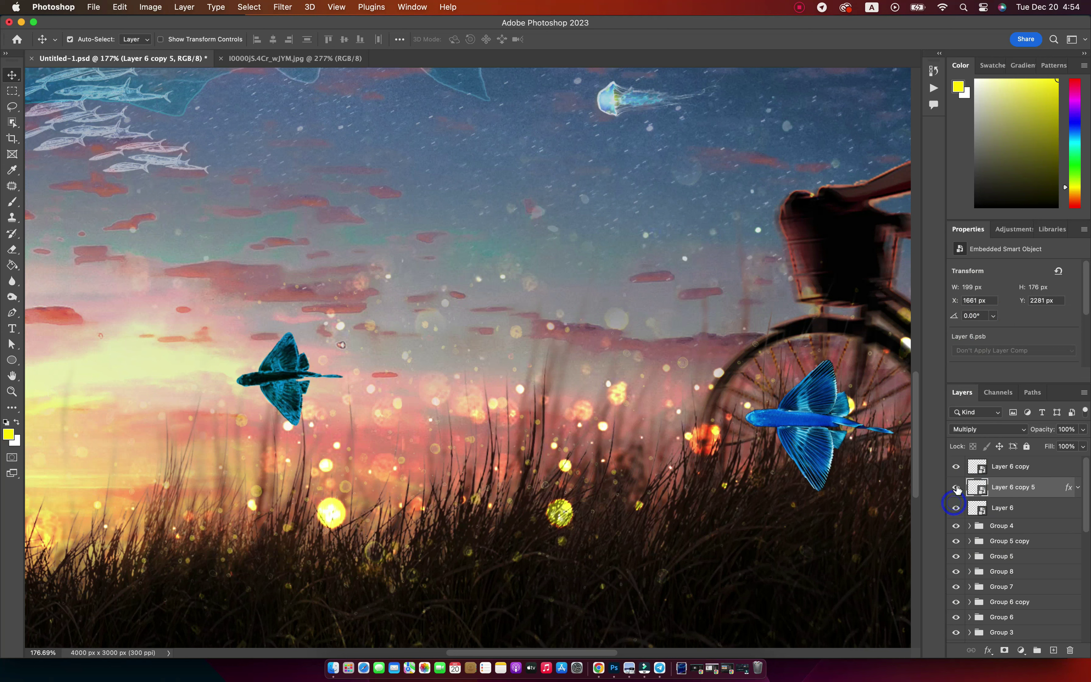
{"action": "left_click", "coordinate": [956, 488]}
{"action": "left_click", "coordinate": [956, 488]}
{"action": "left_click_drag", "start_coordinate": [1050, 432], "coordinate": [1007, 429]}
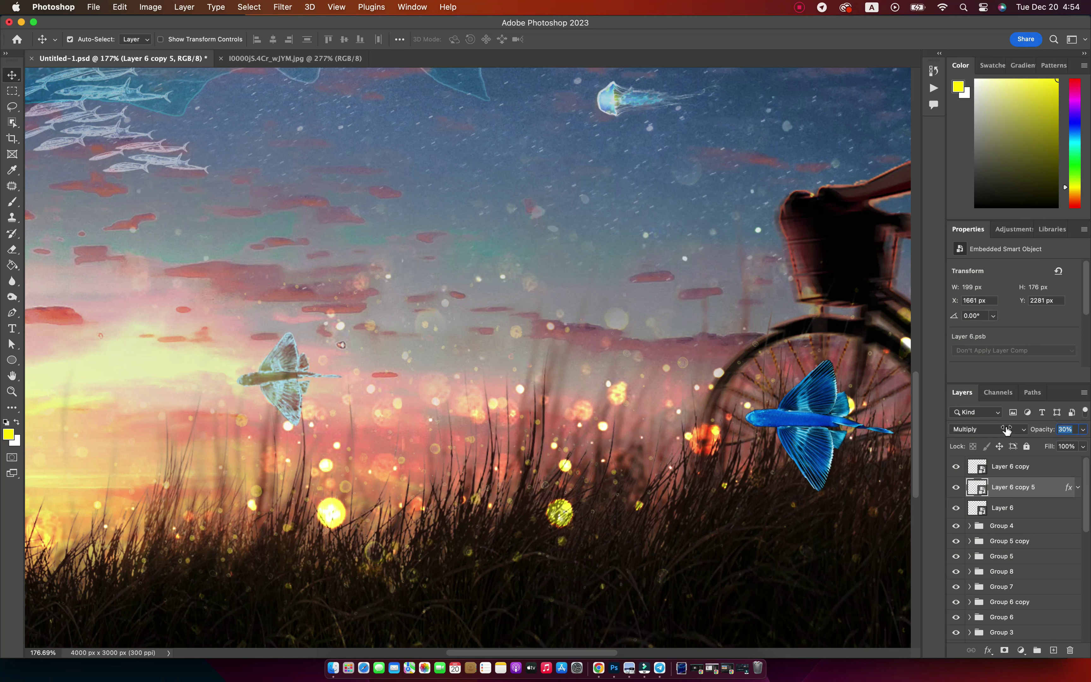
{"action": "left_click", "coordinate": [1005, 650]}
{"action": "key", "text": "b"}
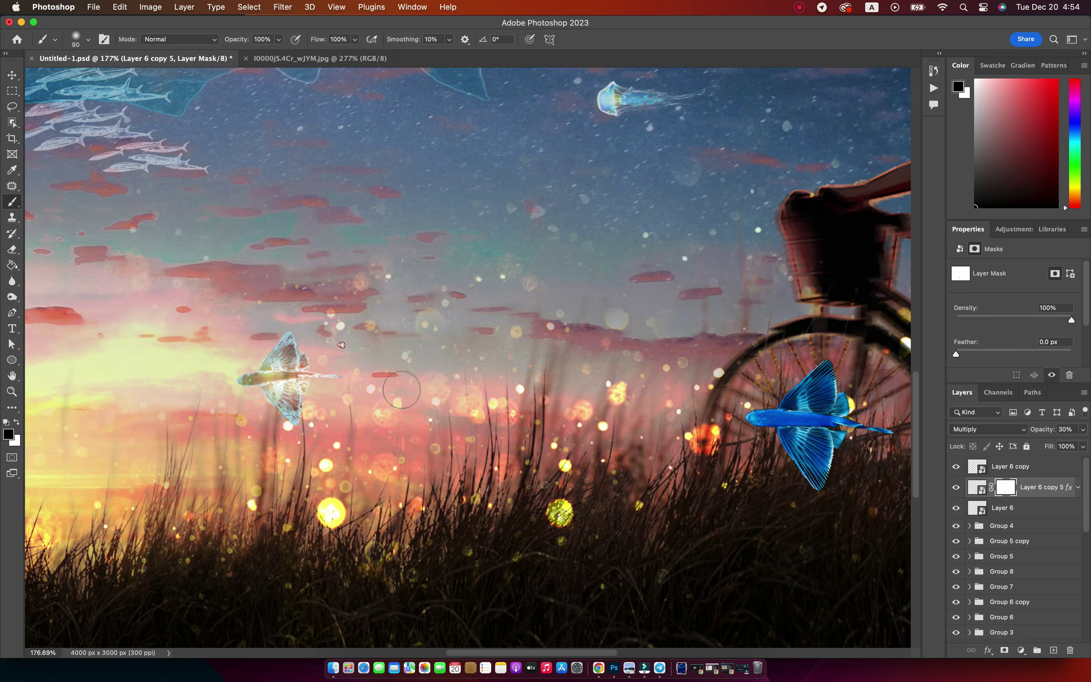
{"action": "left_click_drag", "start_coordinate": [1042, 433], "coordinate": [1050, 433]}
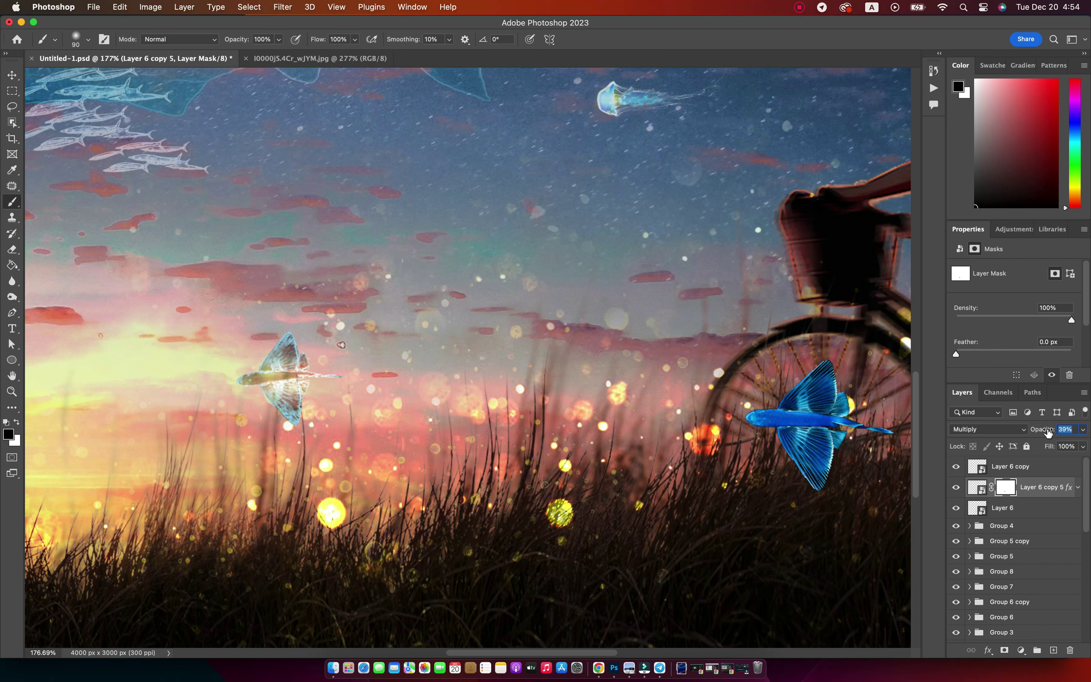
Step: Duplicate the white sketch fish layer, set it to Color Dodge and lower its opacity
{"action": "key", "text": "v"}
{"action": "left_click", "coordinate": [965, 508]}
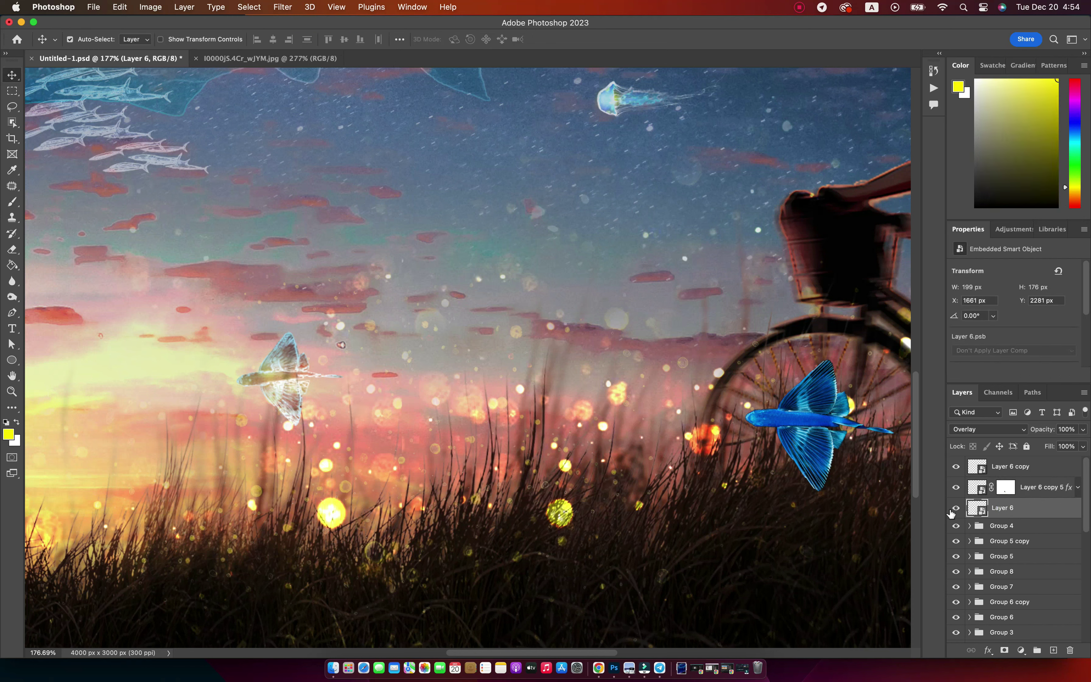
{"action": "key", "text": "ctrl+j"}
{"action": "key", "text": "ctrl+bracketright"}
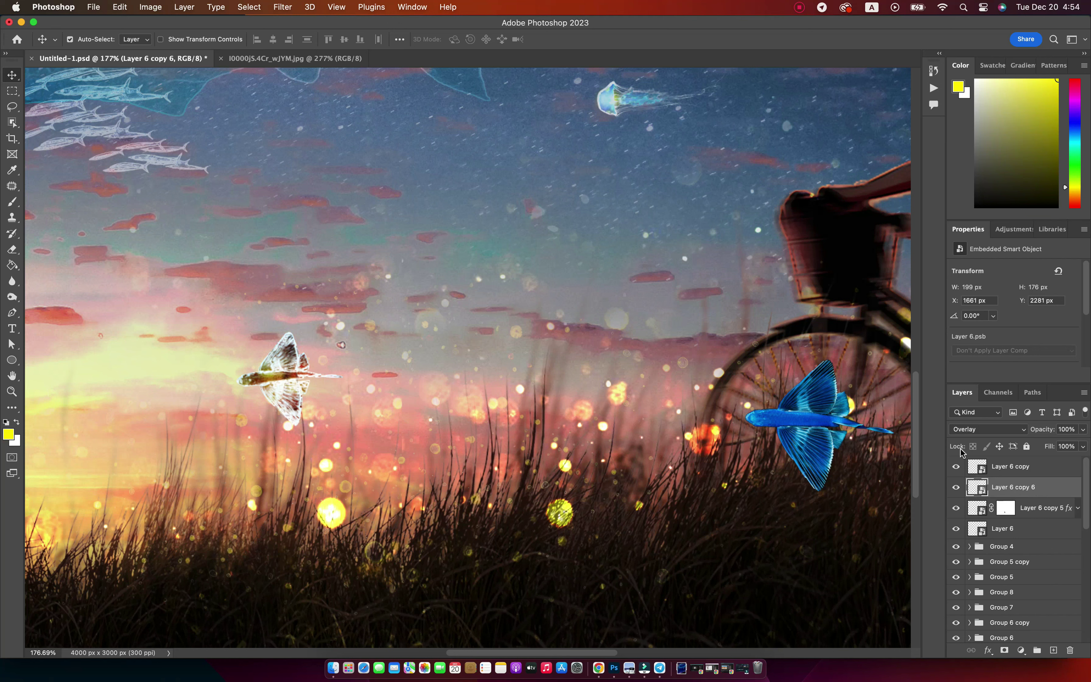
{"action": "left_click", "coordinate": [988, 429]}
{"action": "left_click", "coordinate": [987, 392]}
{"action": "left_click_drag", "start_coordinate": [1042, 429], "coordinate": [1009, 429]}
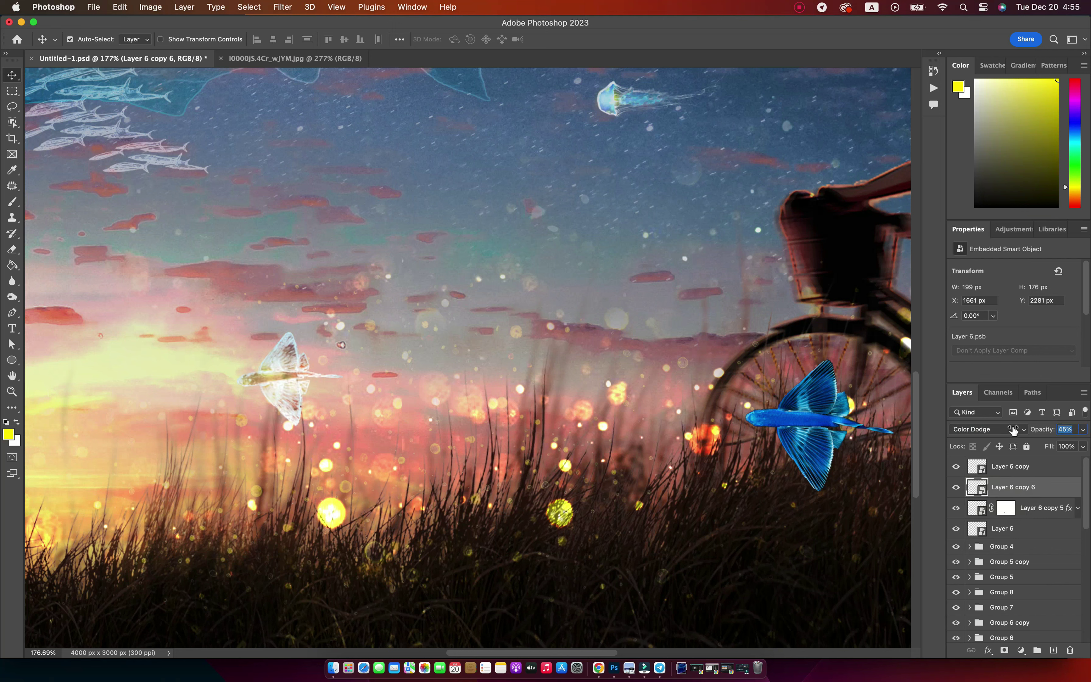
Step: Group Layer 6, copy 5 and copy 6 as Group 9, then select the blue fish layer
{"action": "left_click", "coordinate": [999, 529], "text": "shift"}
{"action": "key", "text": "ctrl+g"}
{"action": "left_click", "coordinate": [956, 485]}
{"action": "left_click", "coordinate": [997, 471]}
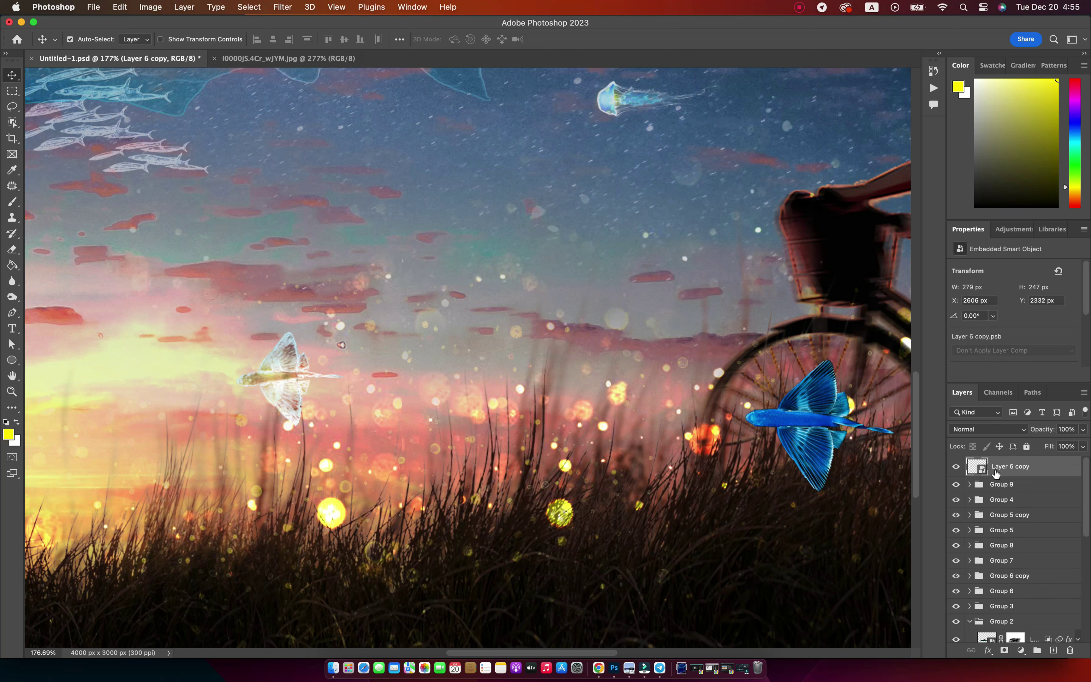
Step: Make the blue fish grayscale with Black & White and brighten it with Levels
{"action": "key", "text": "ctrl+alt+shift+b"}
{"action": "key", "text": "Return"}
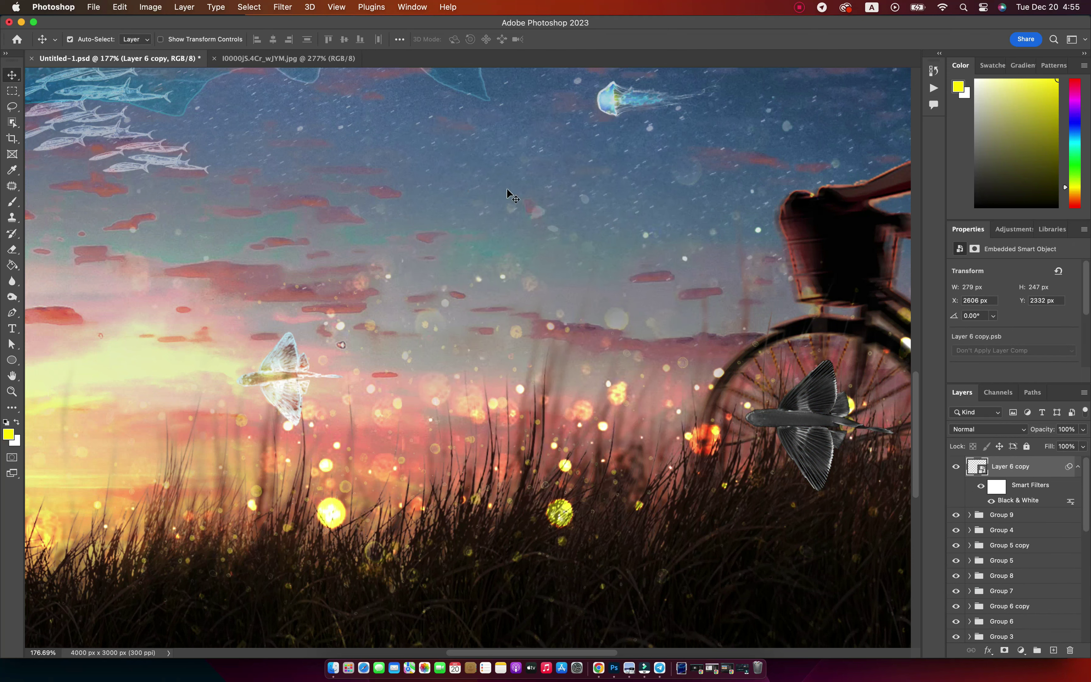
{"action": "key", "text": "ctrl+l"}
{"action": "left_click_drag", "start_coordinate": [590, 288], "coordinate": [458, 294]}
{"action": "key", "text": "Return"}
Step: Apply Find Edges and an Oil Paint filter with stylization 2.5 to the fish
{"action": "left_click", "coordinate": [282, 6]}
{"action": "left_click", "coordinate": [478, 273]}
{"action": "left_click", "coordinate": [283, 7]}
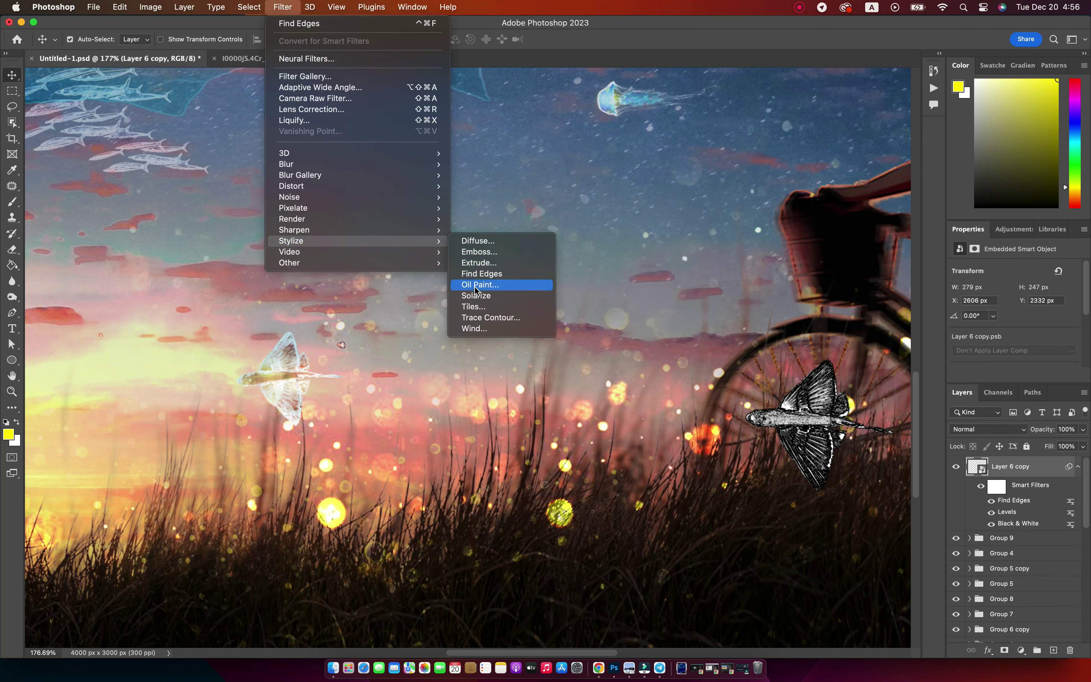
{"action": "left_click", "coordinate": [523, 284]}
{"action": "left_click_drag", "start_coordinate": [857, 97], "coordinate": [510, 129]}
{"action": "left_click_drag", "start_coordinate": [550, 325], "coordinate": [492, 326]}
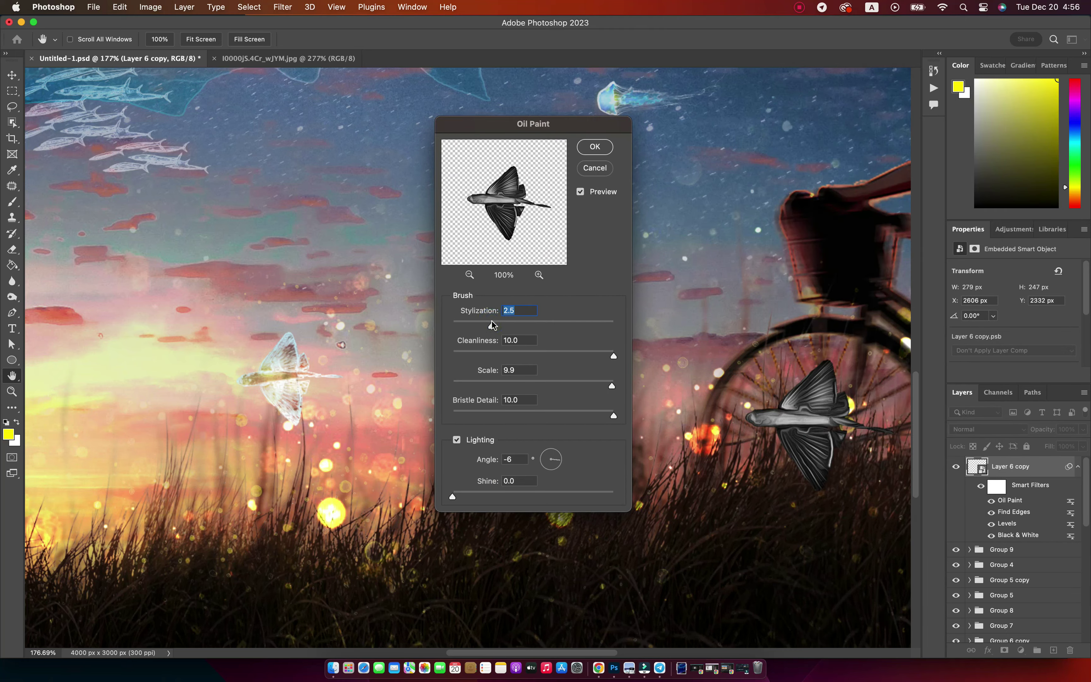
{"action": "left_click", "coordinate": [595, 146]}
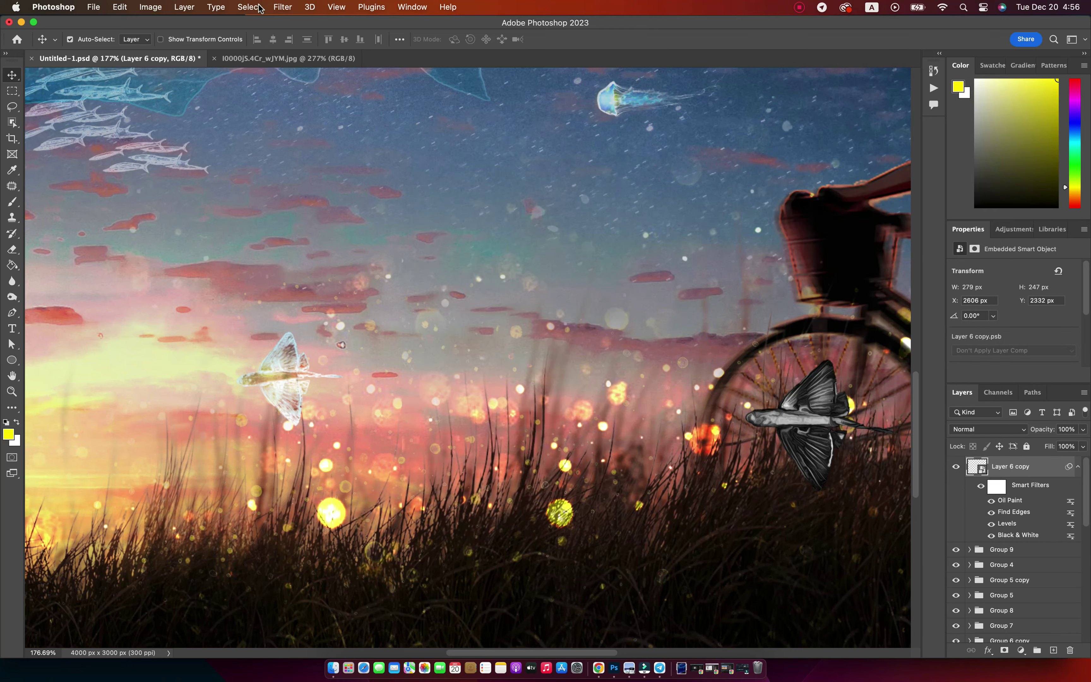
Step: Apply Palette Knife with softness 1 and blend the fish layer as Linear Dodge
{"action": "left_click", "coordinate": [283, 7]}
{"action": "left_click", "coordinate": [294, 76]}
{"action": "right_click", "coordinate": [448, 334]}
{"action": "left_click", "coordinate": [475, 450]}
{"action": "left_click_drag", "start_coordinate": [1068, 175], "coordinate": [952, 175]}
{"action": "left_click", "coordinate": [1008, 48]}
{"action": "left_click", "coordinate": [982, 429]}
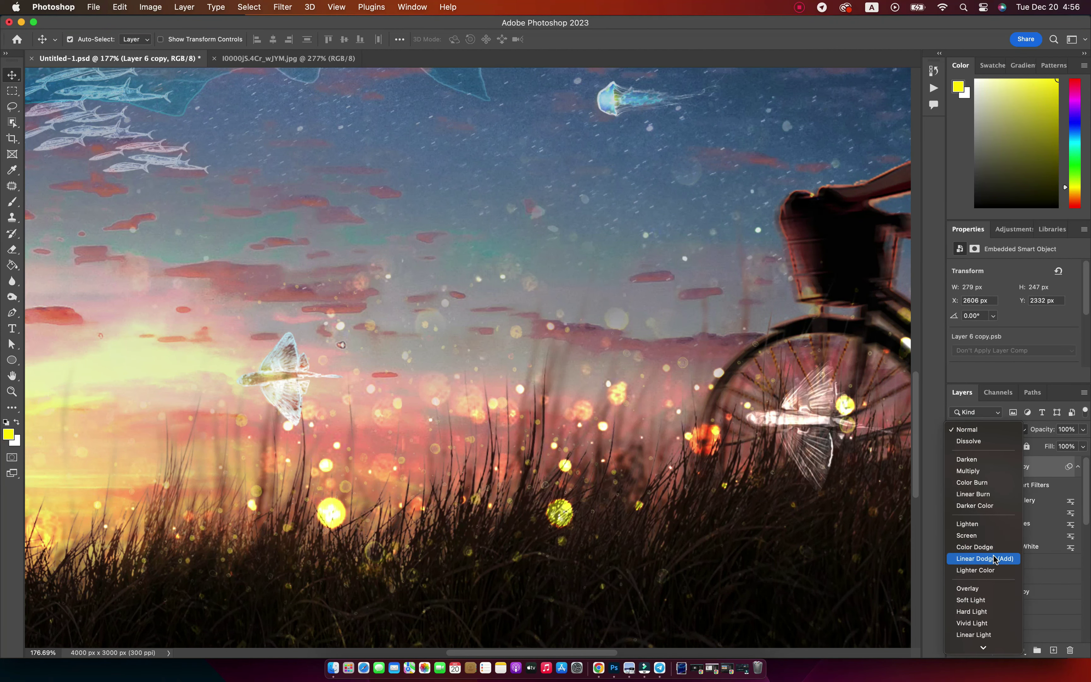
{"action": "left_click", "coordinate": [1003, 557]}
Step: Give the fish copy a cyan Color Overlay layer style
{"action": "right_click", "coordinate": [1015, 473]}
{"action": "left_click", "coordinate": [939, 378]}
{"action": "left_click", "coordinate": [640, 205]}
{"action": "left_click", "coordinate": [904, 85]}
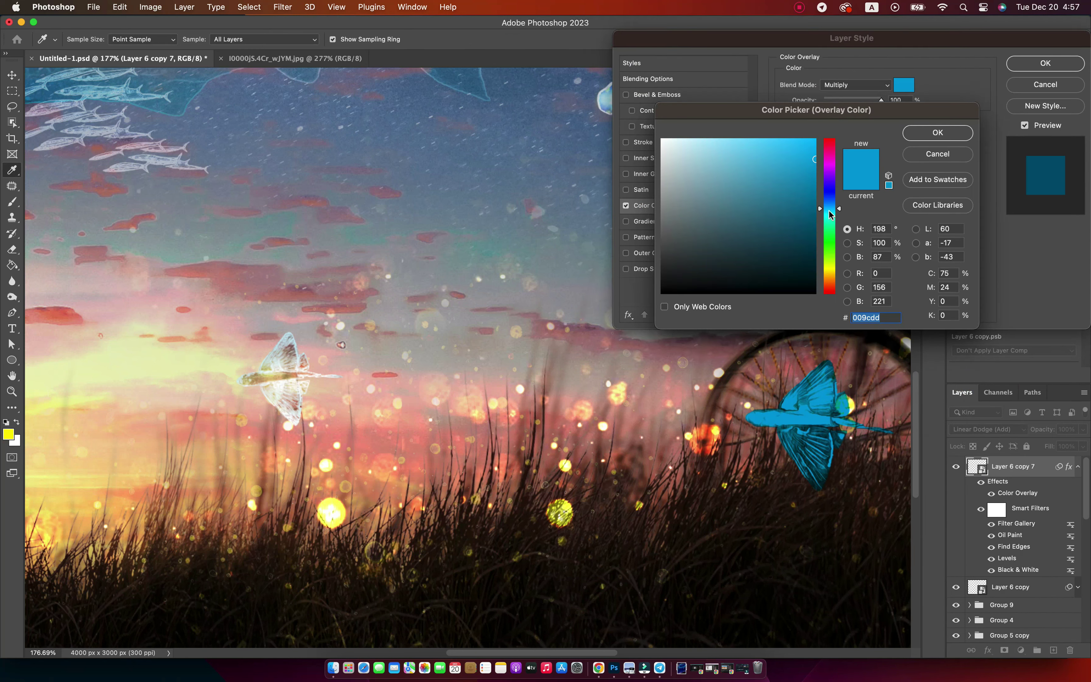
{"action": "left_click_drag", "start_coordinate": [829, 206], "coordinate": [831, 216]}
{"action": "left_click", "coordinate": [939, 132]}
Step: Split the Underlying Layer white slider and lighten the overlay to a paler cyan
{"action": "left_click", "coordinate": [648, 79]}
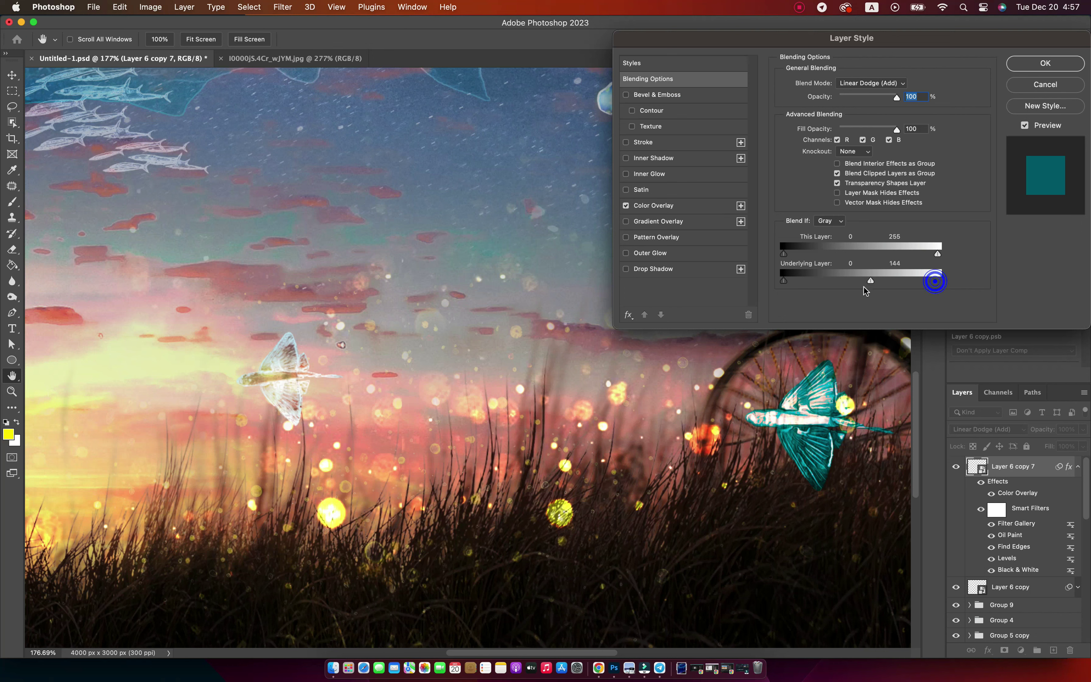
{"action": "mouse_move", "coordinate": [938, 281]}
{"action": "left_mouse_down"}
{"action": "mouse_move", "coordinate": [854, 280]}
{"action": "mouse_move", "coordinate": [917, 280]}
{"action": "left_mouse_up"}
{"action": "left_click", "coordinate": [671, 205]}
{"action": "left_click", "coordinate": [904, 85]}
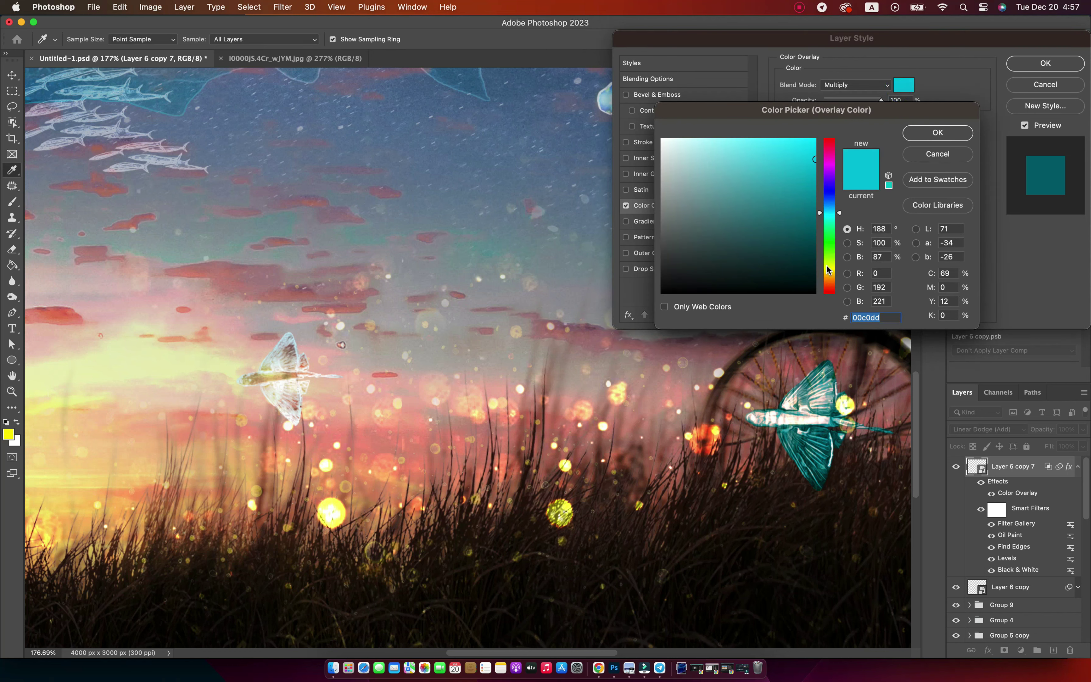
{"action": "key", "text": "Return"}
{"action": "key", "text": "Return"}
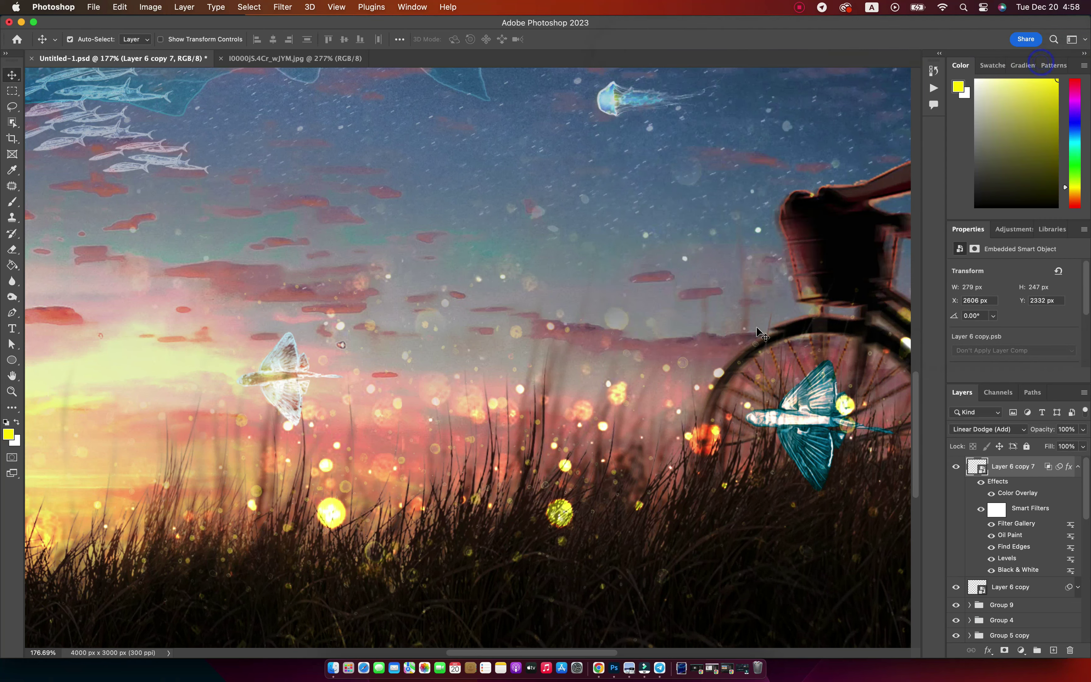
{"action": "key", "text": "v"}
{"action": "scroll", "coordinate": [654, 286], "scroll_direction": "down", "scroll_amount": 3}
{"action": "scroll", "coordinate": [654, 287], "scroll_direction": "right", "scroll_amount": 3}
{"action": "left_click", "coordinate": [1079, 466]}
Step: Duplicate the fish to the top as Color Dodge, with copy 7 at 65% and Layer 6 copy at 45%
{"action": "left_click", "coordinate": [1005, 490]}
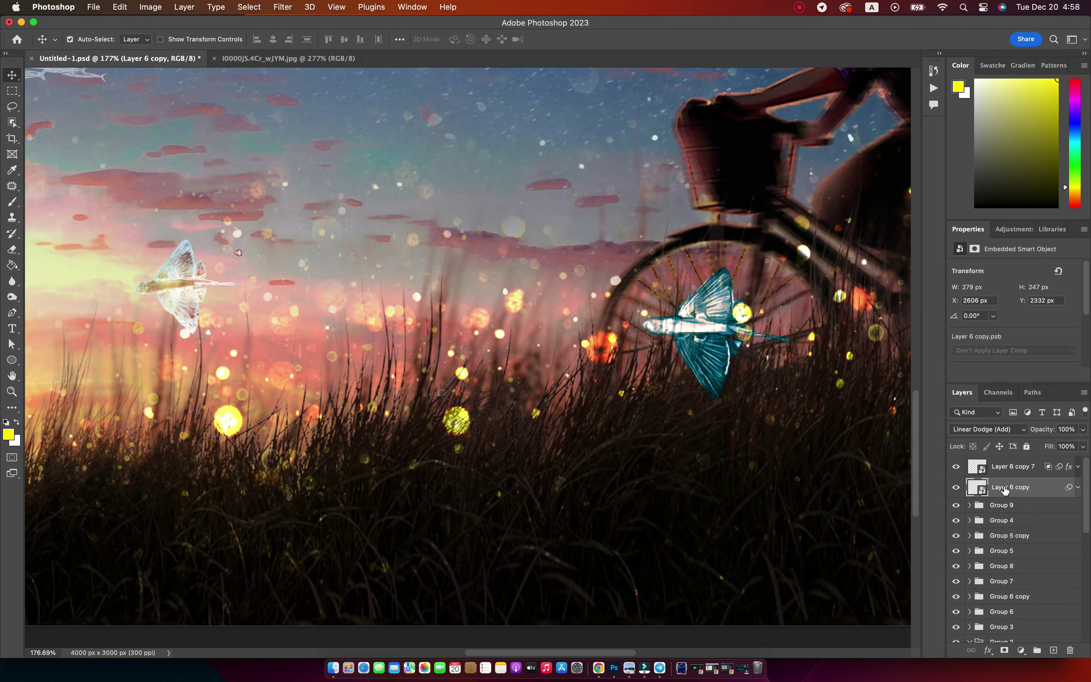
{"action": "left_click_drag", "start_coordinate": [1004, 491], "coordinate": [1015, 458]}
{"action": "left_click", "coordinate": [988, 429]}
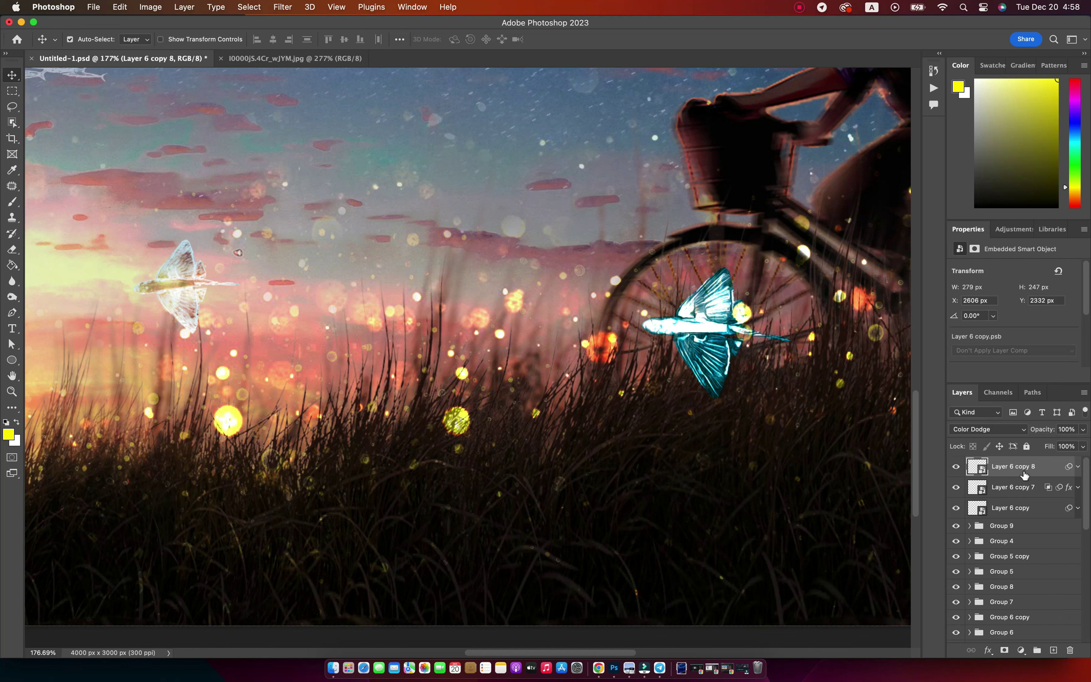
{"action": "left_click", "coordinate": [1015, 488]}
{"action": "left_click_drag", "start_coordinate": [1028, 437], "coordinate": [1022, 436]}
{"action": "left_click", "coordinate": [1016, 467]}
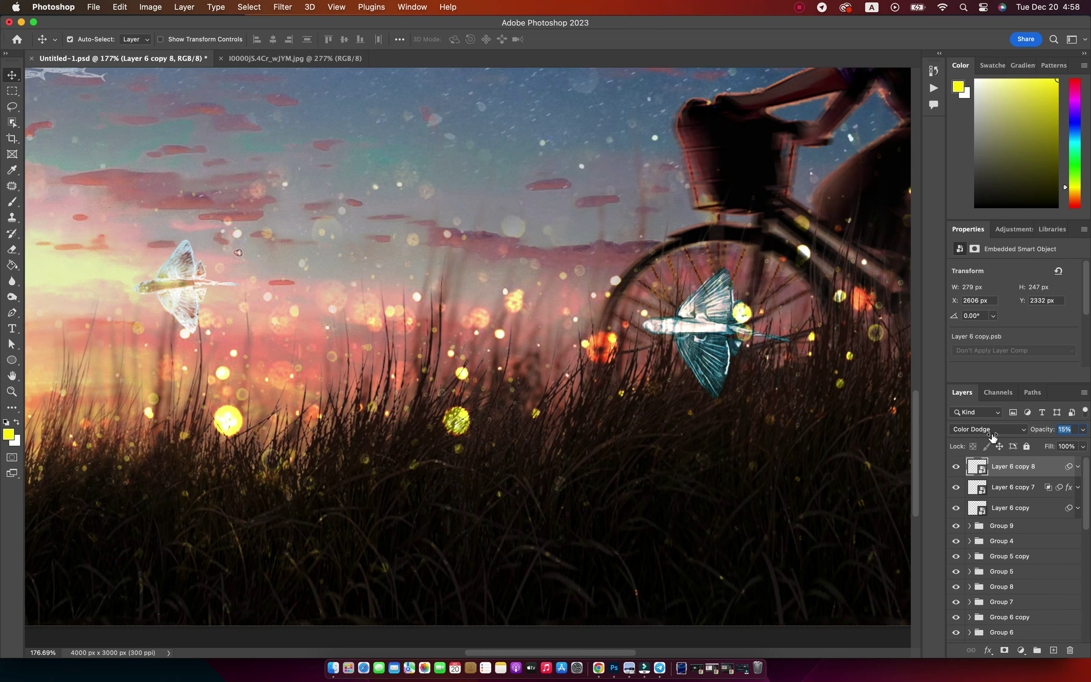
{"action": "left_click", "coordinate": [1010, 508]}
{"action": "left_click_drag", "start_coordinate": [1055, 432], "coordinate": [1017, 432]}
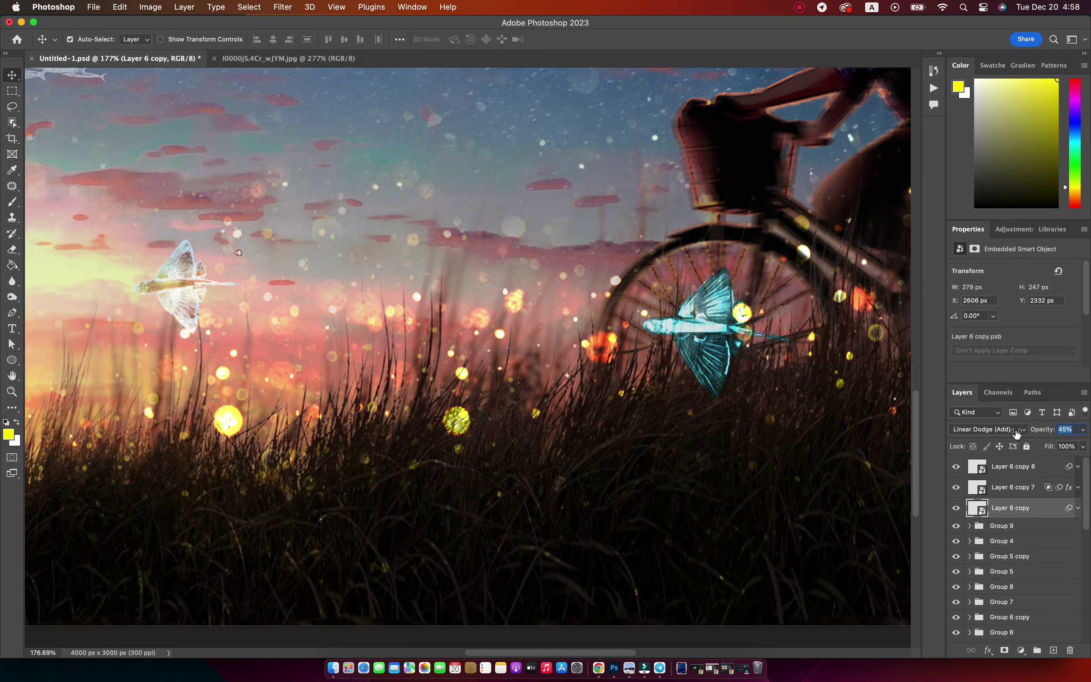
Step: Try olive and yellow-green overlay colours, keep cyan, and zoom out to the whole composite
{"action": "right_click", "coordinate": [1010, 487]}
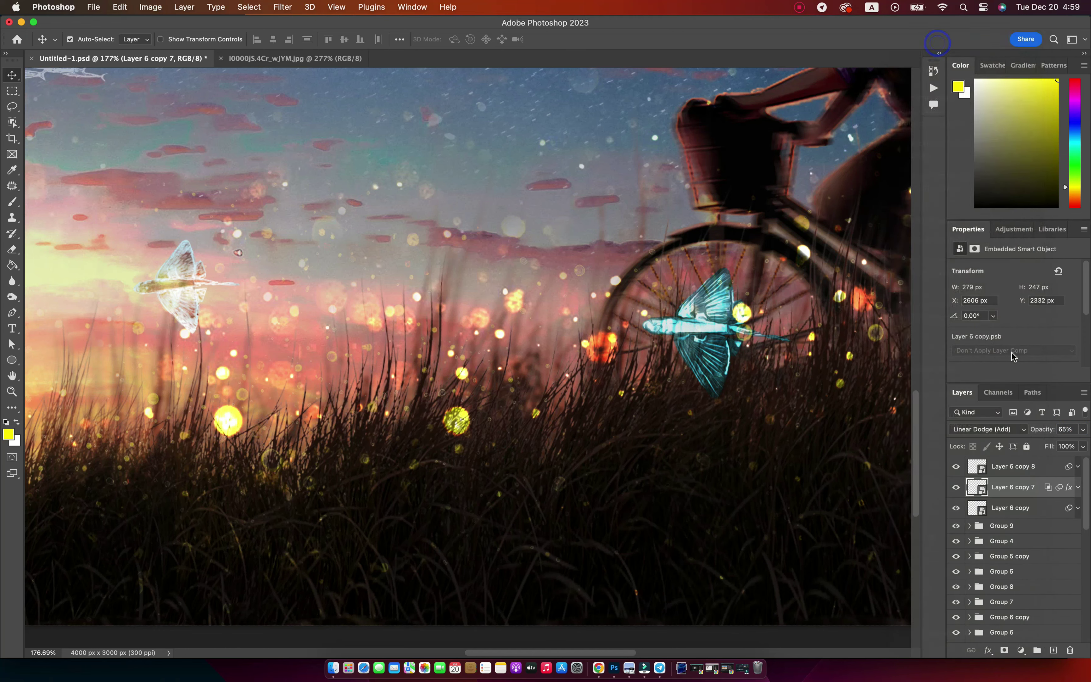
{"action": "double_click", "coordinate": [1069, 488]}
{"action": "left_click", "coordinate": [419, 193]}
{"action": "left_click", "coordinate": [746, 152]}
{"action": "left_click", "coordinate": [830, 268]}
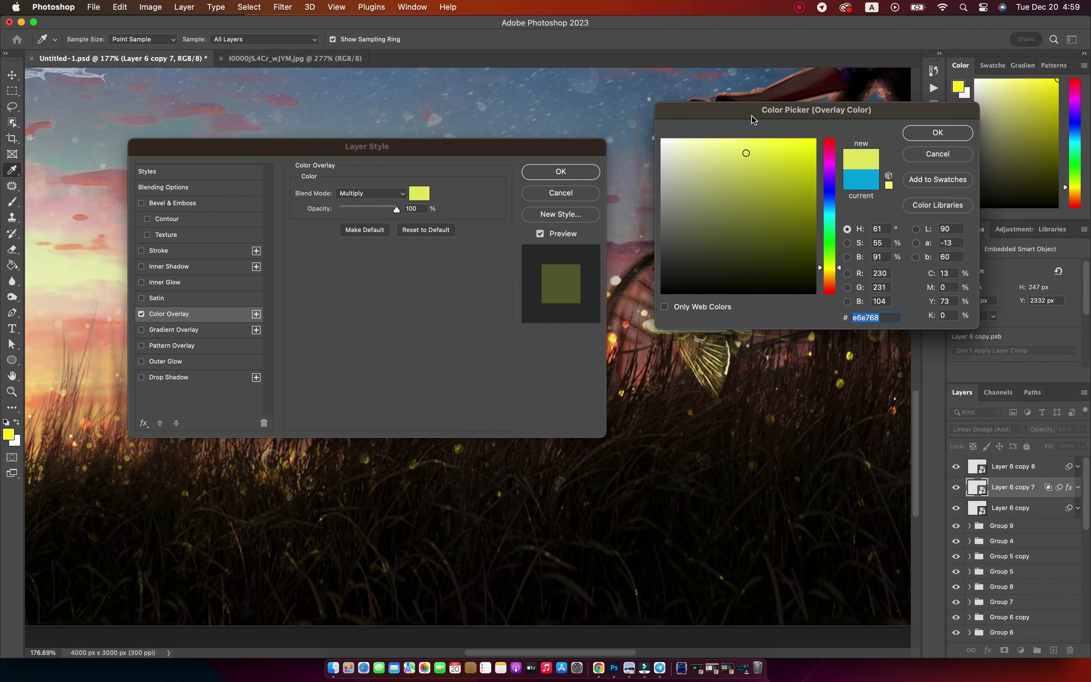
{"action": "left_click_drag", "start_coordinate": [751, 113], "coordinate": [591, 384]}
{"action": "left_click", "coordinate": [610, 458]}
{"action": "key", "text": "Escape"}
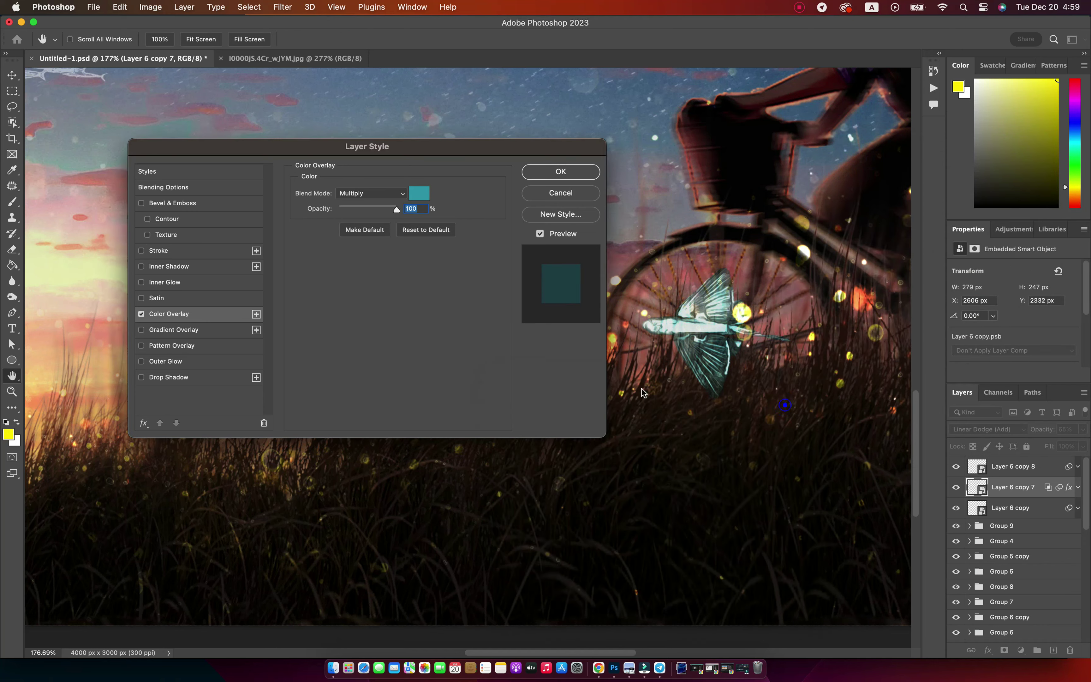
{"action": "key", "text": "Escape"}
{"action": "key", "text": "z"}
{"action": "key", "text": "super+0"}
{"action": "scroll", "coordinate": [572, 324], "scroll_direction": "left", "scroll_amount": 3}
Step: Group the three teal fish layers as Group 10, duplicate it, and shrink the copy into the left grass
{"action": "key", "text": "v"}
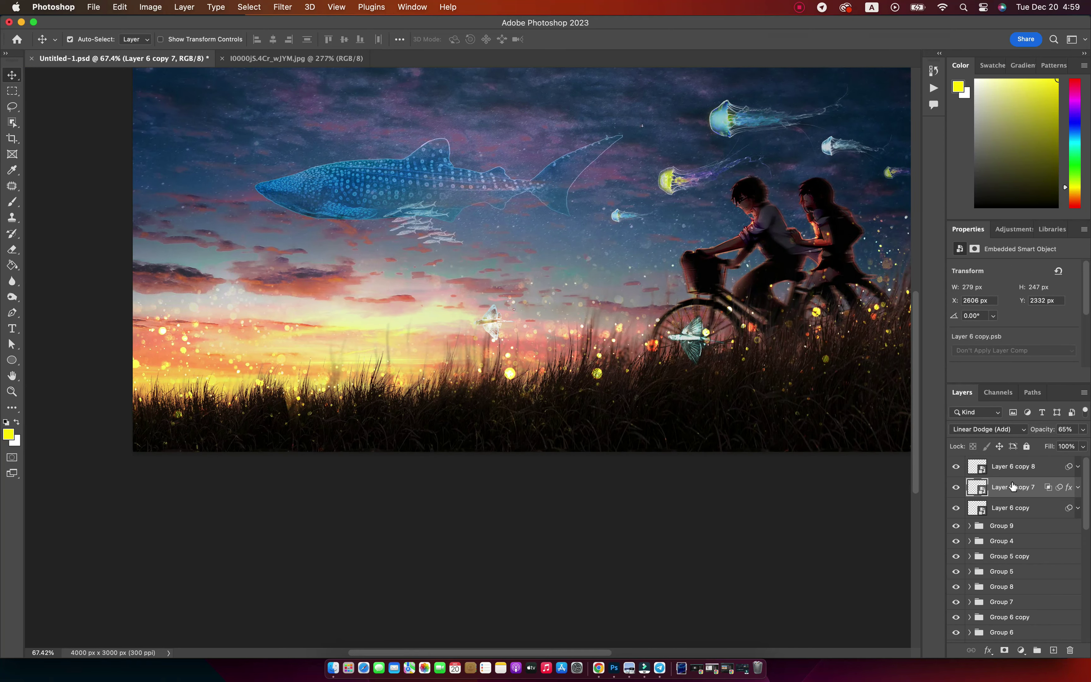
{"action": "key", "text": "super+g"}
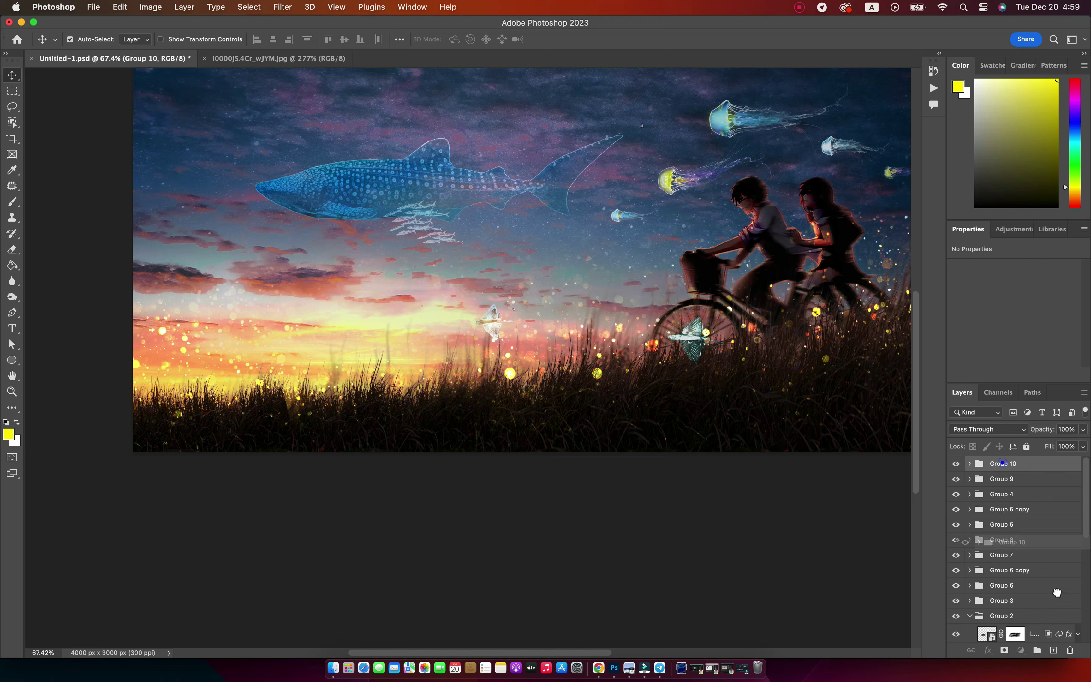
{"action": "left_click_drag", "start_coordinate": [1003, 464], "coordinate": [1010, 644]}
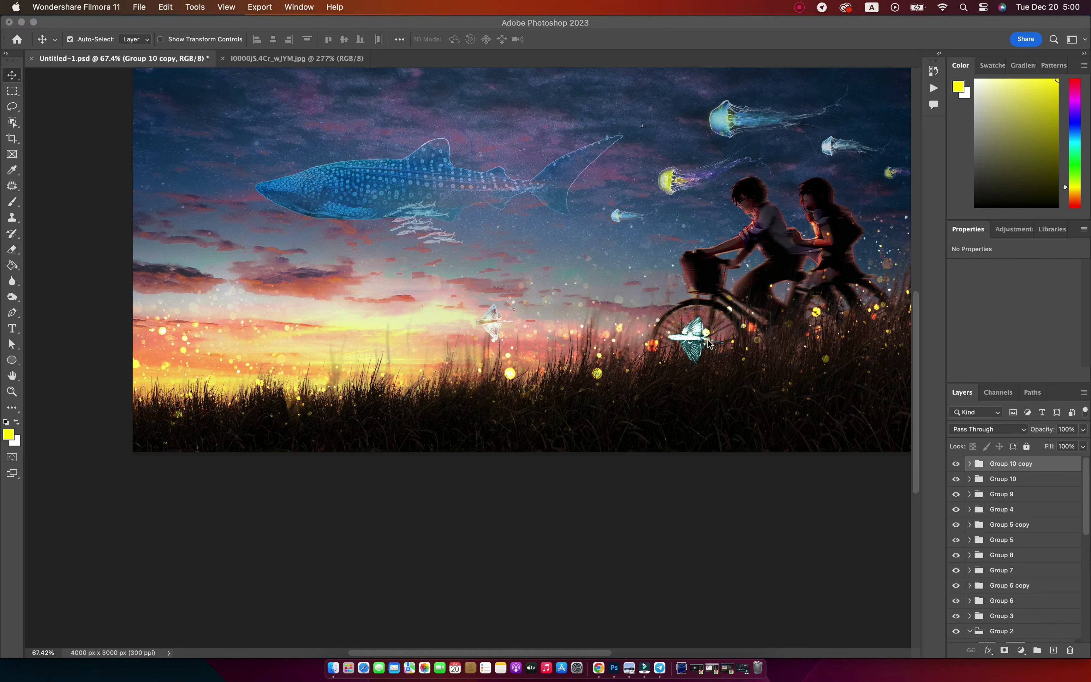
{"action": "left_click", "coordinate": [1037, 469]}
{"action": "key", "text": "super+t"}
{"action": "mouse_move", "coordinate": [692, 339]}
{"action": "left_mouse_down"}
{"action": "mouse_move", "coordinate": [248, 360]}
{"action": "mouse_move", "coordinate": [280, 411]}
{"action": "left_mouse_up"}
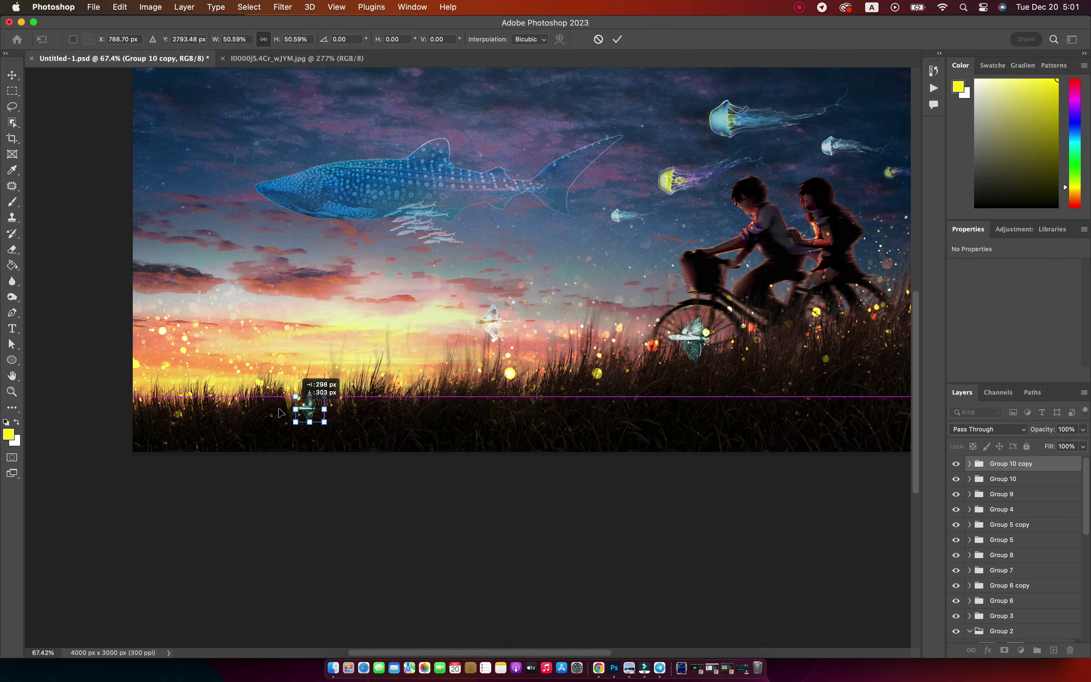
{"action": "key", "text": "Return"}
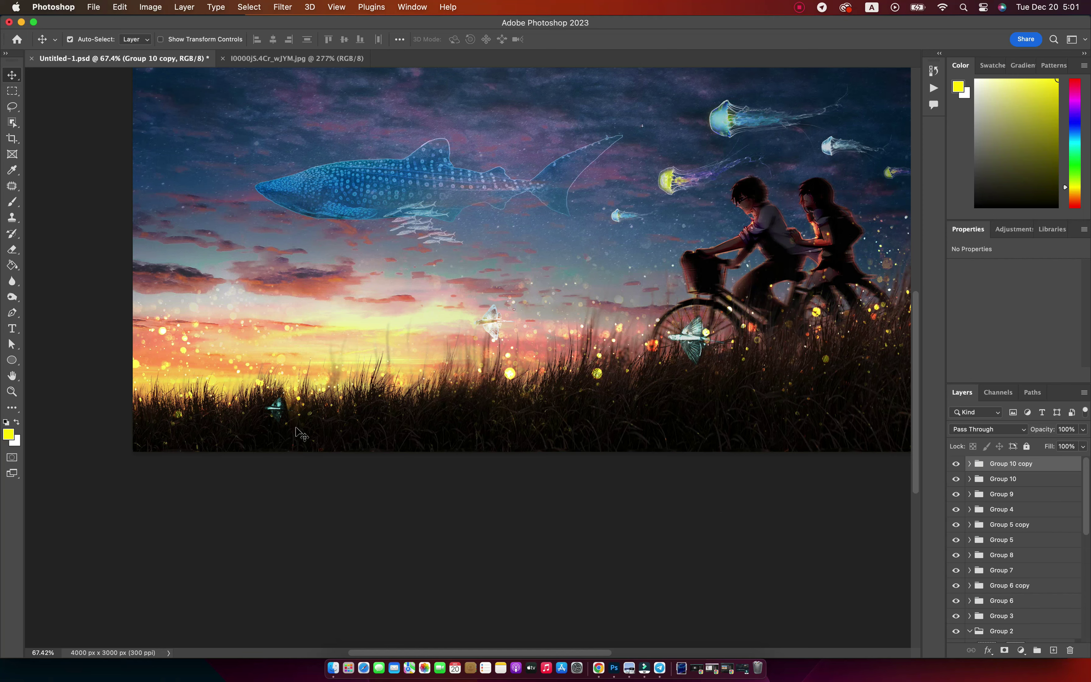
Step: Nudge the small fish up and to the right within the grass
{"action": "key", "text": "super+t"}
{"action": "left_click_drag", "start_coordinate": [275, 408], "coordinate": [383, 384]}
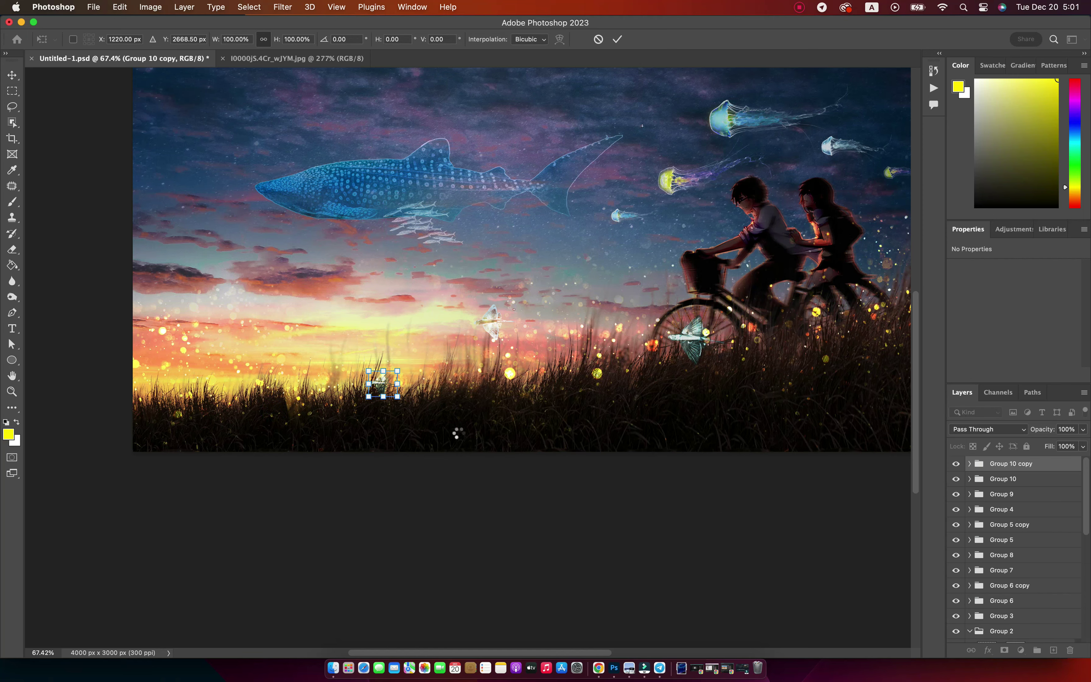
{"action": "key", "text": "Return"}
{"action": "left_click", "coordinate": [531, 504]}
{"action": "scroll", "coordinate": [604, 394], "scroll_direction": "up", "scroll_amount": 5}
{"action": "scroll", "coordinate": [556, 440], "scroll_direction": "right", "scroll_amount": 3}
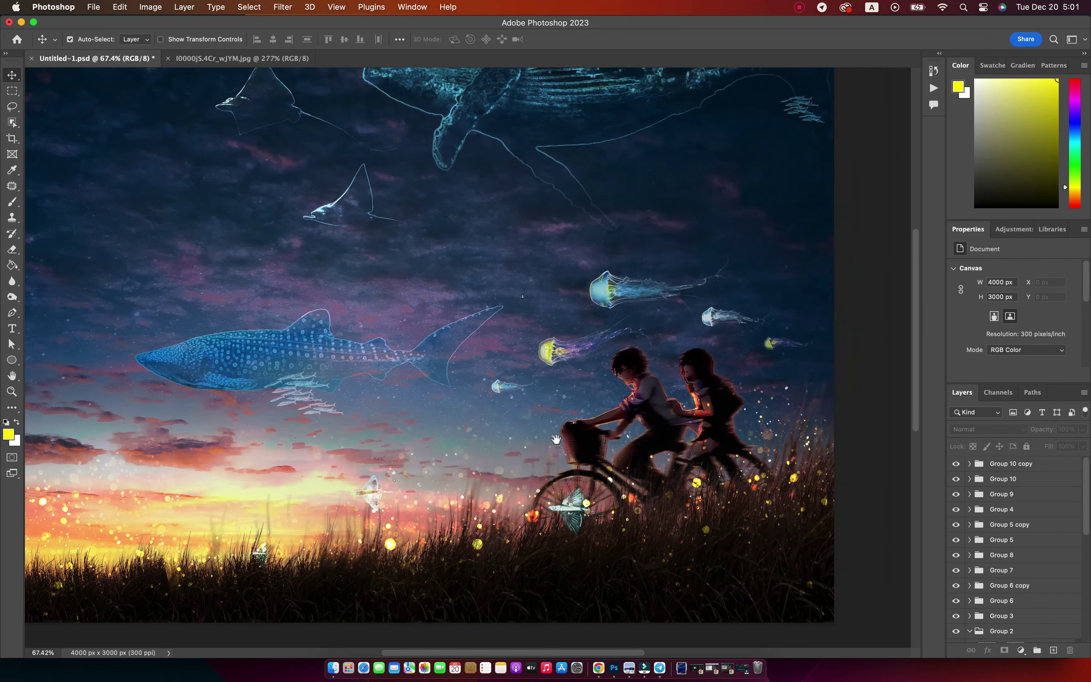
{"action": "scroll", "coordinate": [556, 439], "scroll_direction": "up", "scroll_amount": 1}
{"action": "scroll", "coordinate": [556, 439], "scroll_direction": "left", "scroll_amount": 3}
Step: Open maxresdefault (2).jpg from the Finder folder in Photoshop
{"action": "left_click", "coordinate": [333, 667]}
{"action": "left_click", "coordinate": [549, 359]}
{"action": "right_click", "coordinate": [551, 362]}
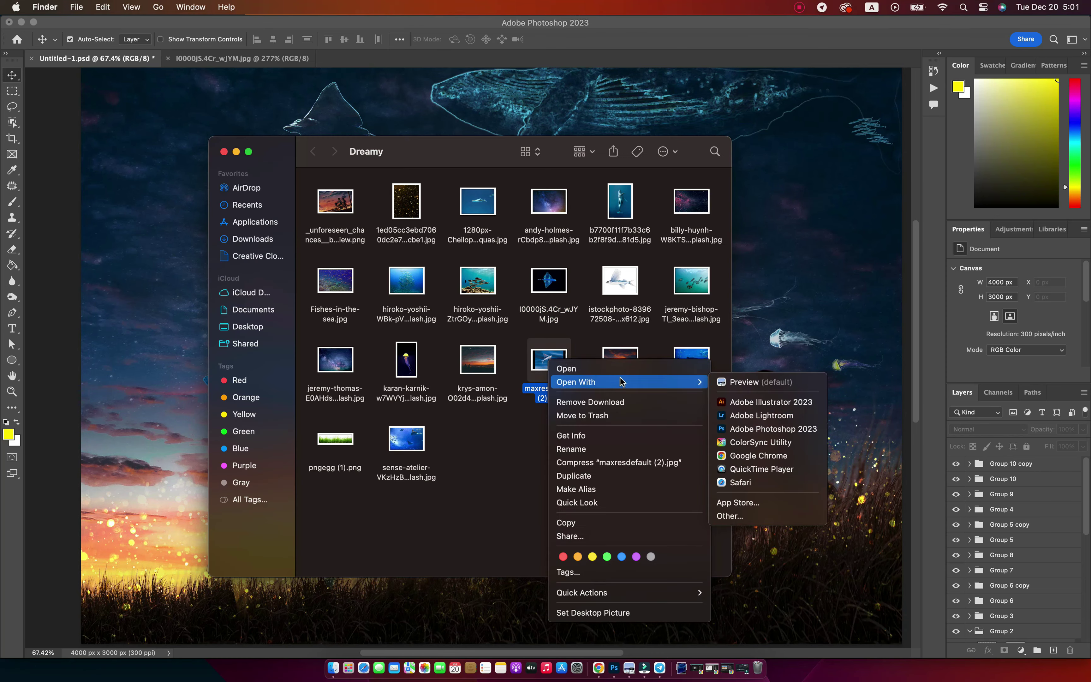
{"action": "left_click", "coordinate": [772, 429]}
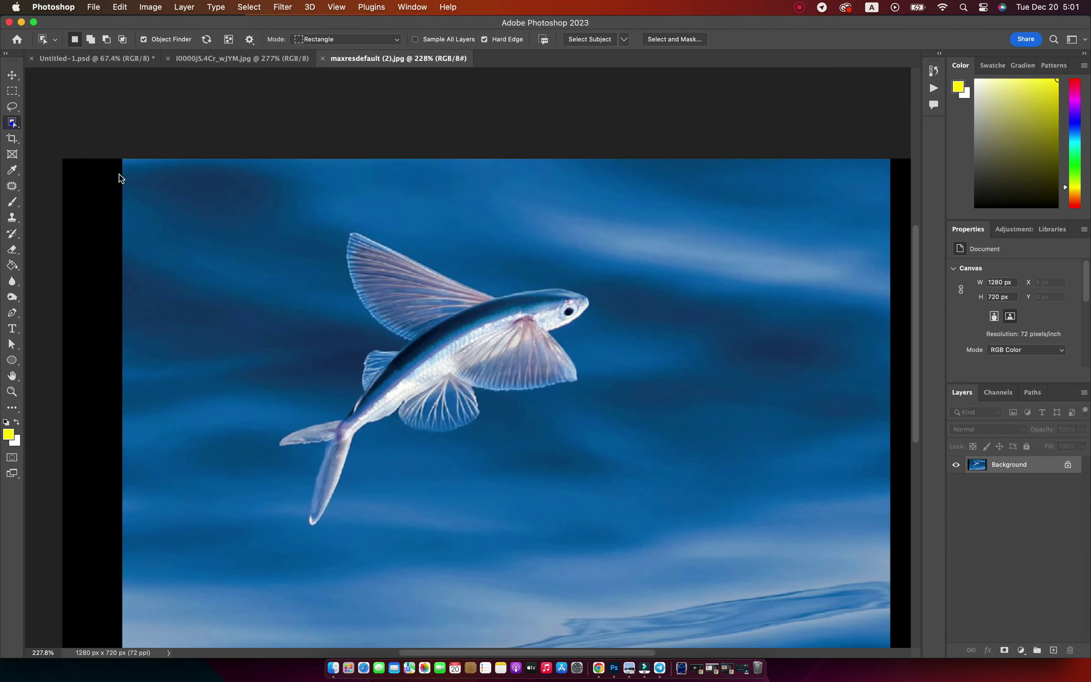
Step: Select the flying fish, drag it into Untitled-1.psd as Layer 7, then flip and shrink it to about 46% over the grass
{"action": "left_click_drag", "start_coordinate": [202, 195], "coordinate": [670, 548]}
{"action": "key", "text": "v"}
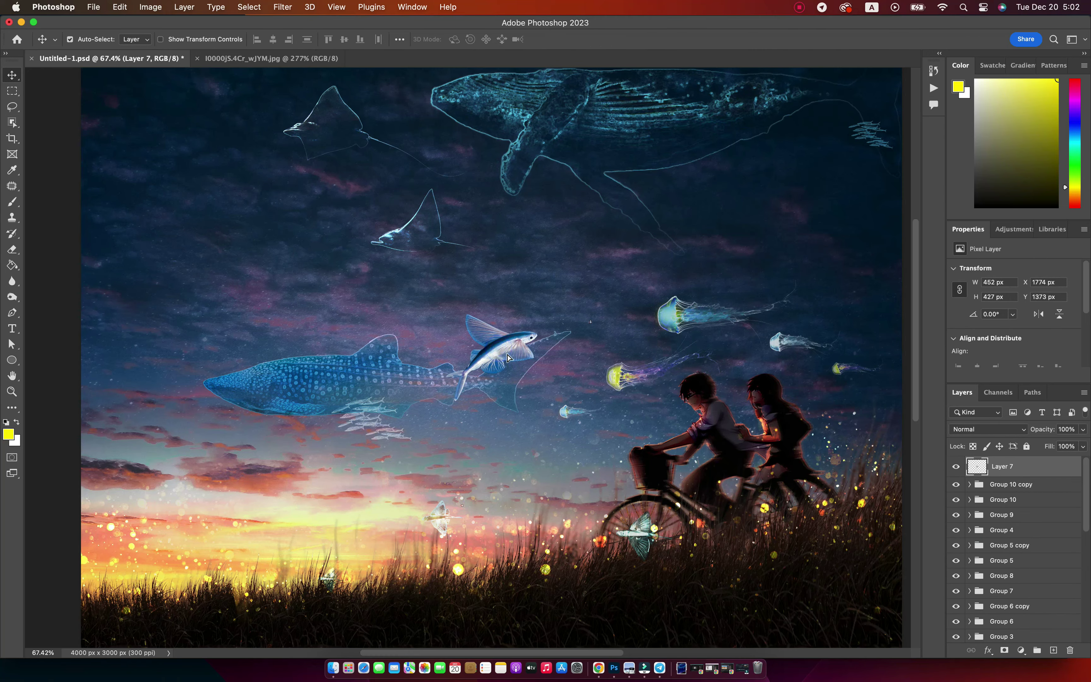
{"action": "mouse_move", "coordinate": [449, 352]}
{"action": "left_mouse_down"}
{"action": "mouse_move", "coordinate": [519, 477]}
{"action": "mouse_move", "coordinate": [550, 485]}
{"action": "left_mouse_up"}
{"action": "key", "text": "super+t"}
{"action": "right_click", "coordinate": [519, 477]}
{"action": "left_click", "coordinate": [577, 628]}
{"action": "mouse_move", "coordinate": [604, 515]}
{"action": "left_mouse_down"}
{"action": "mouse_move", "coordinate": [546, 480]}
{"action": "mouse_move", "coordinate": [539, 518]}
{"action": "mouse_move", "coordinate": [514, 548]}
{"action": "left_mouse_up"}
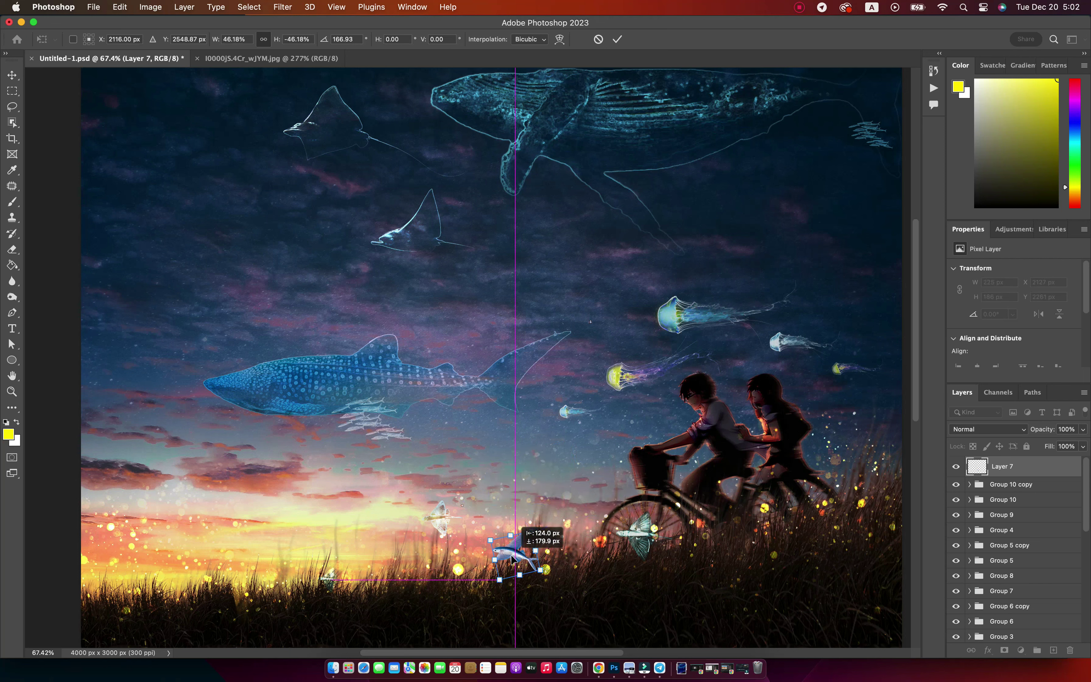
Step: Convert Layer 7 to a smart object and apply a Black & White filter
{"action": "key", "text": "Return"}
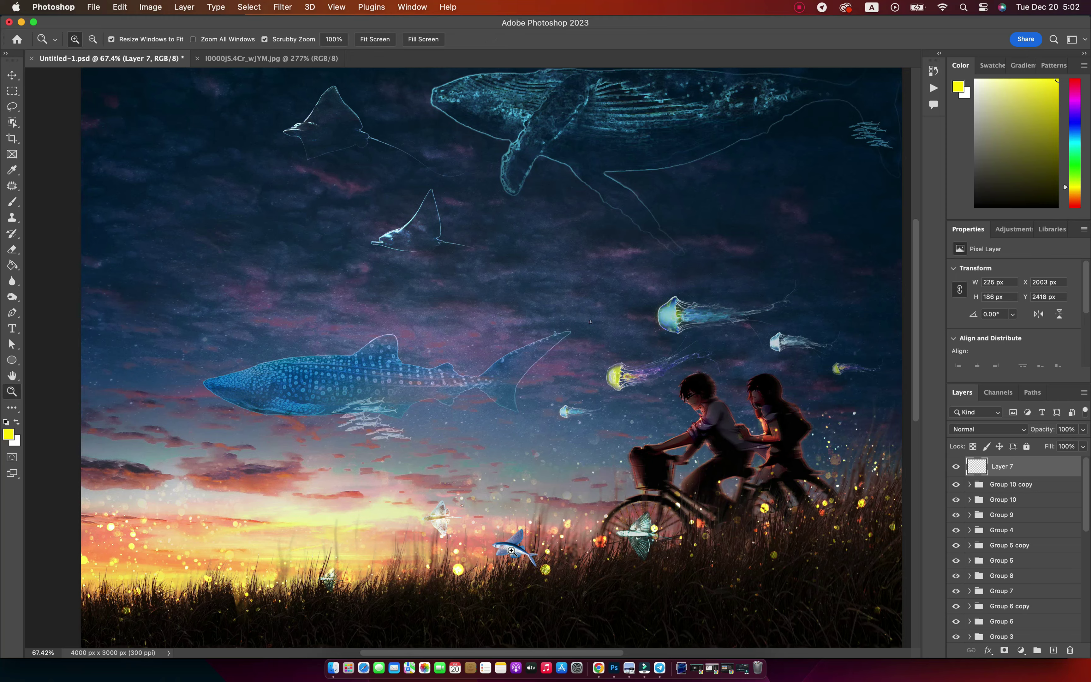
{"action": "left_click_drag", "start_coordinate": [562, 543], "coordinate": [599, 544]}
{"action": "right_click", "coordinate": [1020, 466]}
{"action": "left_click", "coordinate": [885, 240]}
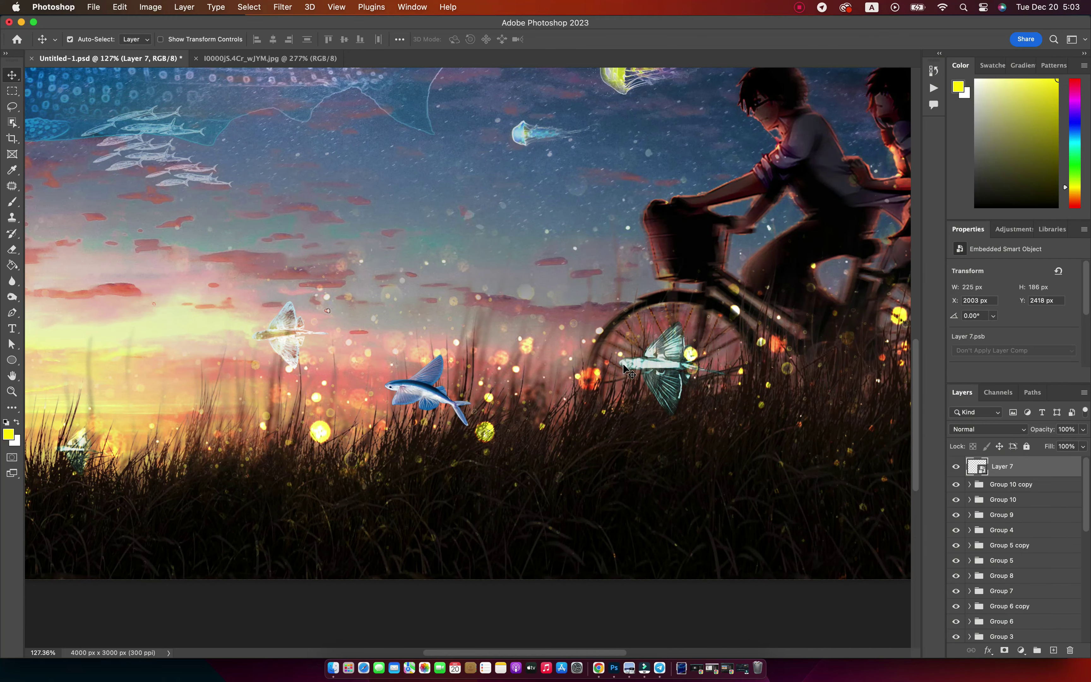
{"action": "key", "text": "super+alt+shift+b"}
{"action": "left_click", "coordinate": [639, 153]}
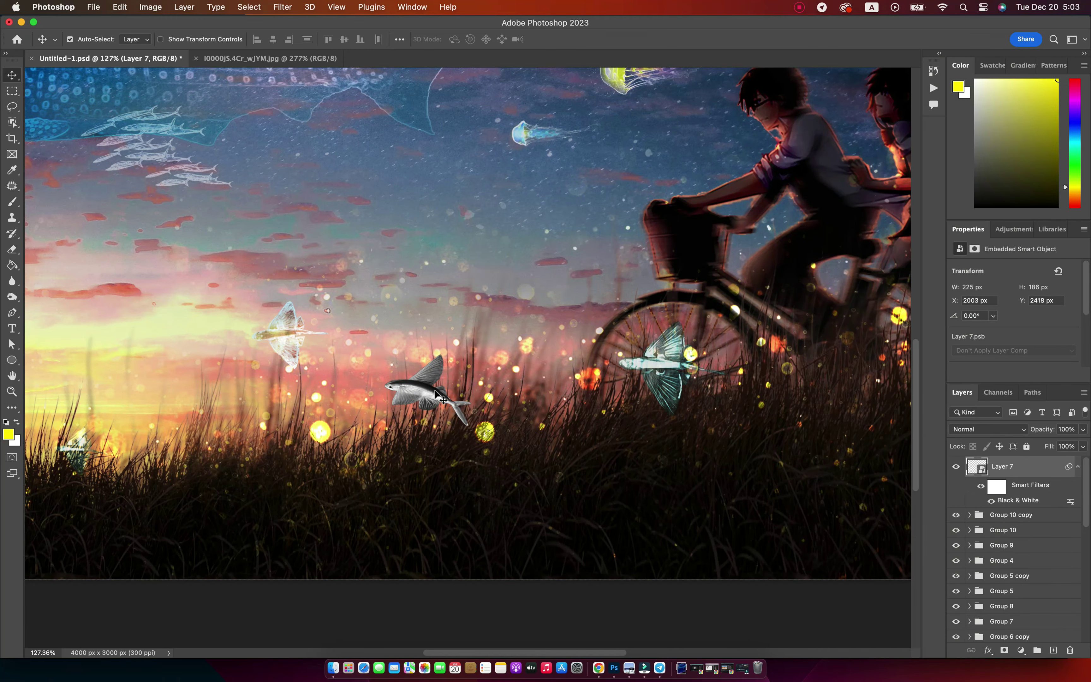
Step: Add an Oil Paint smart filter, then start Levels with inputs around 63/1.00/200
{"action": "left_click", "coordinate": [283, 7]}
{"action": "left_click", "coordinate": [483, 276]}
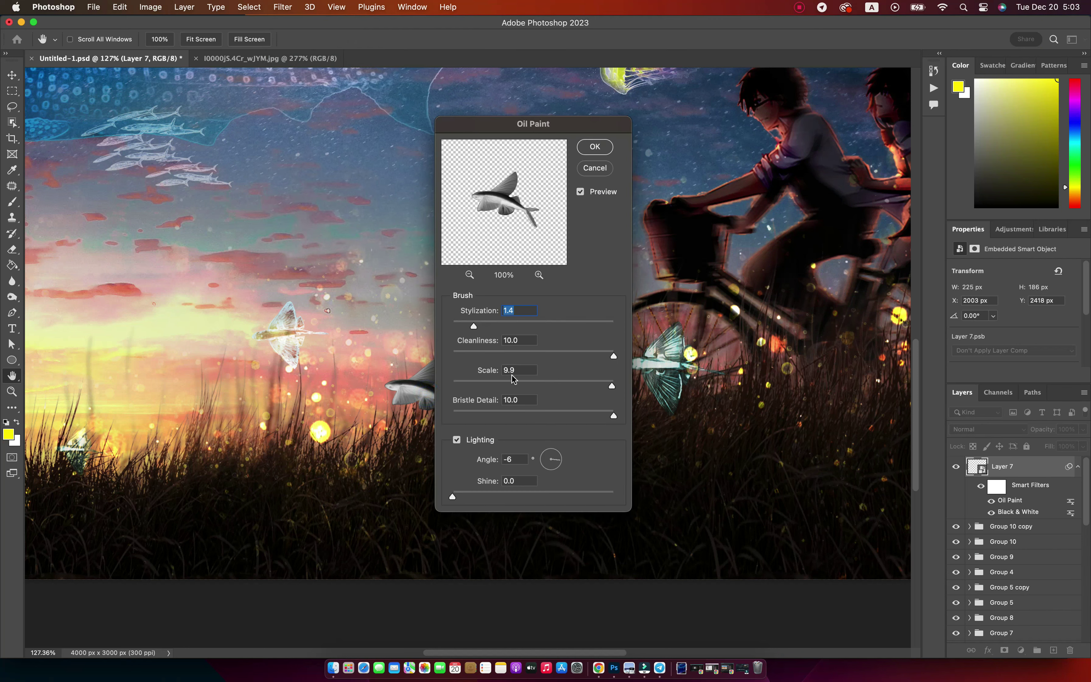
{"action": "left_click", "coordinate": [595, 146]}
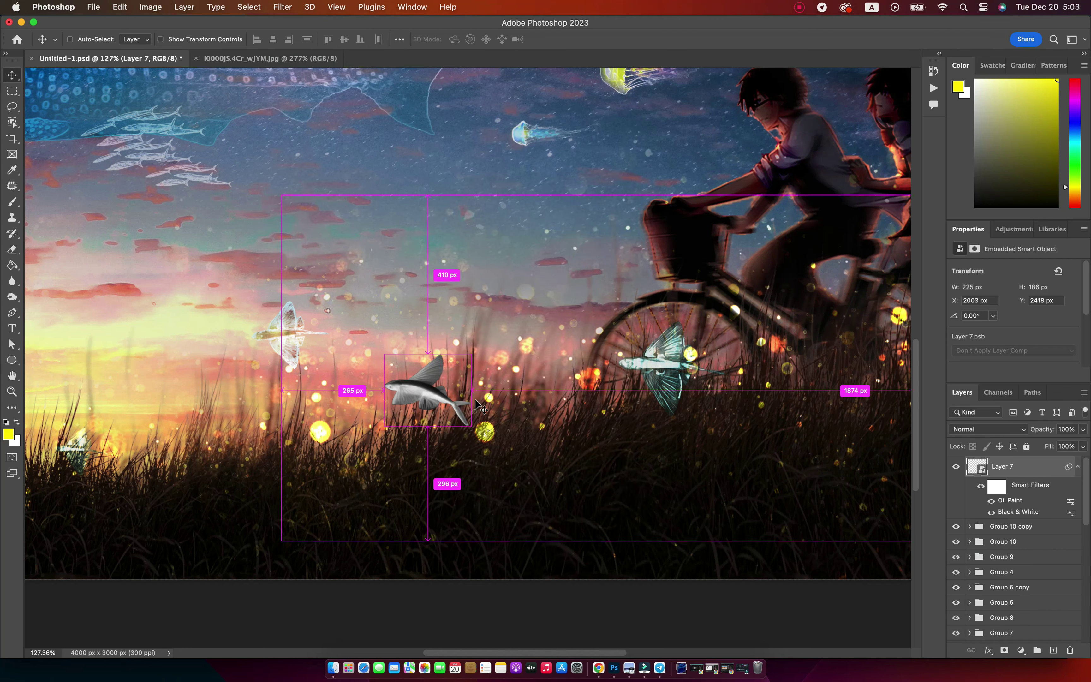
{"action": "key", "text": "super+l"}
{"action": "left_click_drag", "start_coordinate": [589, 291], "coordinate": [550, 289]}
{"action": "type", "text": "37"}
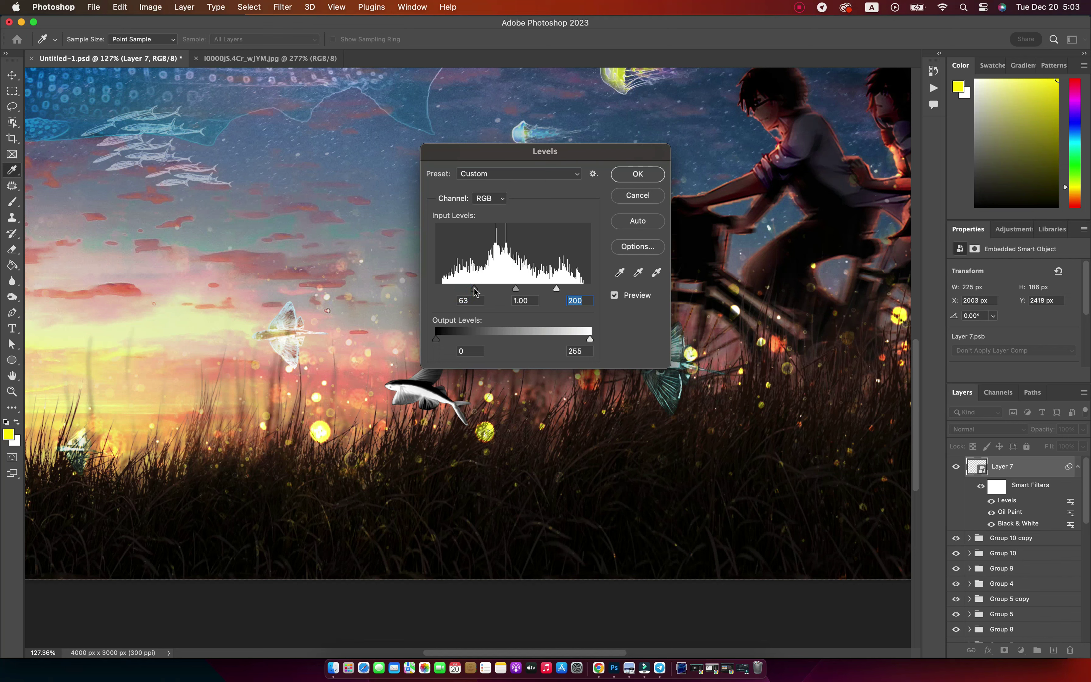
Step: Apply the Levels, then add Palette Knife with stroke size 1 and softness 0
{"action": "key", "text": "Return"}
{"action": "key", "text": "v"}
{"action": "left_click", "coordinate": [283, 7]}
{"action": "left_click", "coordinate": [298, 91]}
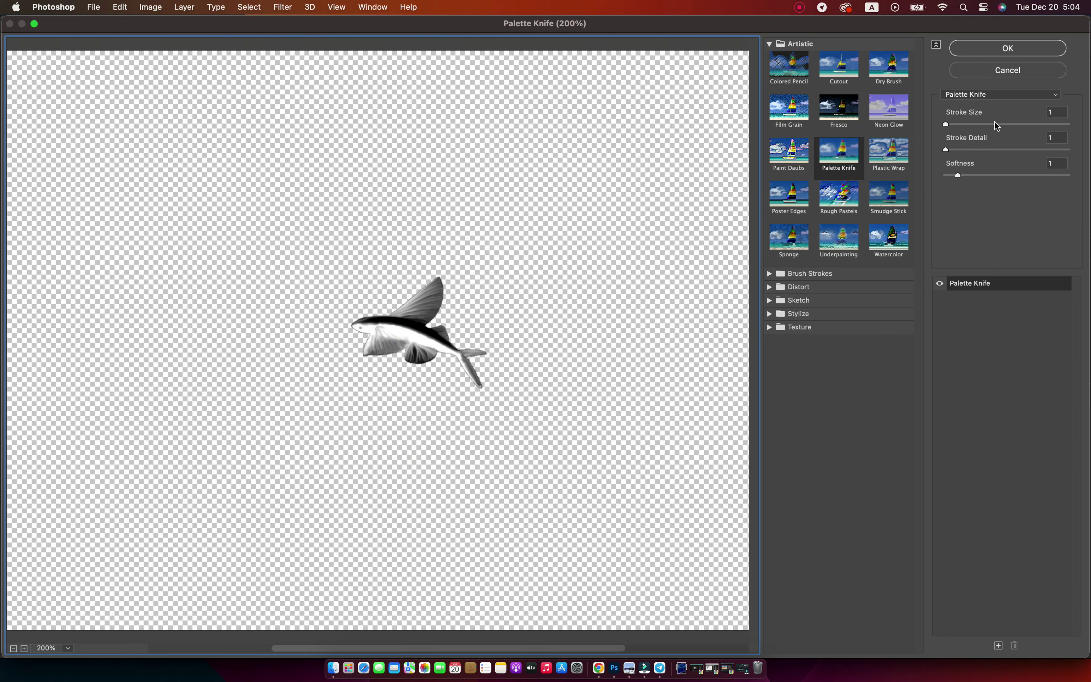
{"action": "left_click_drag", "start_coordinate": [994, 123], "coordinate": [946, 124]}
{"action": "left_click", "coordinate": [958, 174]}
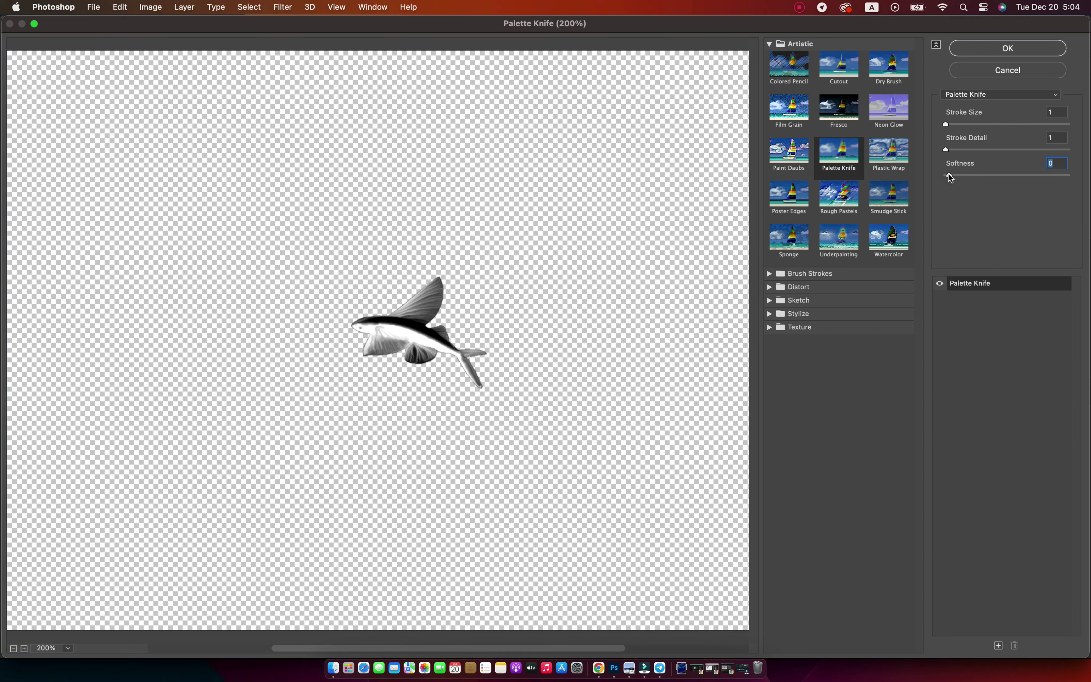
{"action": "left_click", "coordinate": [1008, 48]}
Step: Add Find Edges to turn the fish into white outlines
{"action": "left_click", "coordinate": [283, 6]}
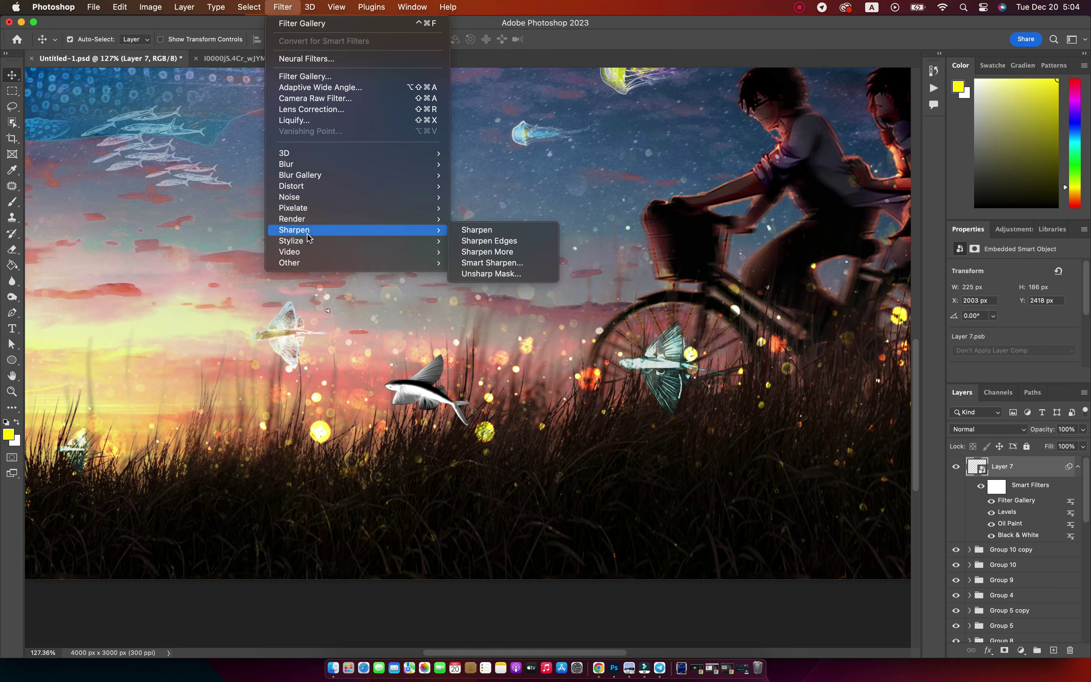
{"action": "left_click", "coordinate": [491, 275]}
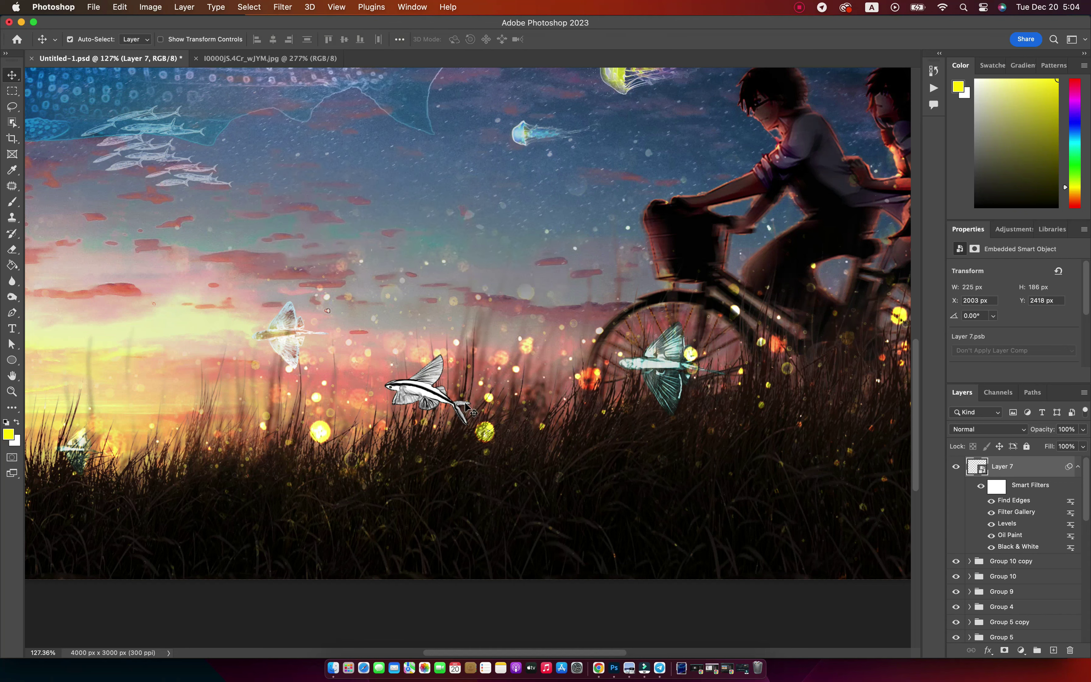
{"action": "left_click", "coordinate": [987, 429]}
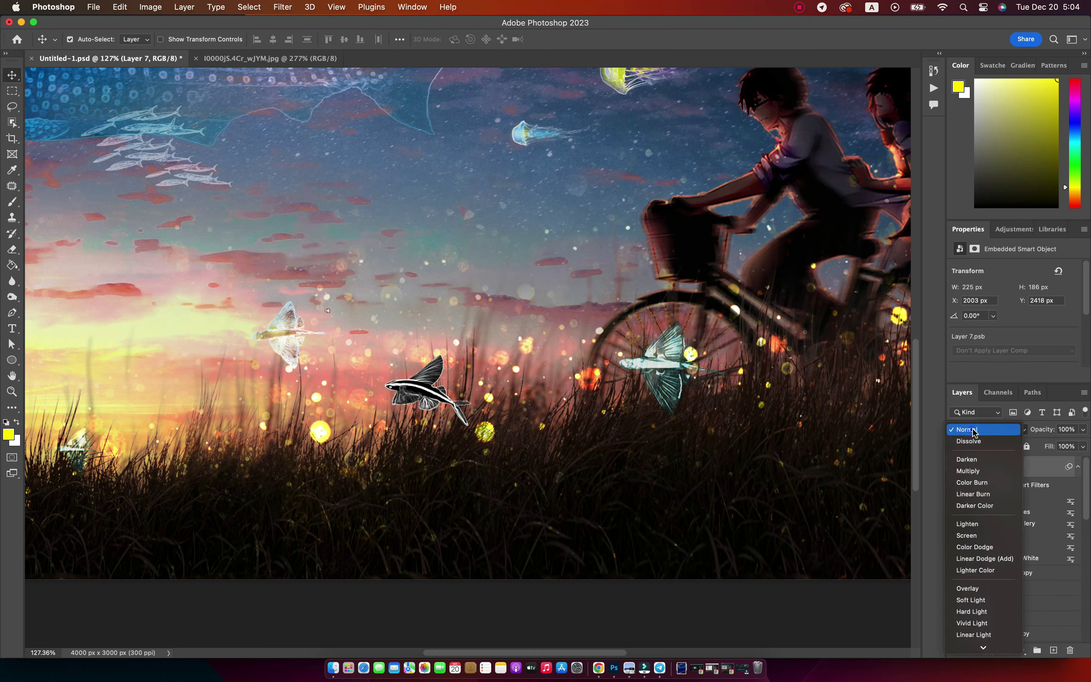
Step: Set Layer 7 to Color Dodge and give a duplicate a pale cyan Color Overlay
{"action": "left_click", "coordinate": [989, 547]}
{"action": "key", "text": "super+j"}
{"action": "right_click", "coordinate": [1060, 467]}
{"action": "left_click", "coordinate": [929, 471]}
{"action": "left_click", "coordinate": [504, 228]}
{"action": "left_click", "coordinate": [751, 107]}
{"action": "left_click", "coordinate": [563, 425]}
{"action": "left_click", "coordinate": [672, 541]}
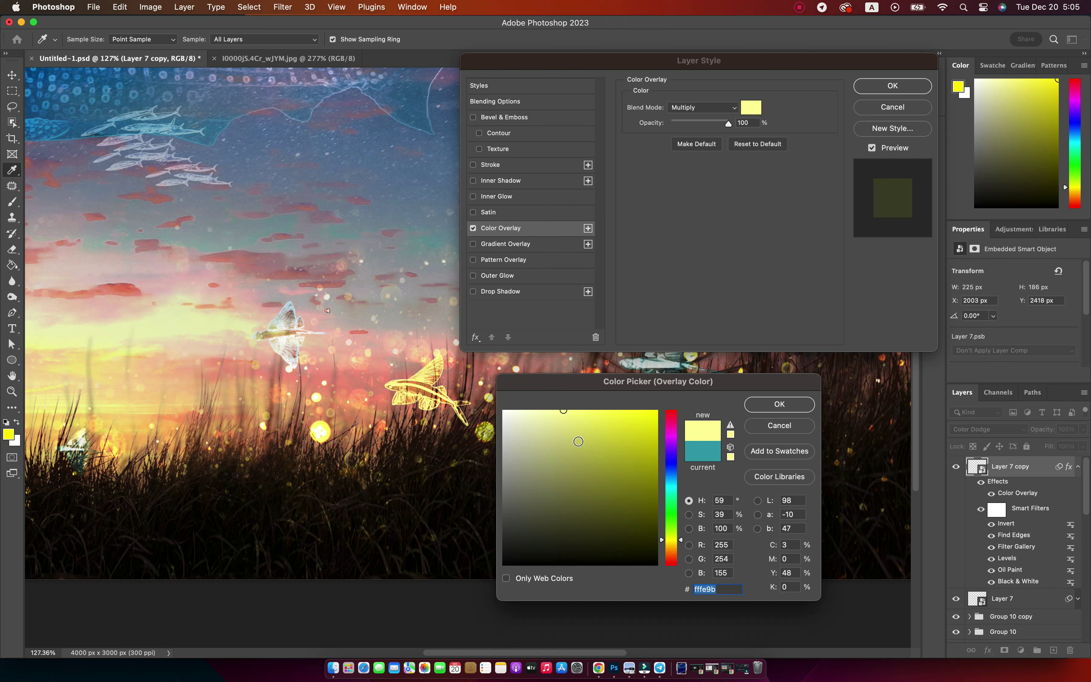
{"action": "left_click", "coordinate": [671, 490]}
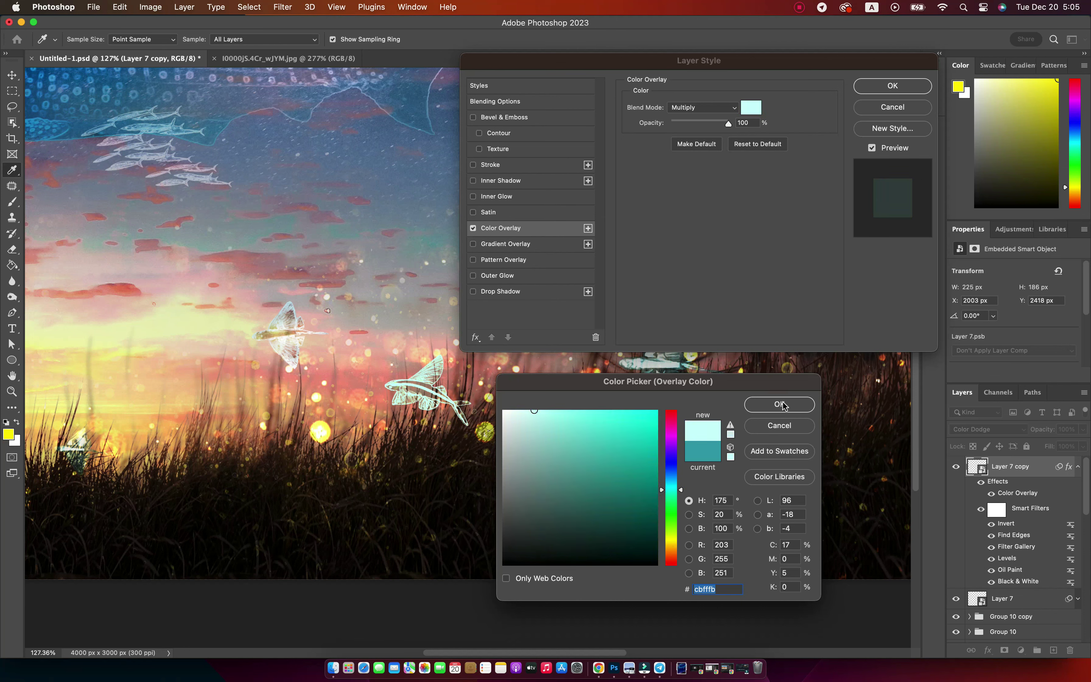
{"action": "left_click", "coordinate": [783, 405]}
{"action": "left_click", "coordinate": [893, 86]}
{"action": "left_click", "coordinate": [1078, 467]}
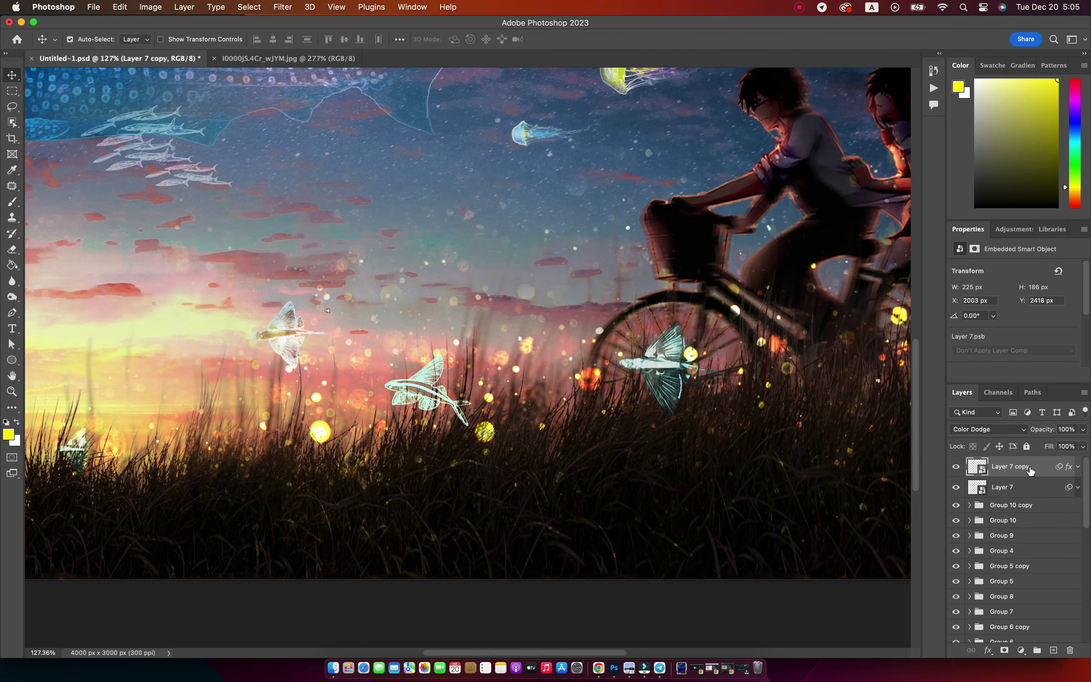
Step: Add a third copy at Linear Burn, 30% opacity, and group all three as Group 11
{"action": "key", "text": "super+j"}
{"action": "left_click", "coordinate": [988, 429]}
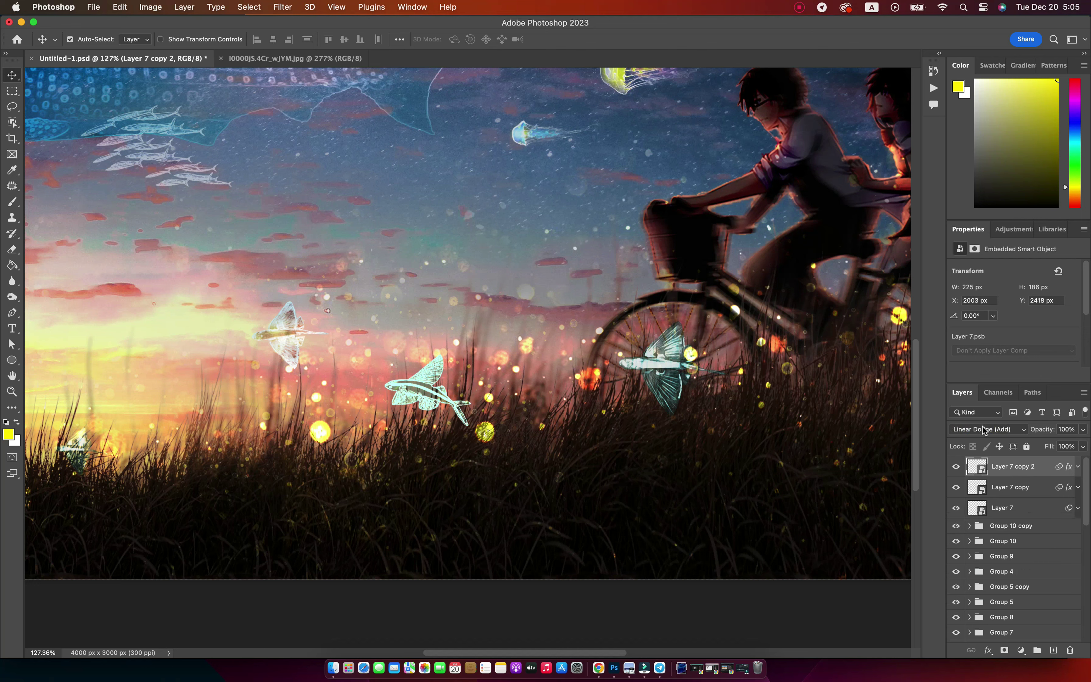
{"action": "left_click", "coordinate": [983, 426]}
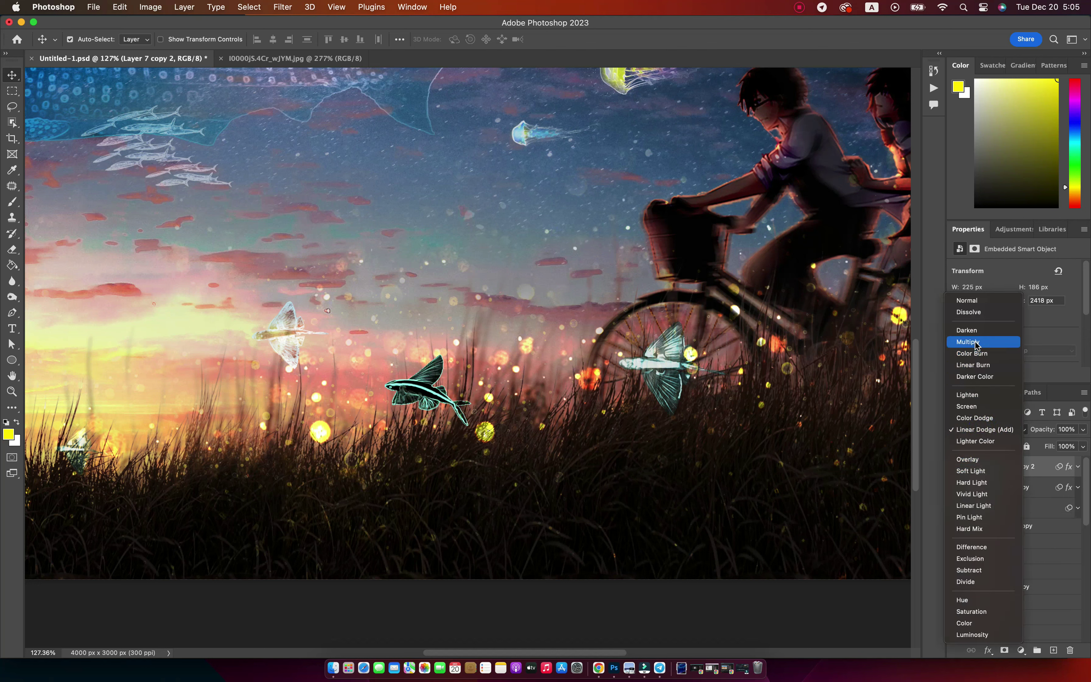
{"action": "left_click", "coordinate": [973, 365]}
{"action": "left_click_drag", "start_coordinate": [1037, 429], "coordinate": [996, 433]}
{"action": "left_click", "coordinate": [1005, 501], "text": "shift"}
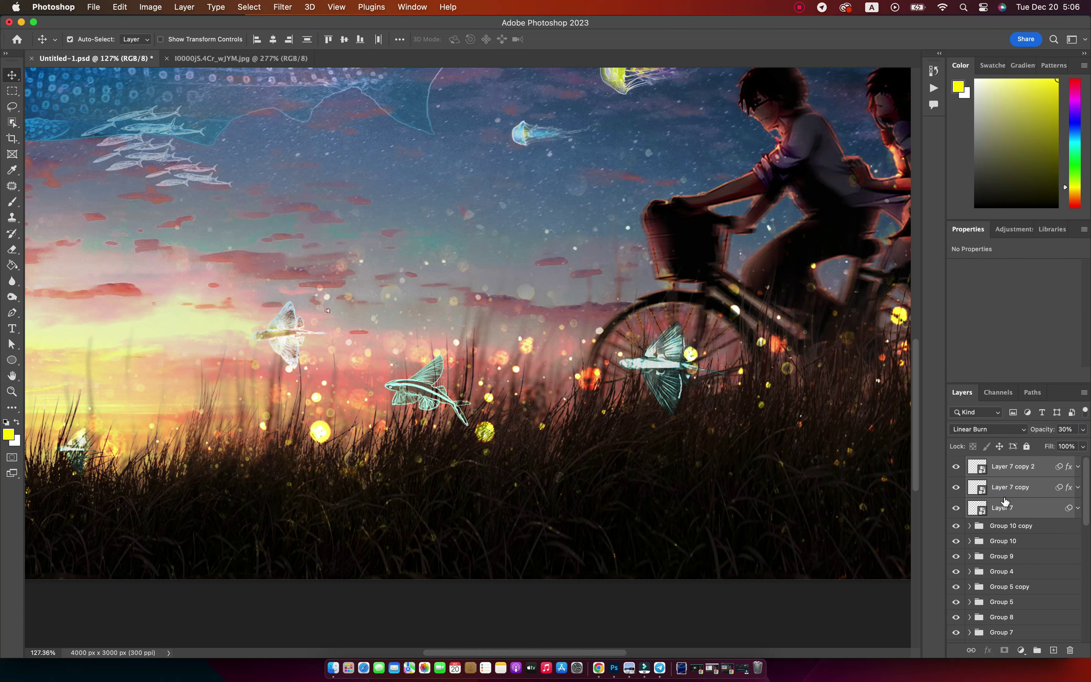
{"action": "key", "text": "super+g"}
{"action": "scroll", "coordinate": [527, 410], "scroll_direction": "down", "scroll_amount": 5}
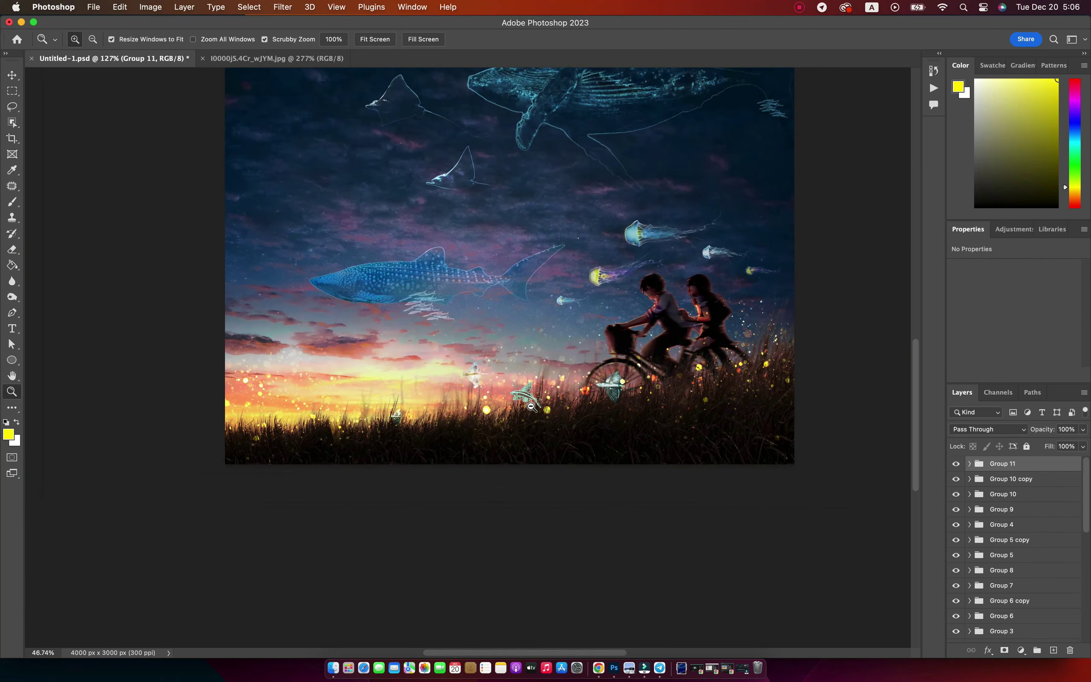
Step: Try resizing Group 11, undo the accidental move, and recommit its transform unchanged
{"action": "key", "text": "super+t"}
{"action": "left_click_drag", "start_coordinate": [527, 412], "coordinate": [587, 380]}
{"action": "key", "text": "Return"}
{"action": "key", "text": "super+z"}
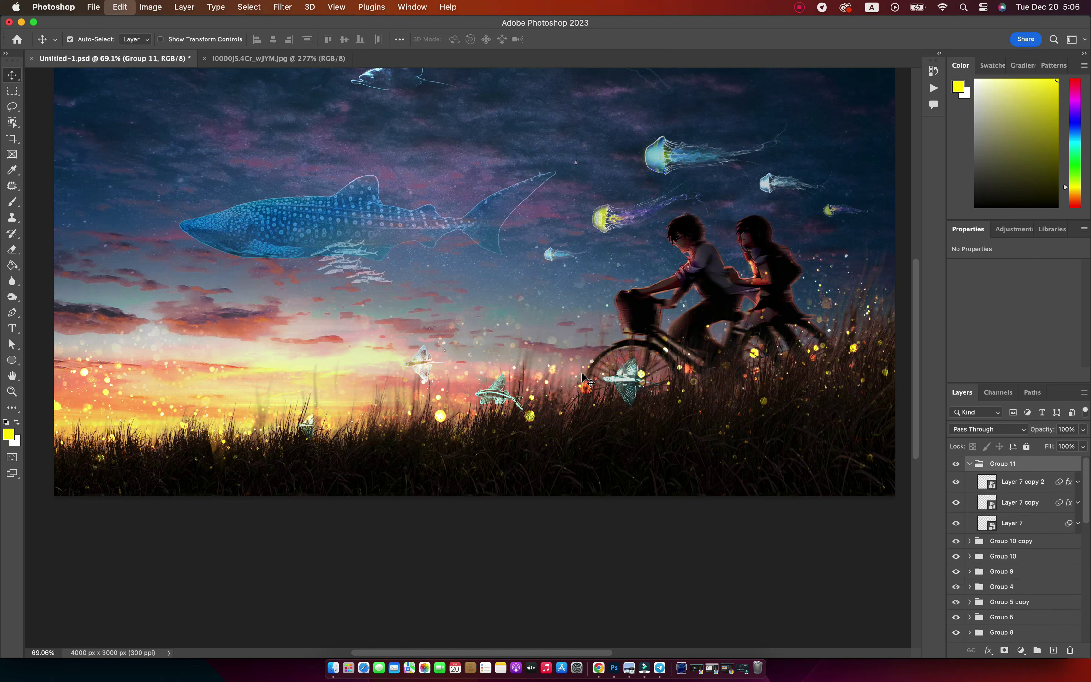
{"action": "left_click", "coordinate": [970, 464]}
{"action": "key", "text": "super+t"}
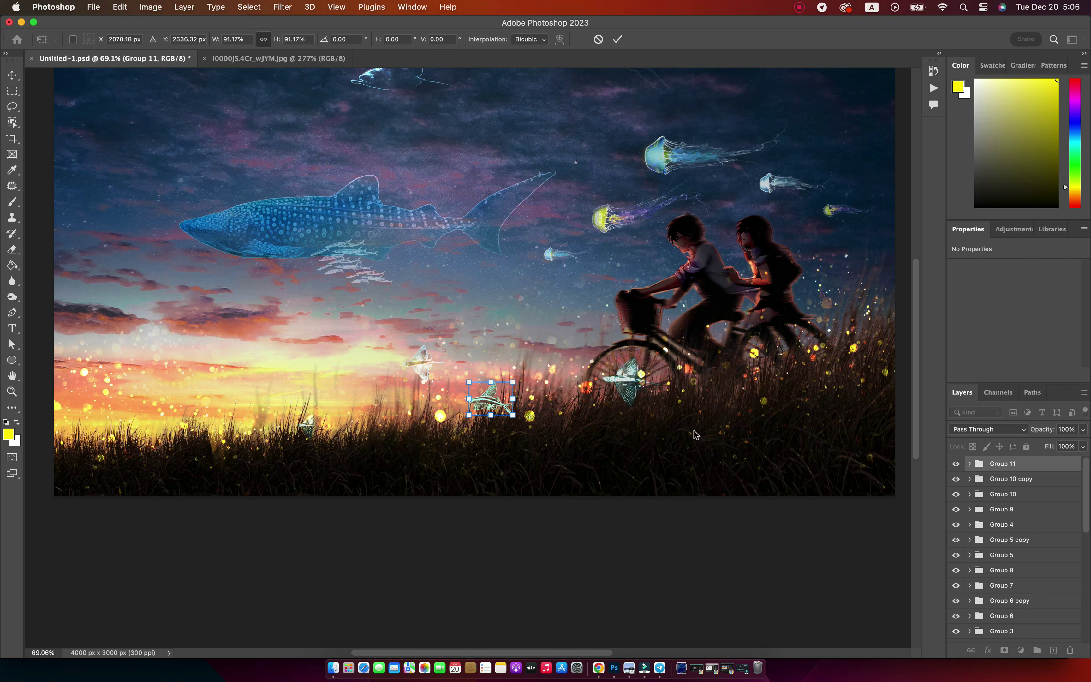
{"action": "key", "text": "Return"}
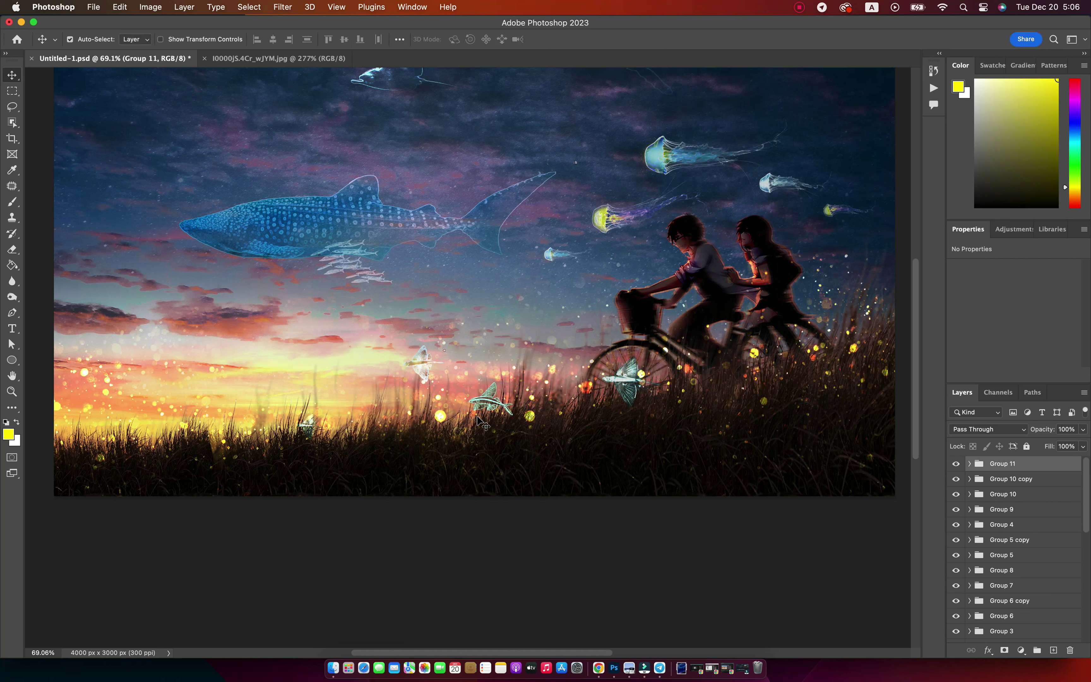
Step: Duplicate Group 11 and place the smaller copy just left of the bicycle basket
{"action": "key", "text": "super+j"}
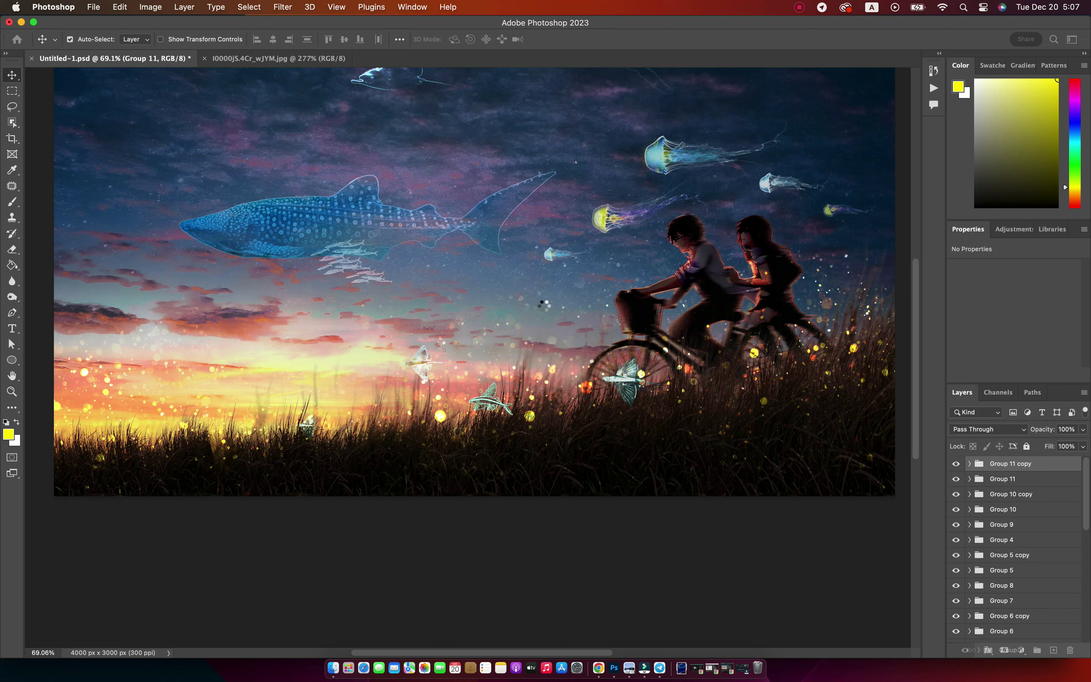
{"action": "key", "text": "super+t"}
{"action": "mouse_move", "coordinate": [492, 399]}
{"action": "left_mouse_down"}
{"action": "mouse_move", "coordinate": [584, 318]}
{"action": "mouse_move", "coordinate": [574, 320]}
{"action": "left_mouse_up"}
{"action": "key", "text": "Return"}
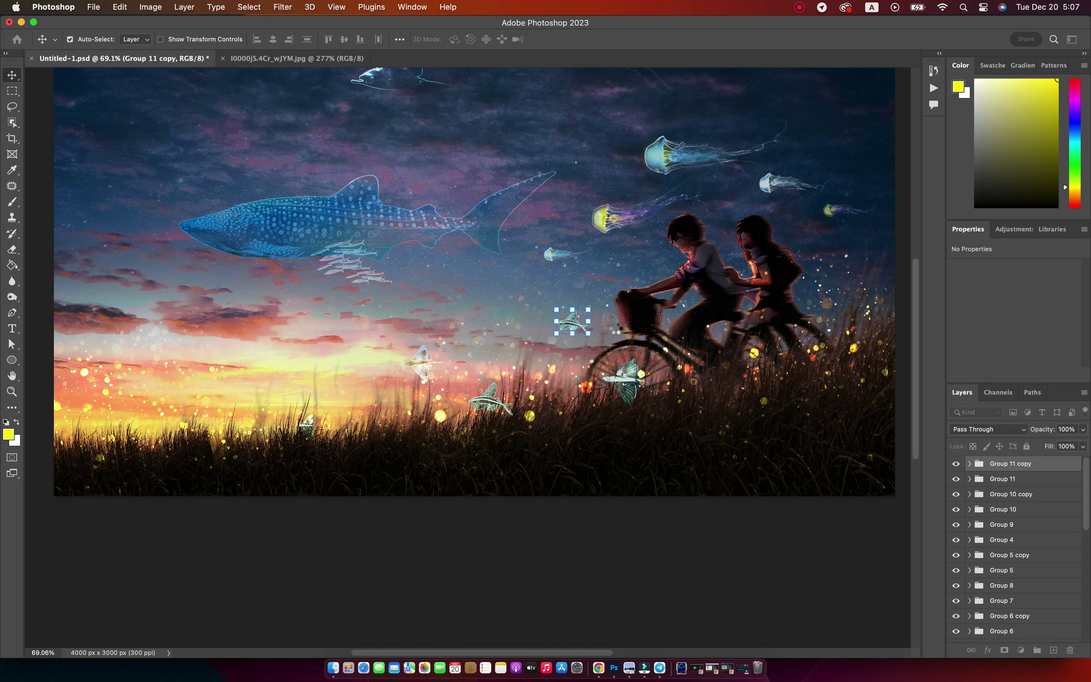
{"action": "left_click", "coordinate": [969, 463]}
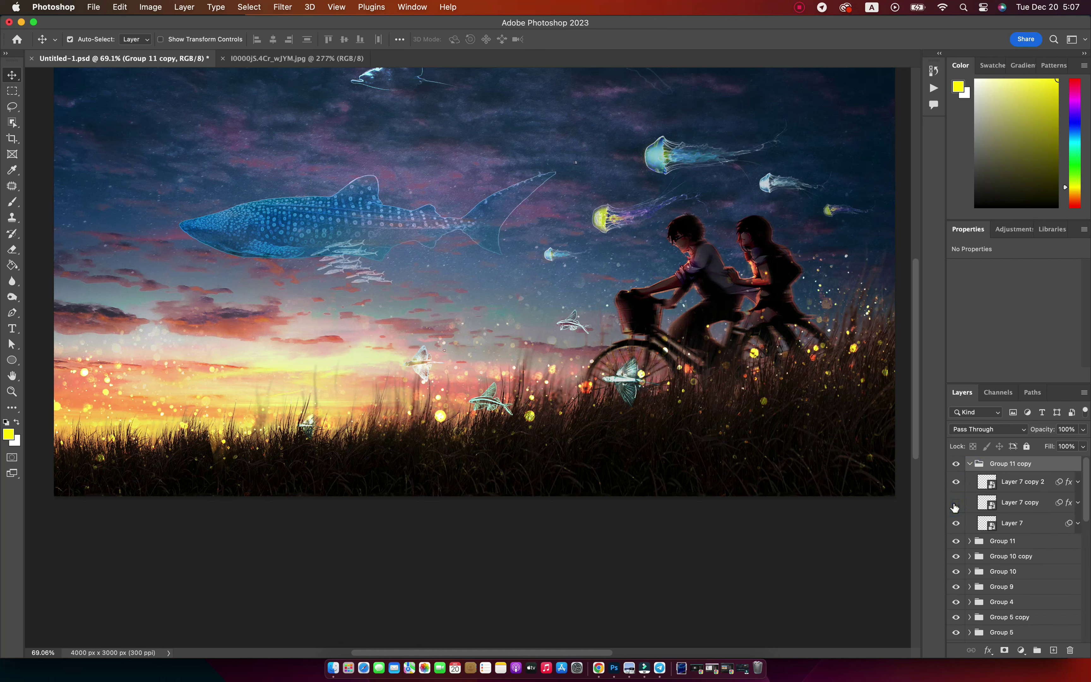
{"action": "left_click", "coordinate": [969, 464]}
{"action": "key", "text": "ctrl+t"}
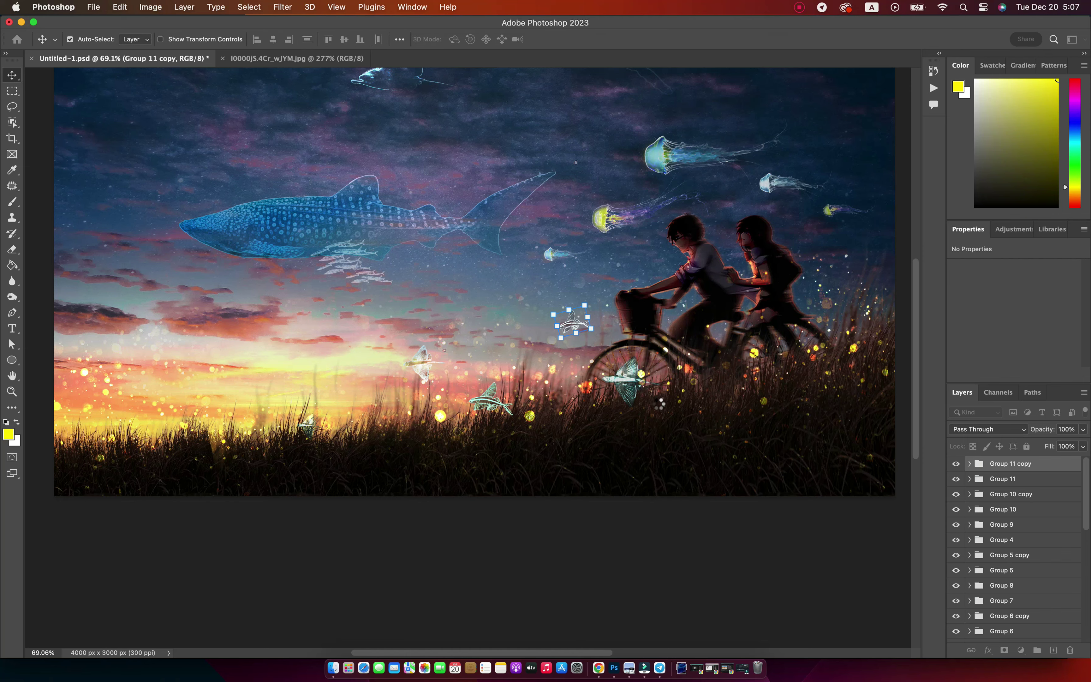
{"action": "key", "text": "Escape"}
{"action": "scroll", "coordinate": [636, 385], "scroll_direction": "down", "scroll_amount": 3}
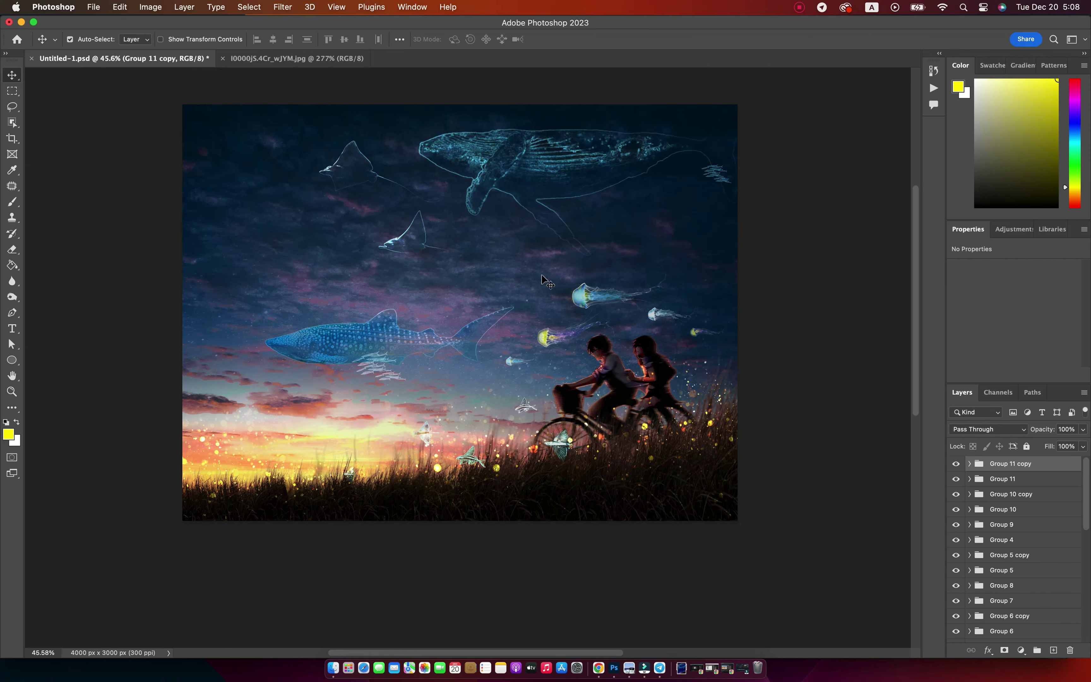
Step: Browse the Dreamy folder in Finder, previewing the underwater fish photos
{"action": "left_click", "coordinate": [332, 673]}
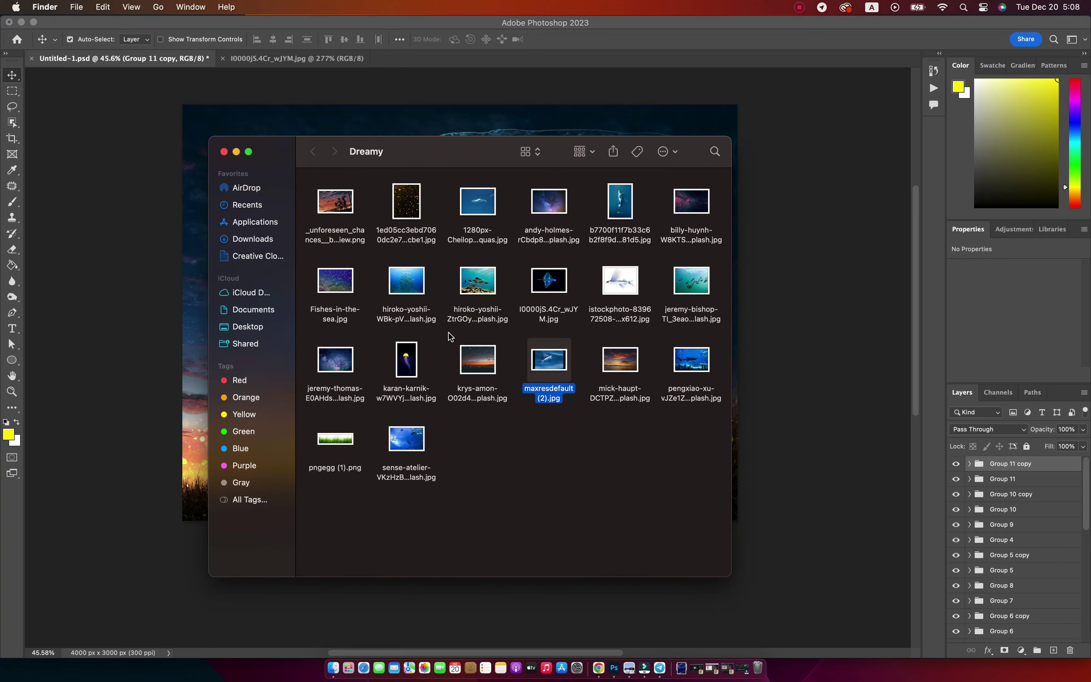
{"action": "mouse_move", "coordinate": [429, 151]}
{"action": "left_mouse_down"}
{"action": "mouse_move", "coordinate": [460, 228]}
{"action": "mouse_move", "coordinate": [452, 197]}
{"action": "left_mouse_up"}
{"action": "key", "text": "Up"}
{"action": "key", "text": "Left"}
{"action": "key", "text": "space"}
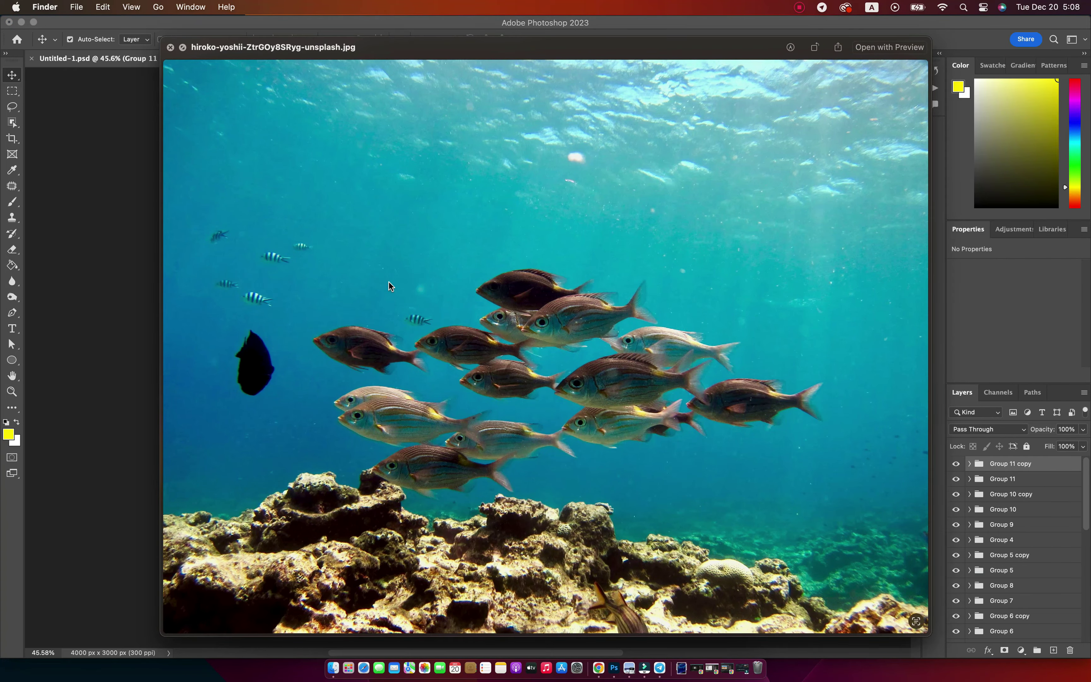
{"action": "key", "text": "space"}
Step: Open jeremy-bishop-TI_3eaoMyjo-unsplash.jpg in Photoshop and marquee a rectangle around several fish
{"action": "left_click", "coordinate": [708, 338]}
{"action": "key", "text": "space"}
{"action": "key", "text": "space"}
{"action": "right_click", "coordinate": [712, 321]}
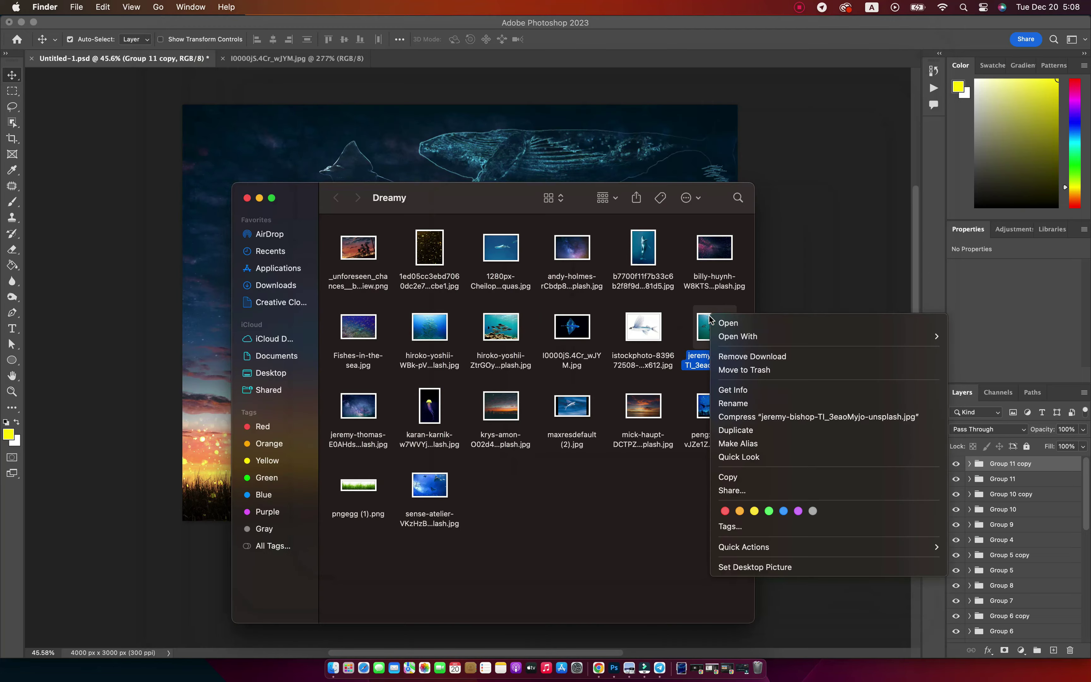
{"action": "left_click", "coordinate": [978, 383]}
{"action": "key", "text": "m"}
{"action": "left_click_drag", "start_coordinate": [219, 297], "coordinate": [585, 430]}
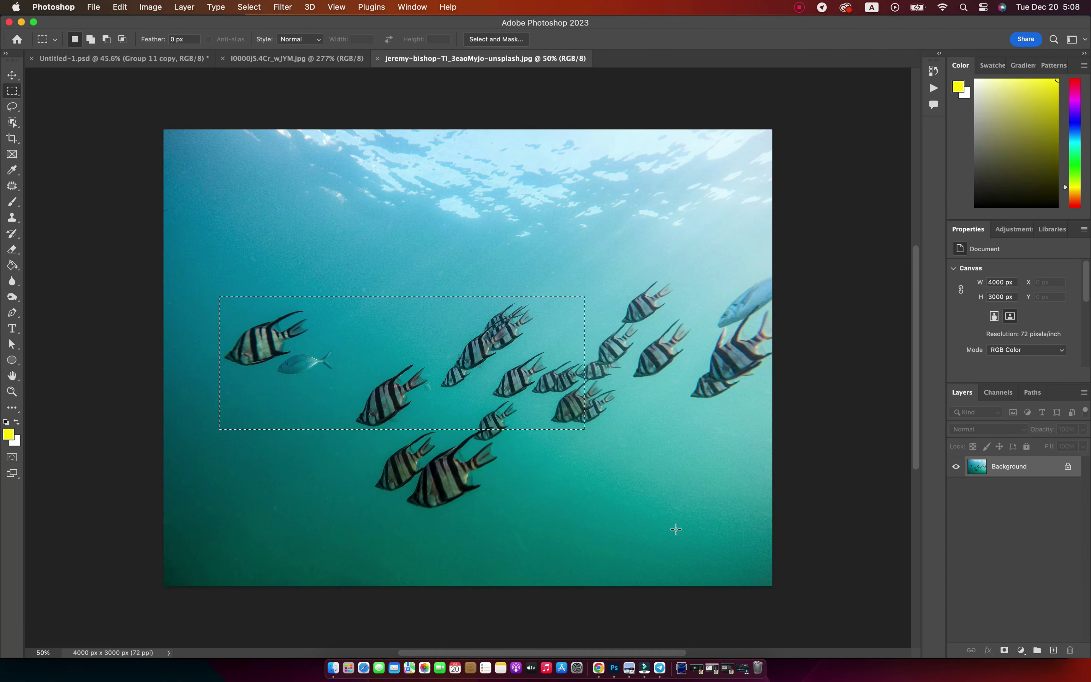
Step: With Object Selection, select the leftmost striped fish, the small blue fish and nearby fish
{"action": "left_click", "coordinate": [13, 122]}
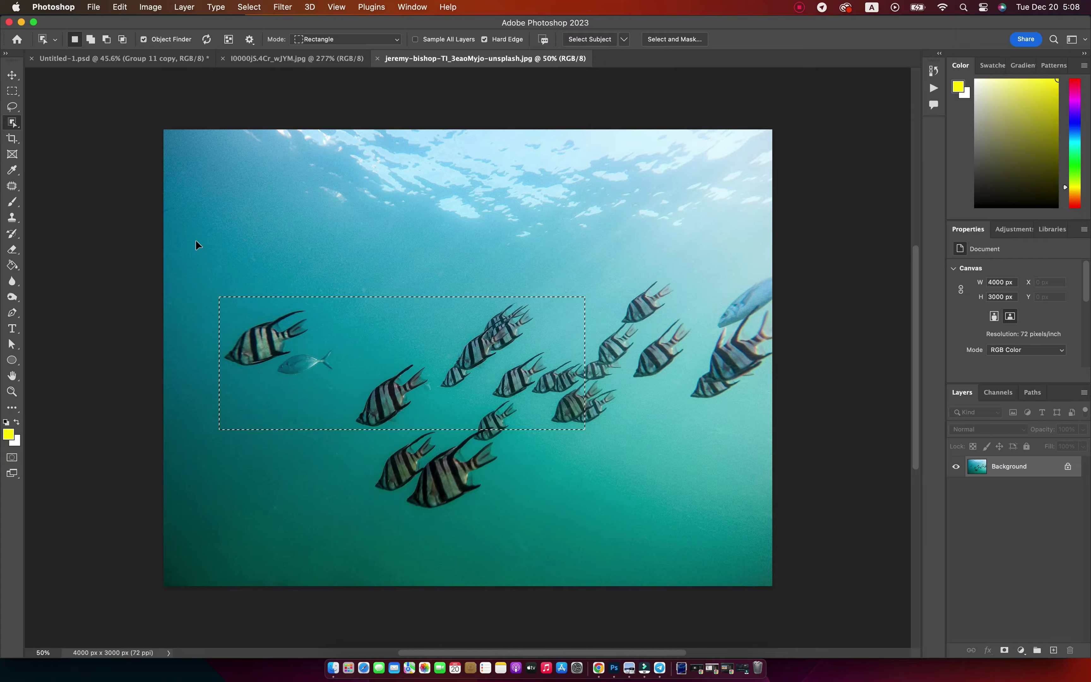
{"action": "left_click", "coordinate": [261, 345], "text": "shift"}
{"action": "left_click", "coordinate": [303, 363], "text": "shift"}
{"action": "left_click", "coordinate": [387, 397], "text": "shift"}
{"action": "left_click", "coordinate": [400, 464], "text": "shift"}
{"action": "left_click", "coordinate": [446, 478], "text": "shift"}
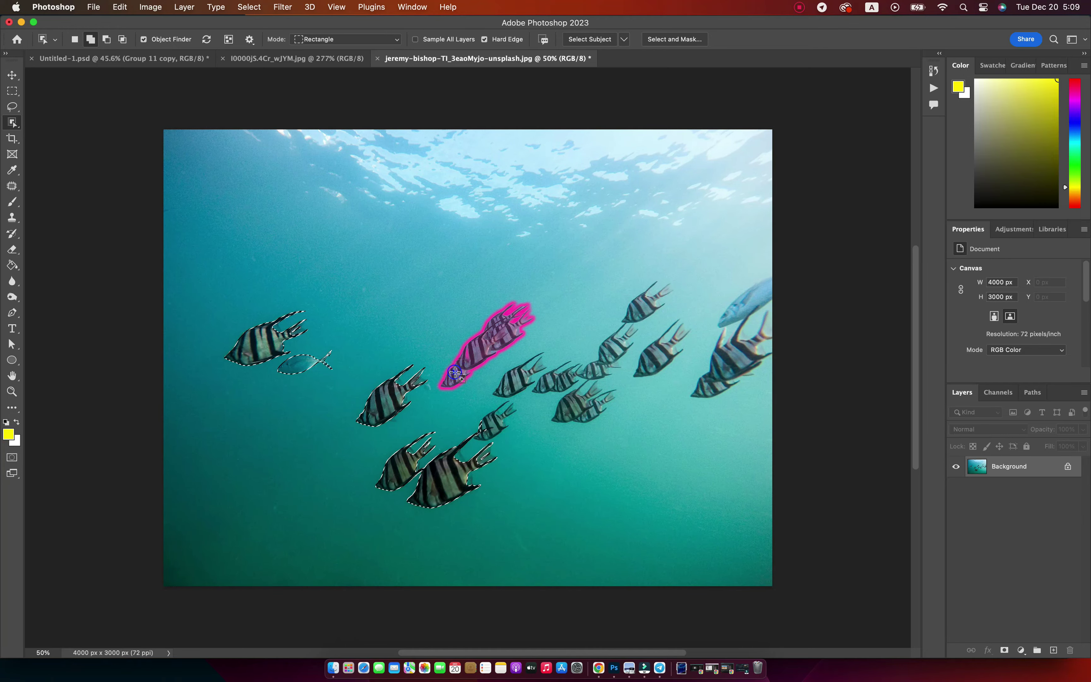
{"action": "left_click", "coordinate": [455, 372], "text": "shift"}
Step: Add the rest of the school to the selection and start Select and Mask
{"action": "left_click", "coordinate": [519, 376], "text": "shift"}
{"action": "left_click", "coordinate": [546, 383], "text": "shift"}
{"action": "left_click", "coordinate": [582, 403], "text": "shift"}
{"action": "left_click", "coordinate": [617, 347], "text": "shift"}
{"action": "left_click", "coordinate": [592, 370], "text": "shift"}
{"action": "left_click", "coordinate": [663, 368], "text": "shift"}
{"action": "left_click", "coordinate": [663, 40]}
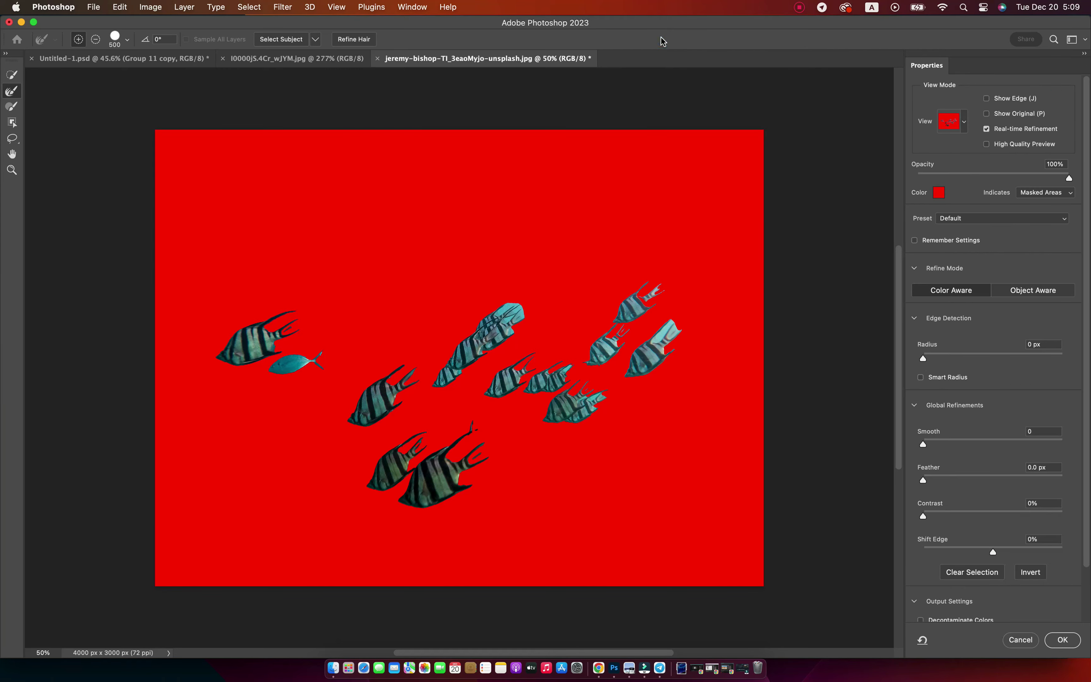
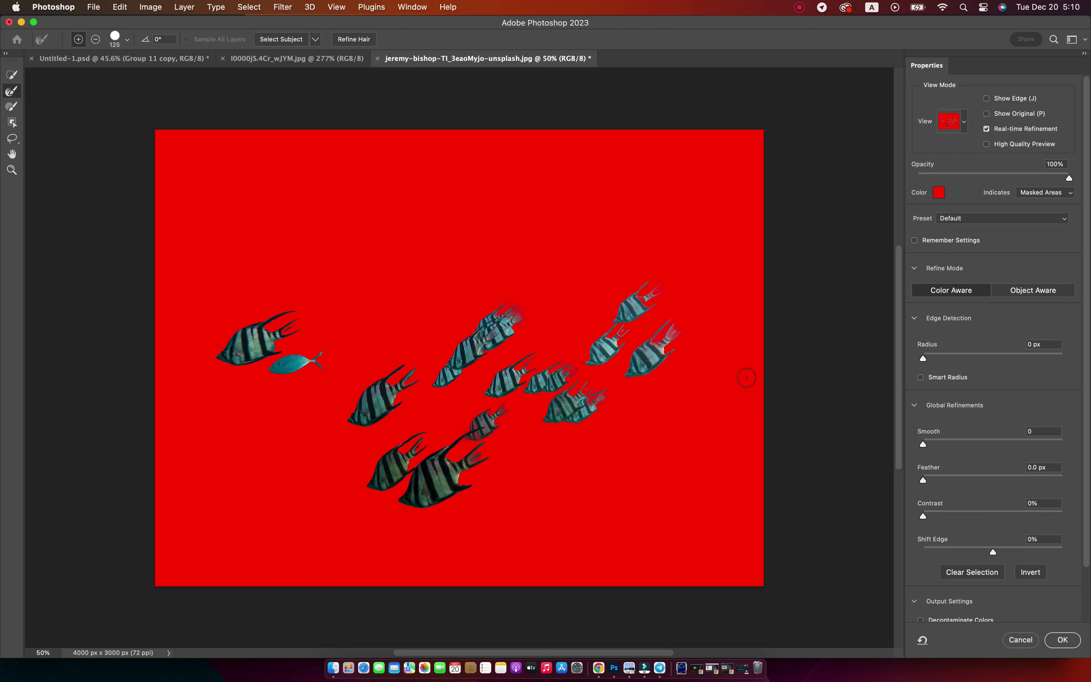
Step: Confirm the refined fish cutout and convert Layer 8 to a Smart Object
{"action": "key", "text": "Return"}
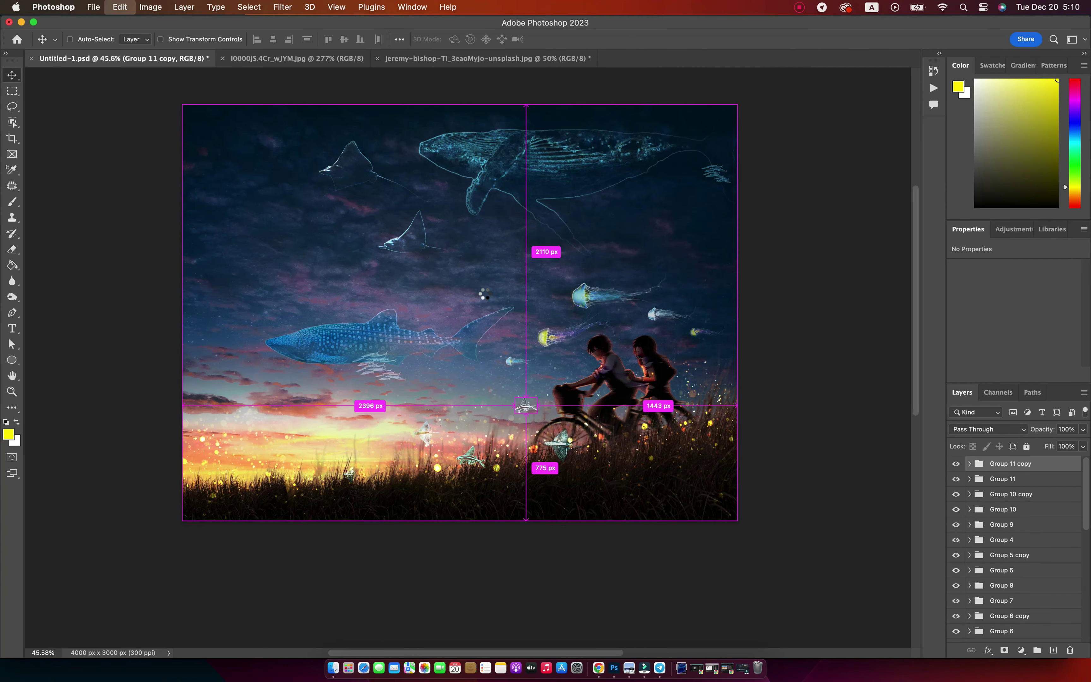
{"action": "right_click", "coordinate": [968, 471]}
{"action": "left_click", "coordinate": [920, 222]}
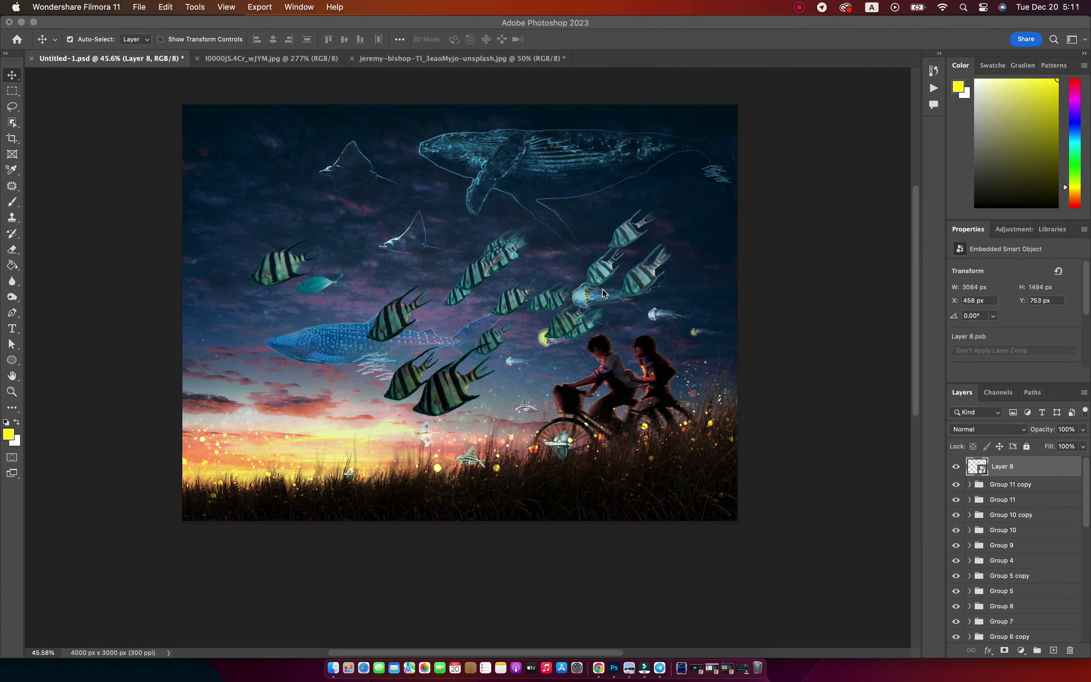
Step: Scale the fish to about 596 × 285 px, tilted 12°, and place them beside the whale
{"action": "key", "text": "super+t"}
{"action": "mouse_move", "coordinate": [243, 207]}
{"action": "left_mouse_down"}
{"action": "mouse_move", "coordinate": [447, 293]}
{"action": "mouse_move", "coordinate": [519, 343]}
{"action": "left_mouse_up"}
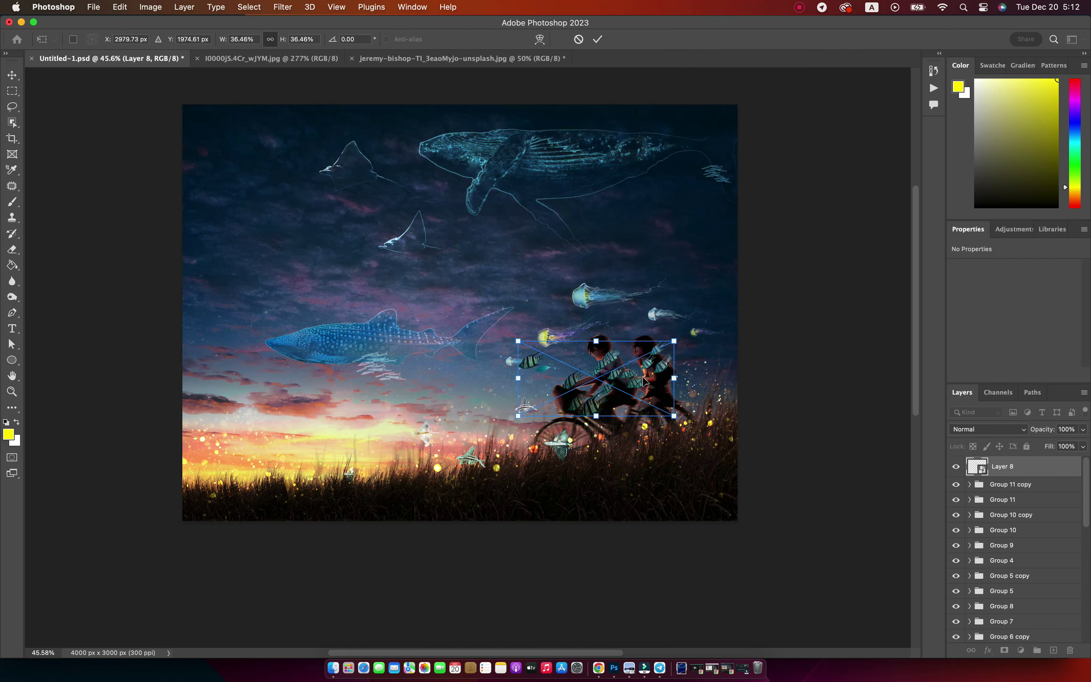
{"action": "left_click_drag", "start_coordinate": [645, 380], "coordinate": [636, 212]}
{"action": "mouse_move", "coordinate": [669, 248]}
{"action": "left_mouse_down"}
{"action": "mouse_move", "coordinate": [595, 232]}
{"action": "mouse_move", "coordinate": [628, 205]}
{"action": "mouse_move", "coordinate": [655, 246]}
{"action": "mouse_move", "coordinate": [622, 218]}
{"action": "left_mouse_up"}
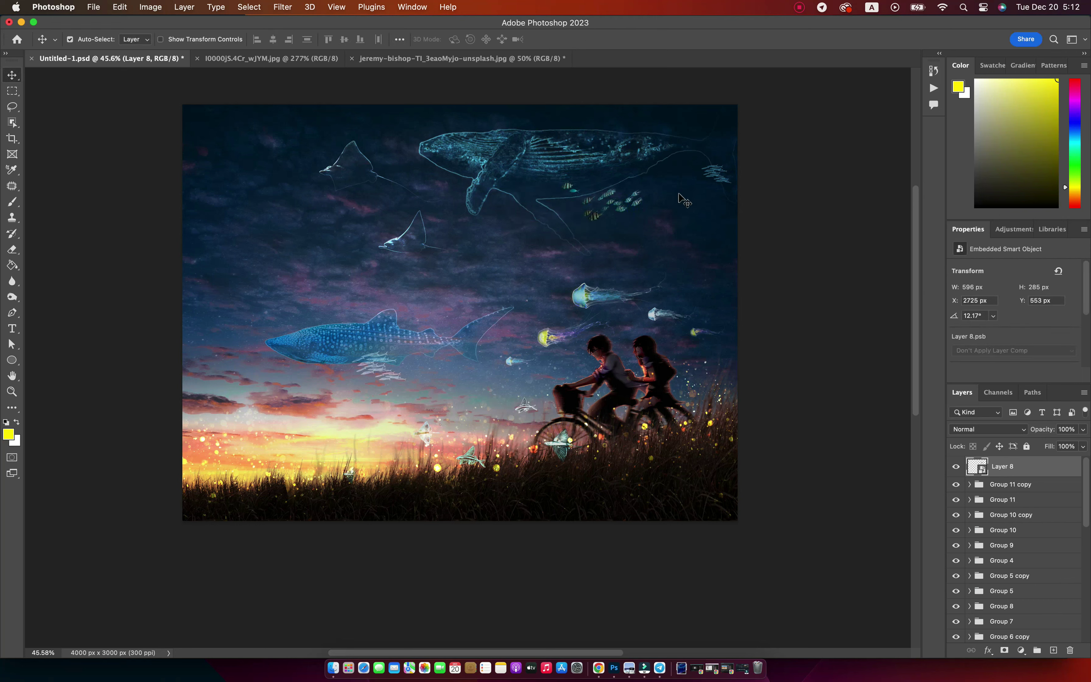
Step: Zoom in on the fish beside the whale and convert them to black and white
{"action": "key", "text": "z"}
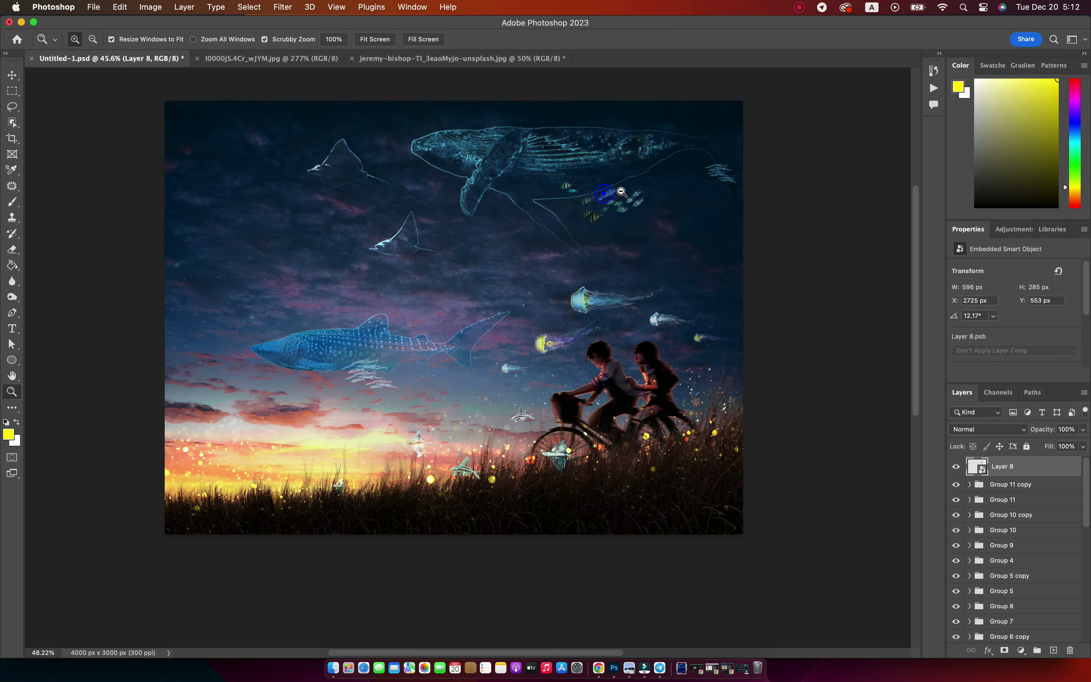
{"action": "left_click", "coordinate": [600, 207]}
{"action": "left_click_drag", "start_coordinate": [620, 371], "coordinate": [599, 320]}
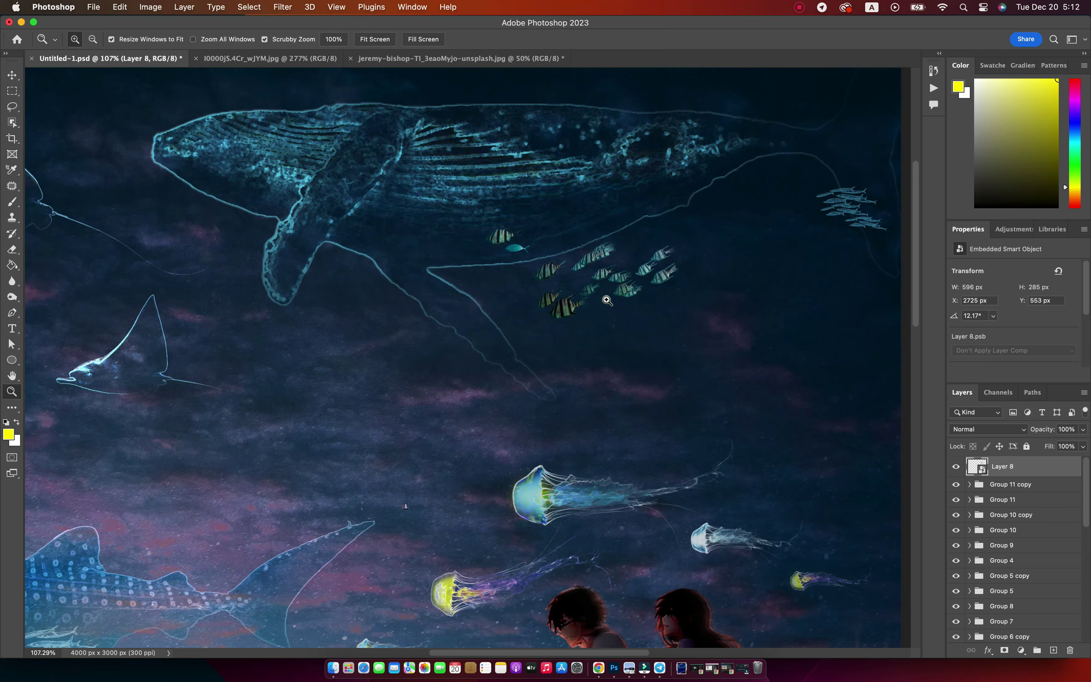
{"action": "key", "text": "v"}
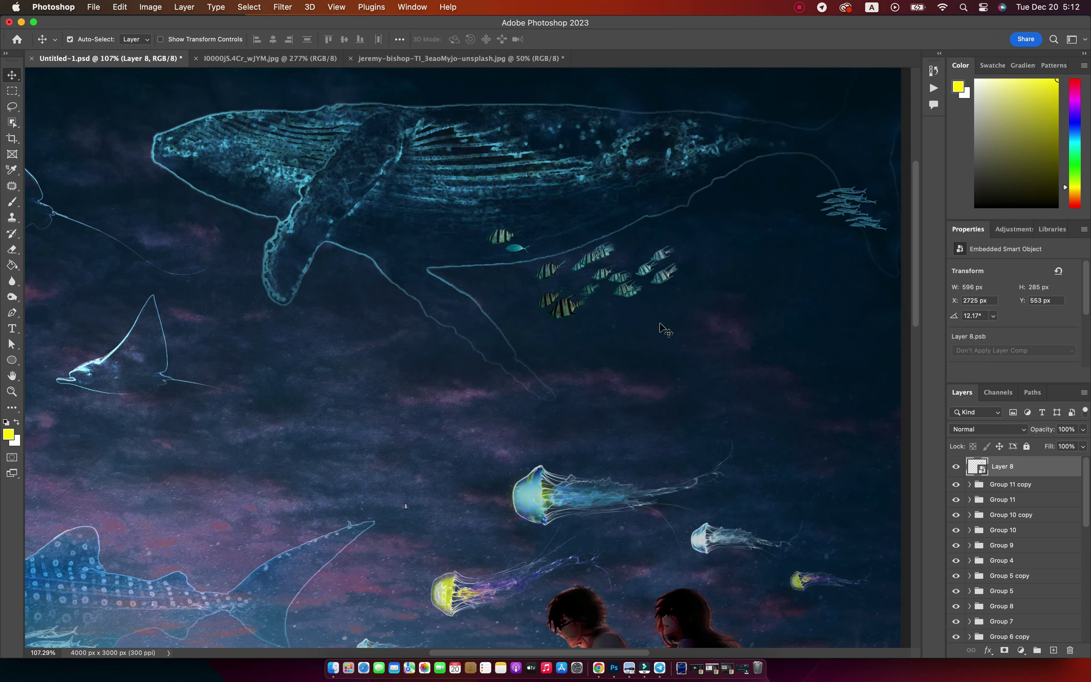
{"action": "key", "text": "ctrl+alt+shift+b"}
{"action": "left_click", "coordinate": [649, 152]}
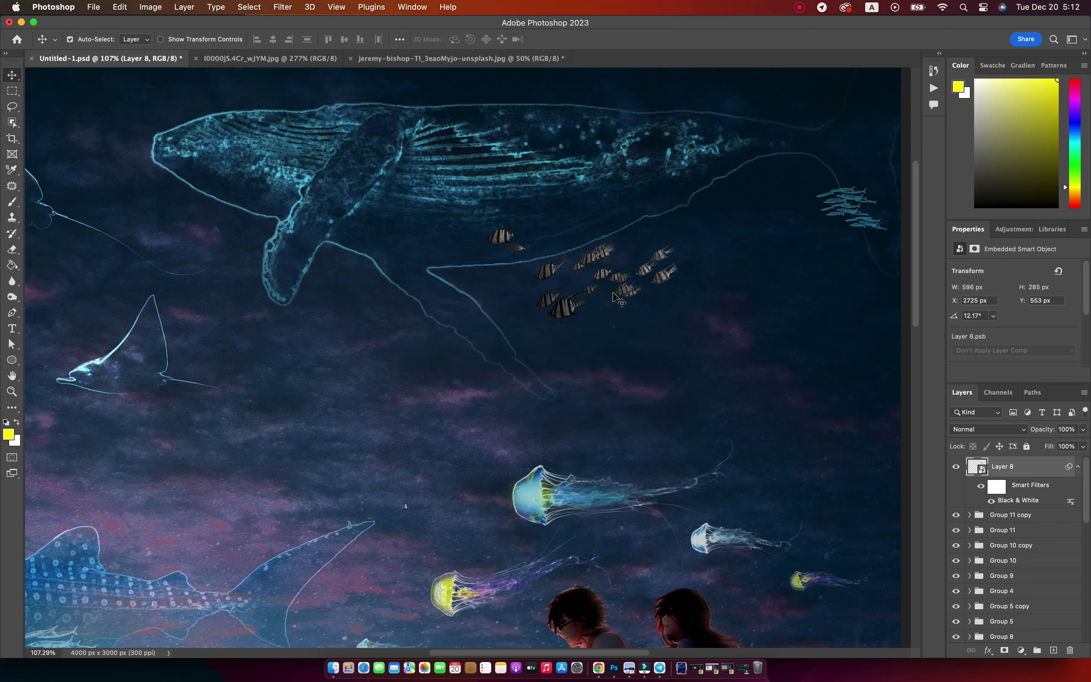
Step: Brighten the fish highlights with a Levels adjustment
{"action": "key", "text": "ctrl+l"}
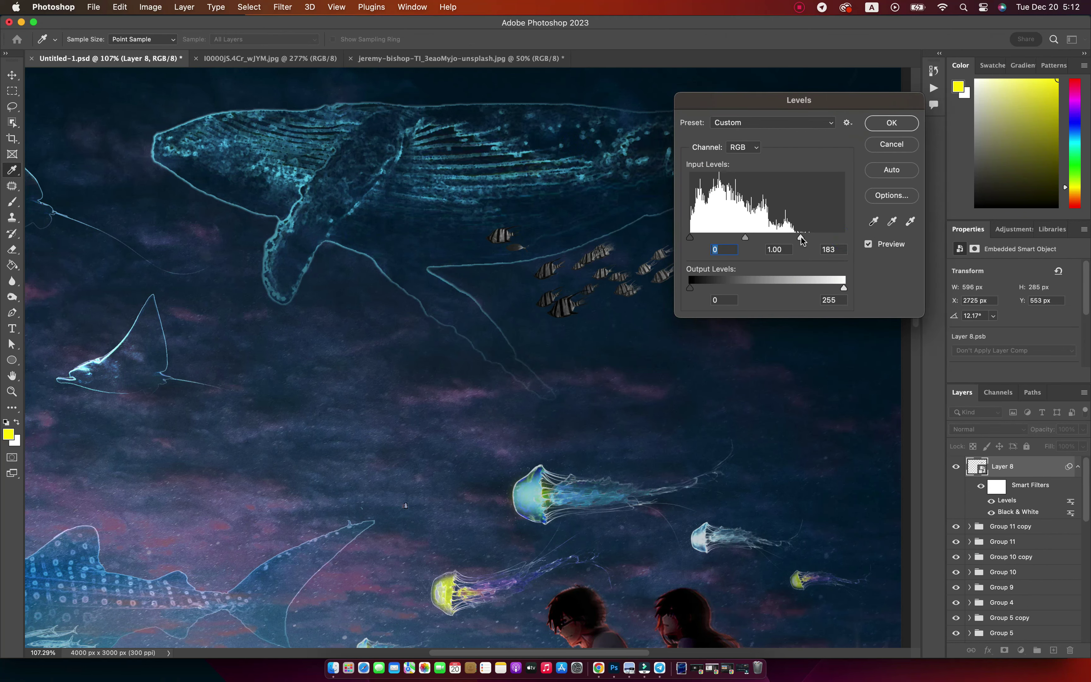
{"action": "left_click_drag", "start_coordinate": [801, 241], "coordinate": [787, 240]}
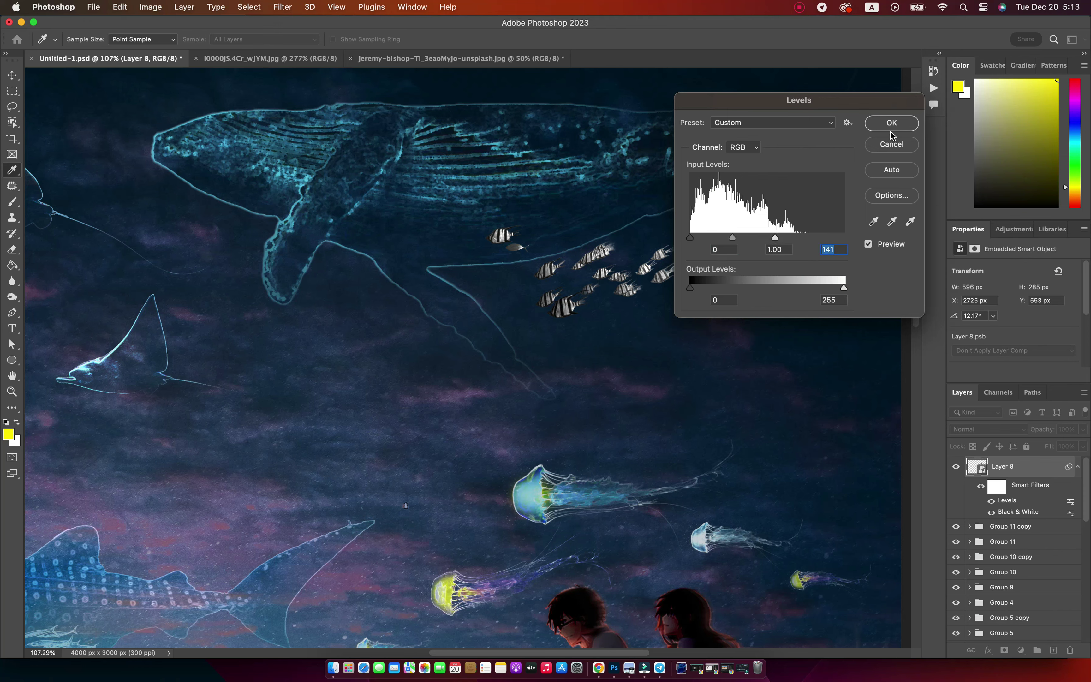
{"action": "left_click", "coordinate": [892, 130]}
{"action": "key", "text": "v"}
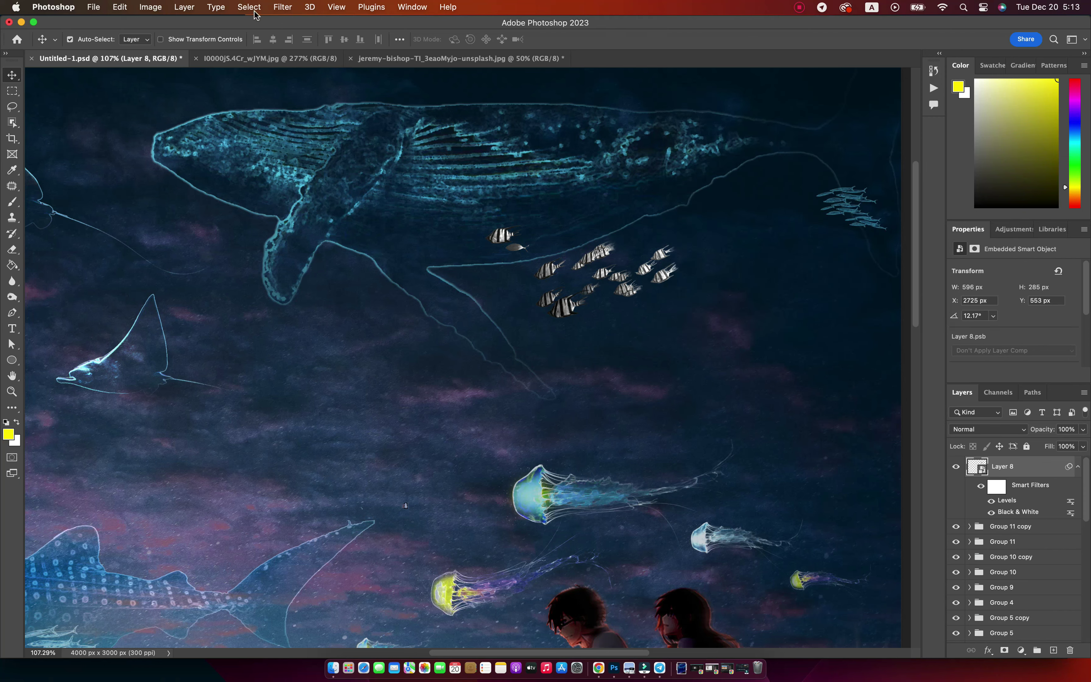
Step: Apply Oil Paint, Find Edges and Invert to turn the fish into white outlines
{"action": "left_click", "coordinate": [283, 6]}
{"action": "left_click", "coordinate": [500, 285]}
{"action": "left_click", "coordinate": [648, 279]}
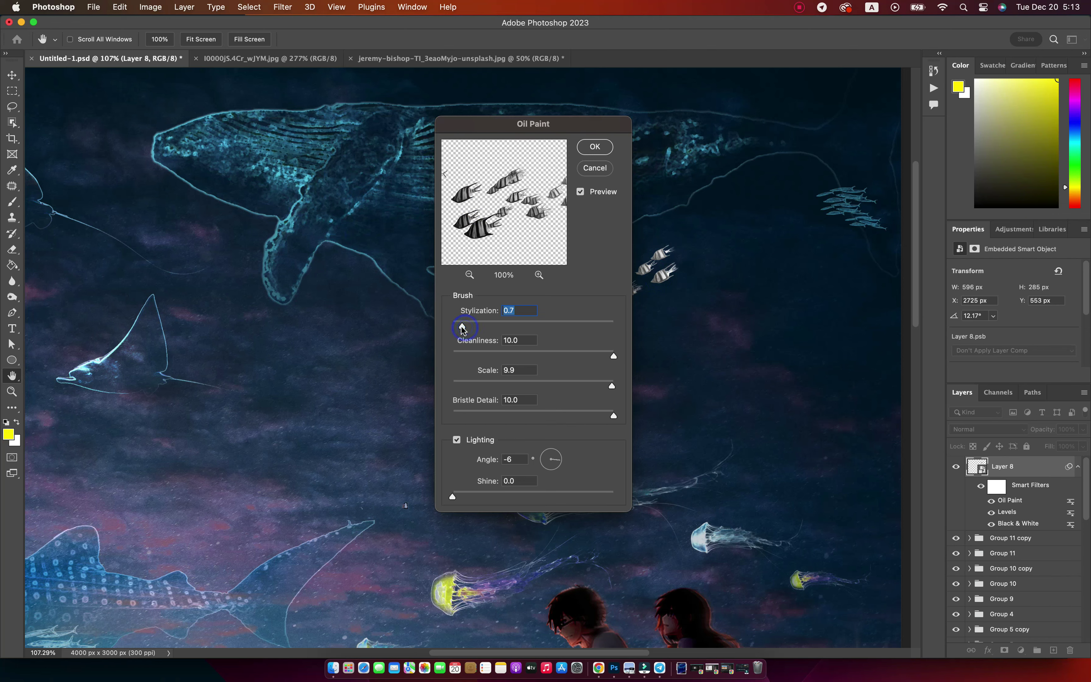
{"action": "key", "text": "Return"}
{"action": "left_click", "coordinate": [283, 7]}
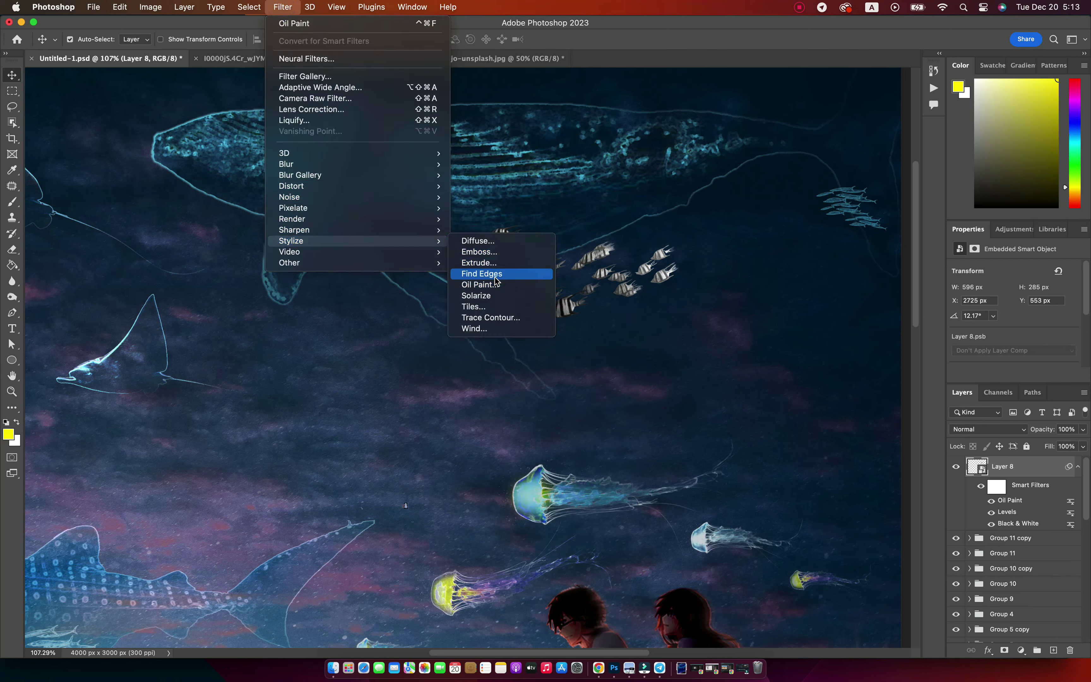
{"action": "left_click", "coordinate": [500, 274]}
{"action": "key", "text": "super+i"}
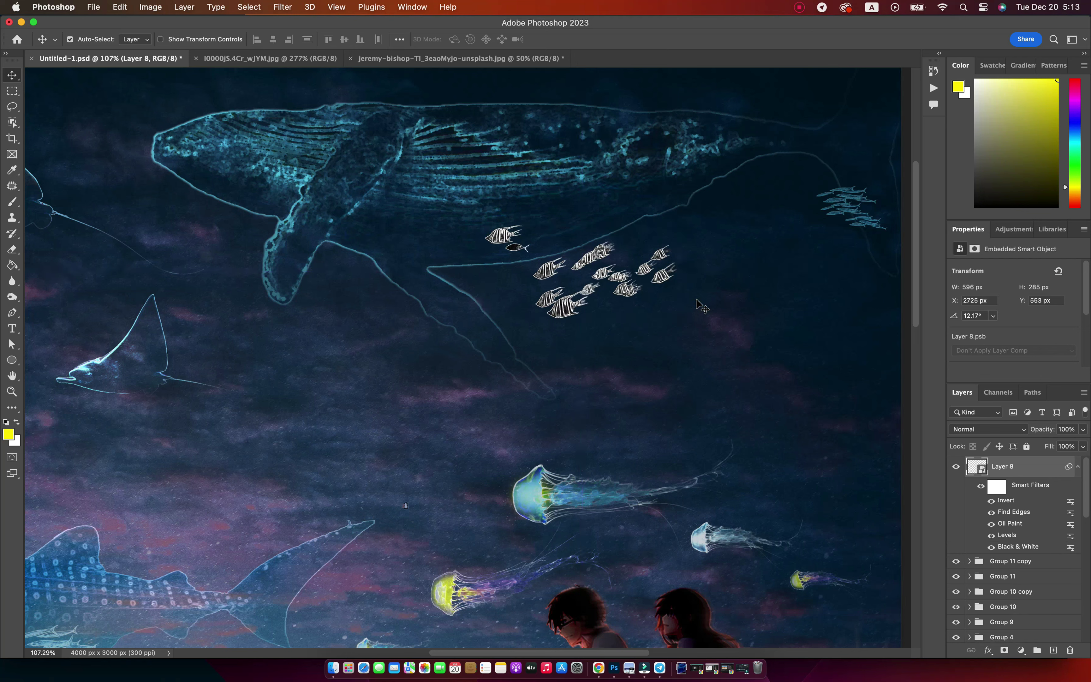
Step: Set the fish layer to Color Dodge with Fill around 59%
{"action": "left_click", "coordinate": [961, 429]}
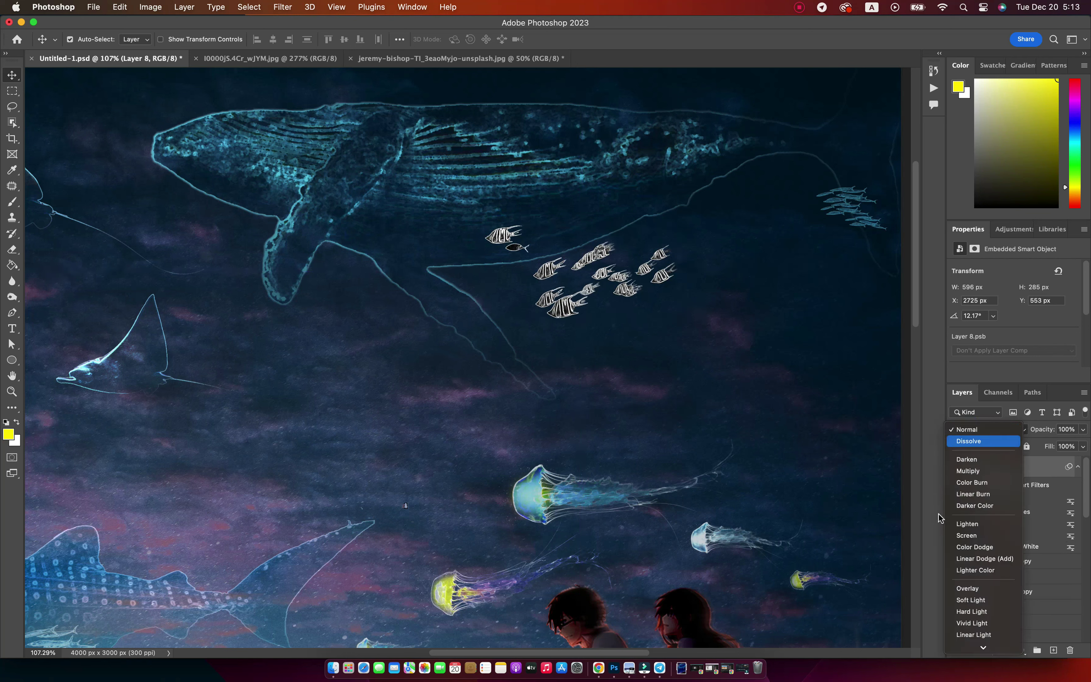
{"action": "left_click", "coordinate": [989, 546]}
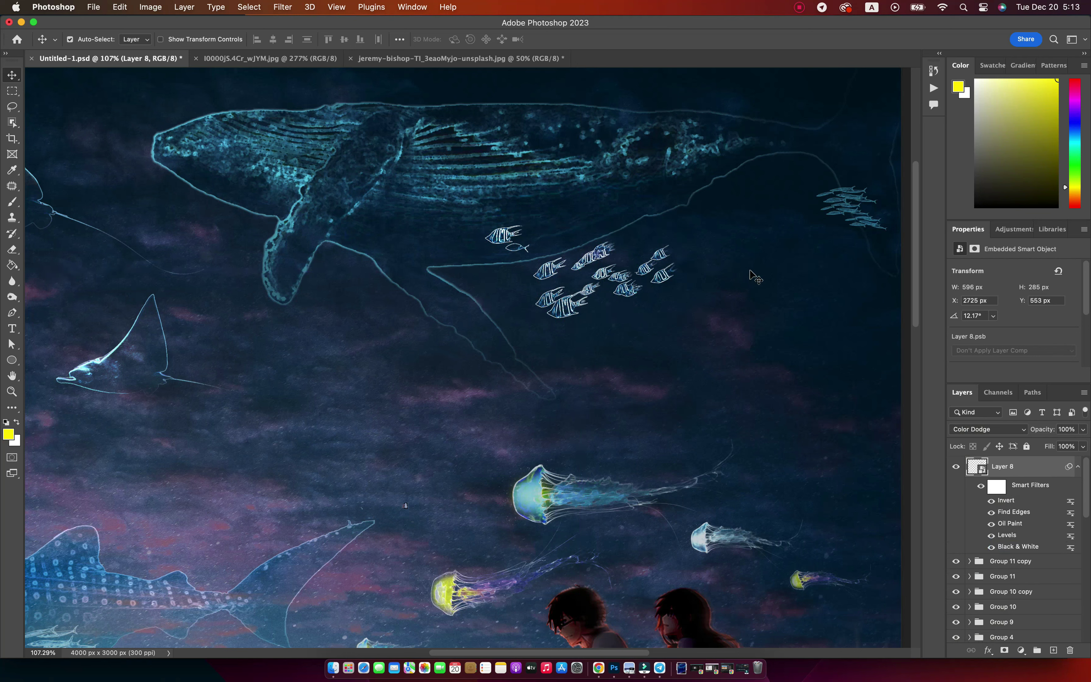
{"action": "type", "text": "59"}
{"action": "key", "text": "Return"}
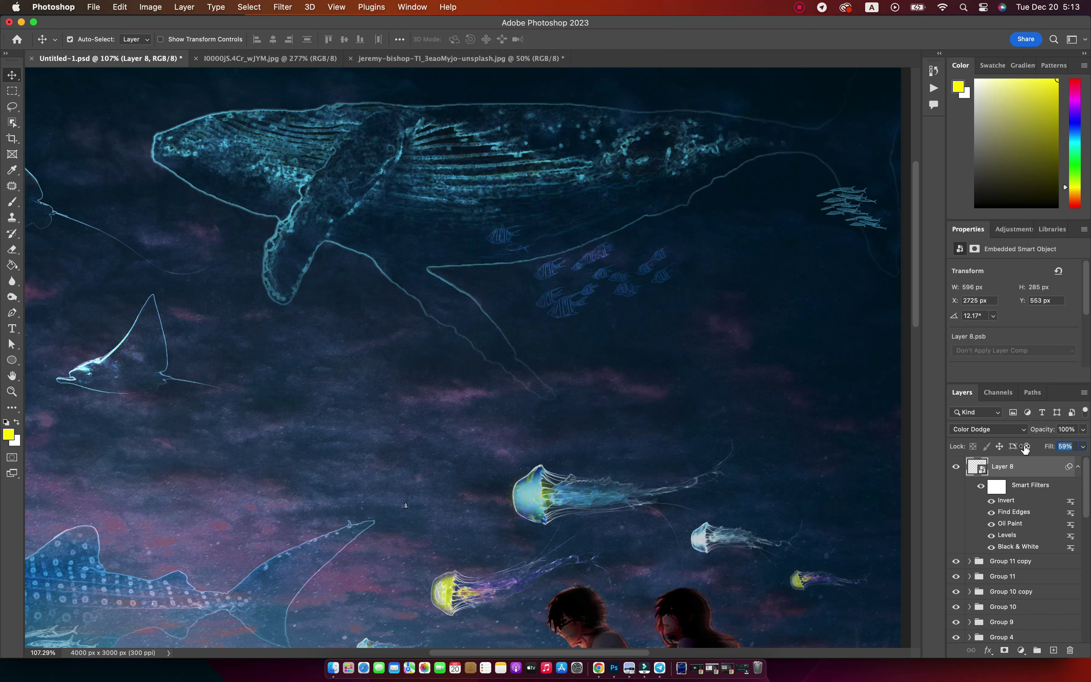
{"action": "left_click_drag", "start_coordinate": [1032, 446], "coordinate": [1035, 443]}
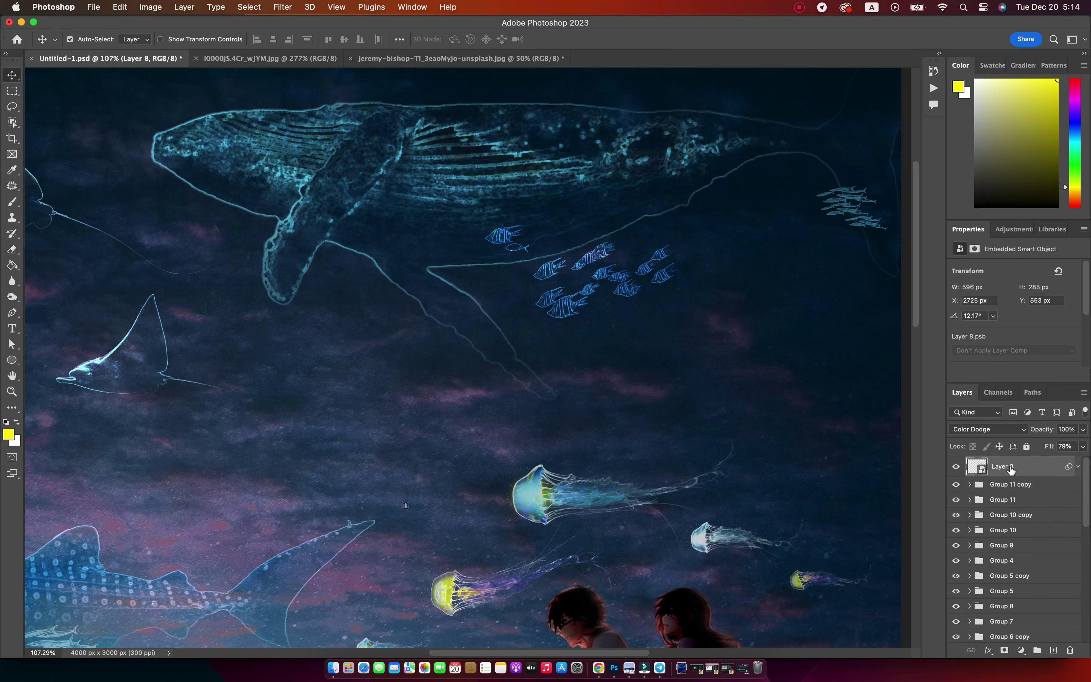
Step: Duplicate the fish layer as Linear Dodge (Add) with lower fill, and lower the original's opacity
{"action": "key", "text": "super+j"}
{"action": "left_click", "coordinate": [988, 429]}
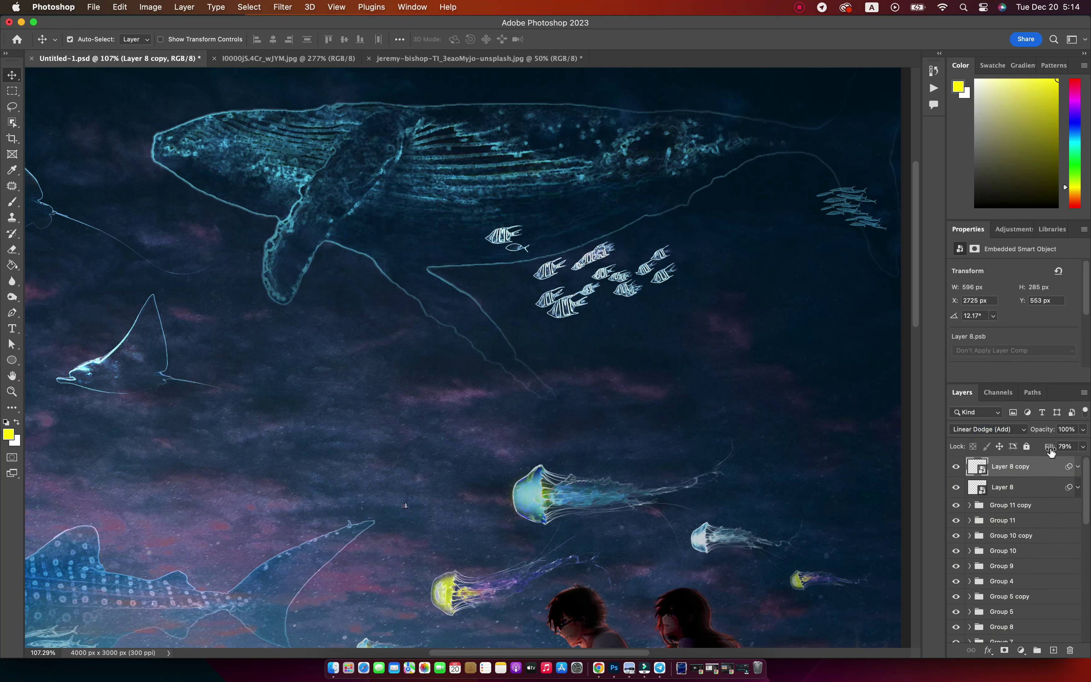
{"action": "mouse_move", "coordinate": [1051, 446]}
{"action": "left_mouse_down"}
{"action": "mouse_move", "coordinate": [1022, 446]}
{"action": "mouse_move", "coordinate": [1051, 451]}
{"action": "left_mouse_up"}
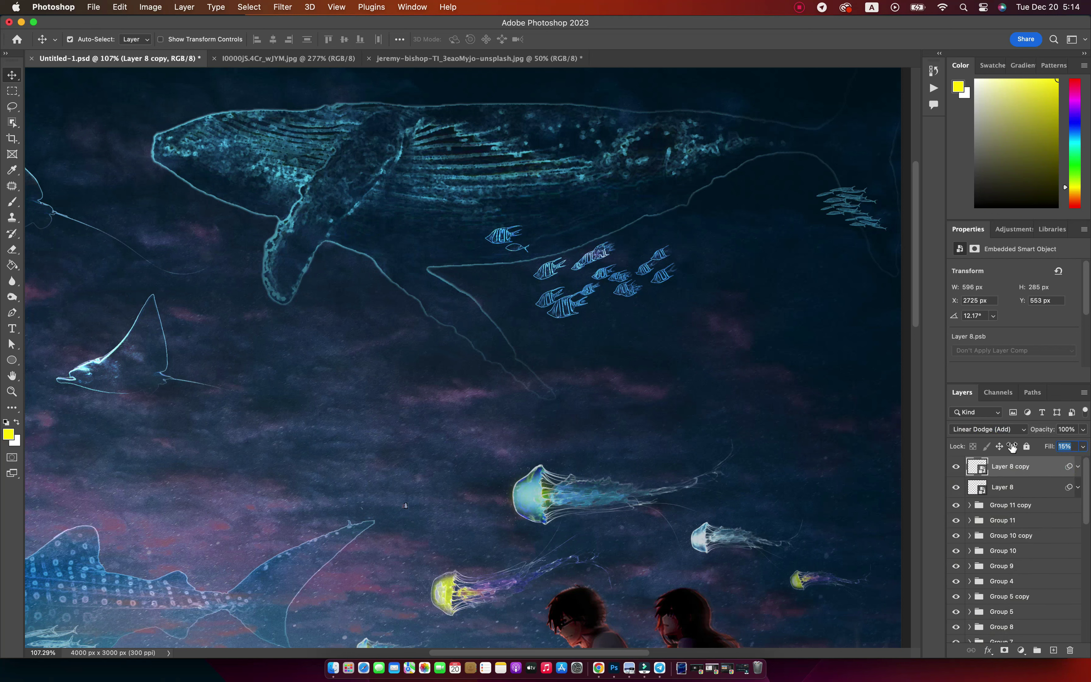
{"action": "key", "text": "alt+bracketleft"}
{"action": "left_click_drag", "start_coordinate": [1046, 433], "coordinate": [1033, 434]}
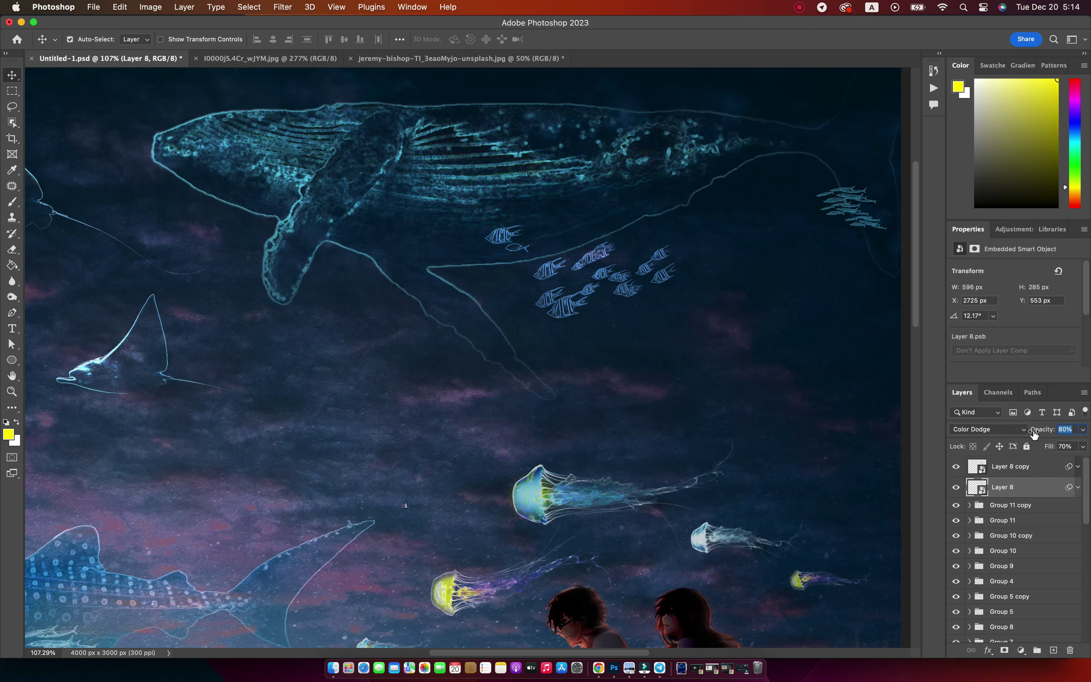
{"action": "key", "text": "alt+bracketright"}
{"action": "key", "text": "z"}
{"action": "left_click_drag", "start_coordinate": [624, 292], "coordinate": [658, 271]}
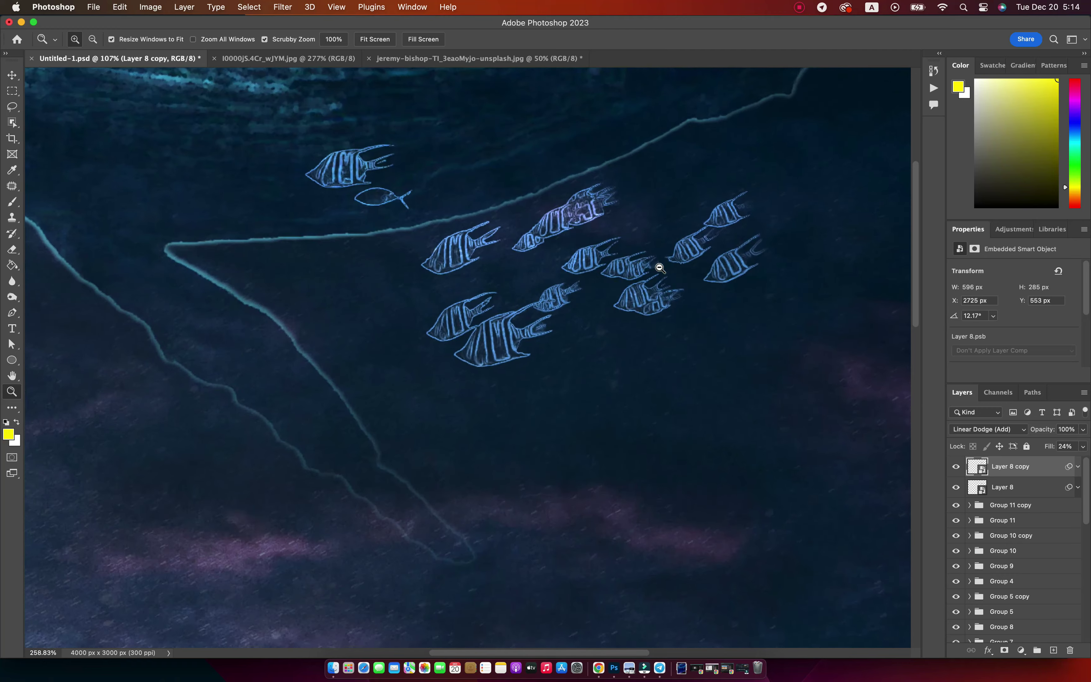
Step: Add a layer mask to the fish copy and set a smaller black brush at 32% opacity
{"action": "left_click", "coordinate": [956, 469]}
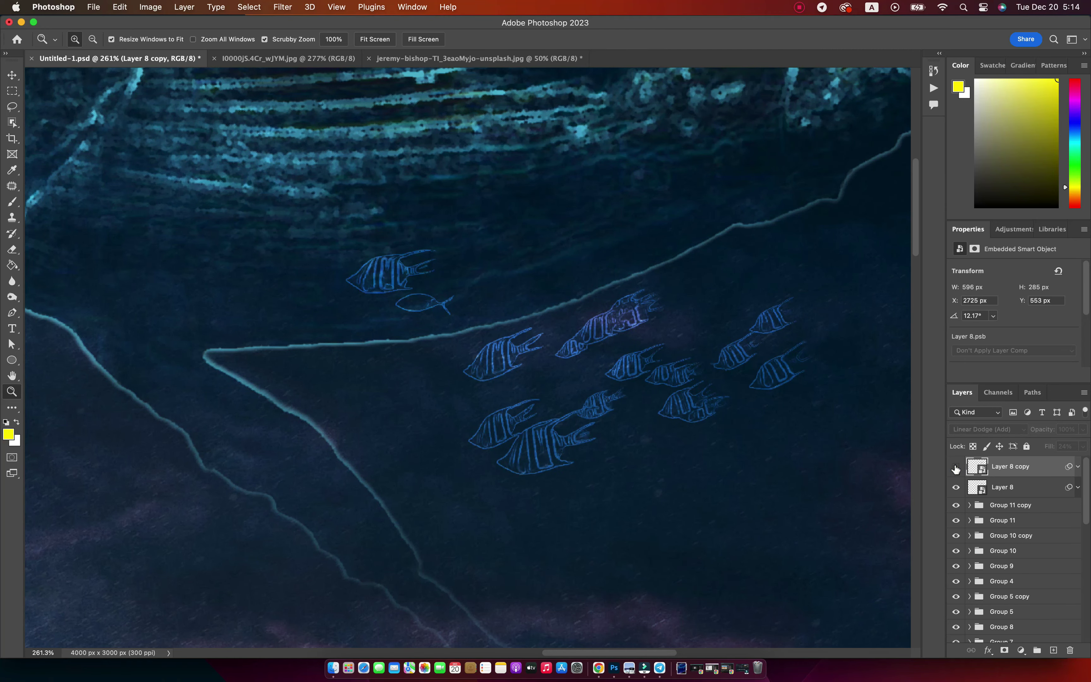
{"action": "left_click", "coordinate": [1004, 650]}
{"action": "key", "text": "b"}
{"action": "key", "text": "bracketleft"}
{"action": "key", "text": "bracketleft"}
{"action": "key", "text": "bracketleft"}
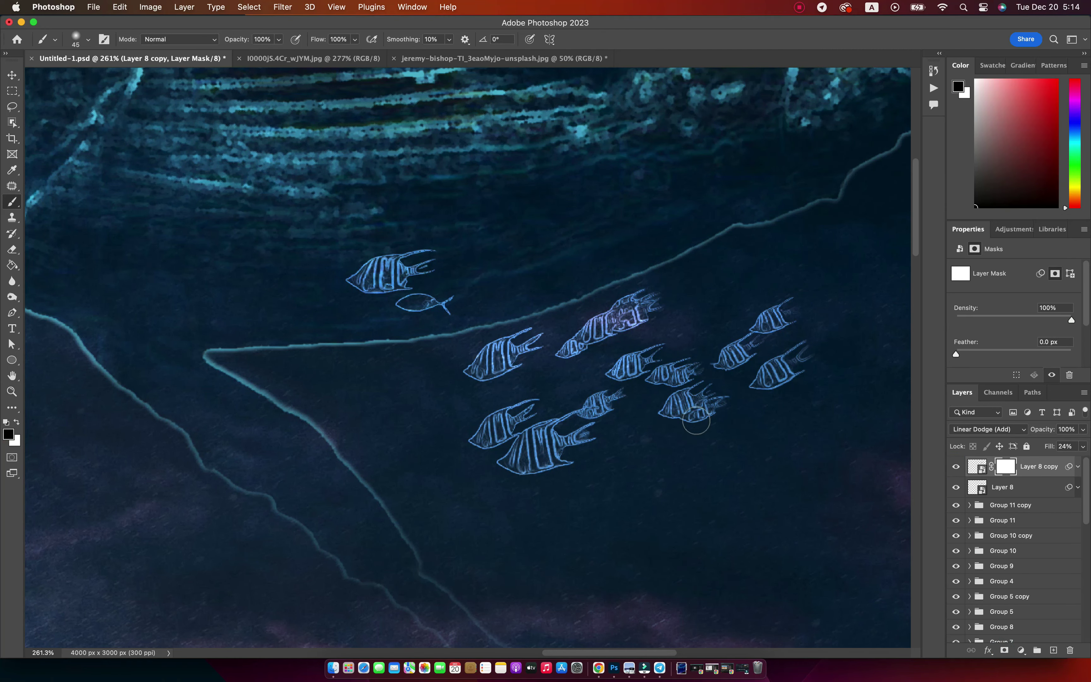
{"action": "left_click_drag", "start_coordinate": [239, 41], "coordinate": [197, 55]}
Step: Brush over parts of several fish on the mask to soften their glow, then zoom out
{"action": "left_click_drag", "start_coordinate": [536, 478], "coordinate": [625, 427]}
{"action": "left_click_drag", "start_coordinate": [502, 434], "coordinate": [533, 416]}
{"action": "mouse_move", "coordinate": [775, 391]}
{"action": "left_mouse_down"}
{"action": "mouse_move", "coordinate": [796, 366]}
{"action": "mouse_move", "coordinate": [790, 317]}
{"action": "left_mouse_up"}
{"action": "left_click_drag", "start_coordinate": [532, 345], "coordinate": [517, 367]}
{"action": "left_click_drag", "start_coordinate": [358, 290], "coordinate": [415, 315]}
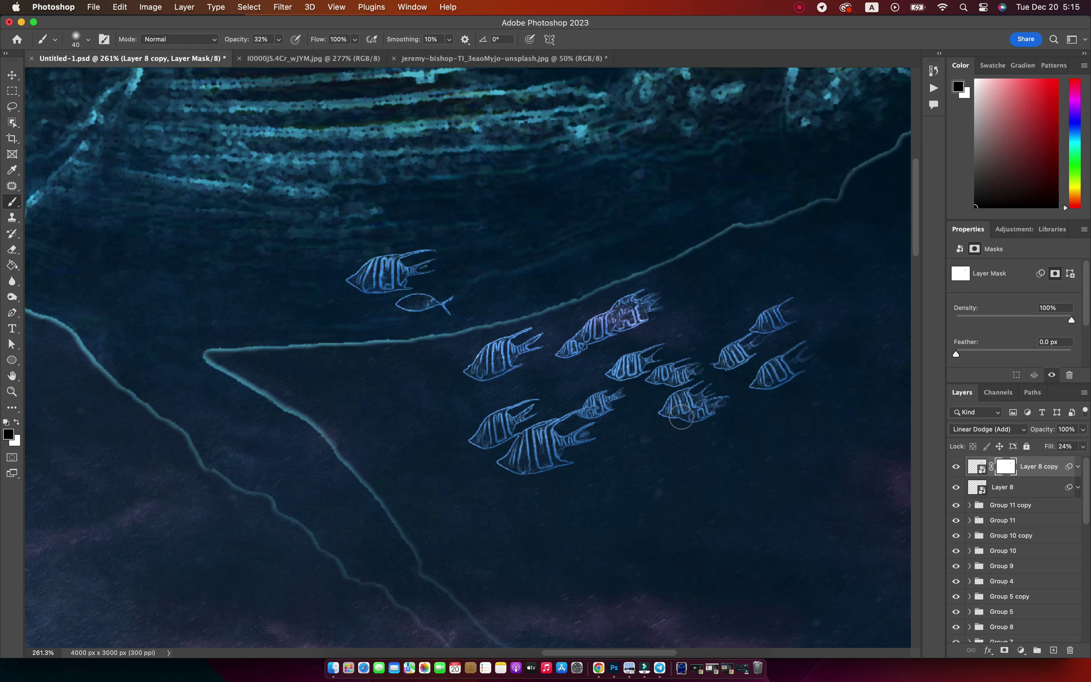
{"action": "left_click_drag", "start_coordinate": [636, 323], "coordinate": [629, 322]}
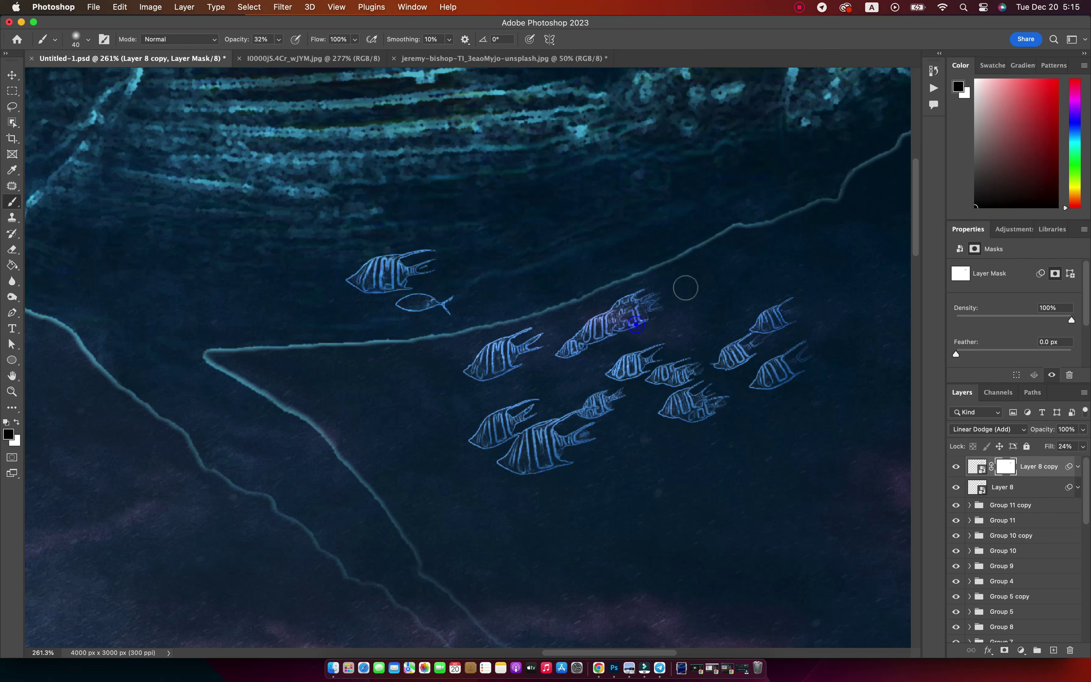
{"action": "key", "text": "z"}
{"action": "left_click_drag", "start_coordinate": [726, 378], "coordinate": [608, 421]}
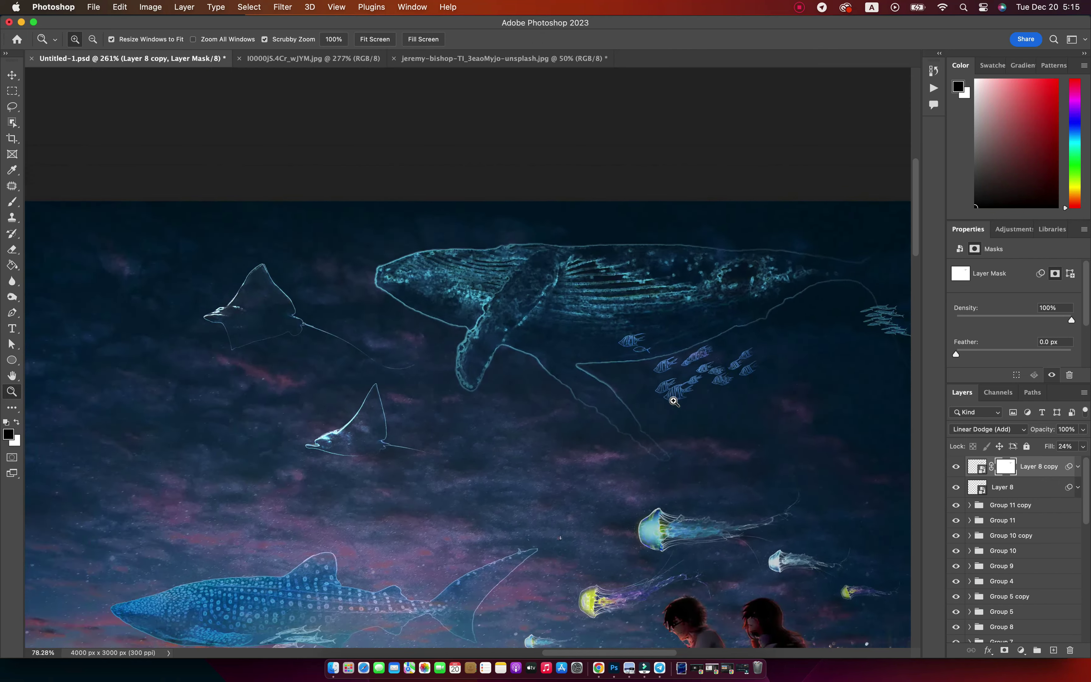
{"action": "scroll", "coordinate": [608, 421], "scroll_direction": "down", "scroll_amount": 5}
{"action": "scroll", "coordinate": [608, 421], "scroll_direction": "right", "scroll_amount": 3}
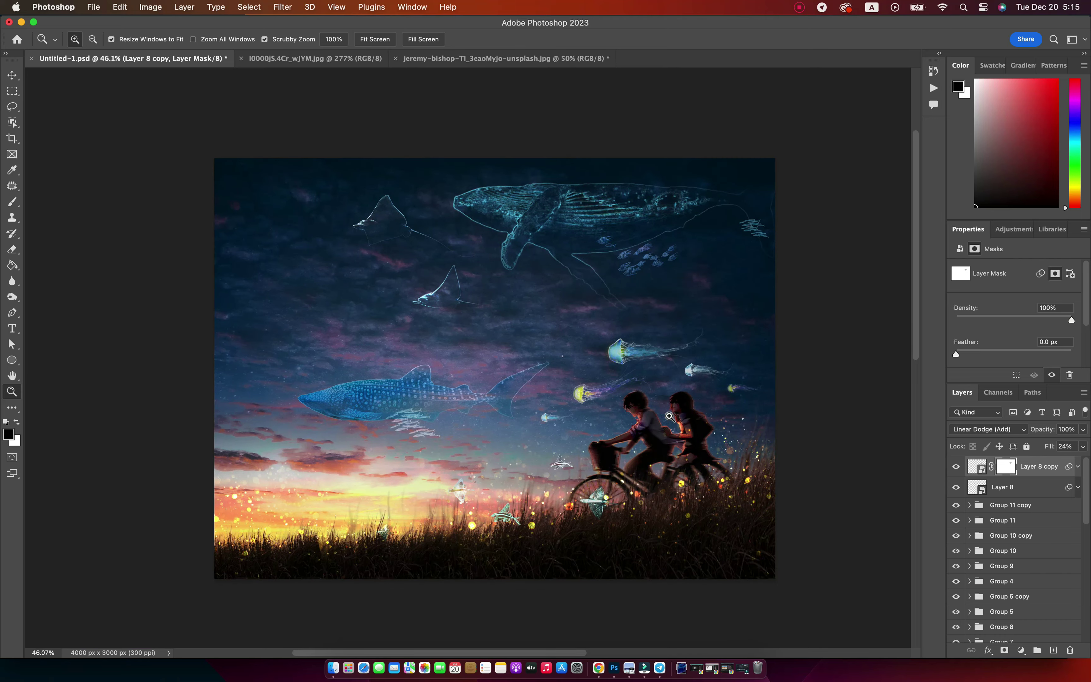
Step: Group the two fish layers, scale the group to about 89% and move it beside the whale
{"action": "key", "text": "v"}
{"action": "left_click", "coordinate": [1018, 487]}
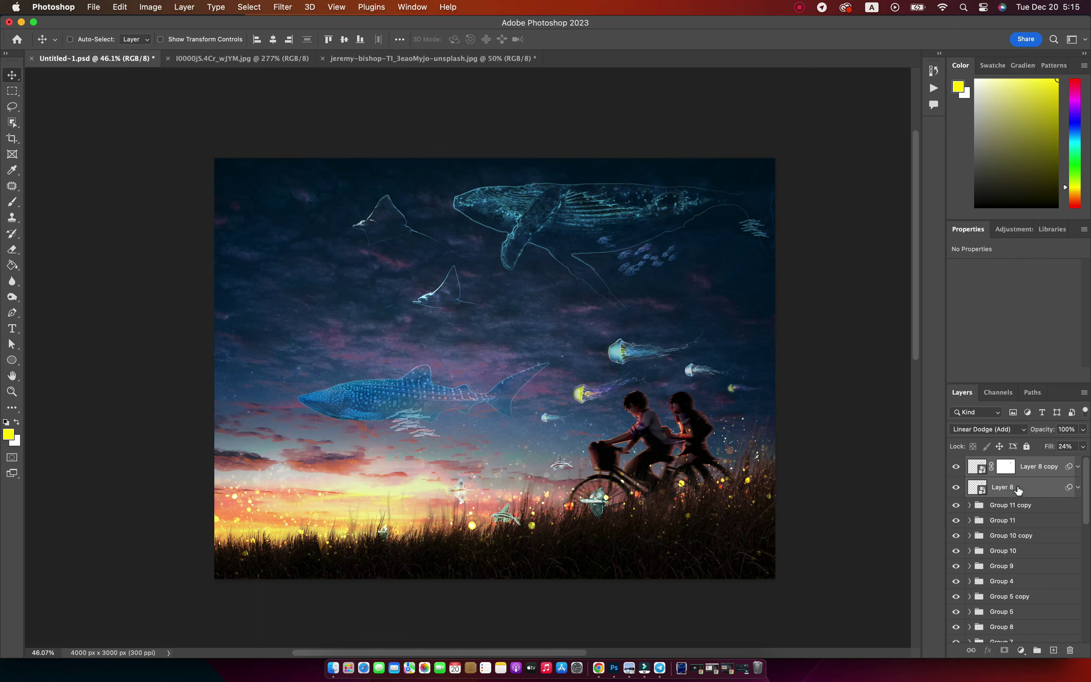
{"action": "key", "text": "super+g"}
{"action": "key", "text": "super+t"}
{"action": "left_click_drag", "start_coordinate": [683, 280], "coordinate": [672, 272]}
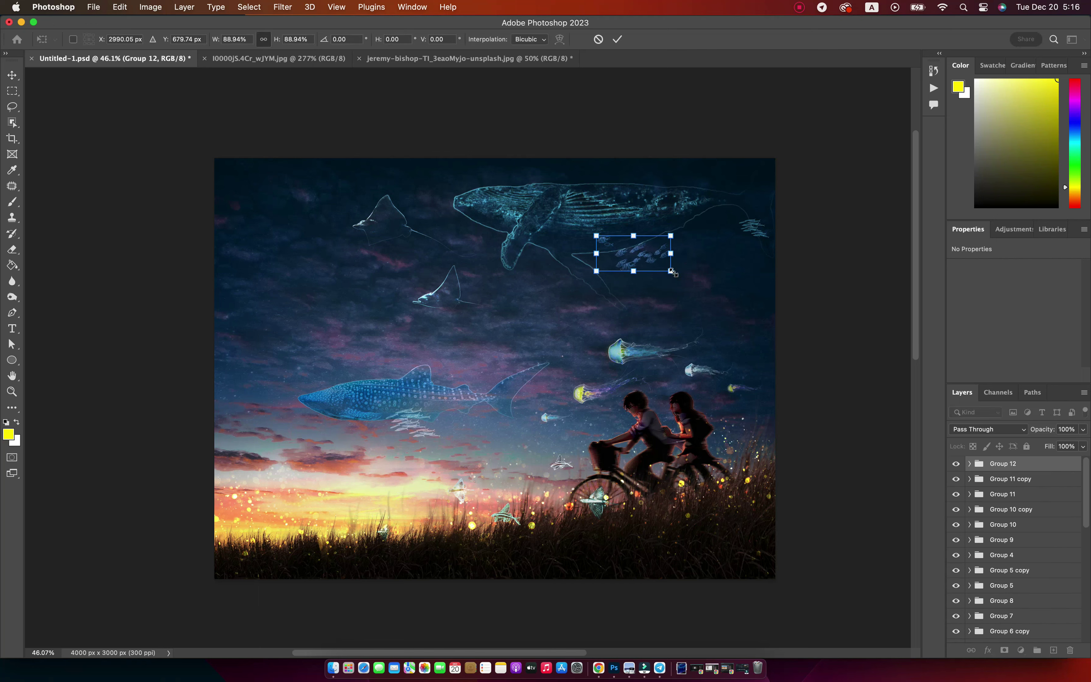
{"action": "key", "text": "Return"}
{"action": "key", "text": "super+t"}
{"action": "mouse_move", "coordinate": [649, 259]}
{"action": "left_mouse_down"}
{"action": "mouse_move", "coordinate": [664, 251]}
{"action": "mouse_move", "coordinate": [673, 262]}
{"action": "left_mouse_up"}
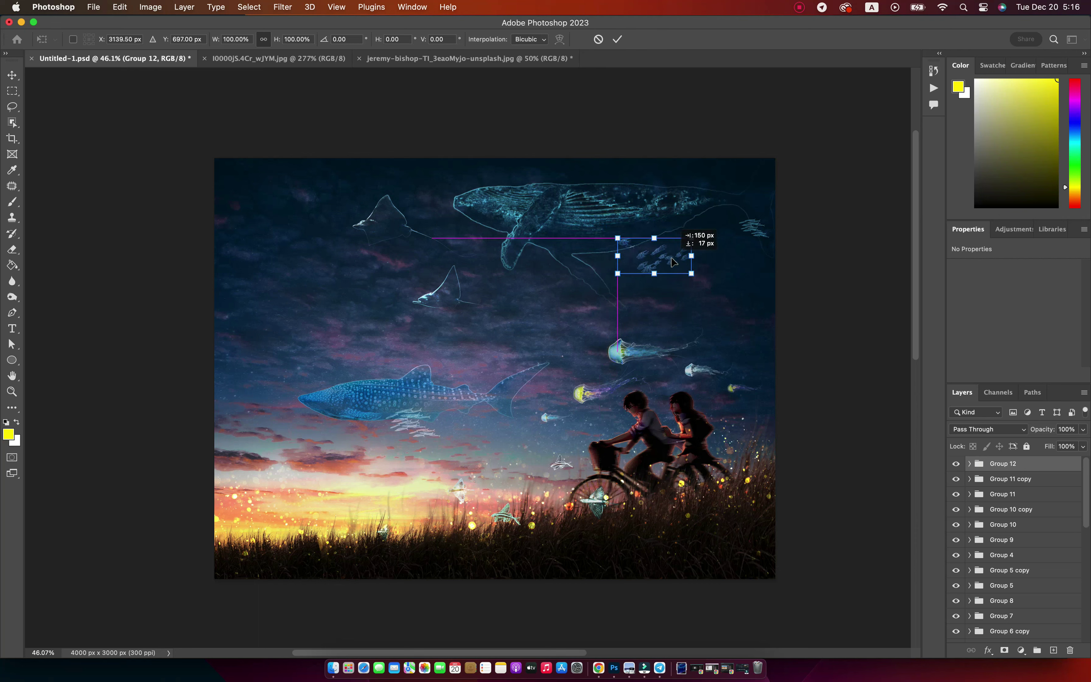
{"action": "key", "text": "Return"}
Step: Duplicate the fish school group, move it down near the cyclists and scale it to about 82%
{"action": "left_click_drag", "start_coordinate": [1005, 466], "coordinate": [1053, 650]}
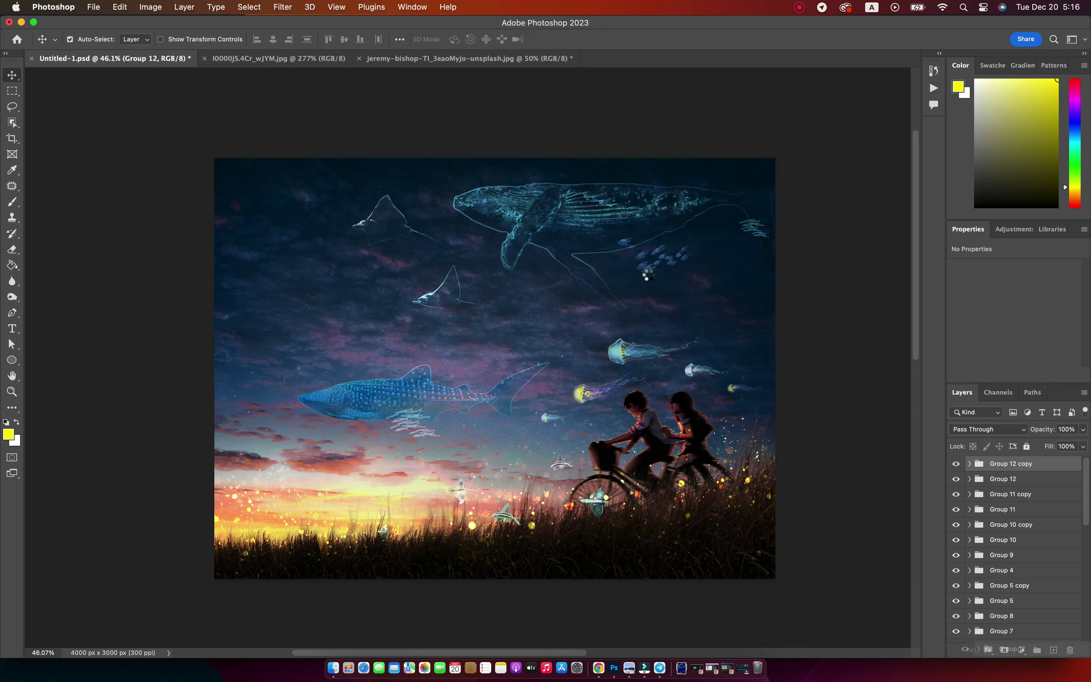
{"action": "key", "text": "ctrl+t"}
{"action": "mouse_move", "coordinate": [703, 244]}
{"action": "left_mouse_down"}
{"action": "mouse_move", "coordinate": [345, 334]}
{"action": "mouse_move", "coordinate": [757, 424]}
{"action": "mouse_move", "coordinate": [758, 435]}
{"action": "left_mouse_up"}
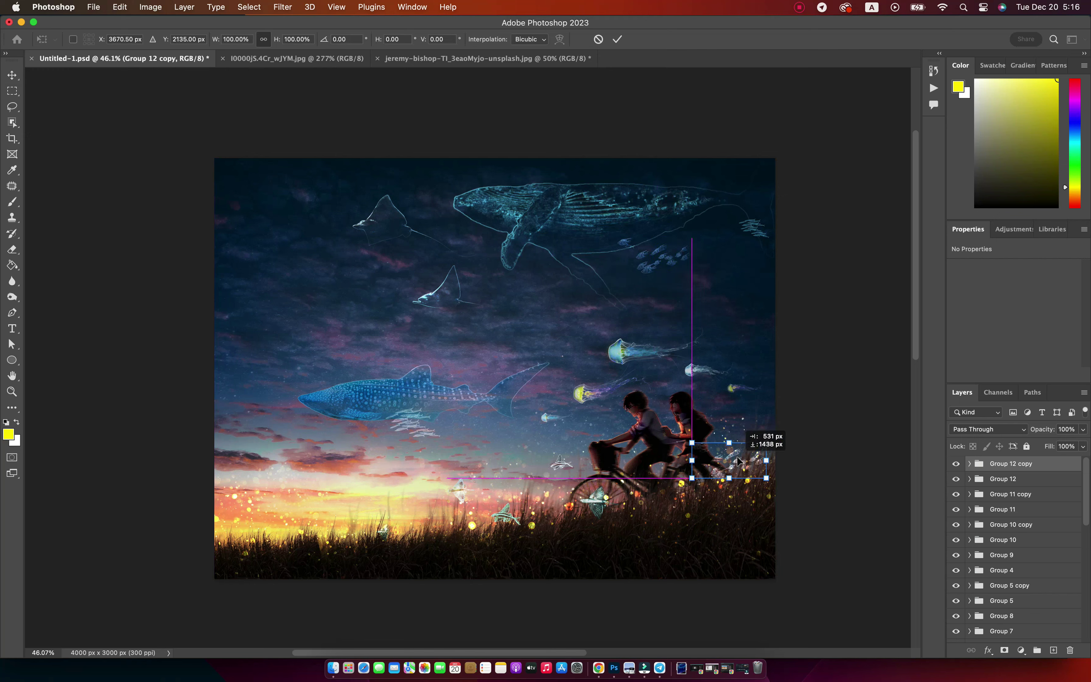
{"action": "left_click_drag", "start_coordinate": [715, 431], "coordinate": [723, 430]}
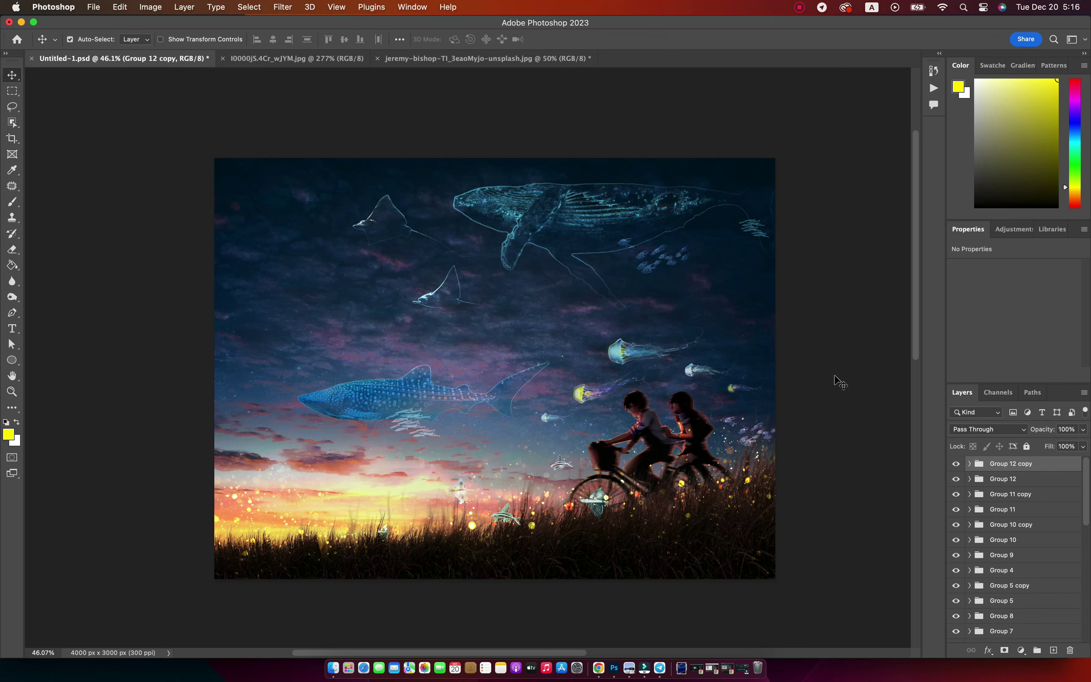
{"action": "key", "text": "z"}
{"action": "mouse_move", "coordinate": [667, 452]}
{"action": "left_mouse_down"}
{"action": "mouse_move", "coordinate": [693, 447]}
{"action": "mouse_move", "coordinate": [356, 344]}
{"action": "left_mouse_up"}
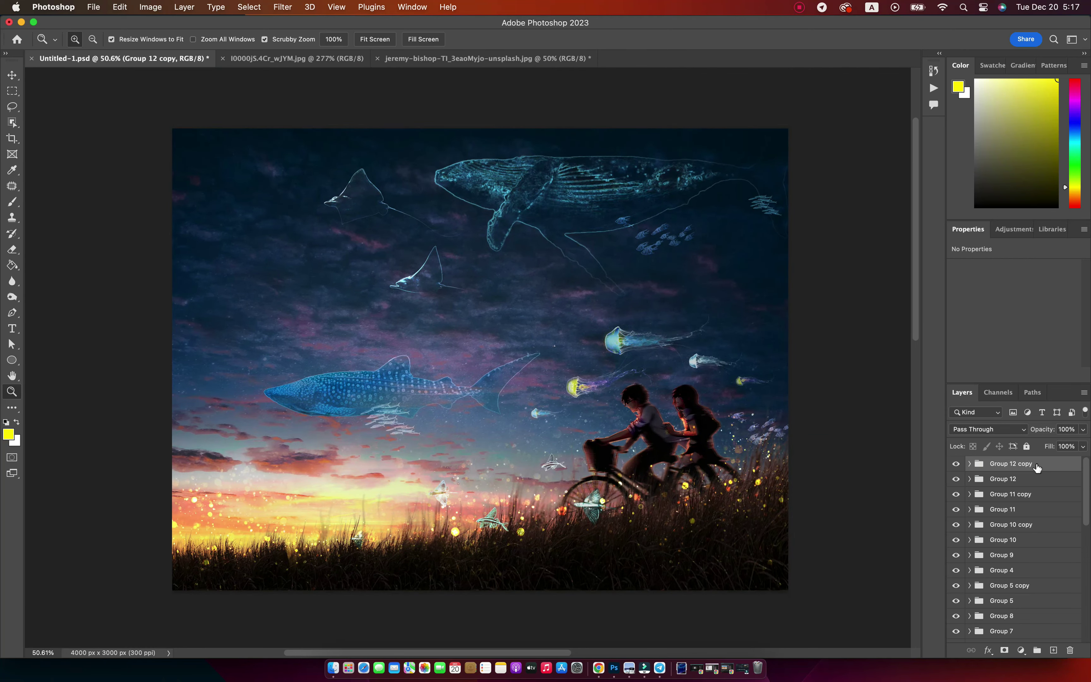
Step: Gather all the sea-creature groups into one group named Fish
{"action": "left_click", "coordinate": [13, 75]}
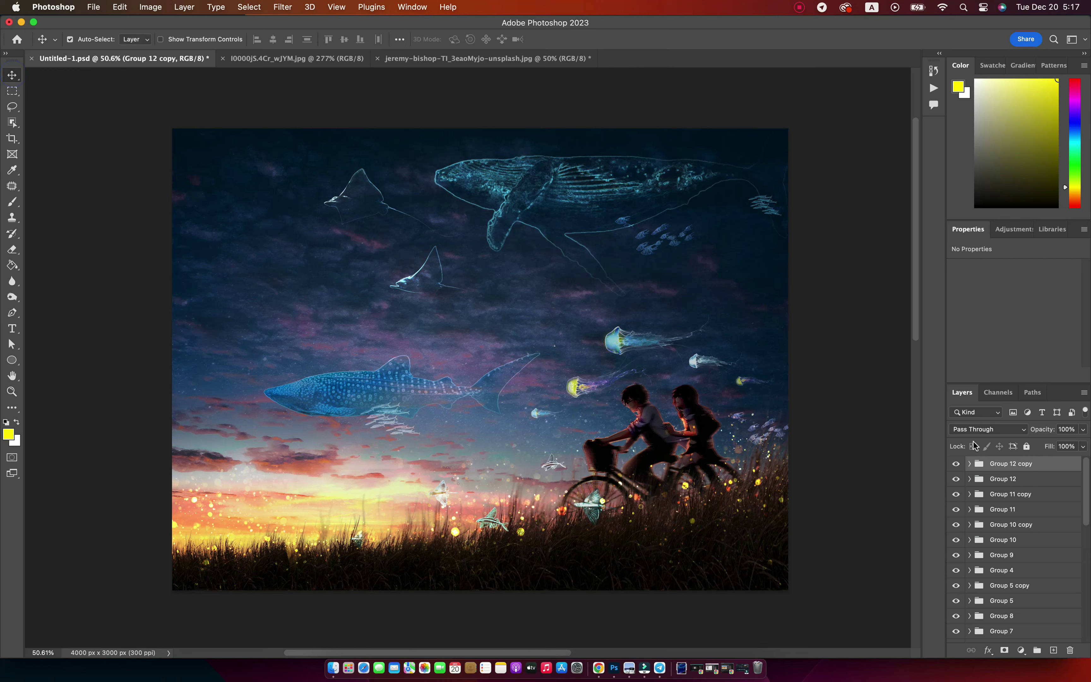
{"action": "scroll", "coordinate": [1003, 562], "scroll_direction": "down", "scroll_amount": 5}
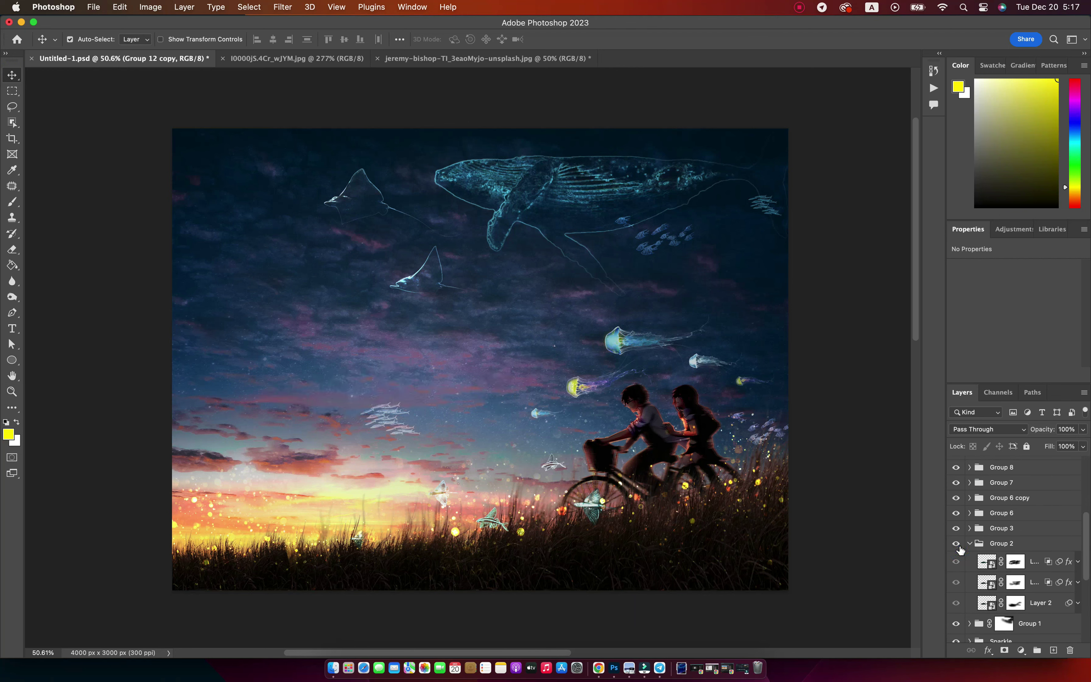
{"action": "left_click", "coordinate": [974, 544], "text": "shift"}
{"action": "left_click", "coordinate": [970, 544]}
{"action": "scroll", "coordinate": [992, 587], "scroll_direction": "down", "scroll_amount": 1}
{"action": "left_click", "coordinate": [1055, 564]}
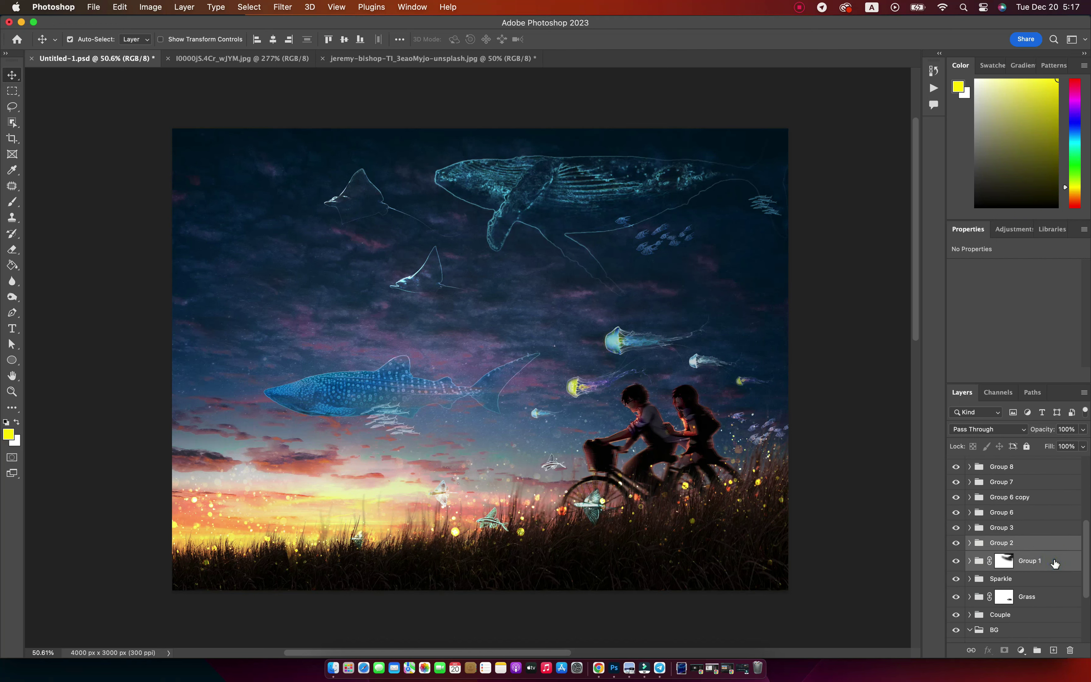
{"action": "scroll", "coordinate": [1037, 518], "scroll_direction": "up", "scroll_amount": 5}
{"action": "key", "text": "ctrl+g"}
{"action": "type", "text": "Fish"}
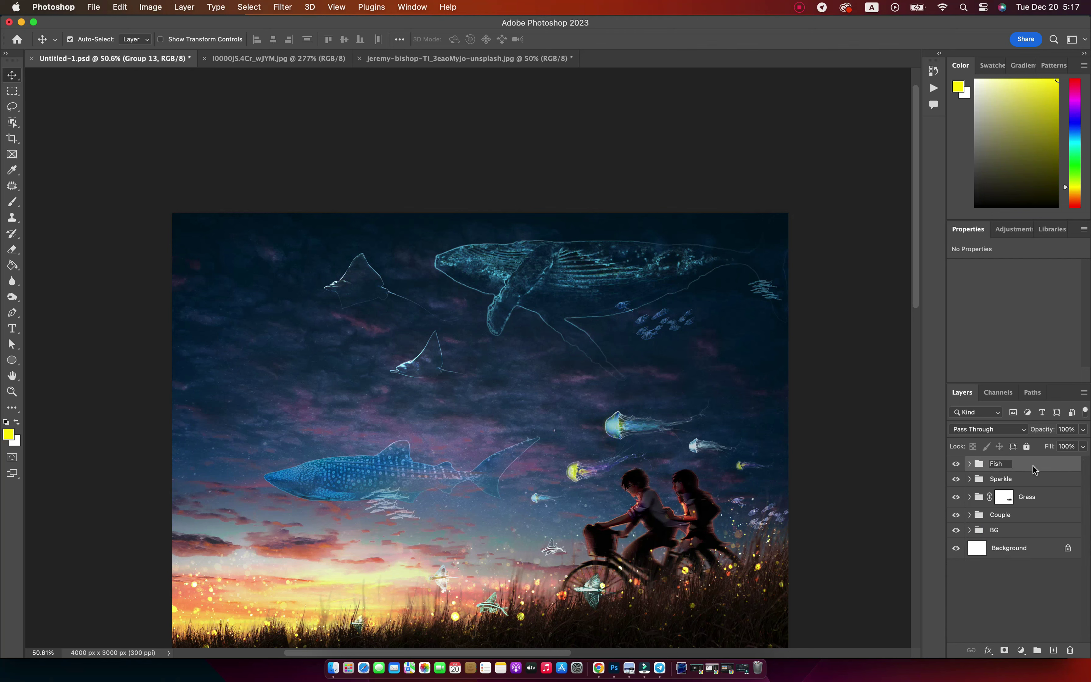
{"action": "key", "text": "Return"}
Step: Compare the image with and without the Fish group and close the two source documents
{"action": "scroll", "coordinate": [886, 390], "scroll_direction": "down", "scroll_amount": 3}
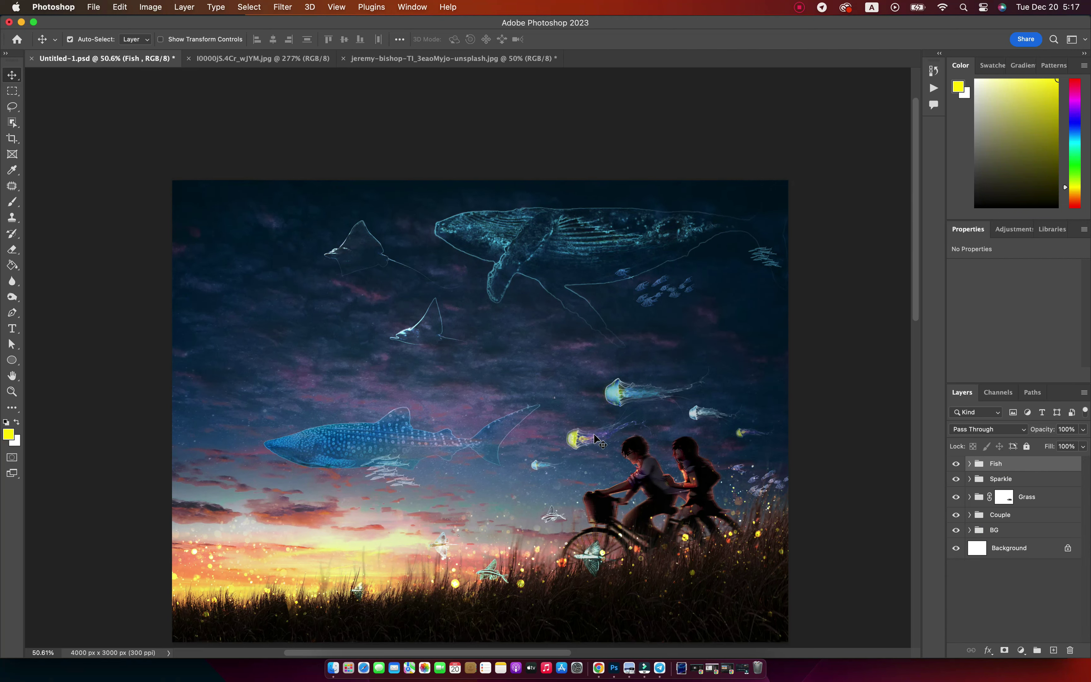
{"action": "left_click", "coordinate": [956, 464]}
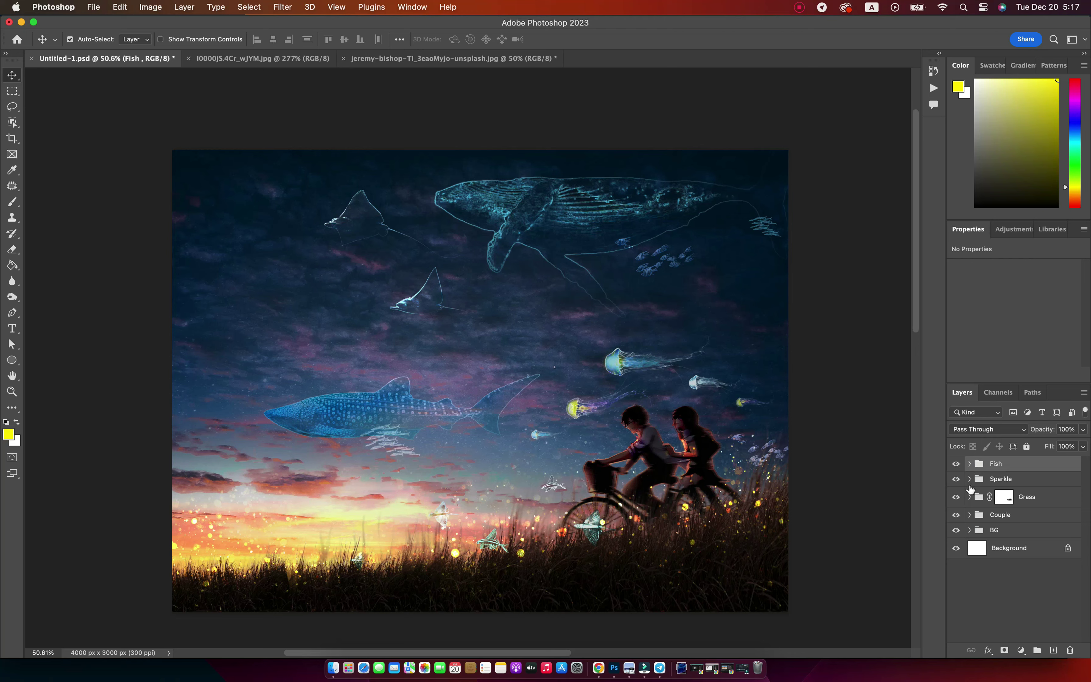
{"action": "left_click", "coordinate": [356, 58]}
{"action": "left_click", "coordinate": [190, 58]}
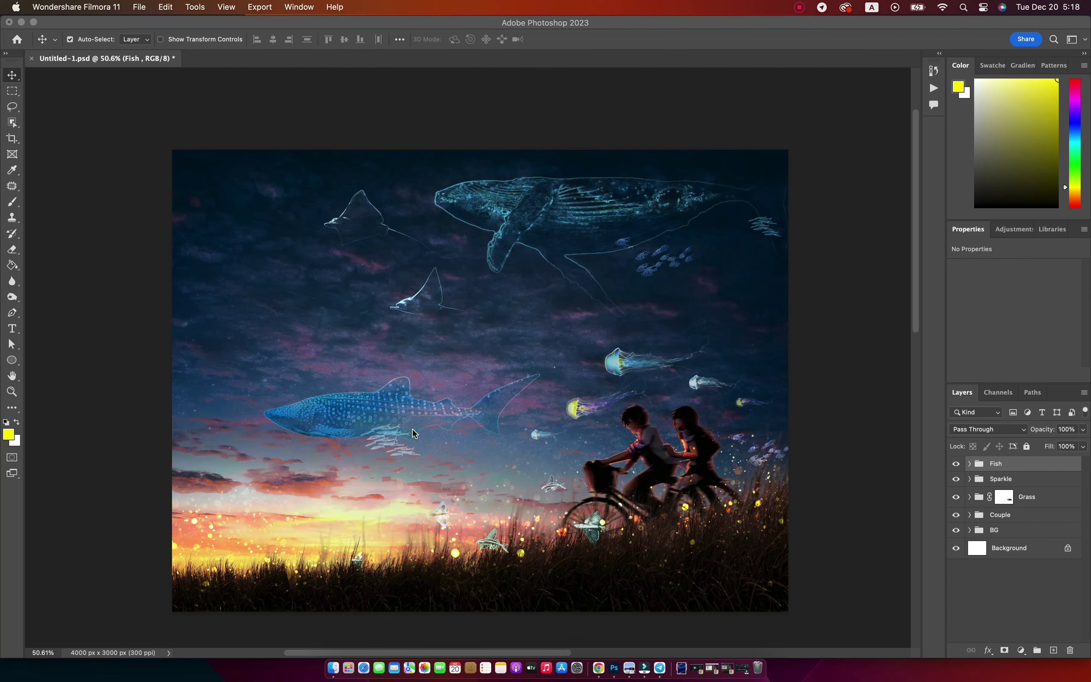
Step: Place the starry-sky photo from the Dreamy folder and set it to Color Dodge
{"action": "left_click", "coordinate": [334, 668]}
{"action": "left_click", "coordinate": [714, 251]}
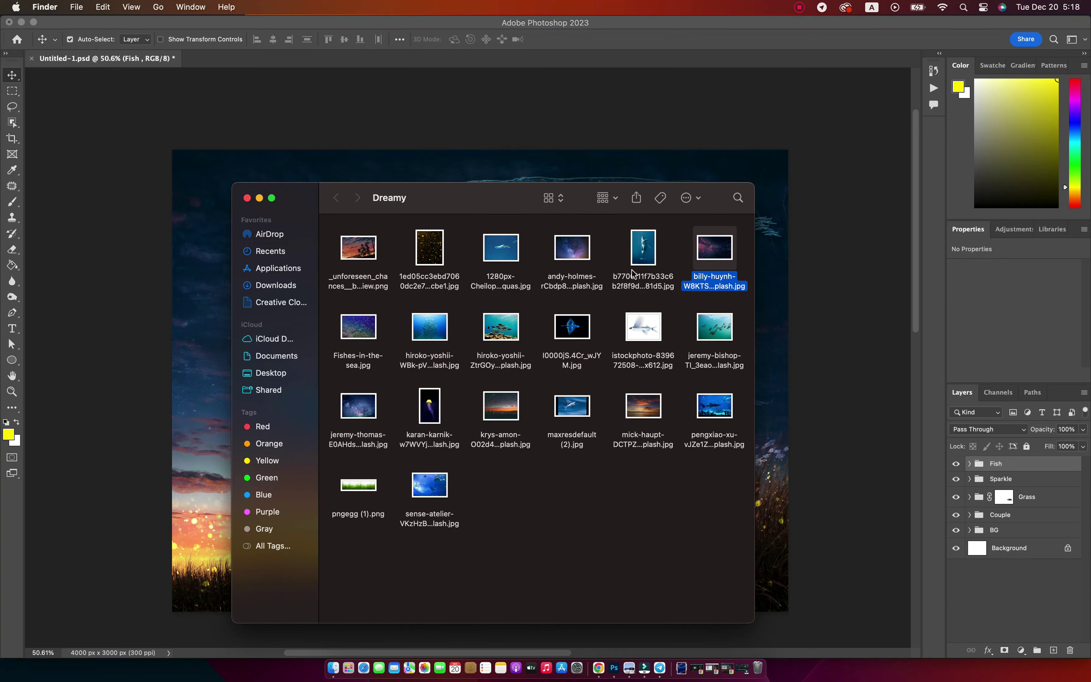
{"action": "left_click_drag", "start_coordinate": [571, 247], "coordinate": [214, 336]}
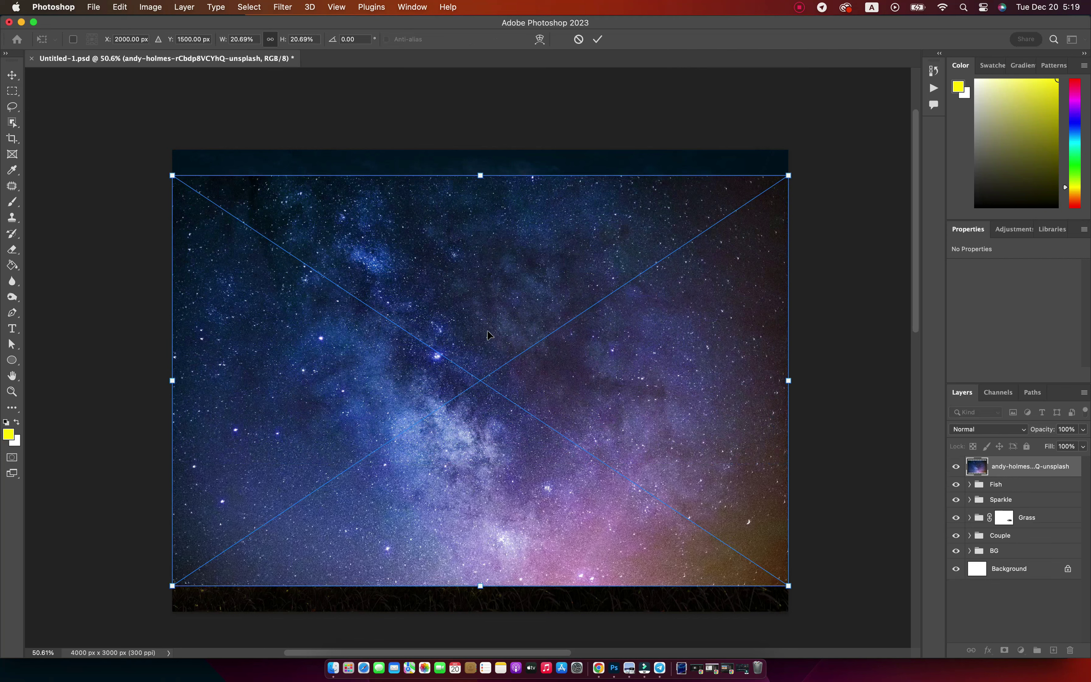
{"action": "left_click_drag", "start_coordinate": [488, 334], "coordinate": [533, 341]}
{"action": "key", "text": "Return"}
{"action": "left_click", "coordinate": [987, 430]}
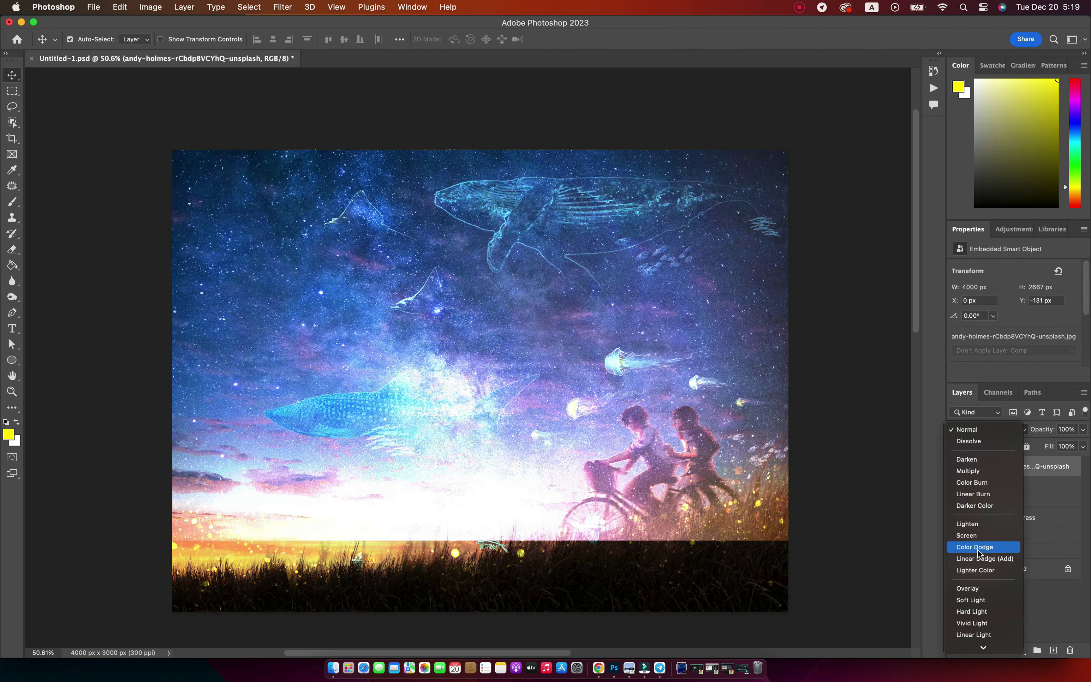
{"action": "left_click", "coordinate": [987, 547]}
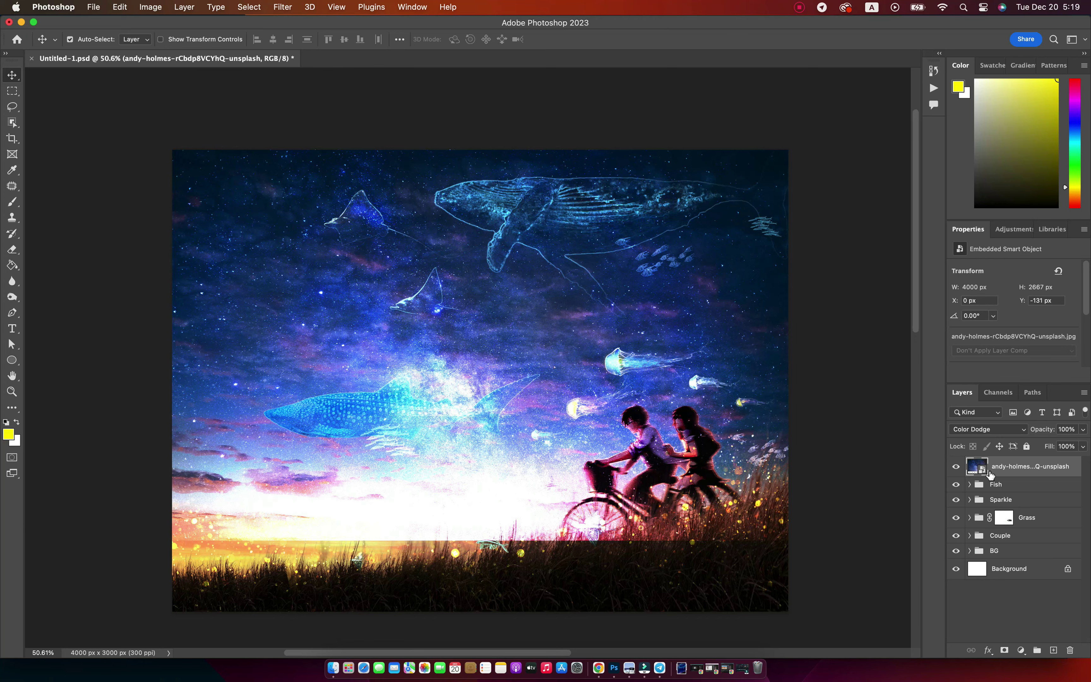
Step: Flip the starry sky vertically and scale it to cover the whole canvas
{"action": "key", "text": "ctrl+t"}
{"action": "right_click", "coordinate": [568, 318]}
{"action": "left_click", "coordinate": [625, 603]}
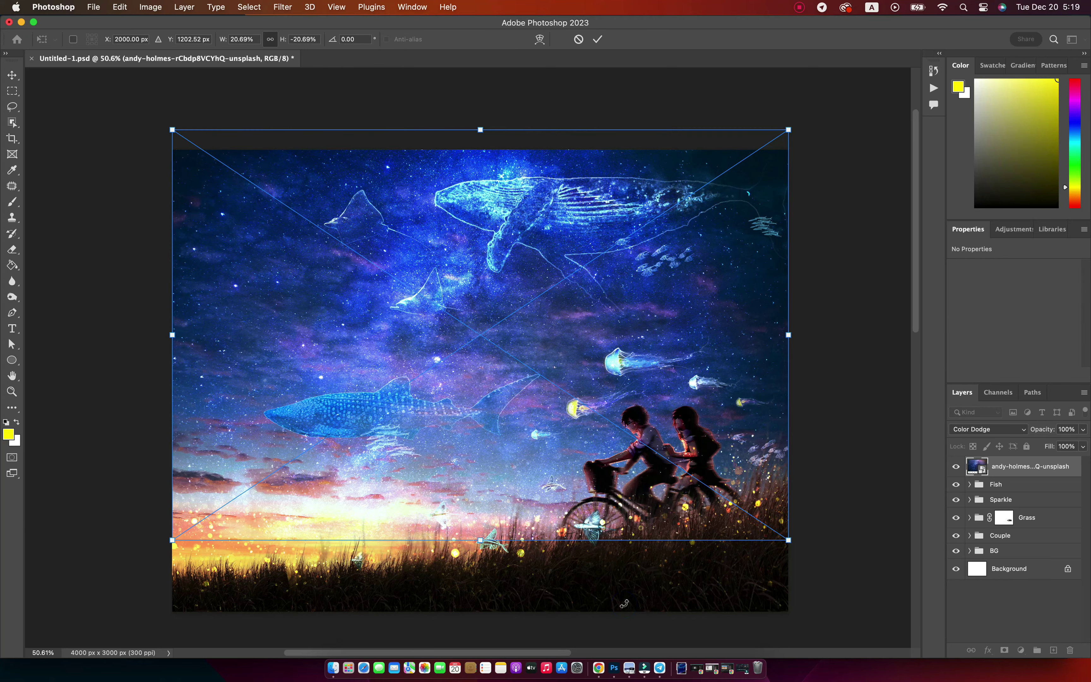
{"action": "left_click_drag", "start_coordinate": [603, 321], "coordinate": [625, 347]}
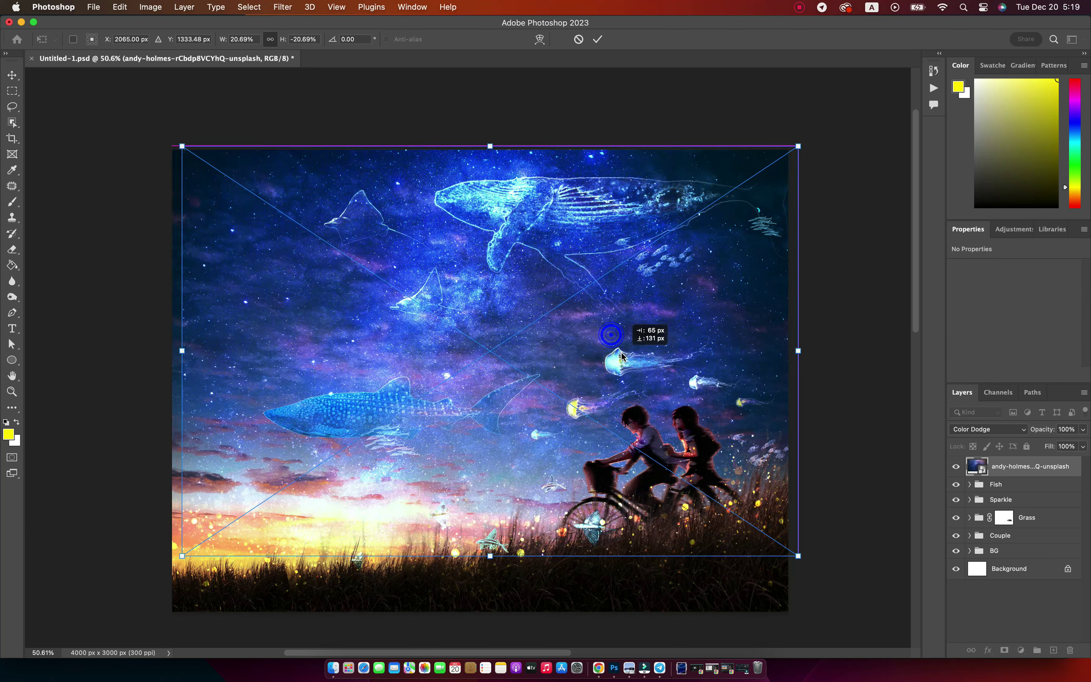
{"action": "left_click_drag", "start_coordinate": [187, 553], "coordinate": [107, 599]}
{"action": "left_click_drag", "start_coordinate": [460, 330], "coordinate": [512, 334]}
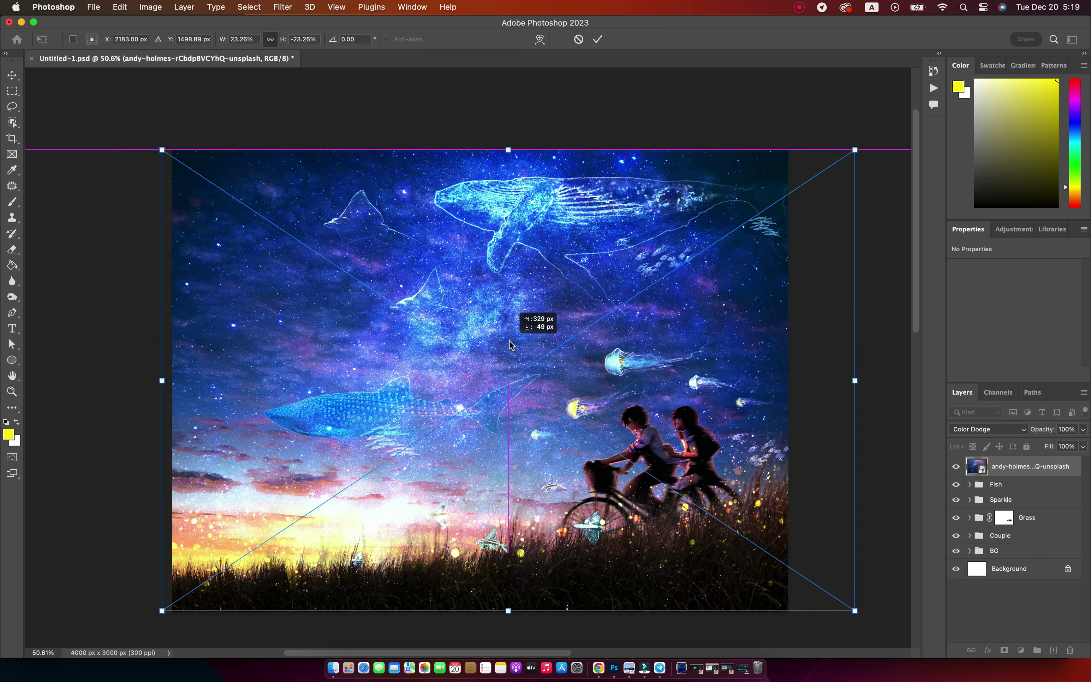
{"action": "key", "text": "Return"}
Step: Keep Color Dodge with the starry sky at 68% opacity and add a layer mask
{"action": "left_click_drag", "start_coordinate": [1045, 433], "coordinate": [1020, 432]}
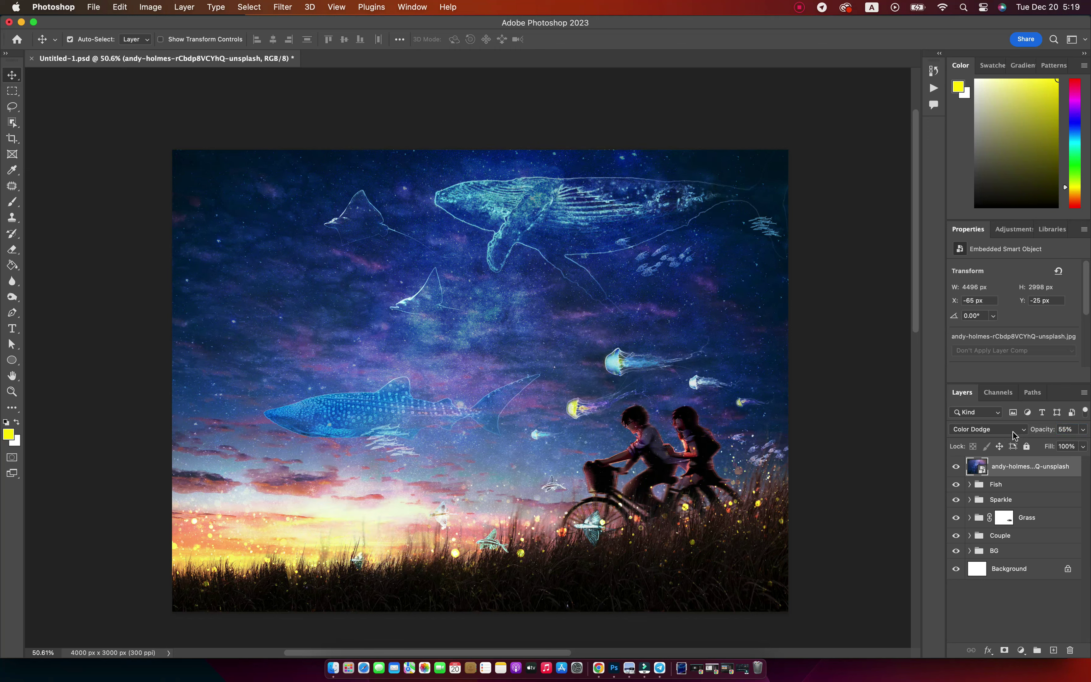
{"action": "left_click", "coordinate": [998, 432]}
{"action": "left_click", "coordinate": [985, 431]}
{"action": "left_click_drag", "start_coordinate": [1045, 435], "coordinate": [1051, 435]}
{"action": "left_click", "coordinate": [1005, 650]}
{"action": "key", "text": "d"}
{"action": "key", "text": "b"}
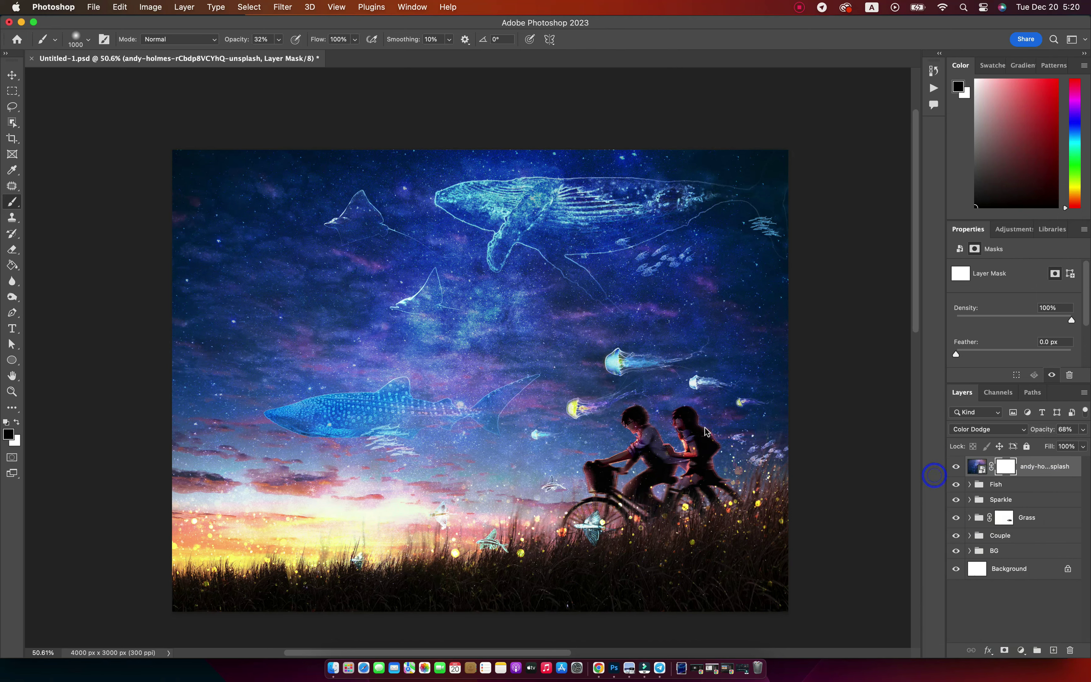
Step: Limit the starry sky with split Underlying Layer Blend If sliders, bright cutoff around 240
{"action": "double_click", "coordinate": [1066, 467]}
{"action": "left_click_drag", "start_coordinate": [783, 304], "coordinate": [721, 306]}
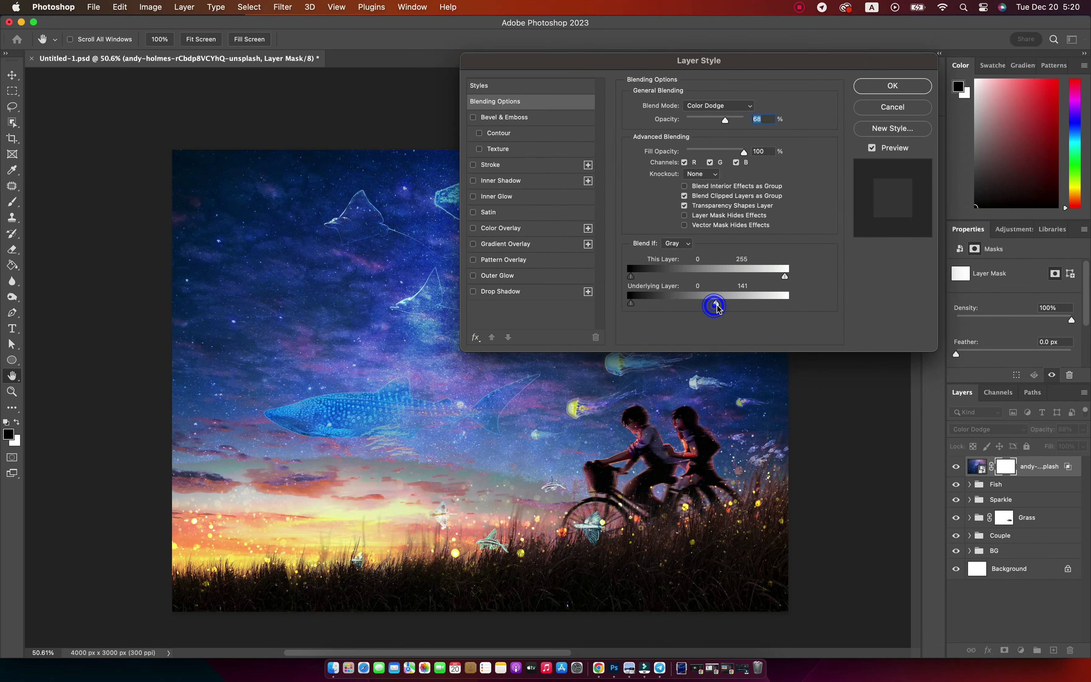
{"action": "left_click_drag", "start_coordinate": [722, 305], "coordinate": [777, 304]}
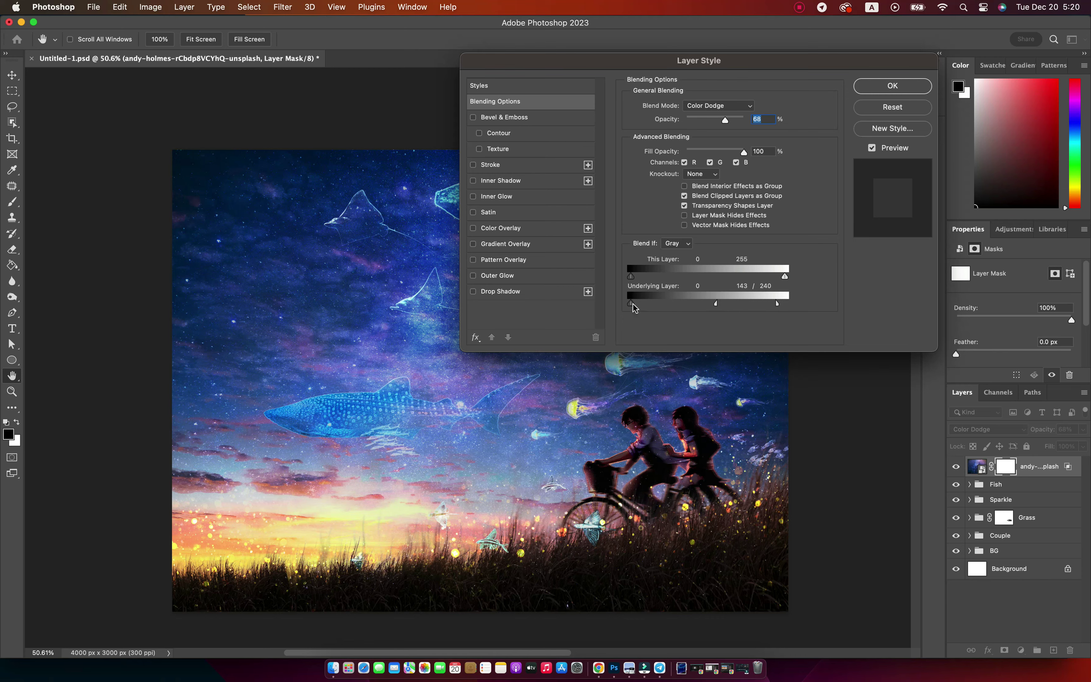
{"action": "left_click_drag", "start_coordinate": [631, 303], "coordinate": [668, 305]}
{"action": "left_click_drag", "start_coordinate": [753, 63], "coordinate": [849, 84]}
{"action": "left_click_drag", "start_coordinate": [724, 325], "coordinate": [745, 329]}
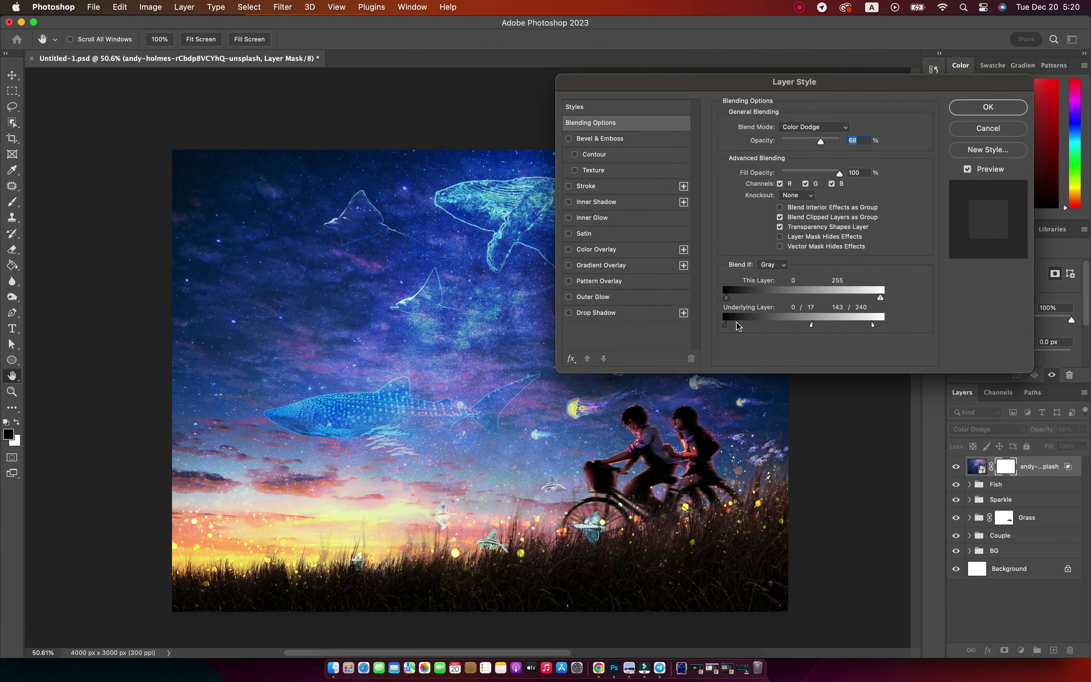
{"action": "left_click", "coordinate": [978, 107]}
Step: Paint the stars out of the mask around the cyclists and near the stingray with black
{"action": "key", "text": "b"}
{"action": "left_click_drag", "start_coordinate": [334, 464], "coordinate": [744, 448]}
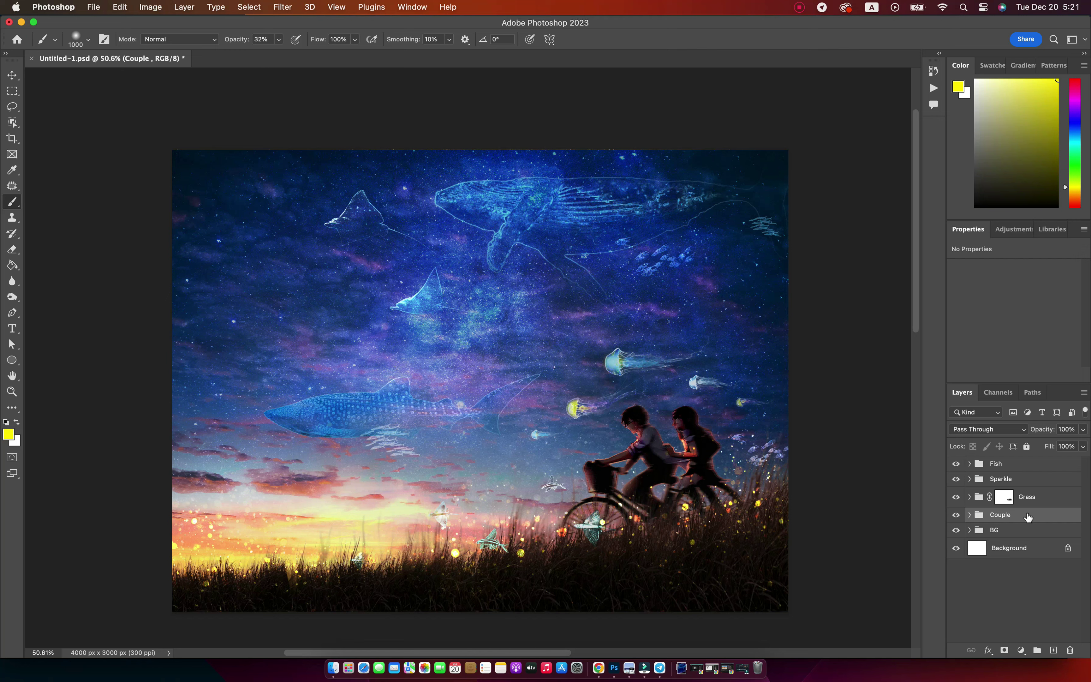
{"action": "left_click_drag", "start_coordinate": [1028, 517], "coordinate": [1019, 458]}
{"action": "key", "text": "bracketleft"}
{"action": "key", "text": "bracketleft"}
{"action": "key", "text": "bracketleft"}
{"action": "left_click_drag", "start_coordinate": [632, 415], "coordinate": [654, 448]}
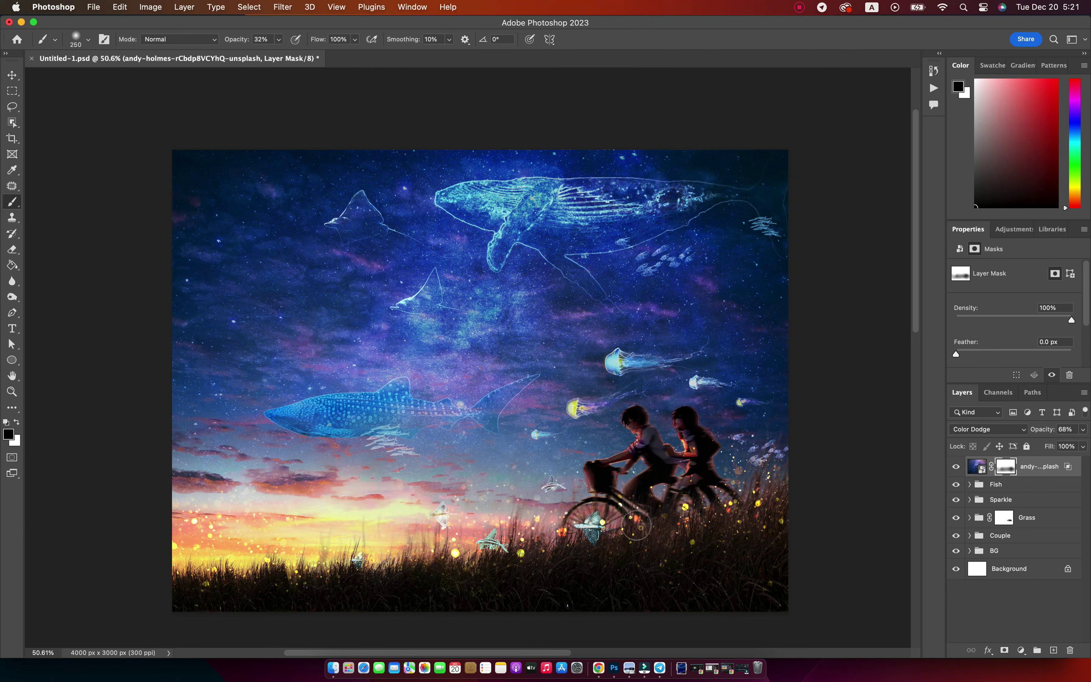
{"action": "key", "text": "bracketright"}
{"action": "key", "text": "bracketright"}
{"action": "key", "text": "bracketright"}
{"action": "left_click", "coordinate": [449, 326]}
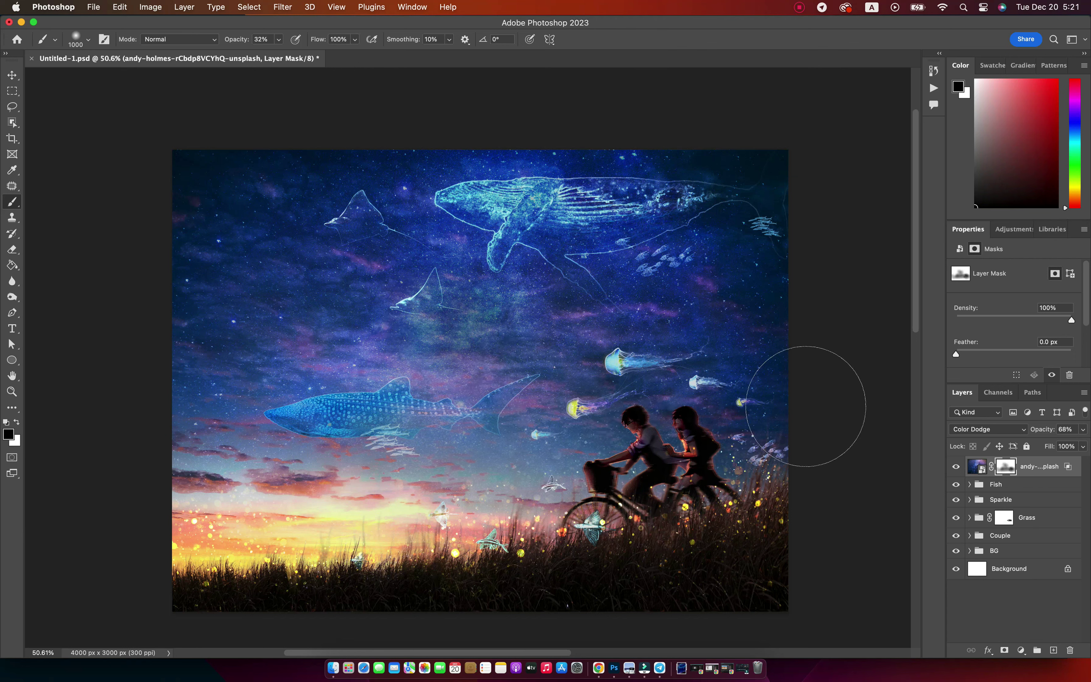
Step: Restore the nebula around the stingray with a white brush at 99% opacity and 39% flow
{"action": "key", "text": "9"}
{"action": "key", "text": "9"}
{"action": "key", "text": "shift+3"}
{"action": "key", "text": "shift+9"}
{"action": "key", "text": "x"}
{"action": "left_click", "coordinate": [447, 326]}
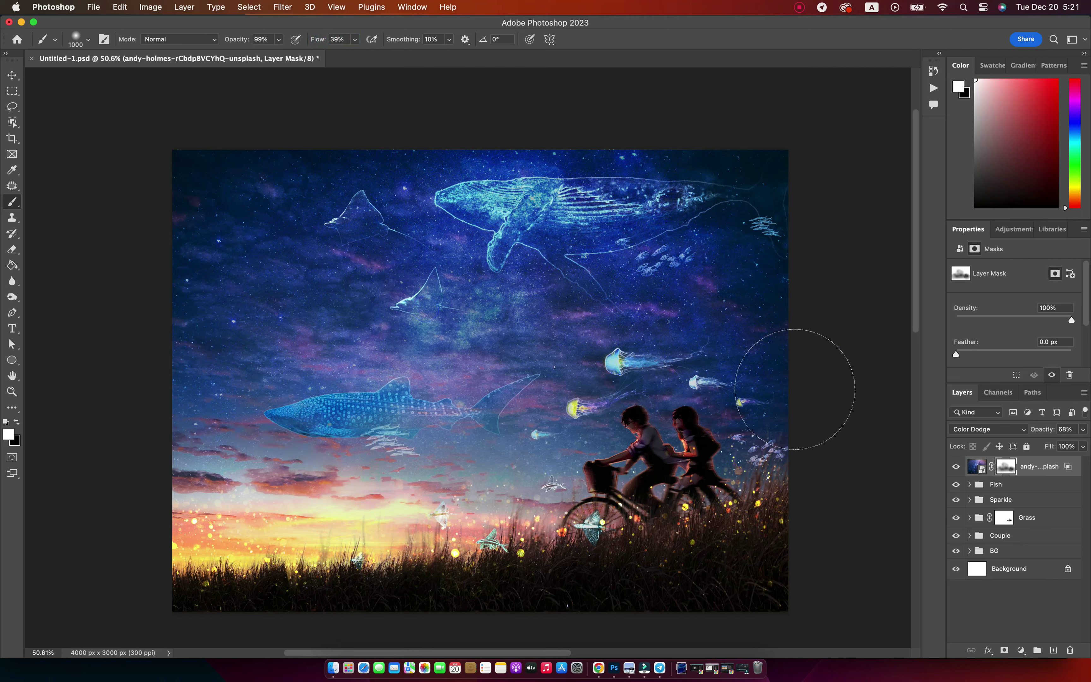
Step: Bring the pink-blue particle photo from the Dreamy folder into the composite
{"action": "key", "text": "v"}
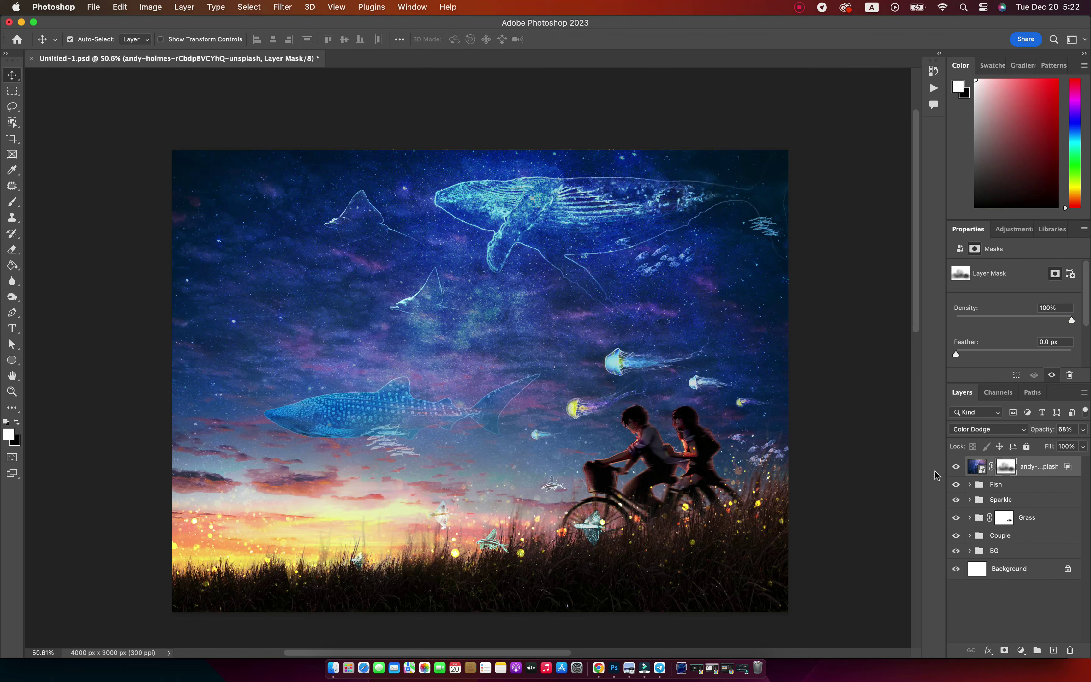
{"action": "left_click", "coordinate": [333, 668]}
{"action": "left_click", "coordinate": [715, 247]}
{"action": "key", "text": "space"}
{"action": "key", "text": "space"}
{"action": "mouse_move", "coordinate": [715, 247]}
{"action": "left_mouse_down"}
{"action": "mouse_move", "coordinate": [499, 267]}
{"action": "mouse_move", "coordinate": [527, 311]}
{"action": "left_mouse_up"}
Step: Place the starry image at the top of the canvas and blend it in Color Dodge
{"action": "left_click_drag", "start_coordinate": [534, 400], "coordinate": [536, 375]}
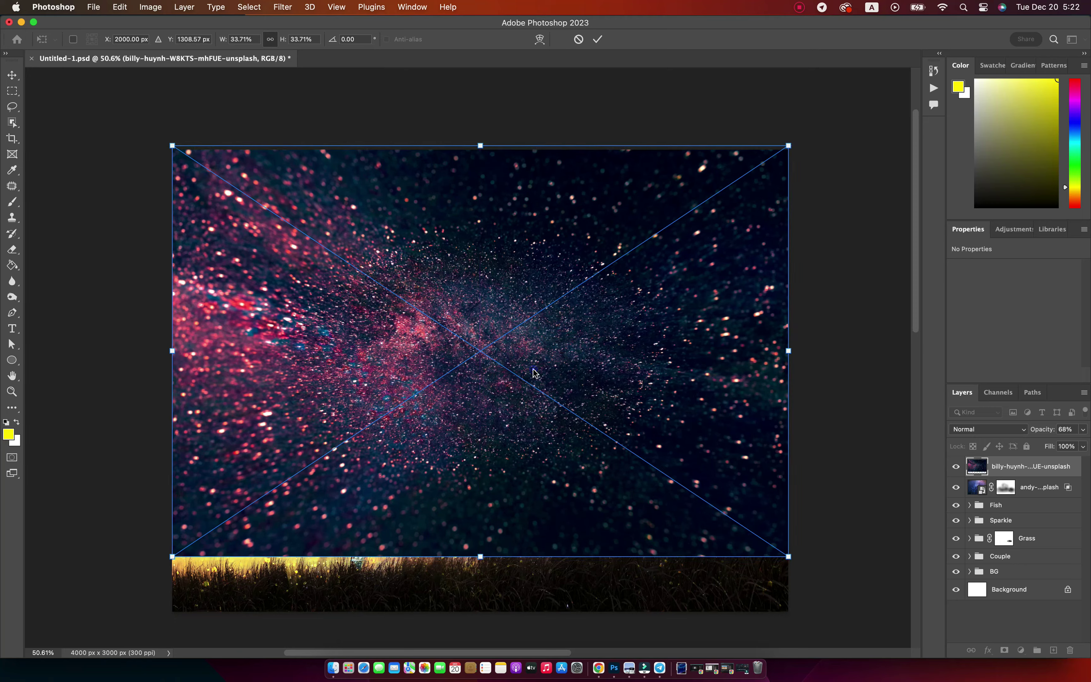
{"action": "key", "text": "Return"}
{"action": "left_click", "coordinate": [988, 429]}
{"action": "left_click", "coordinate": [992, 546]}
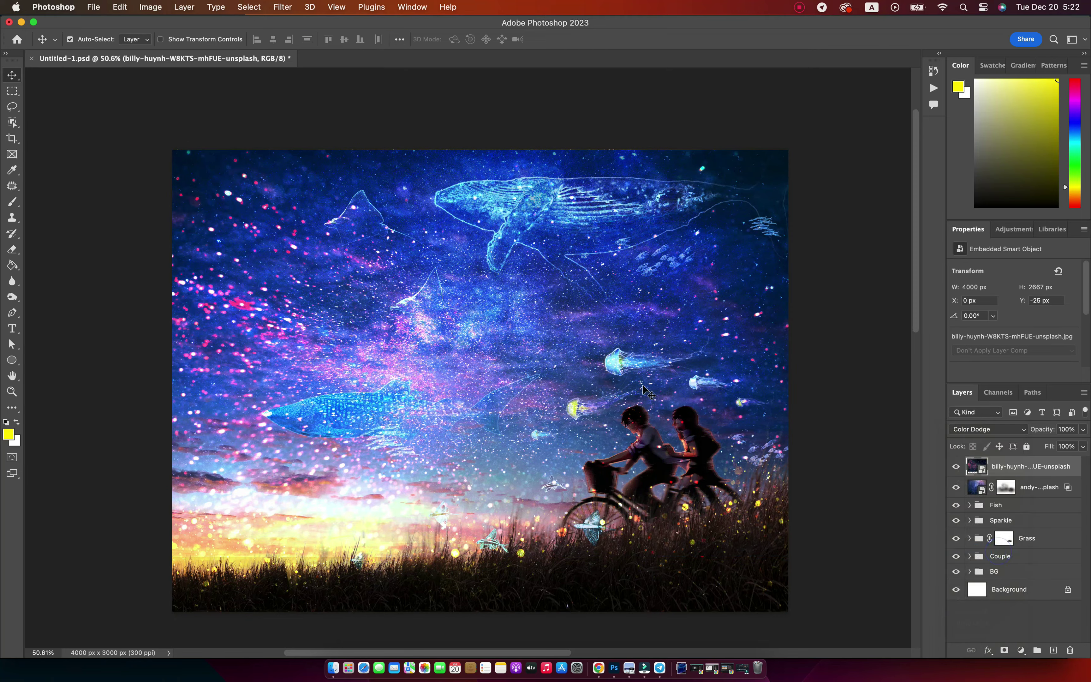
Step: Free Transform the starry layer to enlarge it past the canvas and rotate it 180°
{"action": "key", "text": "ctrl+t"}
{"action": "left_click_drag", "start_coordinate": [784, 555], "coordinate": [897, 538]}
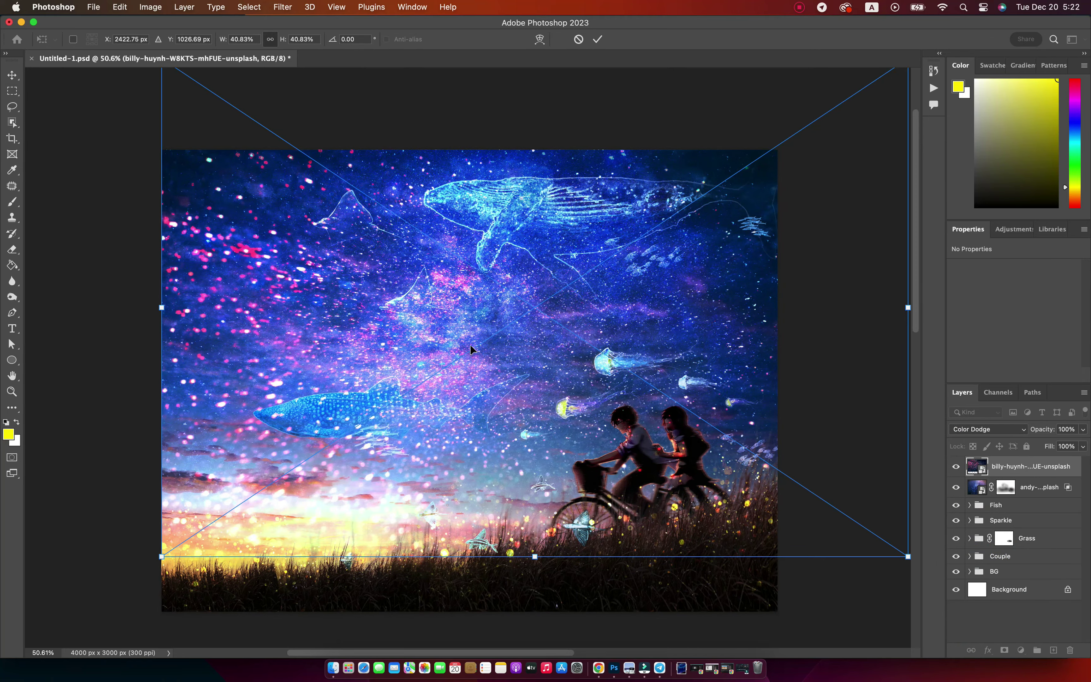
{"action": "right_click", "coordinate": [455, 329]}
{"action": "left_click", "coordinate": [485, 437]}
{"action": "left_click_drag", "start_coordinate": [478, 334], "coordinate": [446, 357]}
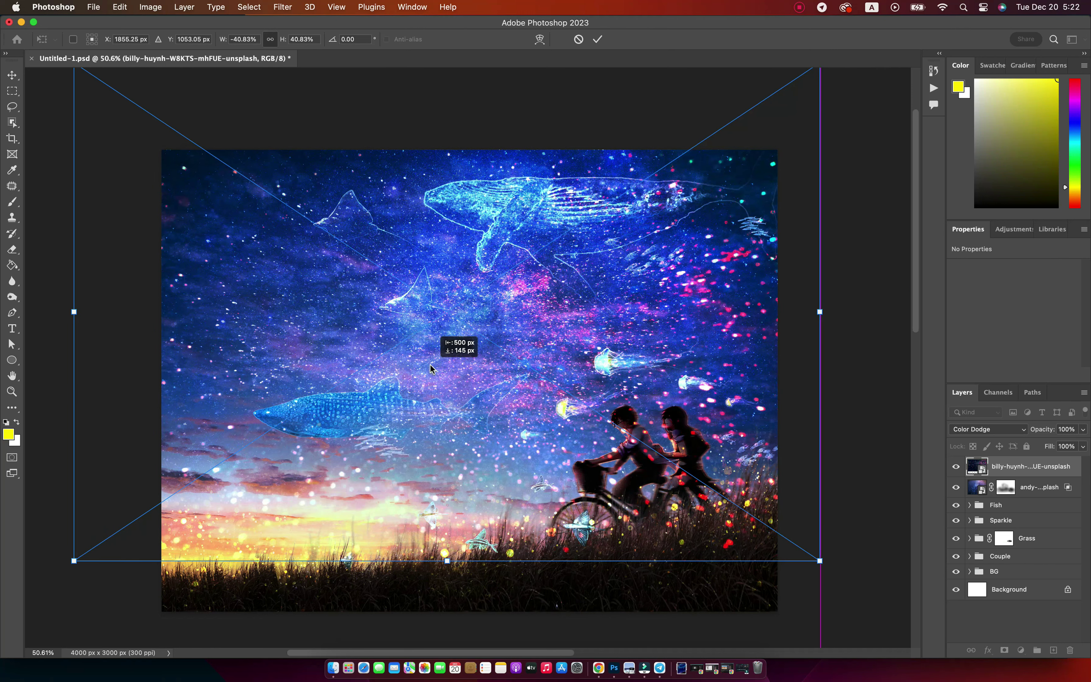
{"action": "double_click", "coordinate": [527, 333]}
Step: Lower the starry layer's fill to about half and adjust the second sky overlay's strength
{"action": "left_click_drag", "start_coordinate": [1048, 433], "coordinate": [1015, 449]}
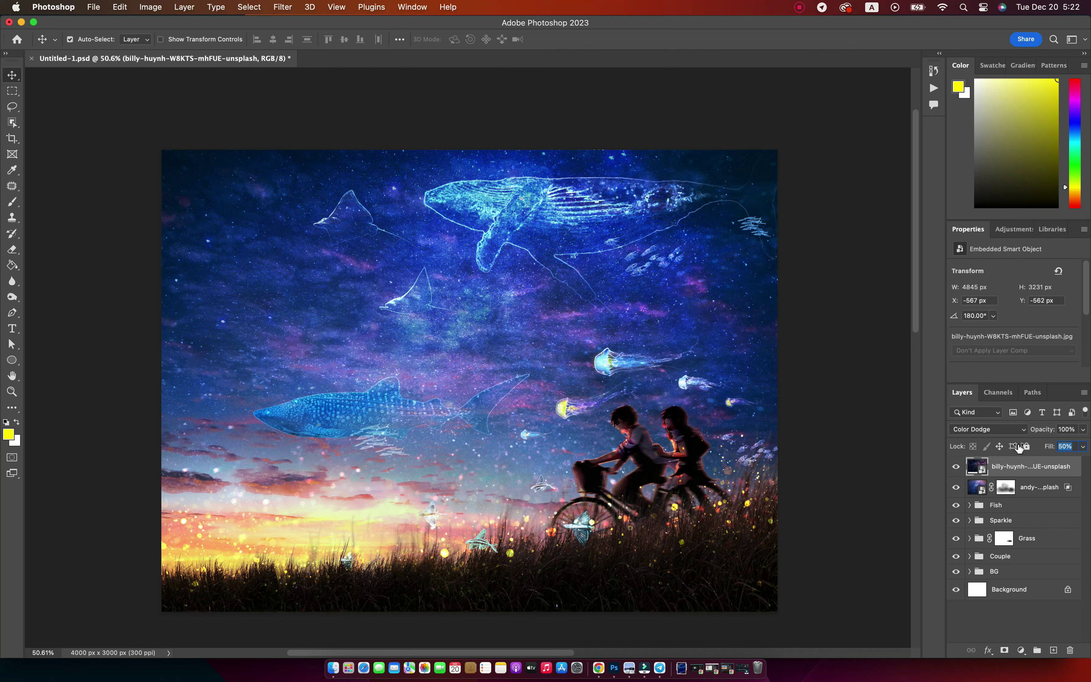
{"action": "left_click", "coordinate": [1037, 487]}
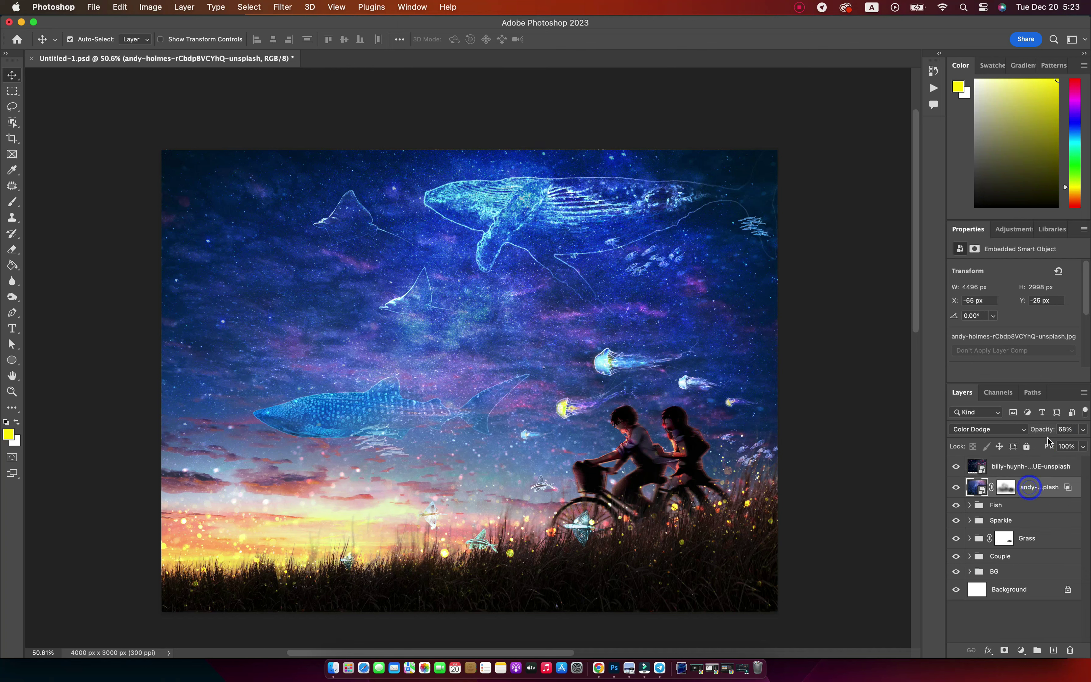
{"action": "left_click_drag", "start_coordinate": [1057, 448], "coordinate": [1031, 447]}
Step: Mask the starry layer and brush black to hide it over the shark and couple
{"action": "left_click", "coordinate": [1017, 467]}
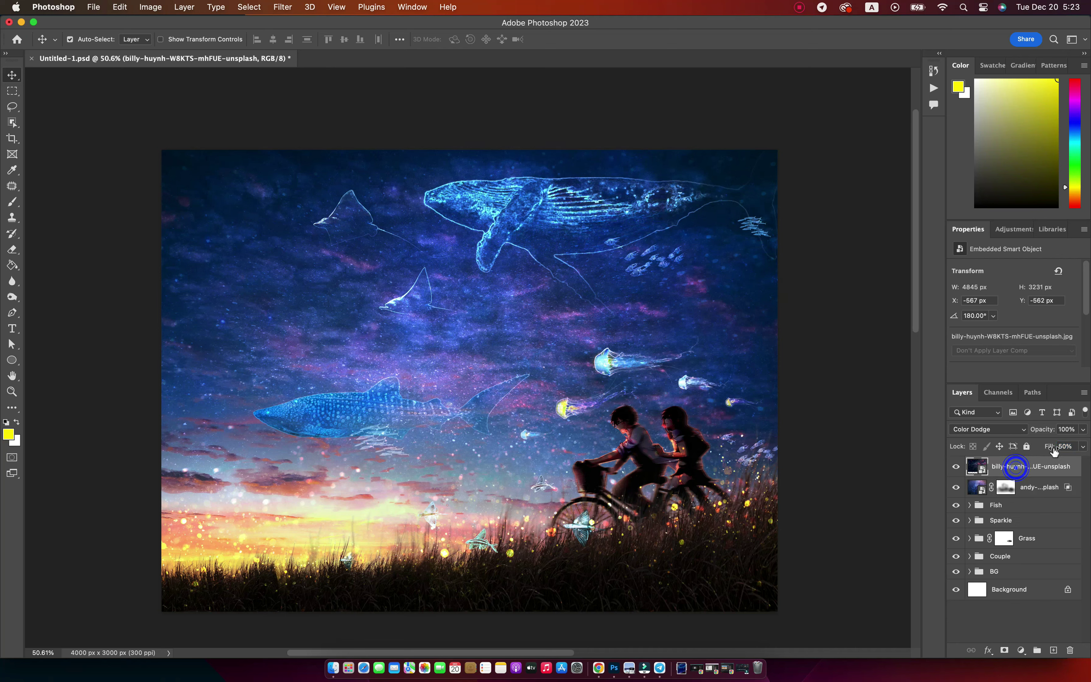
{"action": "left_click", "coordinate": [1005, 650]}
{"action": "key", "text": "b"}
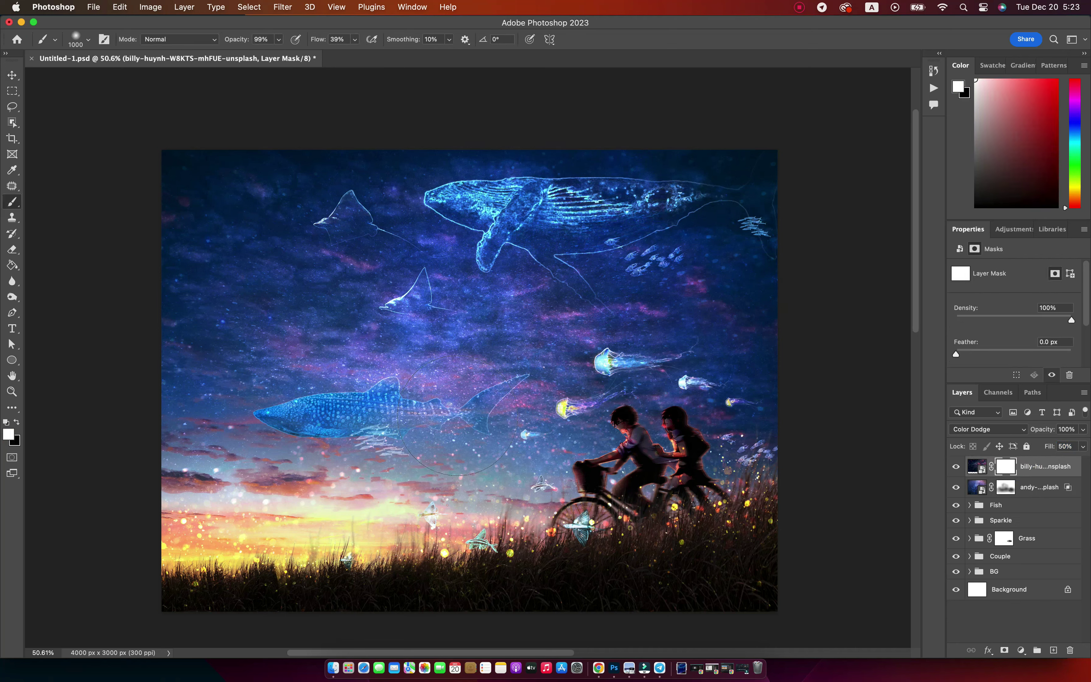
{"action": "key", "text": "x"}
{"action": "left_click_drag", "start_coordinate": [341, 394], "coordinate": [720, 473]}
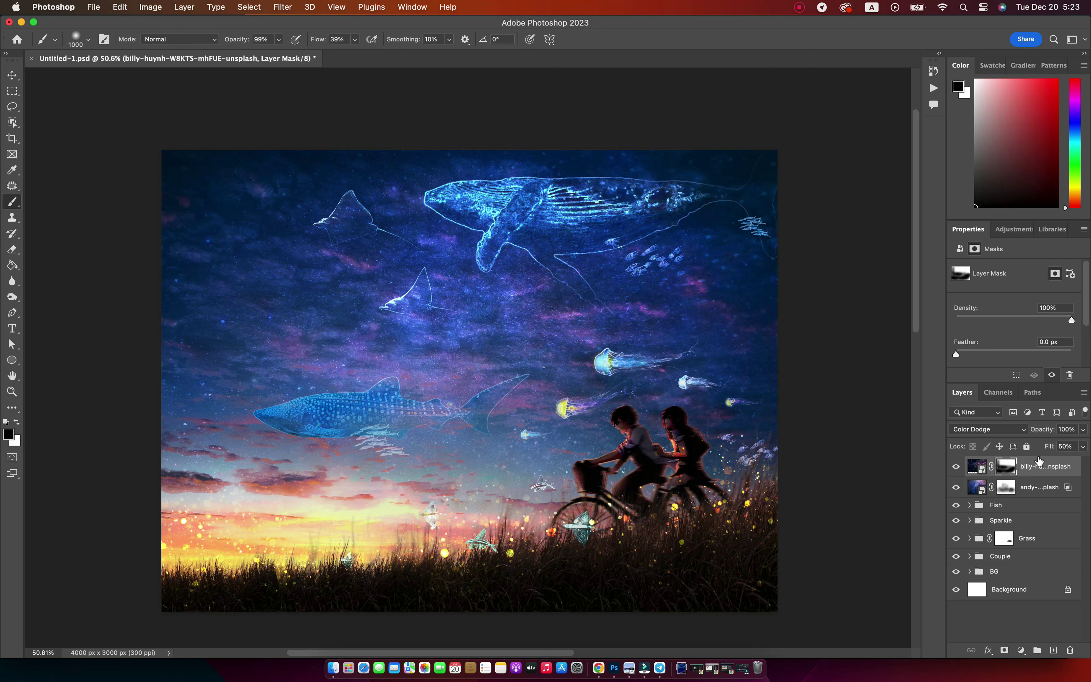
Step: Raise the starry layer's fill to about 63% and toggle the sky overlay to compare
{"action": "left_click", "coordinate": [976, 466]}
{"action": "left_click_drag", "start_coordinate": [1047, 452], "coordinate": [1056, 452]}
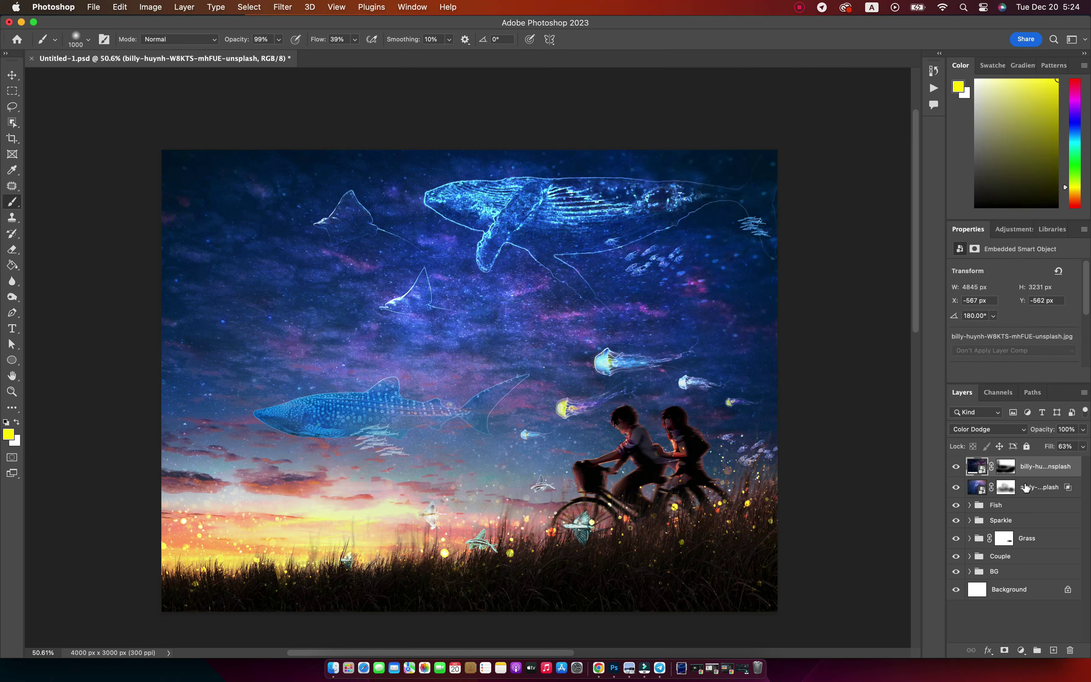
{"action": "left_click", "coordinate": [1030, 483]}
{"action": "left_click", "coordinate": [957, 487]}
{"action": "left_click", "coordinate": [957, 488]}
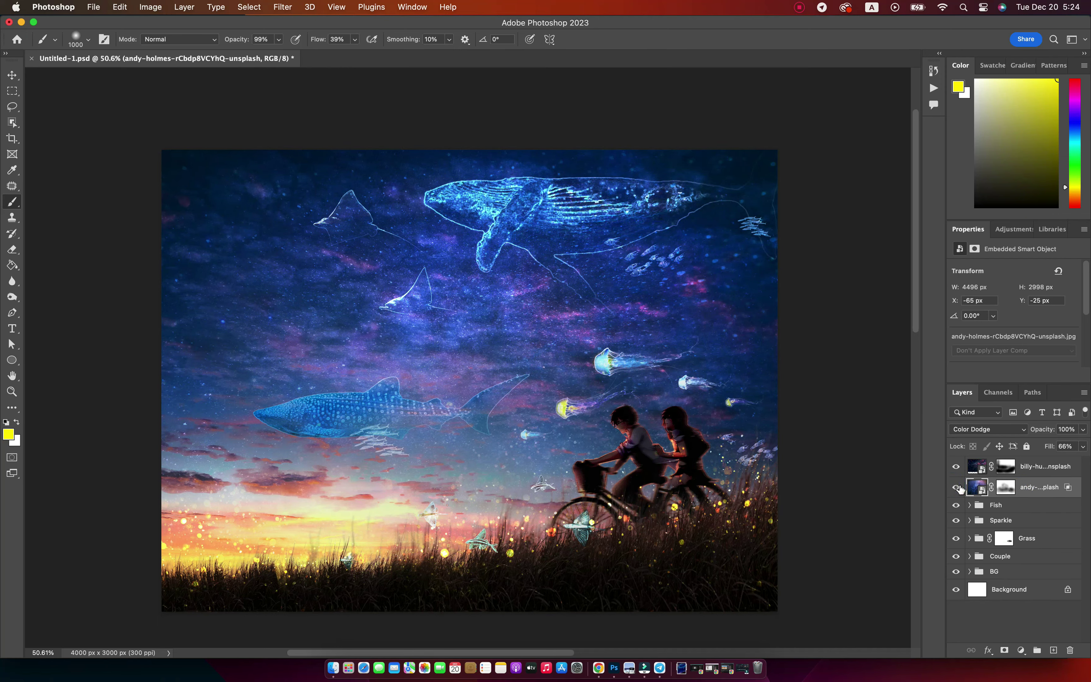
{"action": "left_click", "coordinate": [1006, 487]}
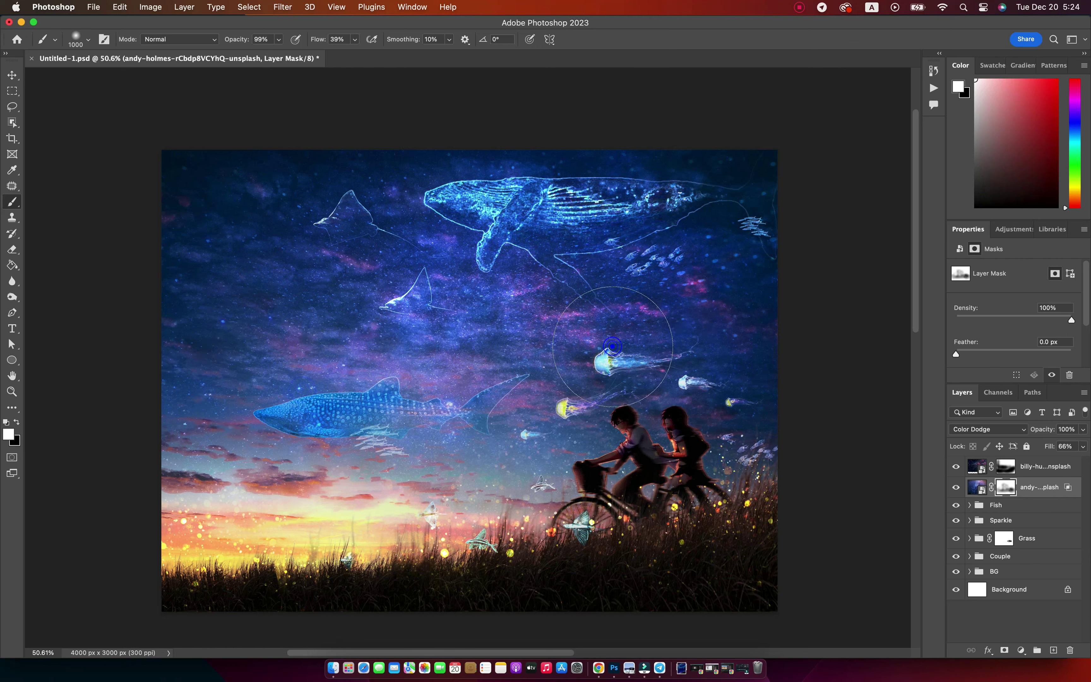
{"action": "key", "text": "bracketleft"}
{"action": "key", "text": "bracketleft"}
{"action": "key", "text": "bracketleft"}
{"action": "key", "text": "x"}
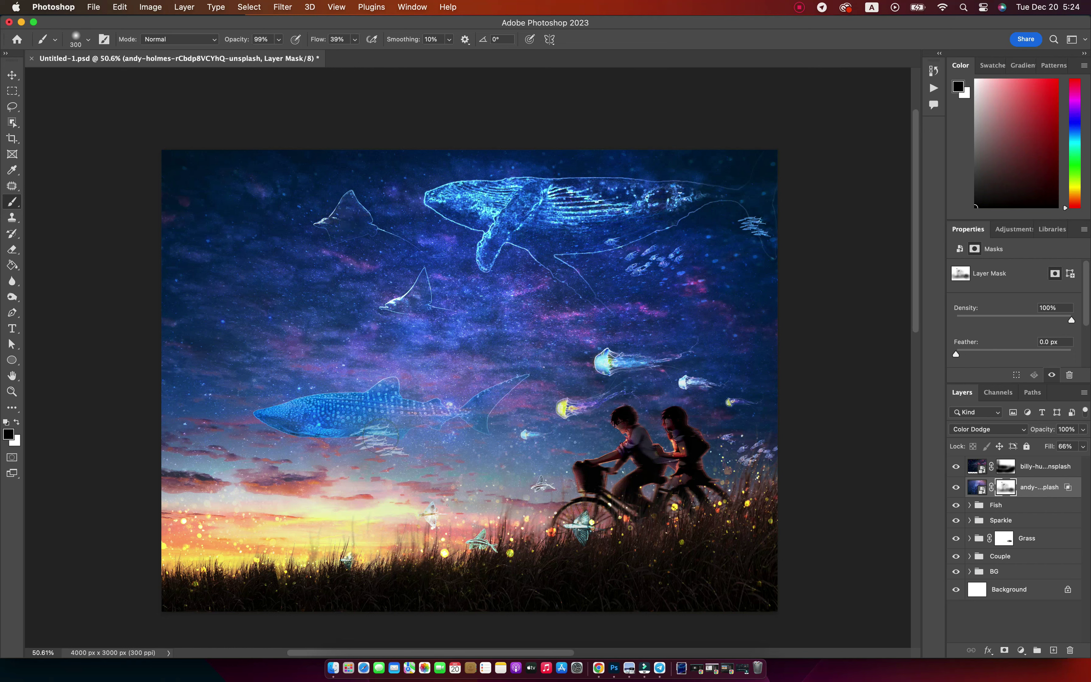
{"action": "key", "text": "x"}
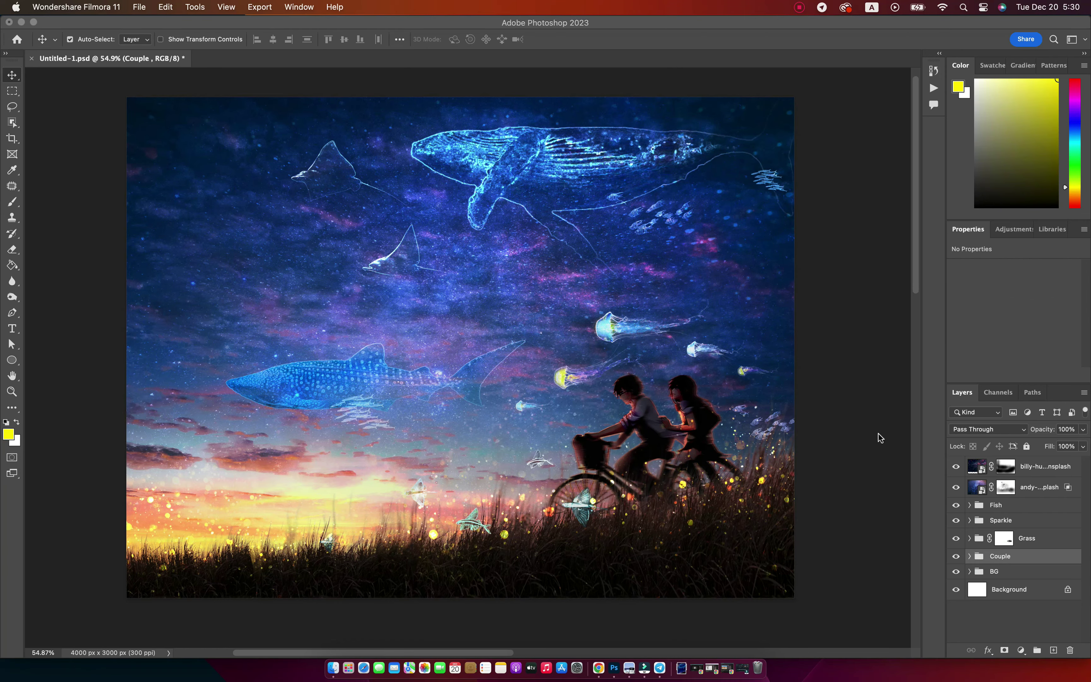
{"action": "left_click", "coordinate": [843, 417]}
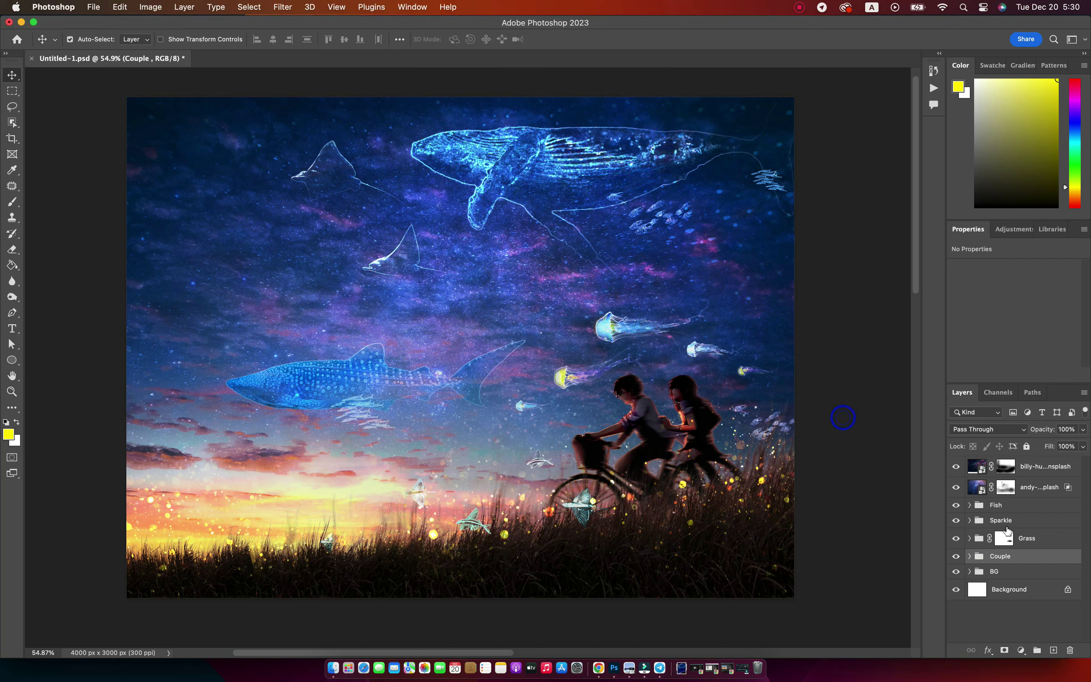
Step: Expand the Couple group and toggle its couple layers' visibility to compare
{"action": "left_click", "coordinate": [970, 556]}
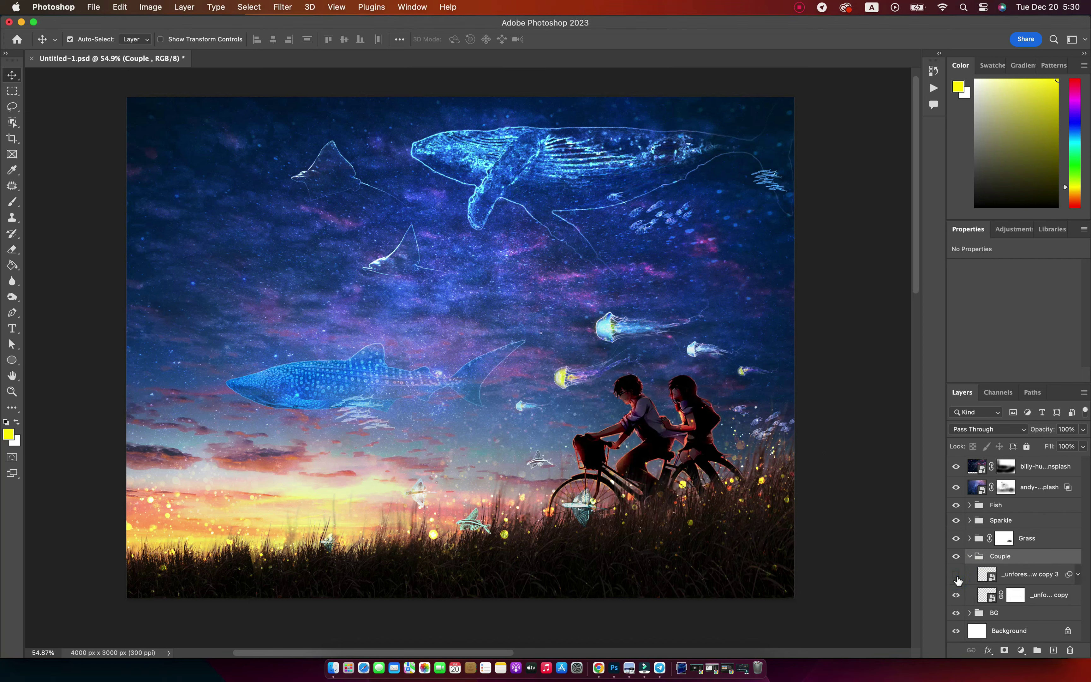
{"action": "left_click", "coordinate": [956, 575]}
{"action": "left_click", "coordinate": [956, 595]}
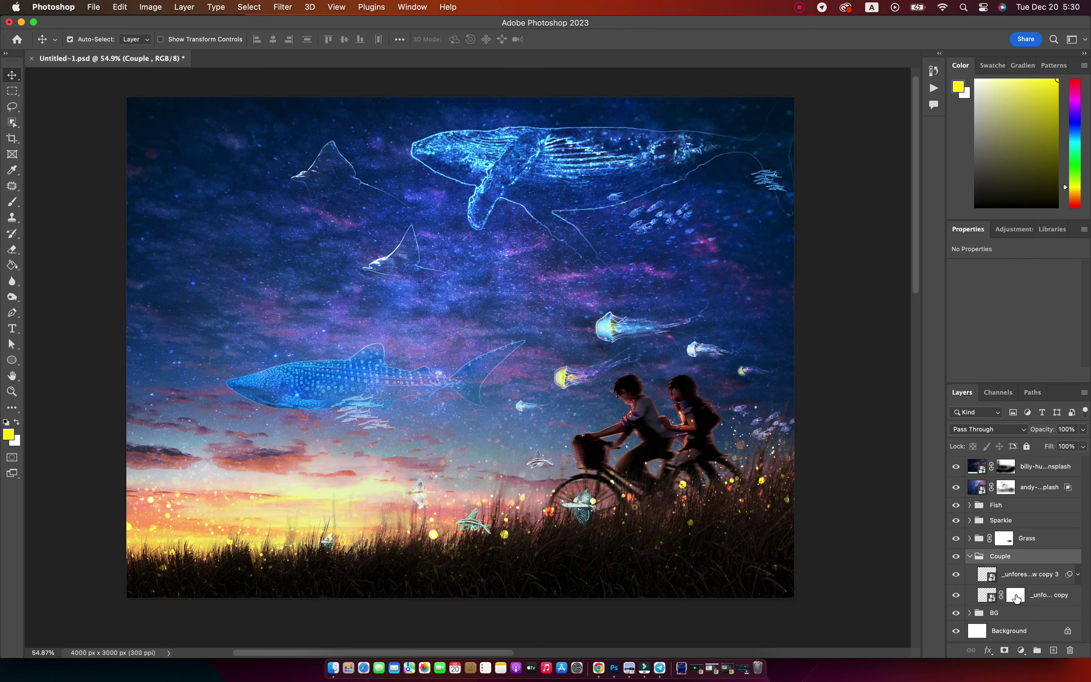
{"action": "left_click", "coordinate": [1016, 573]}
{"action": "left_click", "coordinate": [956, 595]}
{"action": "left_click", "coordinate": [956, 595]}
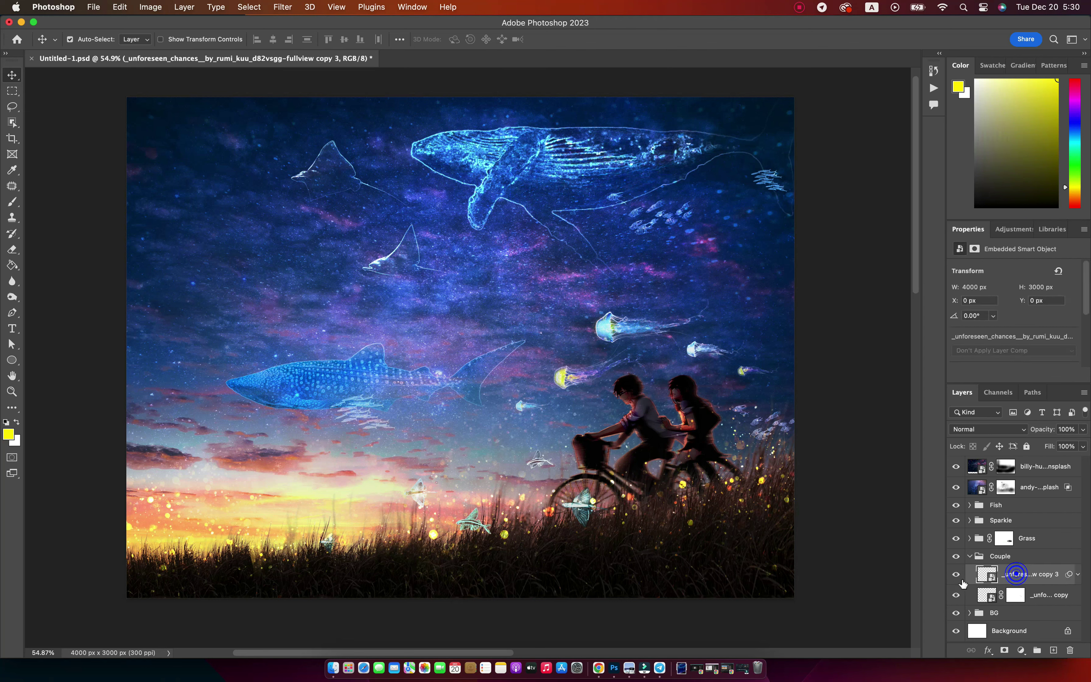
{"action": "left_click", "coordinate": [956, 575]}
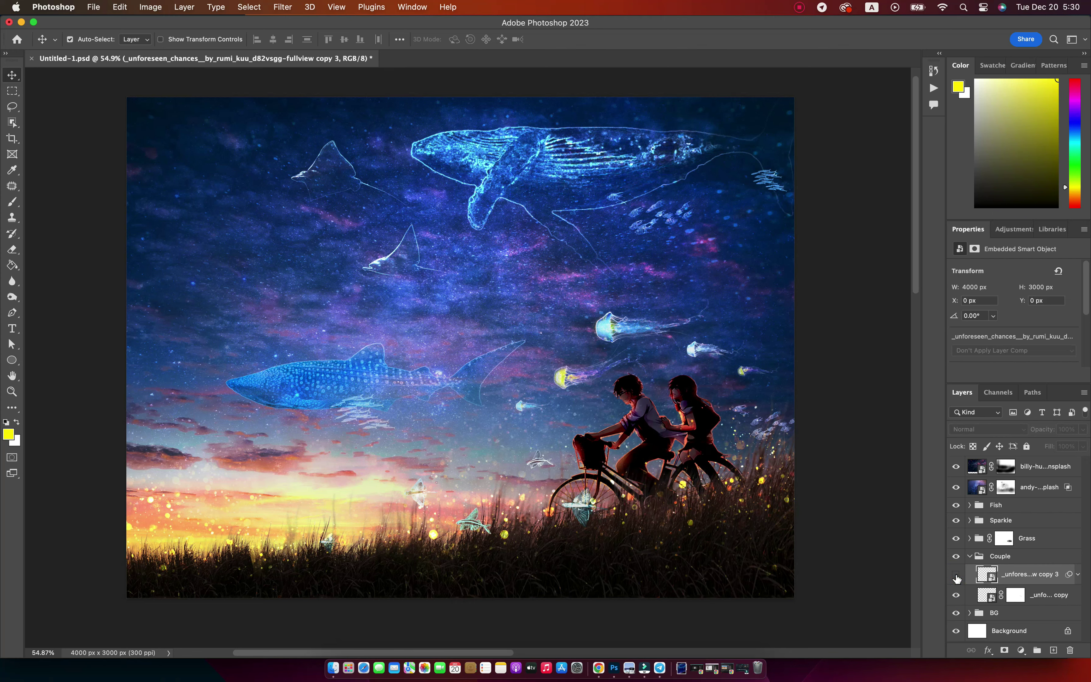
{"action": "left_click", "coordinate": [956, 576]}
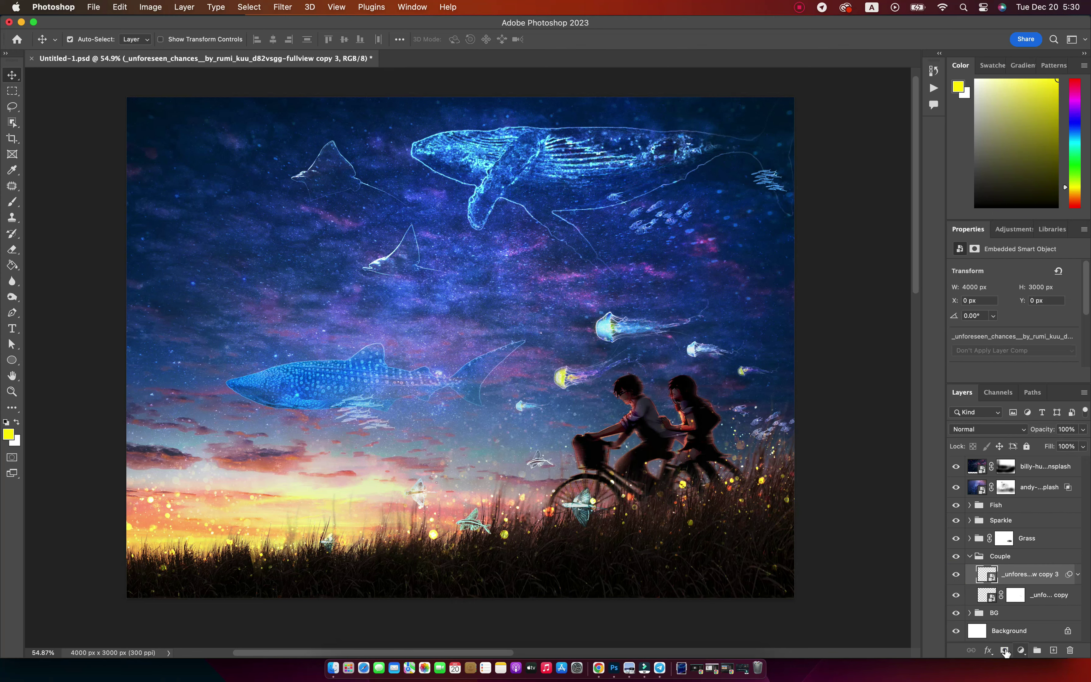
Step: Add a white layer mask to the upper couple layer and zoom in on the couple
{"action": "left_click", "coordinate": [1004, 650]}
{"action": "key", "text": "z"}
{"action": "left_click_drag", "start_coordinate": [681, 420], "coordinate": [539, 334]}
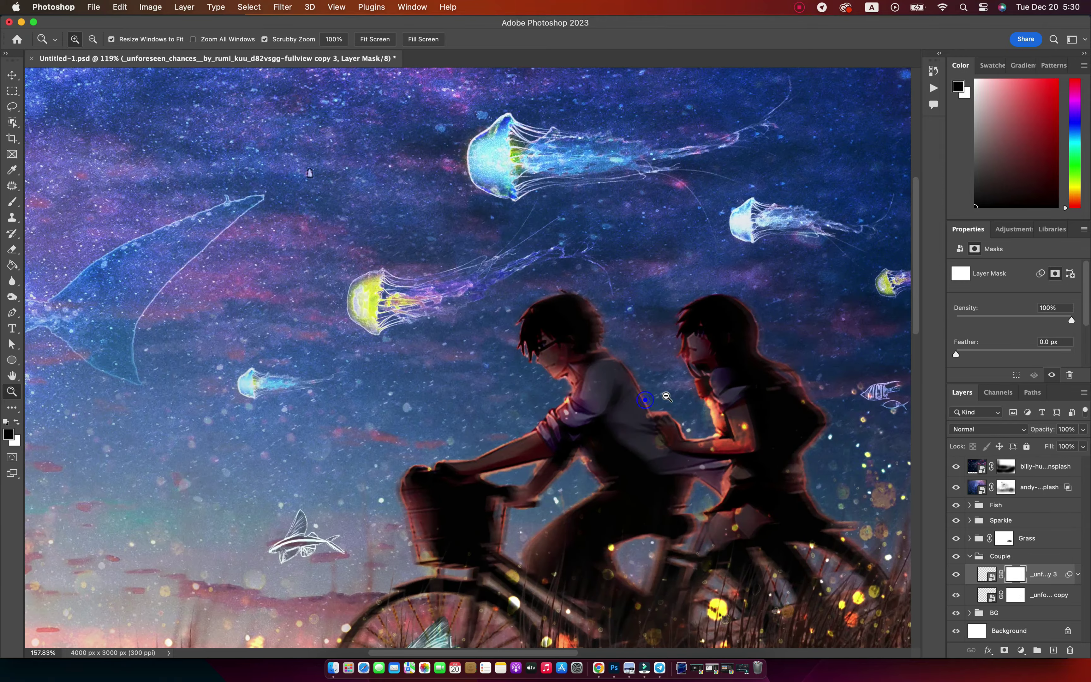
{"action": "scroll", "coordinate": [521, 291], "scroll_direction": "up", "scroll_amount": 2}
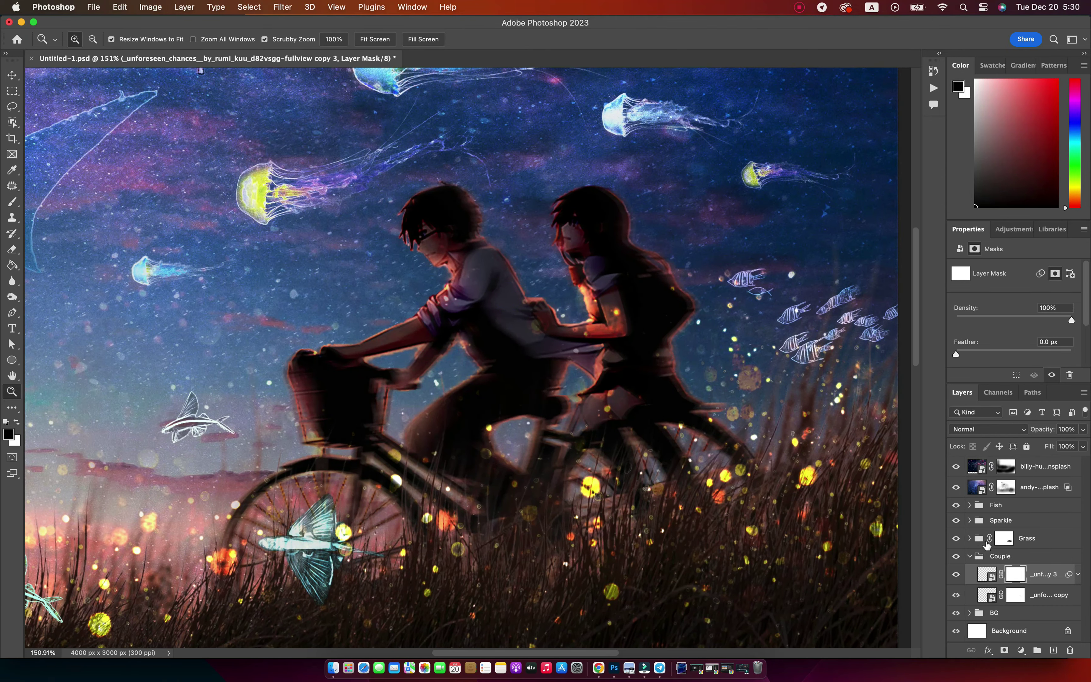
Step: Toggle the Sparkle group's visibility and give it a layer mask
{"action": "left_click", "coordinate": [956, 521]}
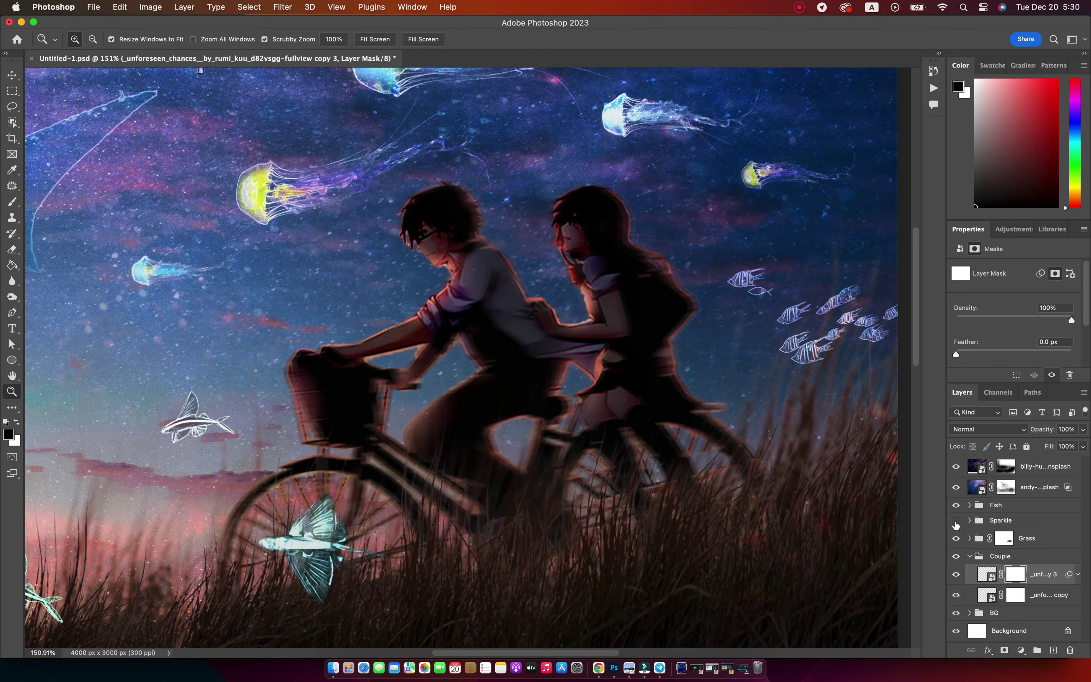
{"action": "left_click", "coordinate": [995, 522]}
{"action": "left_click", "coordinate": [1004, 650]}
Step: With an 80% opacity, size-200 black brush, mask sparkles off the boy and bicycle
{"action": "key", "text": "b"}
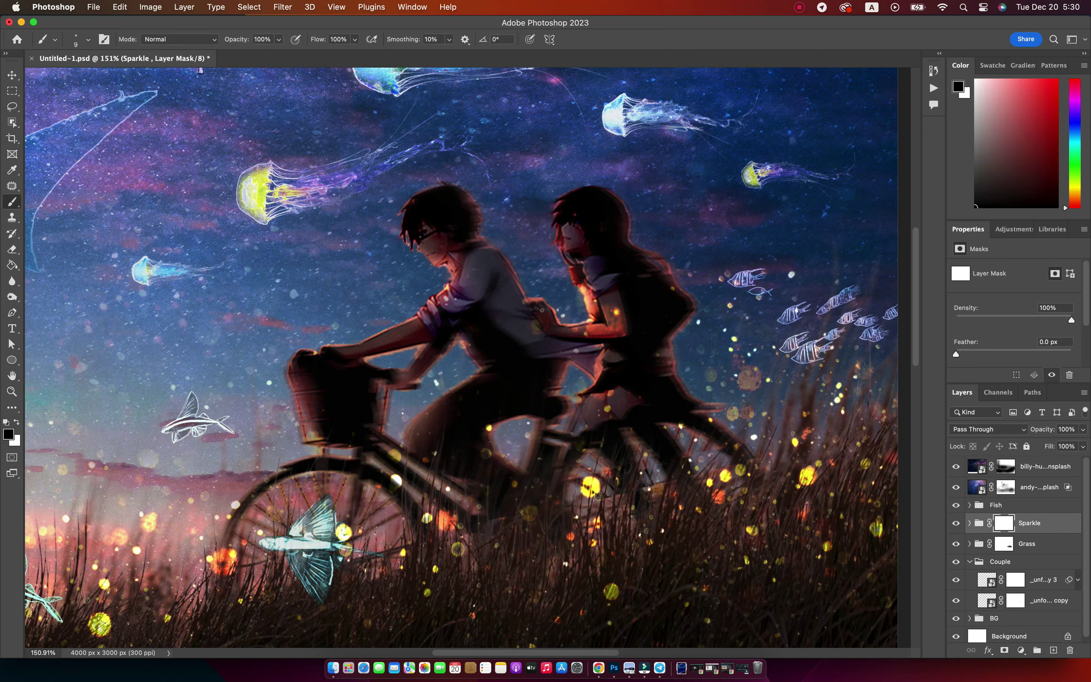
{"action": "left_click_drag", "start_coordinate": [239, 40], "coordinate": [226, 40]}
{"action": "key", "text": "bracketright"}
{"action": "key", "text": "bracketright"}
{"action": "key", "text": "bracketright"}
{"action": "left_click_drag", "start_coordinate": [574, 325], "coordinate": [533, 328]}
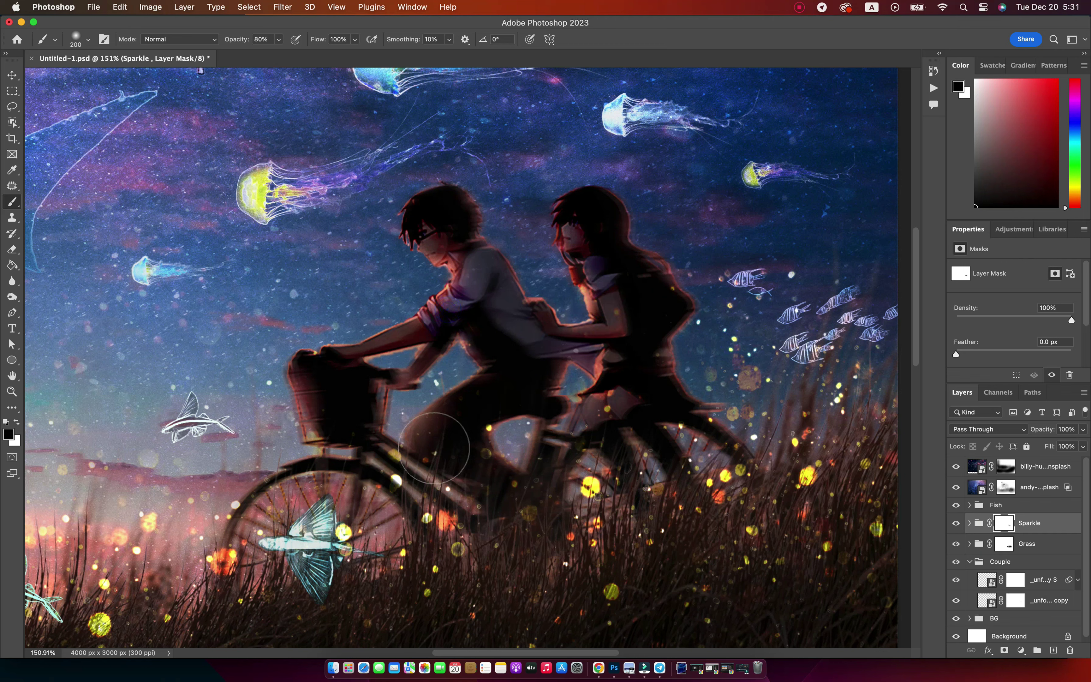
{"action": "mouse_move", "coordinate": [534, 328]}
{"action": "left_mouse_down"}
{"action": "mouse_move", "coordinate": [607, 395]}
{"action": "mouse_move", "coordinate": [610, 312]}
{"action": "left_mouse_up"}
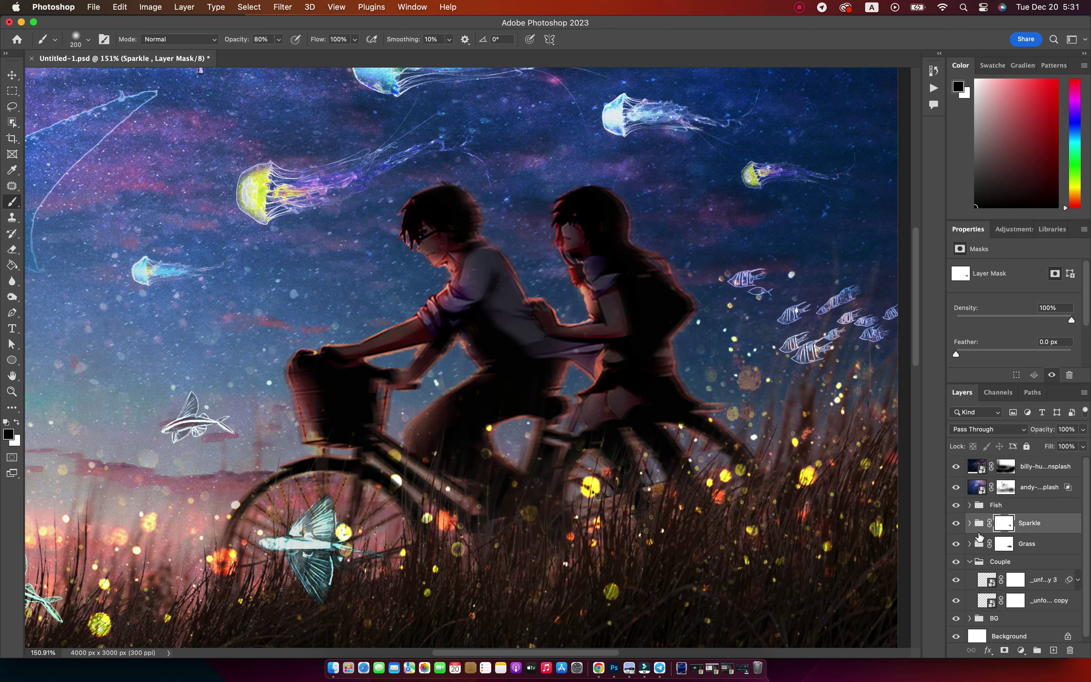
Step: Paint the upper couple mask at the knee, basket, top tube and shoulder, then zoom out
{"action": "left_click", "coordinate": [1001, 562]}
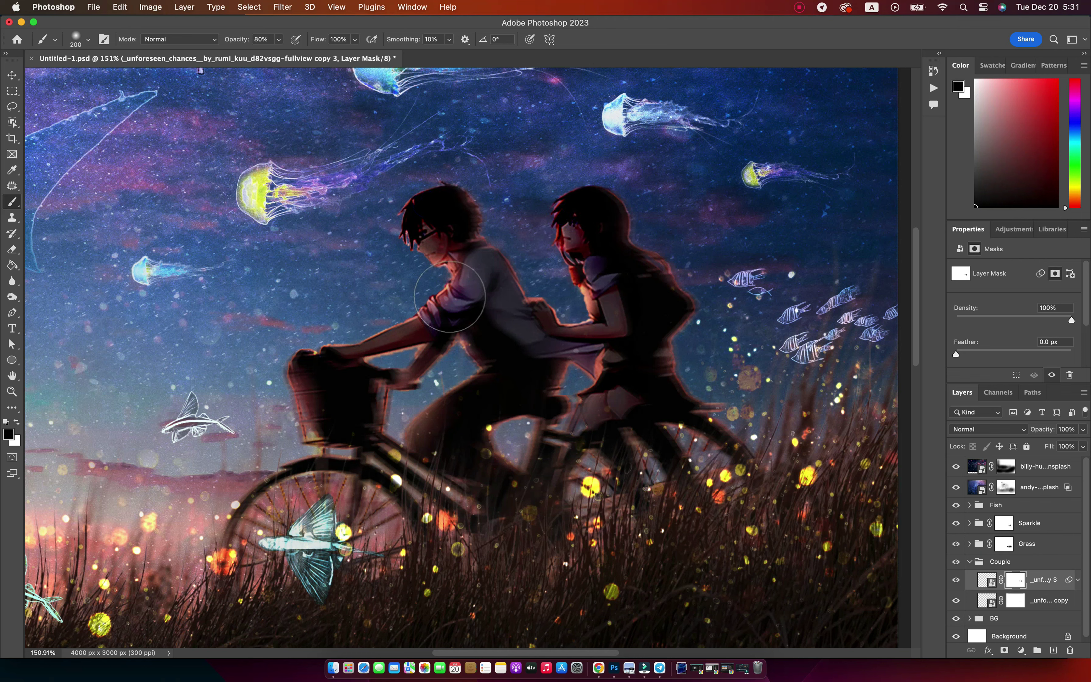
{"action": "left_click_drag", "start_coordinate": [448, 387], "coordinate": [429, 412]}
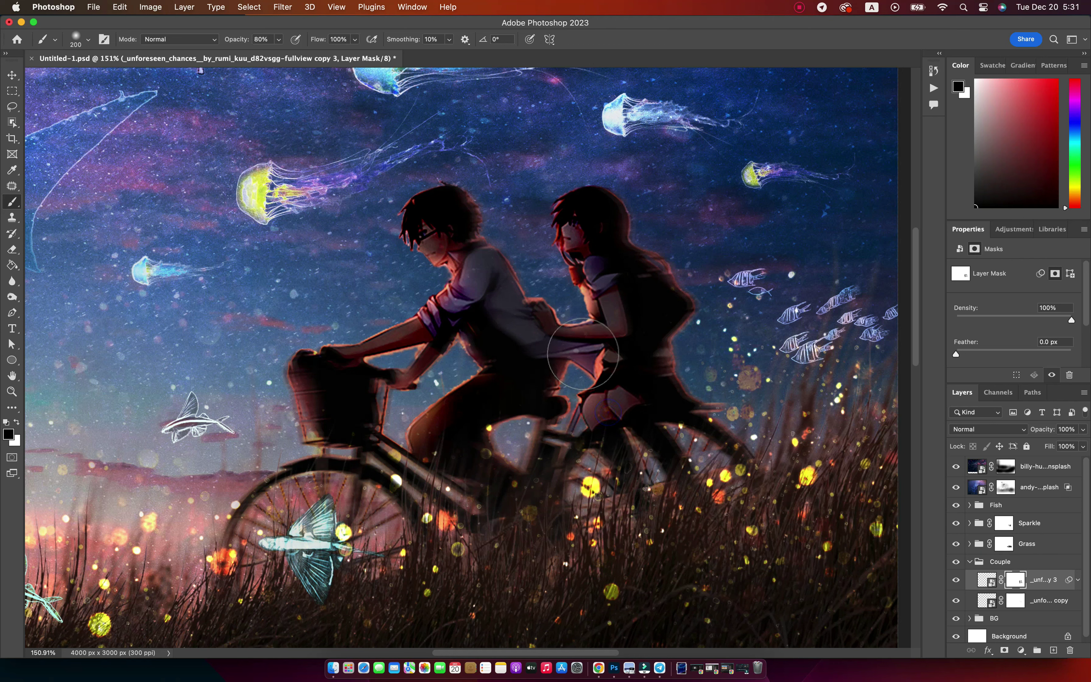
{"action": "key", "text": "bracketleft"}
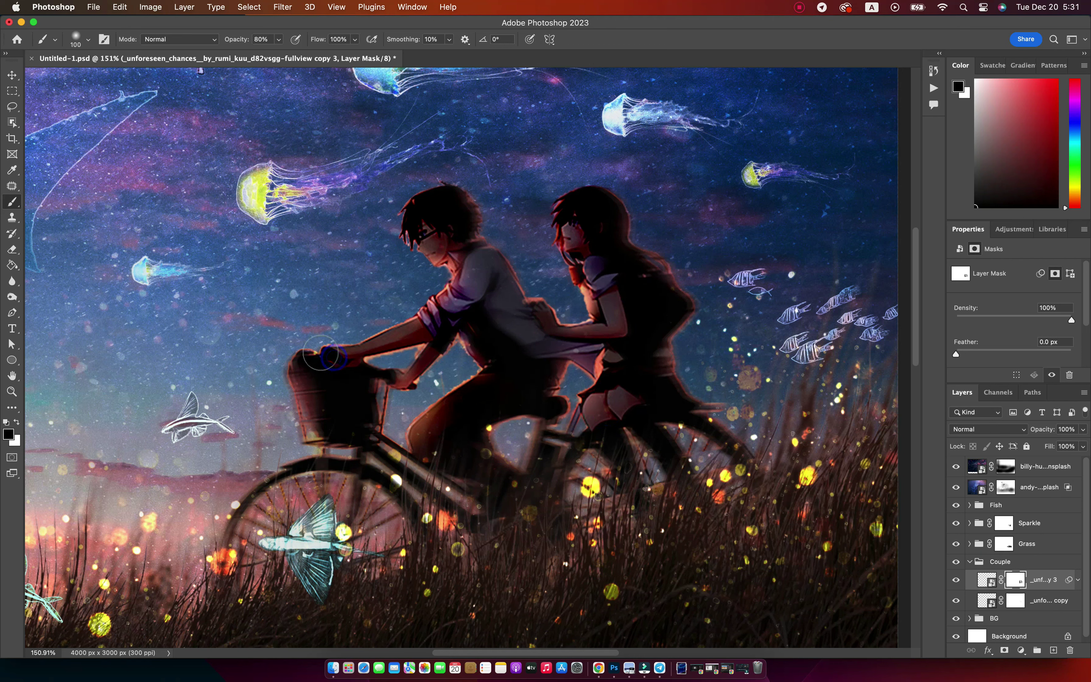
{"action": "key", "text": "bracketleft"}
{"action": "key", "text": "bracketleft"}
{"action": "key", "text": "bracketleft"}
{"action": "left_click_drag", "start_coordinate": [302, 404], "coordinate": [338, 361]}
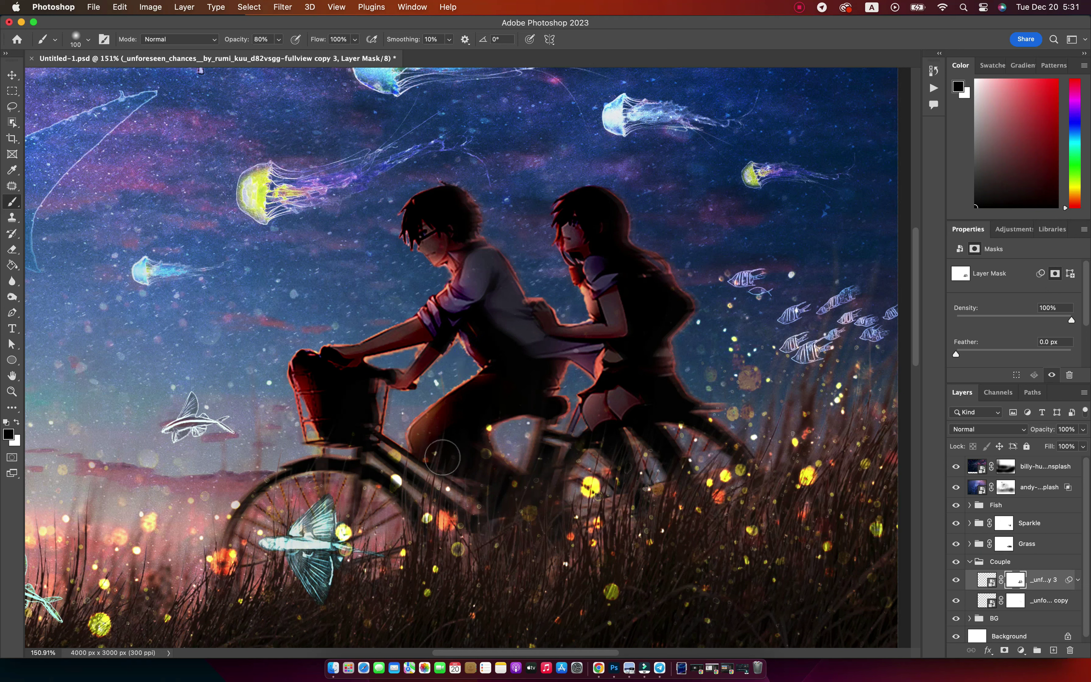
{"action": "left_click_drag", "start_coordinate": [383, 453], "coordinate": [406, 462]}
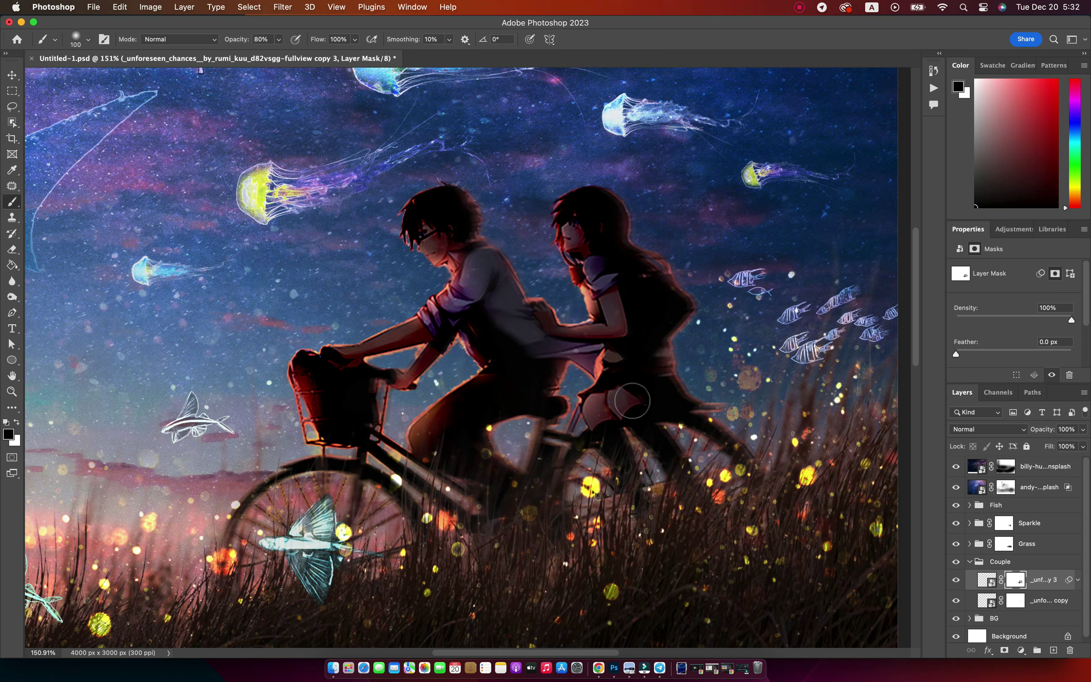
{"action": "left_click", "coordinate": [589, 295]}
{"action": "key", "text": "z"}
{"action": "mouse_move", "coordinate": [570, 384]}
{"action": "left_mouse_down"}
{"action": "mouse_move", "coordinate": [513, 395]}
{"action": "mouse_move", "coordinate": [471, 317]}
{"action": "left_mouse_up"}
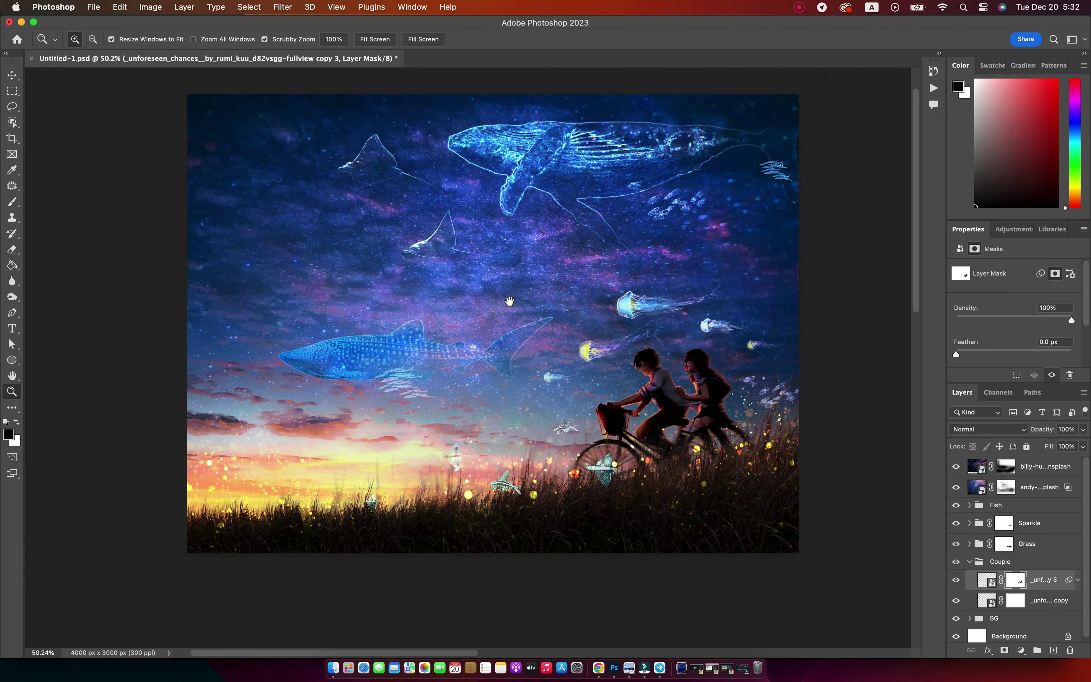
Step: Collapse the Couple group, compare the andy sky layer, and hide both sky photos
{"action": "left_click_drag", "start_coordinate": [463, 350], "coordinate": [492, 351]}
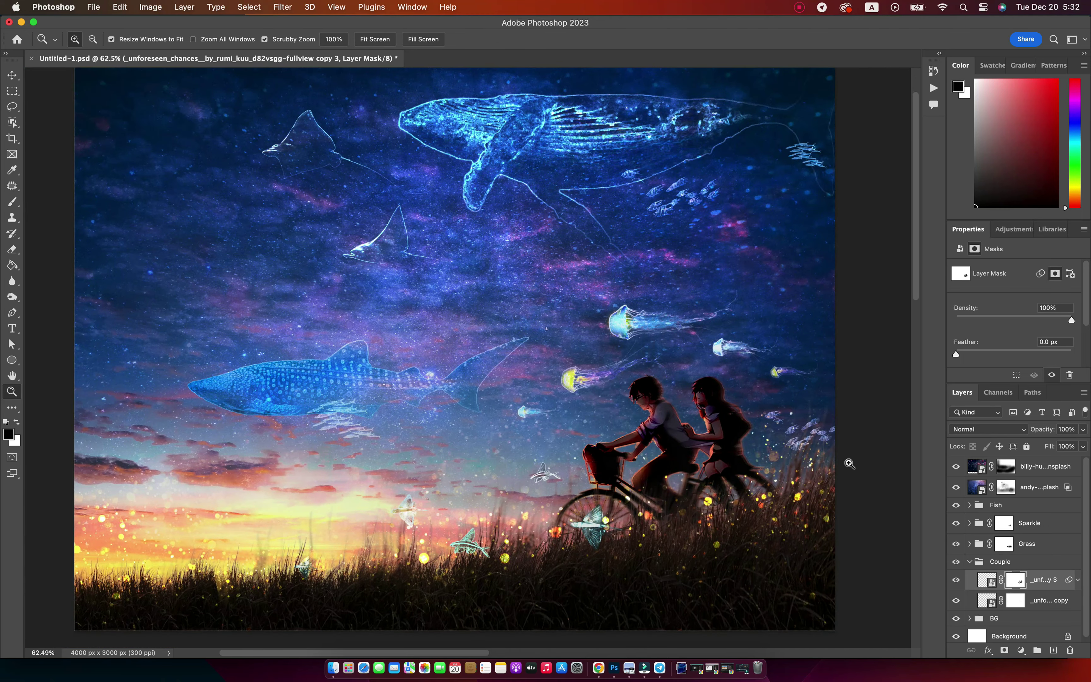
{"action": "key", "text": "v"}
{"action": "left_click", "coordinate": [969, 561]}
{"action": "left_click", "coordinate": [633, 546]}
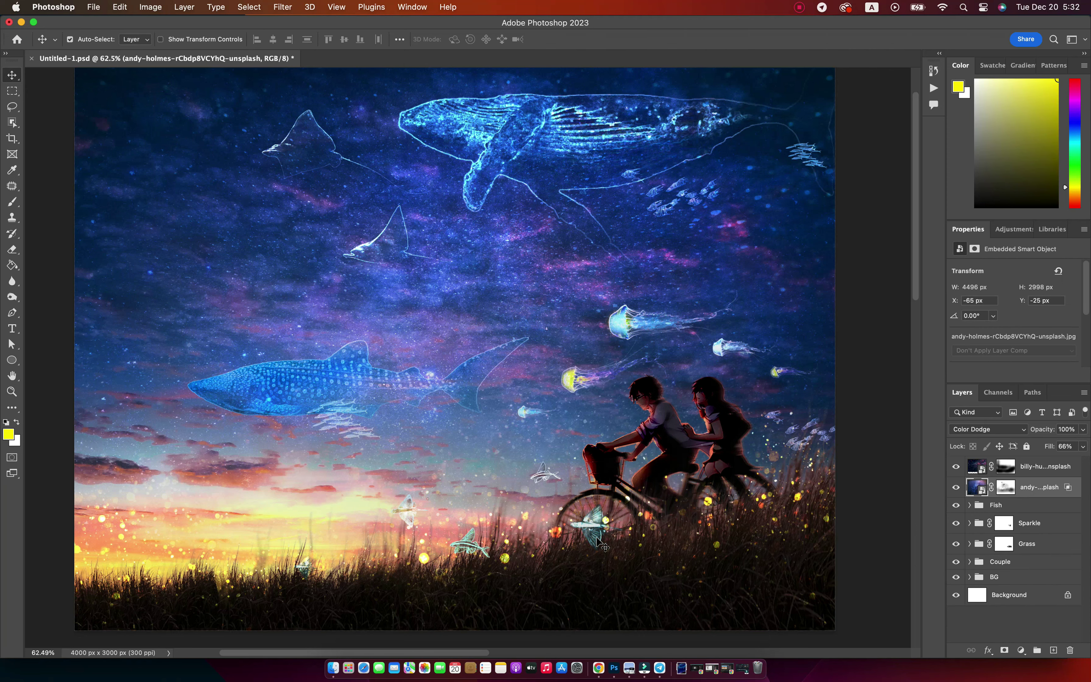
{"action": "left_click", "coordinate": [956, 488]}
{"action": "left_click", "coordinate": [983, 504]}
{"action": "left_click", "coordinate": [586, 539]}
{"action": "left_click_drag", "start_coordinate": [956, 466], "coordinate": [956, 487]}
Step: Set the Layer 6 copy 7 fish glow to 49% opacity with reduced fill
{"action": "left_click", "coordinate": [602, 522]}
{"action": "left_click", "coordinate": [956, 614]}
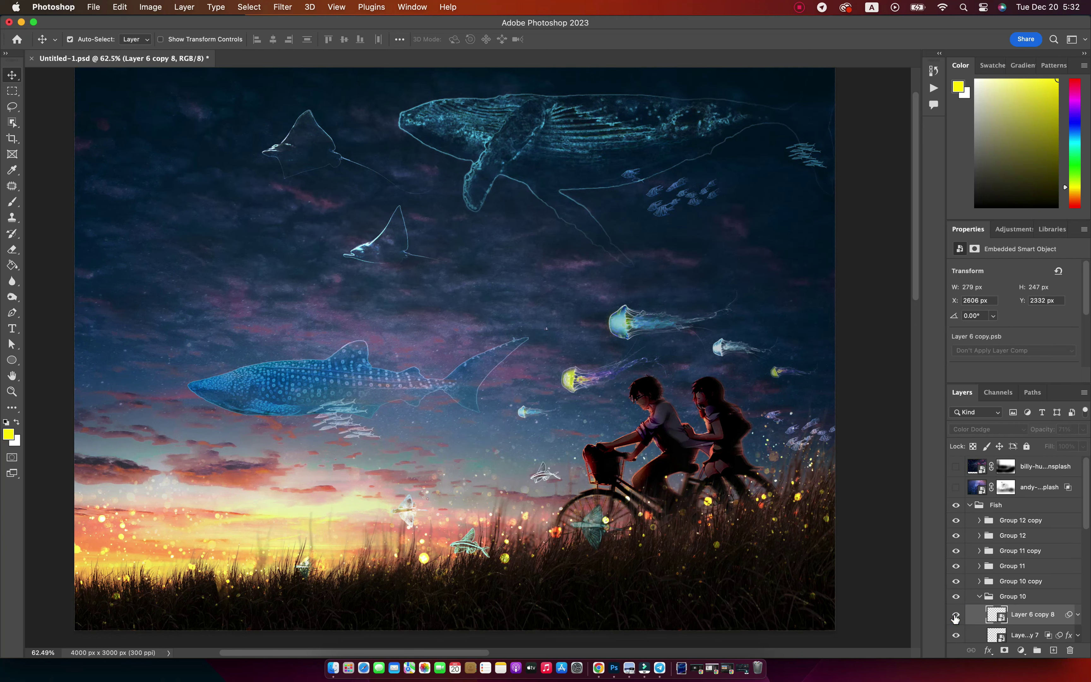
{"action": "scroll", "coordinate": [956, 611], "scroll_direction": "down", "scroll_amount": 2}
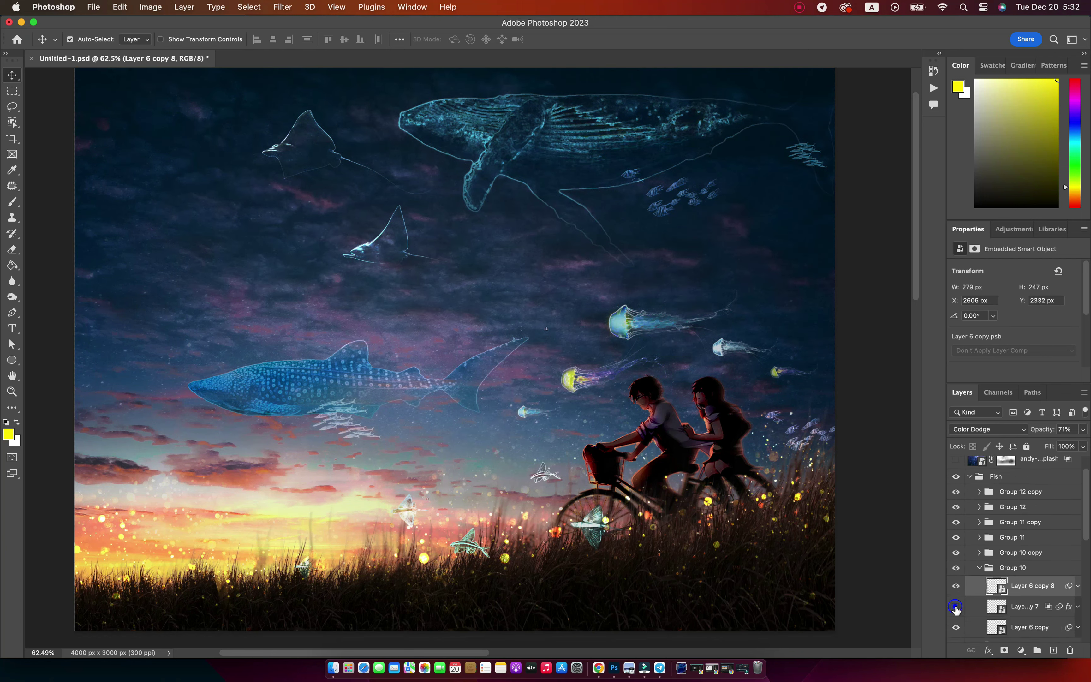
{"action": "left_click", "coordinate": [1033, 606]}
{"action": "left_click_drag", "start_coordinate": [1045, 432], "coordinate": [1036, 434]}
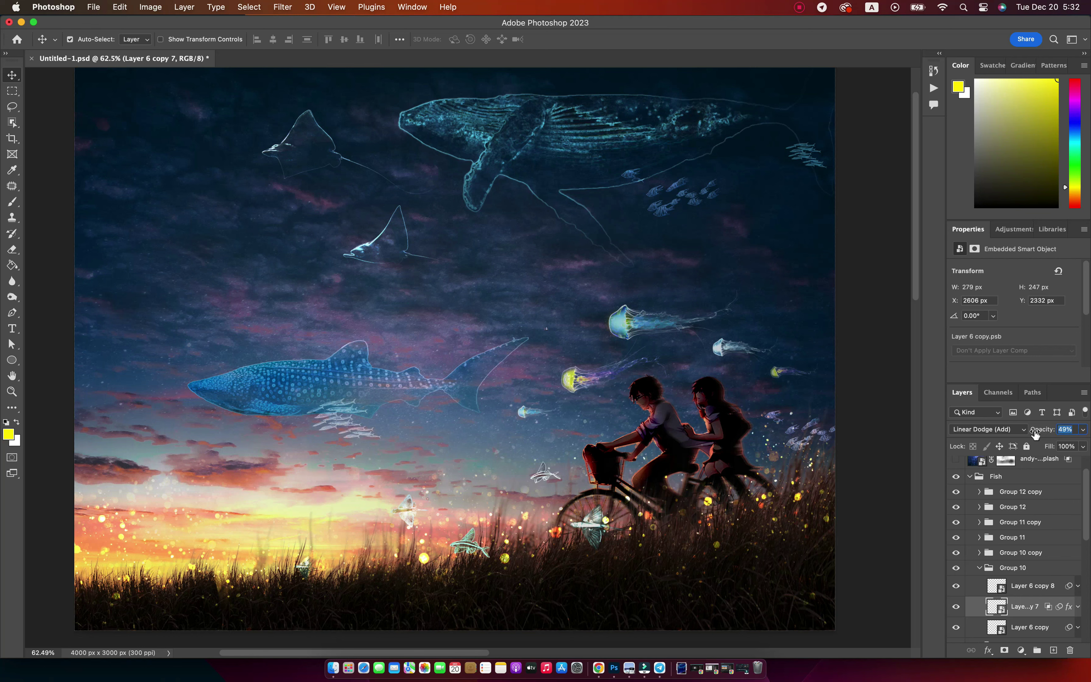
{"action": "left_click_drag", "start_coordinate": [1047, 446], "coordinate": [1039, 450]}
{"action": "left_click_drag", "start_coordinate": [1010, 453], "coordinate": [1014, 450]}
Step: Toggle the fish layer, collapse Group 10, and show both sky photo layers again
{"action": "left_click", "coordinate": [956, 630]}
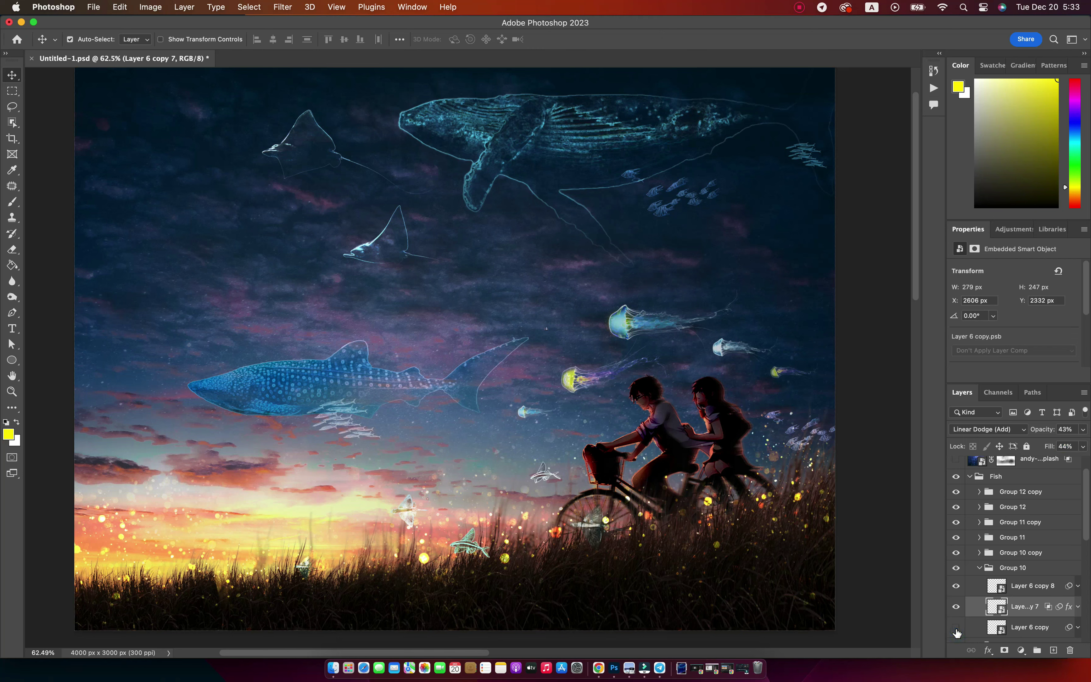
{"action": "left_click", "coordinate": [980, 568]}
{"action": "scroll", "coordinate": [957, 483], "scroll_direction": "up", "scroll_amount": 2}
{"action": "left_click_drag", "start_coordinate": [956, 479], "coordinate": [956, 467]}
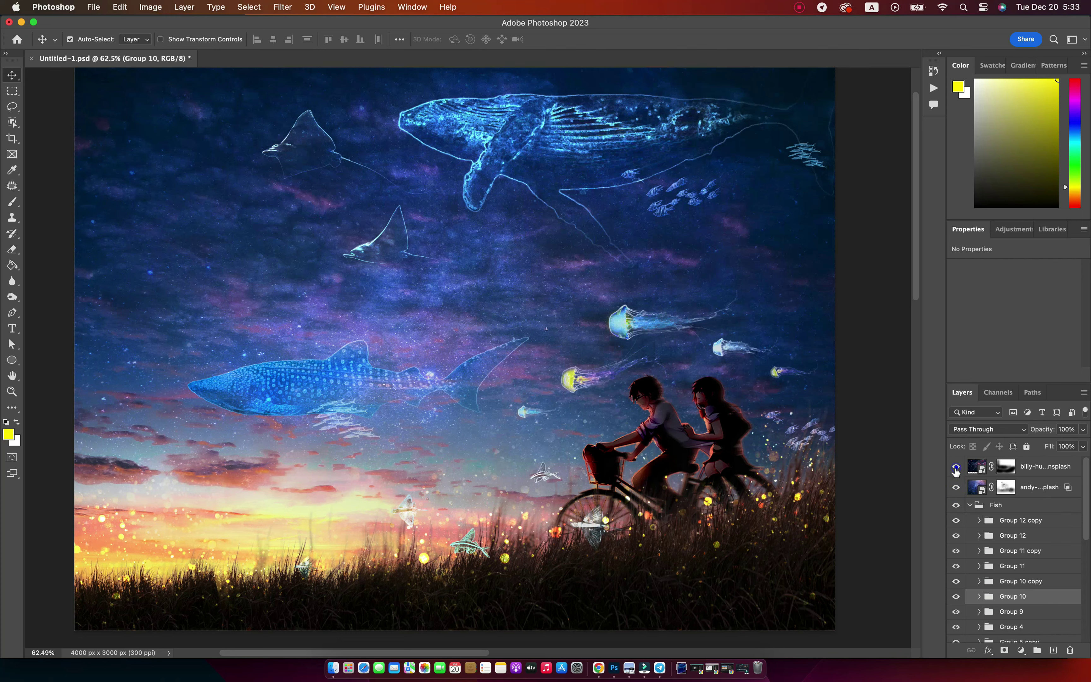
{"action": "key", "text": "z"}
{"action": "scroll", "coordinate": [587, 341], "scroll_direction": "down", "scroll_amount": 2}
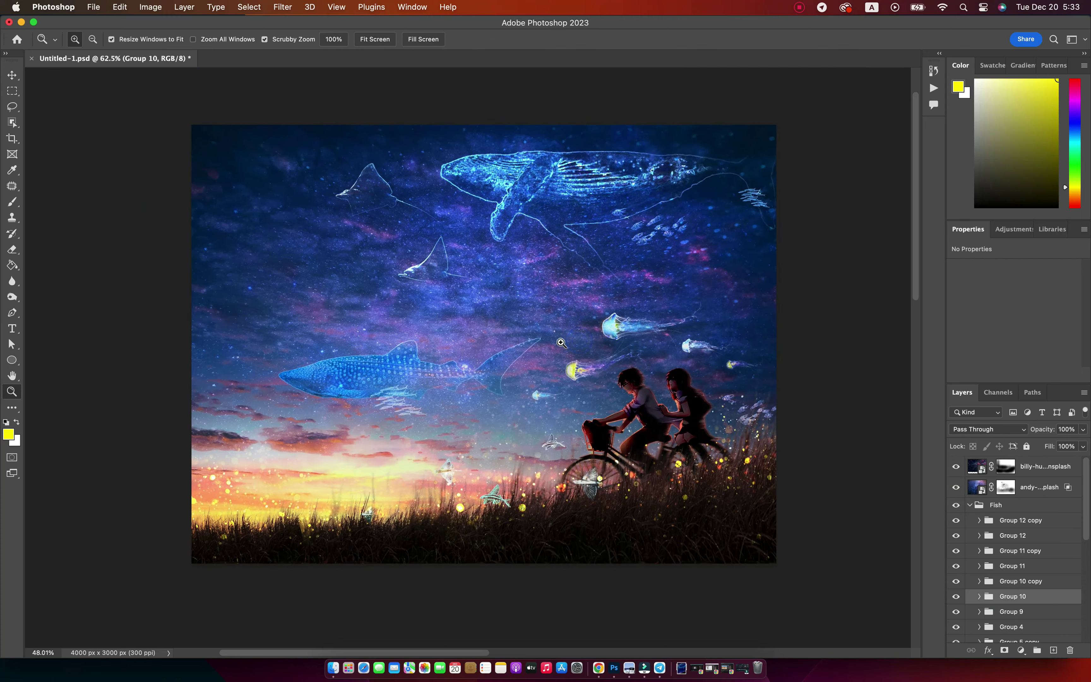
Step: Group the billy and andy sky layers as 'Space', then stamp visible layers into Layer 9
{"action": "left_click", "coordinate": [970, 505]}
{"action": "left_click", "coordinate": [1039, 491]}
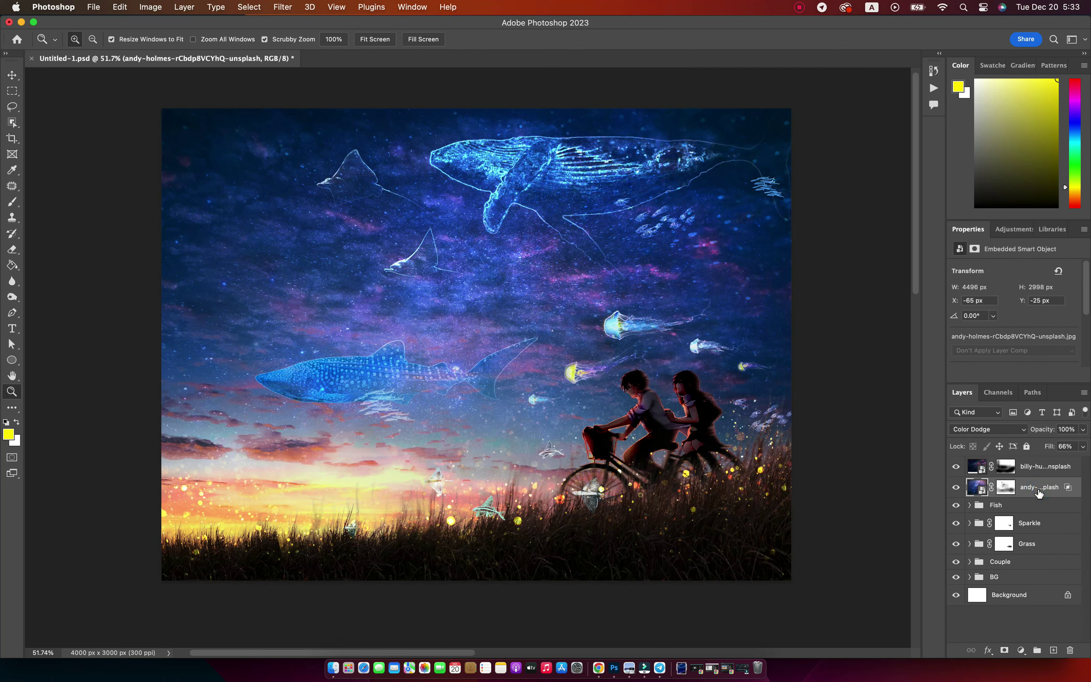
{"action": "left_click", "coordinate": [1034, 469], "text": "shift"}
{"action": "key", "text": "super+g"}
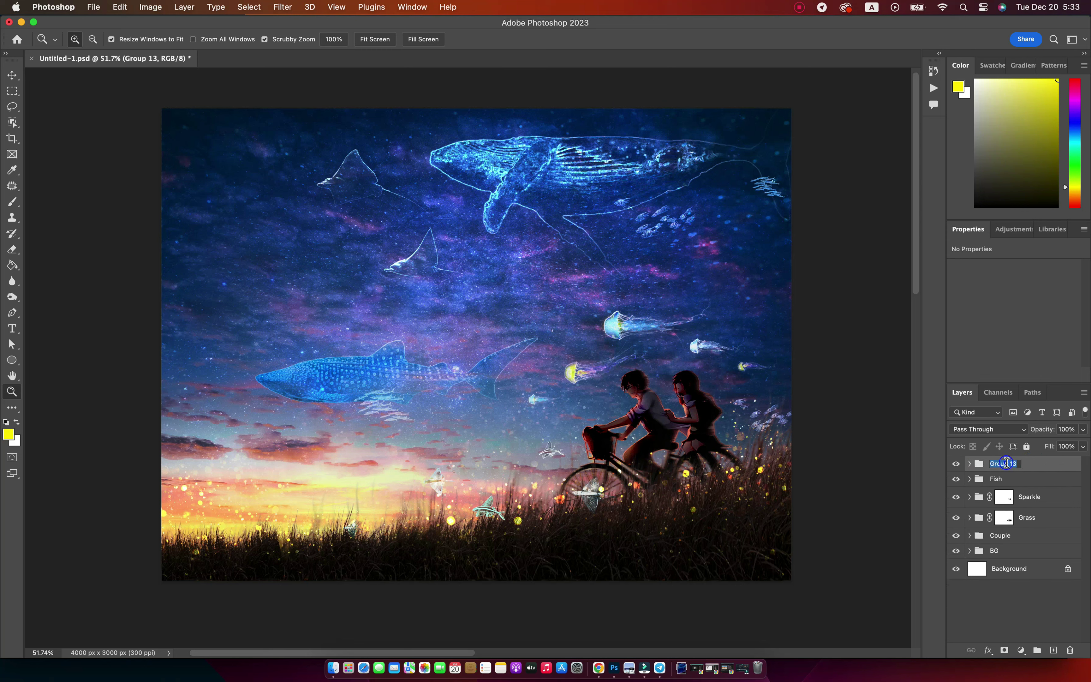
{"action": "type", "text": "Space"}
{"action": "key", "text": "Return"}
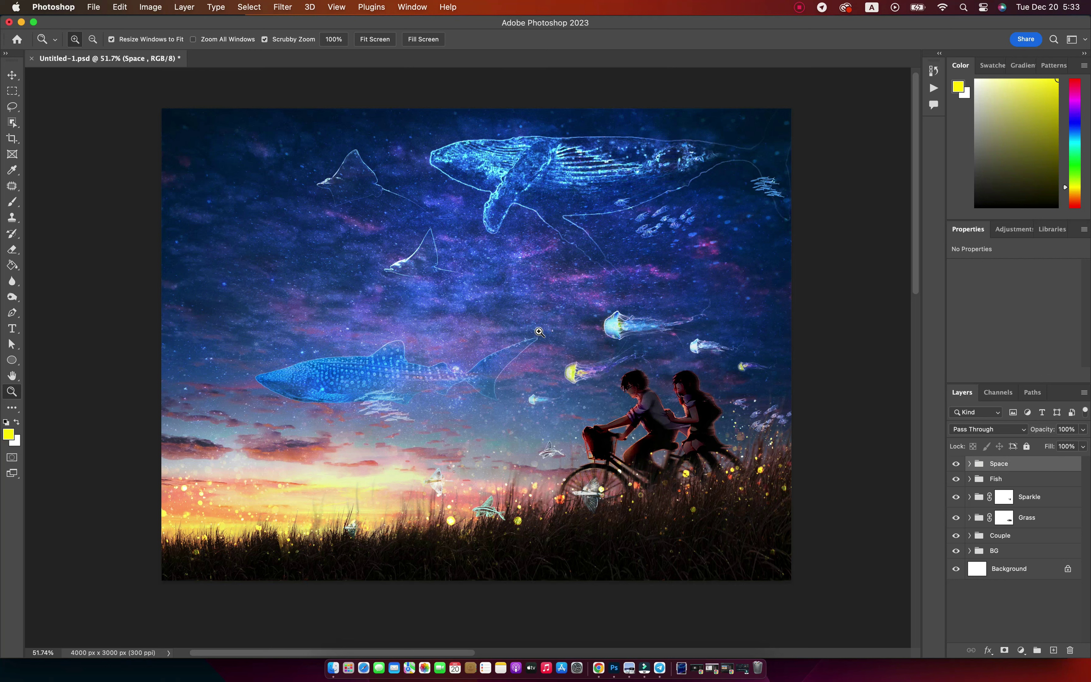
{"action": "key", "text": "alt"}
{"action": "key", "text": "super+alt+shift+e"}
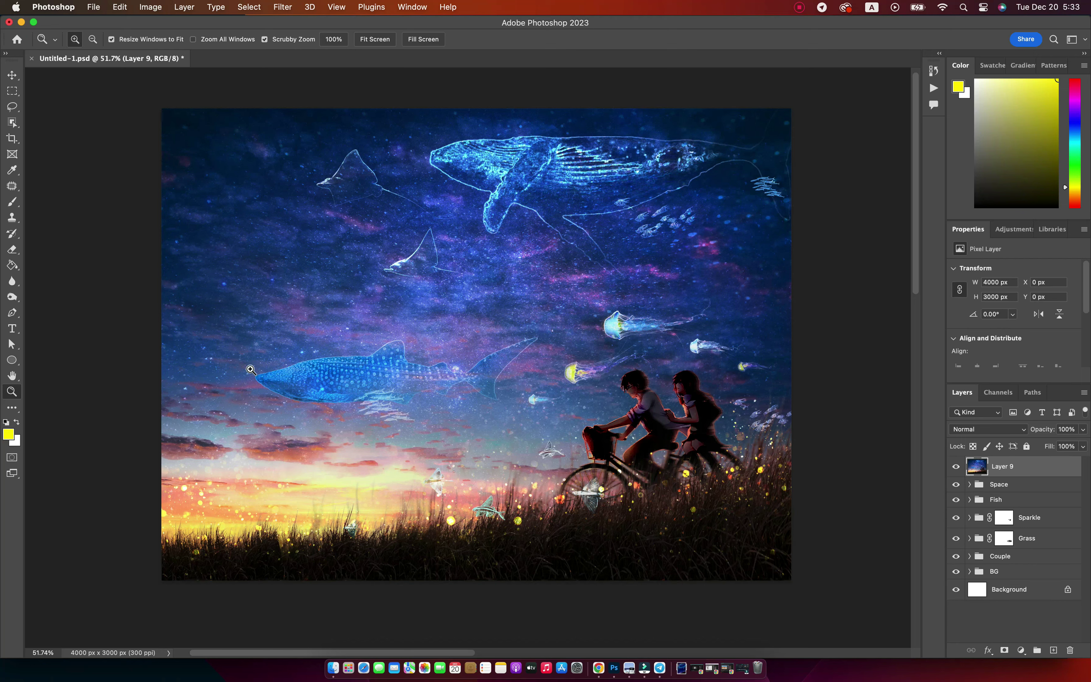
Step: Open Camera Raw full screen on Layer 9, warming temperature, magenta tint and lifted shadows
{"action": "left_click", "coordinate": [282, 11]}
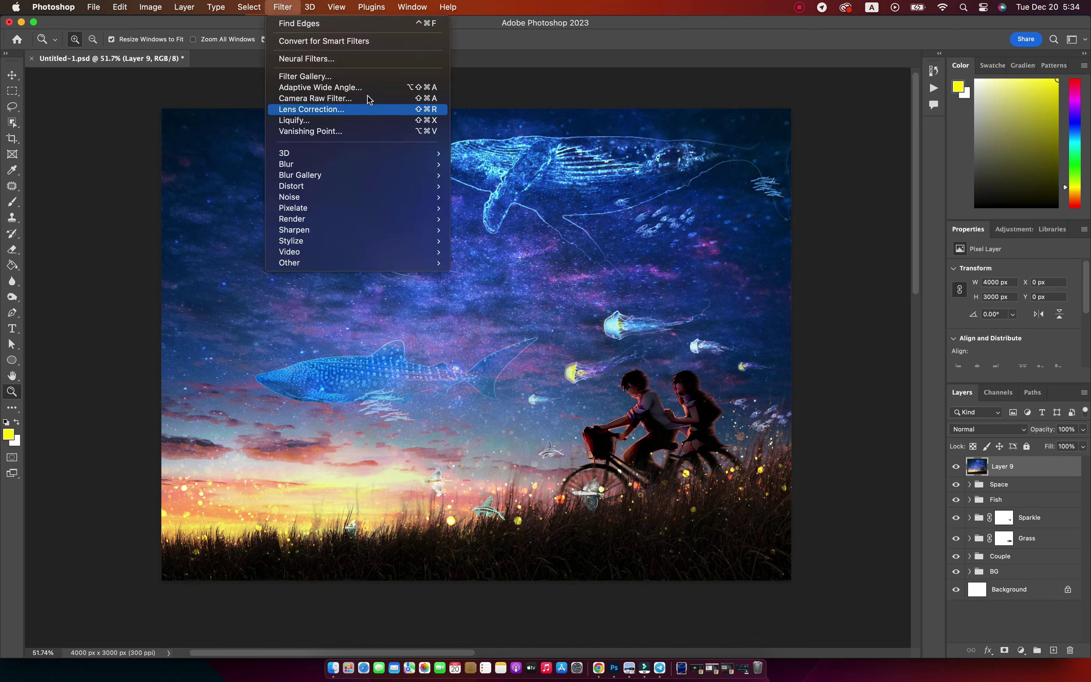
{"action": "left_click", "coordinate": [303, 100]}
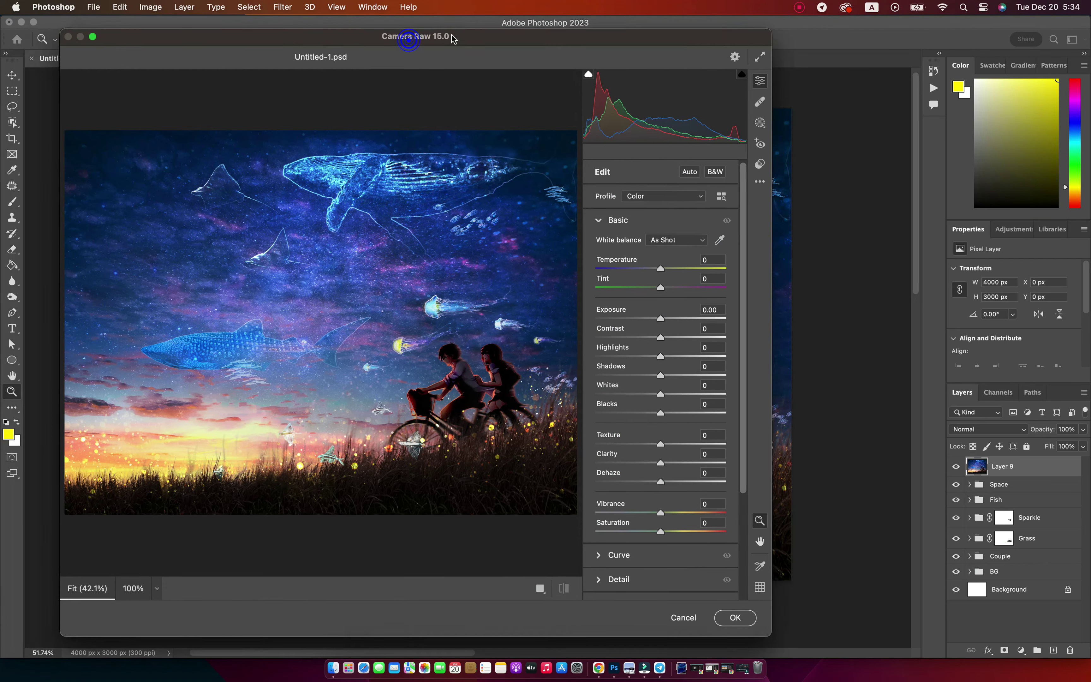
{"action": "left_click", "coordinate": [756, 50]}
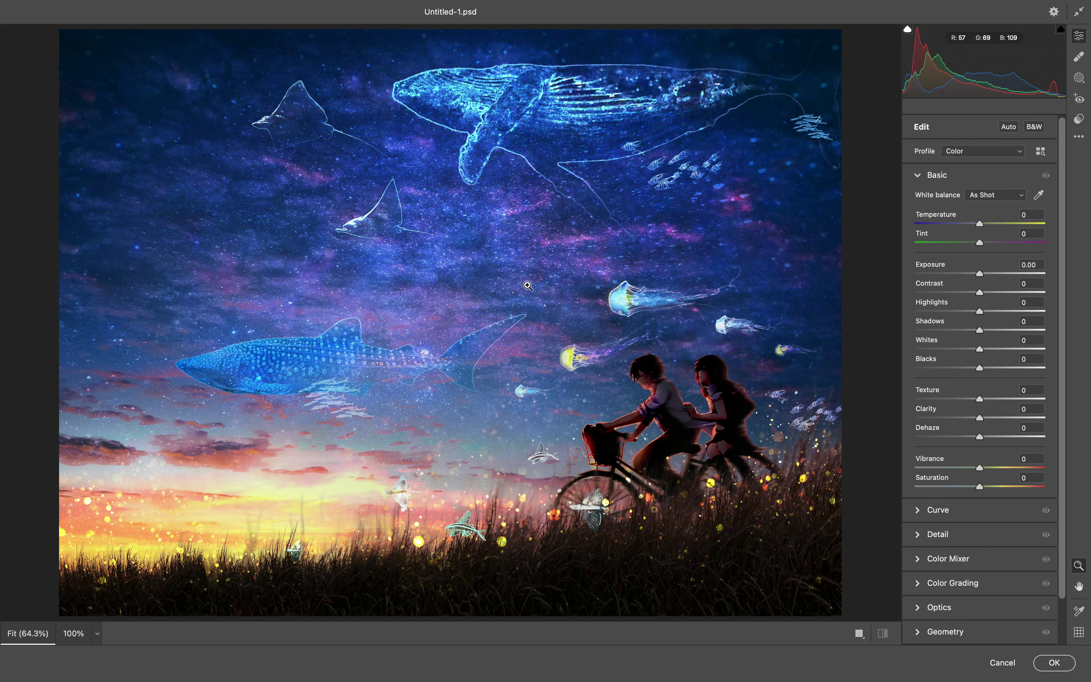
{"action": "left_click_drag", "start_coordinate": [983, 225], "coordinate": [983, 226]}
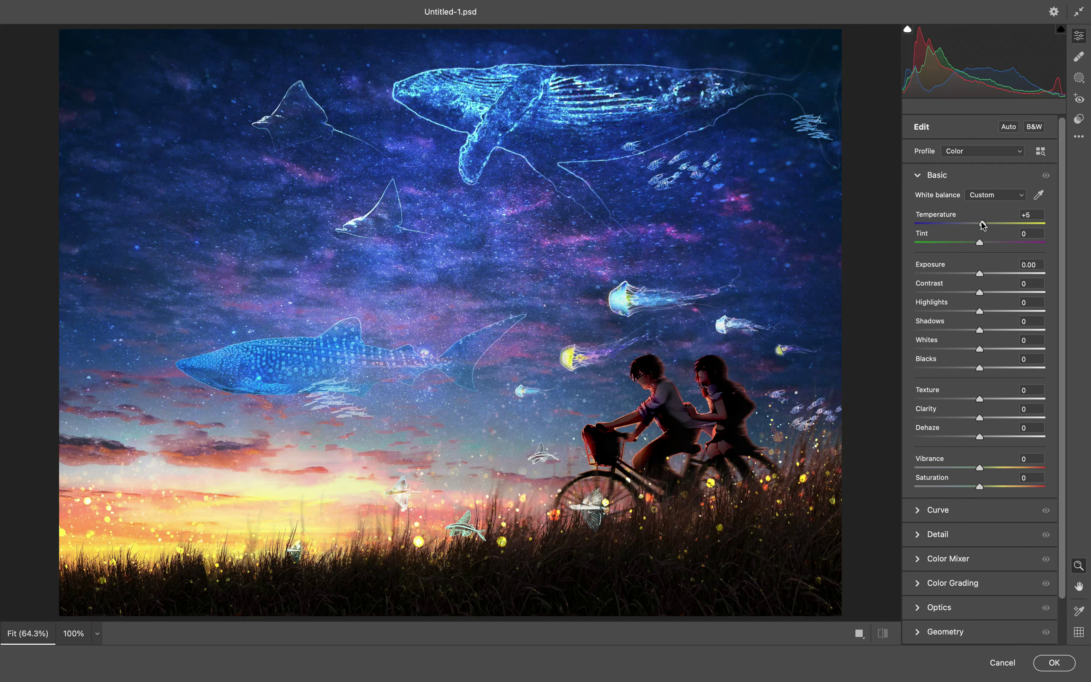
{"action": "mouse_move", "coordinate": [981, 243]}
{"action": "left_mouse_down"}
{"action": "mouse_move", "coordinate": [988, 294]}
{"action": "mouse_move", "coordinate": [973, 311]}
{"action": "mouse_move", "coordinate": [1013, 350]}
{"action": "left_mouse_up"}
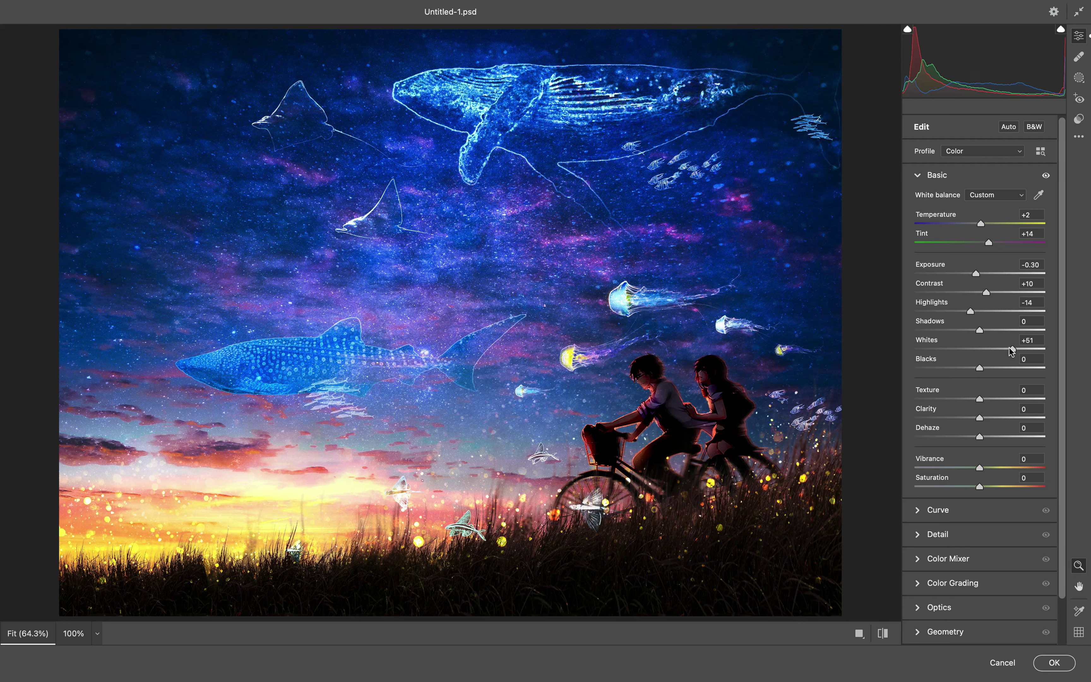
{"action": "left_click_drag", "start_coordinate": [980, 330], "coordinate": [1013, 329]}
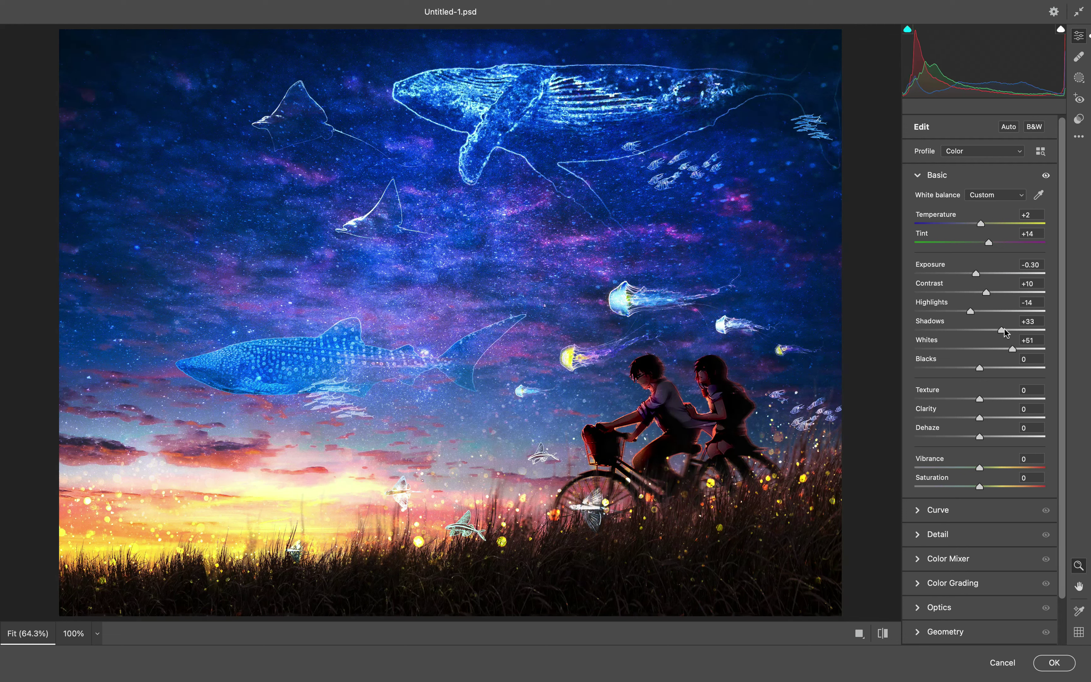
{"action": "left_click_drag", "start_coordinate": [1011, 331], "coordinate": [1004, 332]}
Step: Lower clarity, add slight dehaze, set vibrance +20 and exposure −0.50 in Basic
{"action": "left_click_drag", "start_coordinate": [980, 419], "coordinate": [963, 419]}
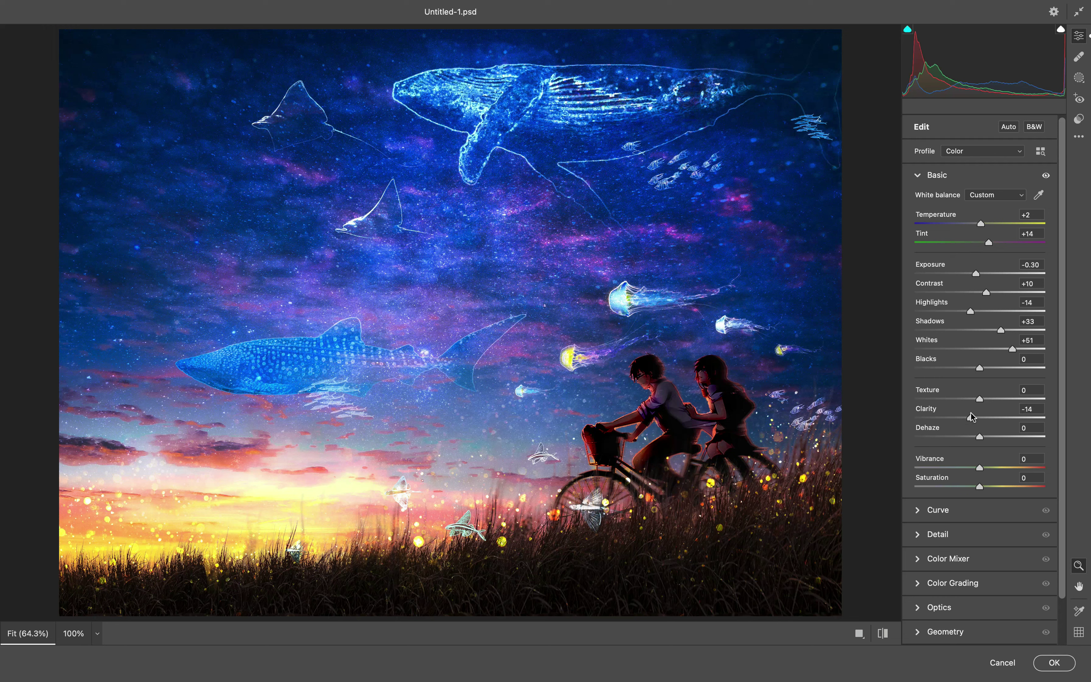
{"action": "left_click_drag", "start_coordinate": [983, 440], "coordinate": [985, 437]}
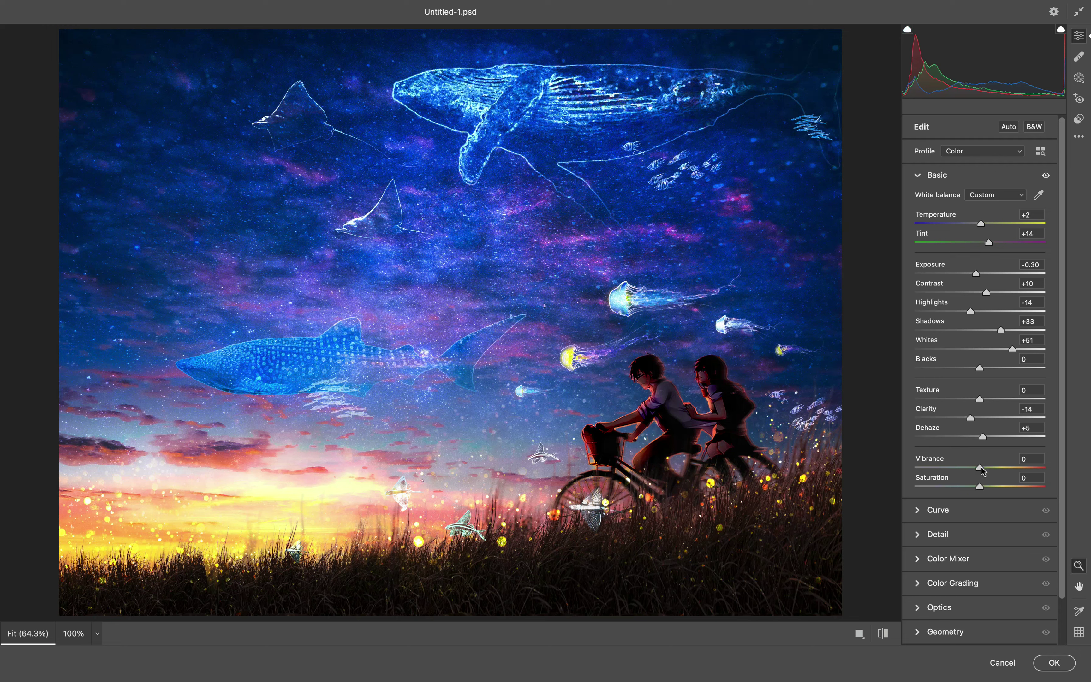
{"action": "mouse_move", "coordinate": [982, 469]}
{"action": "left_mouse_down"}
{"action": "mouse_move", "coordinate": [994, 468]}
{"action": "mouse_move", "coordinate": [962, 487]}
{"action": "left_mouse_up"}
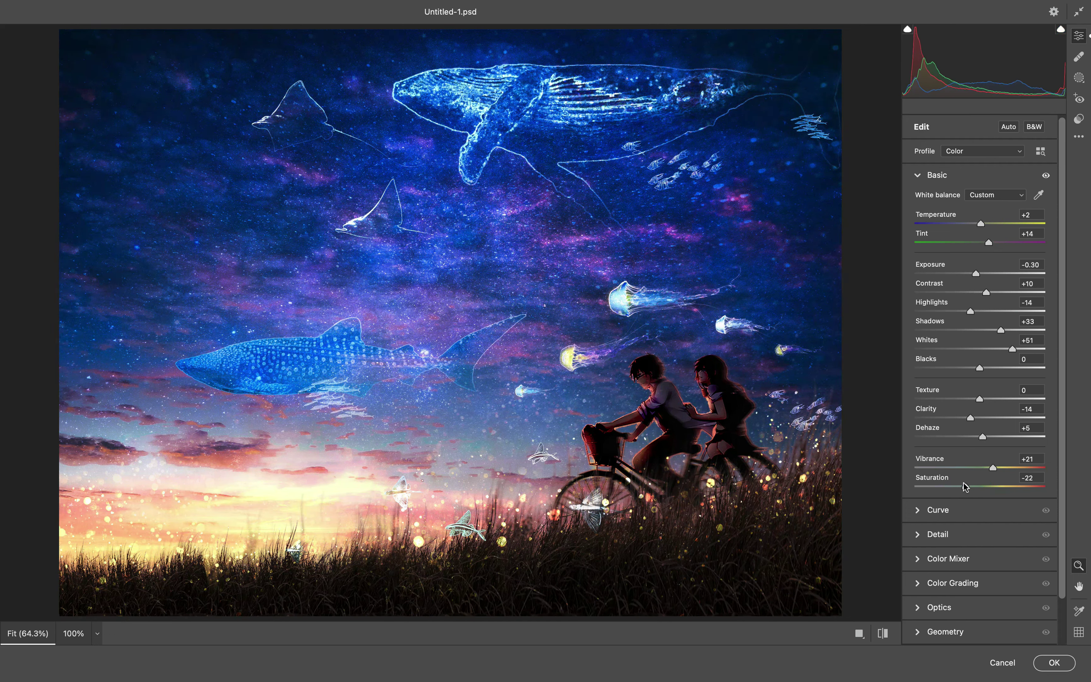
{"action": "left_click_drag", "start_coordinate": [992, 467], "coordinate": [989, 467]}
{"action": "left_click_drag", "start_coordinate": [976, 274], "coordinate": [975, 274]}
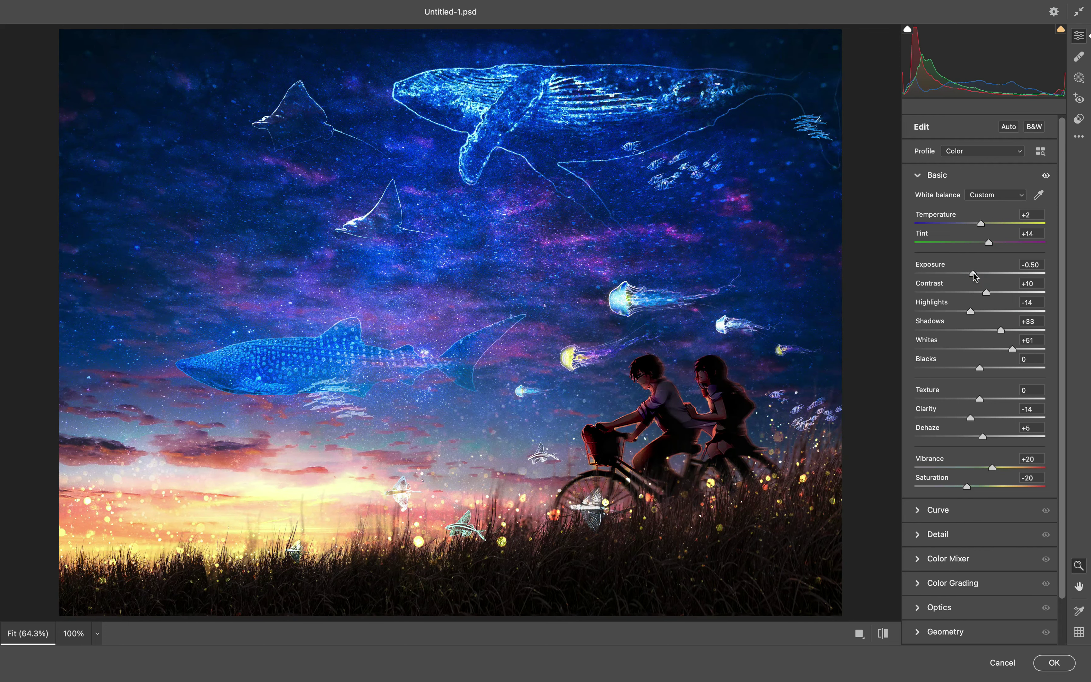
{"action": "left_click", "coordinate": [919, 177]}
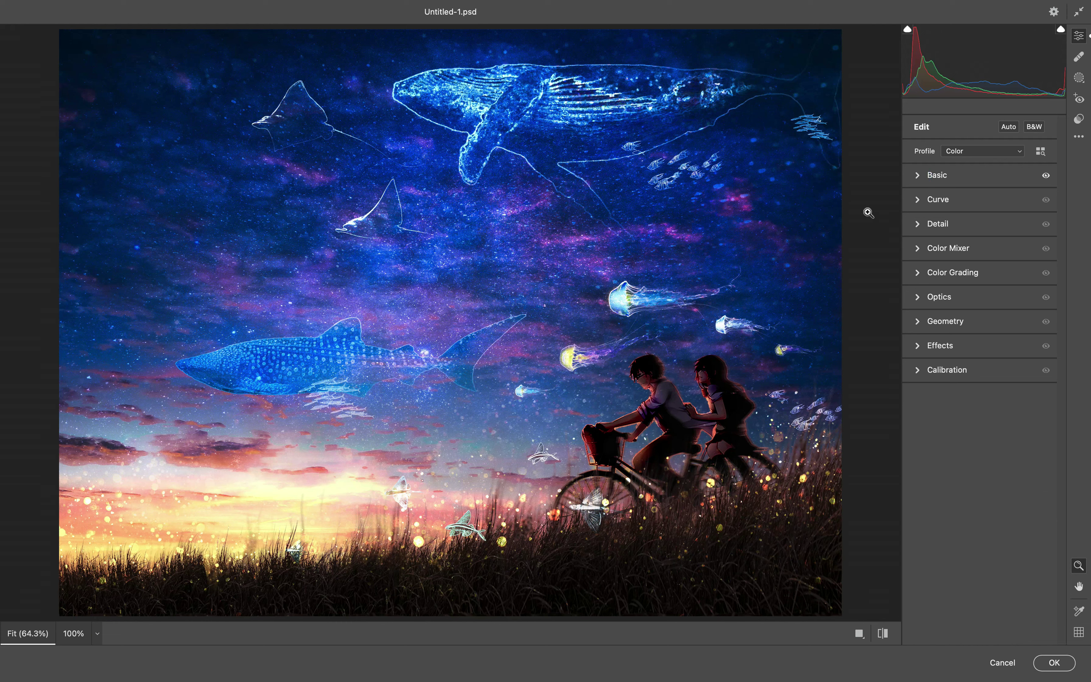
{"action": "left_click", "coordinate": [918, 249]}
Step: Shift the hues of reds, oranges toward pink, aquas, and magentas/purples in Color Mixer
{"action": "left_click_drag", "start_coordinate": [980, 318], "coordinate": [932, 318]}
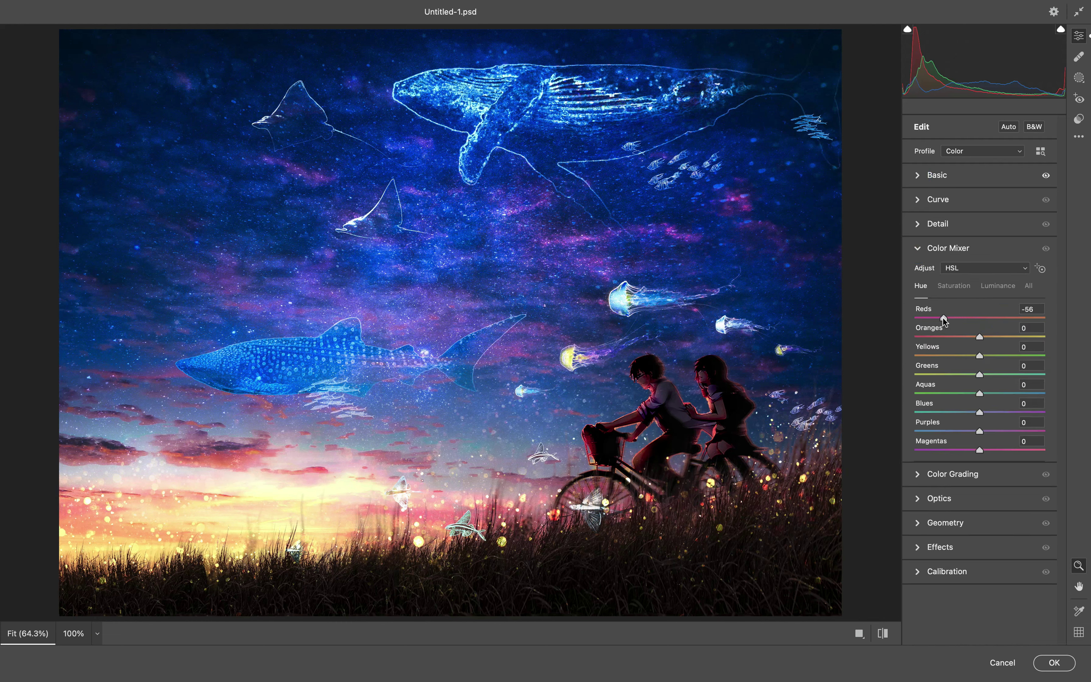
{"action": "mouse_move", "coordinate": [979, 337]}
{"action": "left_mouse_down"}
{"action": "mouse_move", "coordinate": [928, 338]}
{"action": "mouse_move", "coordinate": [939, 337]}
{"action": "mouse_move", "coordinate": [940, 356]}
{"action": "left_mouse_up"}
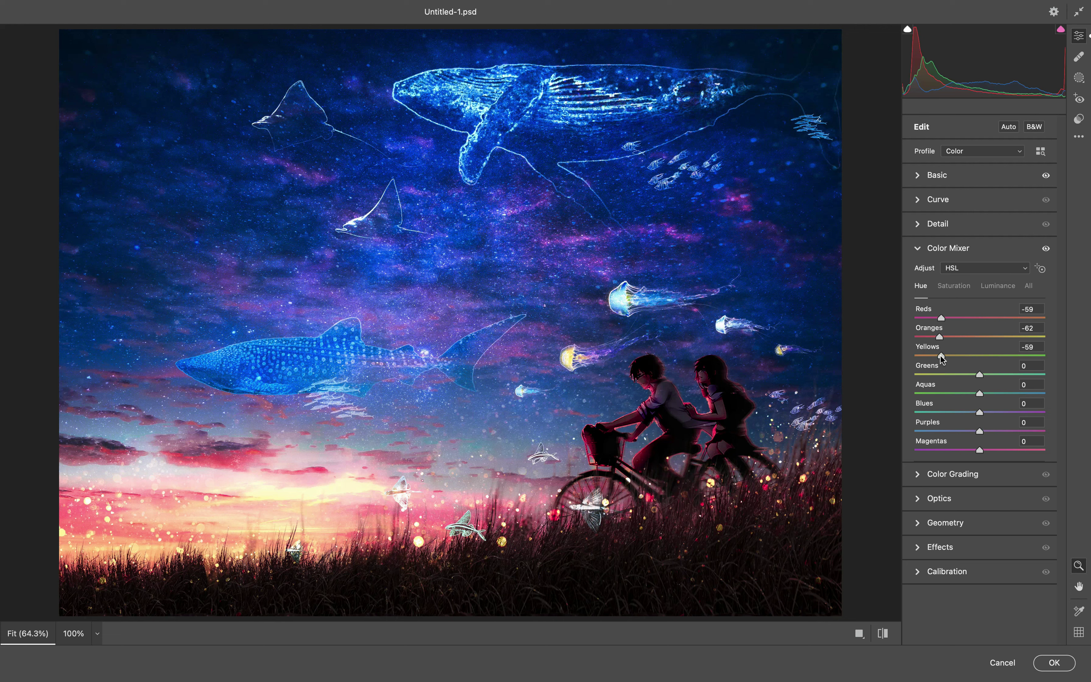
{"action": "left_click_drag", "start_coordinate": [980, 394], "coordinate": [1032, 393]}
{"action": "mouse_move", "coordinate": [980, 451]}
{"action": "left_mouse_down"}
{"action": "mouse_move", "coordinate": [958, 450]}
{"action": "mouse_move", "coordinate": [974, 430]}
{"action": "left_mouse_up"}
{"action": "left_click", "coordinate": [977, 432]}
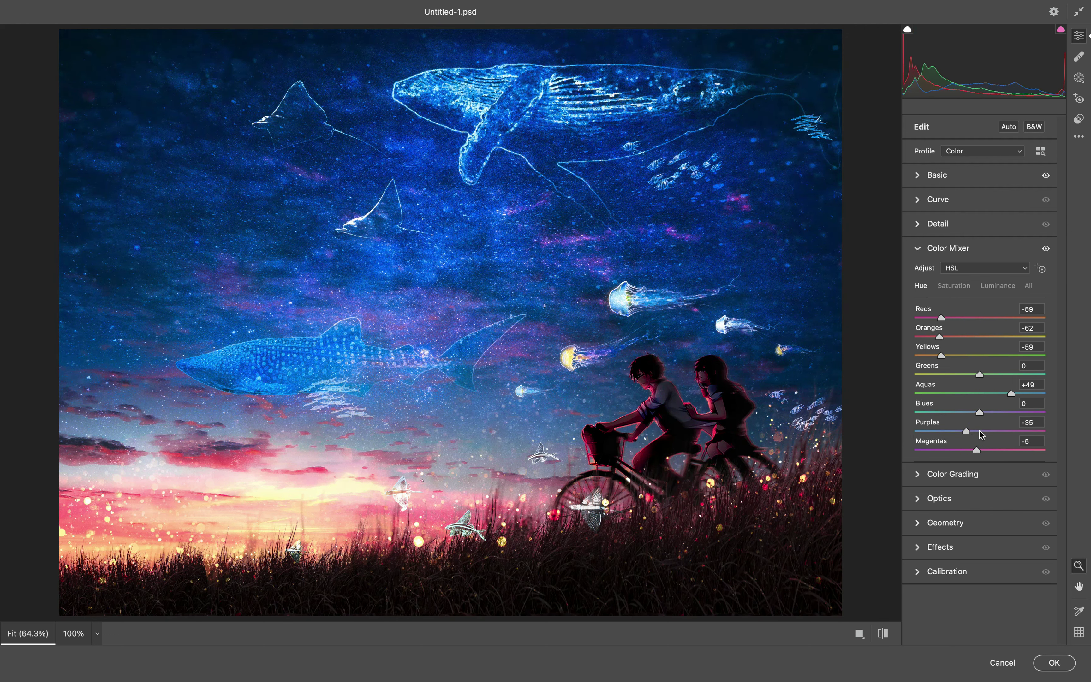
{"action": "mouse_move", "coordinate": [973, 432]}
{"action": "left_mouse_down"}
{"action": "mouse_move", "coordinate": [962, 434]}
{"action": "mouse_move", "coordinate": [974, 432]}
{"action": "left_mouse_up"}
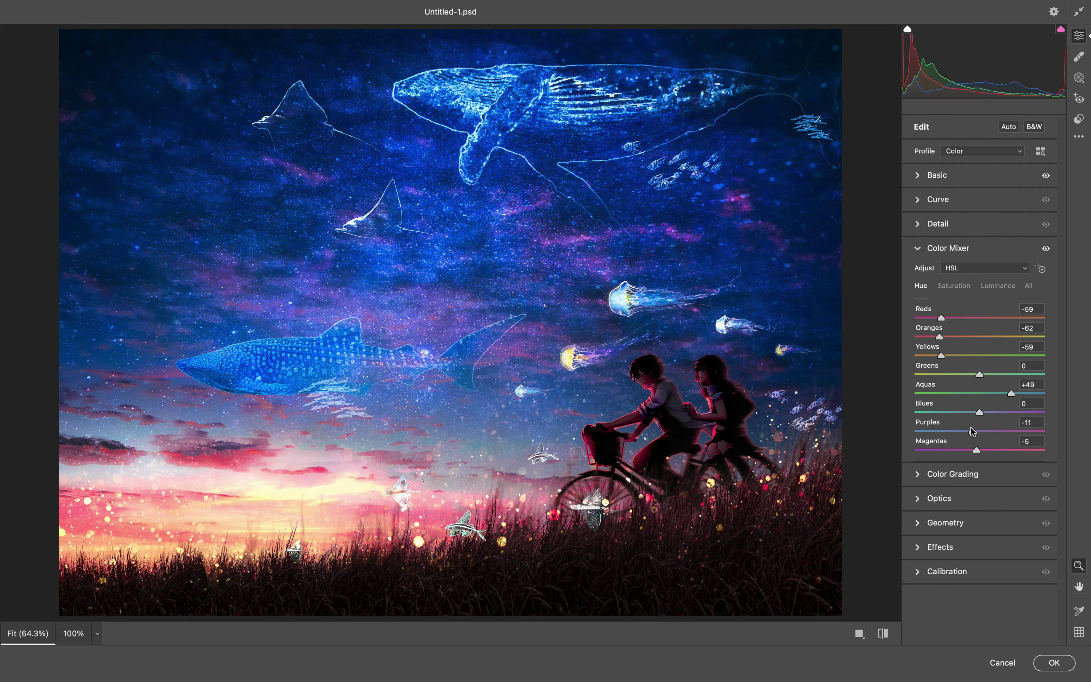
Step: Adjust saturation of reds, oranges and yellows, and boost magenta saturation
{"action": "left_click", "coordinate": [951, 286]}
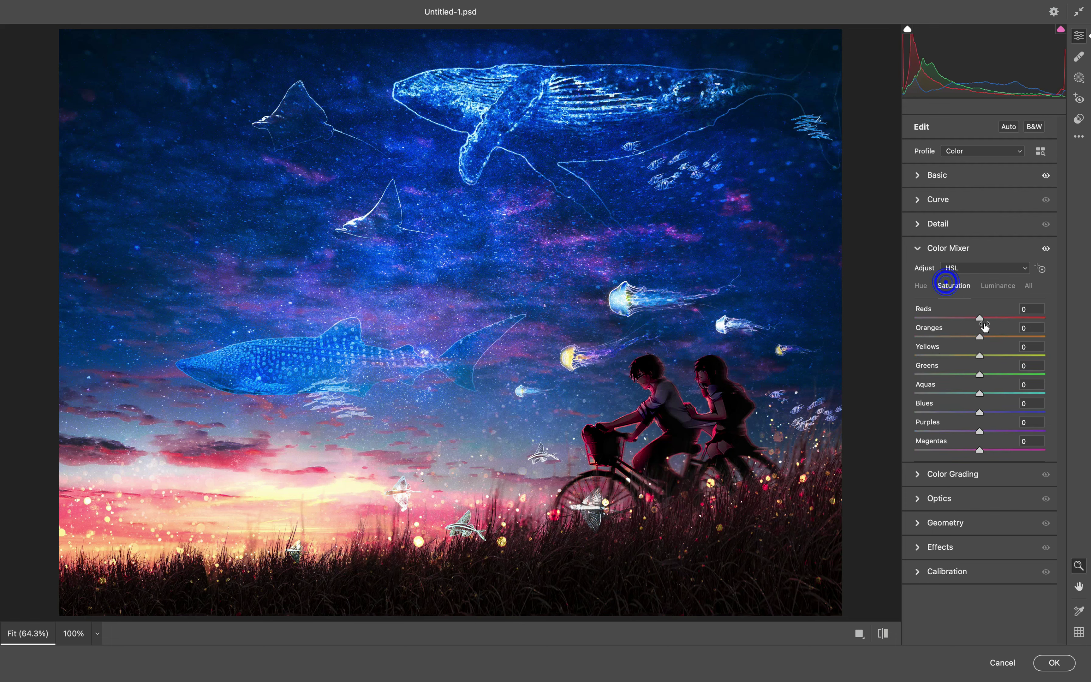
{"action": "mouse_move", "coordinate": [982, 319]}
{"action": "left_mouse_down"}
{"action": "mouse_move", "coordinate": [1019, 320]}
{"action": "mouse_move", "coordinate": [965, 324]}
{"action": "left_mouse_up"}
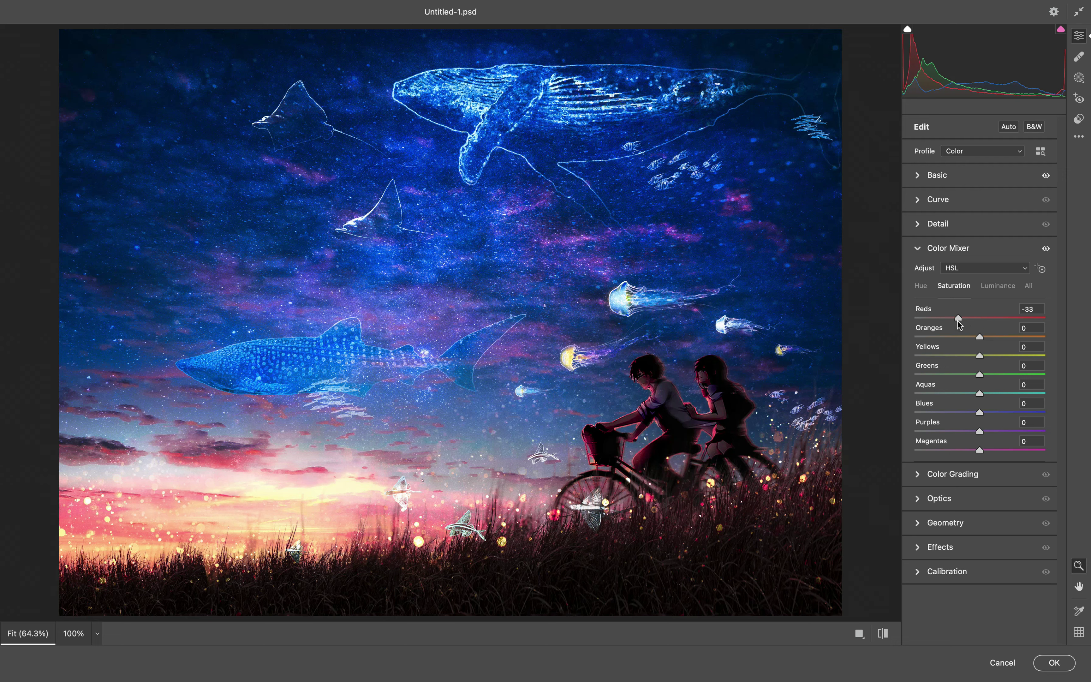
{"action": "mouse_move", "coordinate": [979, 337]}
{"action": "left_mouse_down"}
{"action": "mouse_move", "coordinate": [946, 338]}
{"action": "mouse_move", "coordinate": [989, 333]}
{"action": "left_mouse_up"}
{"action": "left_click_drag", "start_coordinate": [979, 355], "coordinate": [956, 355]}
{"action": "left_click_drag", "start_coordinate": [928, 448], "coordinate": [995, 448]}
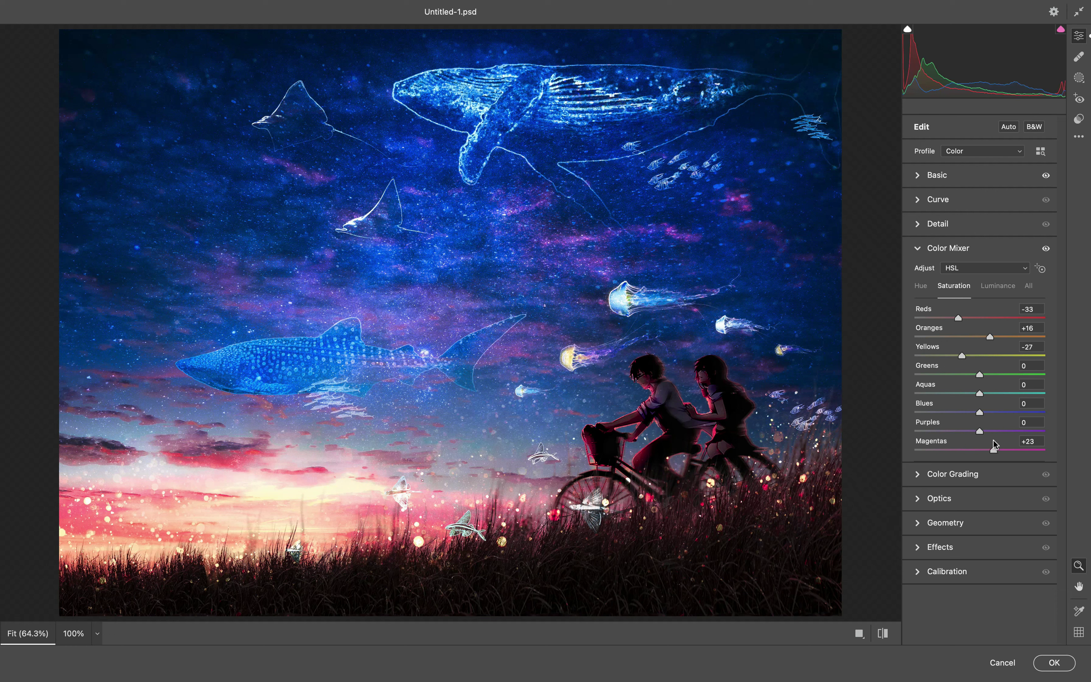
Step: Darken red luminance and raise magenta luminance to +30
{"action": "left_click", "coordinate": [997, 285]}
{"action": "mouse_move", "coordinate": [979, 318]}
{"action": "left_mouse_down"}
{"action": "mouse_move", "coordinate": [933, 318]}
{"action": "mouse_move", "coordinate": [995, 318]}
{"action": "mouse_move", "coordinate": [984, 337]}
{"action": "left_mouse_up"}
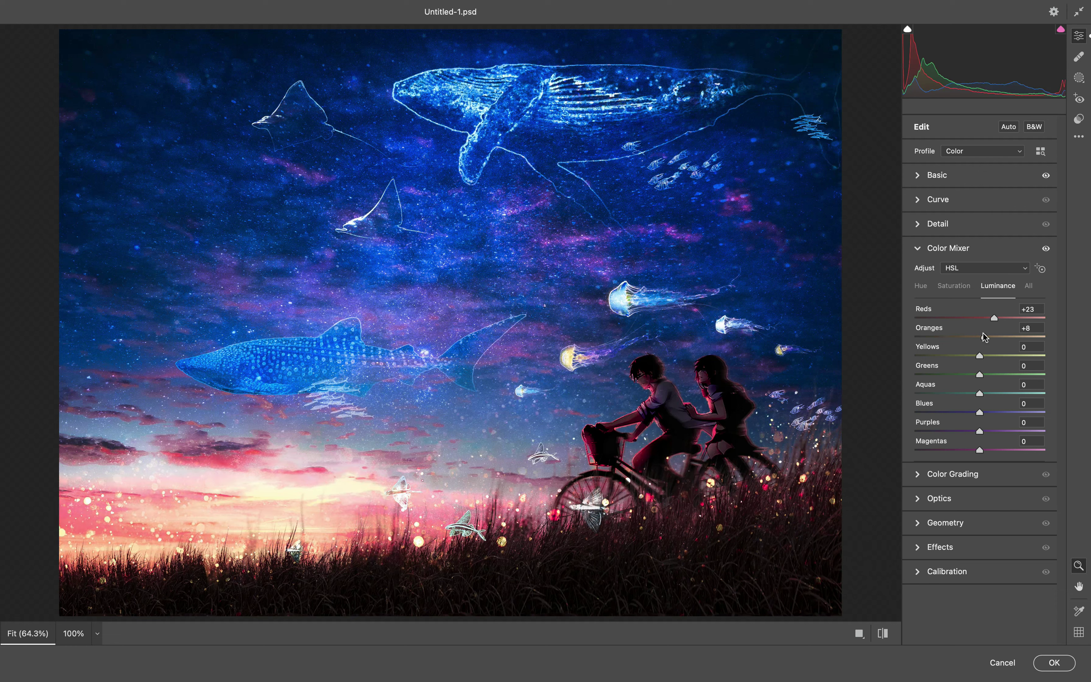
{"action": "left_click_drag", "start_coordinate": [979, 451], "coordinate": [1000, 449]}
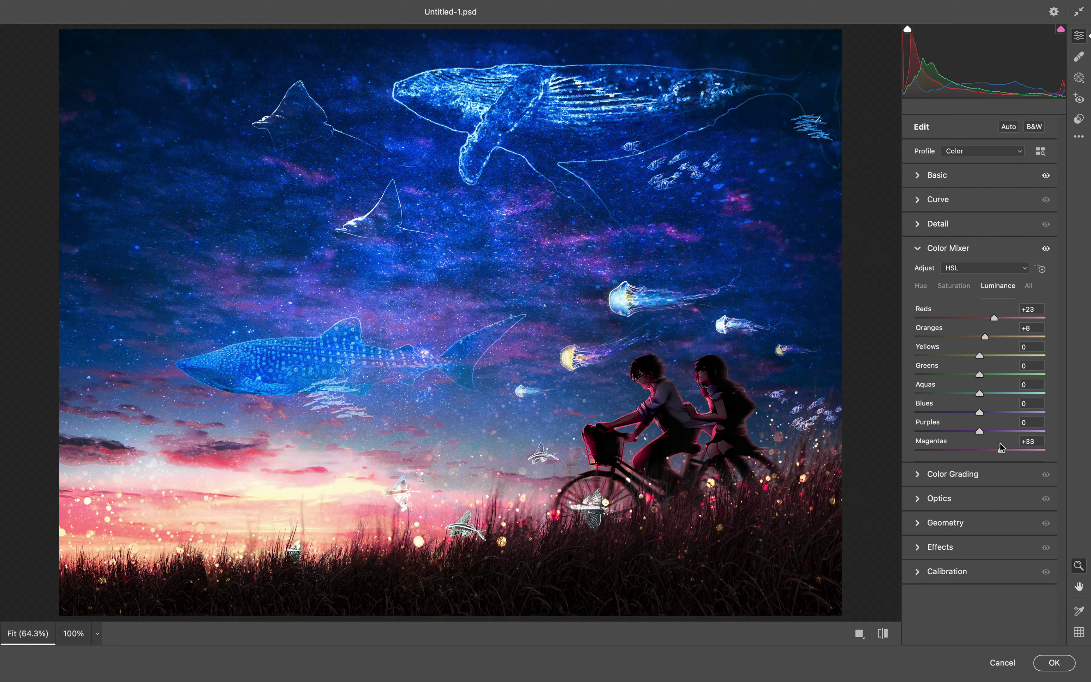
Step: In the All view, set magenta hue +10, red saturation +10, red hue +45, and tweak orange hue
{"action": "left_click", "coordinate": [1028, 285]}
{"action": "mouse_move", "coordinate": [939, 352]}
{"action": "left_mouse_down"}
{"action": "mouse_move", "coordinate": [967, 352]}
{"action": "mouse_move", "coordinate": [946, 333]}
{"action": "left_mouse_up"}
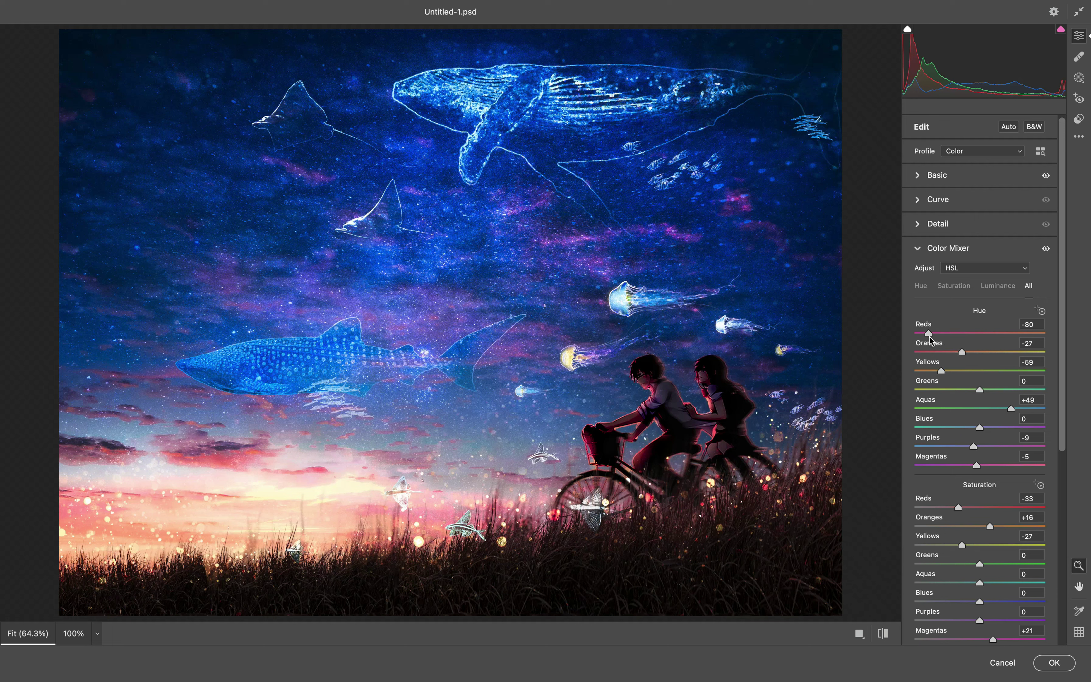
{"action": "left_click_drag", "start_coordinate": [977, 465], "coordinate": [987, 465]}
{"action": "left_click_drag", "start_coordinate": [959, 507], "coordinate": [986, 507]}
{"action": "left_click_drag", "start_coordinate": [945, 333], "coordinate": [979, 335]}
{"action": "left_click_drag", "start_coordinate": [962, 352], "coordinate": [972, 353]}
{"action": "mouse_move", "coordinate": [980, 334]}
{"action": "left_mouse_down"}
{"action": "mouse_move", "coordinate": [1008, 334]}
{"action": "mouse_move", "coordinate": [941, 353]}
{"action": "left_mouse_up"}
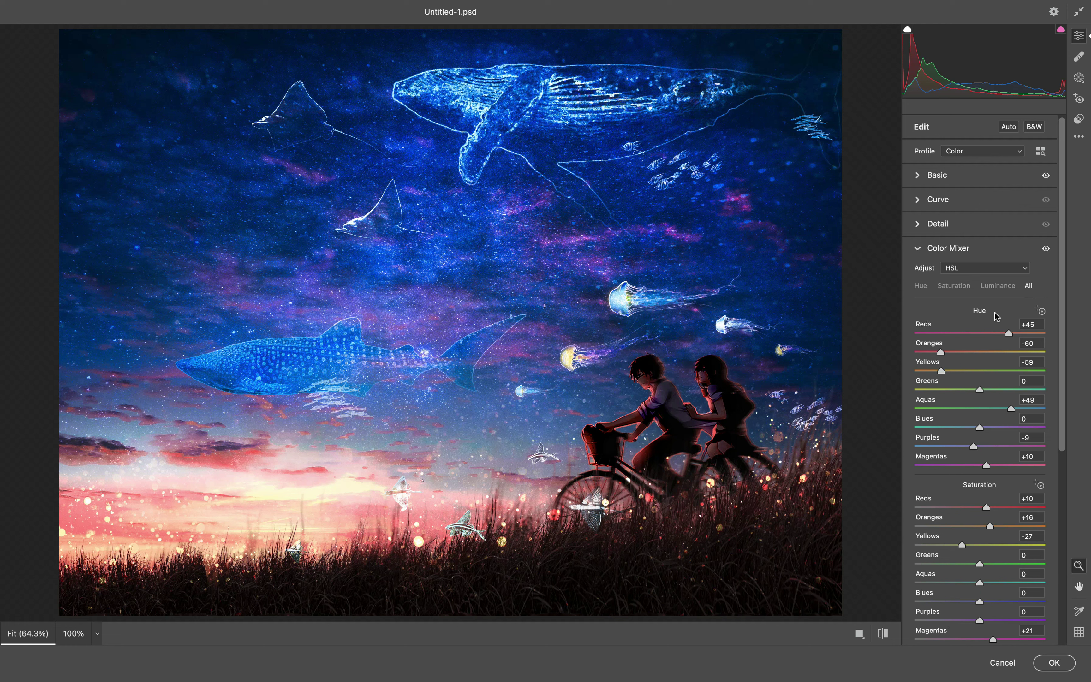
{"action": "left_click", "coordinate": [918, 249]}
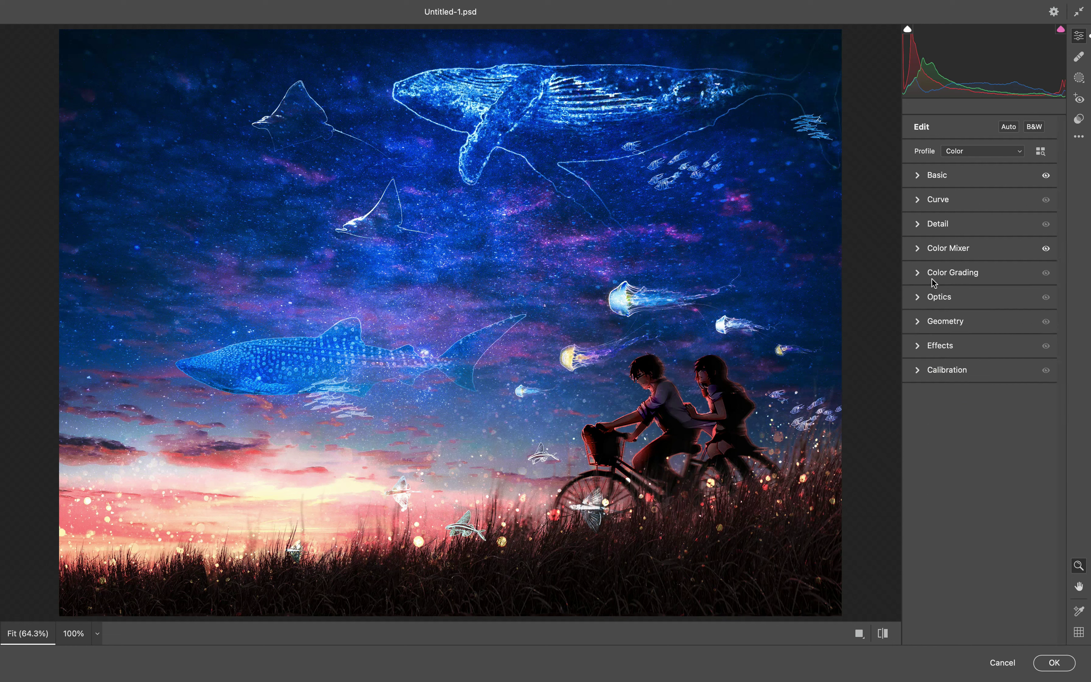
Step: Nudge the midtone wheel and tint shadows and highlights toward purple-magenta in Color Grading
{"action": "left_click", "coordinate": [934, 280]}
{"action": "left_click_drag", "start_coordinate": [979, 356], "coordinate": [984, 363]}
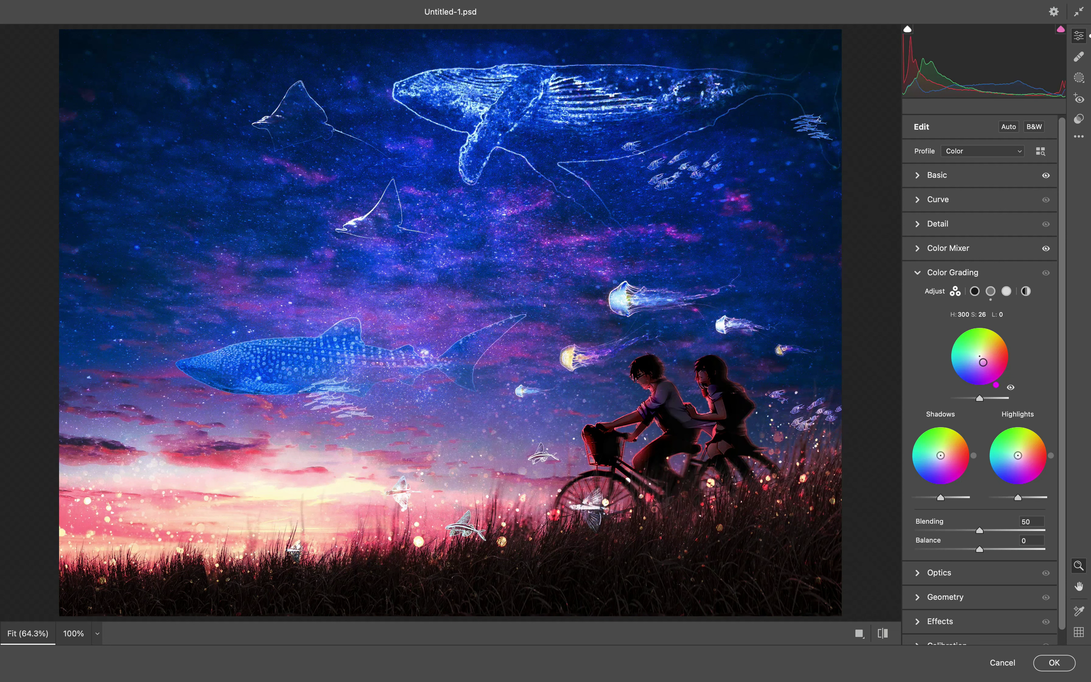
{"action": "left_click_drag", "start_coordinate": [946, 456], "coordinate": [943, 464]}
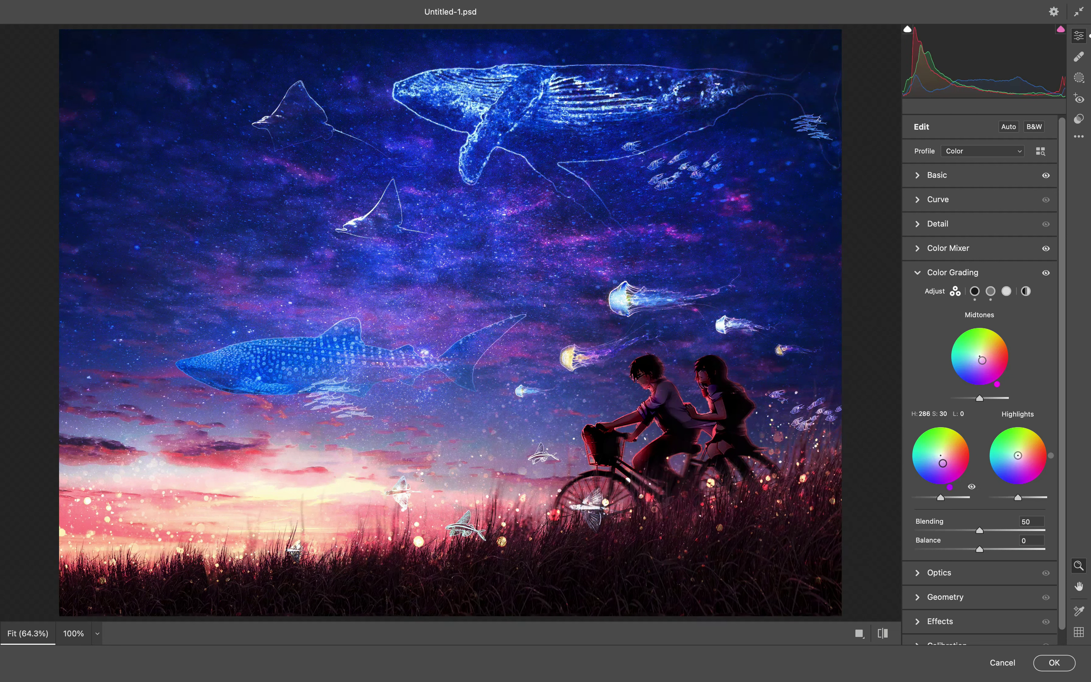
{"action": "left_click_drag", "start_coordinate": [944, 464], "coordinate": [942, 461]}
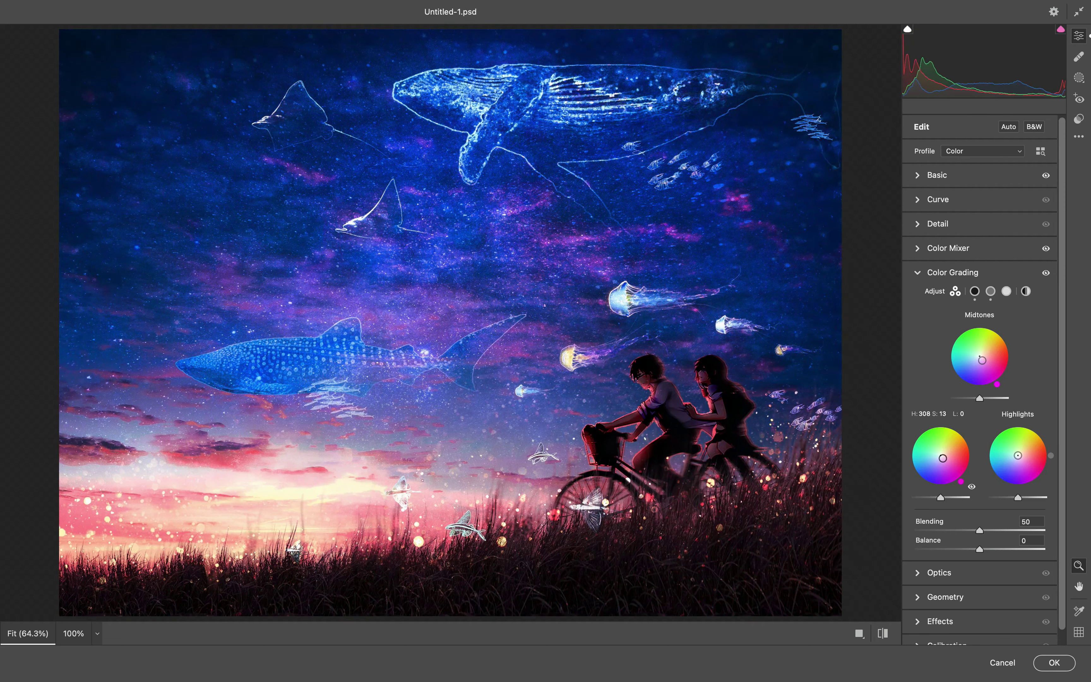
{"action": "mouse_move", "coordinate": [1018, 455]}
{"action": "left_mouse_down"}
{"action": "mouse_move", "coordinate": [1022, 466]}
{"action": "mouse_move", "coordinate": [1017, 452]}
{"action": "left_mouse_up"}
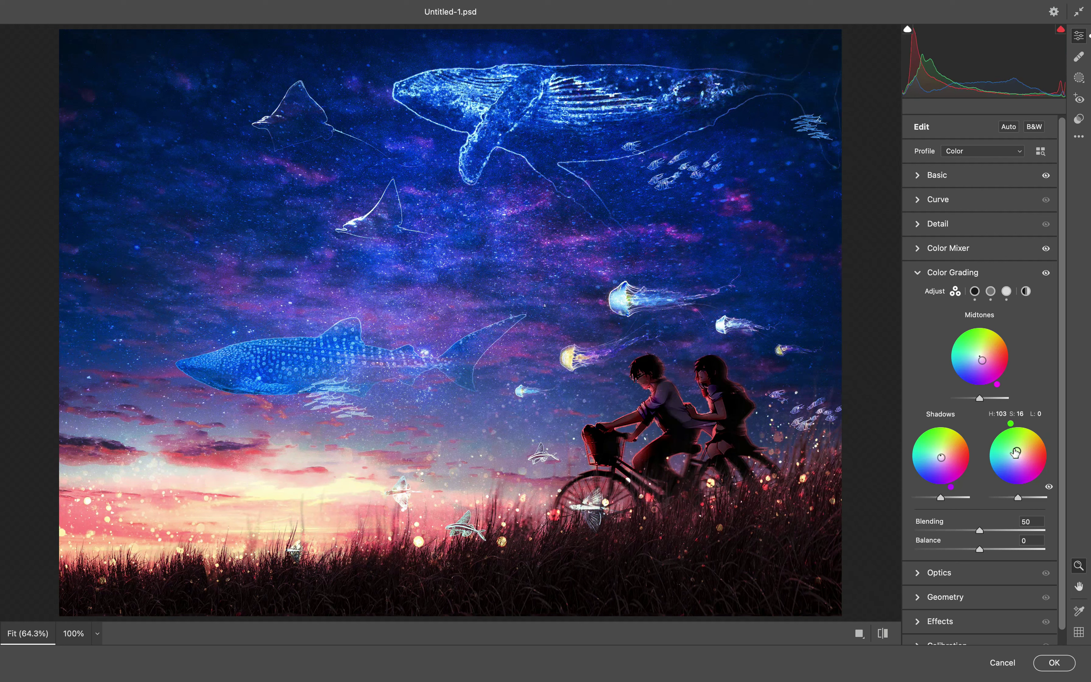
Step: Add a −18 vignette in the Effects section to darken the edges
{"action": "left_click", "coordinate": [935, 273]}
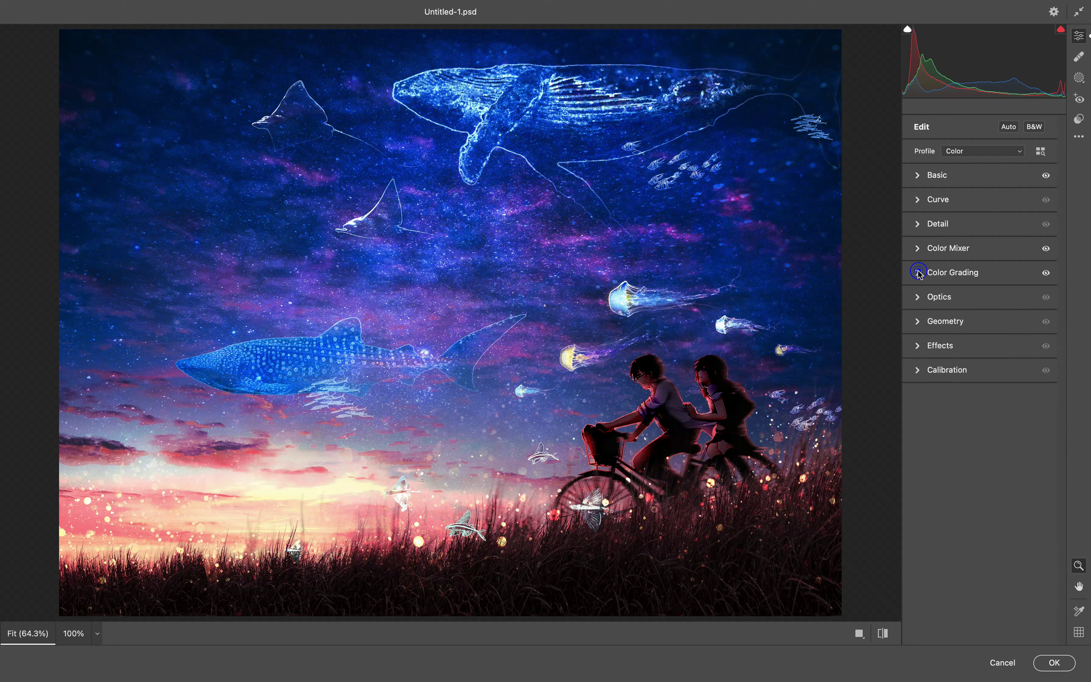
{"action": "left_click", "coordinate": [921, 347]}
{"action": "mouse_move", "coordinate": [979, 400]}
{"action": "left_mouse_down"}
{"action": "mouse_move", "coordinate": [954, 400]}
{"action": "mouse_move", "coordinate": [968, 401]}
{"action": "left_mouse_up"}
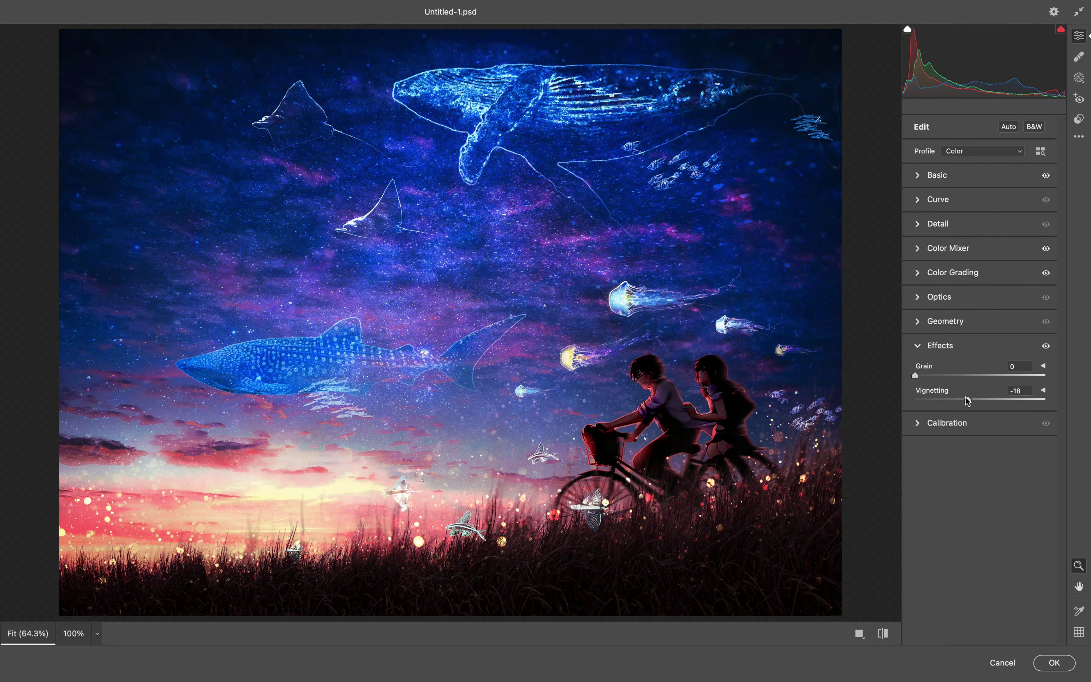
Step: In the Detail panel, set Noise Reduction to 46 and Sharpening to 41
{"action": "left_click", "coordinate": [919, 346]}
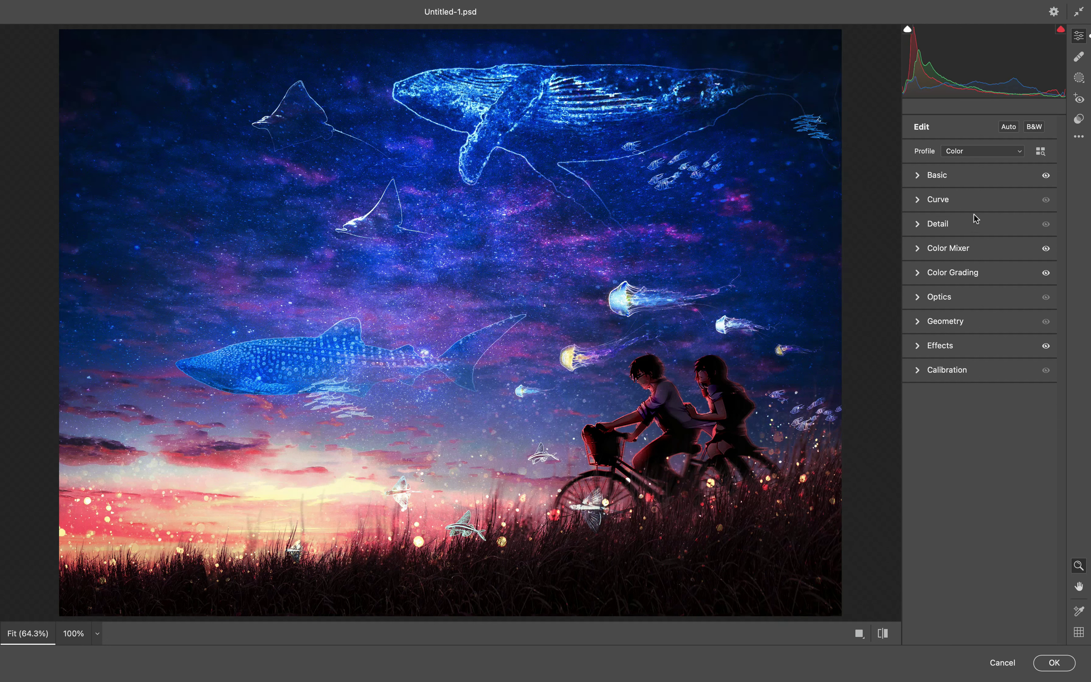
{"action": "left_click", "coordinate": [918, 225]}
{"action": "scroll", "coordinate": [659, 379], "scroll_direction": "up", "scroll_amount": 3}
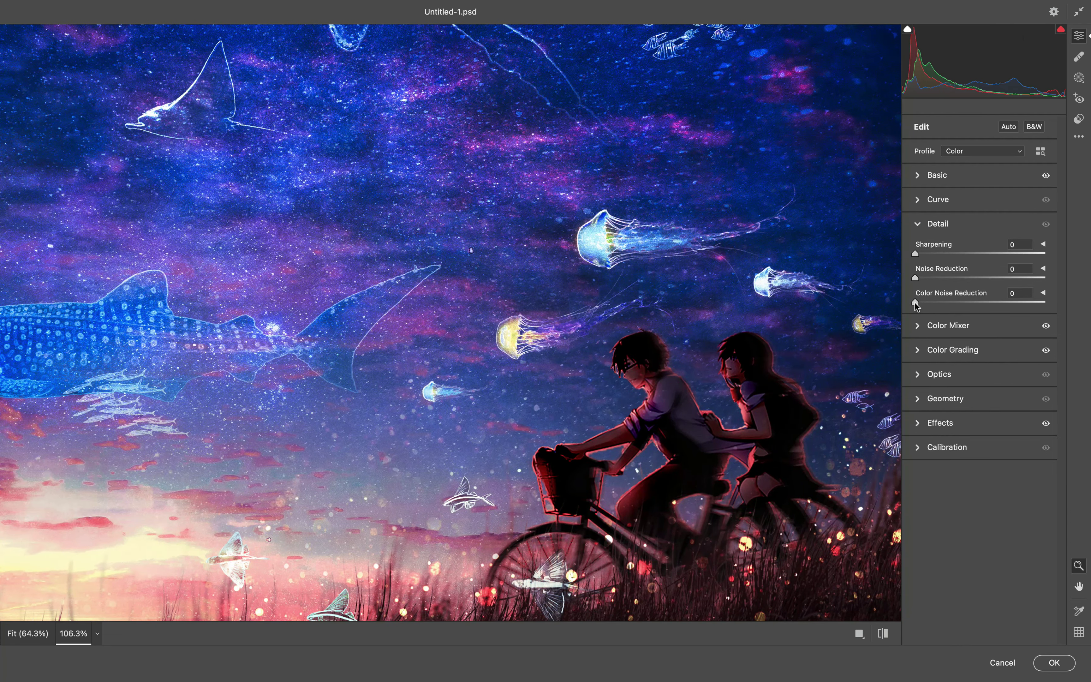
{"action": "mouse_move", "coordinate": [917, 306]}
{"action": "left_mouse_down"}
{"action": "mouse_move", "coordinate": [1039, 305]}
{"action": "mouse_move", "coordinate": [912, 310]}
{"action": "mouse_move", "coordinate": [975, 279]}
{"action": "left_mouse_up"}
{"action": "left_click", "coordinate": [915, 253]}
{"action": "mouse_move", "coordinate": [916, 253]}
{"action": "left_mouse_down"}
{"action": "mouse_move", "coordinate": [1004, 257]}
{"action": "mouse_move", "coordinate": [951, 259]}
{"action": "left_mouse_up"}
{"action": "scroll", "coordinate": [770, 287], "scroll_direction": "down", "scroll_amount": 5}
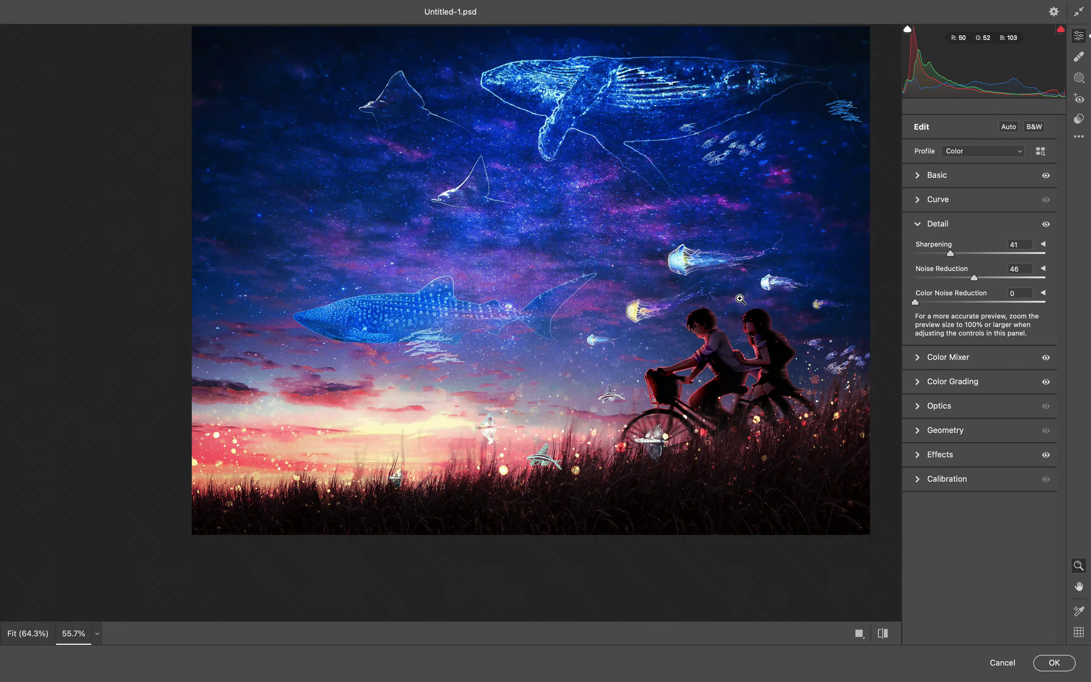
{"action": "left_click", "coordinate": [919, 225]}
{"action": "left_click", "coordinate": [919, 199]}
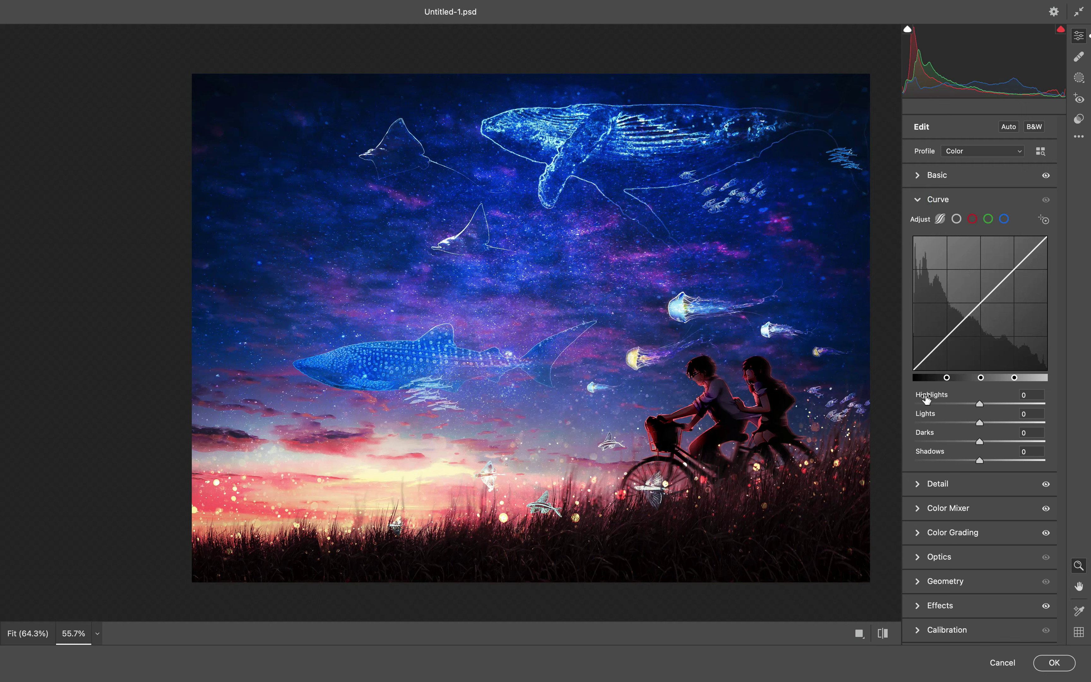
Step: Build a two-point S-shaped Point Curve lifting blacks to 9, and apply the Camera Raw grade
{"action": "left_click", "coordinate": [957, 219]}
{"action": "left_click", "coordinate": [950, 336]}
{"action": "left_click", "coordinate": [984, 299]}
{"action": "left_click_drag", "start_coordinate": [984, 298], "coordinate": [996, 285]}
{"action": "left_click_drag", "start_coordinate": [950, 336], "coordinate": [950, 335]}
{"action": "left_click_drag", "start_coordinate": [913, 370], "coordinate": [913, 365]}
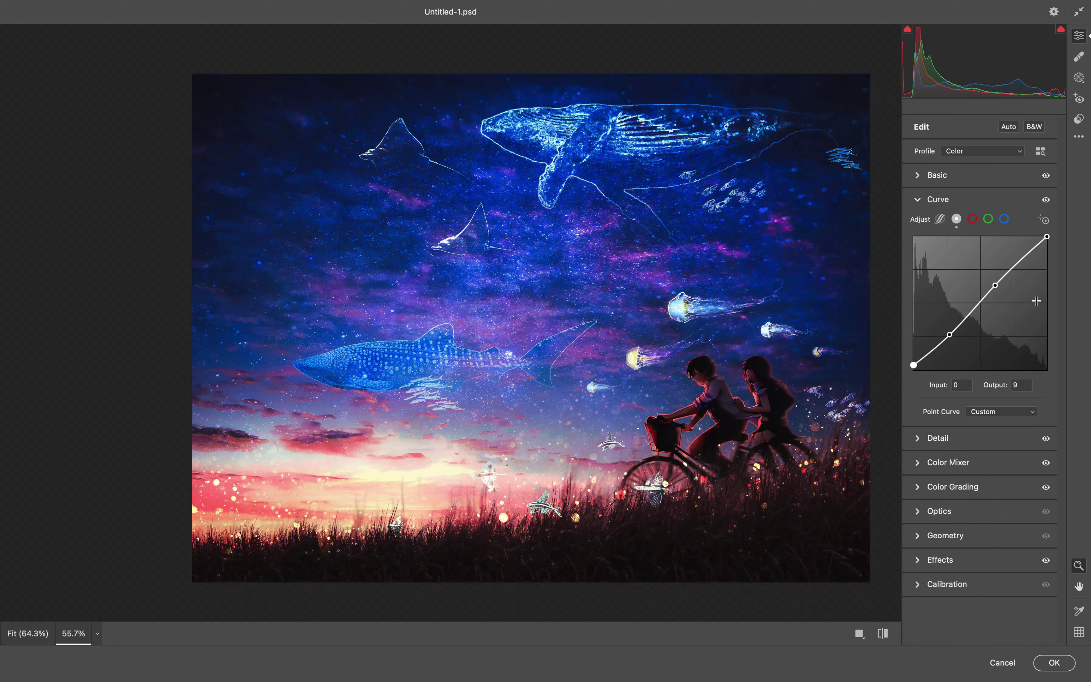
{"action": "left_click", "coordinate": [1055, 662]}
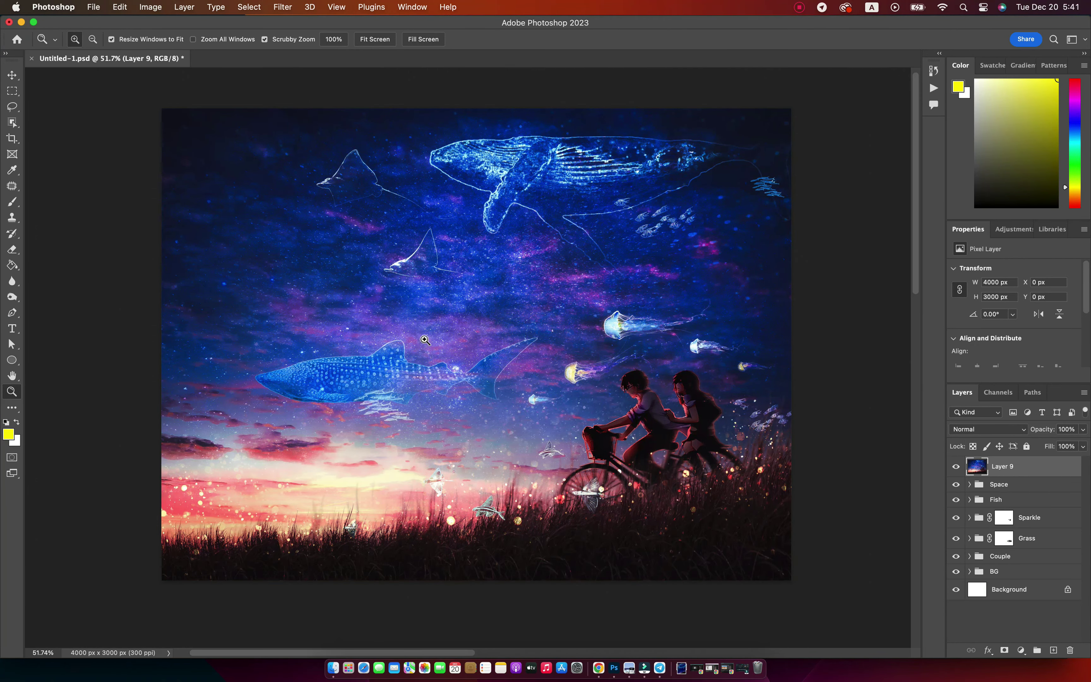
Step: Compare Layer 9 before/after, then add a Levels 1 layer with its white point pulled inward
{"action": "left_click", "coordinate": [956, 467]}
{"action": "left_click", "coordinate": [956, 467]}
{"action": "left_click", "coordinate": [1017, 229]}
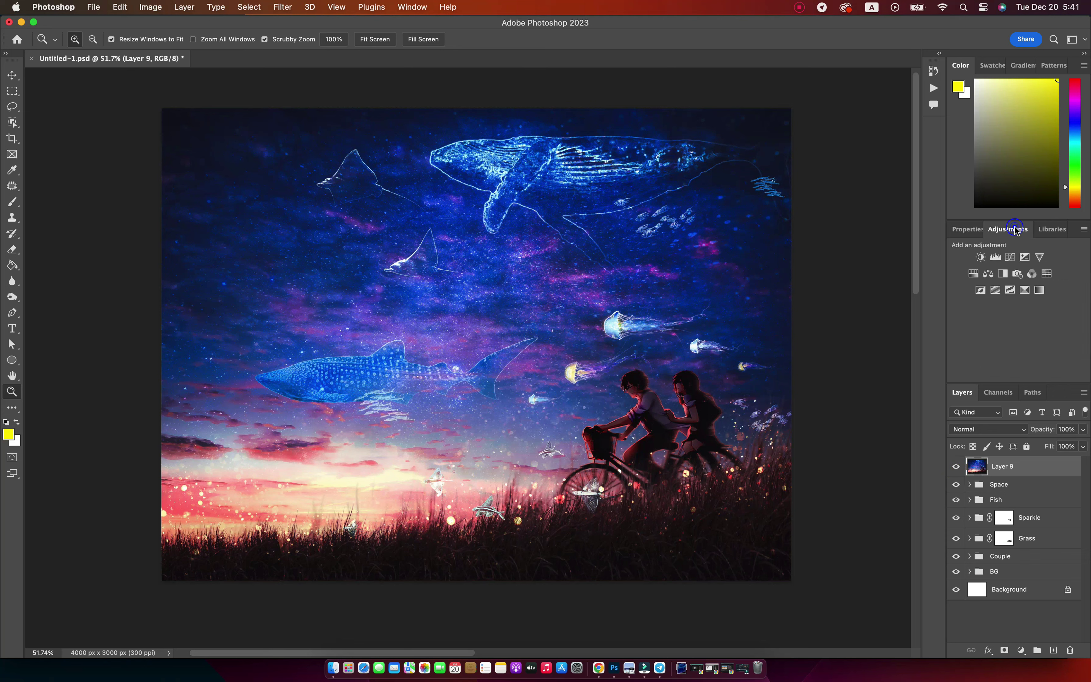
{"action": "left_click", "coordinate": [995, 256]}
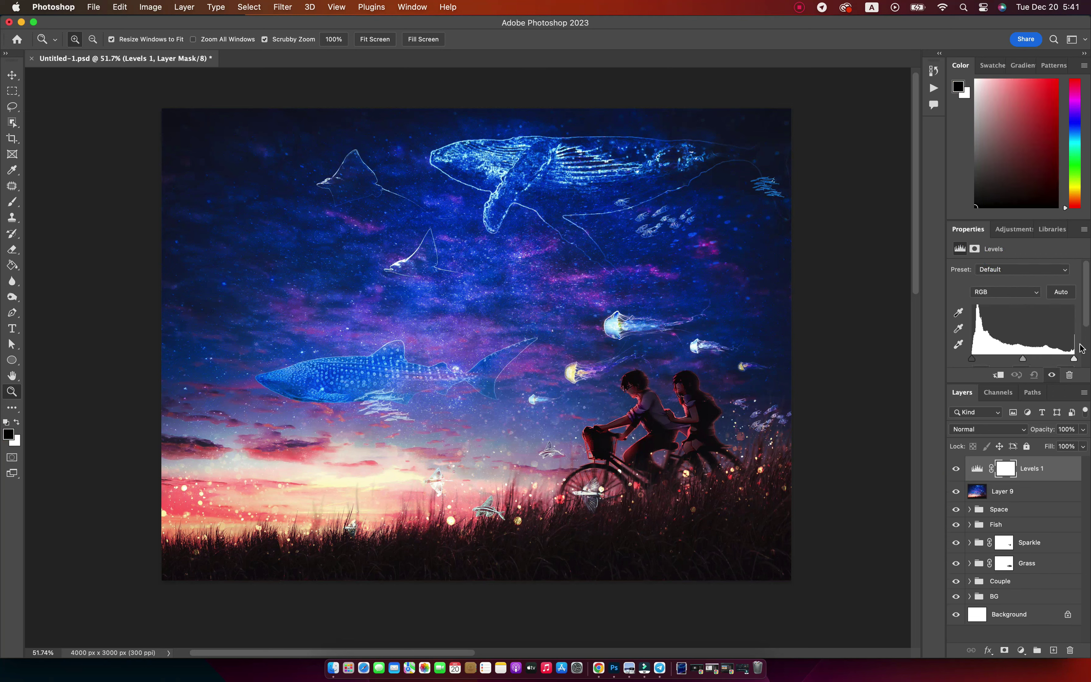
{"action": "left_click_drag", "start_coordinate": [1075, 359], "coordinate": [1017, 358]}
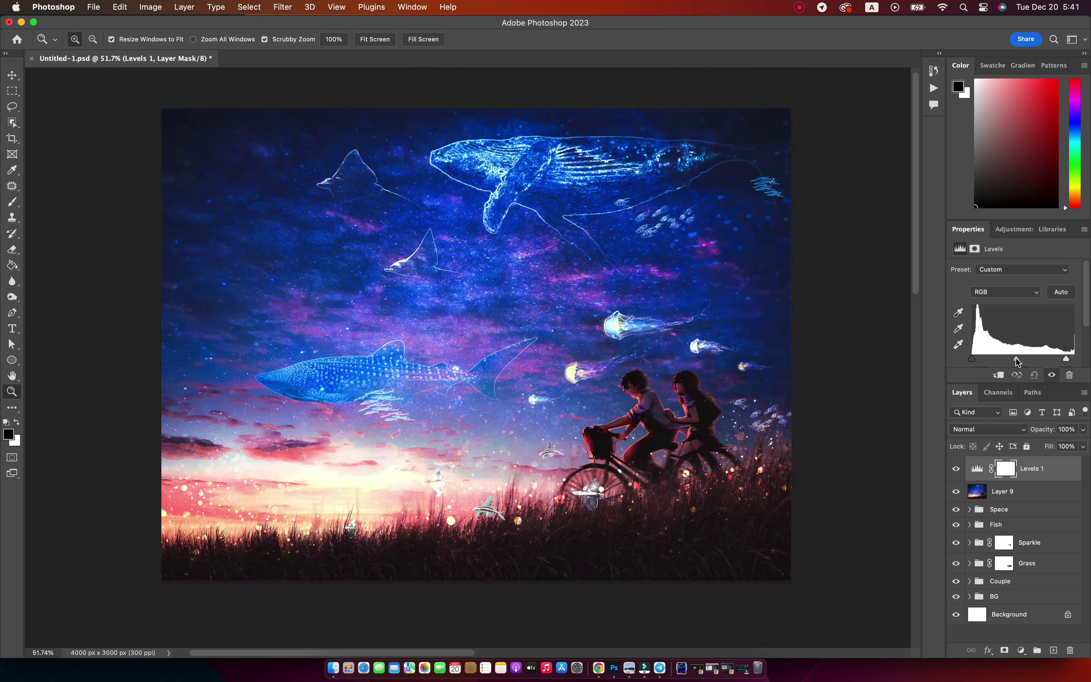
{"action": "left_click", "coordinate": [1064, 471]}
{"action": "left_click", "coordinate": [15, 82]}
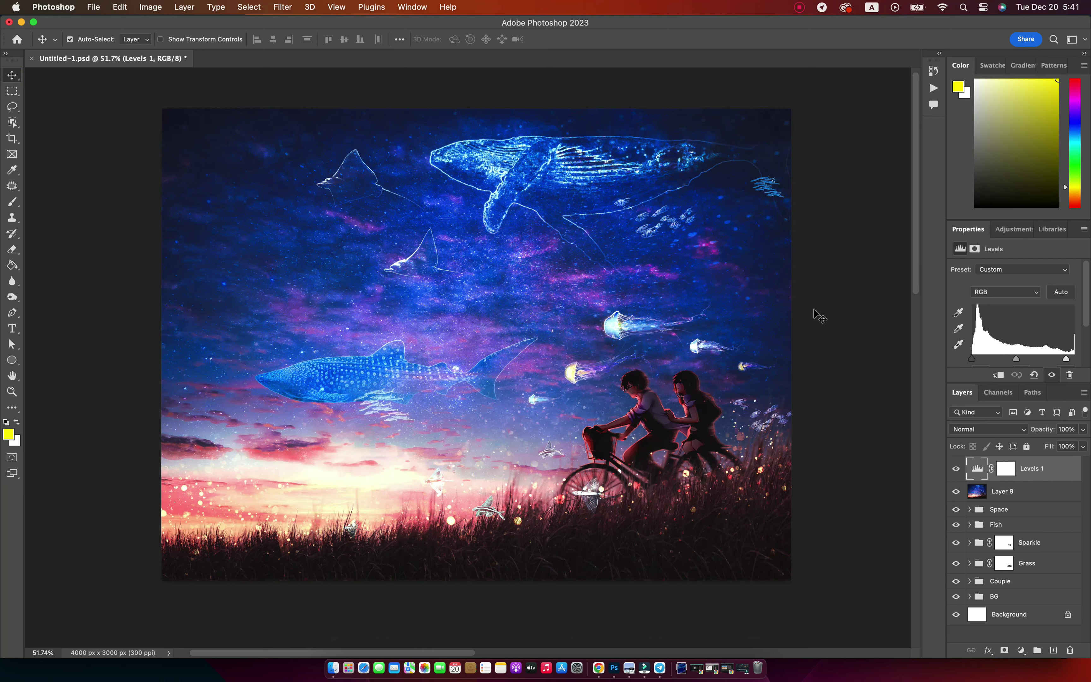
{"action": "key", "text": "z"}
{"action": "left_click_drag", "start_coordinate": [584, 361], "coordinate": [695, 274]}
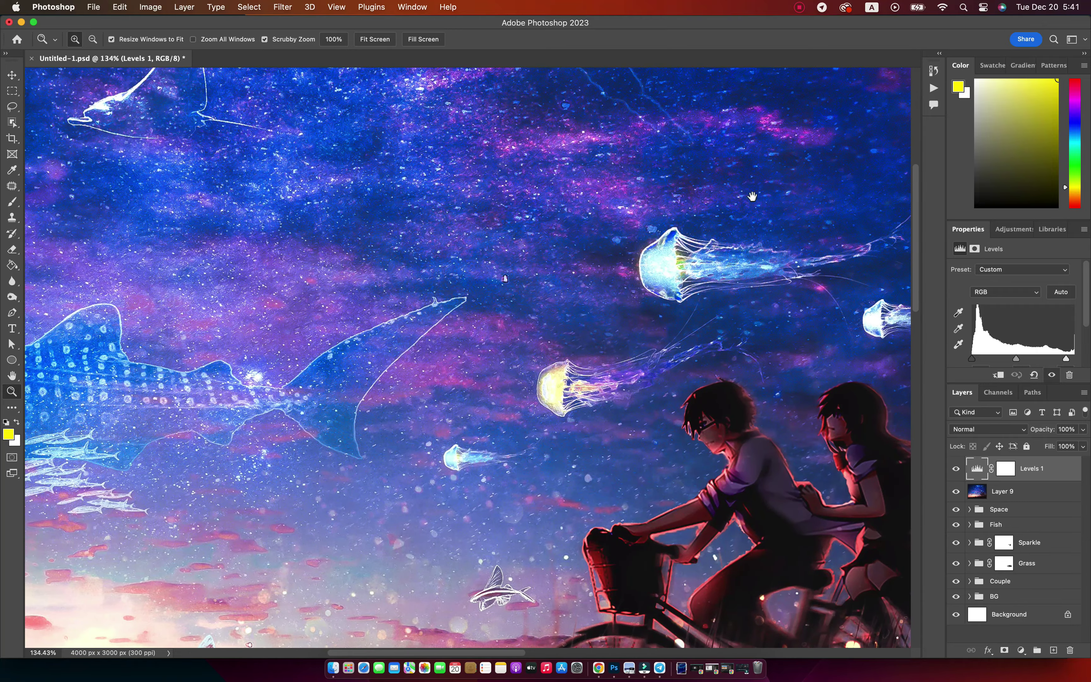
{"action": "mouse_move", "coordinate": [752, 196]}
{"action": "left_mouse_down"}
{"action": "mouse_move", "coordinate": [687, 251]}
{"action": "mouse_move", "coordinate": [618, 389]}
{"action": "left_mouse_up"}
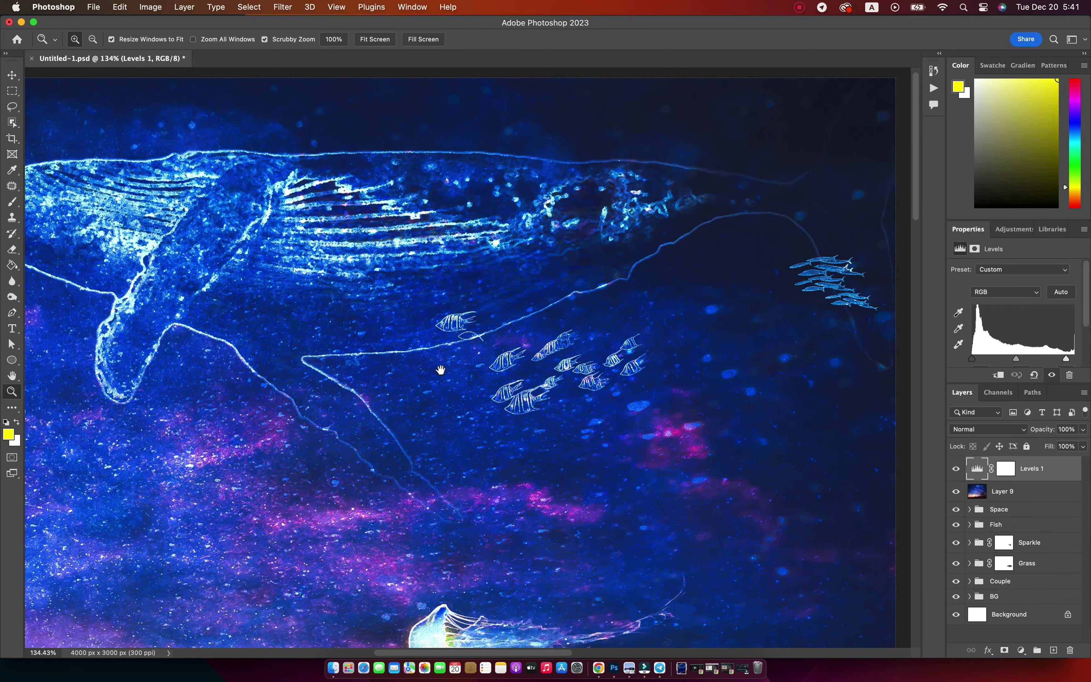
{"action": "left_click_drag", "start_coordinate": [319, 366], "coordinate": [550, 341]}
{"action": "left_click_drag", "start_coordinate": [268, 487], "coordinate": [555, 464]}
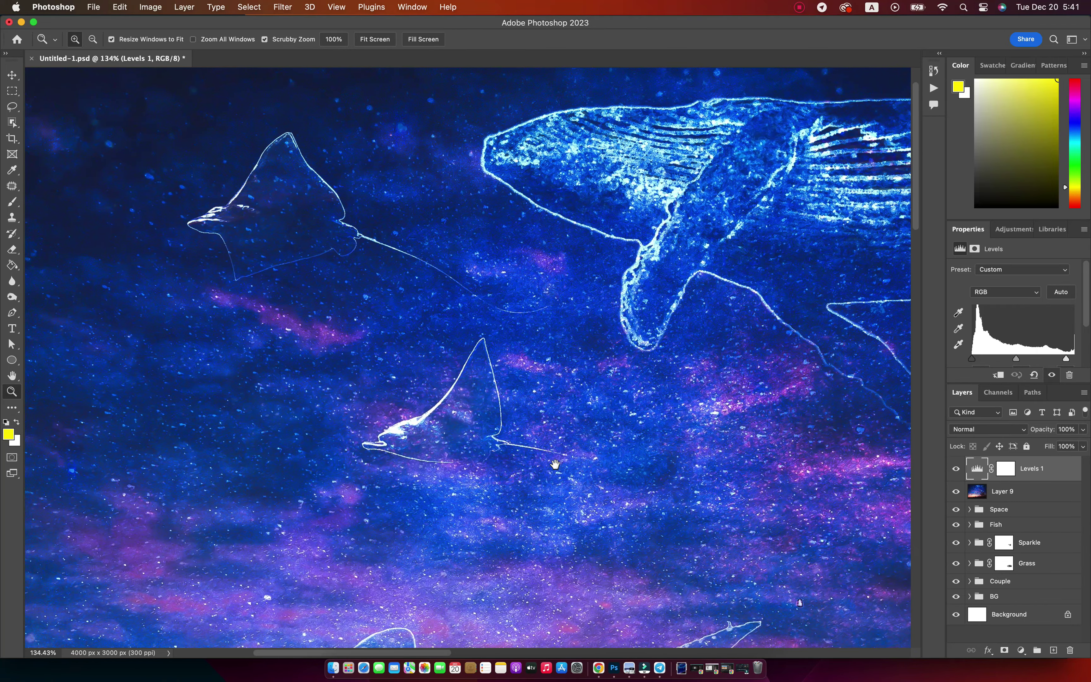
{"action": "scroll", "coordinate": [525, 479], "scroll_direction": "down", "scroll_amount": 5}
{"action": "scroll", "coordinate": [532, 482], "scroll_direction": "down", "scroll_amount": 3}
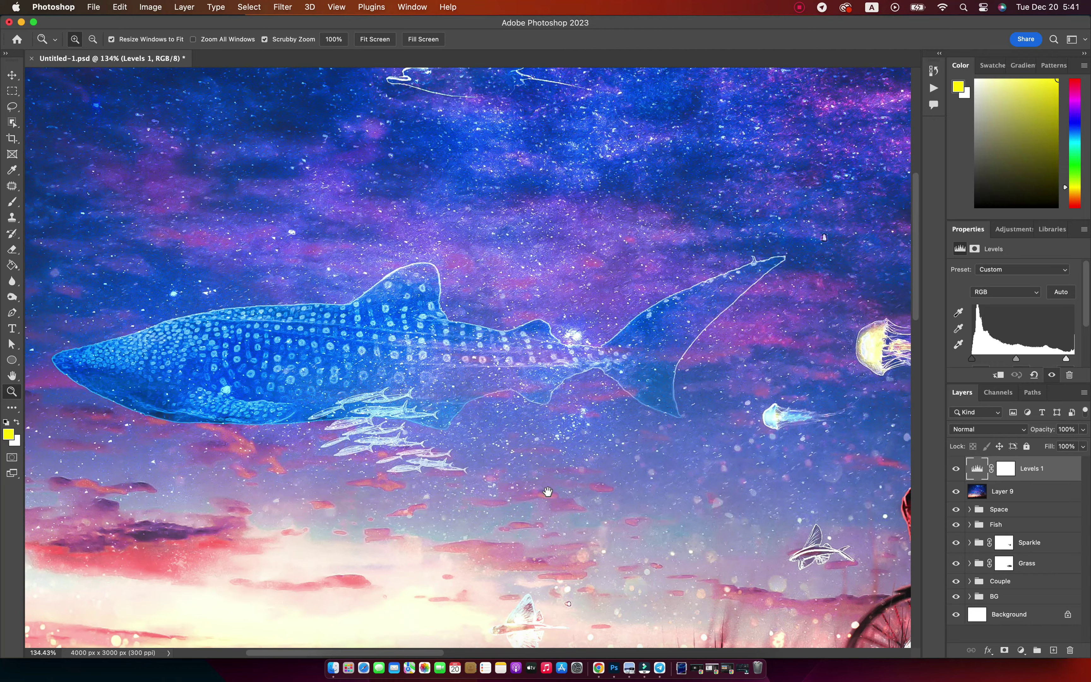
{"action": "scroll", "coordinate": [547, 491], "scroll_direction": "down", "scroll_amount": 5}
{"action": "scroll", "coordinate": [564, 388], "scroll_direction": "down", "scroll_amount": 3}
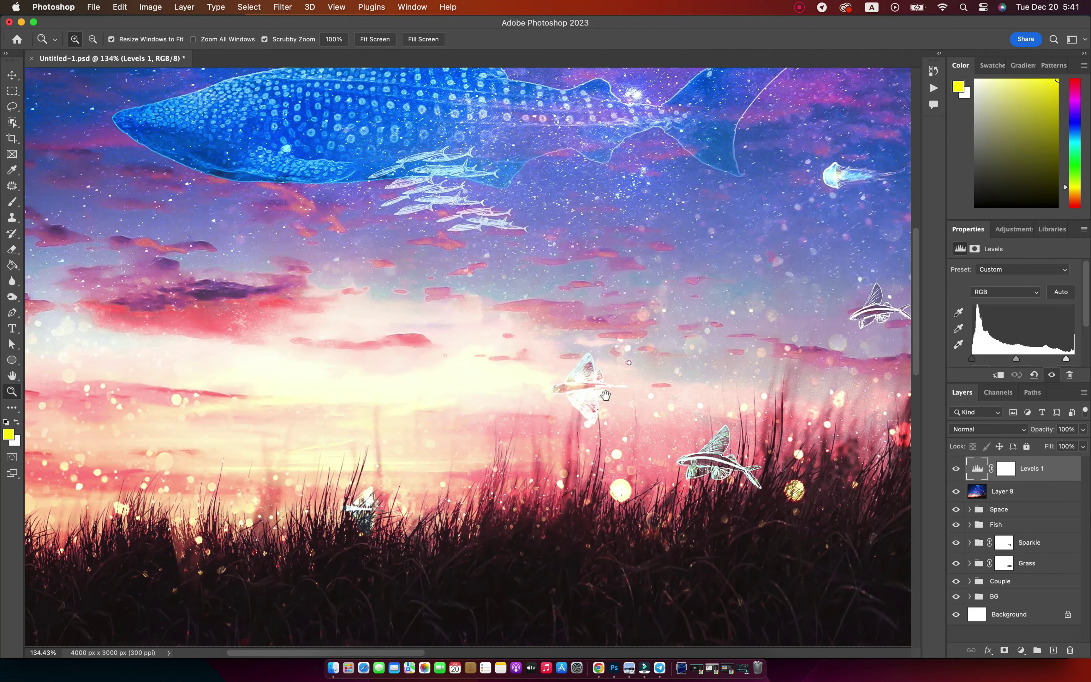
{"action": "scroll", "coordinate": [608, 393], "scroll_direction": "right", "scroll_amount": 3}
{"action": "scroll", "coordinate": [641, 390], "scroll_direction": "right", "scroll_amount": 3}
{"action": "scroll", "coordinate": [695, 388], "scroll_direction": "right", "scroll_amount": 3}
{"action": "scroll", "coordinate": [730, 386], "scroll_direction": "right", "scroll_amount": 3}
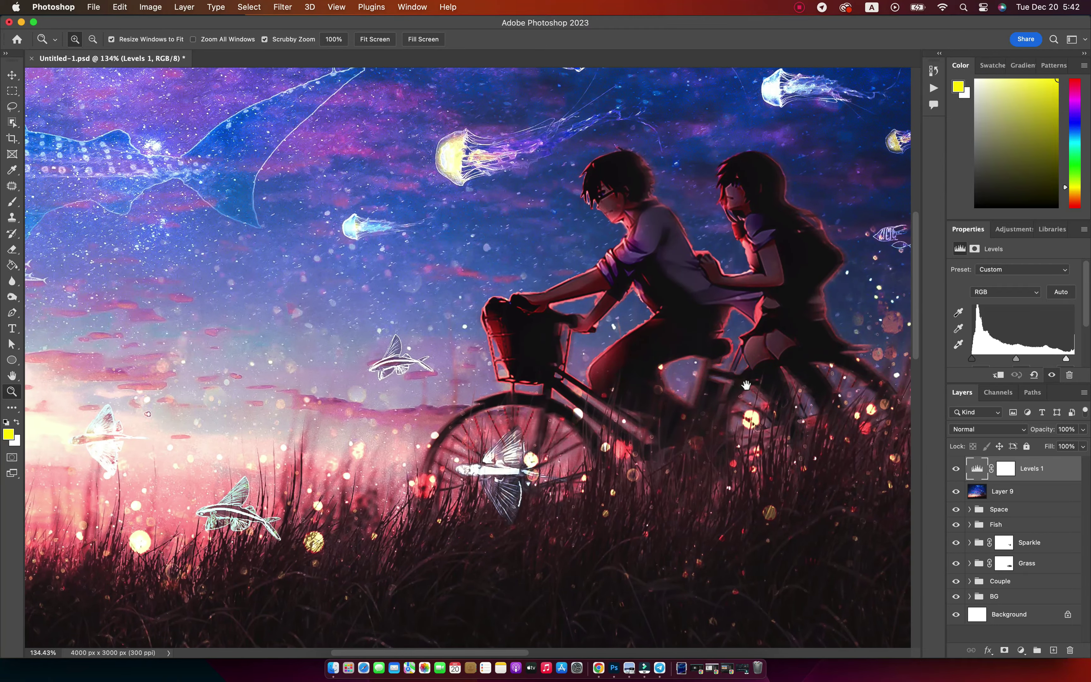
{"action": "left_click_drag", "start_coordinate": [798, 345], "coordinate": [533, 415]}
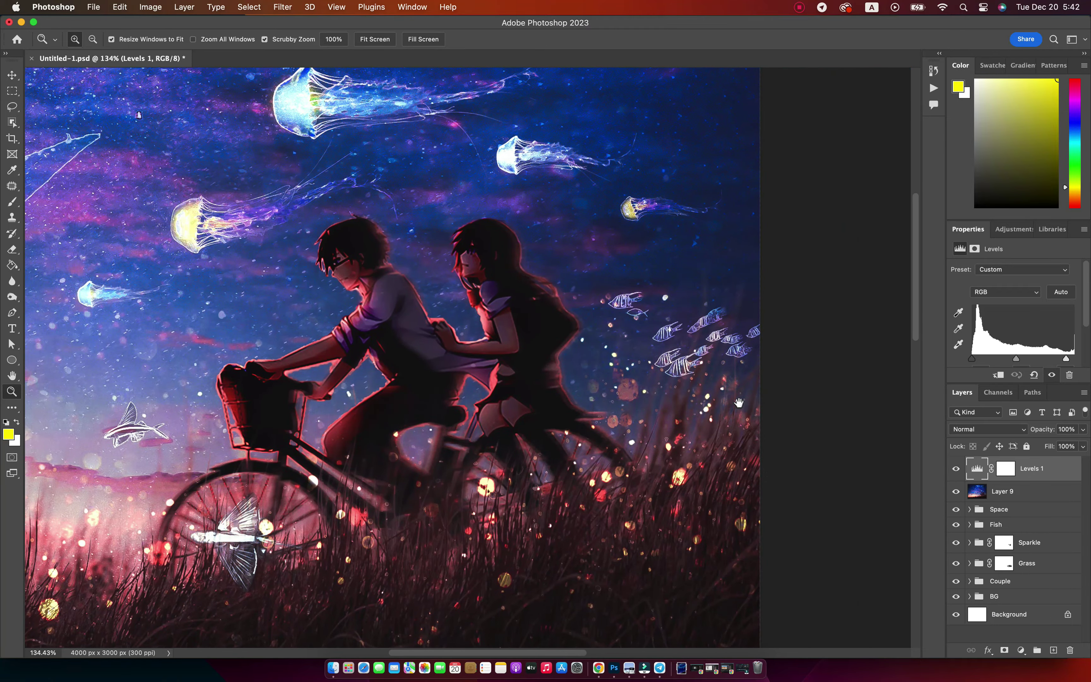
{"action": "left_click_drag", "start_coordinate": [714, 402], "coordinate": [603, 443]}
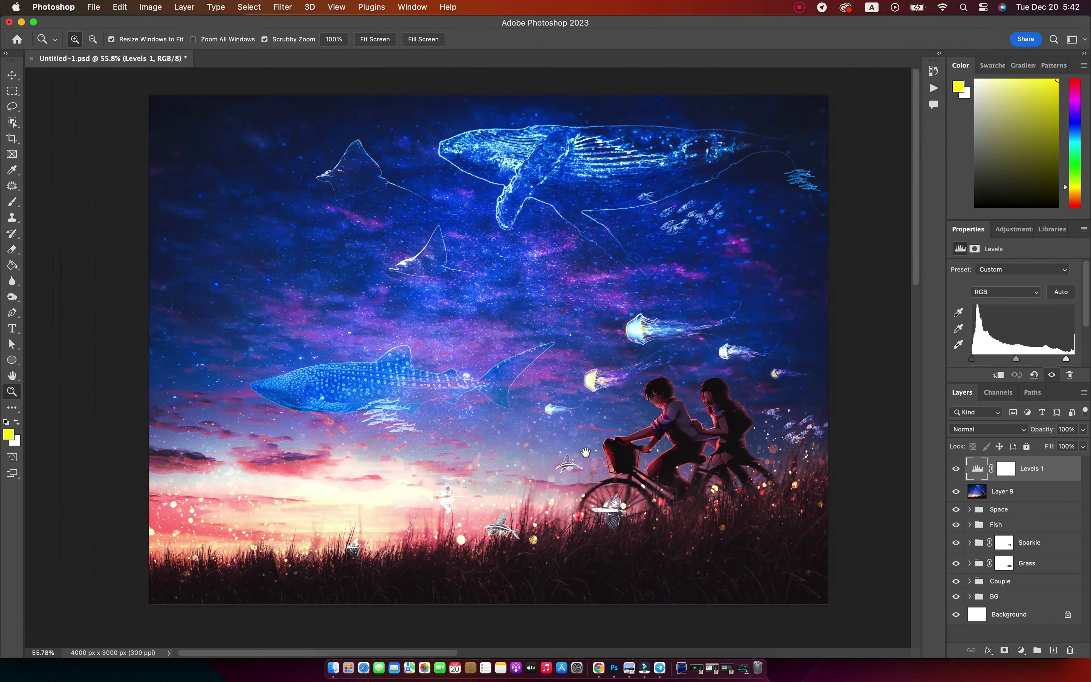